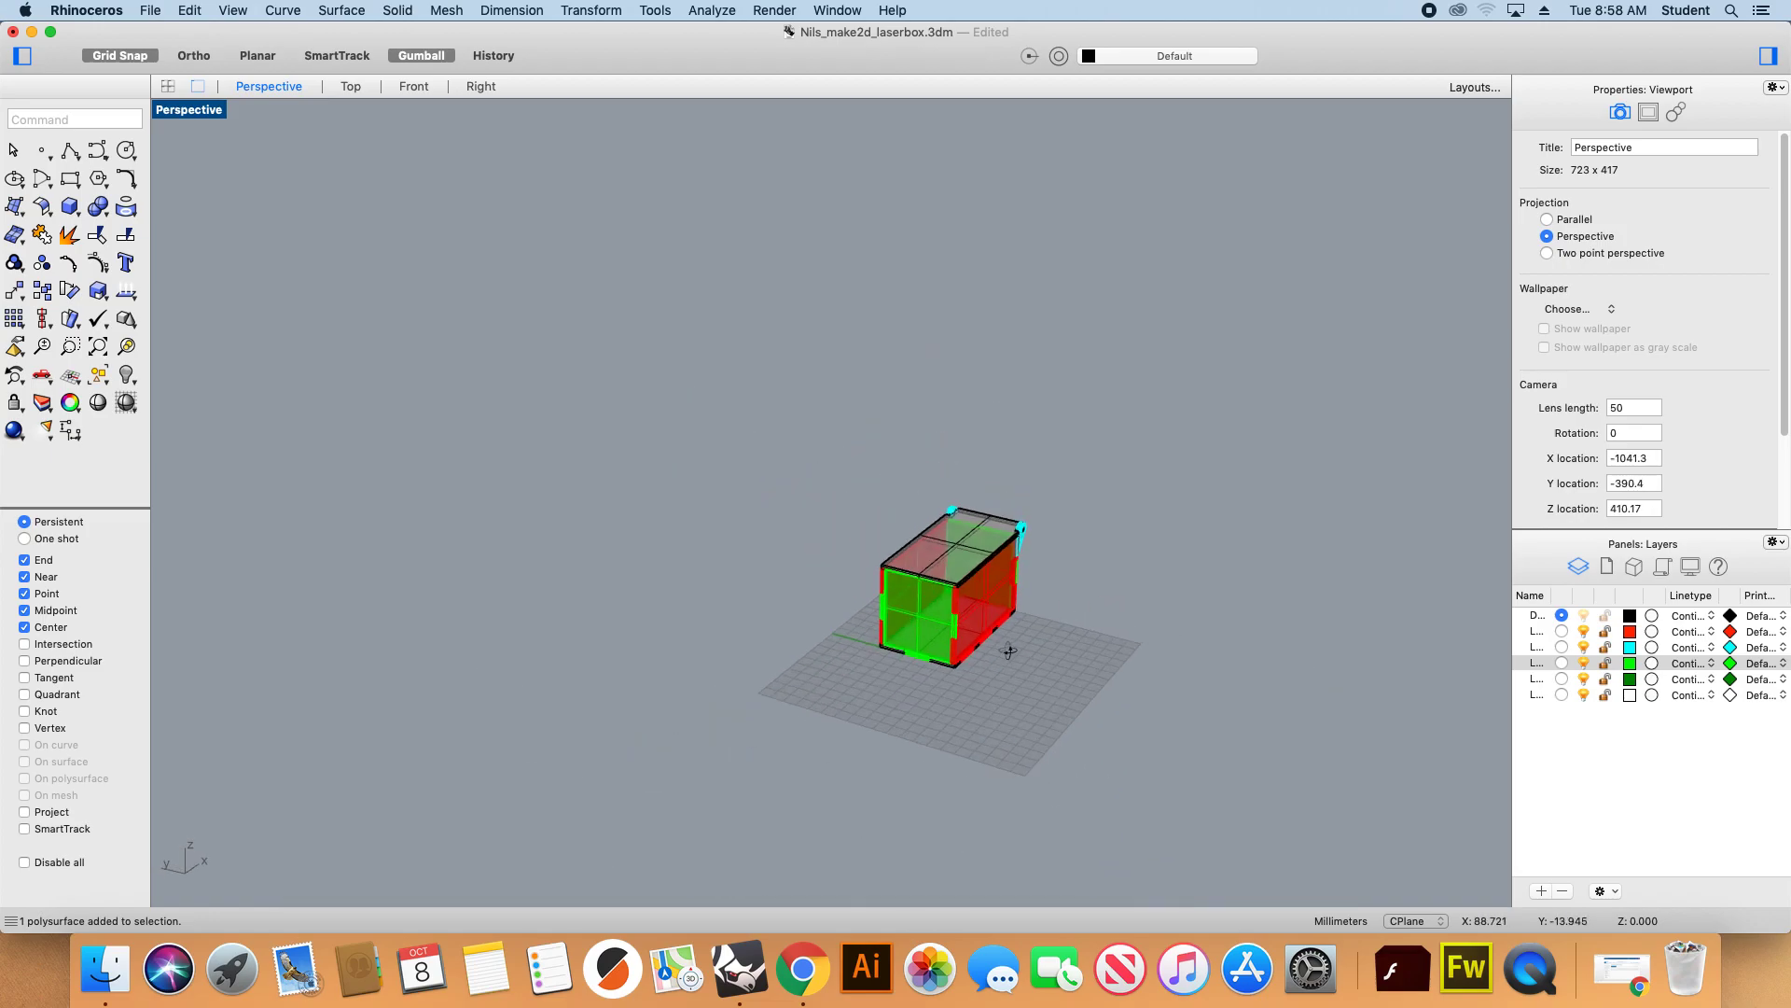
Examine the assembled laser-cut box from several angles, including its finger joints and the hinge tabs at the lid.
scroll(1032, 616, up, 5)
right_drag(1055, 620, 964, 749)
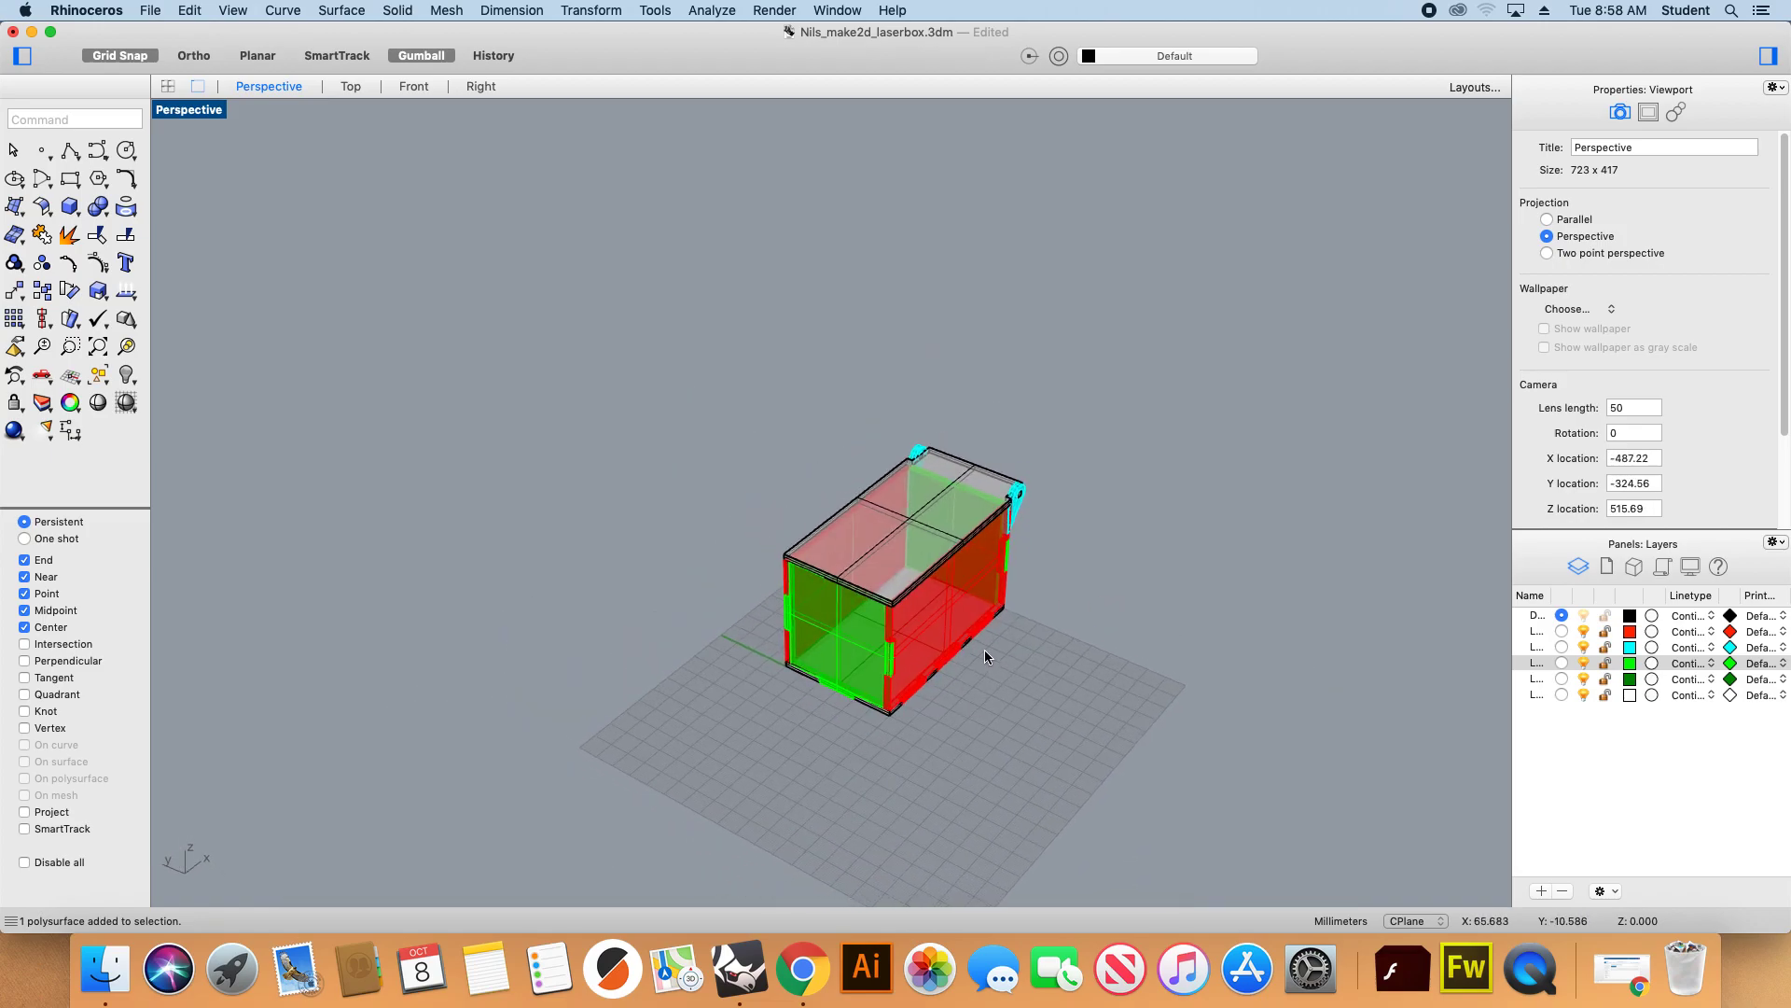
scroll(984, 653, up, 2)
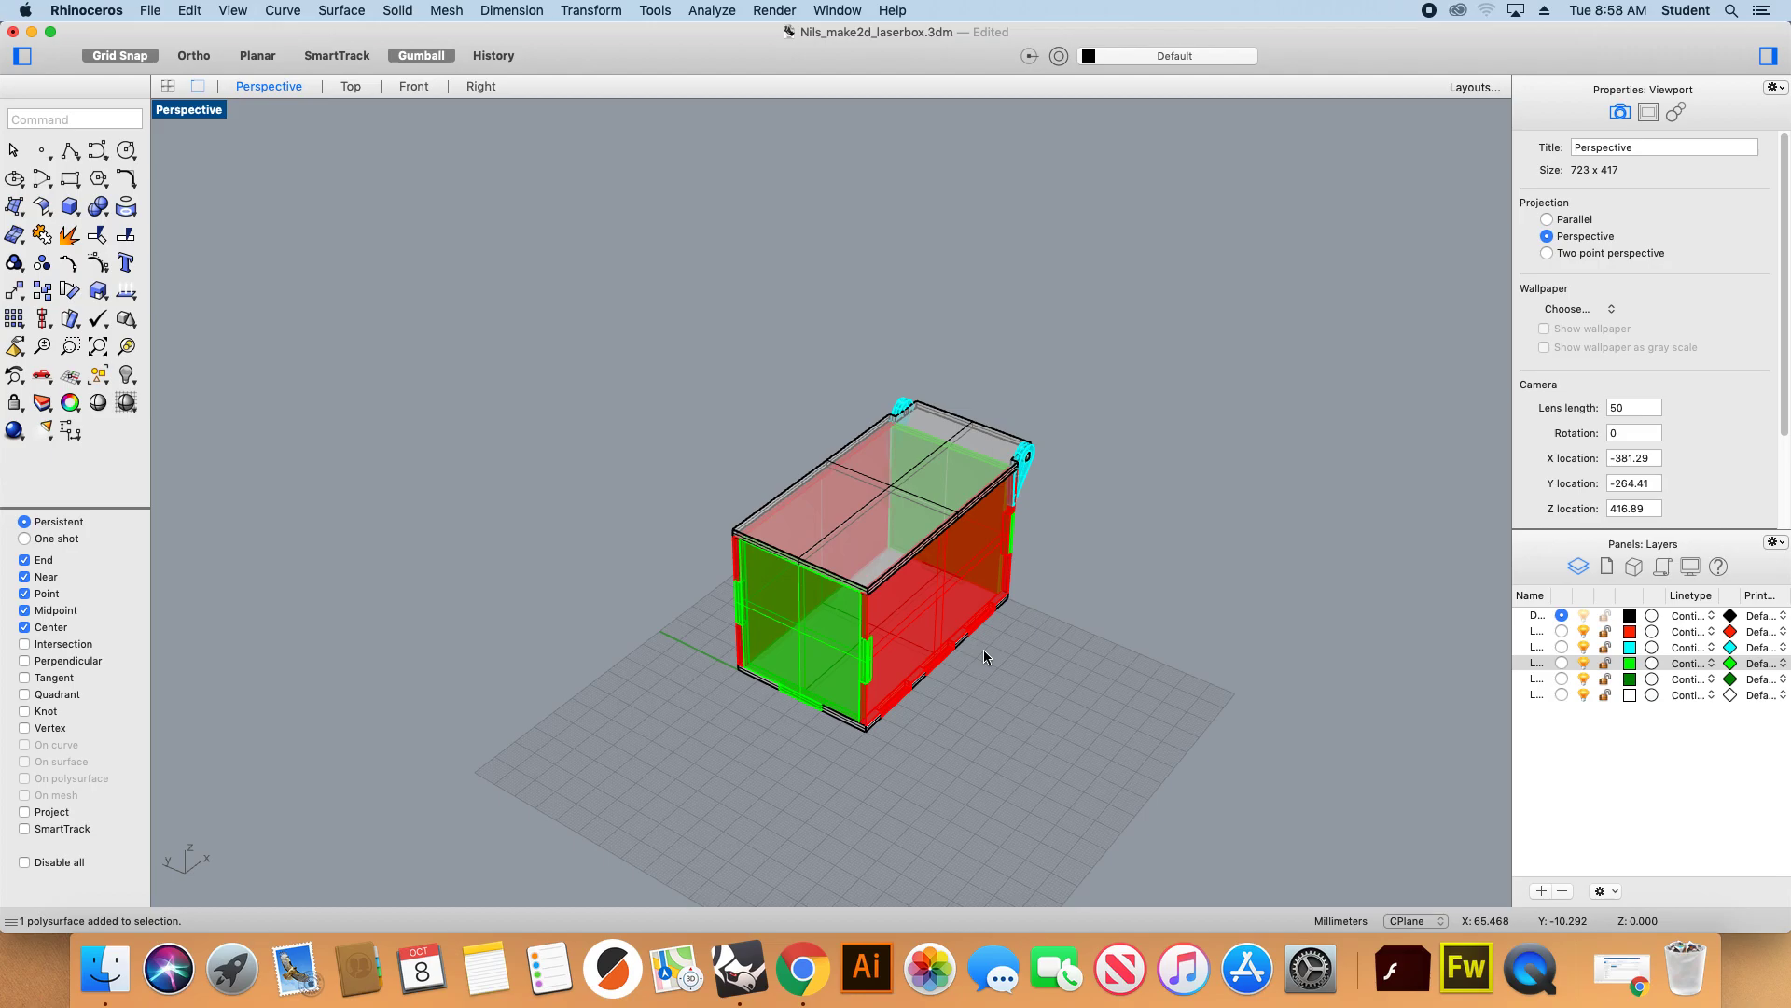
right_drag(1017, 479, 896, 472)
scroll(858, 625, up, 4)
right_drag(791, 610, 911, 616)
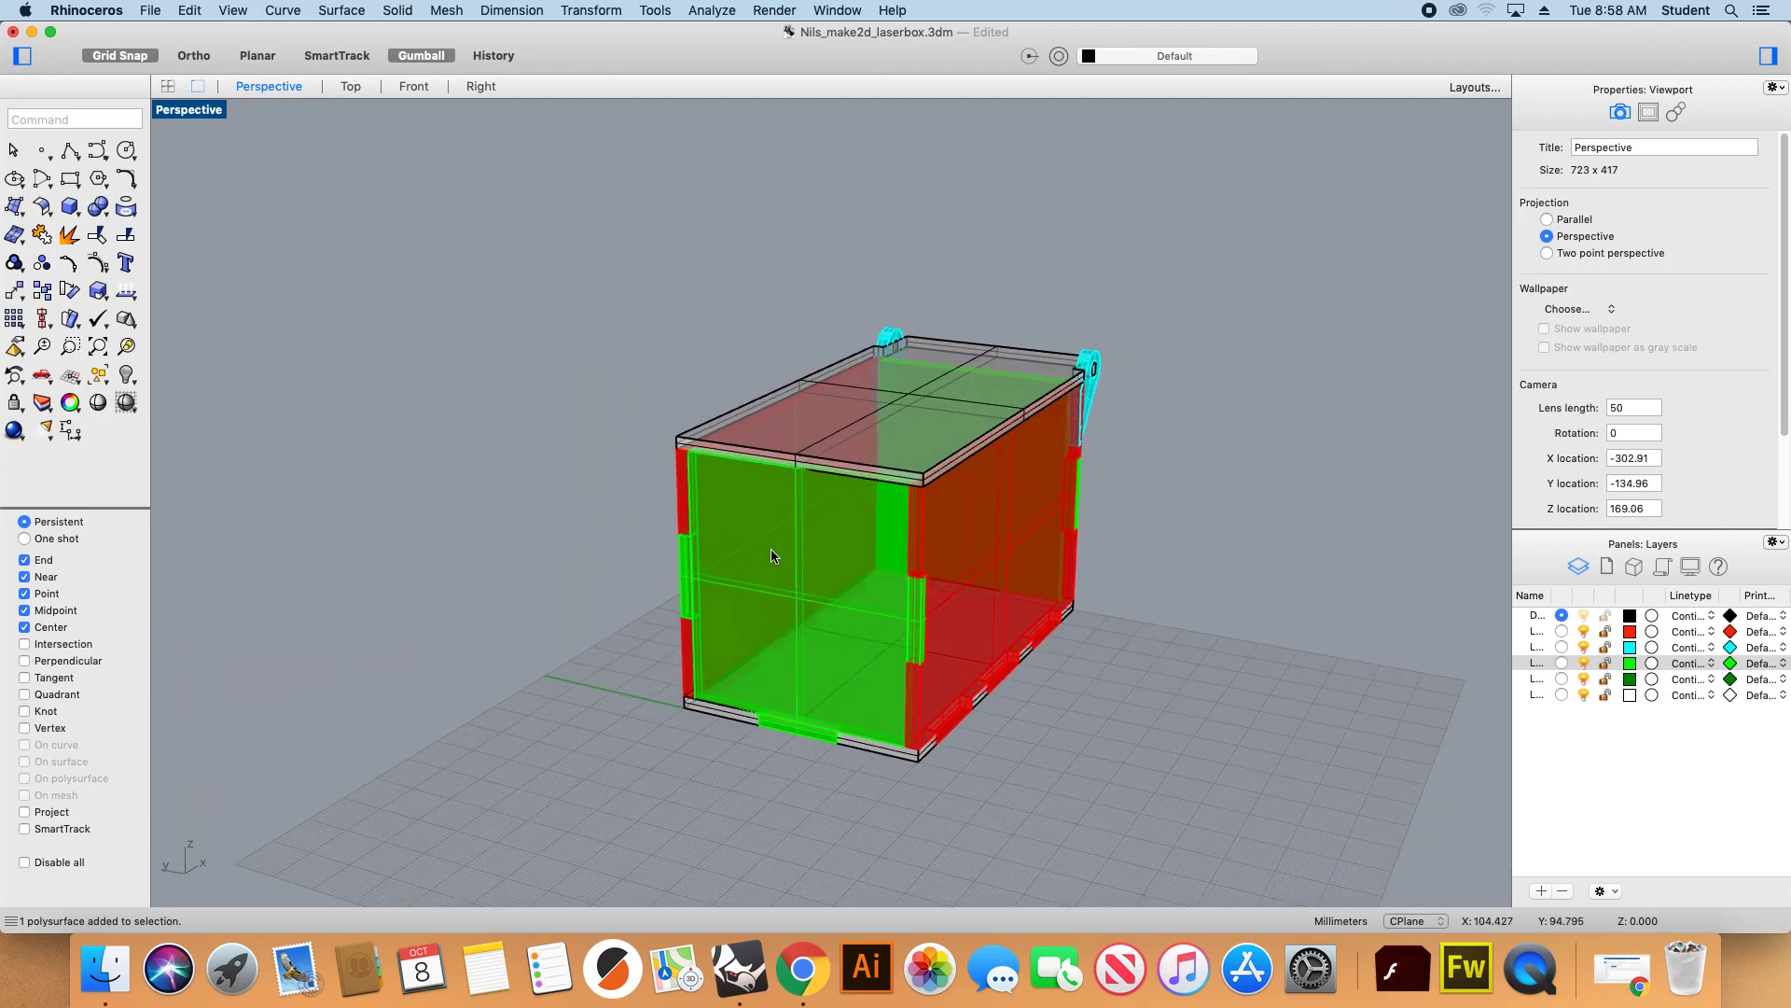
right_drag(807, 518, 955, 631)
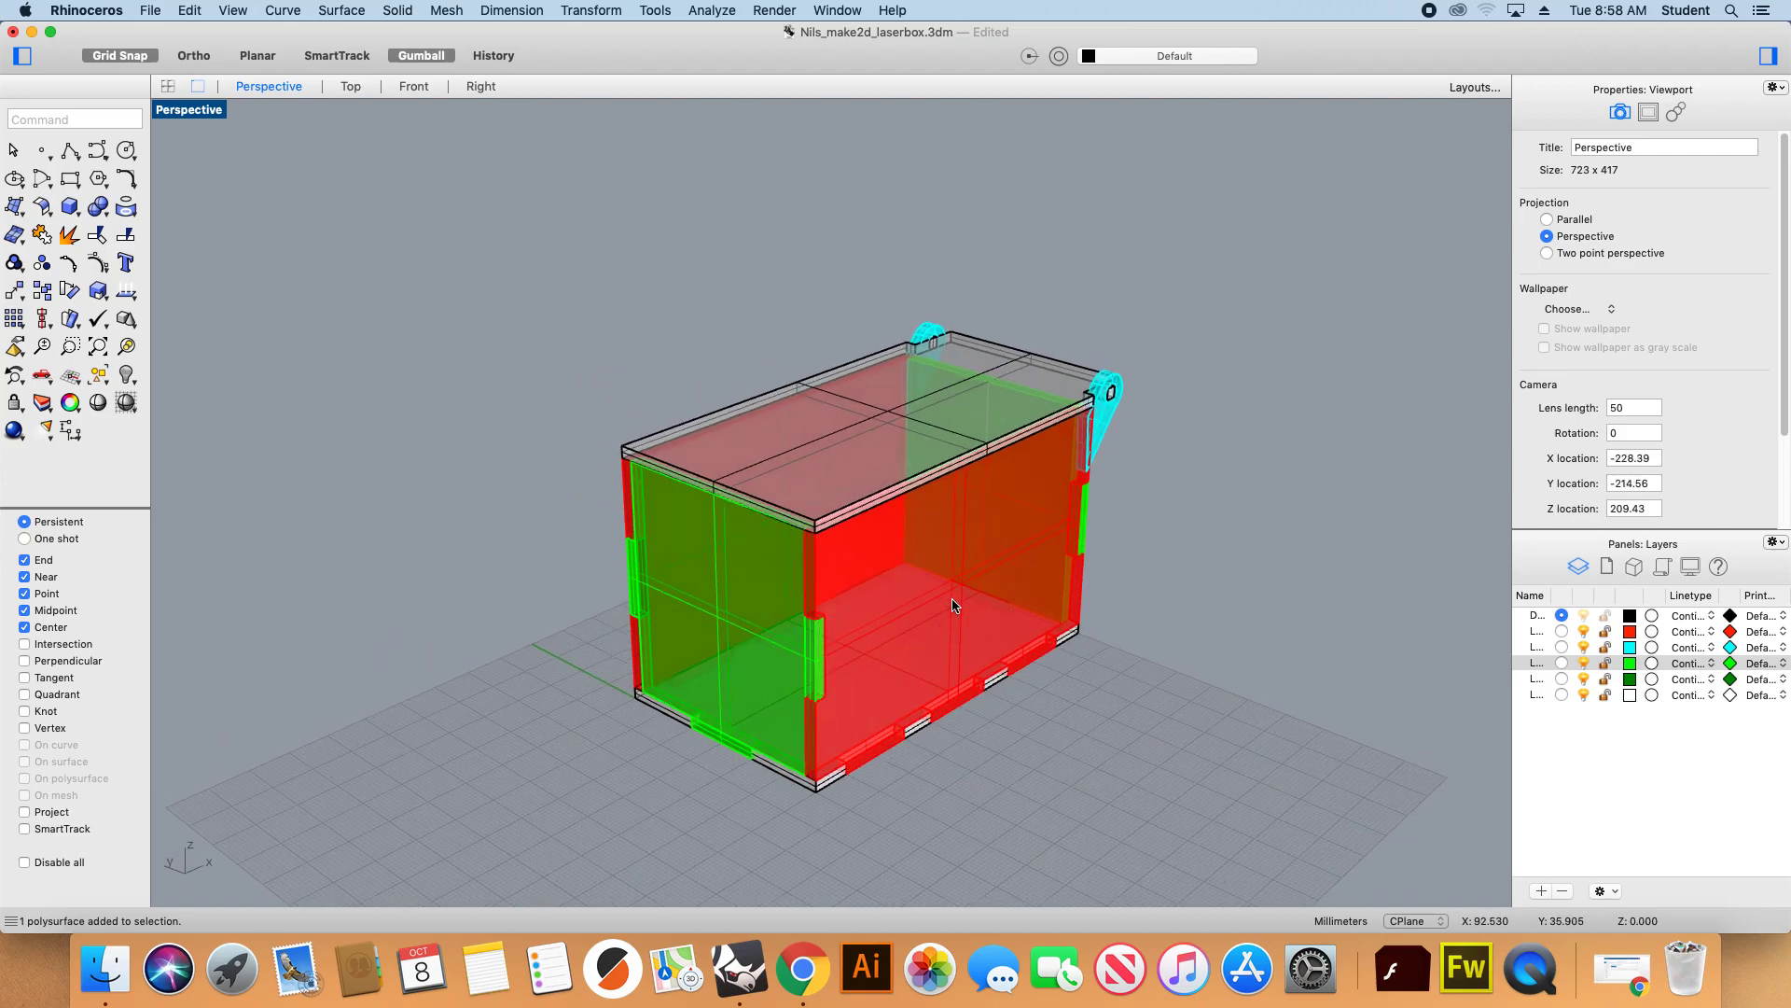
right_drag(953, 599, 826, 420)
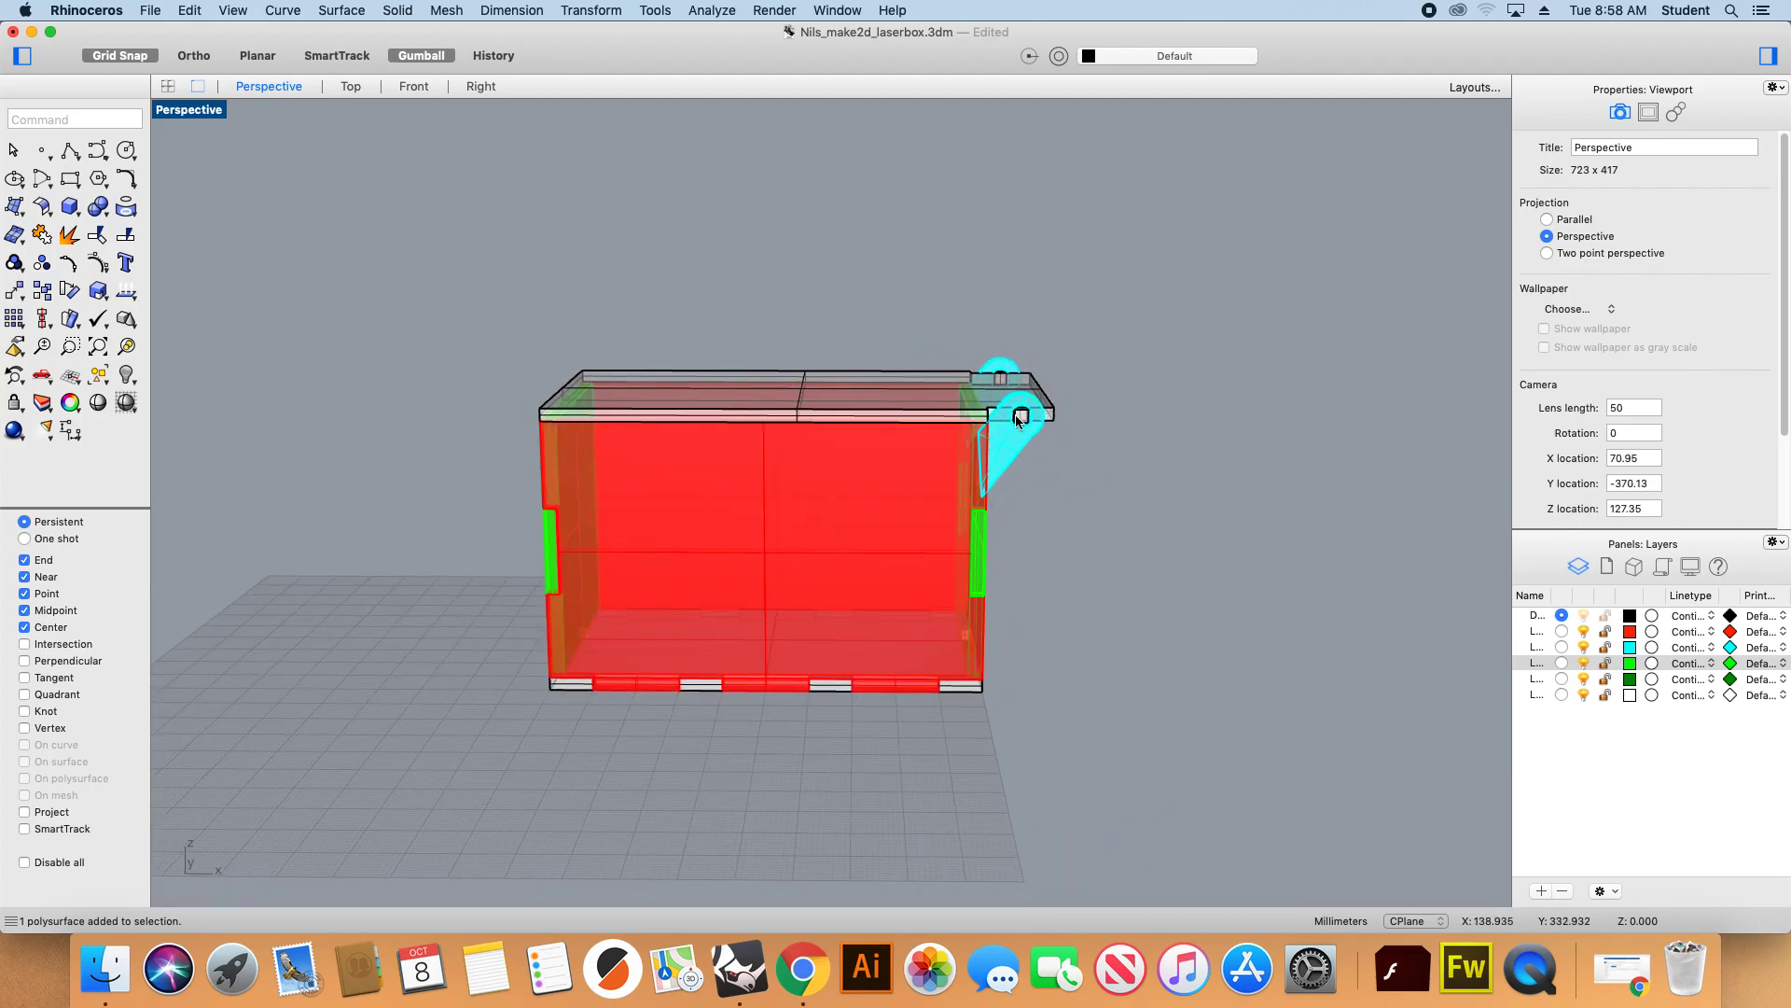
scroll(826, 419, up, 4)
right_drag(837, 561, 1087, 613)
right_drag(716, 654, 664, 643)
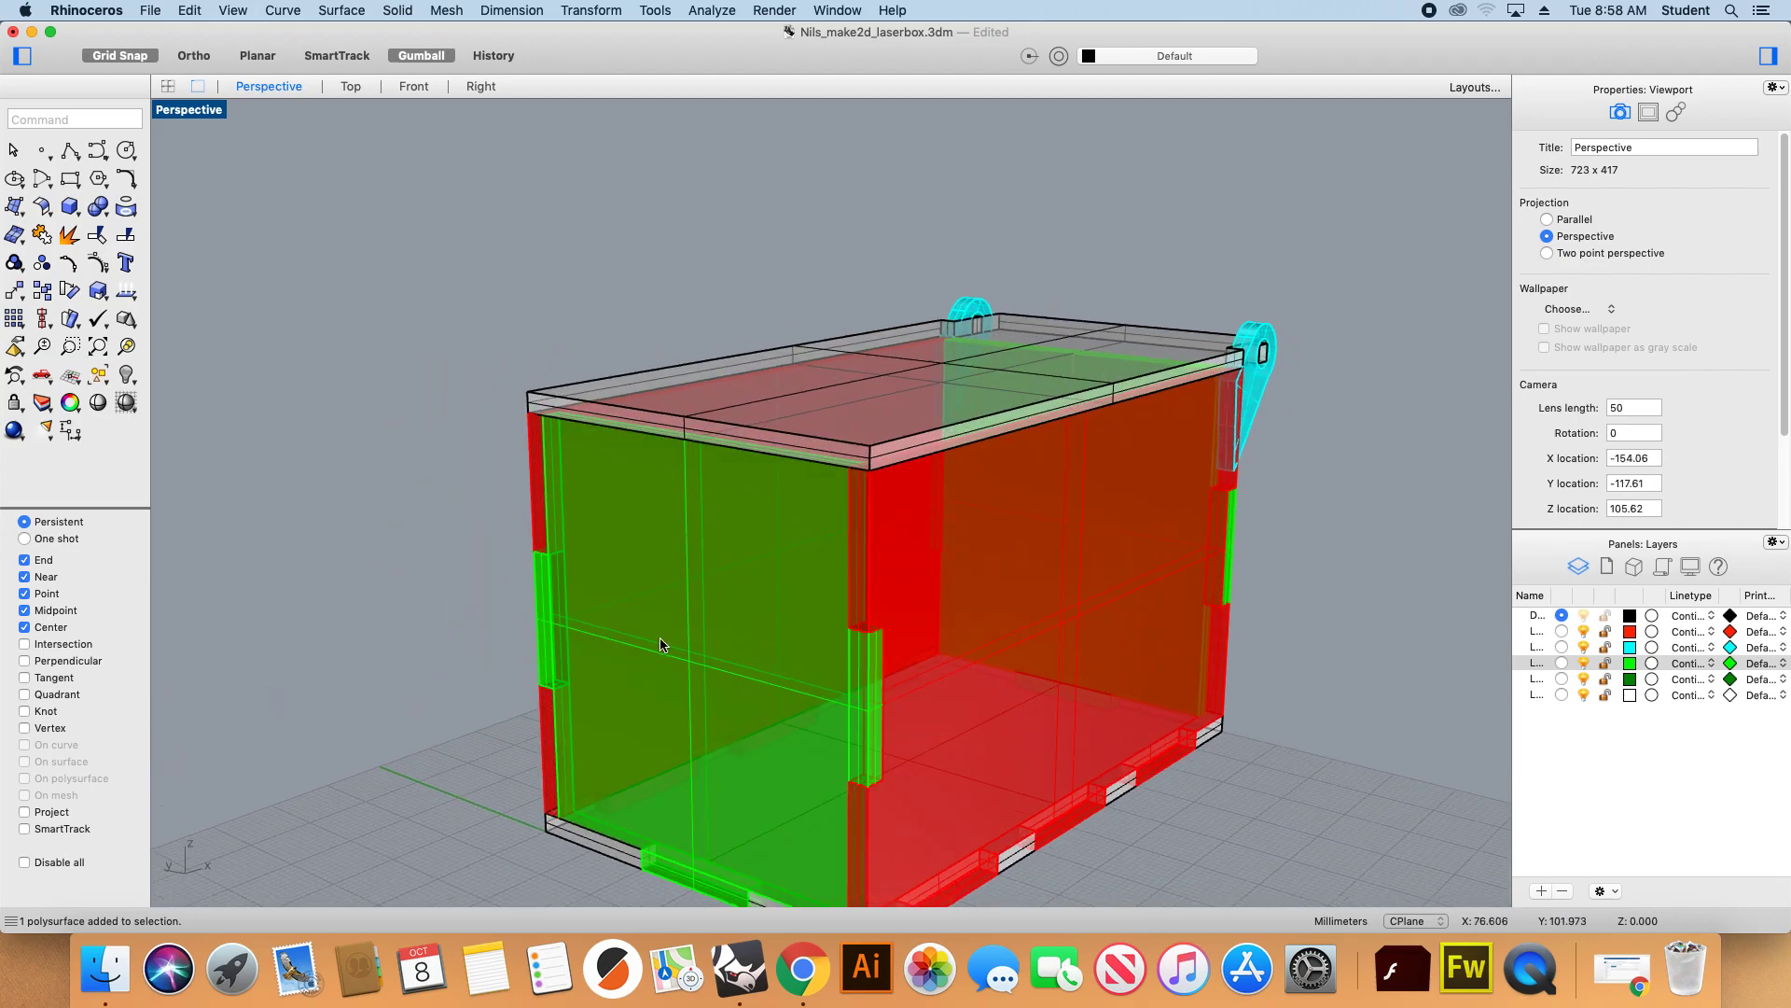
right_drag(556, 595, 560, 572)
scroll(559, 572, up, 5)
scroll(646, 623, down, 6)
right_drag(714, 556, 795, 556)
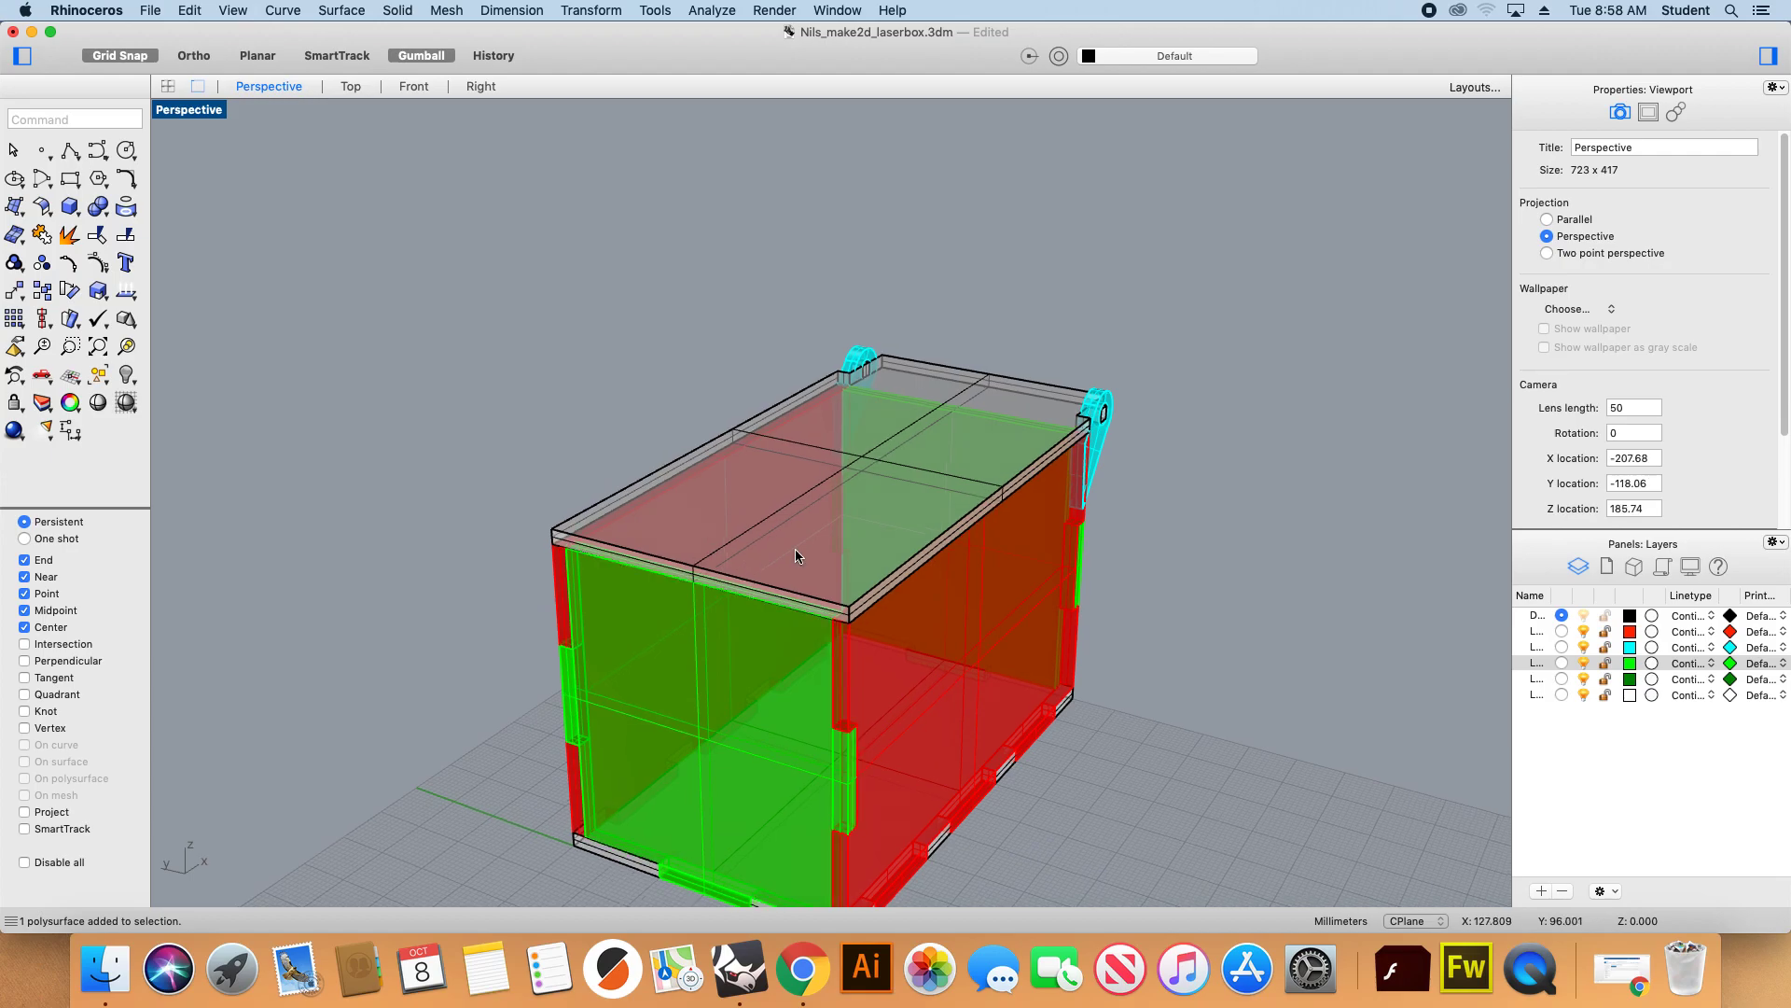
Boolean-union the near cyan hinge tab with the red side panel it touches.
click(1021, 390)
right_drag(1022, 390, 1122, 533)
click(1140, 427)
scroll(1090, 478, up, 7)
click(1117, 442)
click(1245, 417)
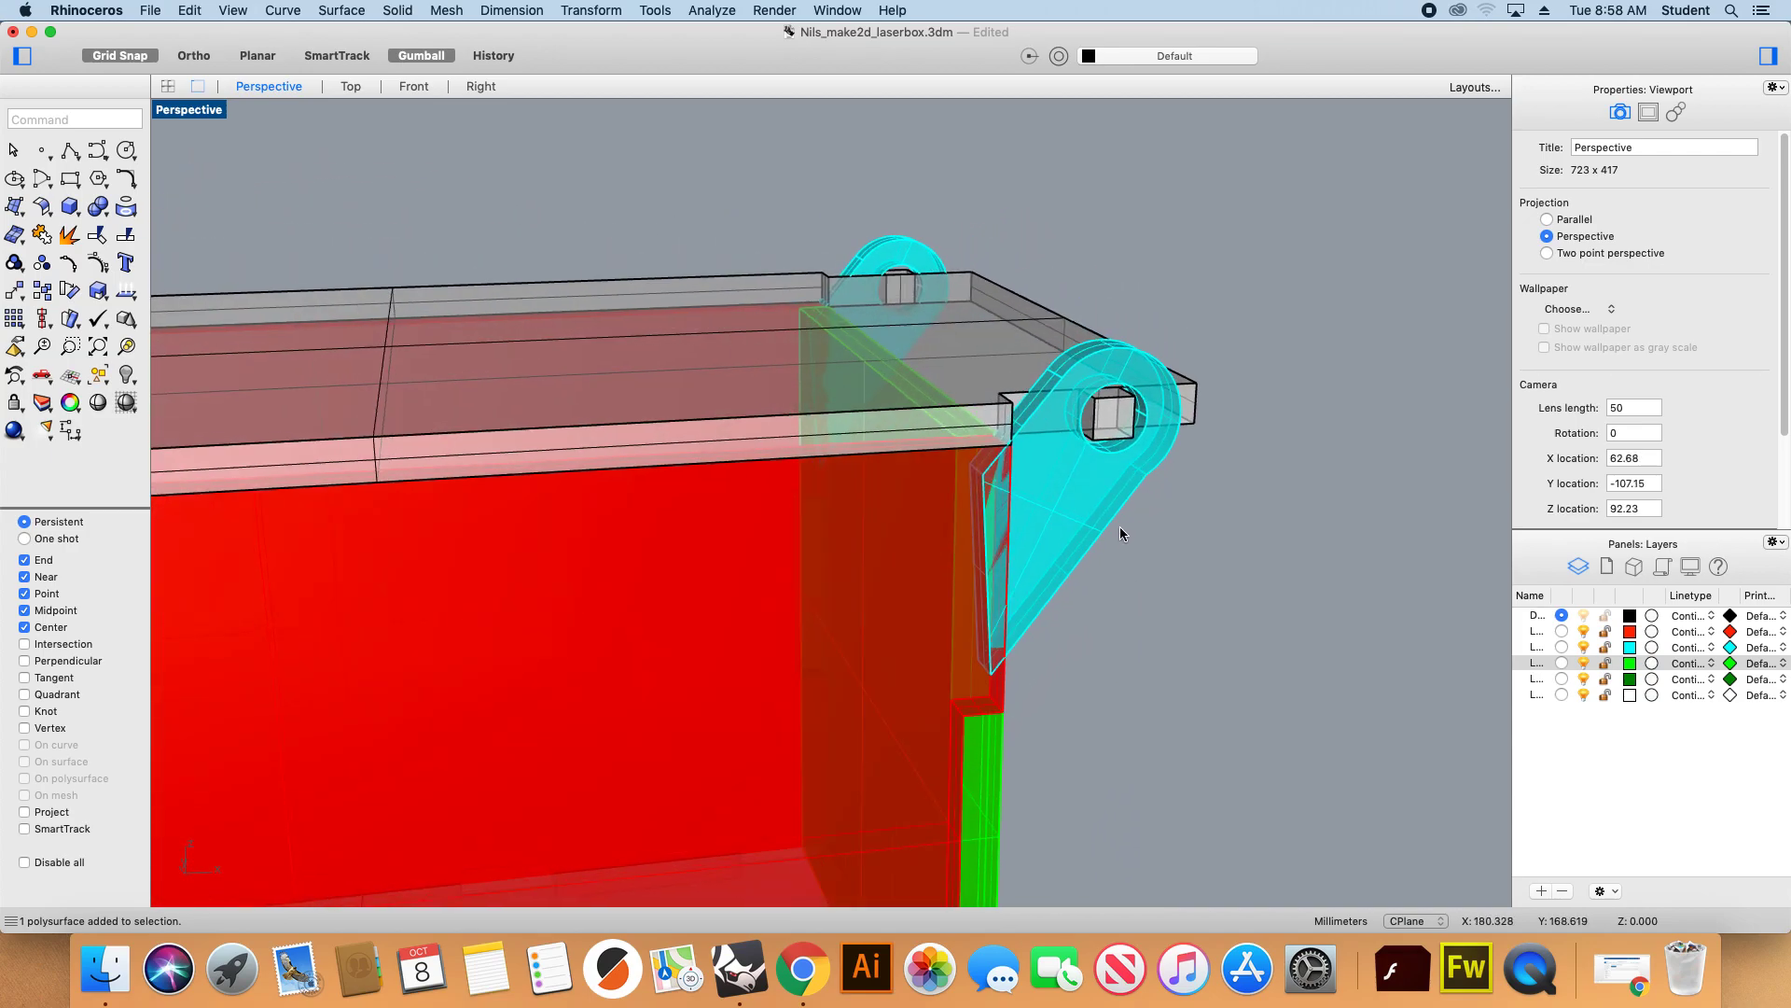
click(1121, 532)
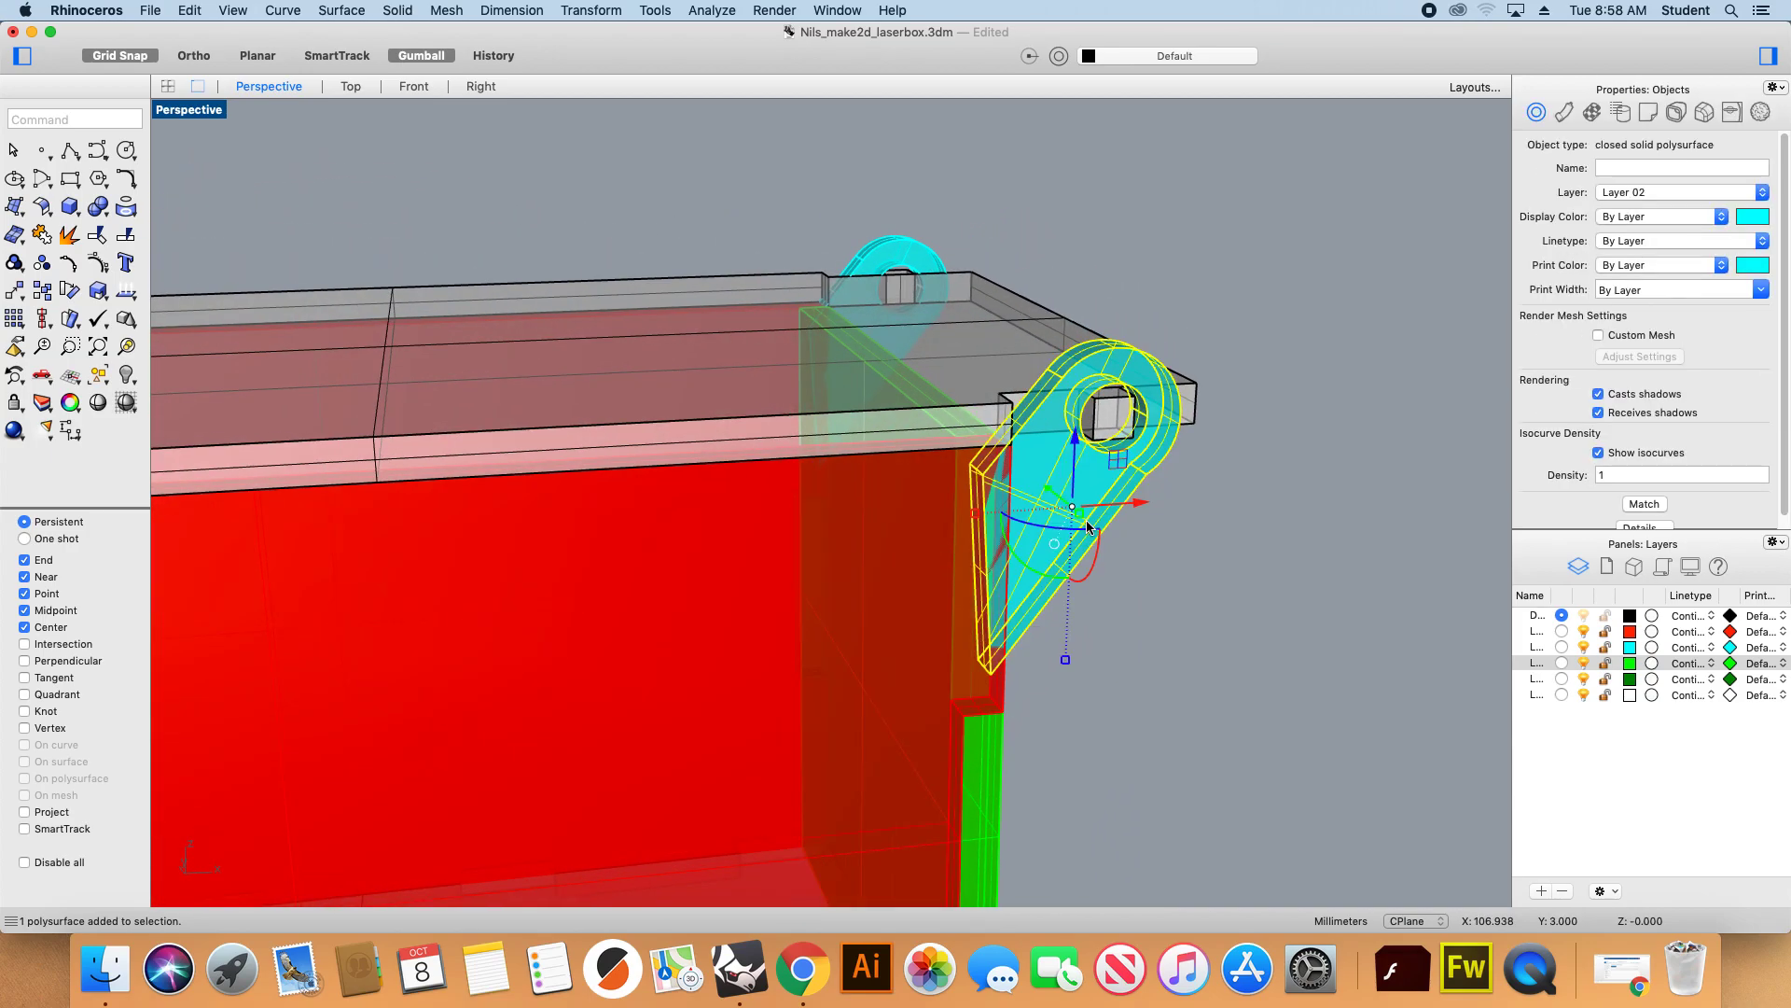
shift+click(1000, 694)
right_drag(1101, 686, 877, 618)
scroll(1057, 604, down, 8)
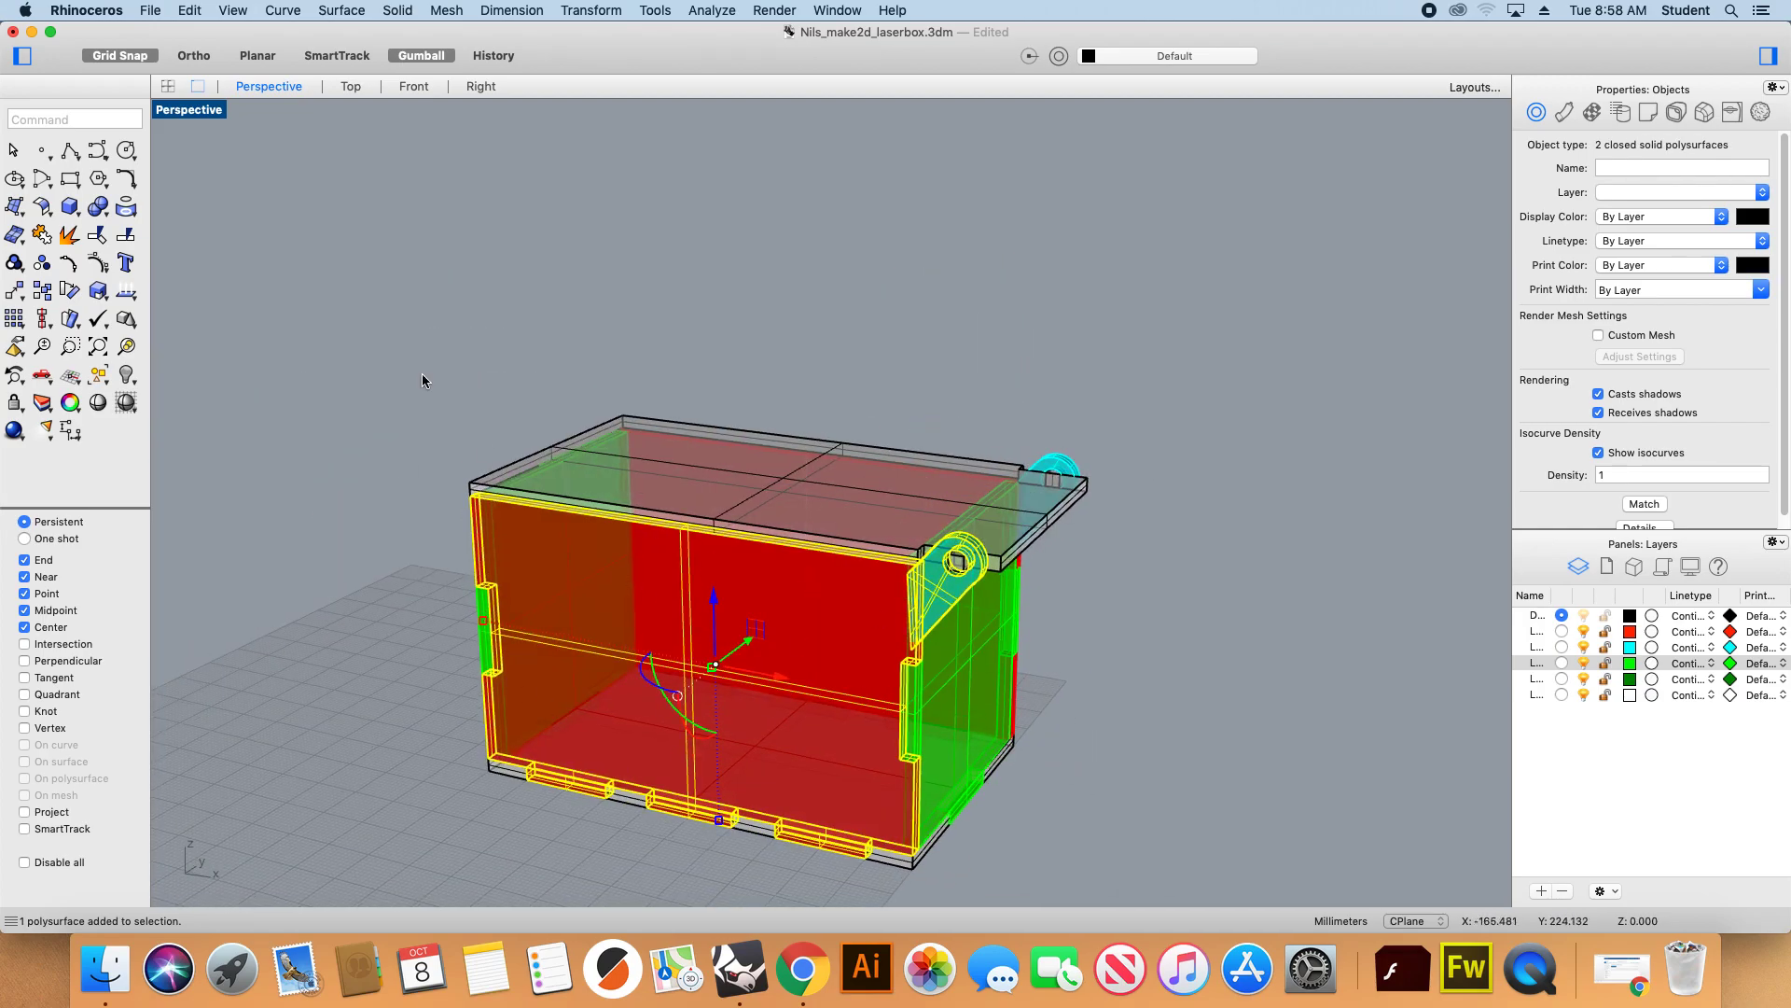
click(97, 211)
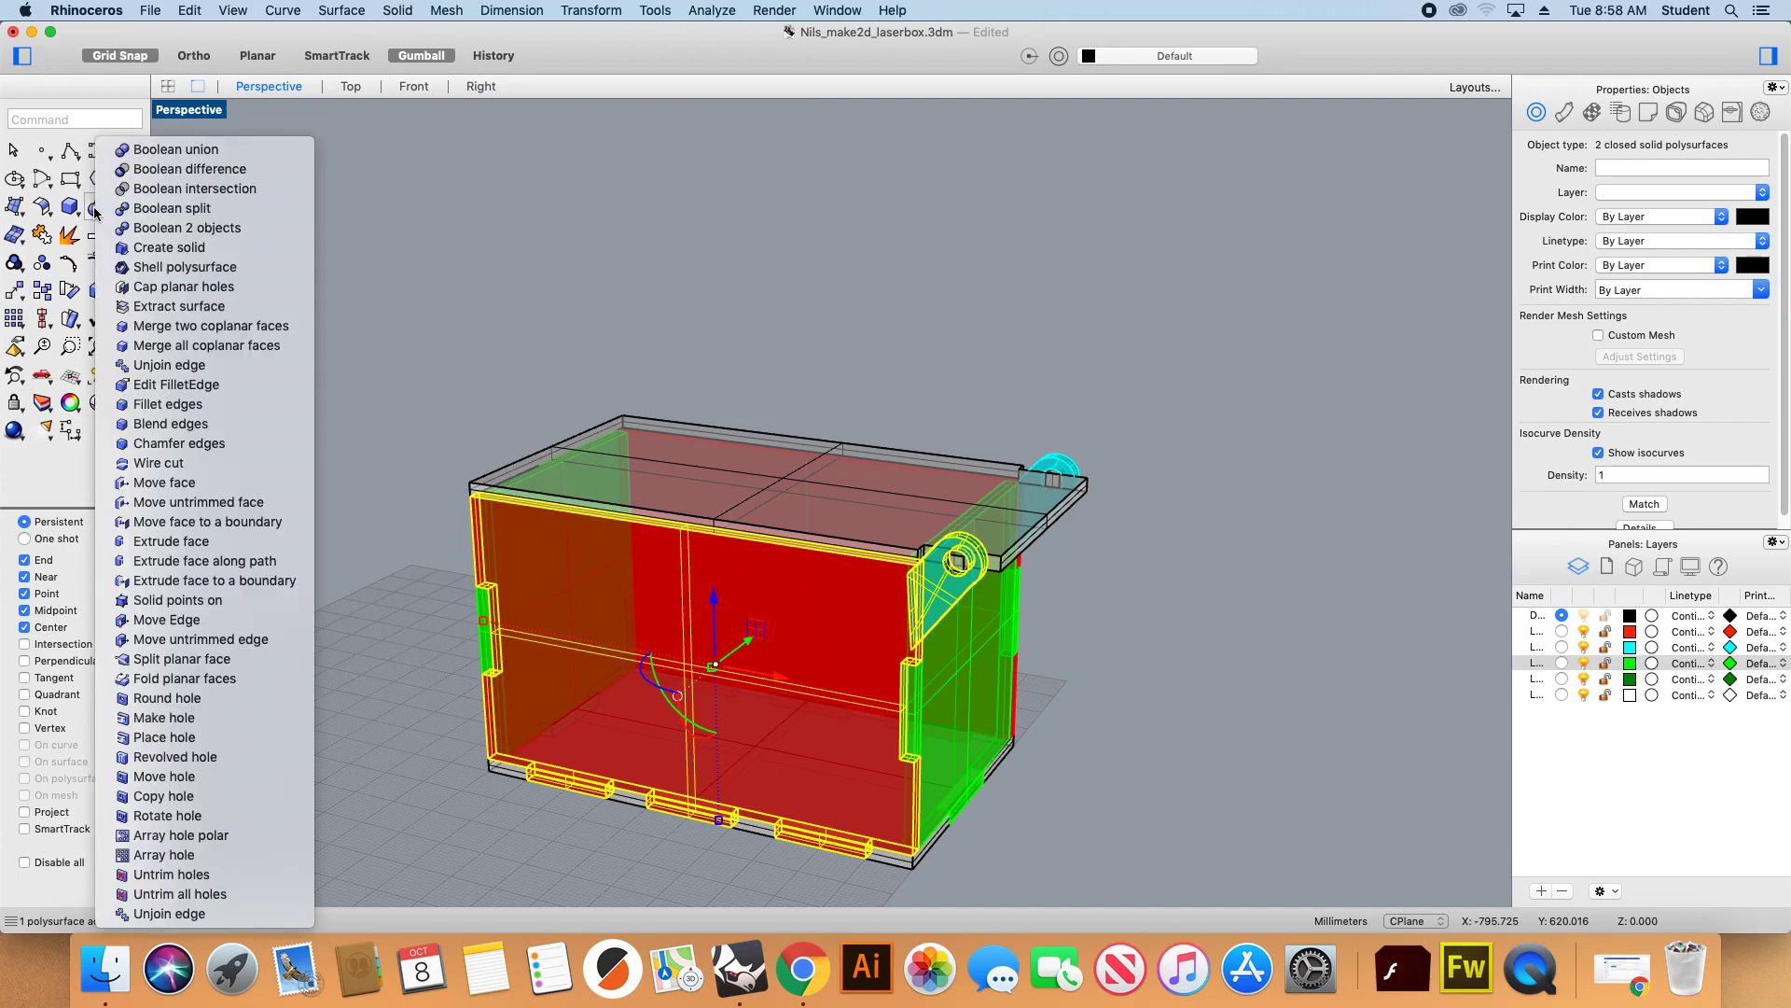
click(220, 157)
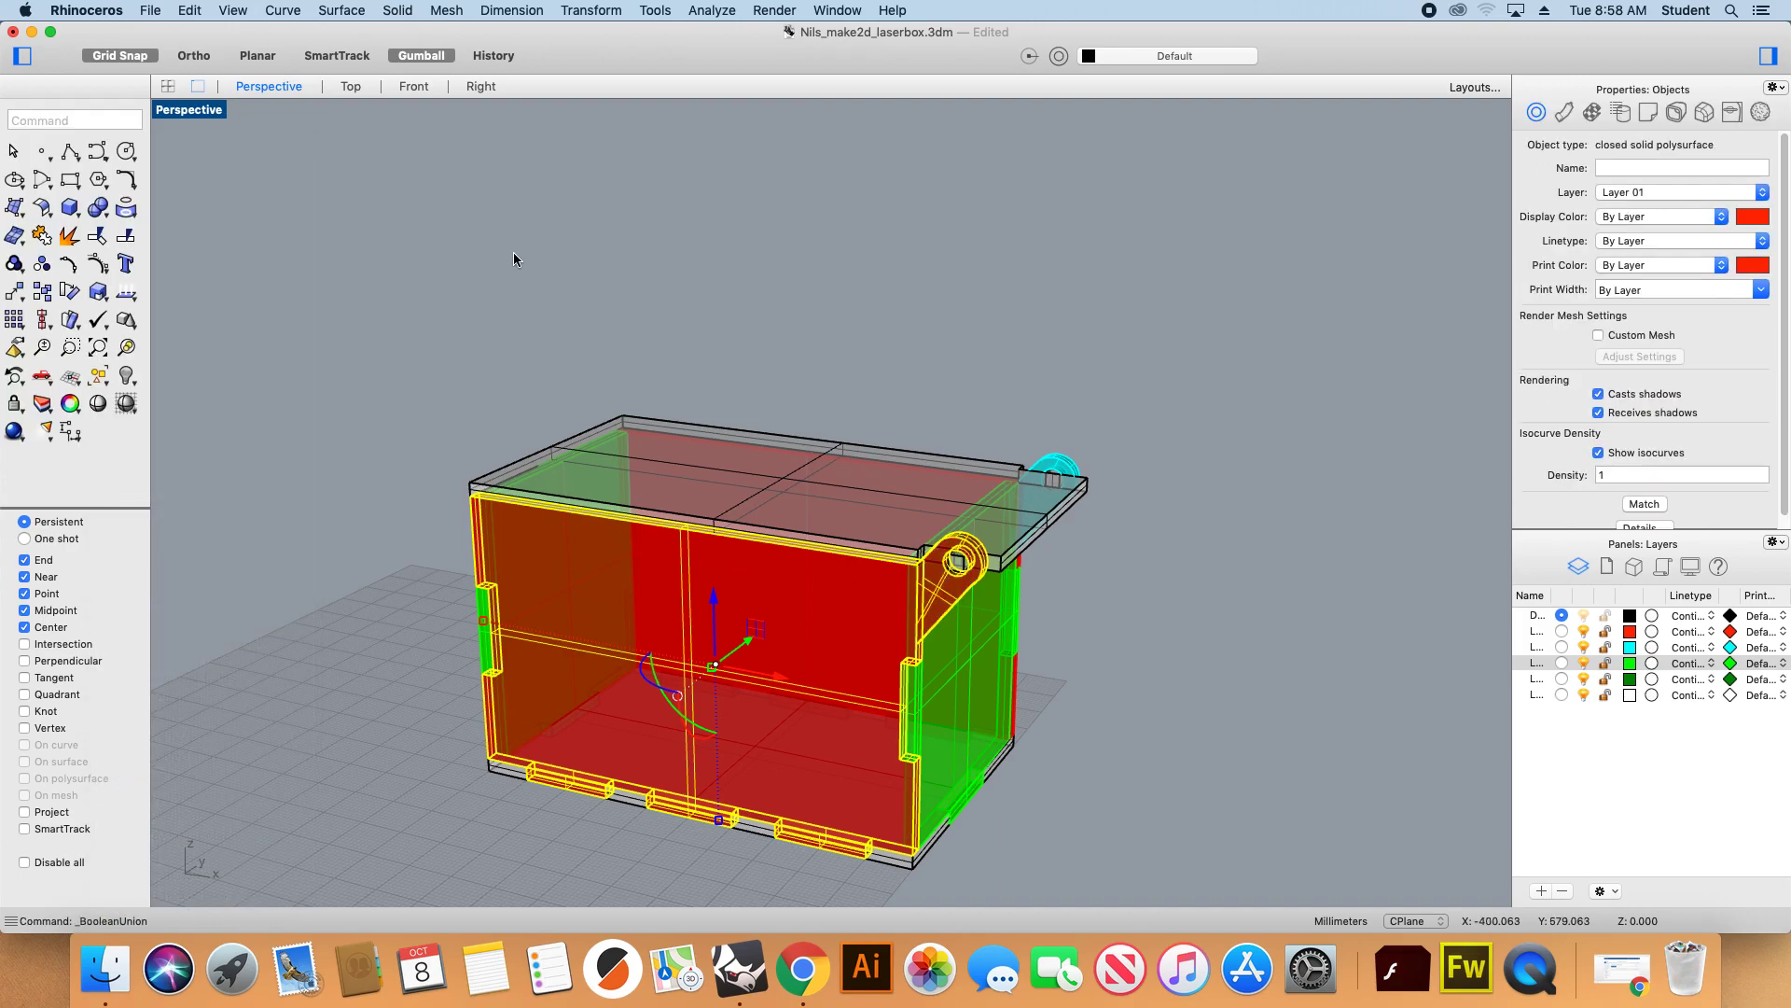
Boolean-union the other cyan hinge tab with the red side panel on the opposite side of the box.
scroll(989, 490, up, 5)
right_drag(1060, 574, 783, 558)
click(1010, 564)
click(1092, 604)
click(99, 208)
click(540, 294)
right_drag(540, 295, 993, 411)
click(909, 480)
right_drag(910, 482, 828, 450)
click(890, 598)
right_drag(837, 566, 700, 579)
Select the whole box and place a duplicate of it beside the original, clear of the grid.
drag(554, 345, 974, 791)
right_drag(974, 784, 915, 732)
drag(465, 340, 959, 721)
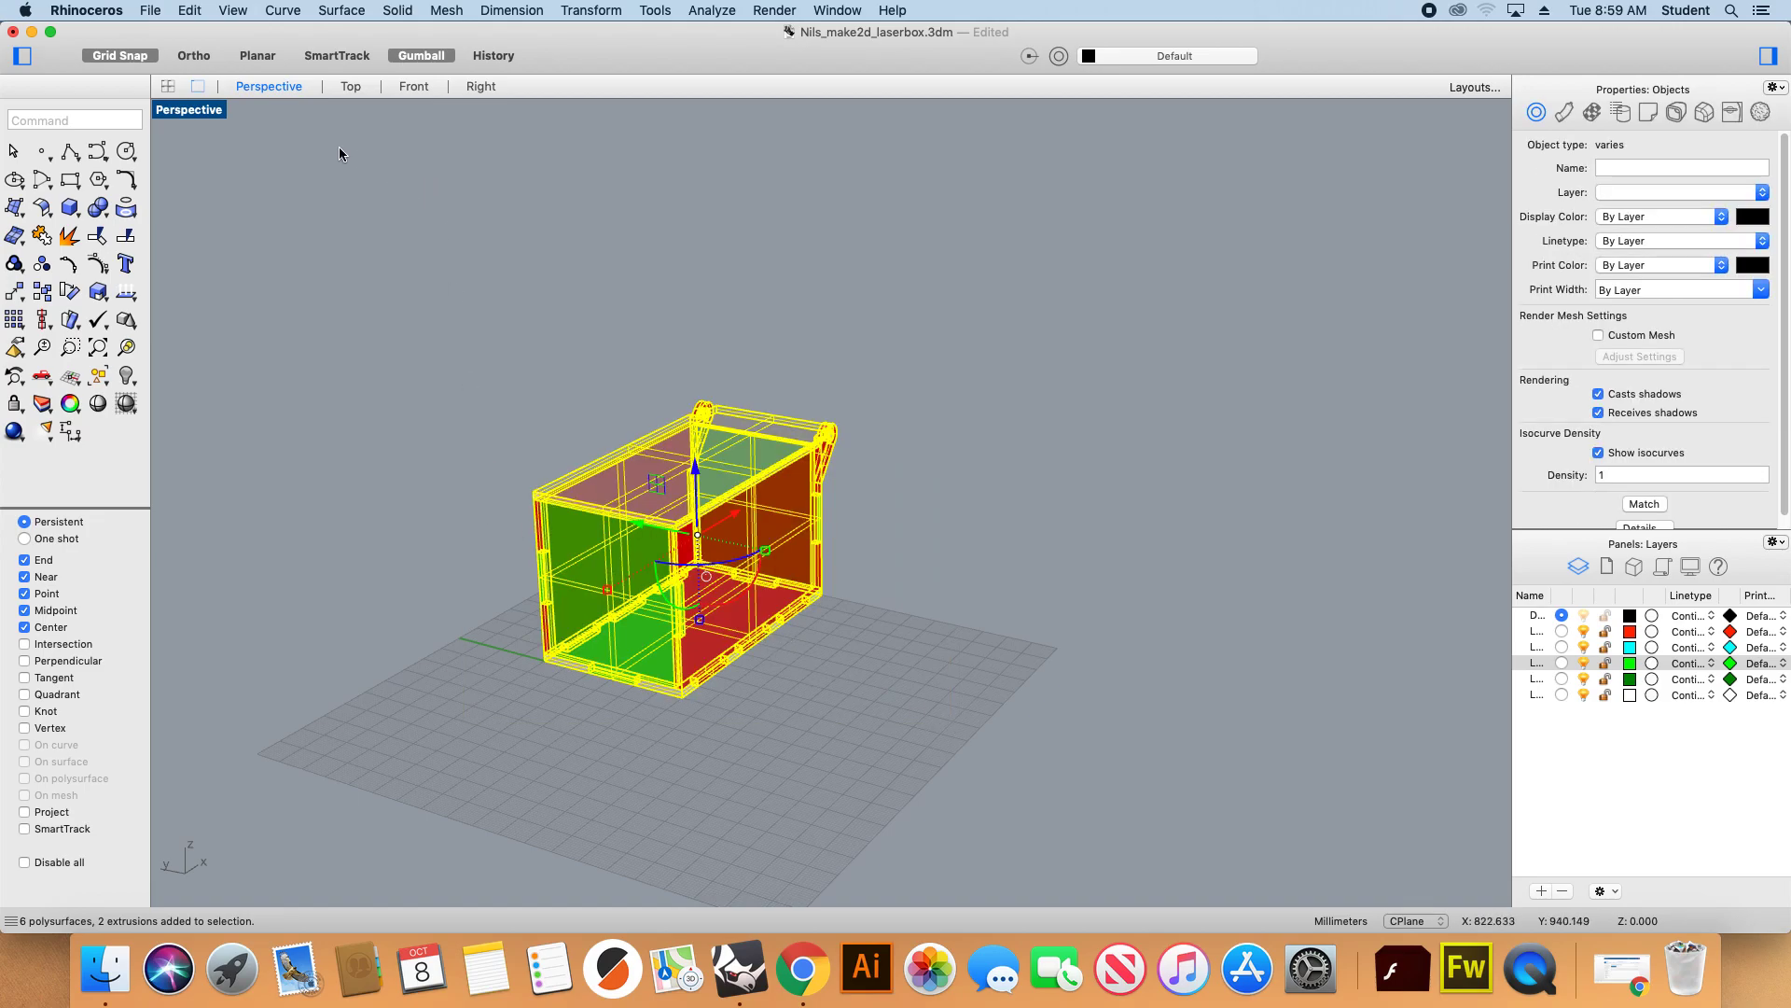
alt+drag(658, 532, 498, 651)
right_drag(497, 652, 505, 649)
click(508, 634)
Pull the near red side panel out of the box on the grid and rotate it to lie flat.
drag(551, 376, 984, 823)
click(838, 630)
click(818, 594)
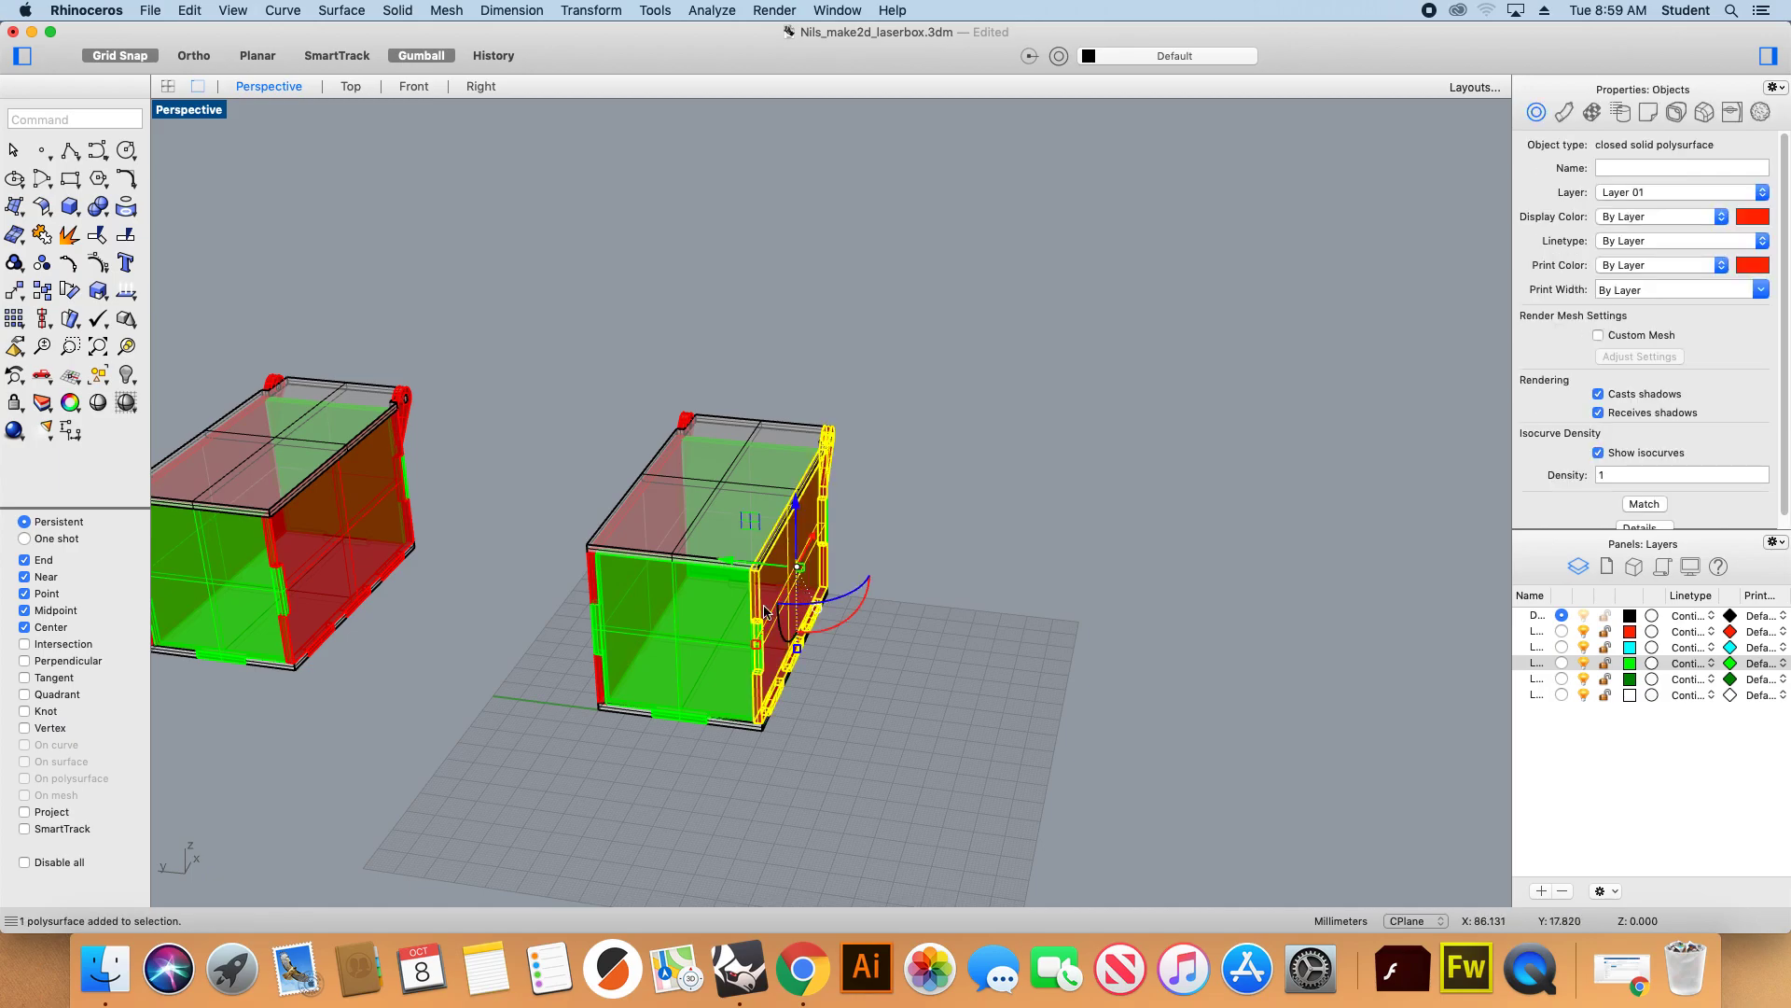
drag(748, 566, 952, 595)
drag(1044, 648, 332, 165)
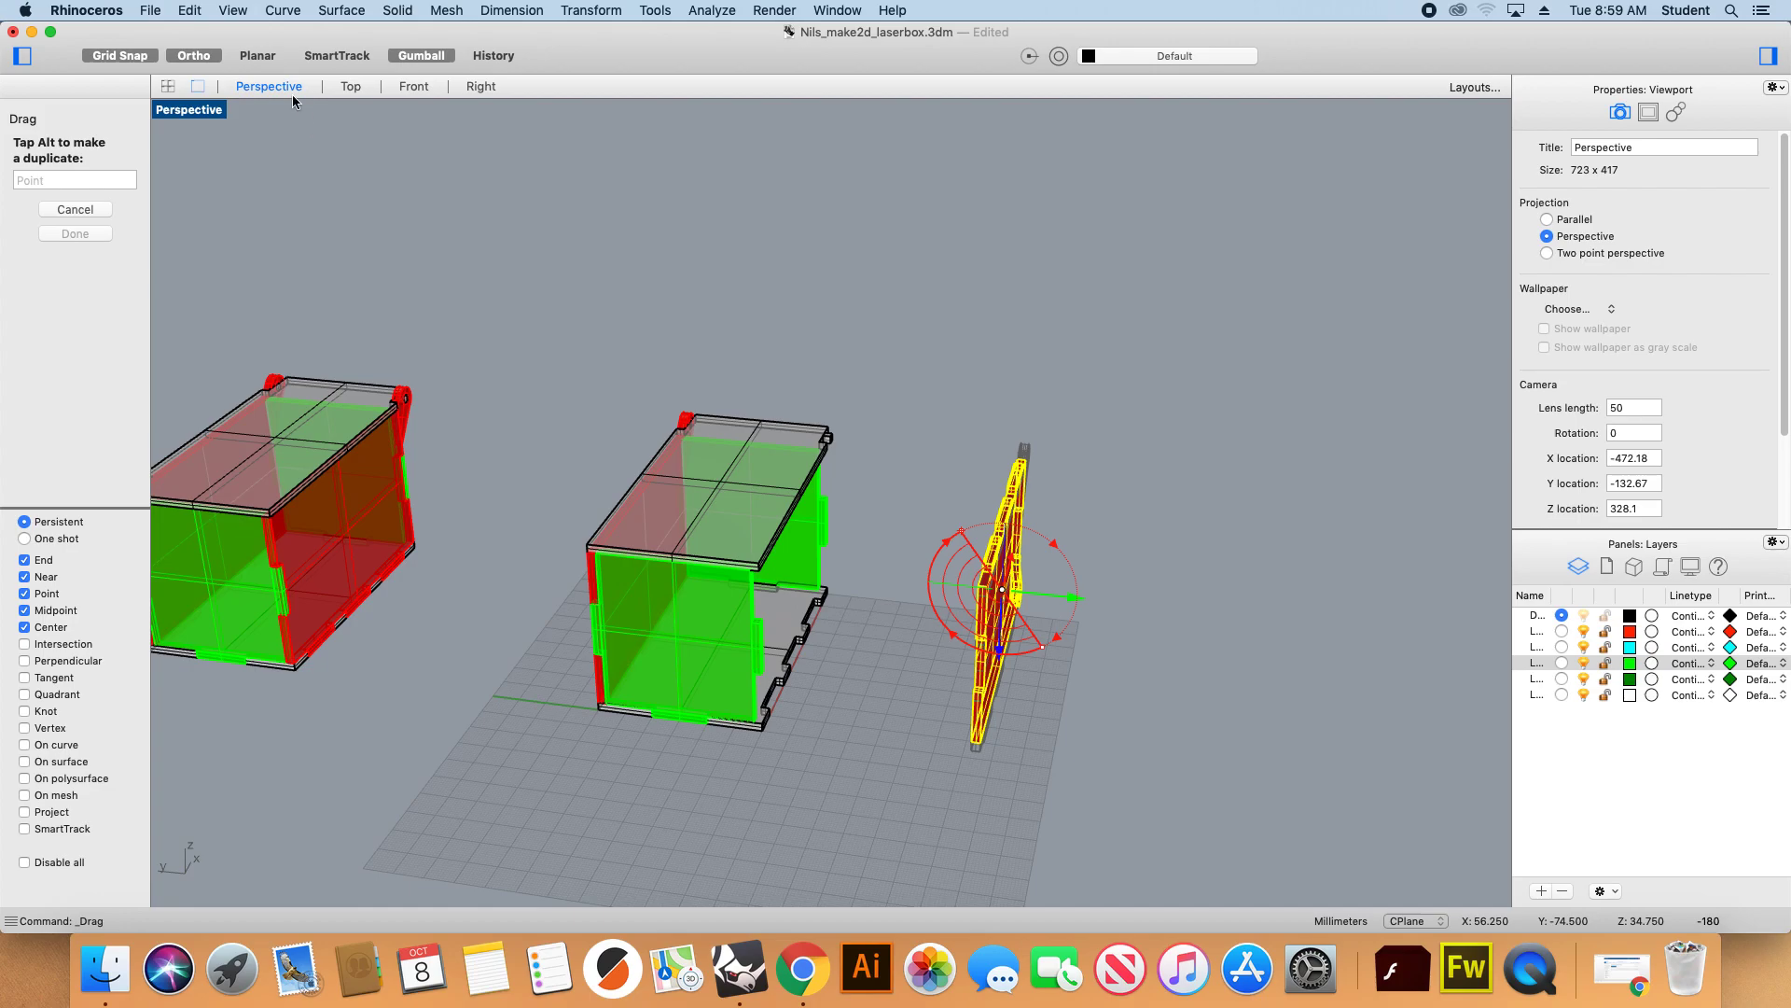
drag(168, 43, 191, 51)
drag(960, 435, 1144, 533)
click(1184, 680)
right_drag(1184, 680, 848, 670)
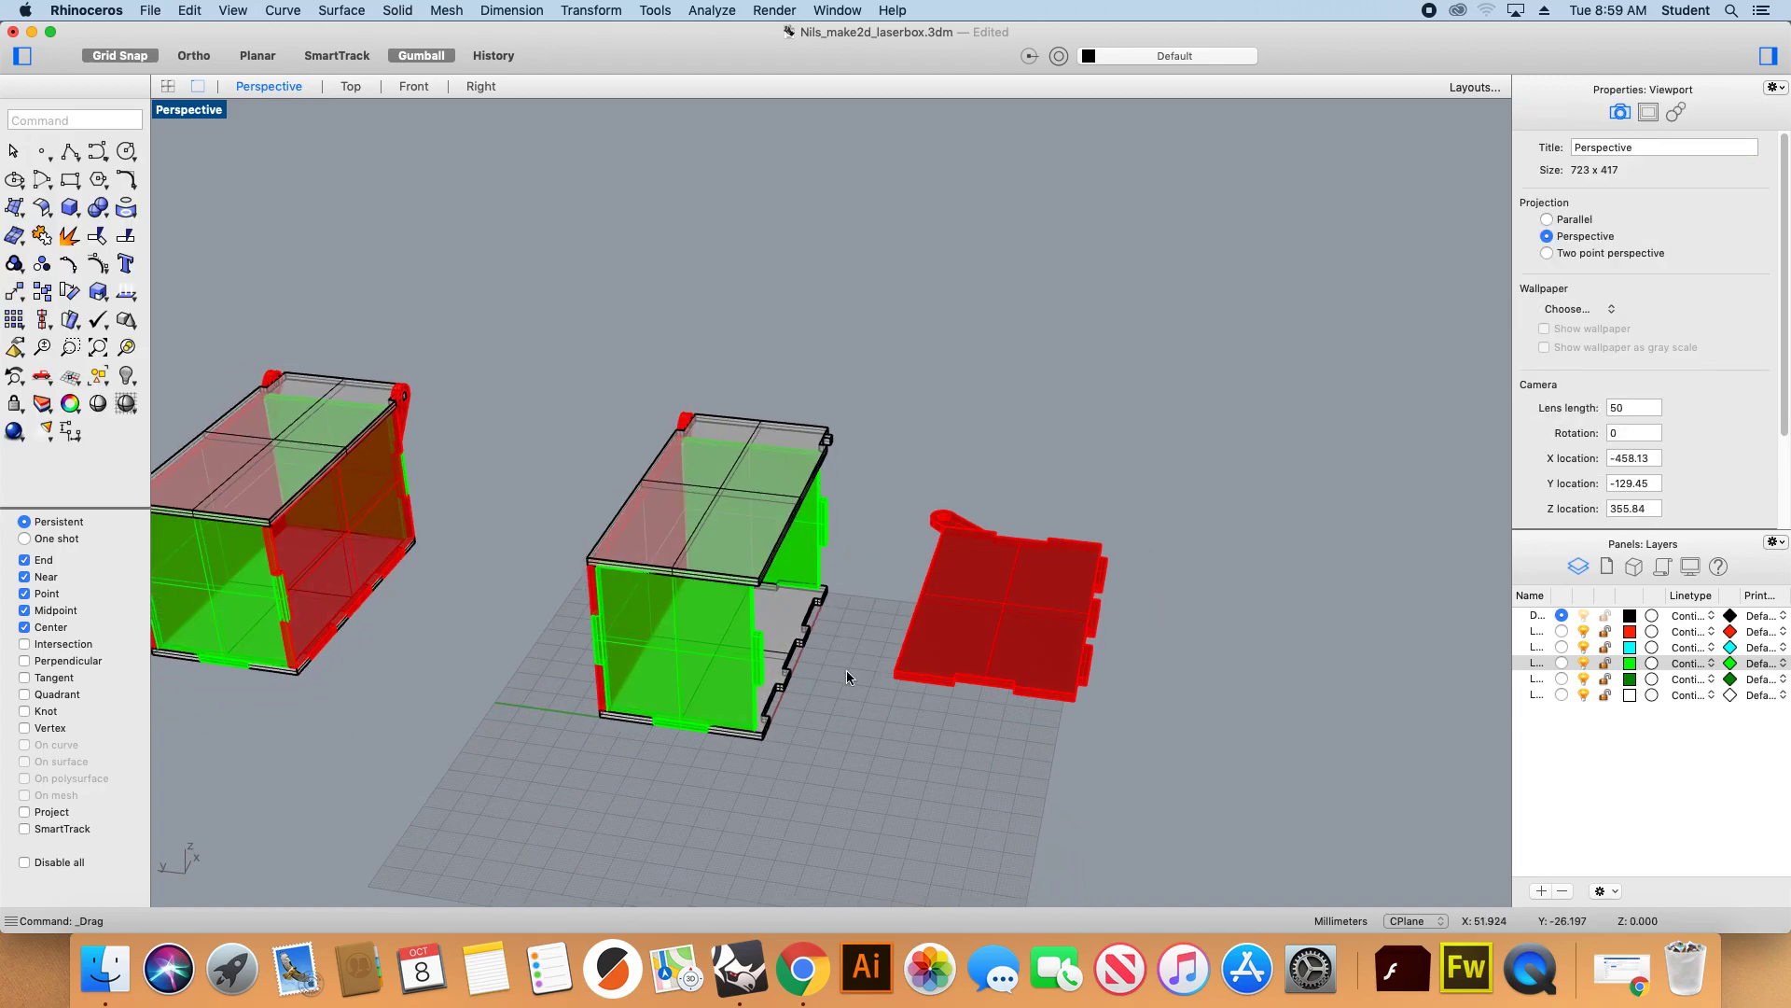
Move the box's slotted bottom panel out past the flattened red side panel.
click(799, 656)
drag(681, 644, 1171, 709)
click(807, 446)
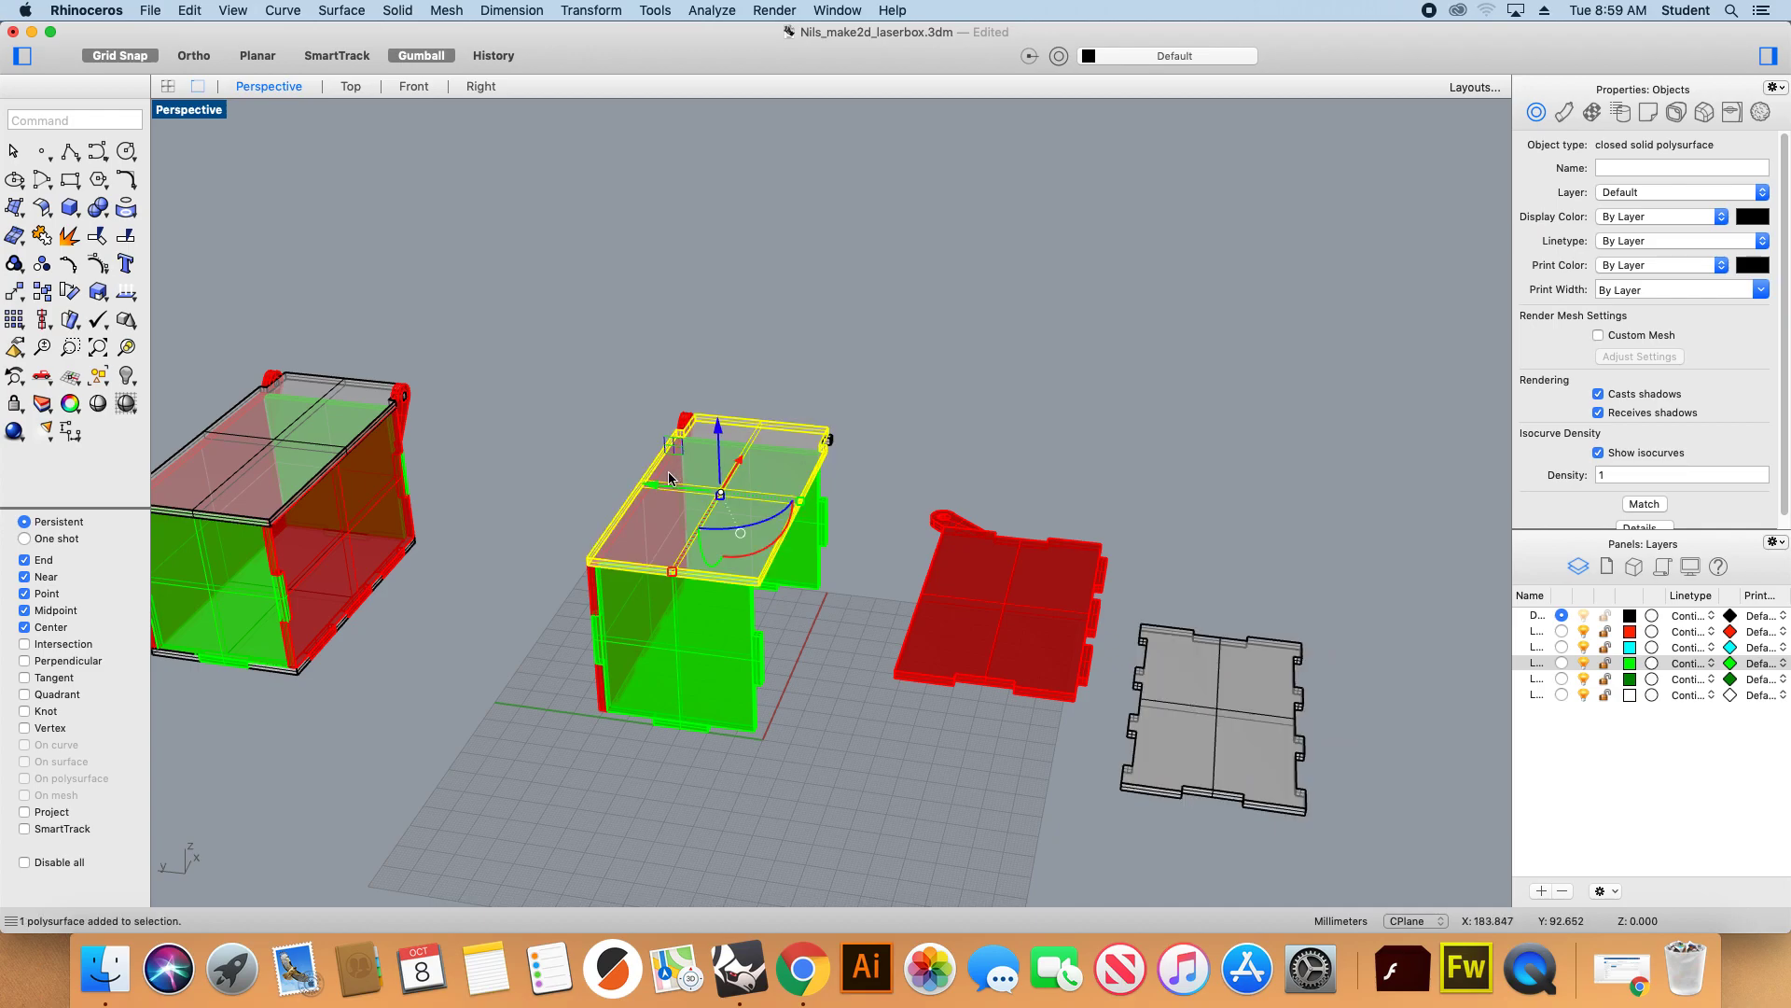
key(Escape)
scroll(783, 424, up, 9)
drag(982, 501, 854, 423)
scroll(552, 438, up, 8)
shift+click(452, 397)
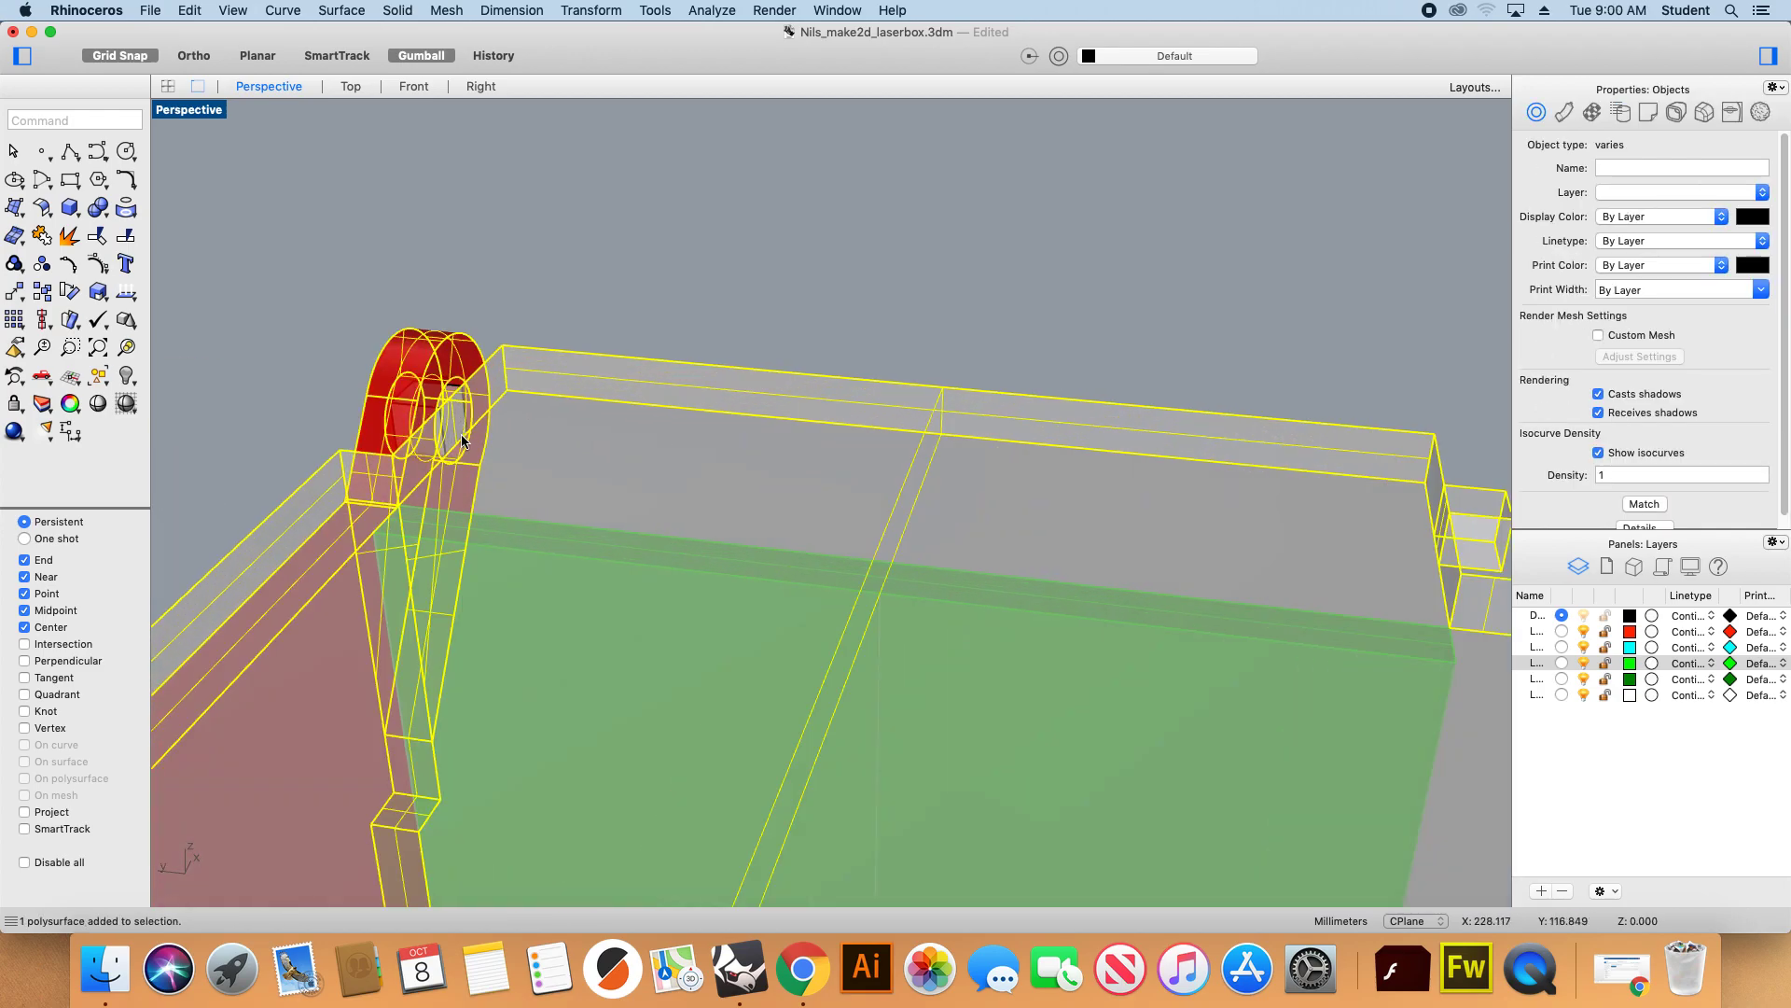
right_click(456, 369)
click(351, 381)
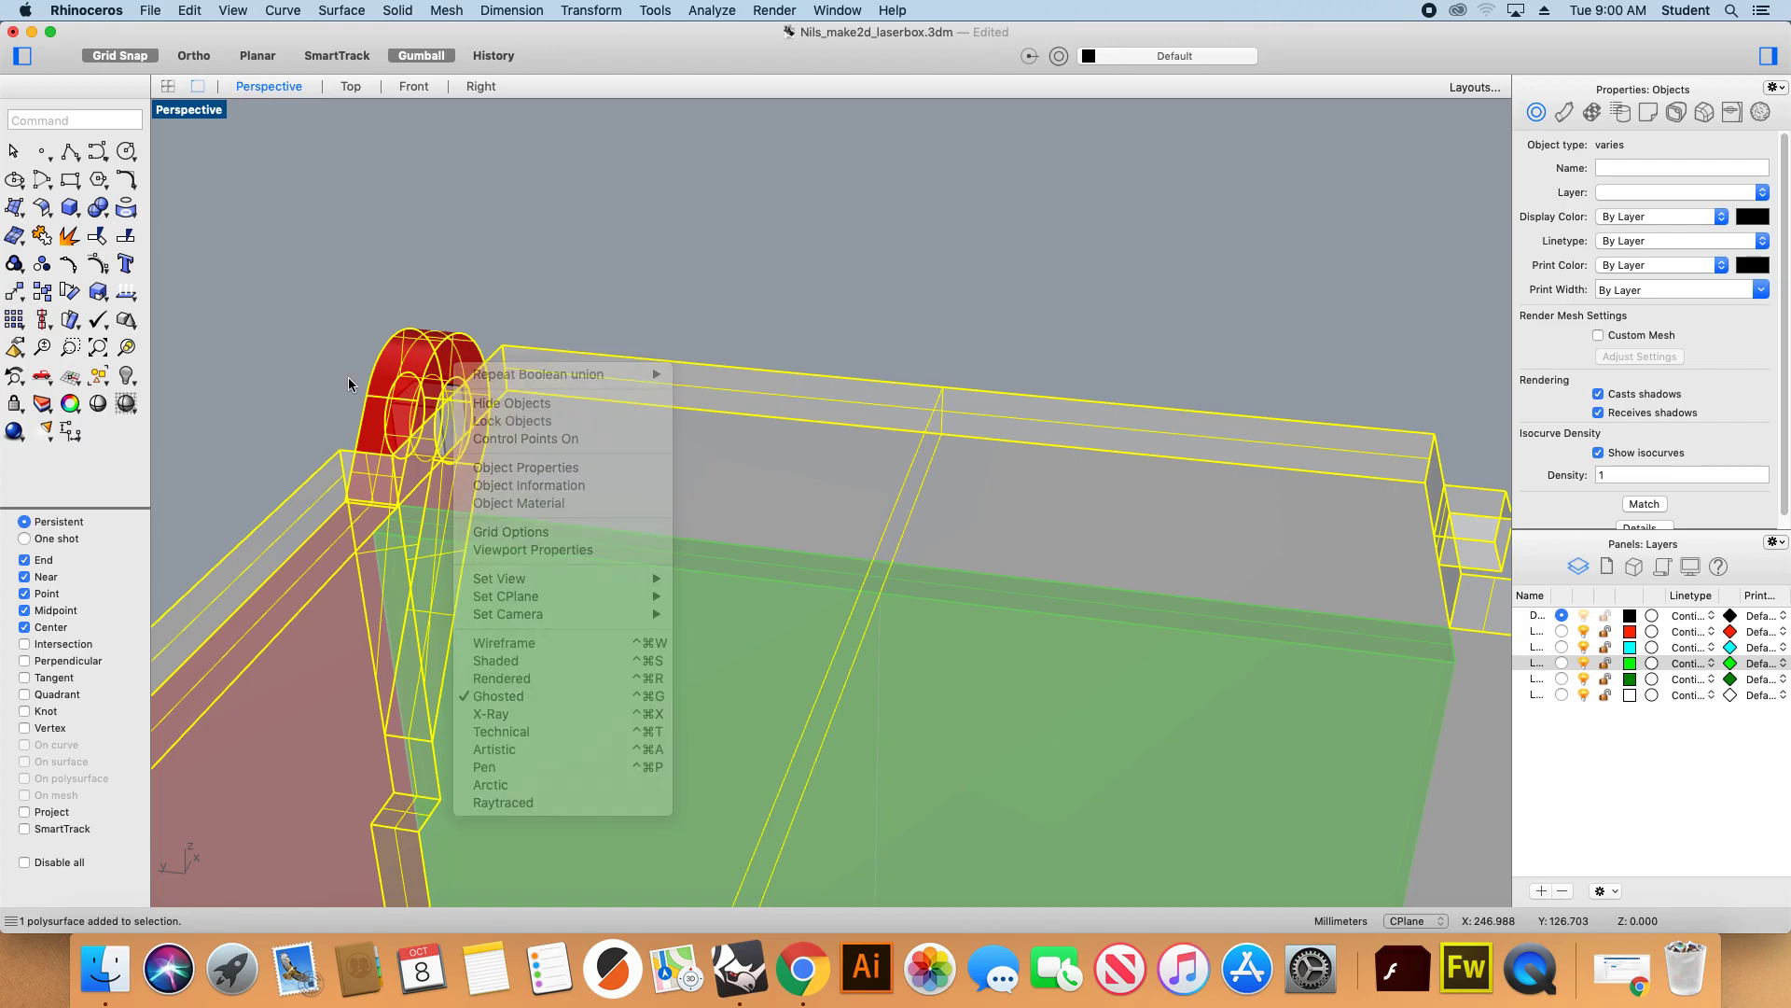
click(349, 300)
Boolean-union the two square hinge pins with the box lid.
click(439, 410)
shift+click(702, 410)
shift+click(1478, 533)
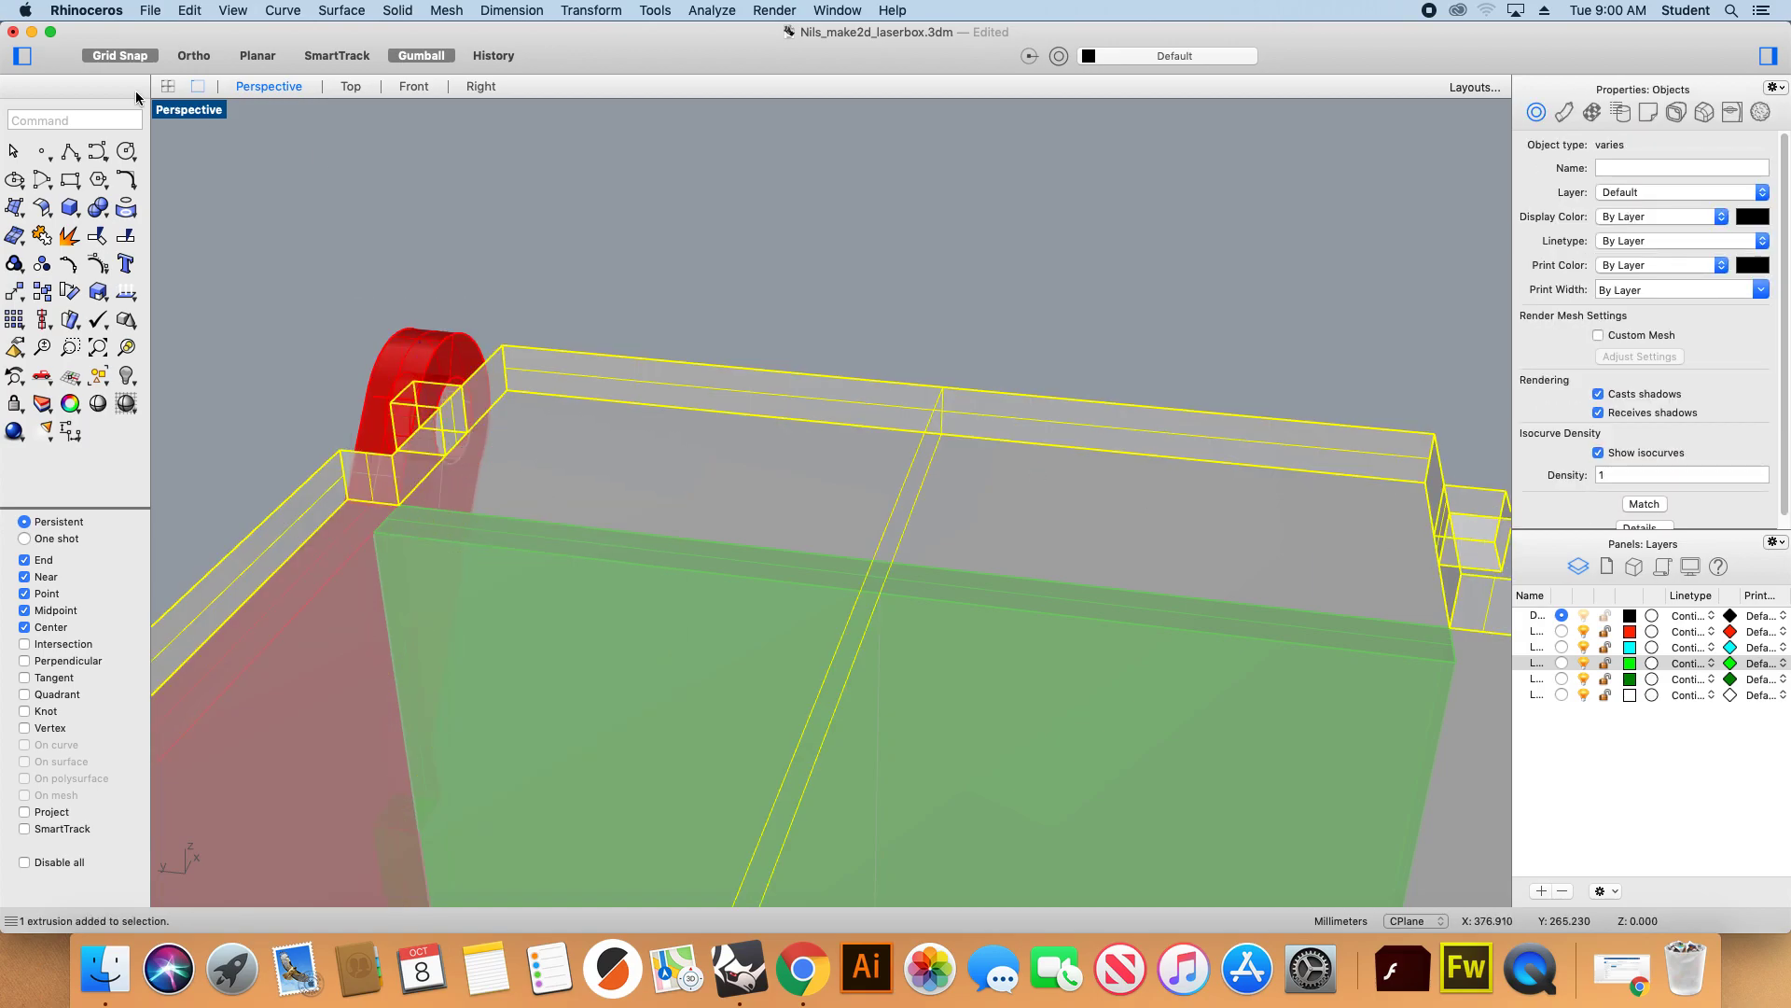
click(98, 204)
scroll(606, 252, down, 5)
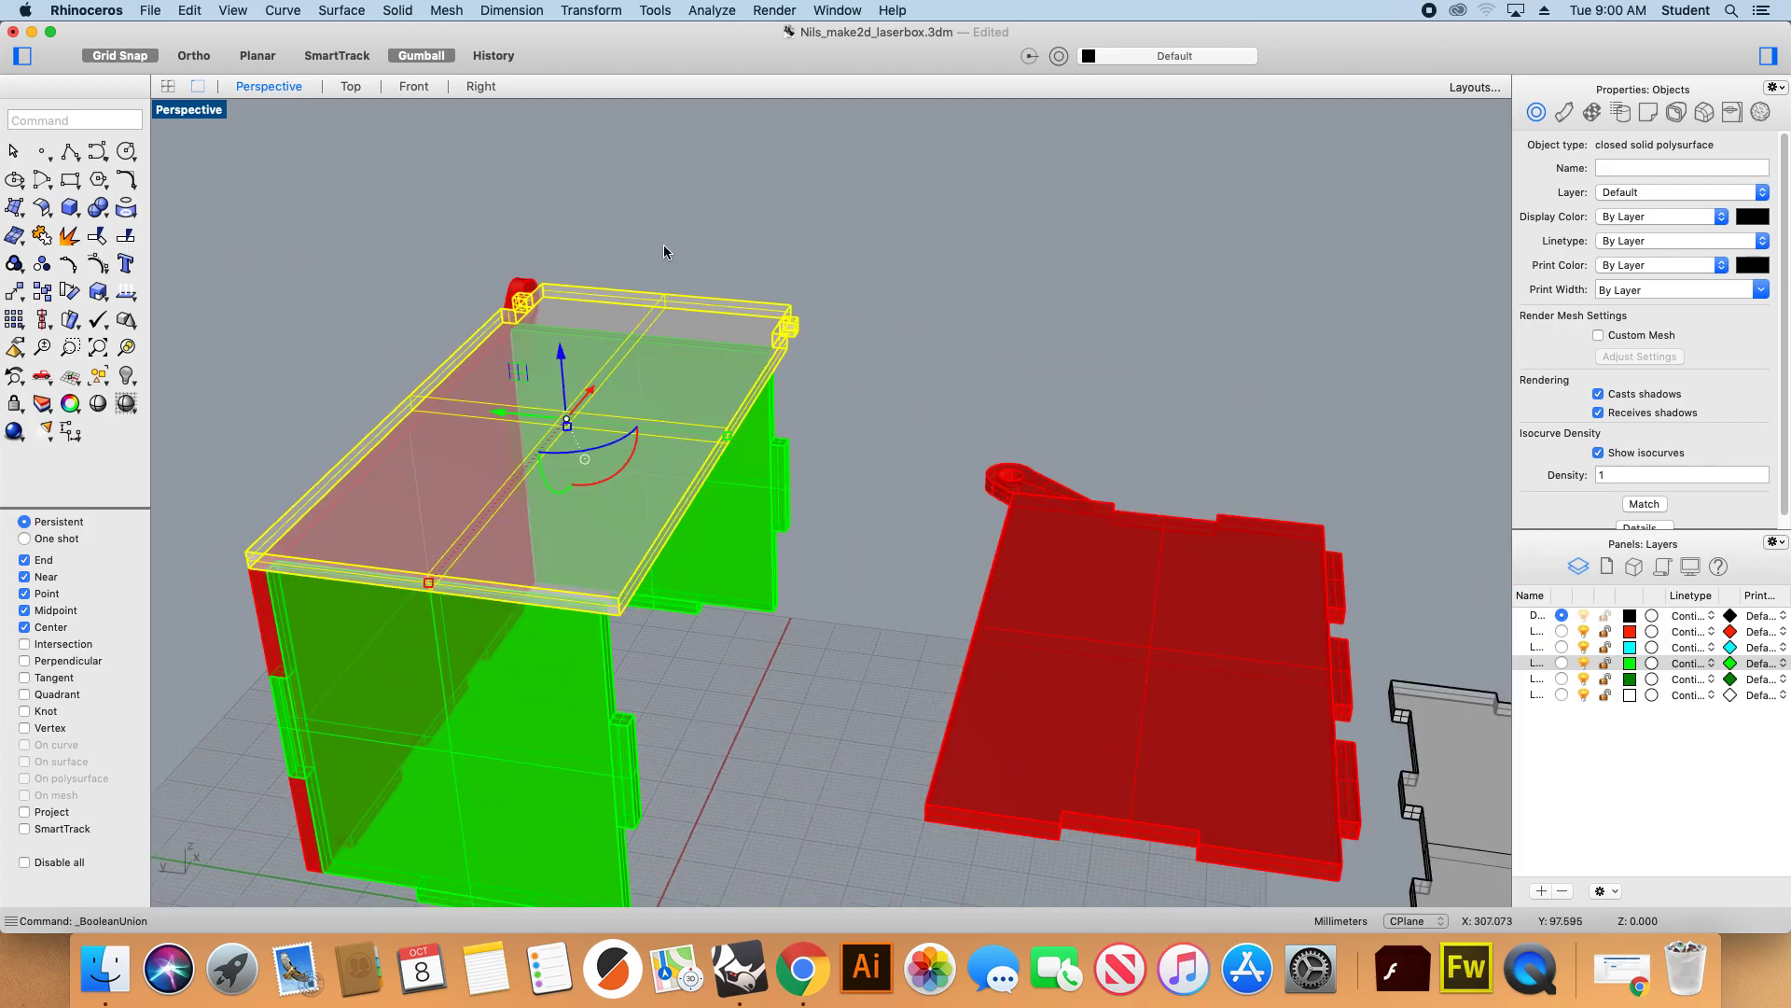
Move the lid sideways out of the box, past the slotted bottom panel.
right_drag(665, 316, 623, 377)
drag(560, 360, 1175, 413)
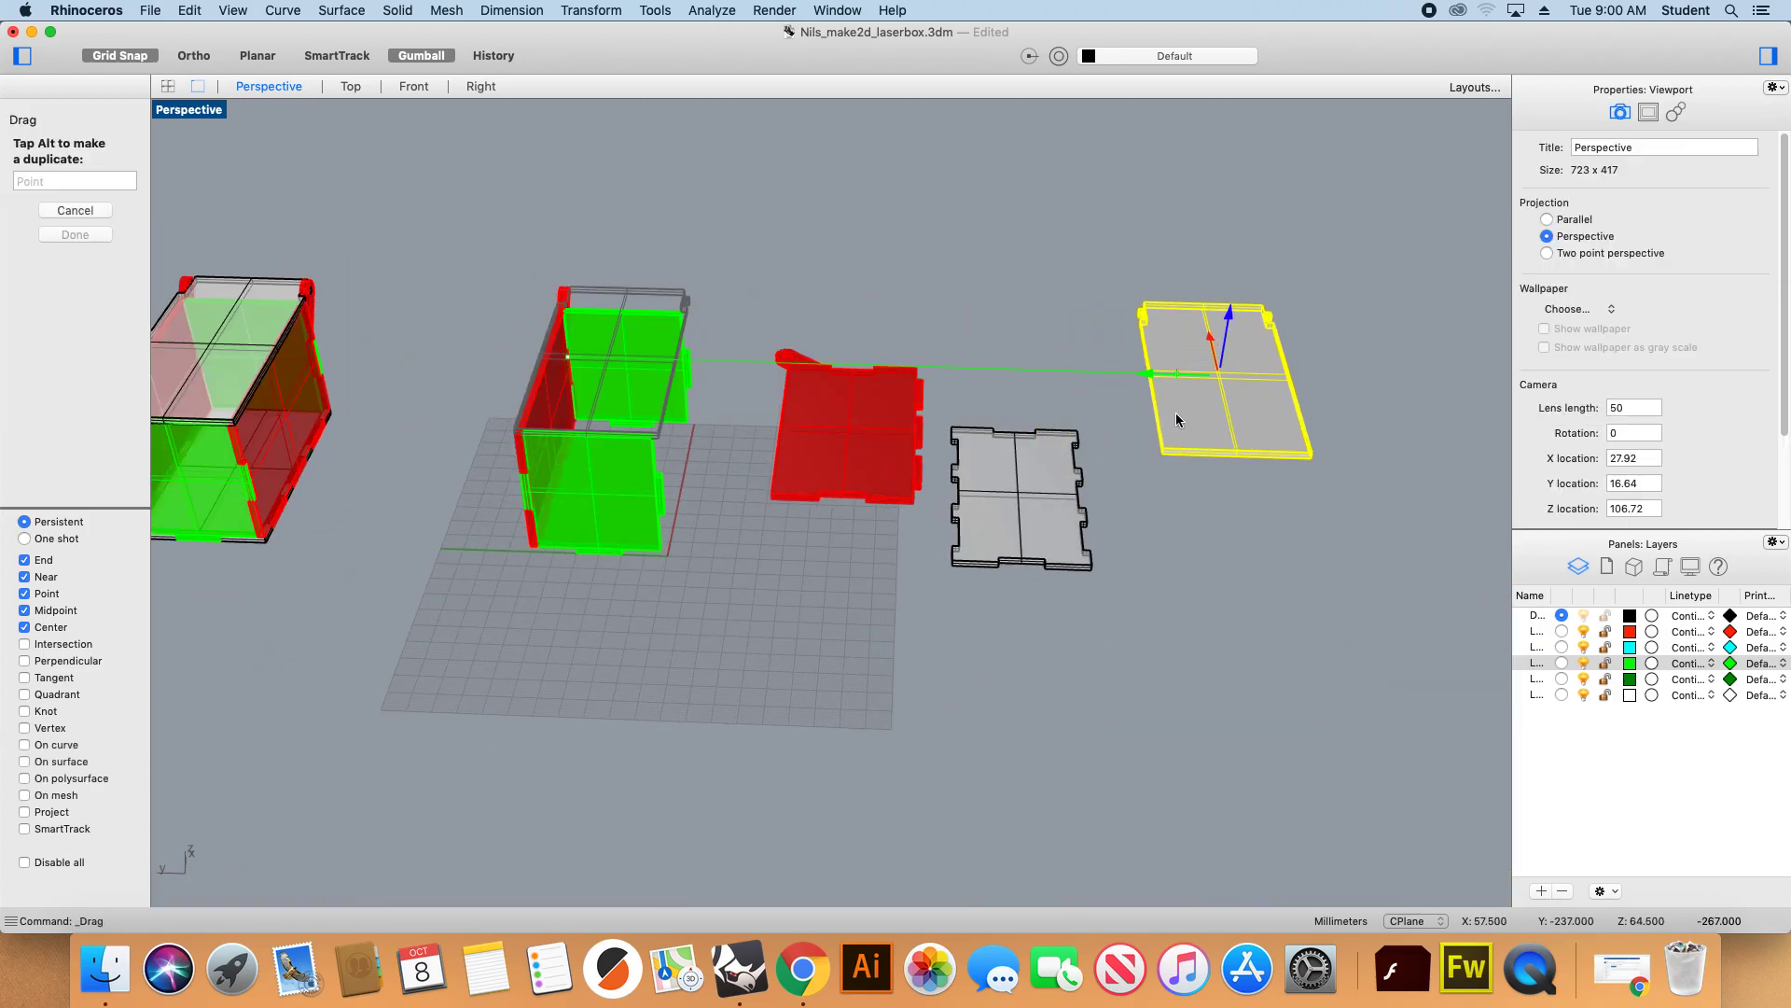
click(685, 555)
Rotate the remaining red side panel flat and move it out past the lid.
click(566, 408)
drag(590, 464, 439, 417)
drag(606, 416, 1428, 481)
Rotate both green end panels so that they lie flat on the grid plane.
click(634, 508)
right_drag(667, 550, 589, 576)
drag(513, 496, 472, 419)
click(679, 341)
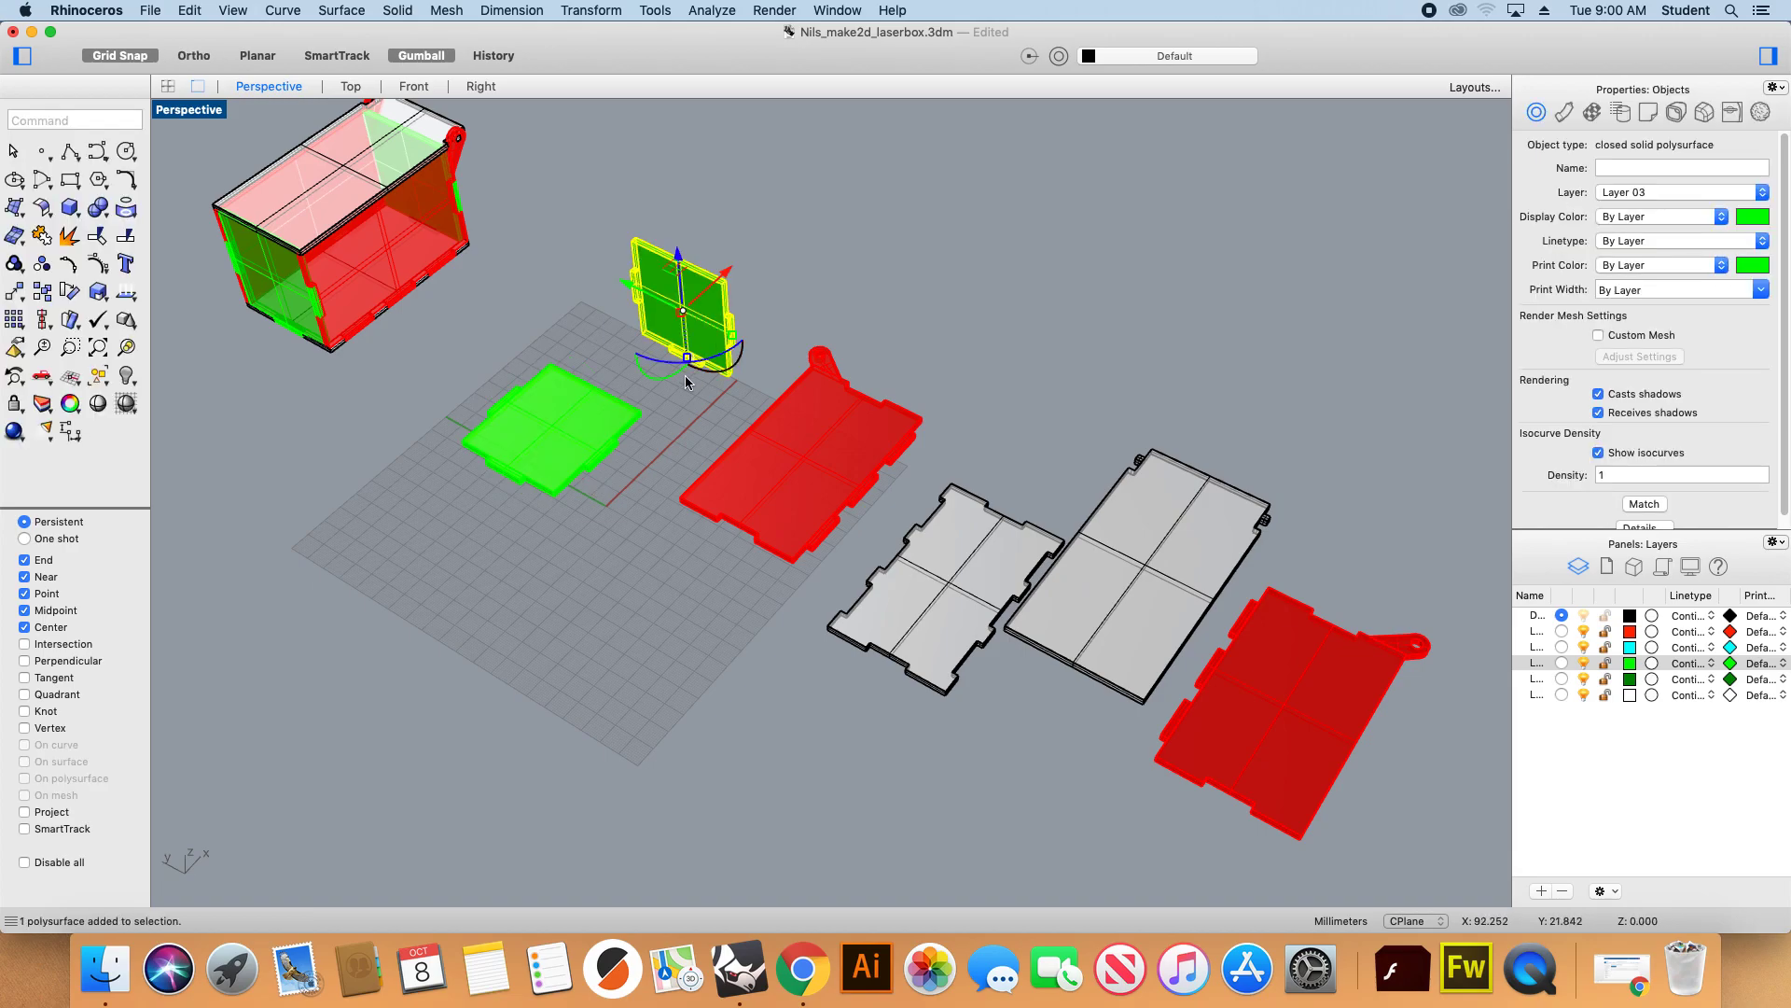
drag(657, 378, 623, 305)
click(761, 344)
right_drag(761, 343, 923, 456)
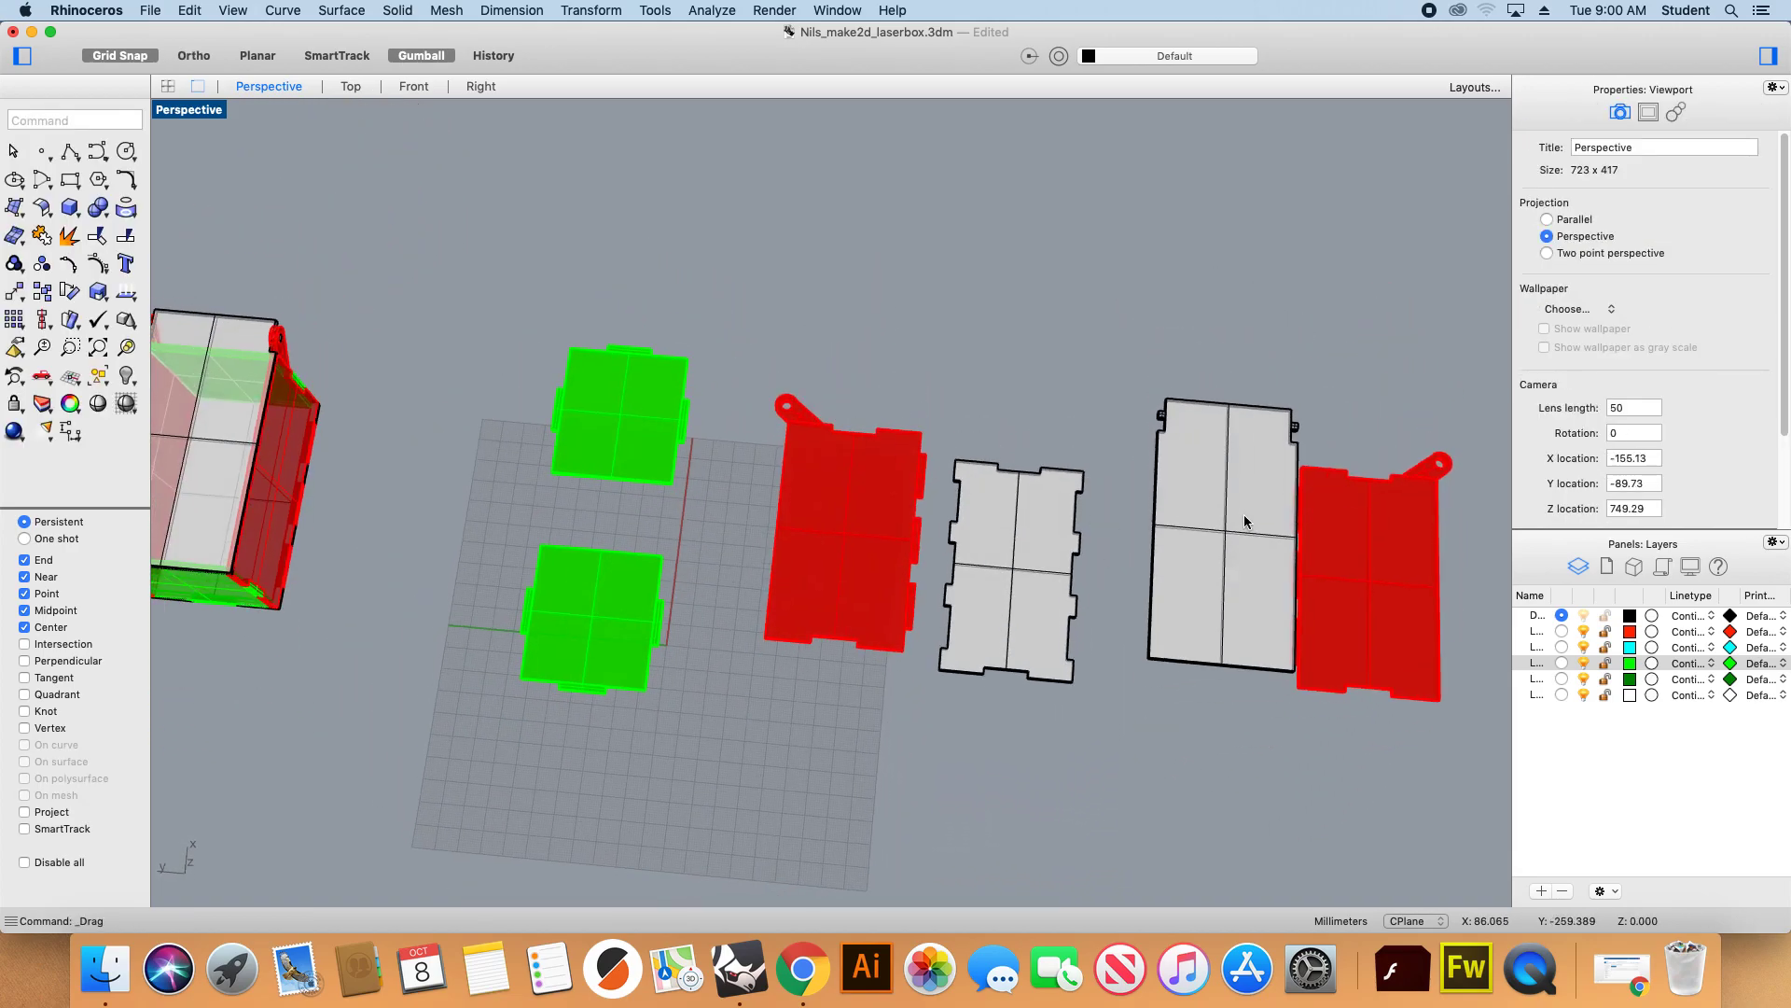
Shift the lid slightly toward the bottom panel to leave a gap from the outer red side panel.
click(1216, 528)
drag(1211, 528, 1179, 525)
click(1007, 386)
right_drag(802, 435, 808, 372)
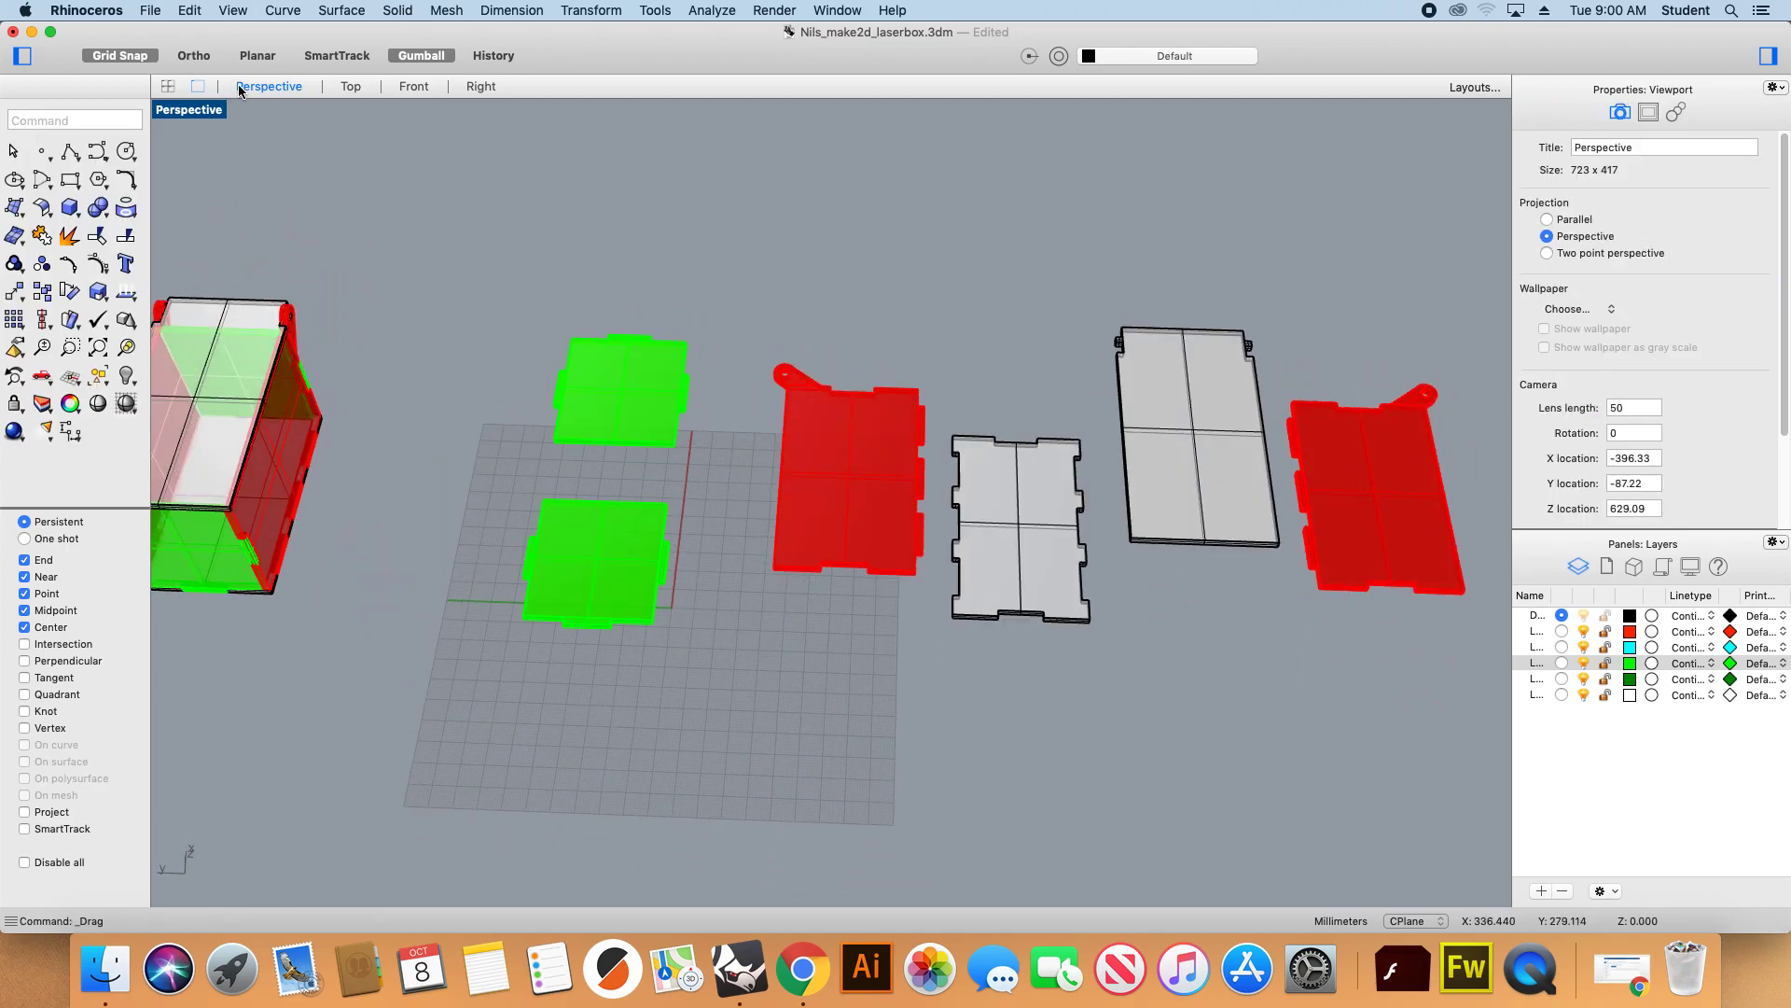
Check the flattened panel layout in the four-viewport arrangement and in the maximized Top view.
click(352, 87)
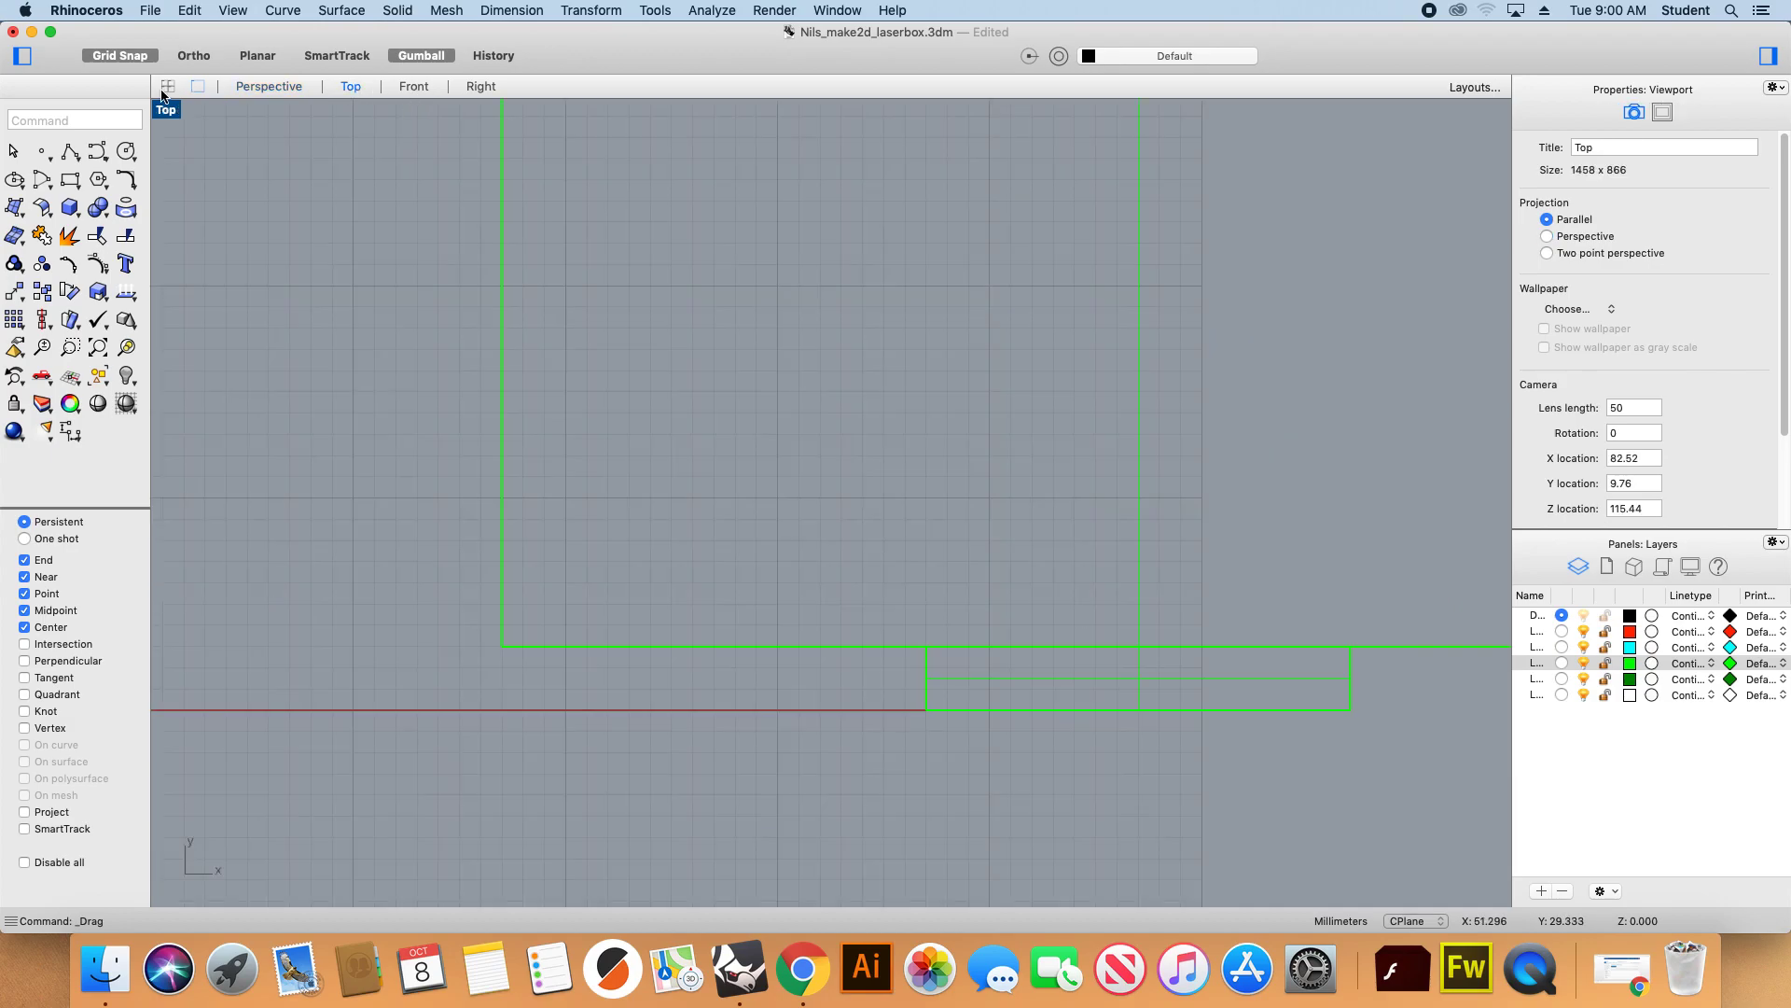
click(168, 86)
scroll(498, 366, down, 10)
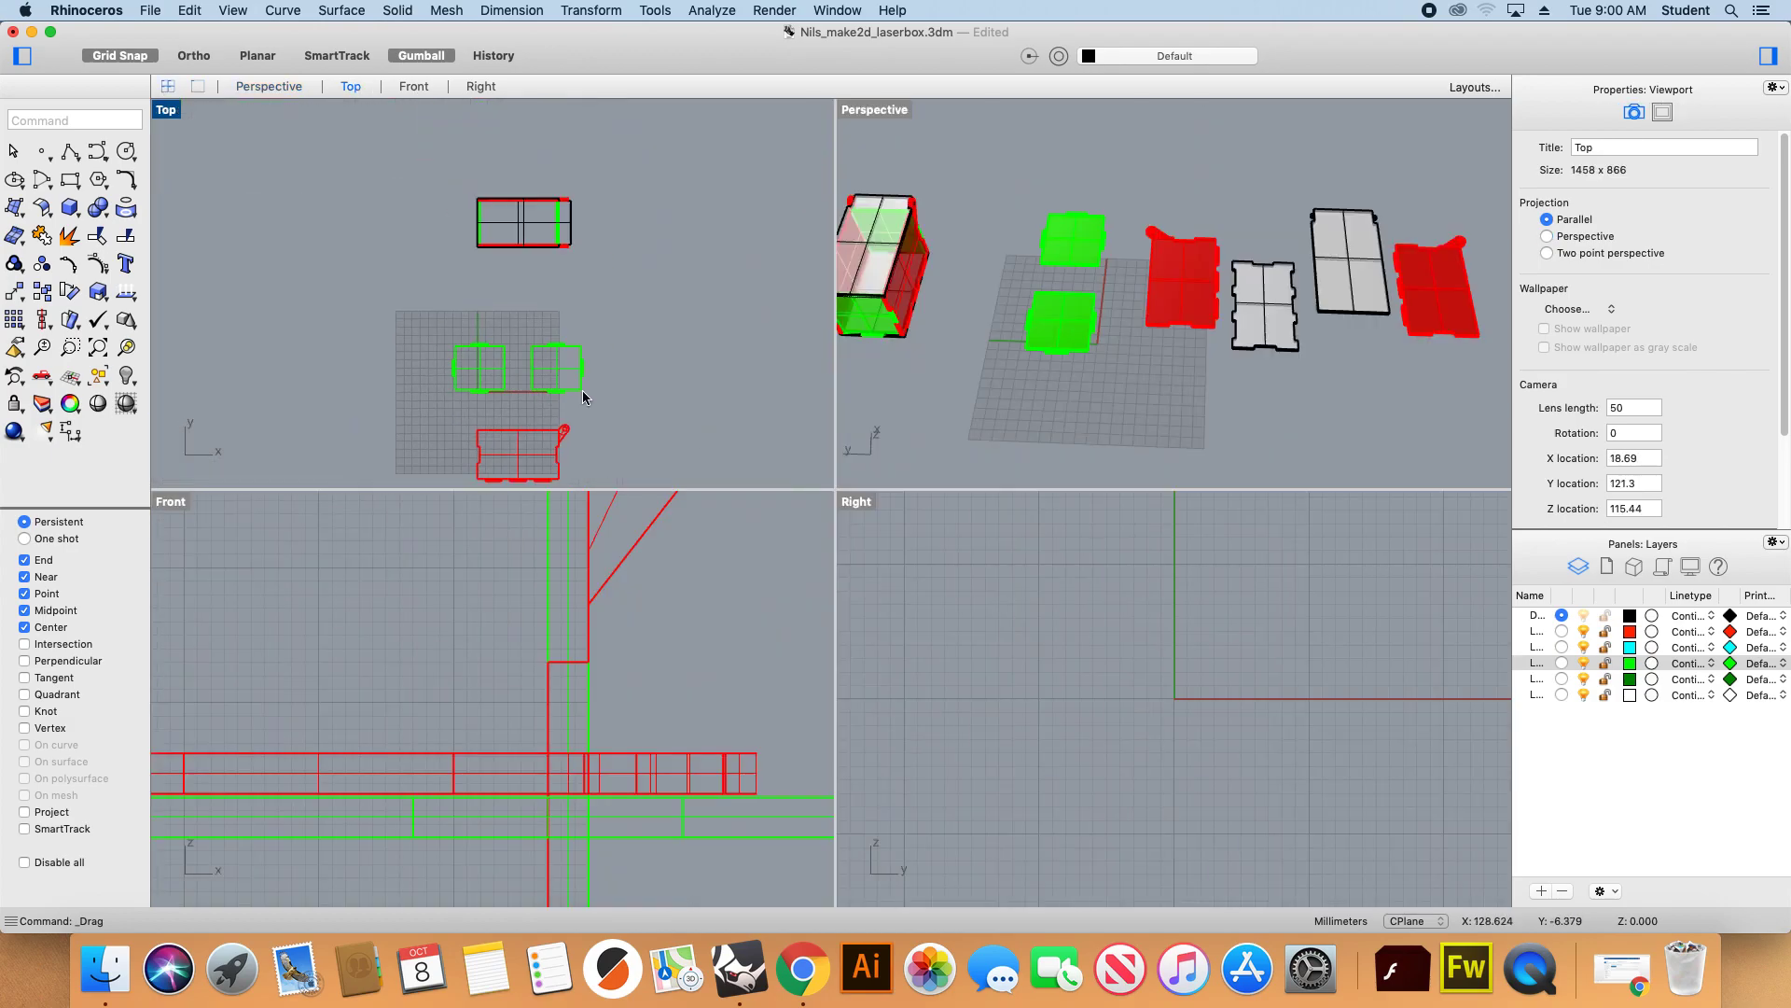
scroll(497, 299, down, 5)
scroll(507, 381, up, 10)
scroll(497, 317, down, 4)
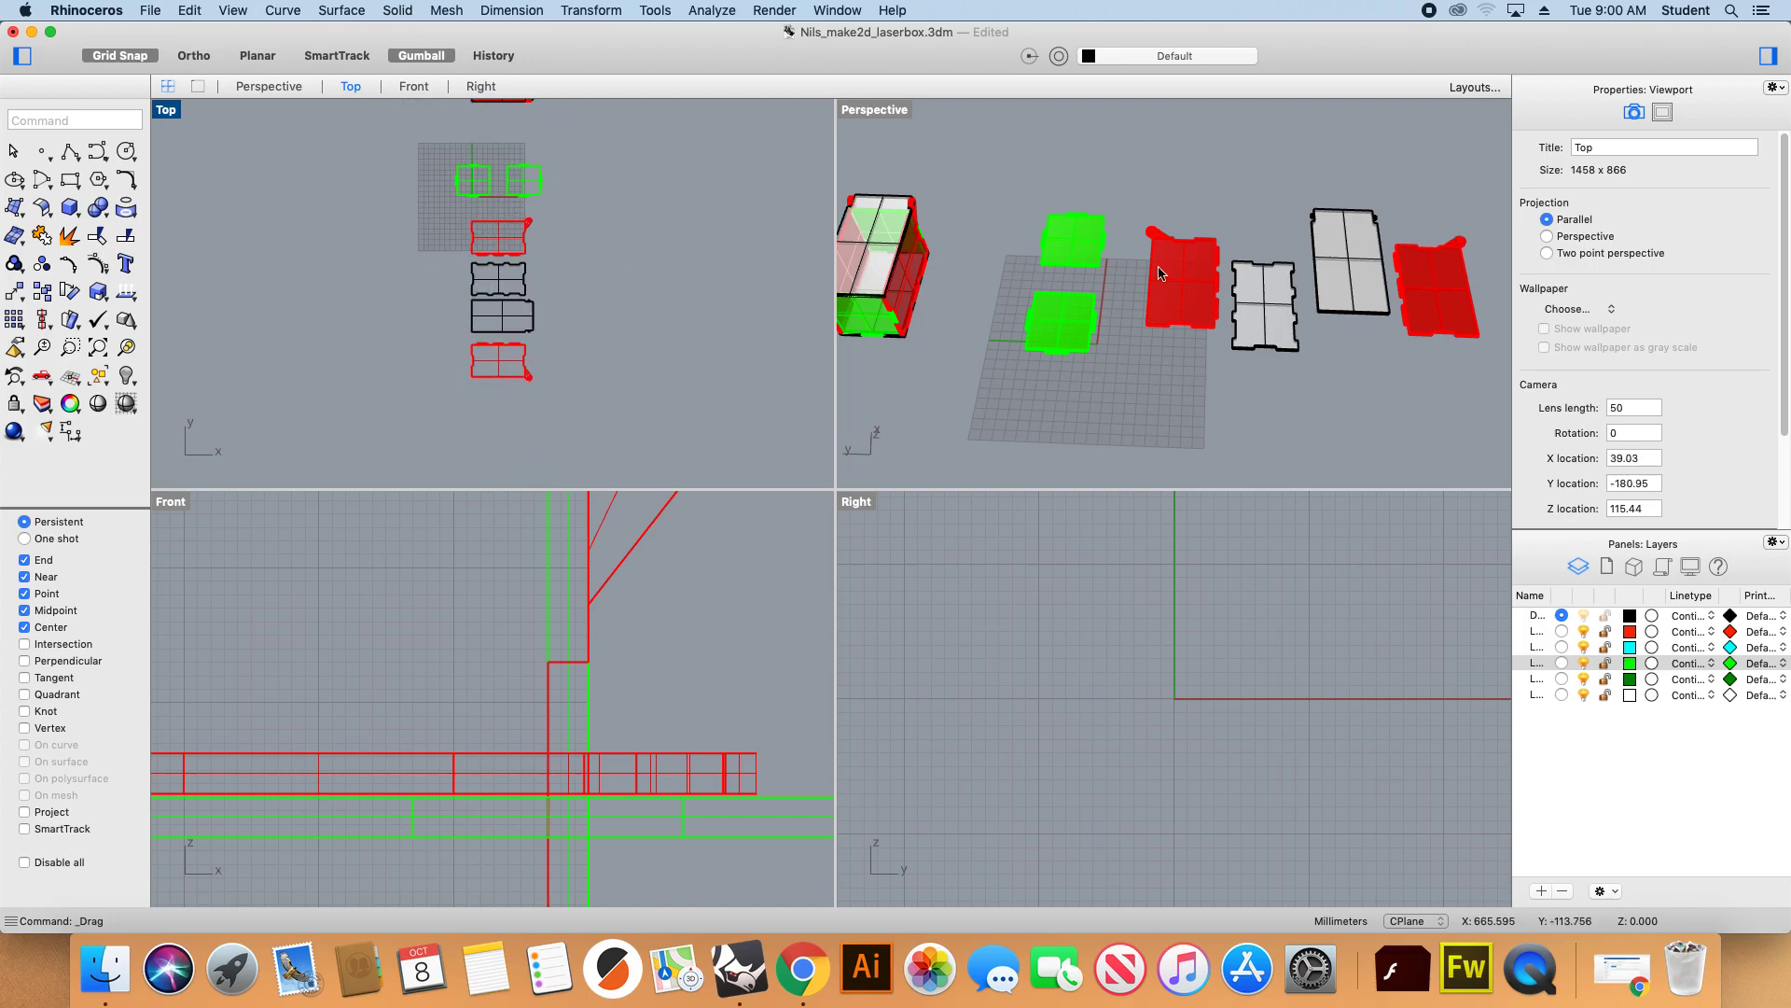
scroll(1082, 310, down, 5)
scroll(1189, 288, up, 3)
scroll(1190, 289, up, 2)
click(339, 87)
right_drag(399, 300, 418, 338)
In the Top view, move the assembled box copy aside in X and shift the six flat panels farther away in Y.
drag(998, 666, 603, 220)
scroll(588, 390, down, 2)
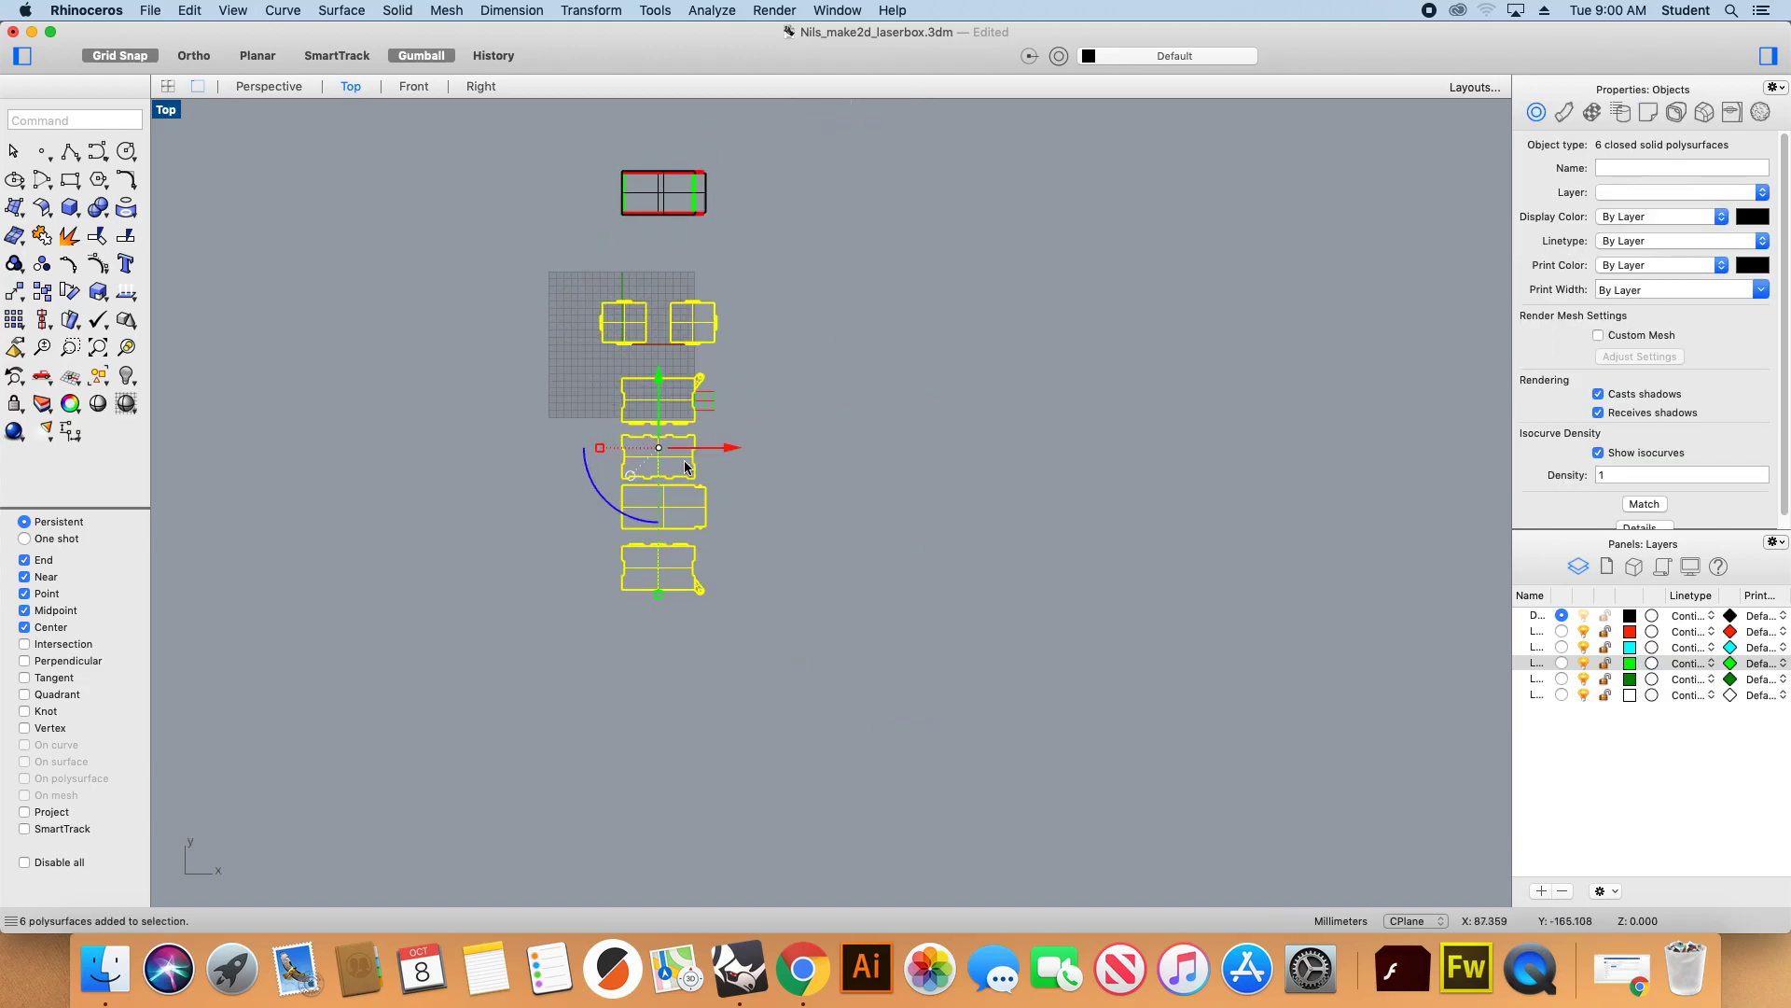
click(597, 199)
drag(569, 150, 619, 193)
drag(557, 267, 765, 642)
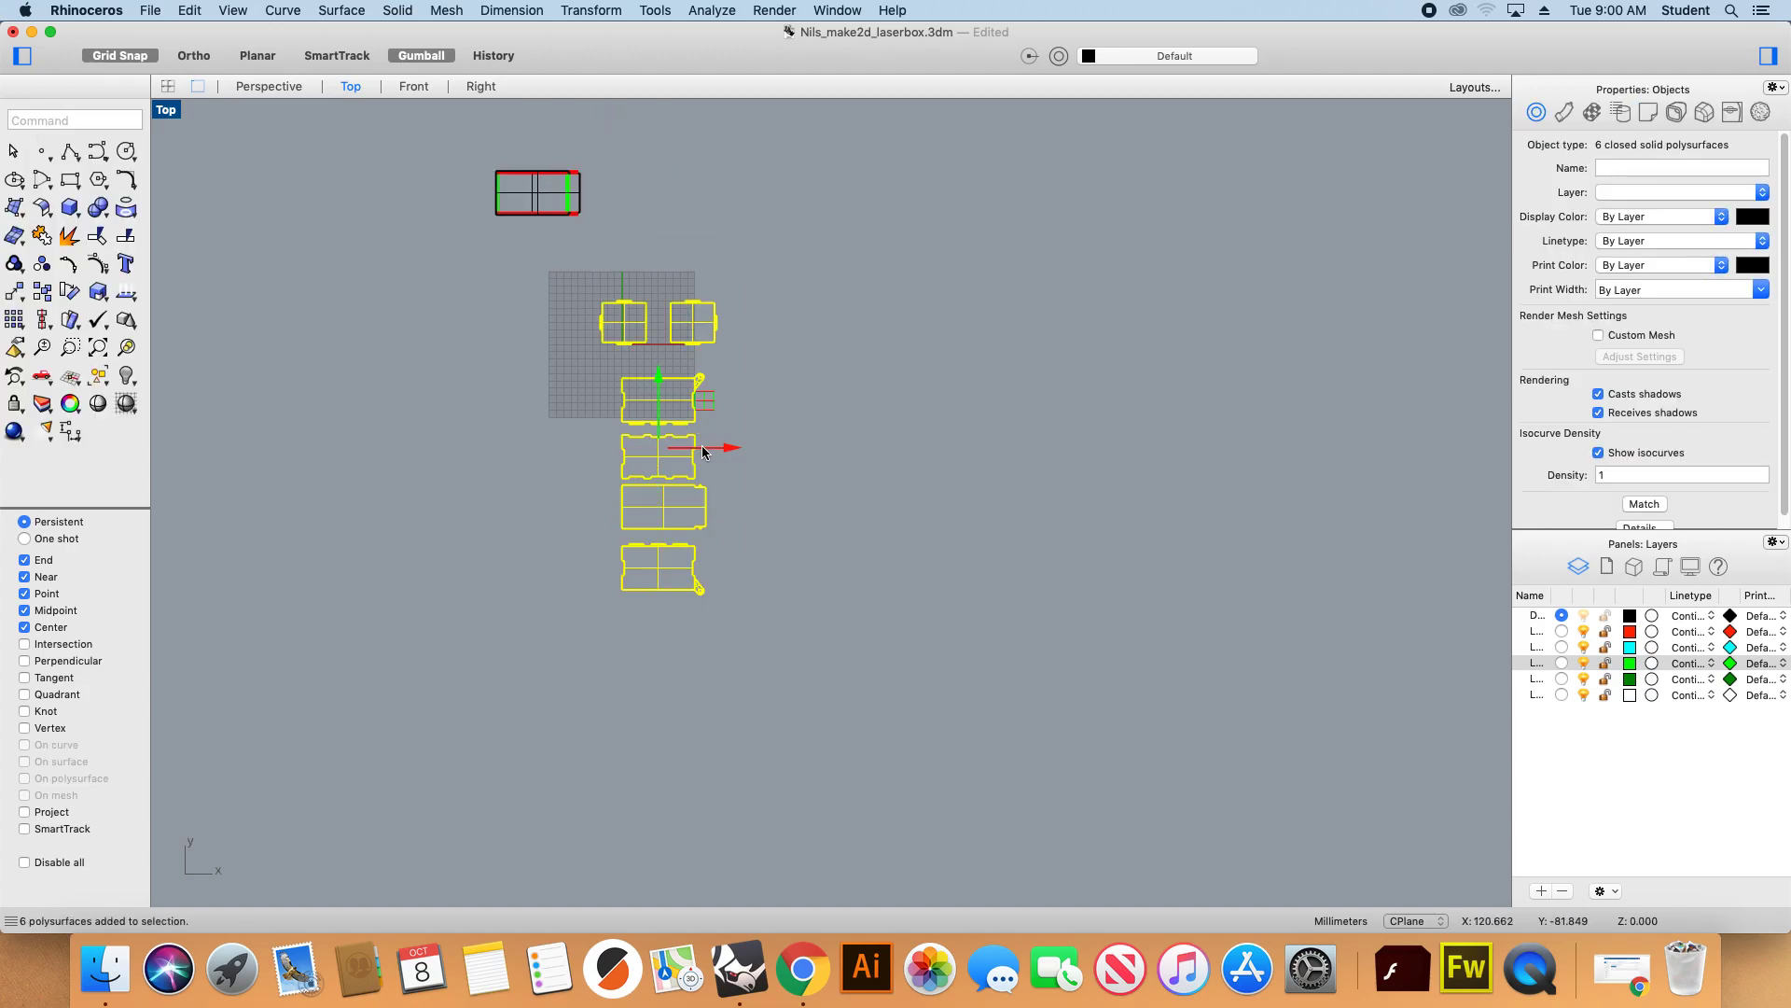
drag(710, 408, 698, 484)
Generate a 2D drawing of the six flat panels from the Top view with View projection, leaving out hidden lines and grouped output.
text(Make2D)
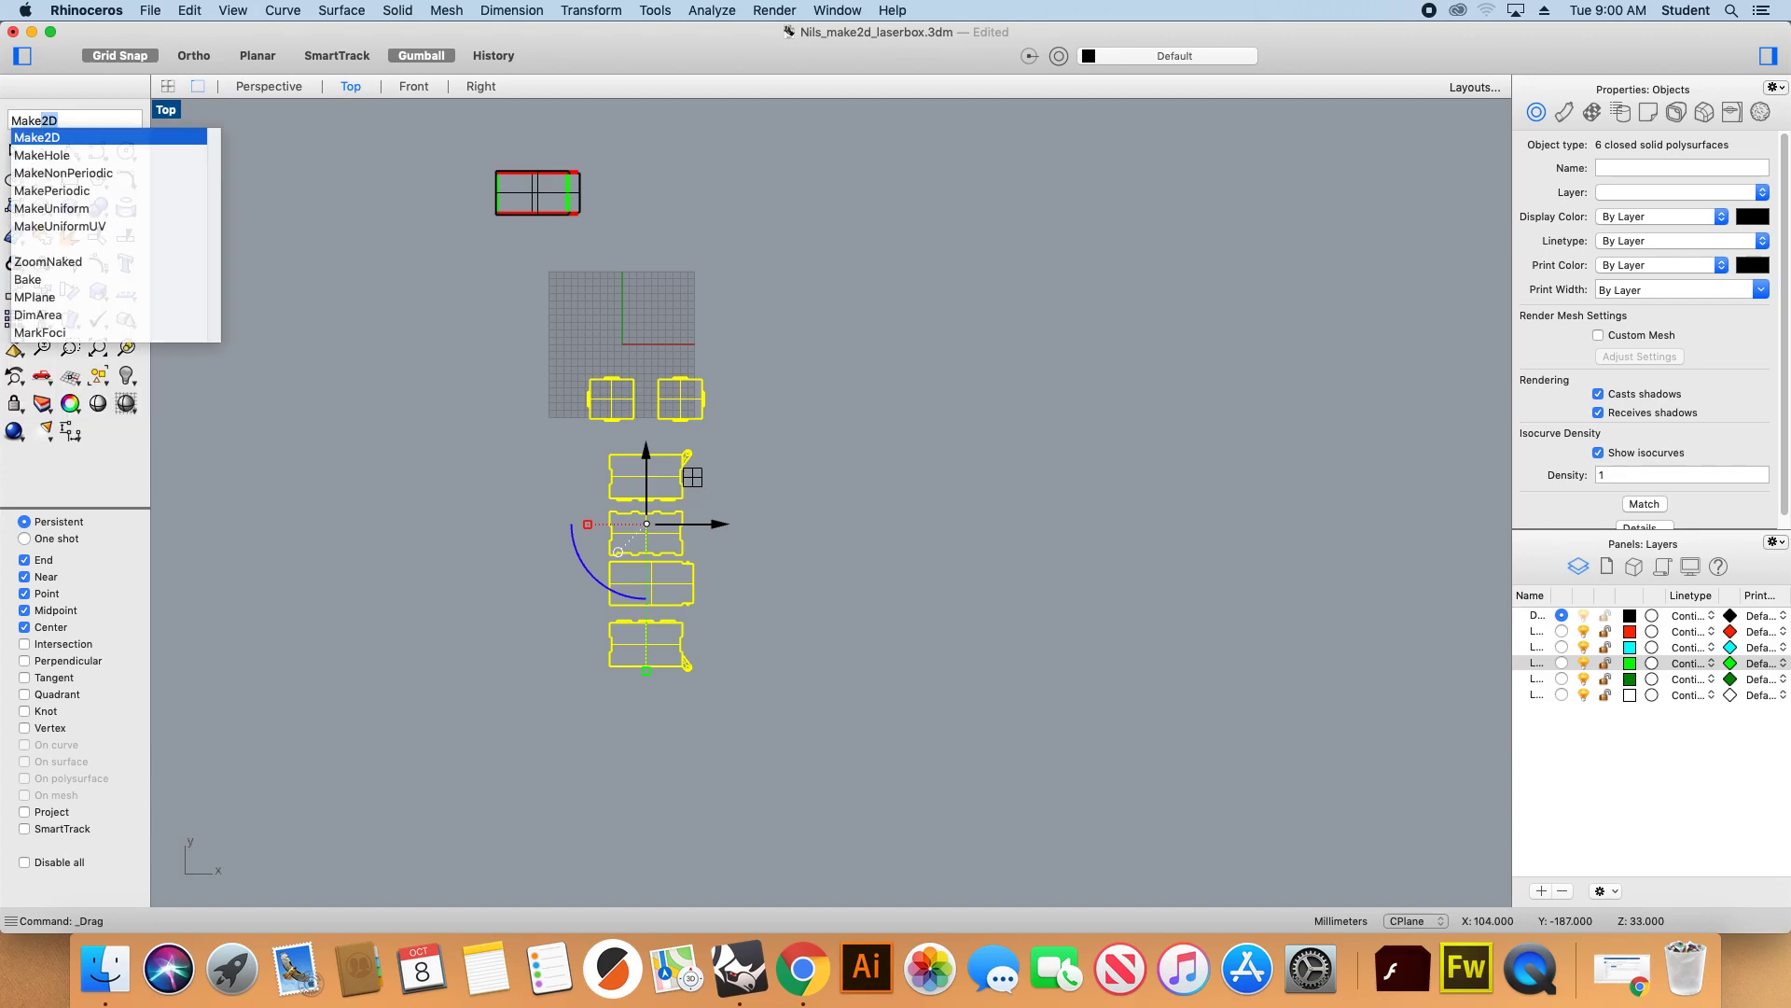
key(Return)
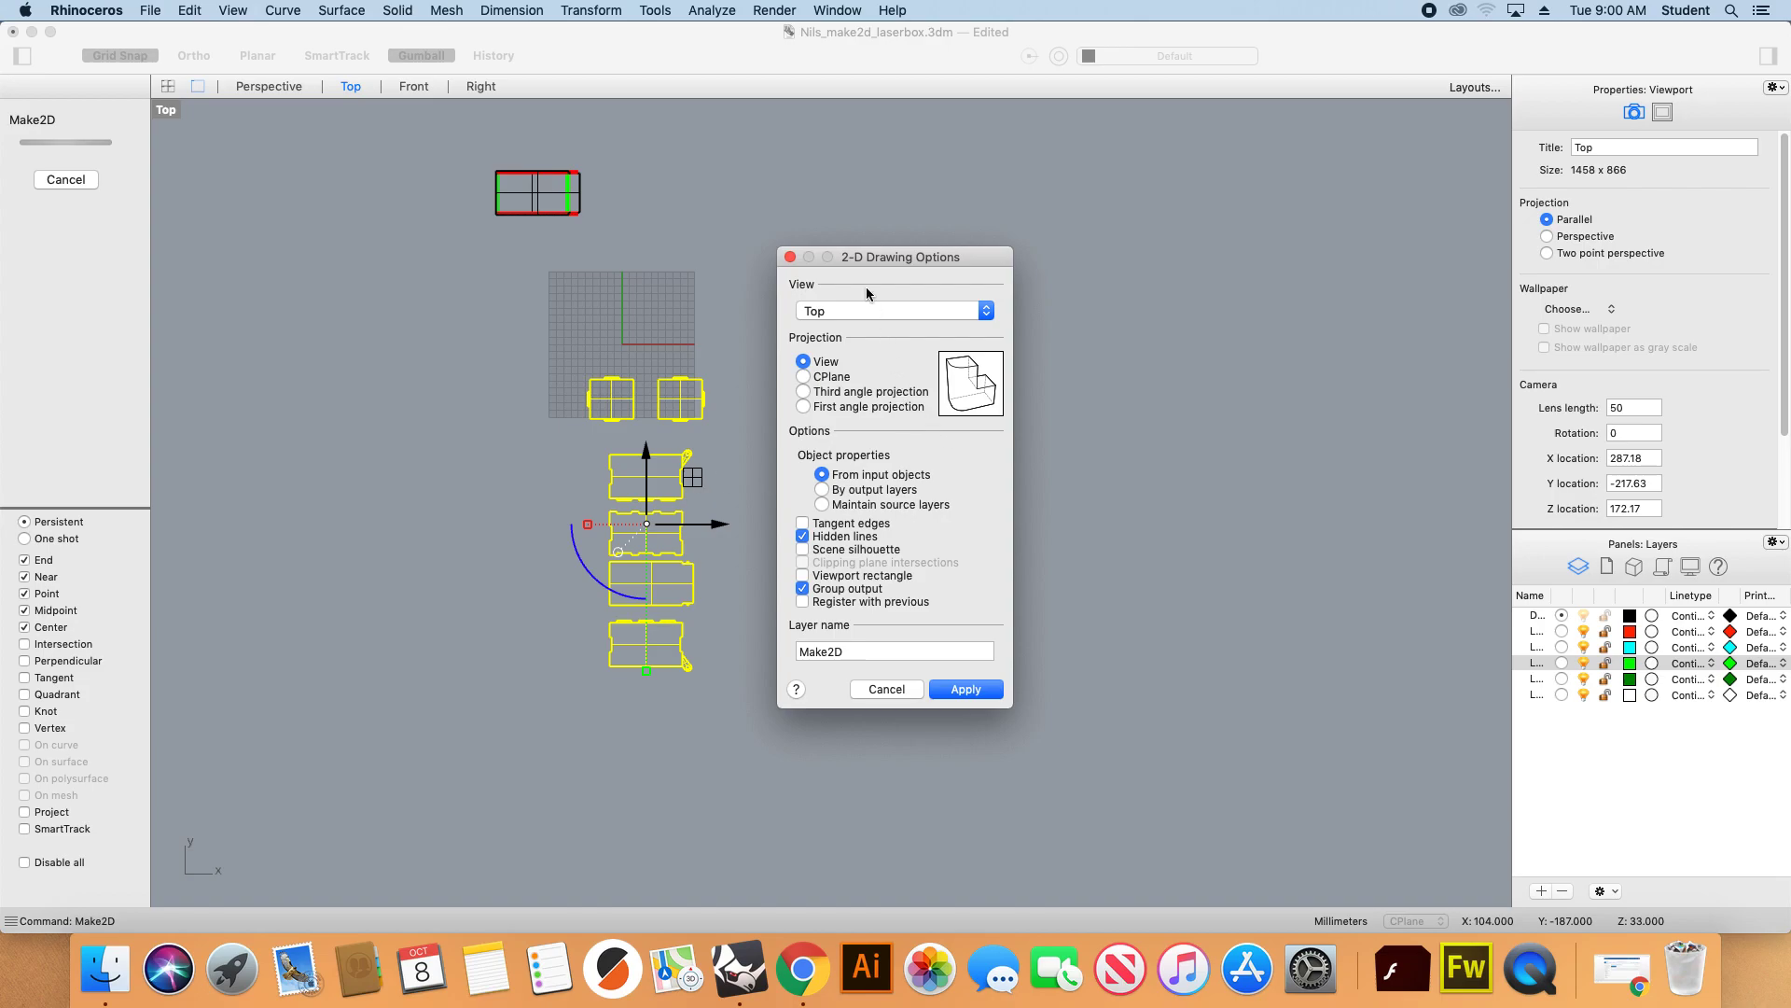
mouse_move(849, 254)
mouse_down()
mouse_move(801, 290)
mouse_move(1000, 310)
mouse_move(976, 250)
mouse_up()
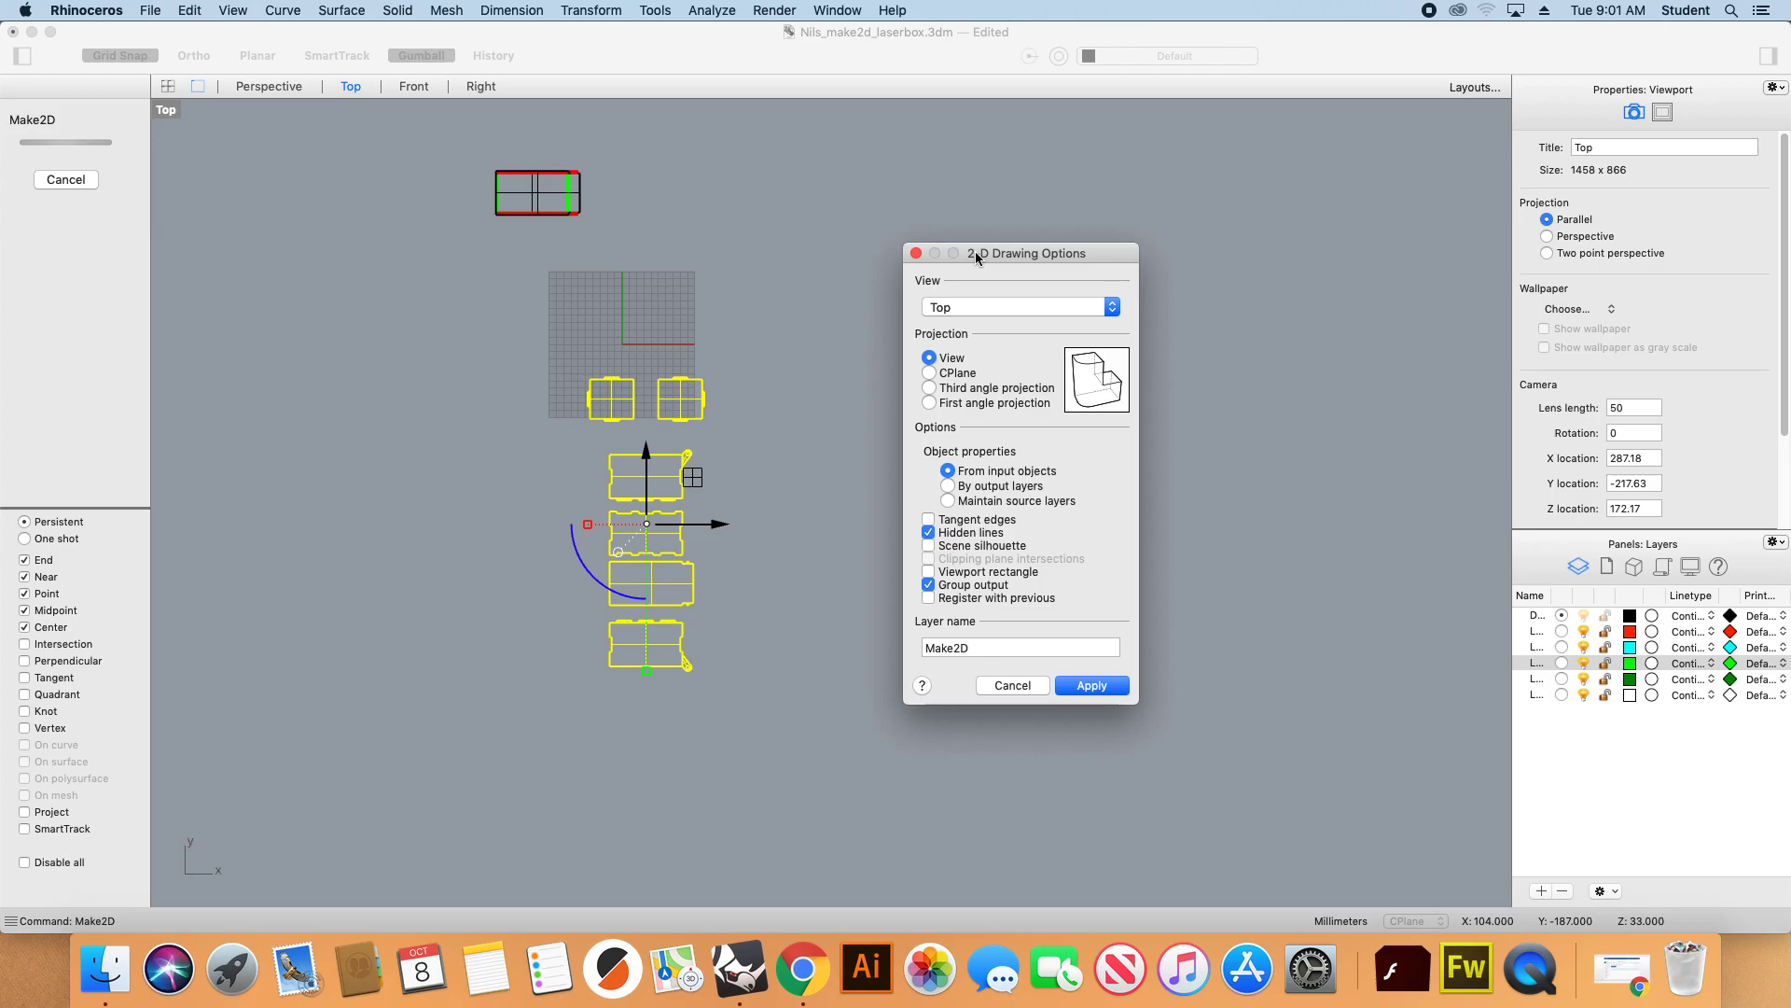
mouse_move(976, 253)
mouse_down()
mouse_move(1010, 252)
mouse_move(932, 253)
mouse_up()
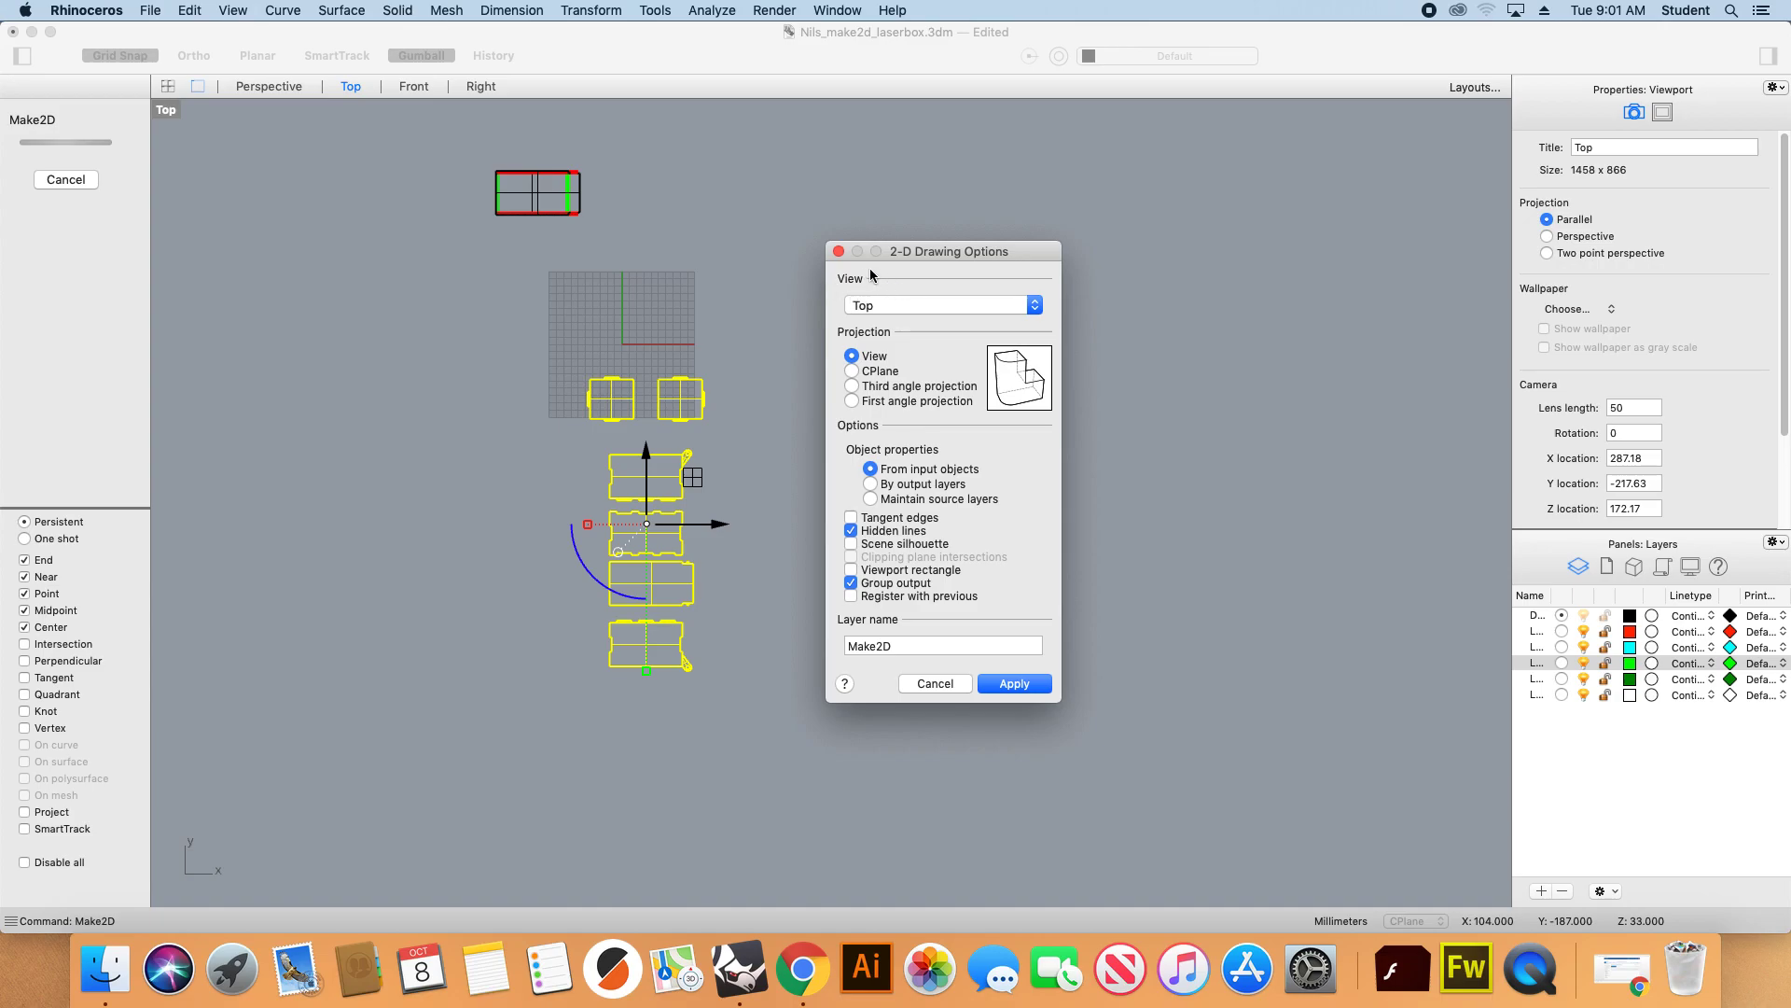
click(1036, 306)
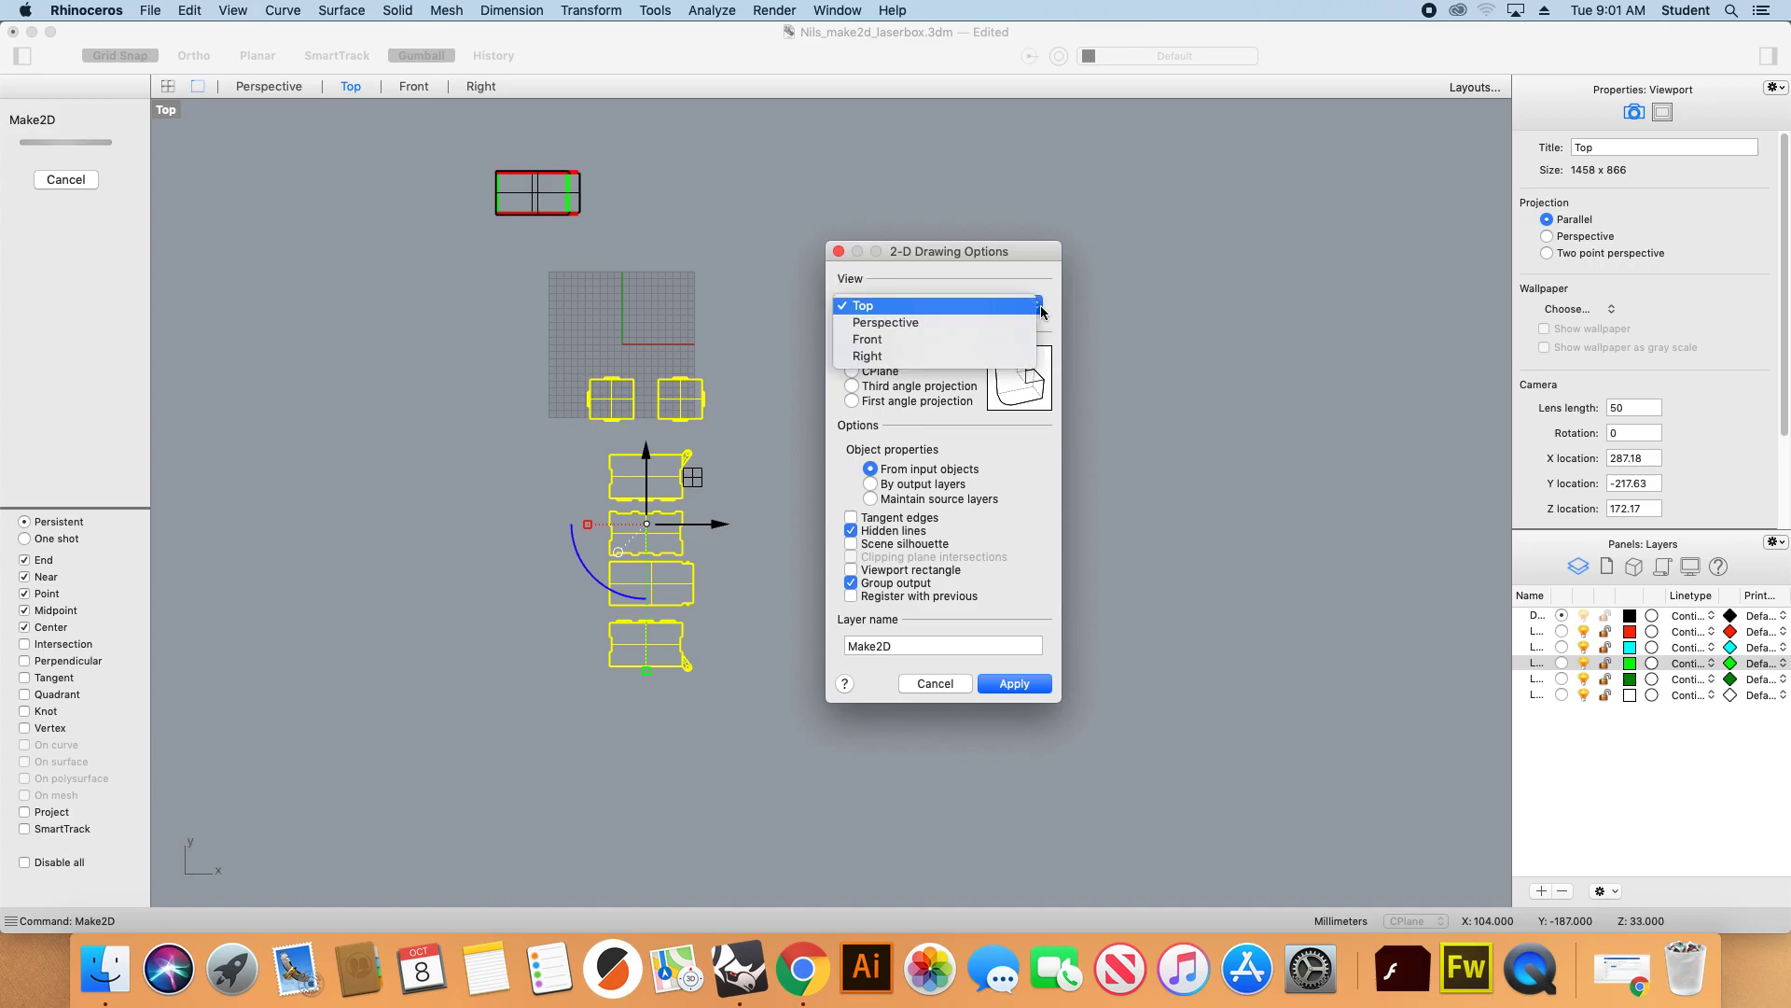
click(1040, 308)
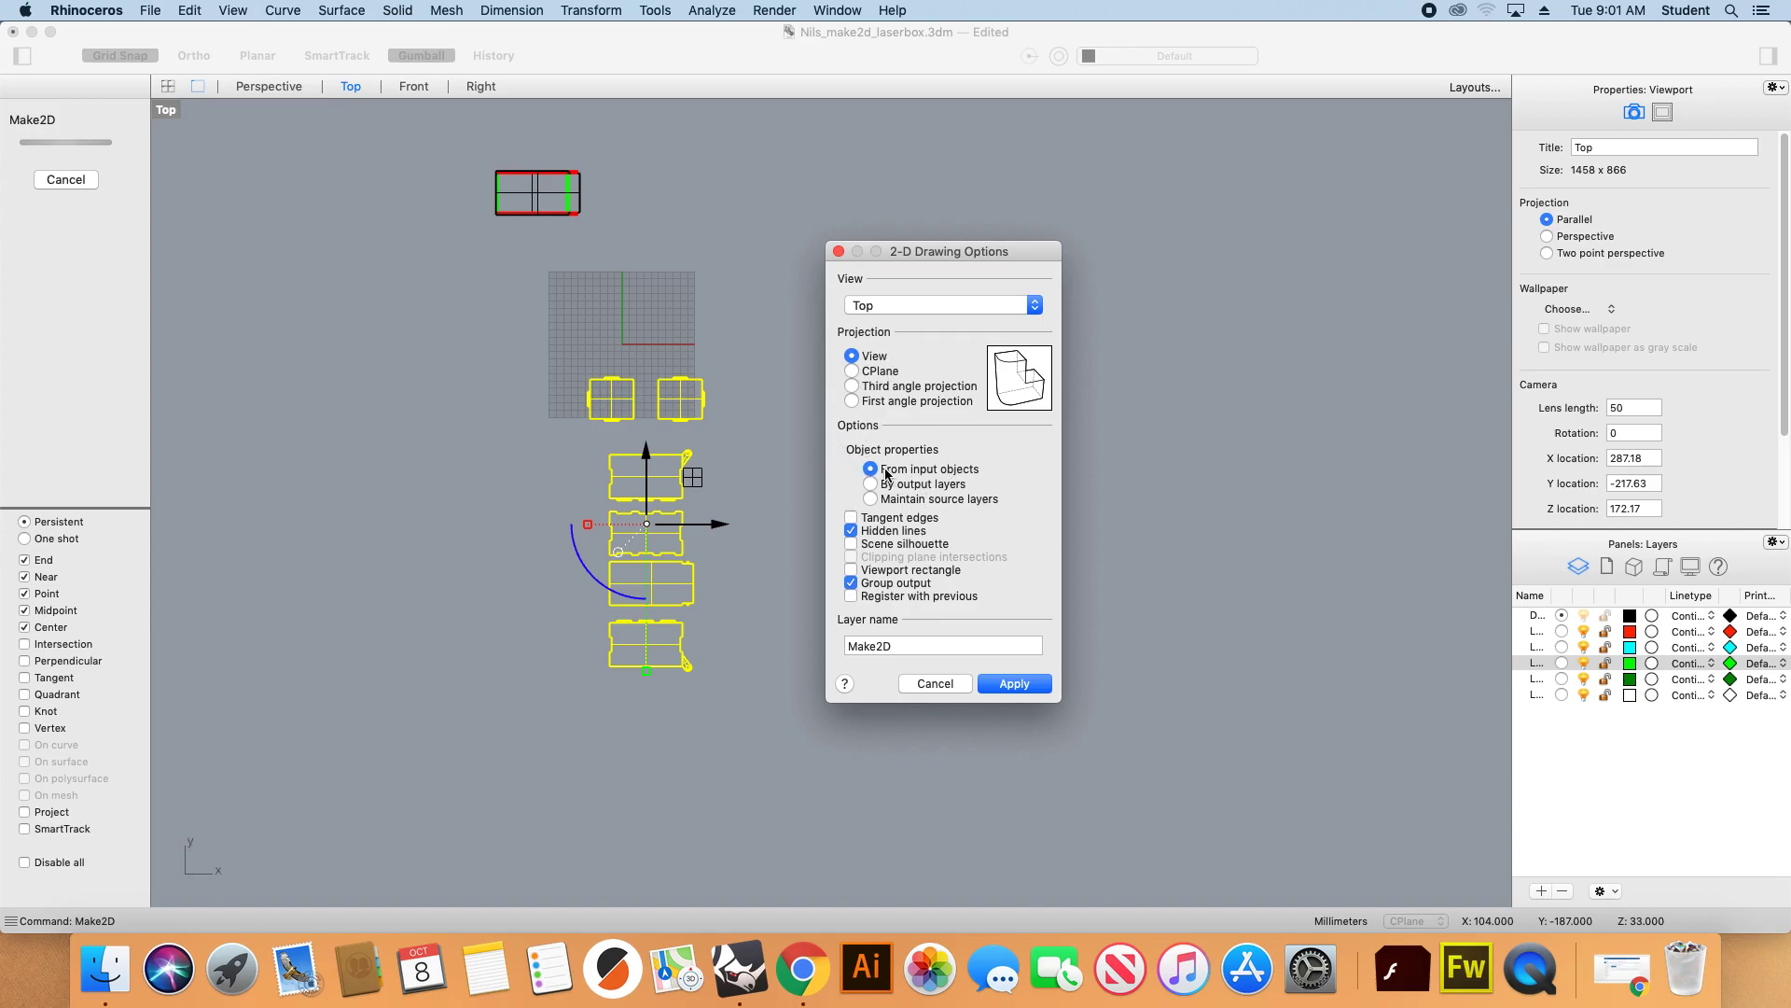
click(850, 532)
click(851, 583)
click(1023, 684)
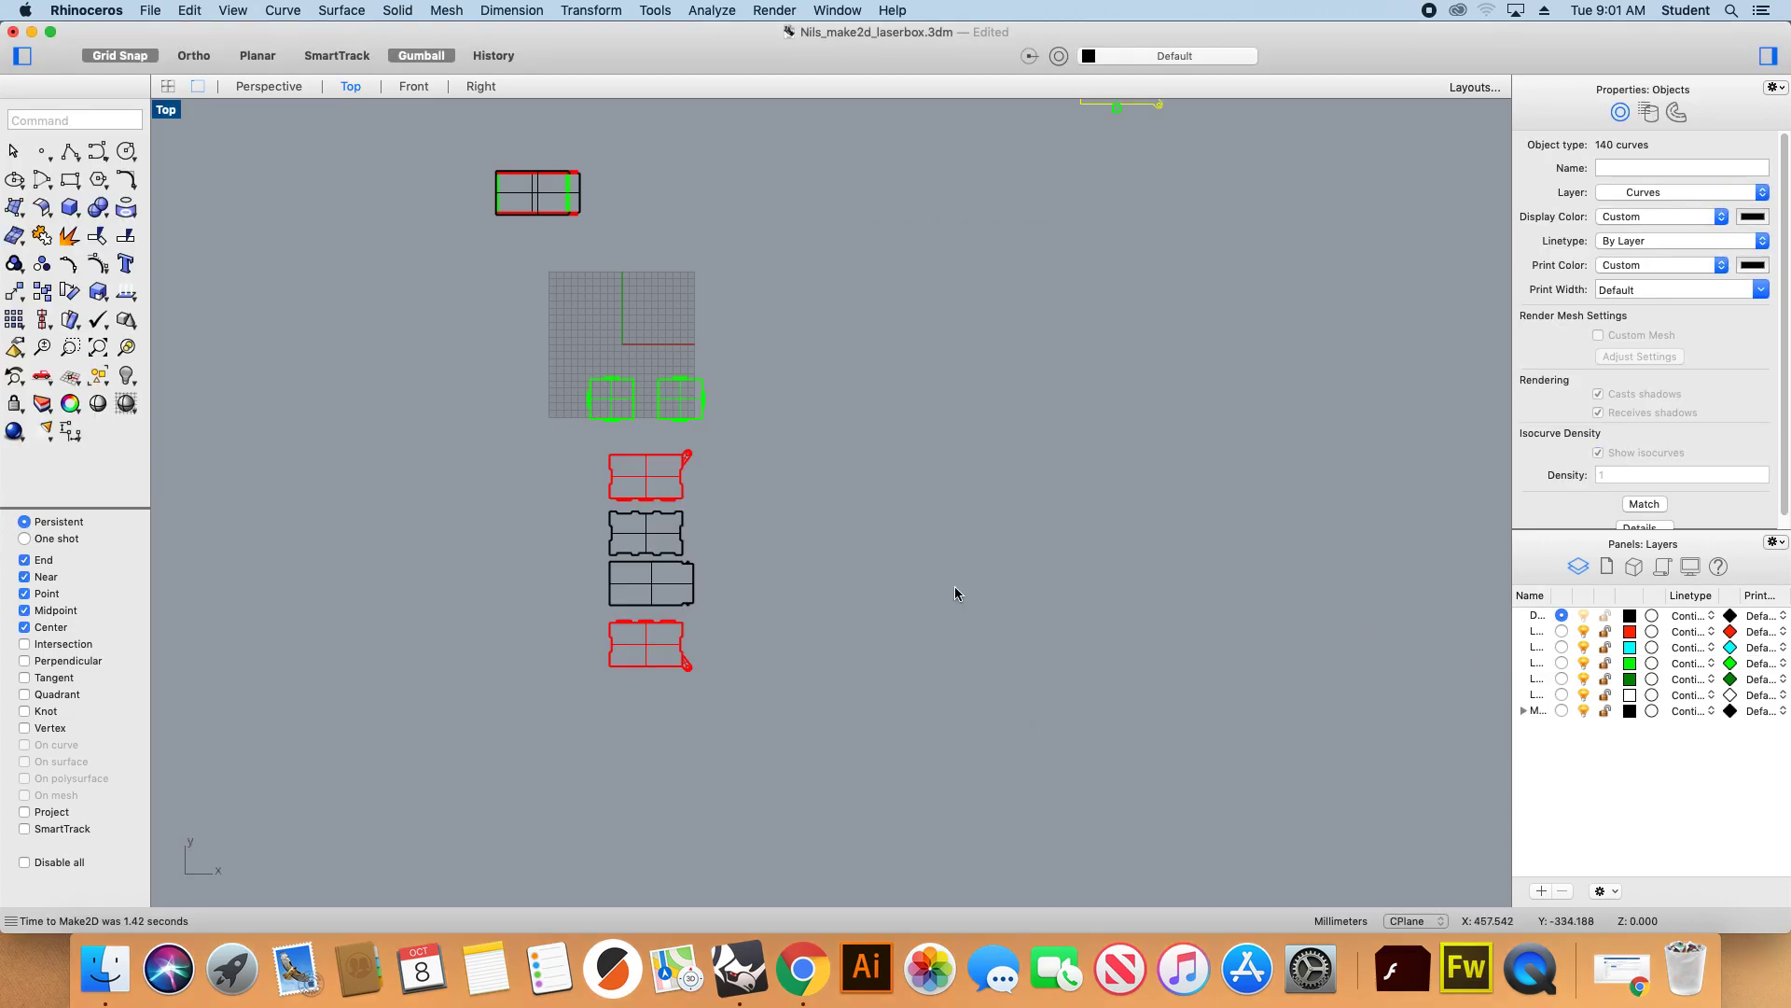
Widen the layer list, expand the Make2D layer down to its Curves sublayer, and deselect the generated drawing.
scroll(990, 326, up, 5)
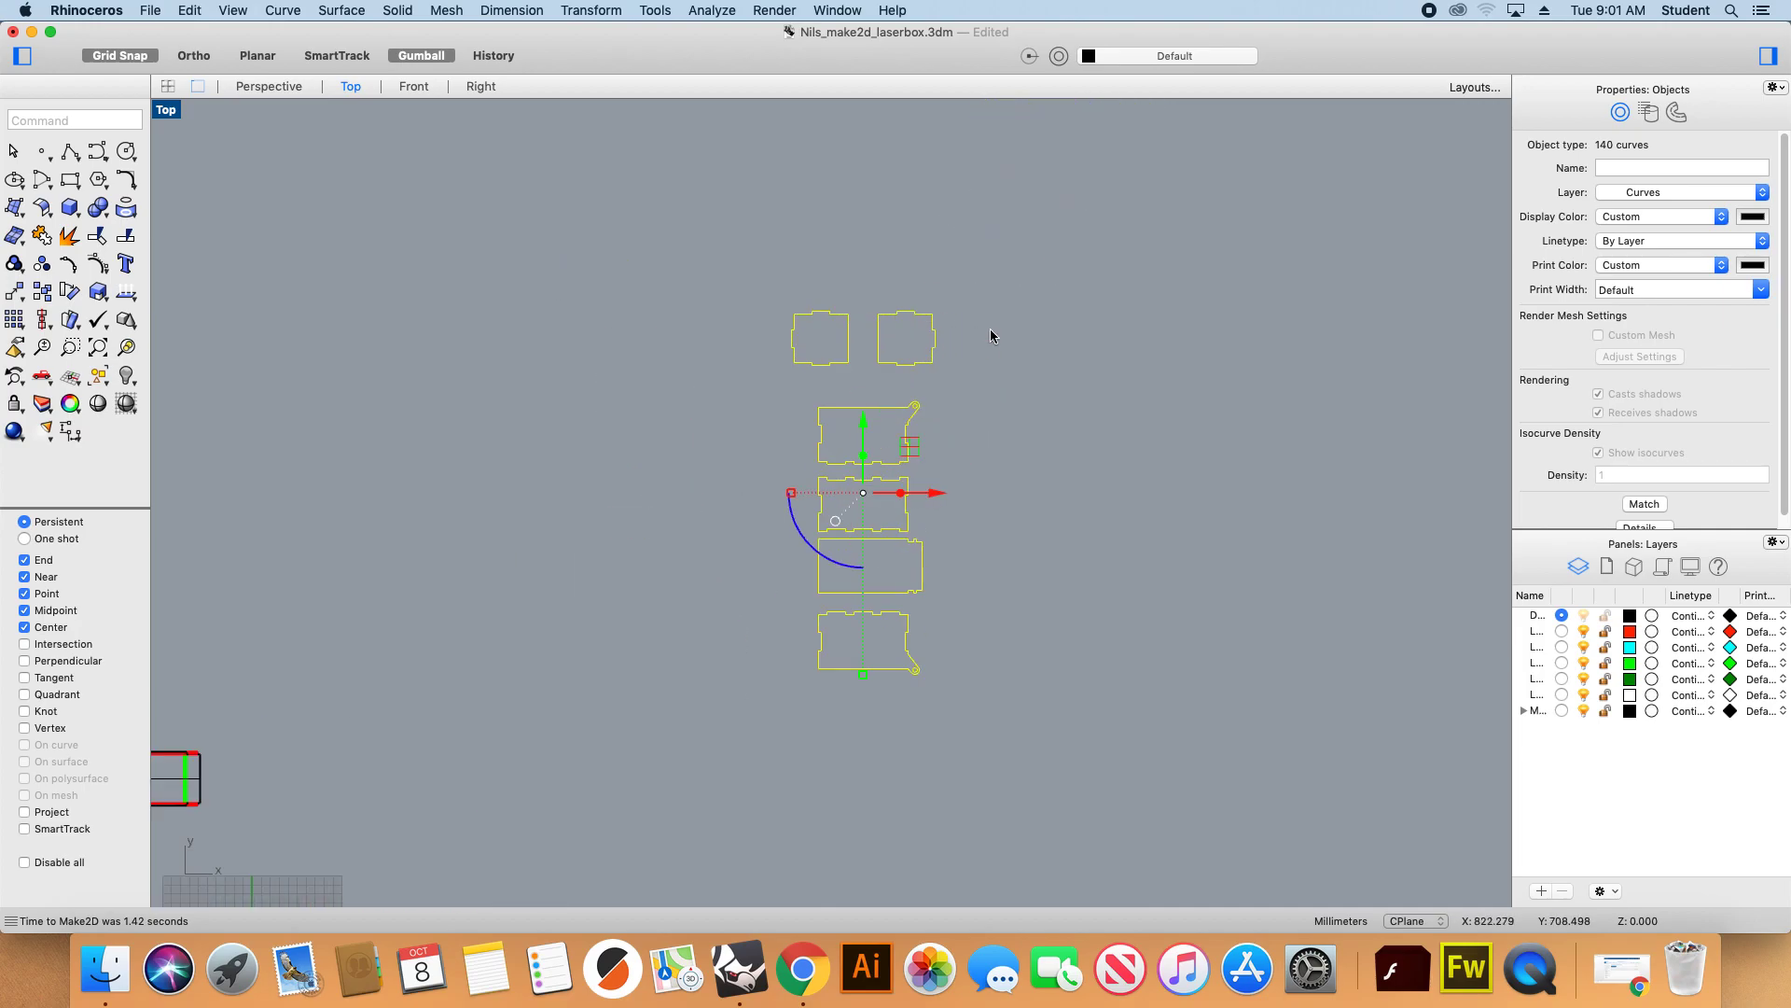
scroll(828, 681, up, 5)
scroll(812, 668, down, 4)
drag(1511, 703, 1450, 704)
drag(1486, 598, 1565, 598)
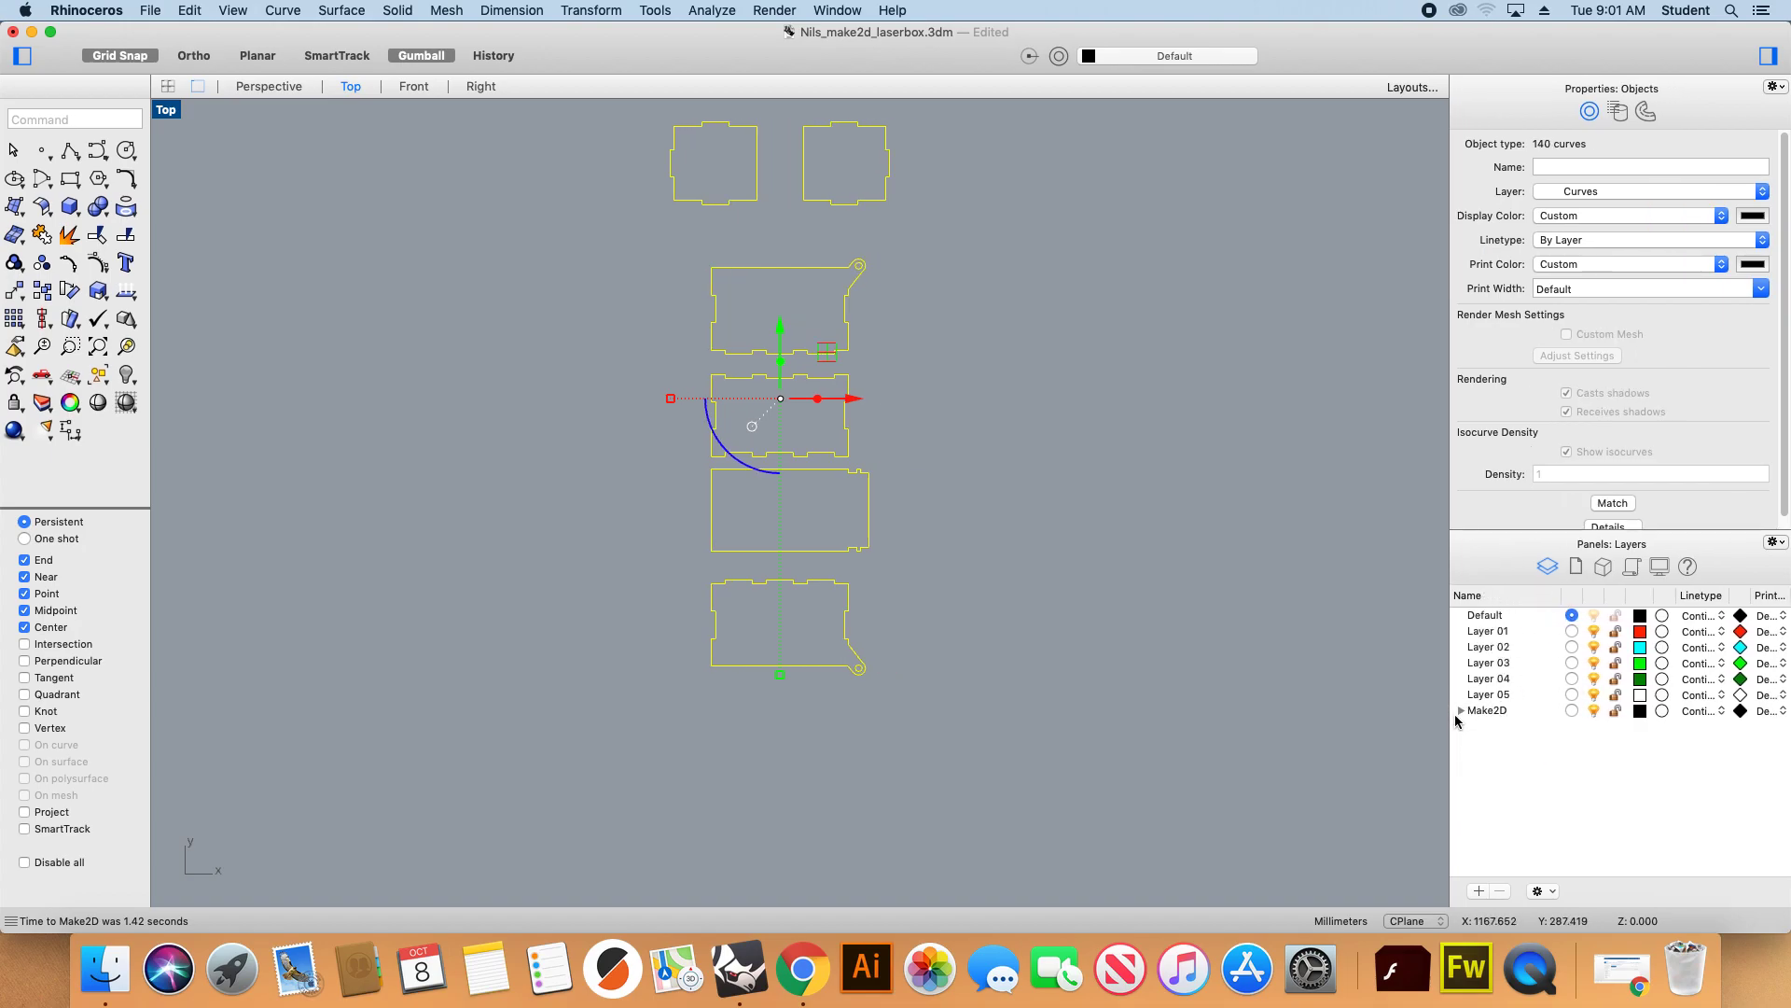
click(1461, 712)
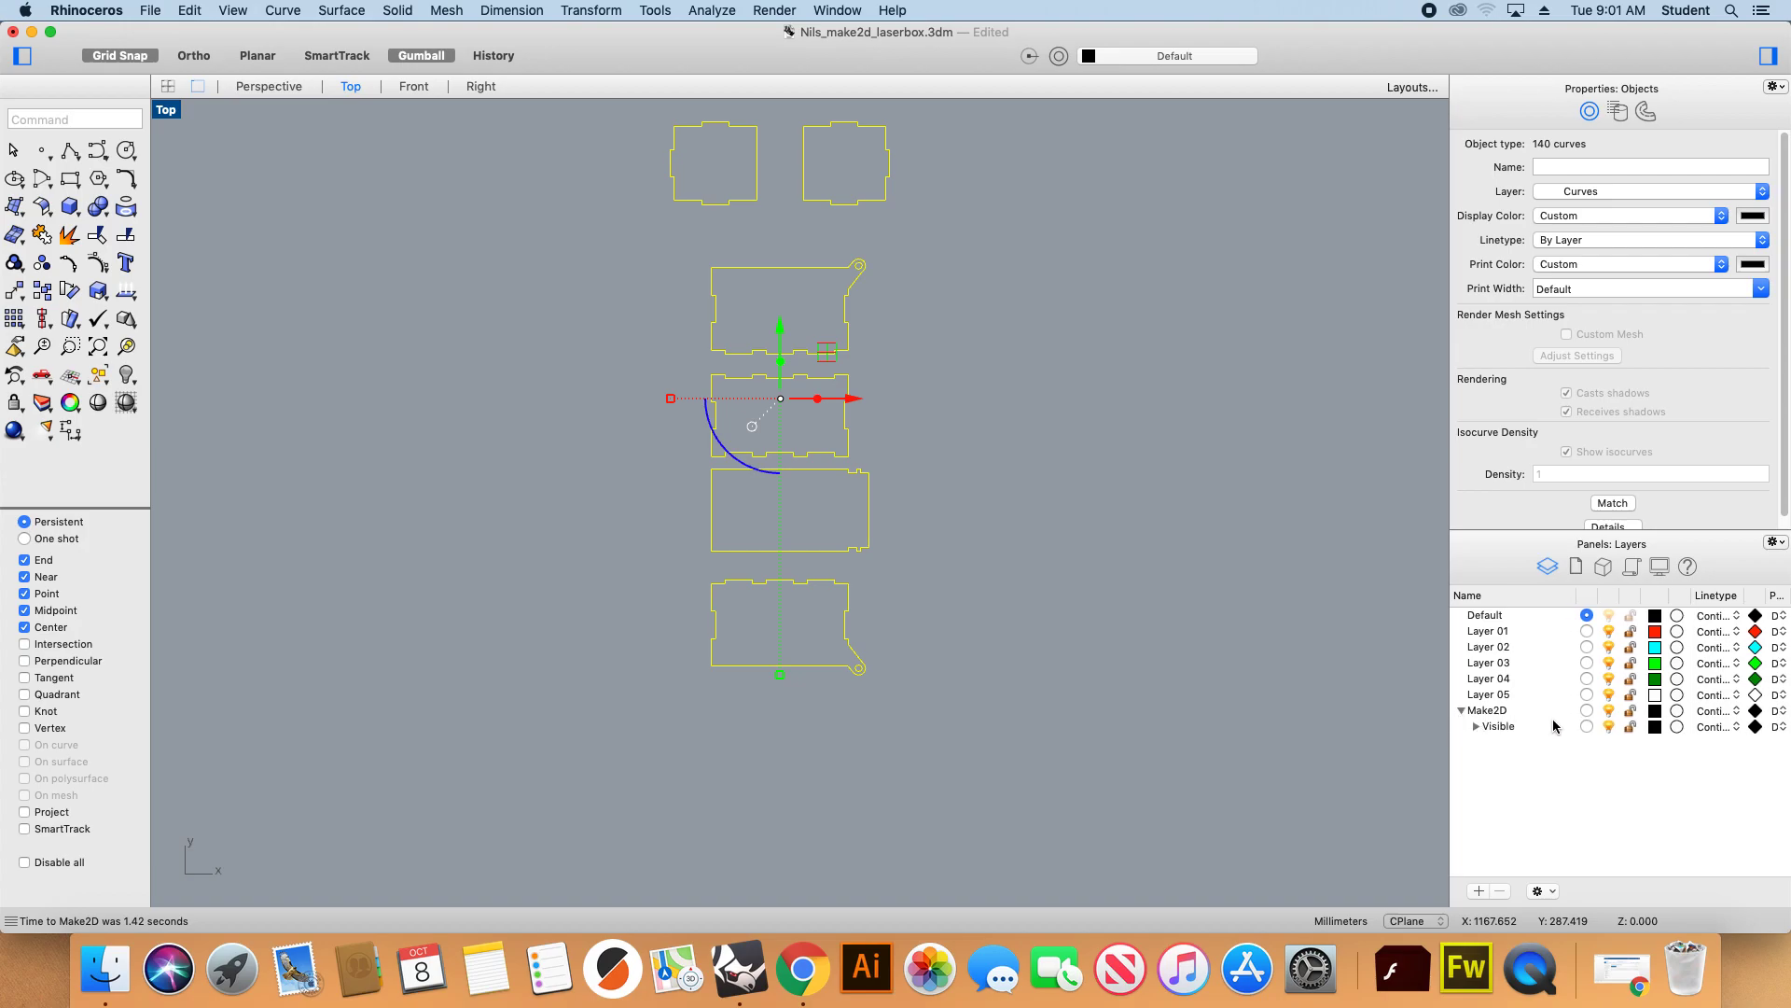
click(1476, 726)
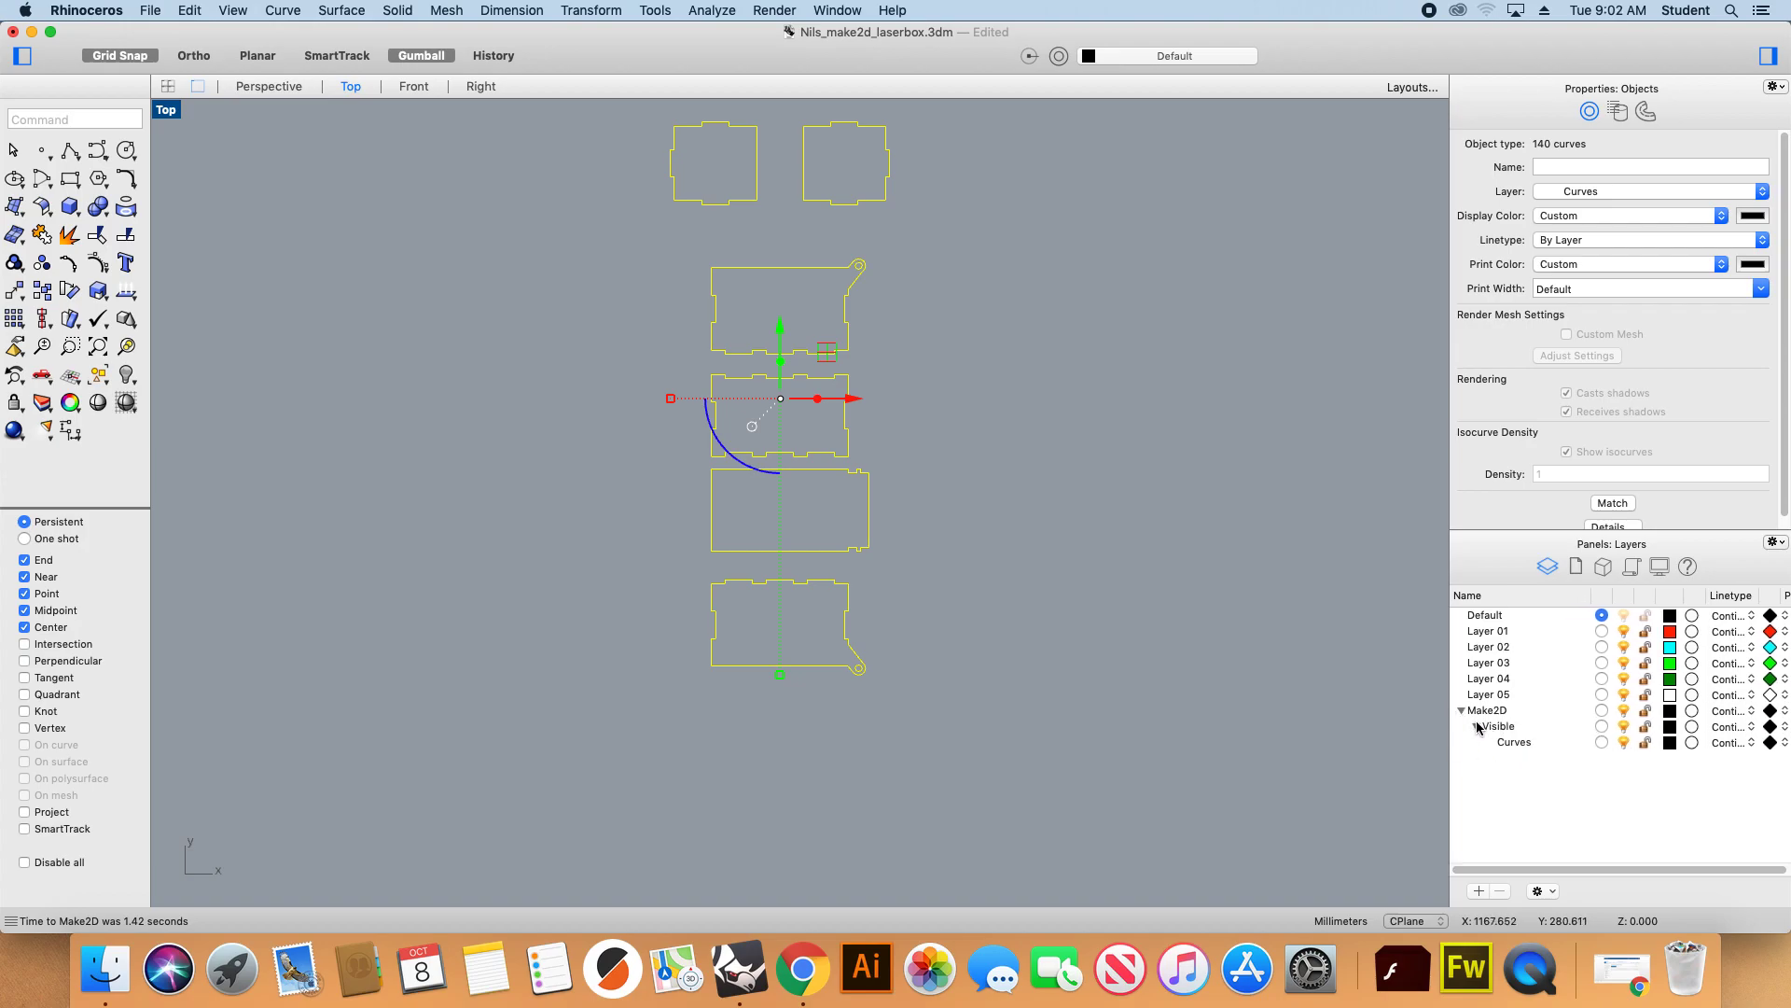
click(1520, 744)
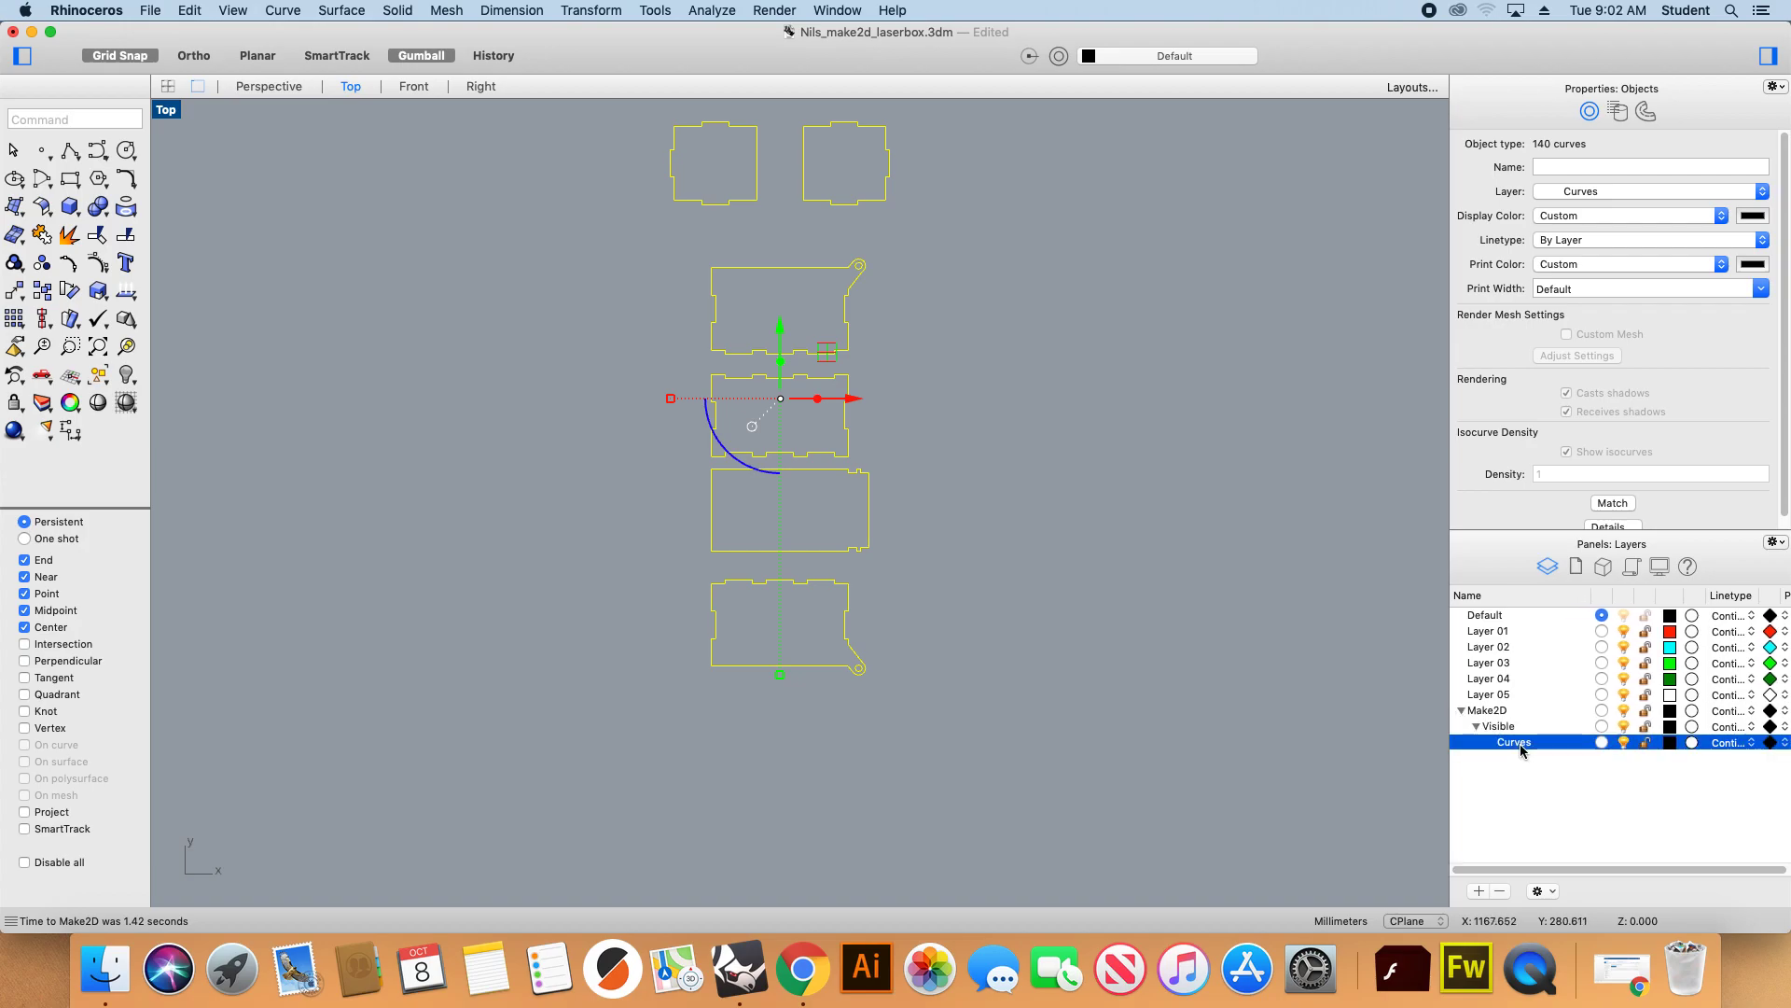
click(896, 723)
scroll(763, 718, down, 2)
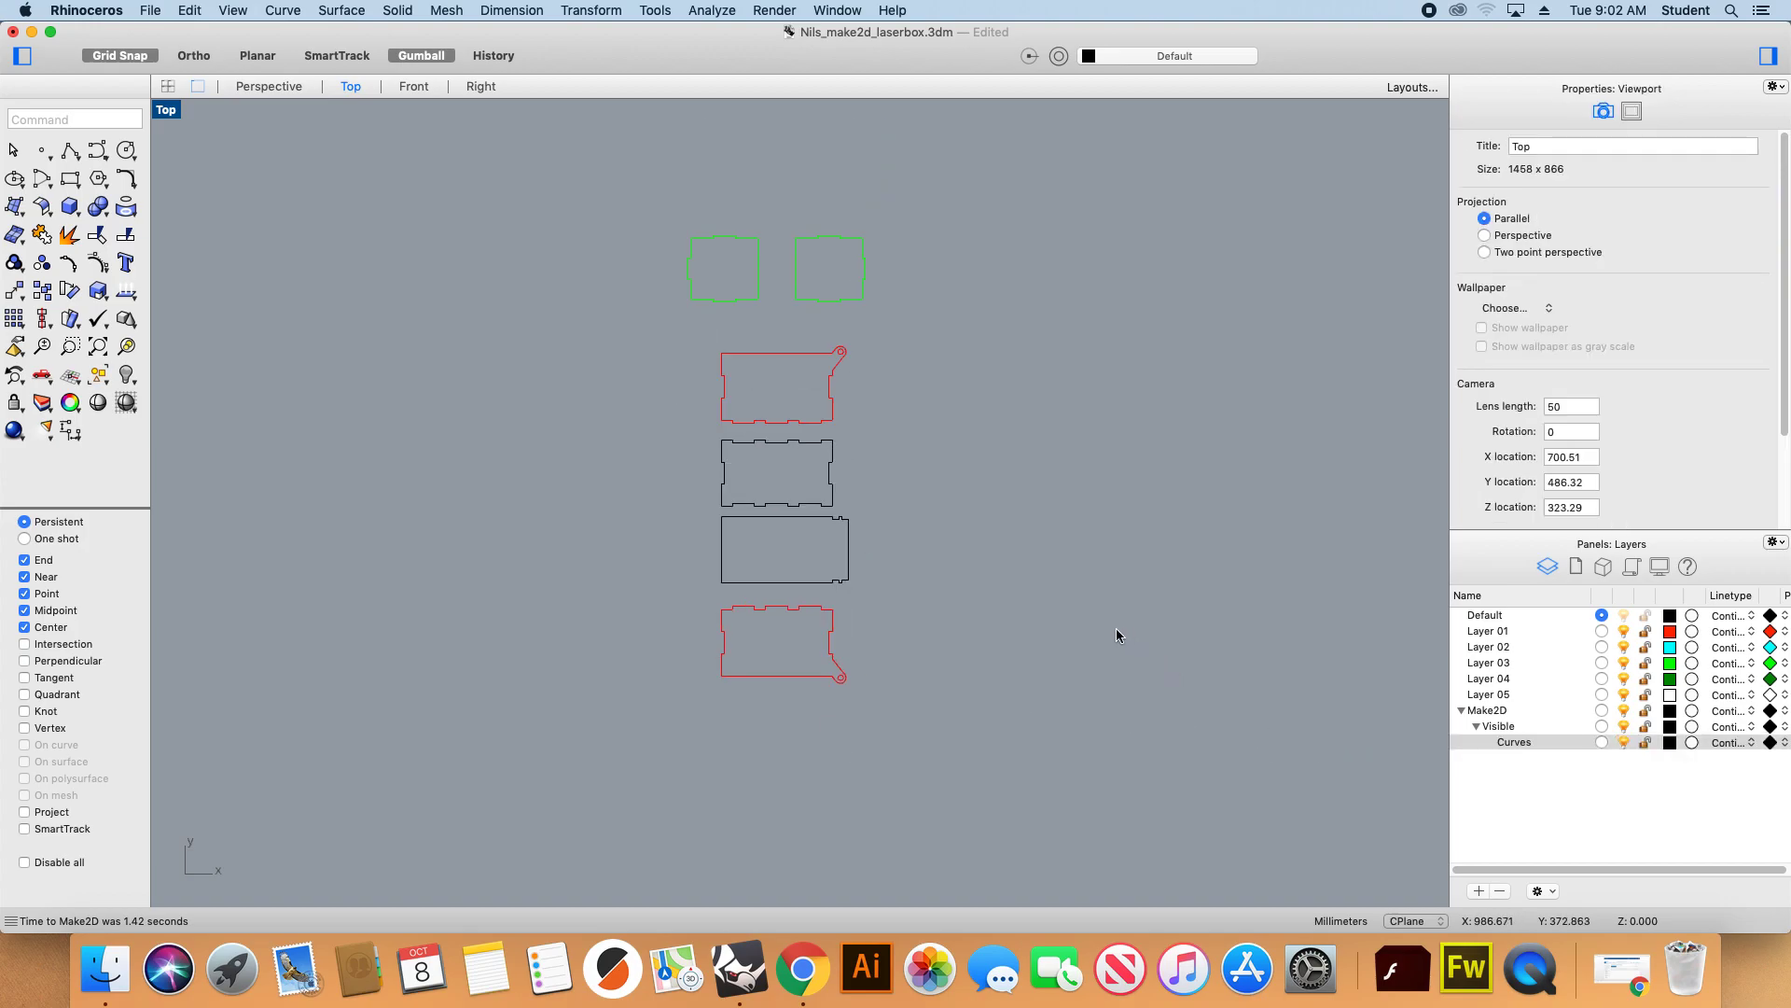
Check the object properties of a single edge curve in the end-panel drawing, including its object type and colours.
click(797, 266)
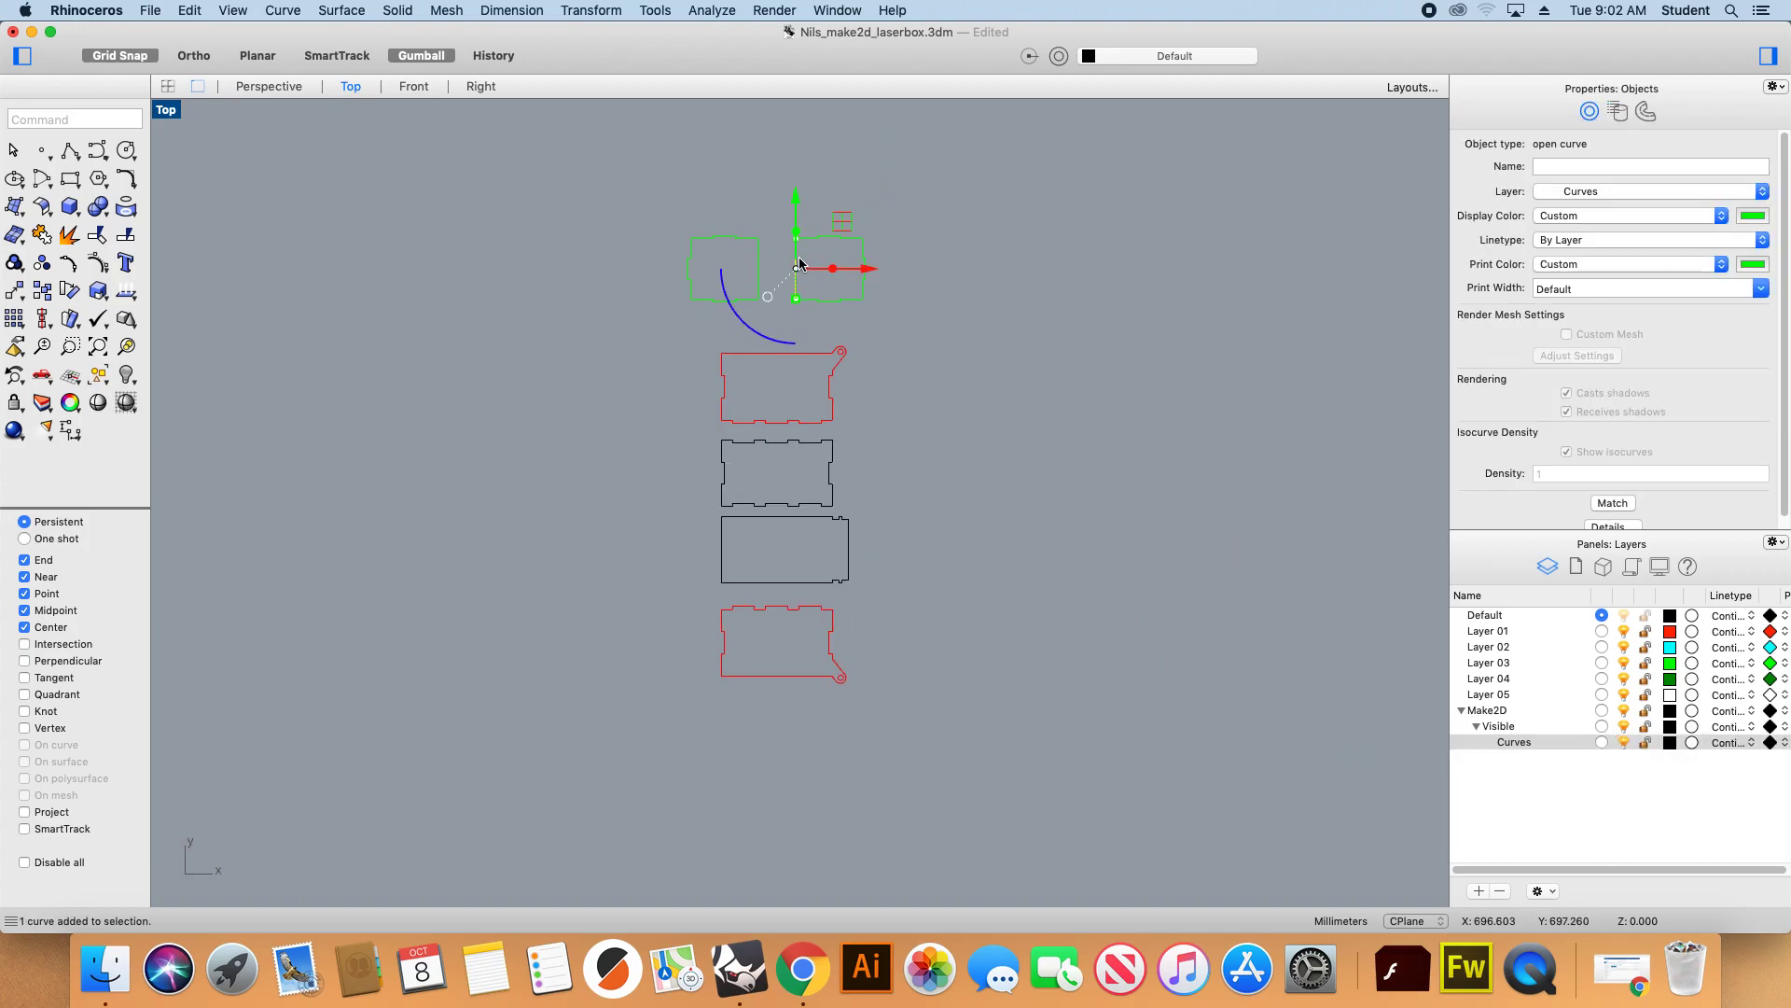
click(637, 393)
drag(639, 181, 1088, 799)
click(616, 199)
click(964, 662)
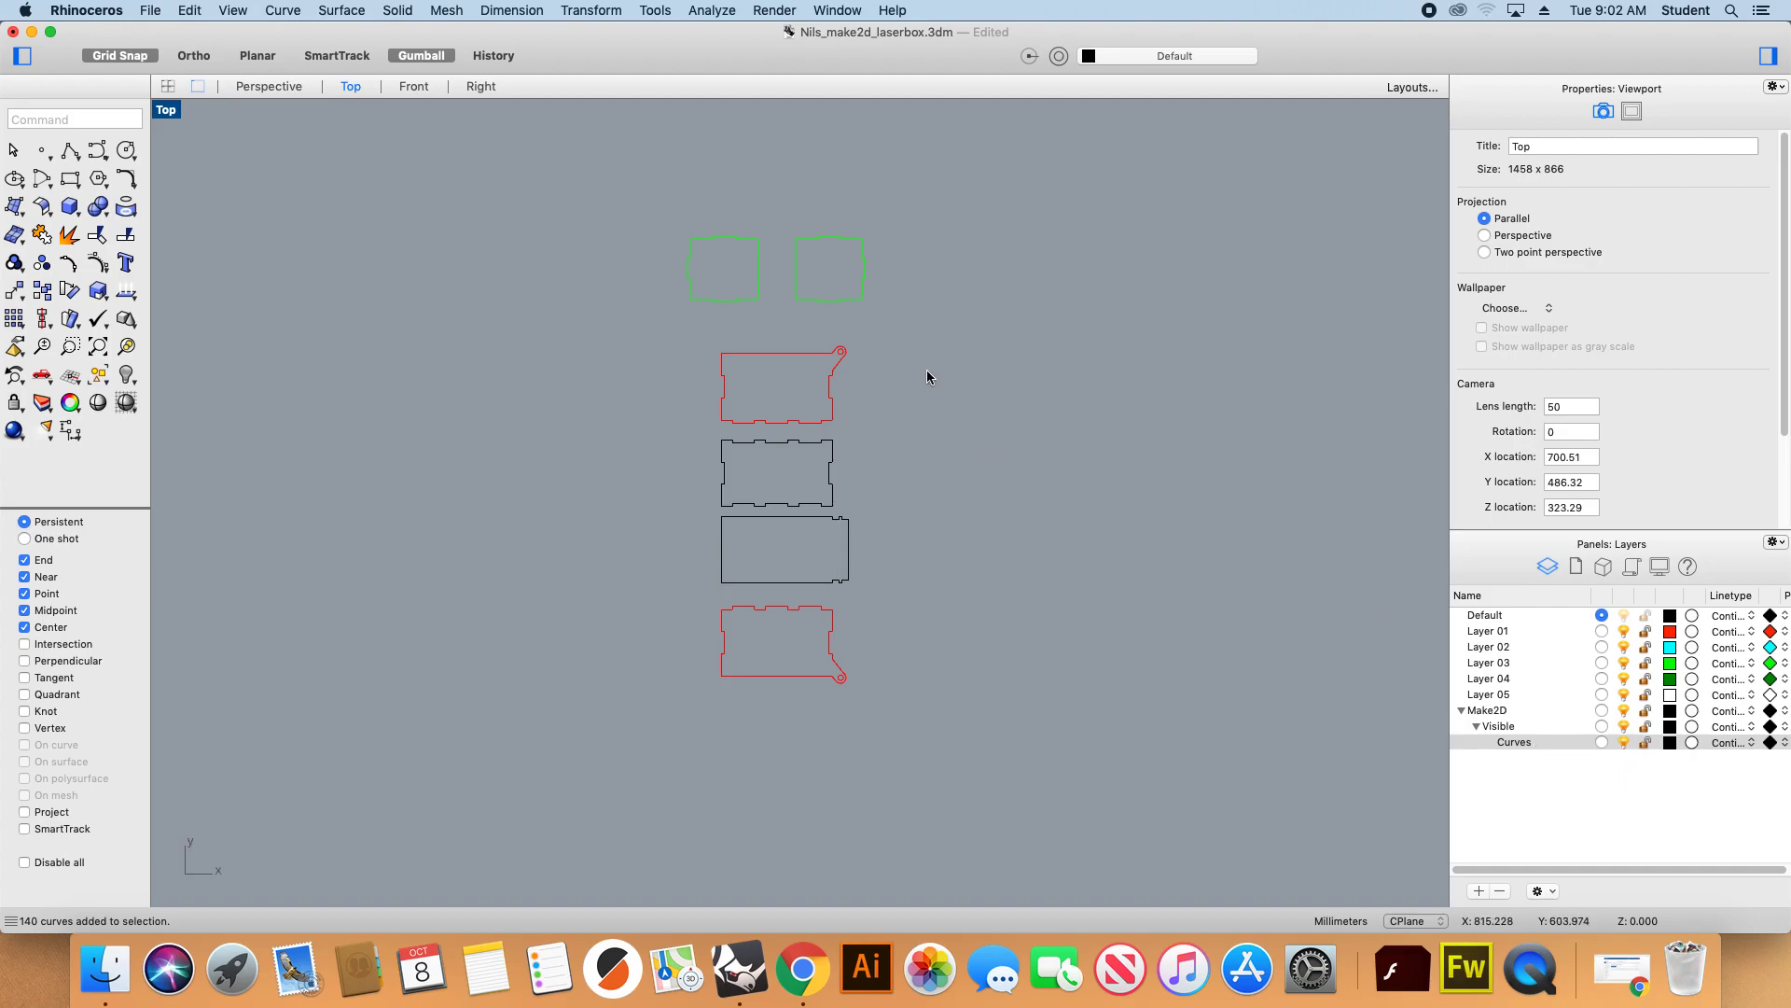
click(795, 269)
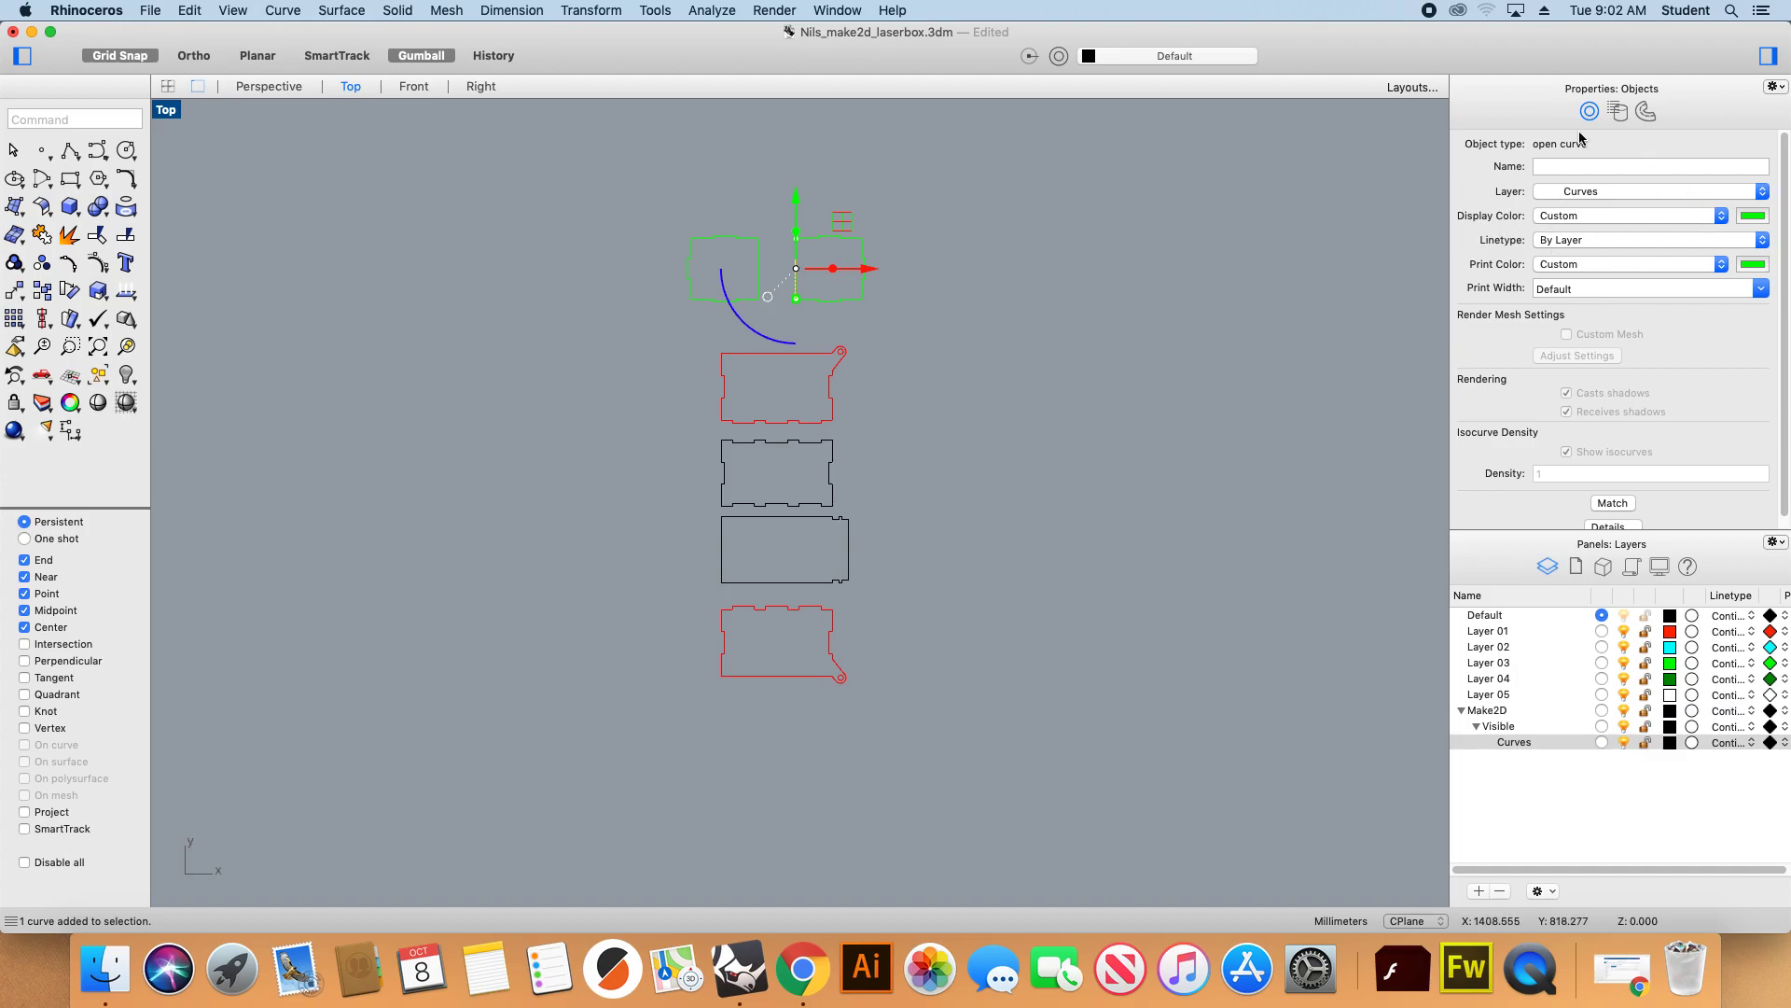
key(Escape)
Set both the display color and print color of all the generated 2D curves to By Layer.
drag(611, 174, 1002, 742)
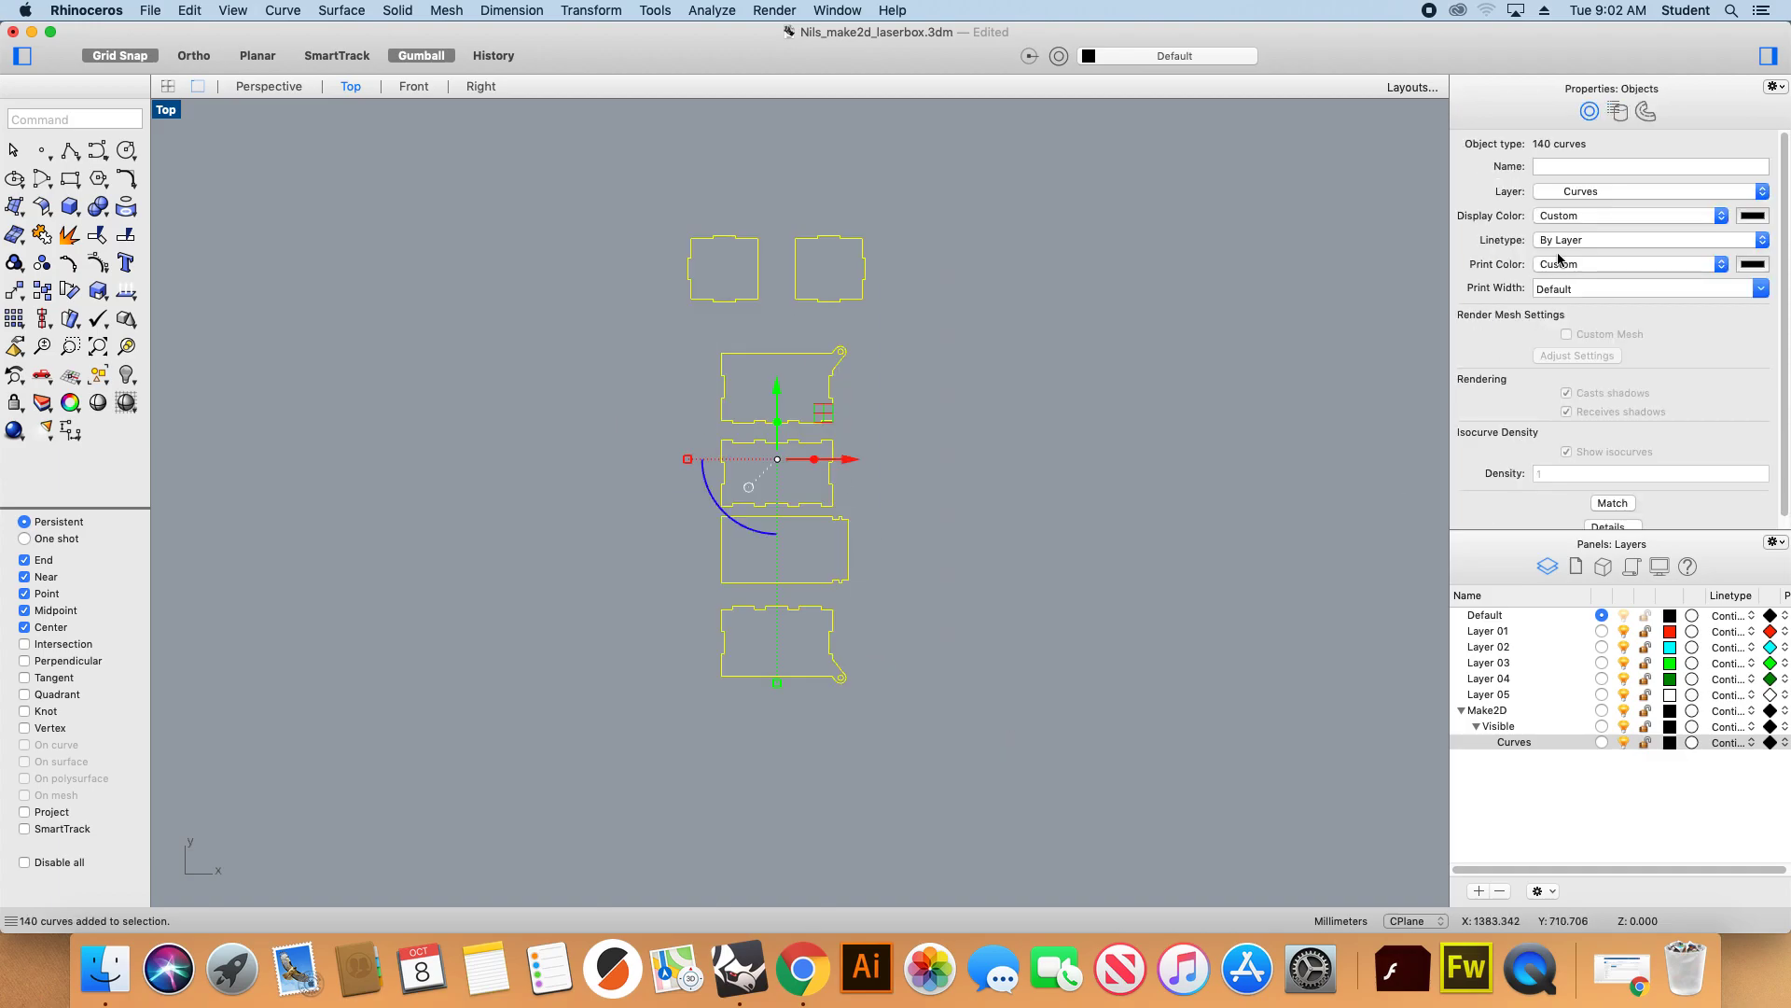
click(1704, 220)
click(1679, 181)
click(1721, 264)
click(1621, 214)
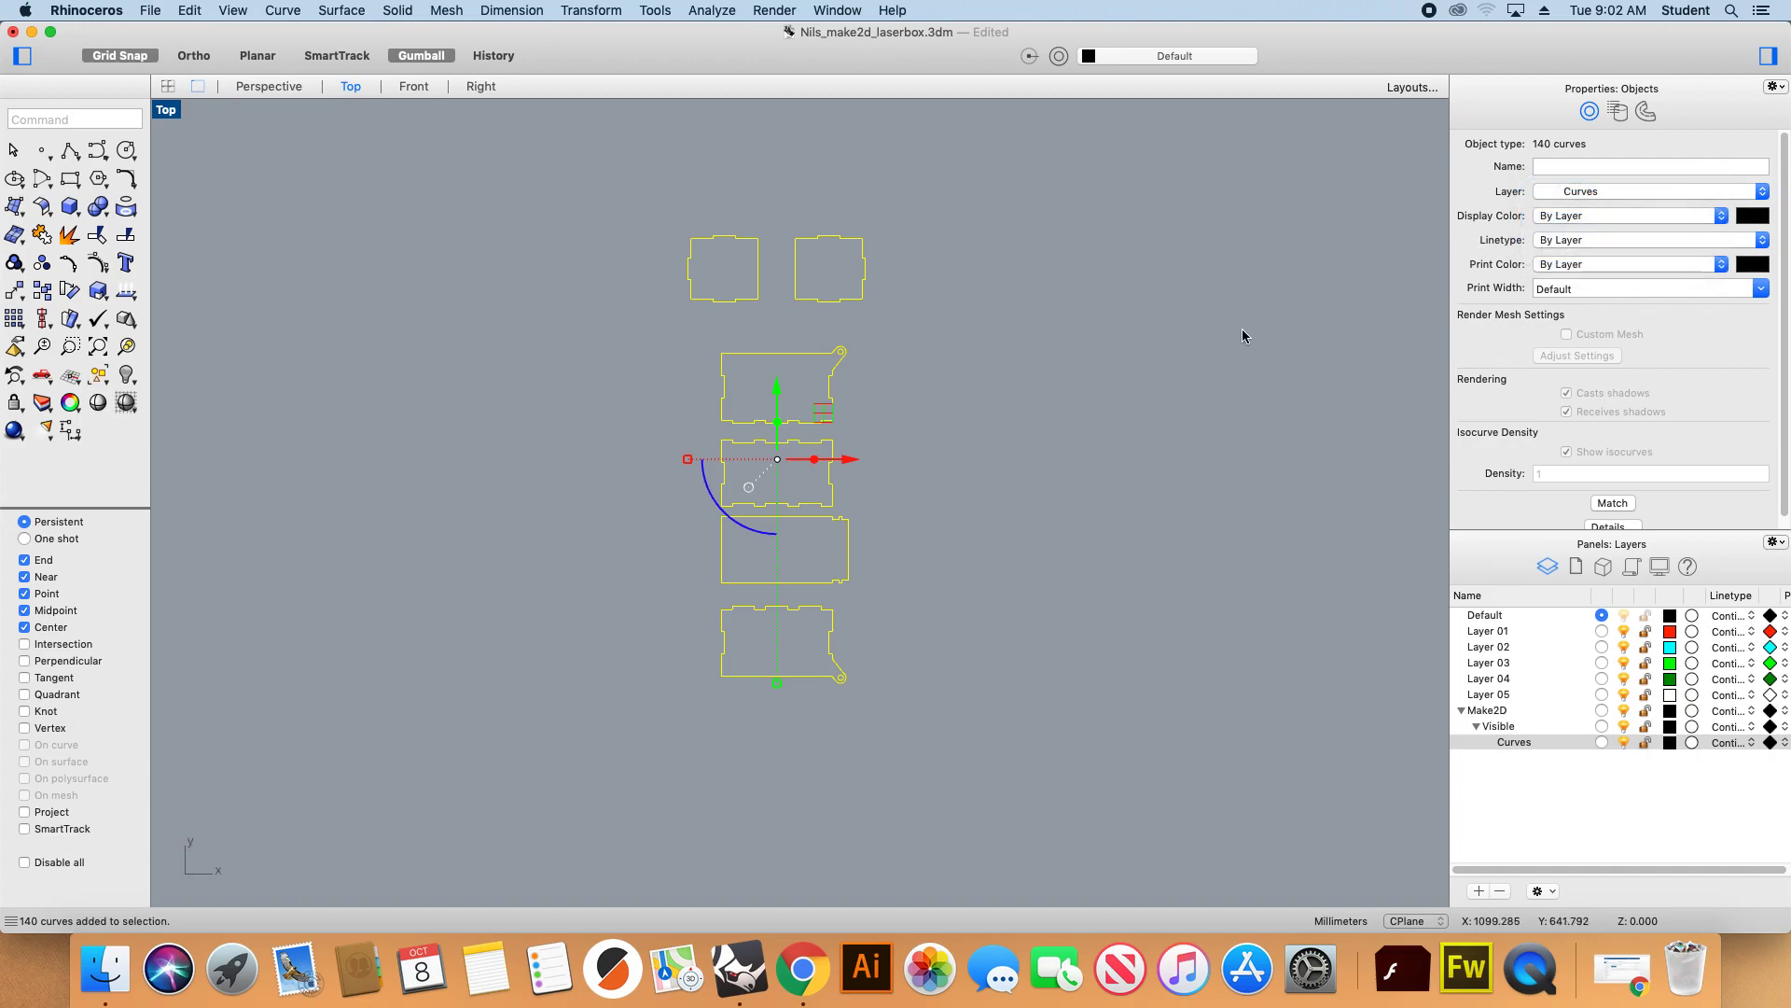
key(Escape)
drag(676, 363, 914, 760)
click(915, 759)
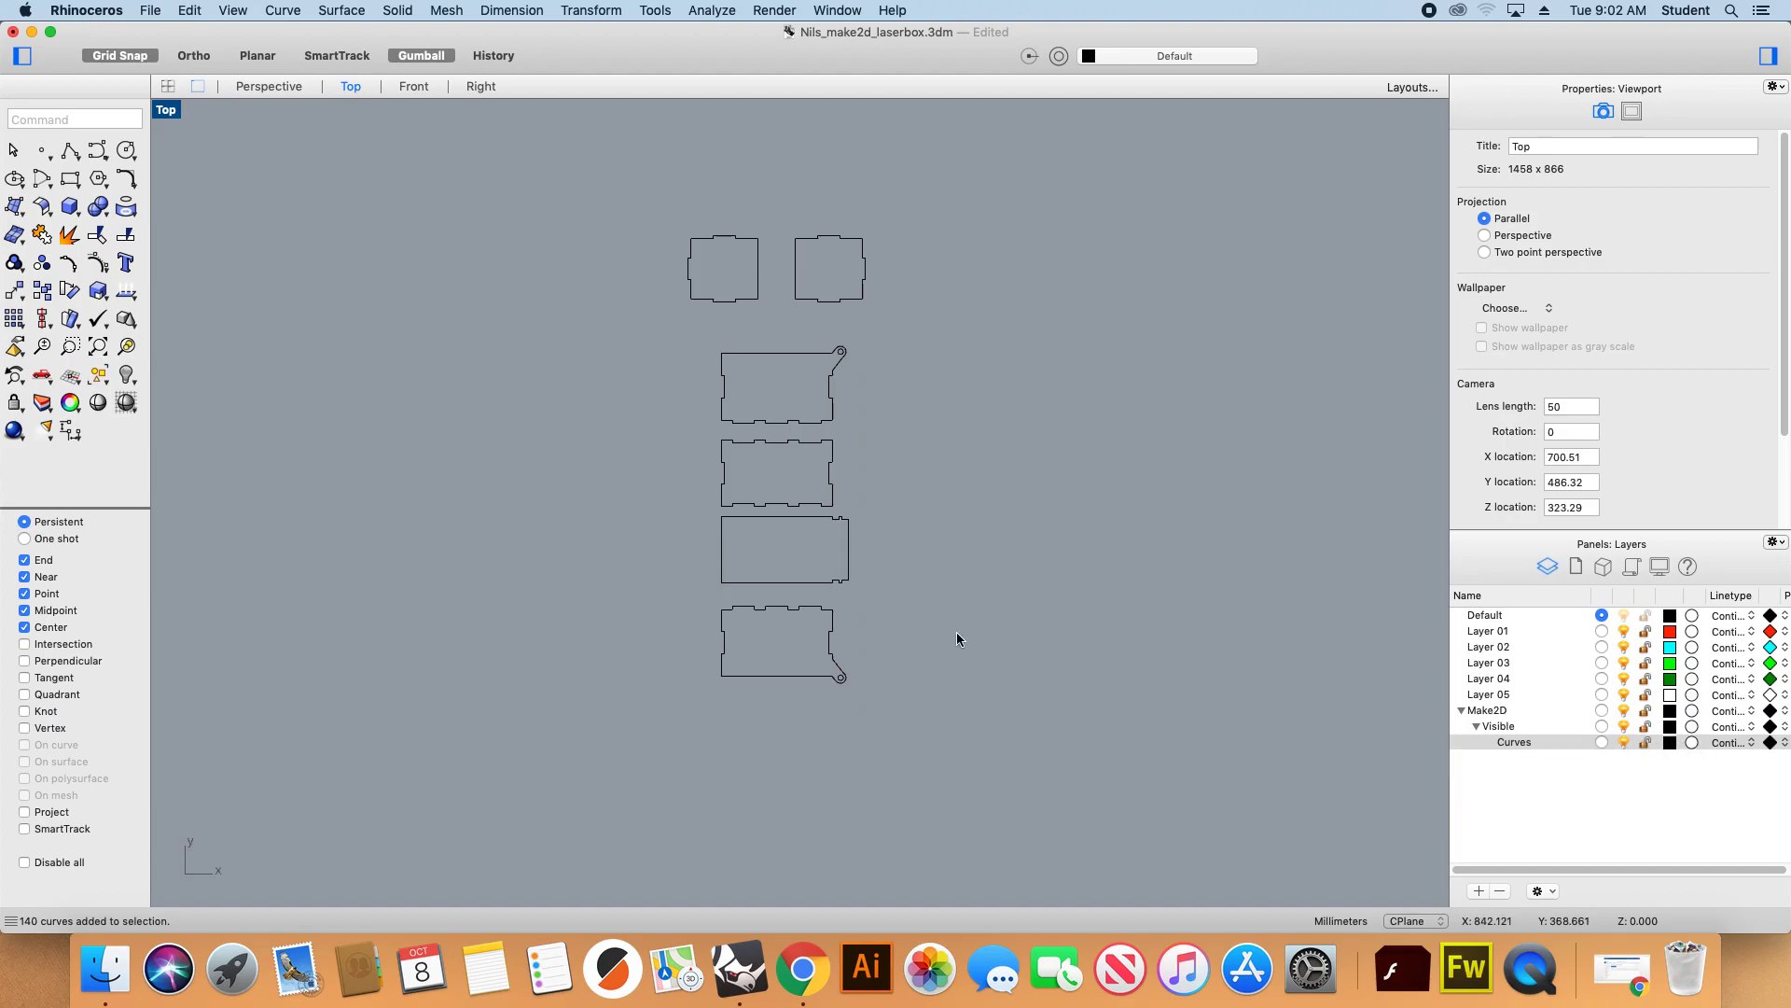
scroll(972, 512, down, 3)
scroll(971, 520, up, 1)
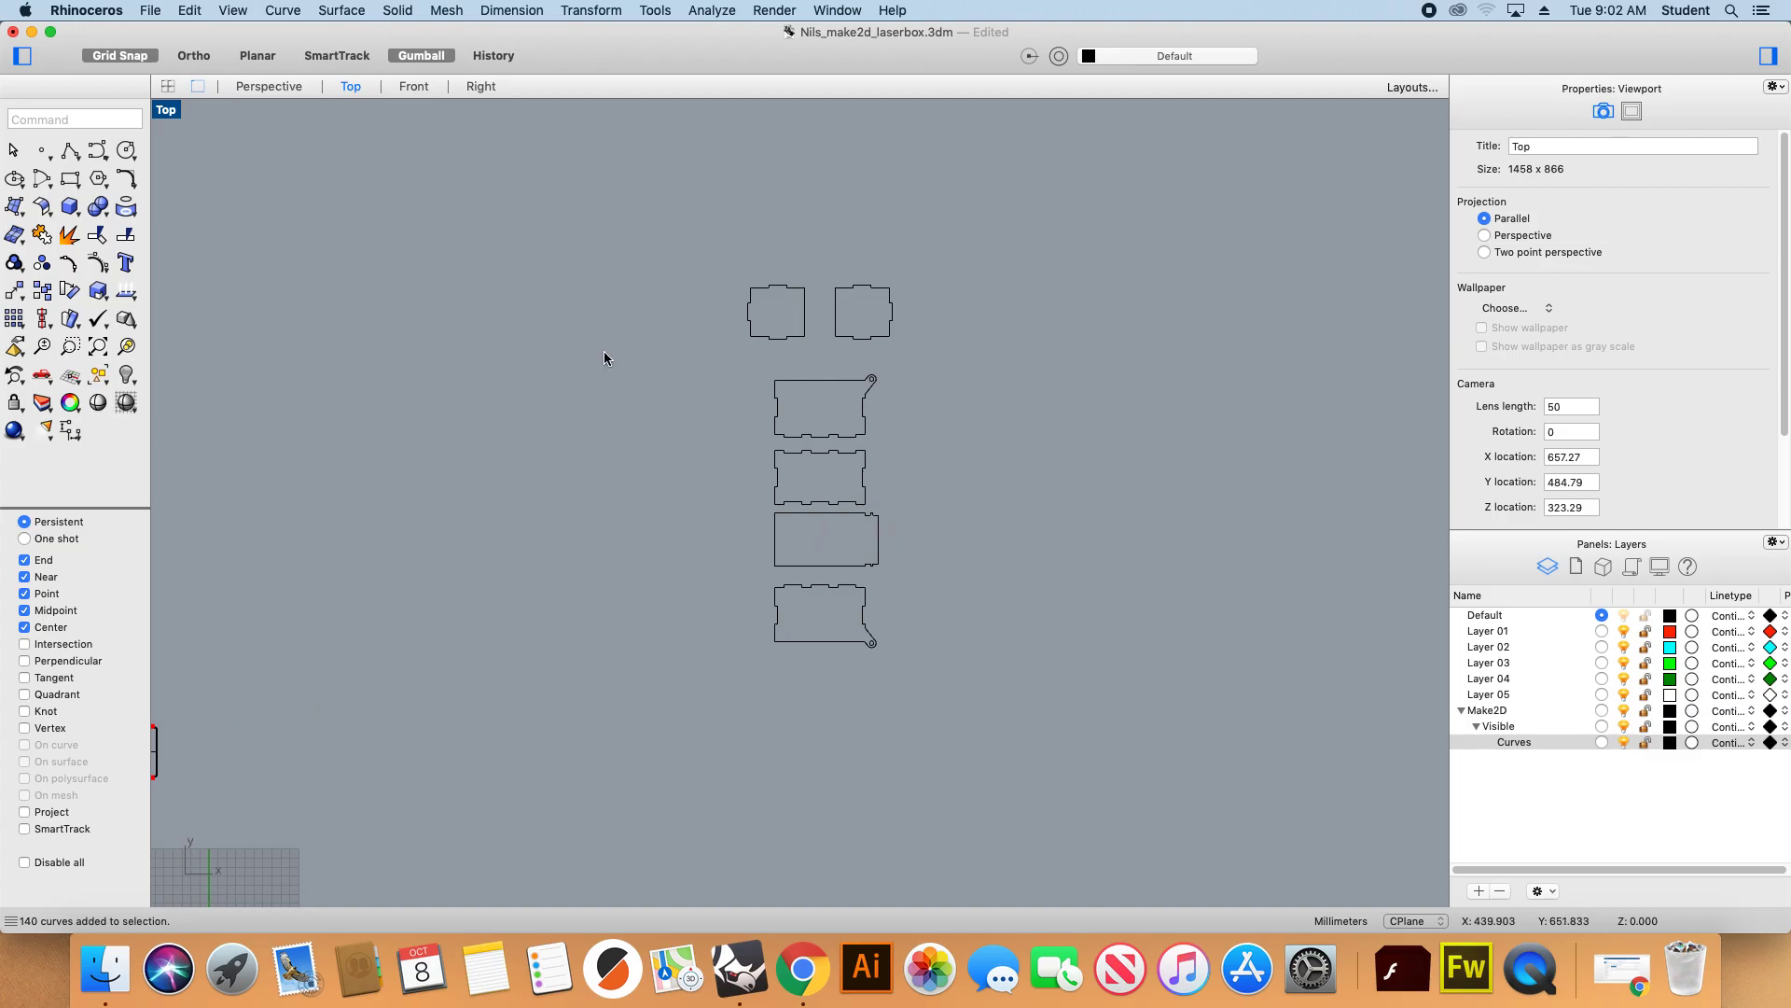
scroll(897, 455, down, 2)
drag(653, 309, 986, 643)
click(476, 609)
In the Perspective view, tilt the flat red side panel nearest the green end panels slightly out of the ground plane.
click(271, 86)
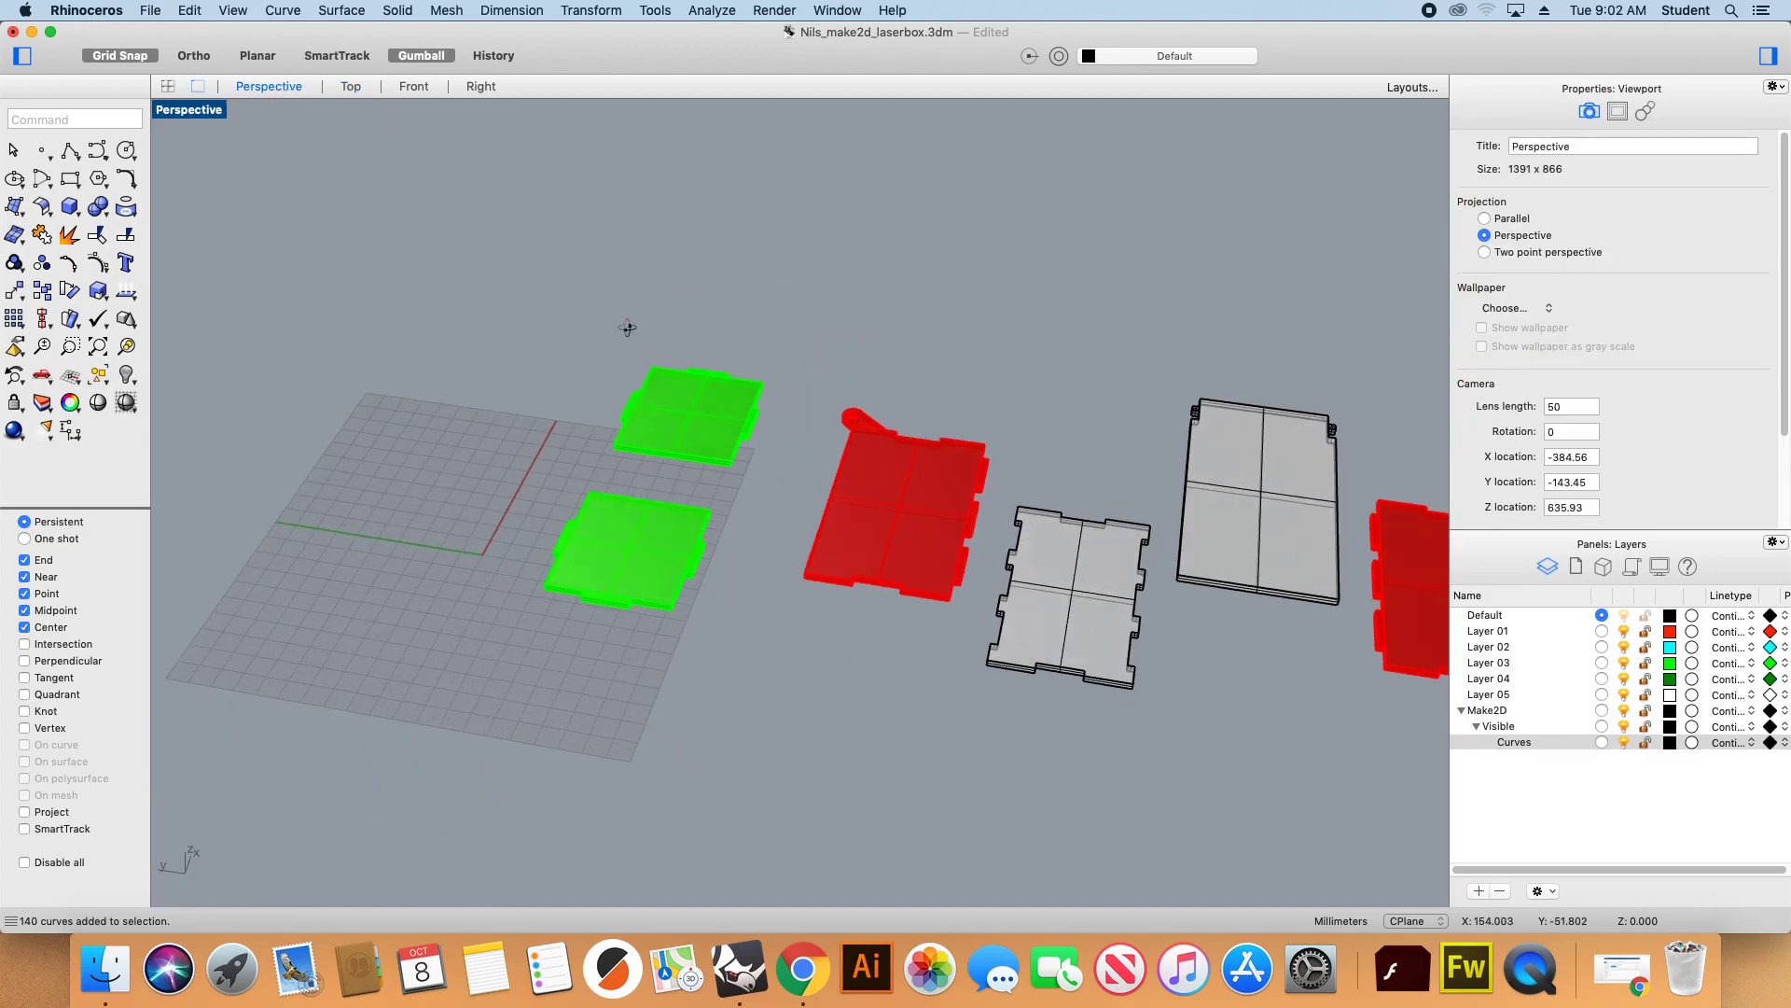
scroll(877, 522, up, 2)
click(886, 534)
scroll(942, 539, up, 1)
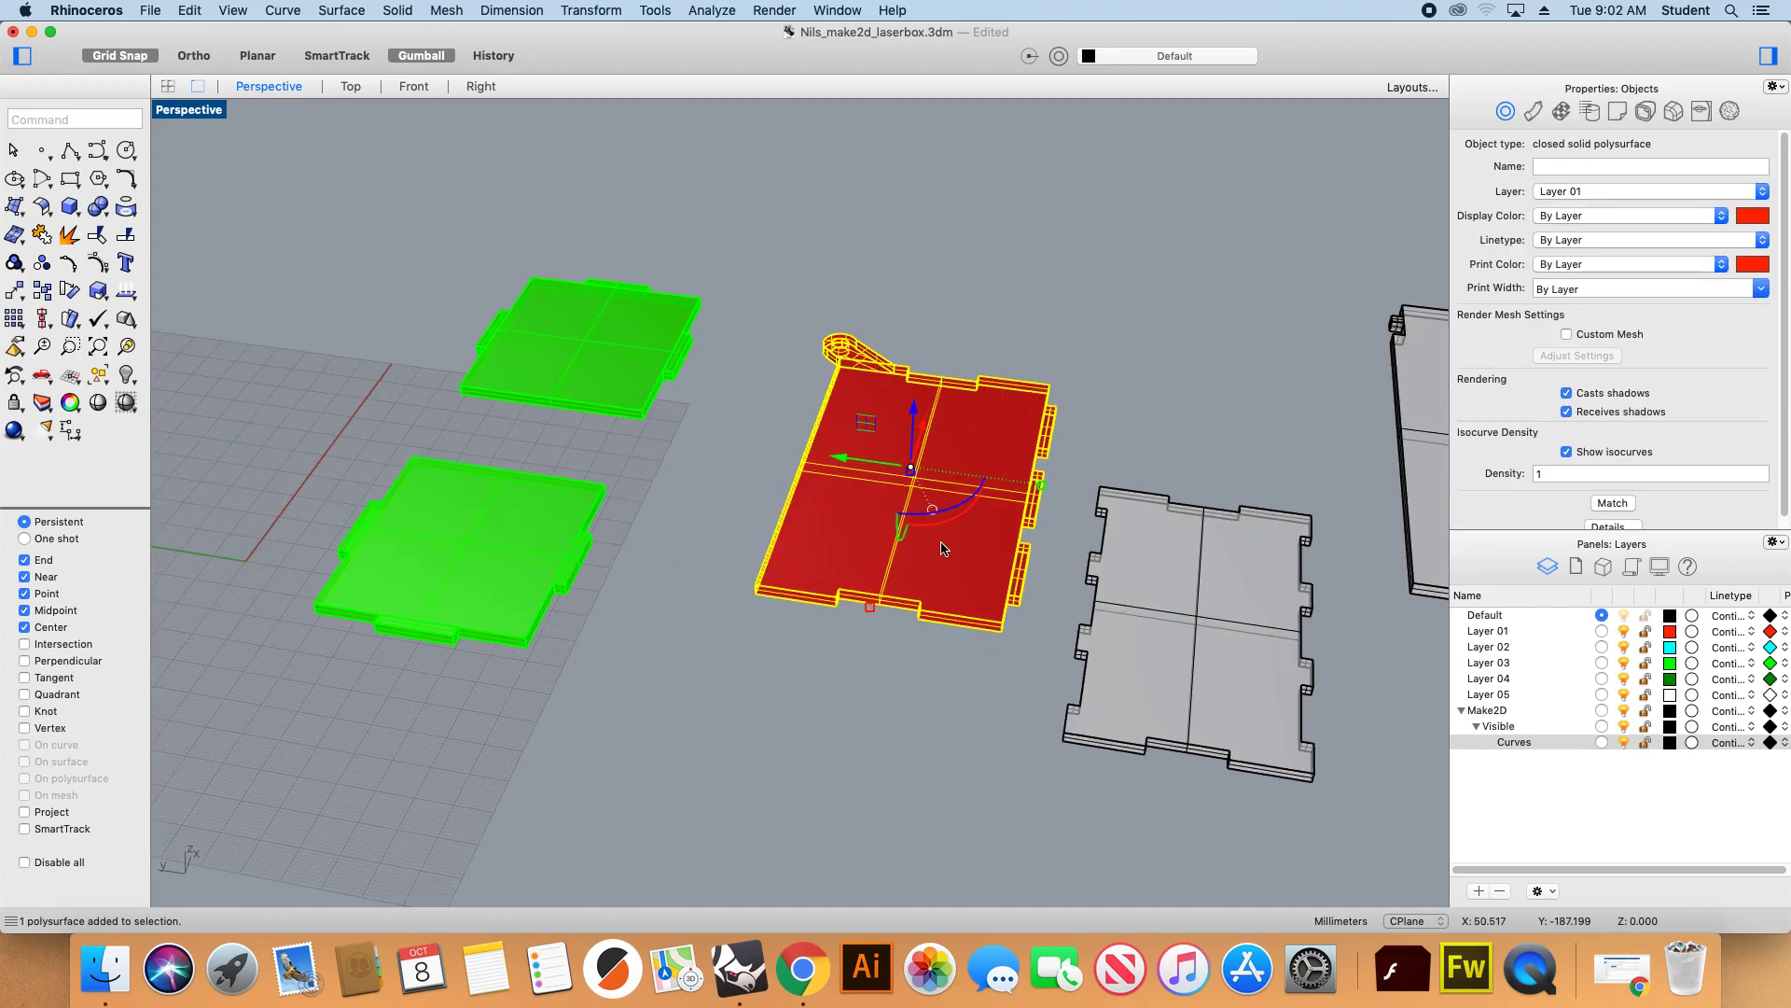
drag(945, 538, 948, 534)
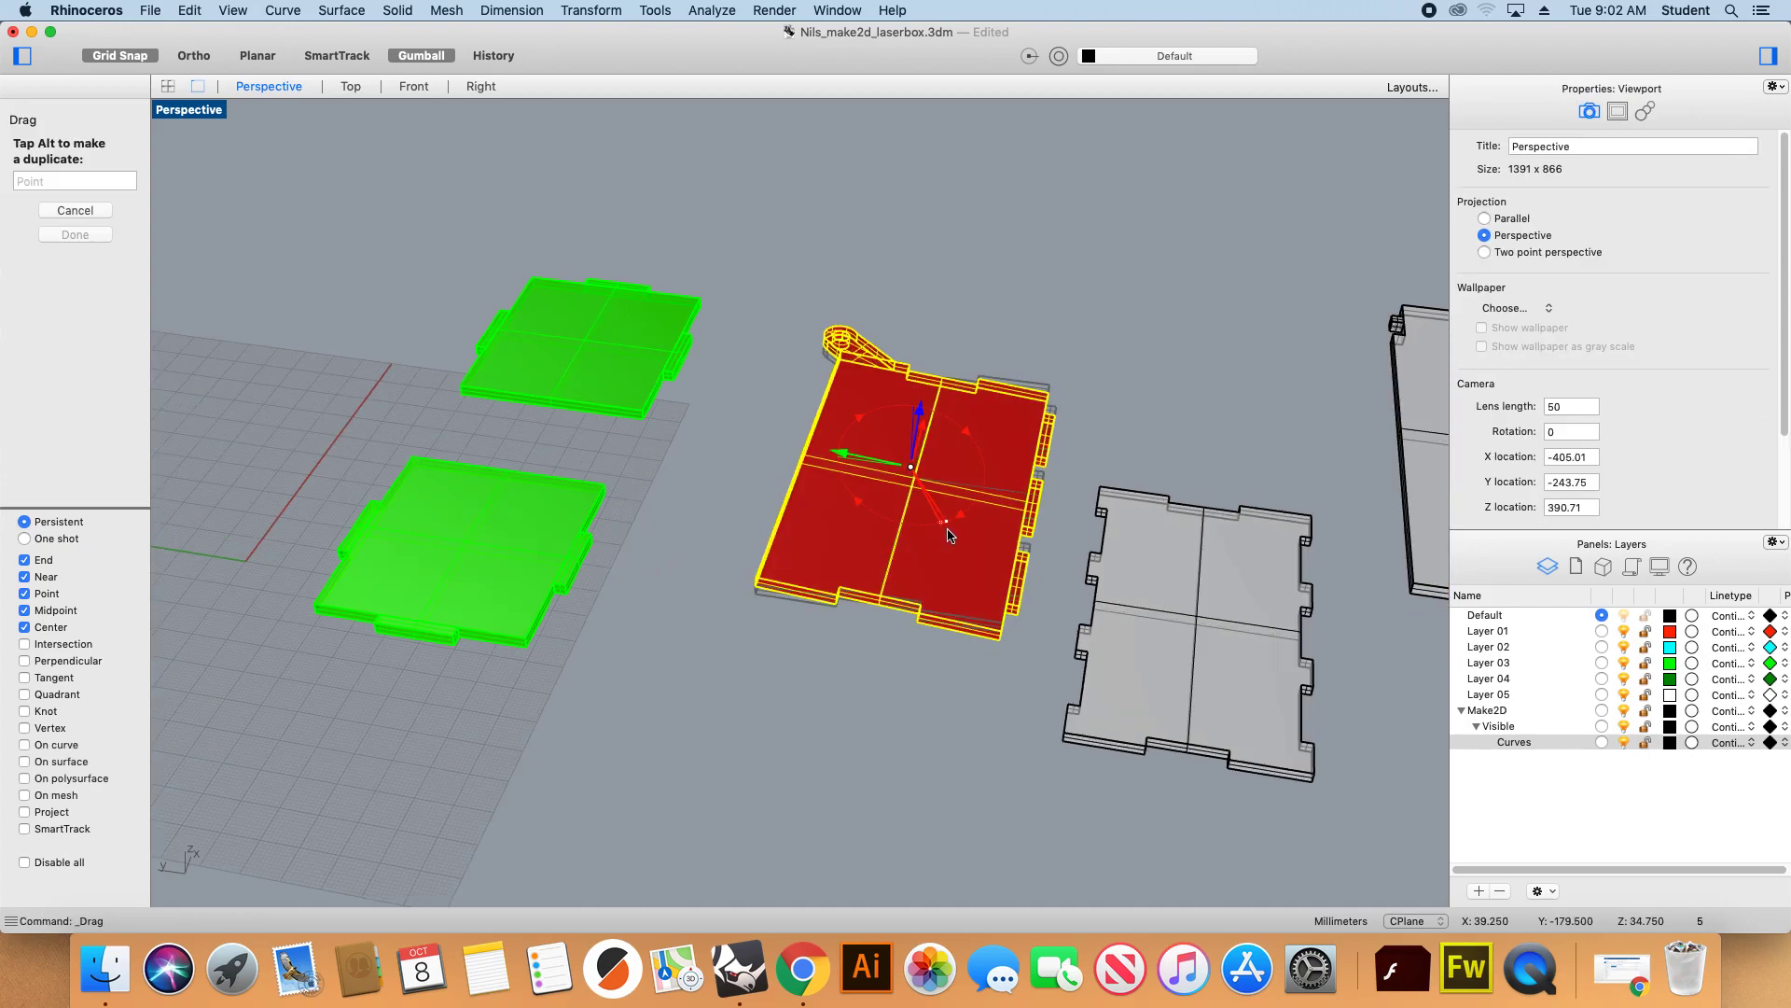
click(798, 640)
click(858, 497)
Generate a 2D drawing of the tilted red side panel from the Top view with Make2D, keeping the current drawing options.
click(351, 86)
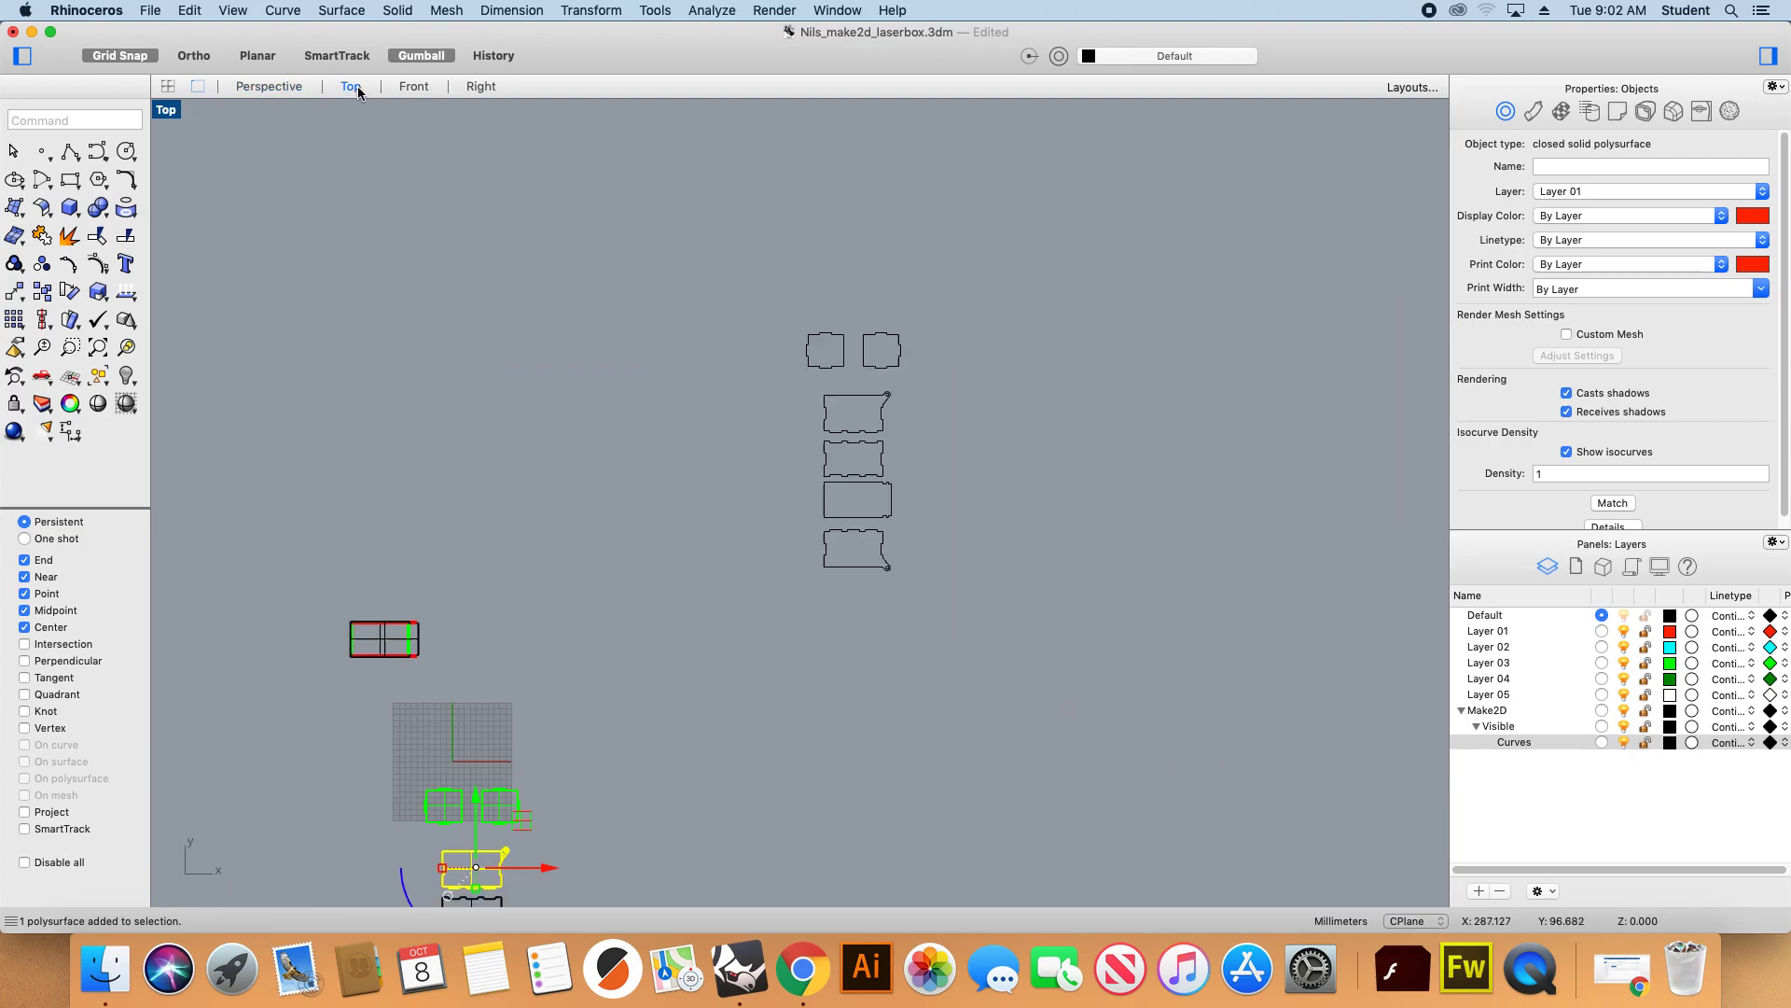
scroll(457, 774, up, 5)
scroll(793, 554, down, 5)
scroll(712, 627, up, 3)
text(Make2D)
key(Return)
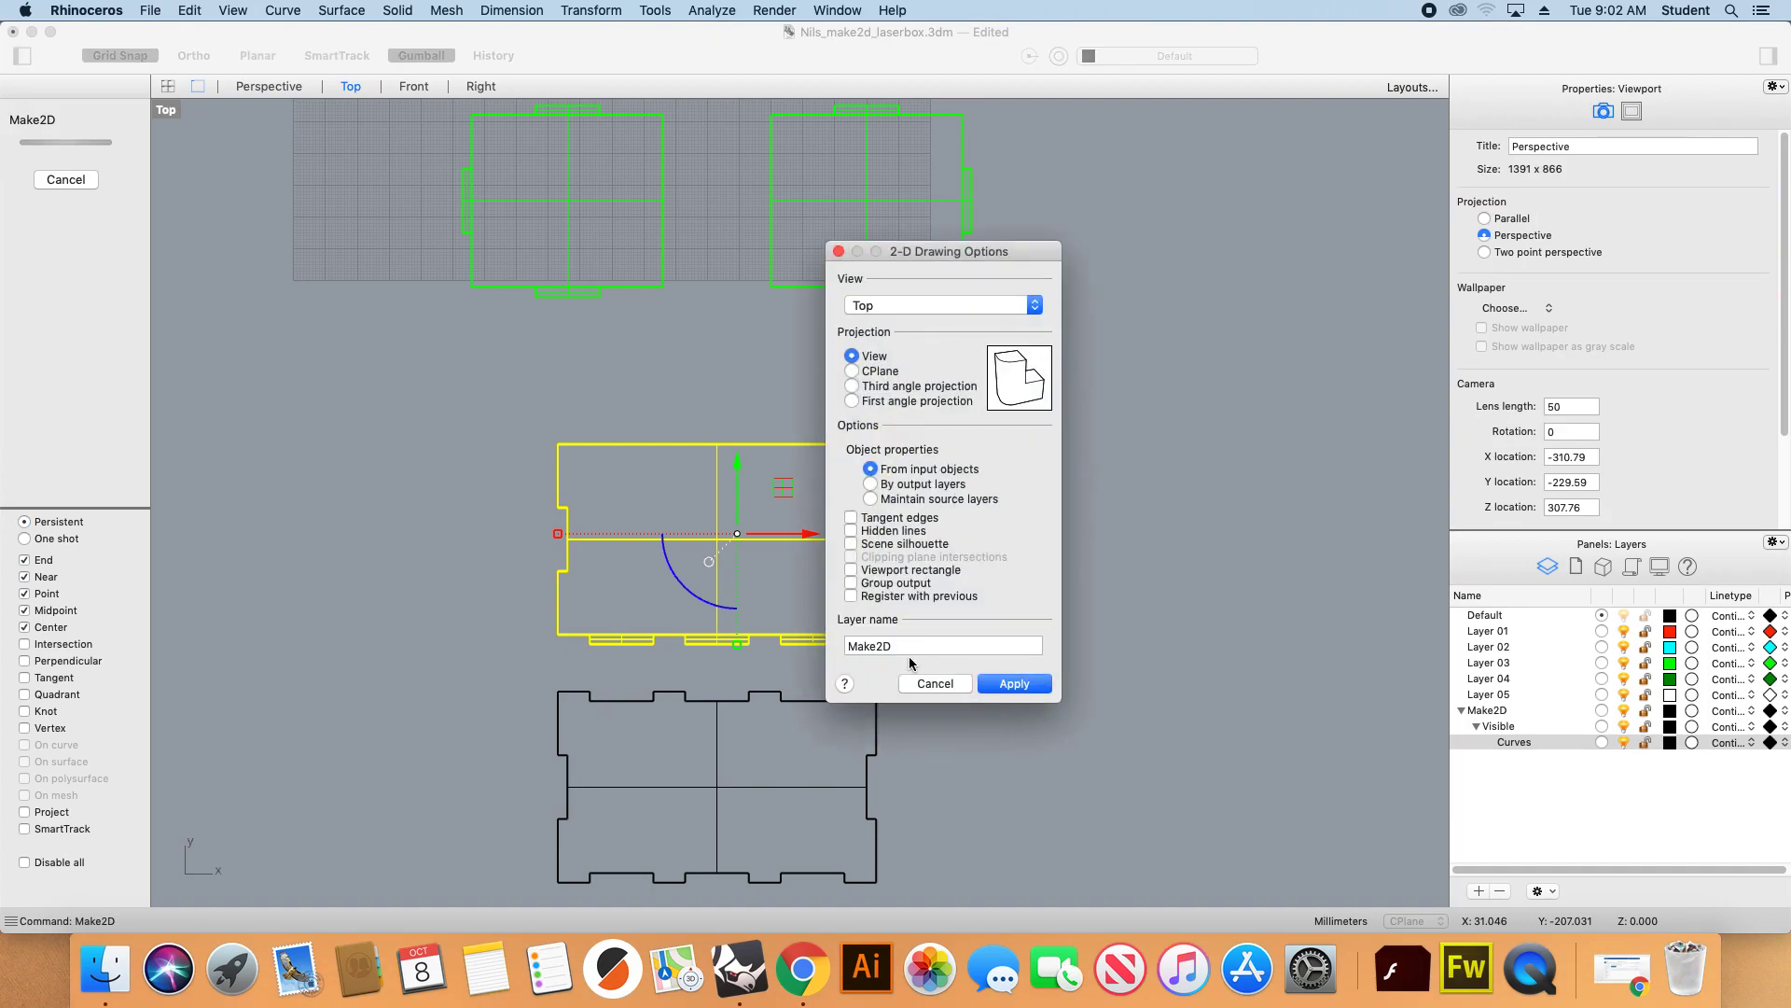
click(1022, 691)
Examine the tilted panel's new 2D drawing closely along its long straight edge and around the hinge tab.
scroll(715, 461, down, 6)
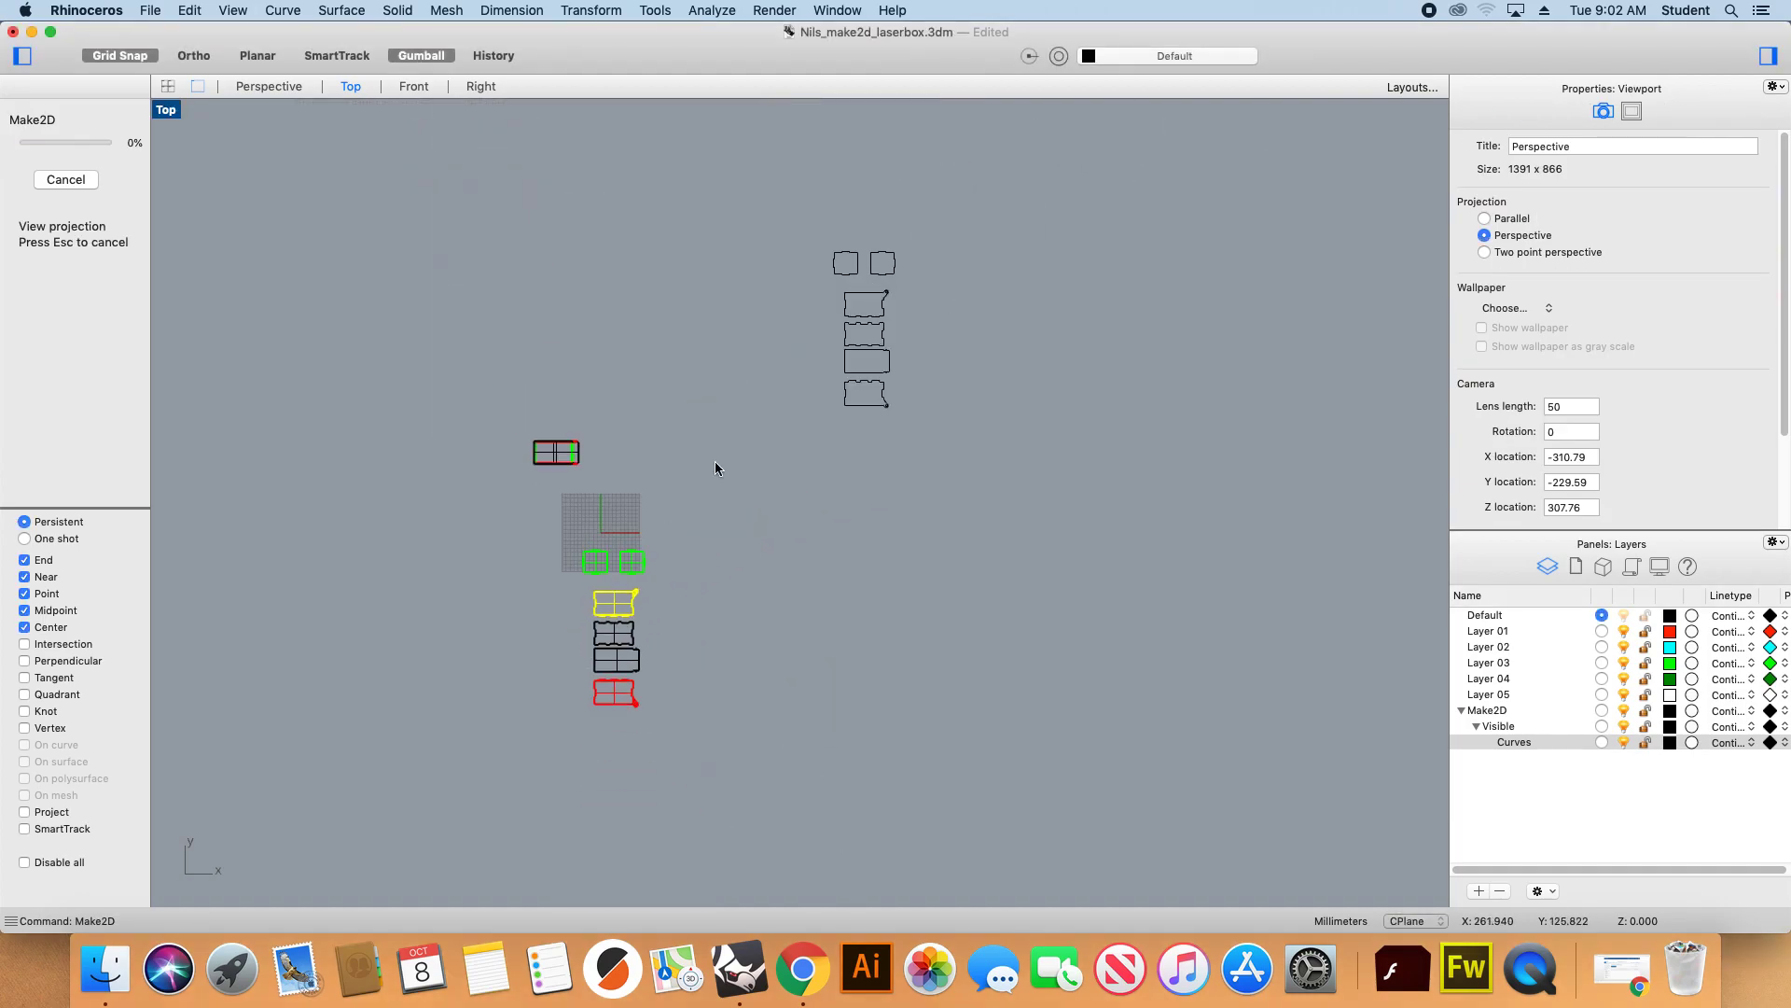
scroll(728, 453, up, 8)
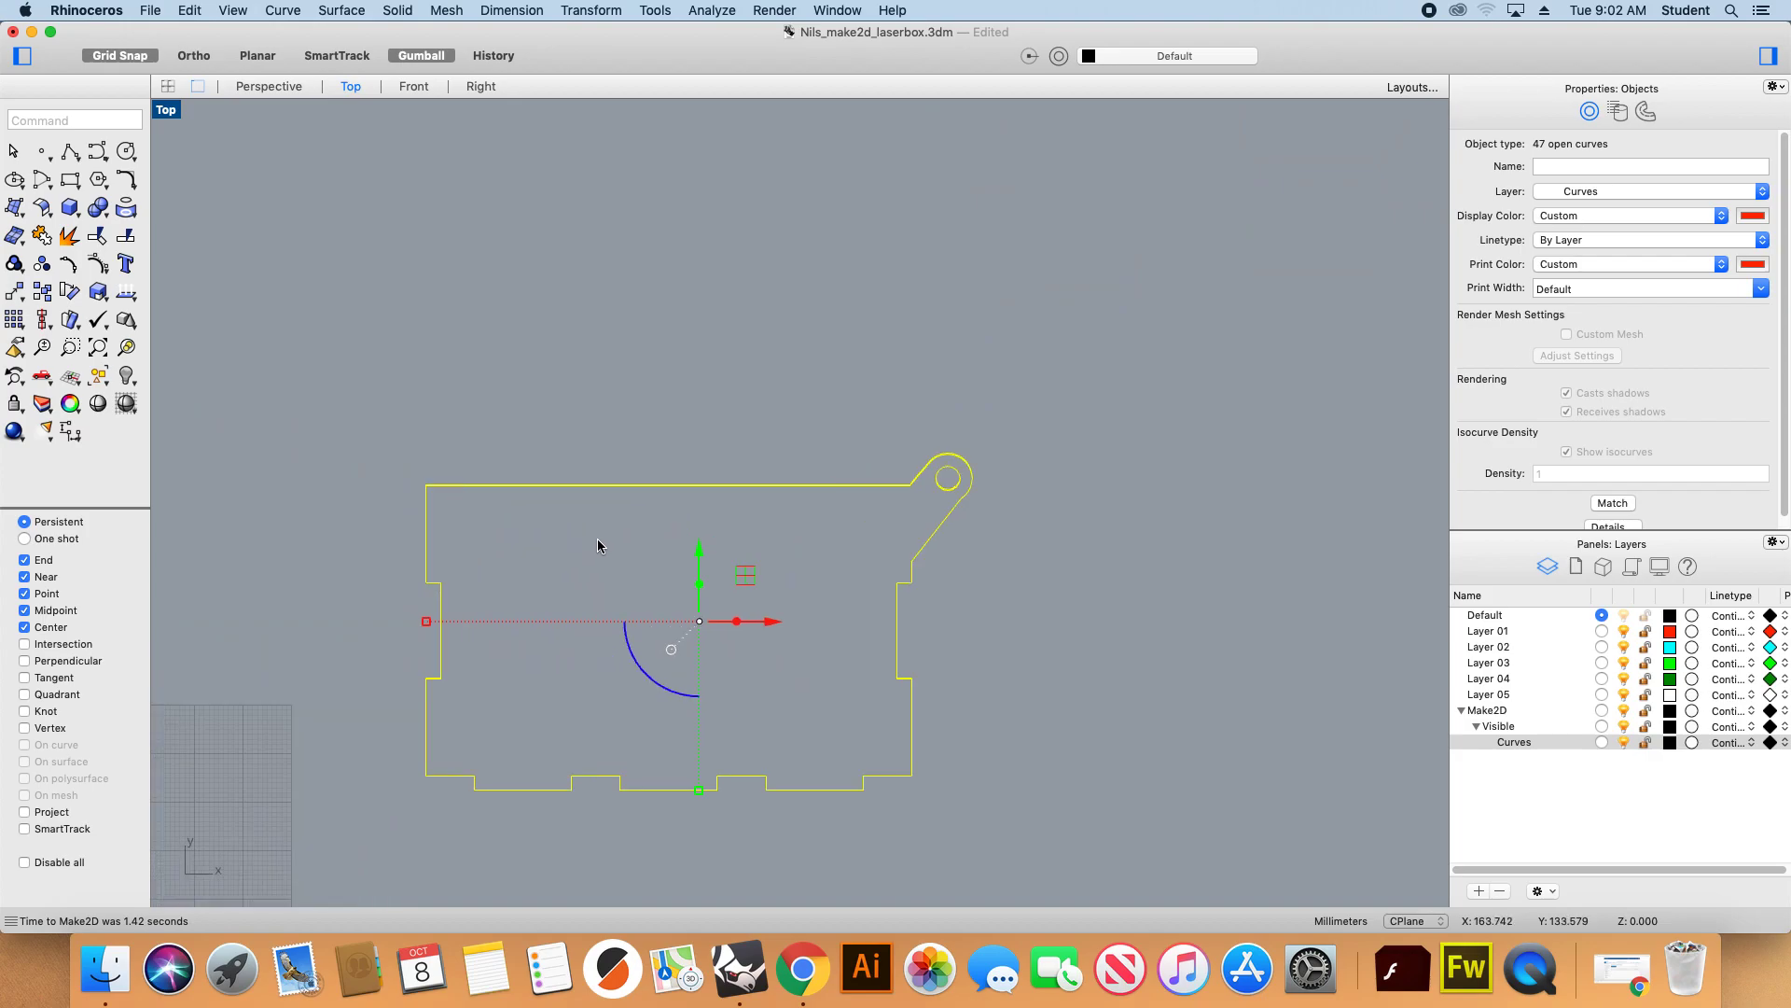
click(598, 545)
scroll(968, 452, up, 6)
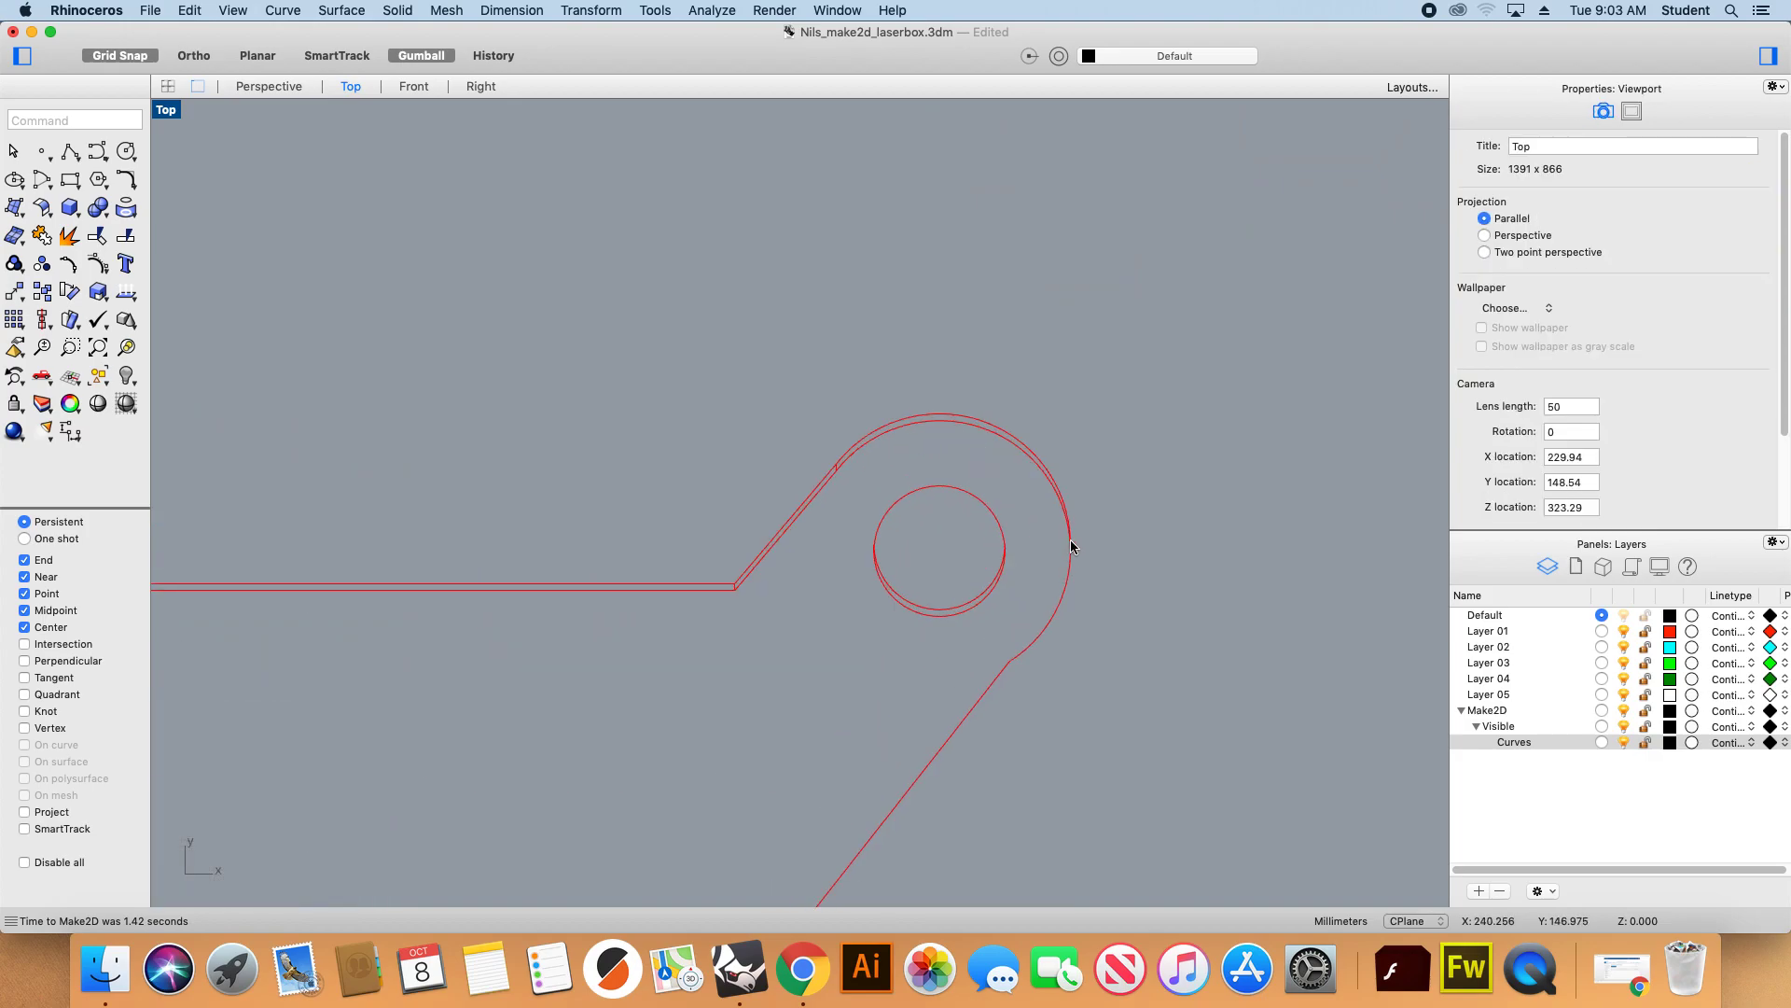
click(1067, 504)
scroll(812, 504, down, 8)
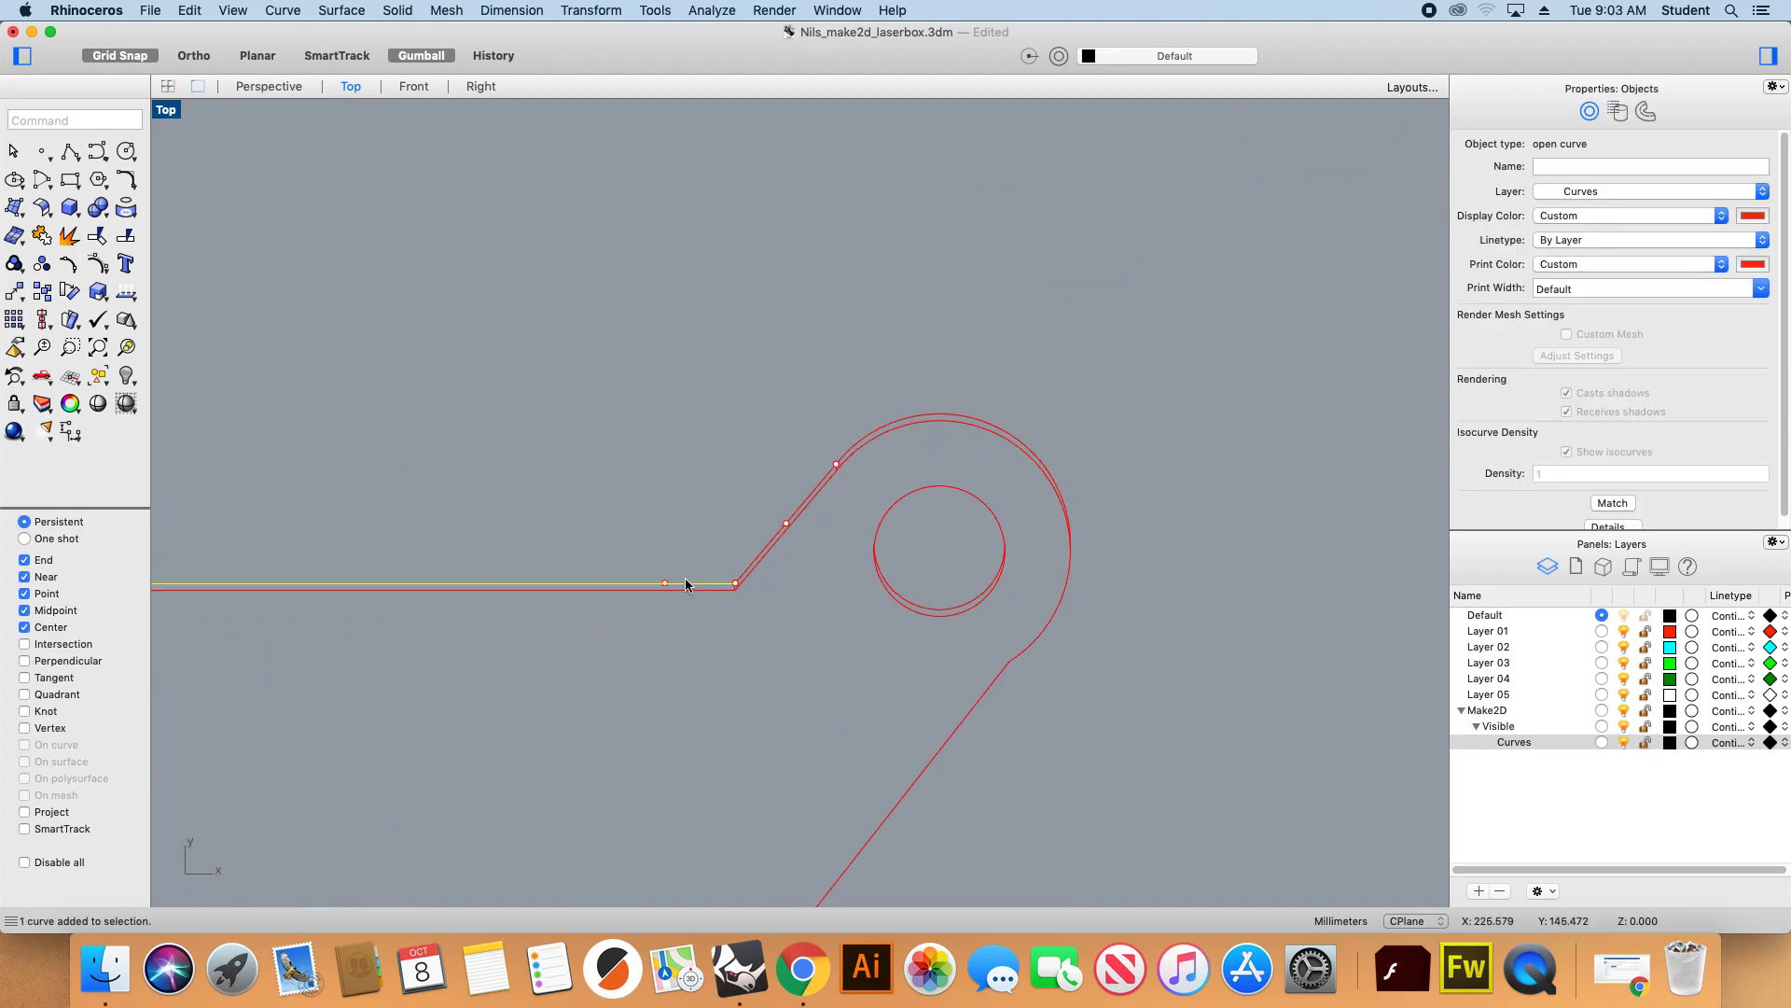
scroll(504, 569, up, 4)
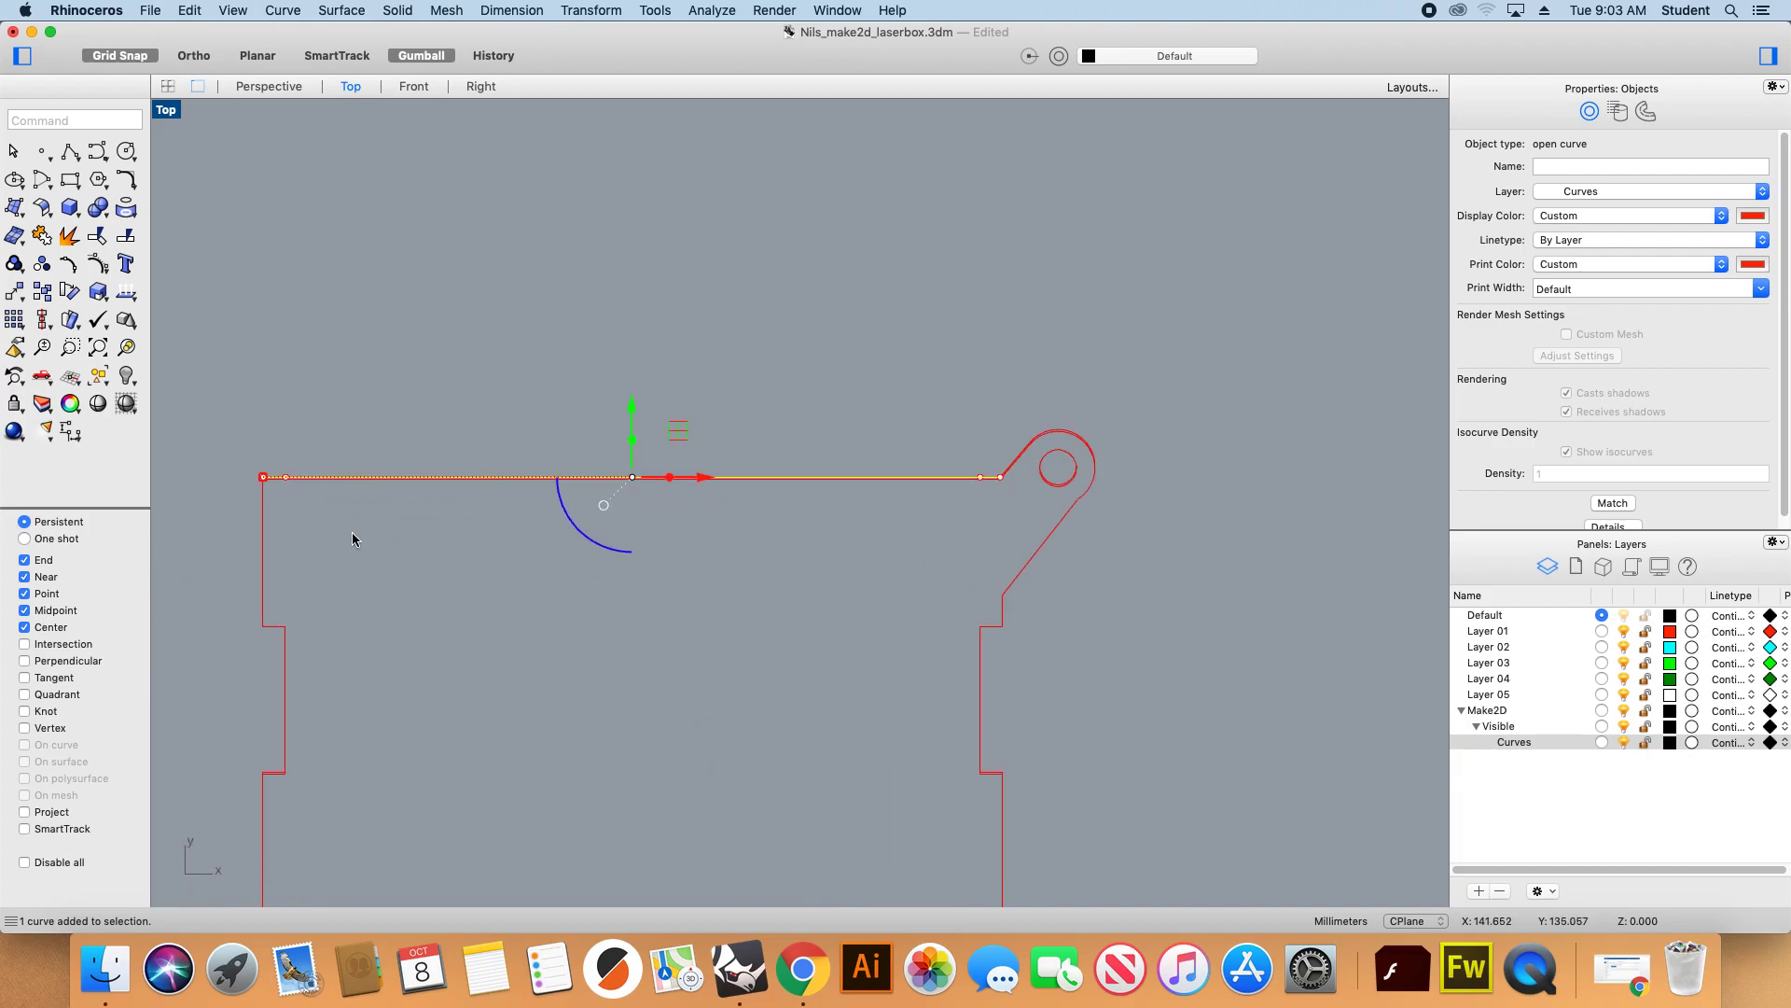
click(245, 480)
scroll(401, 453, down, 4)
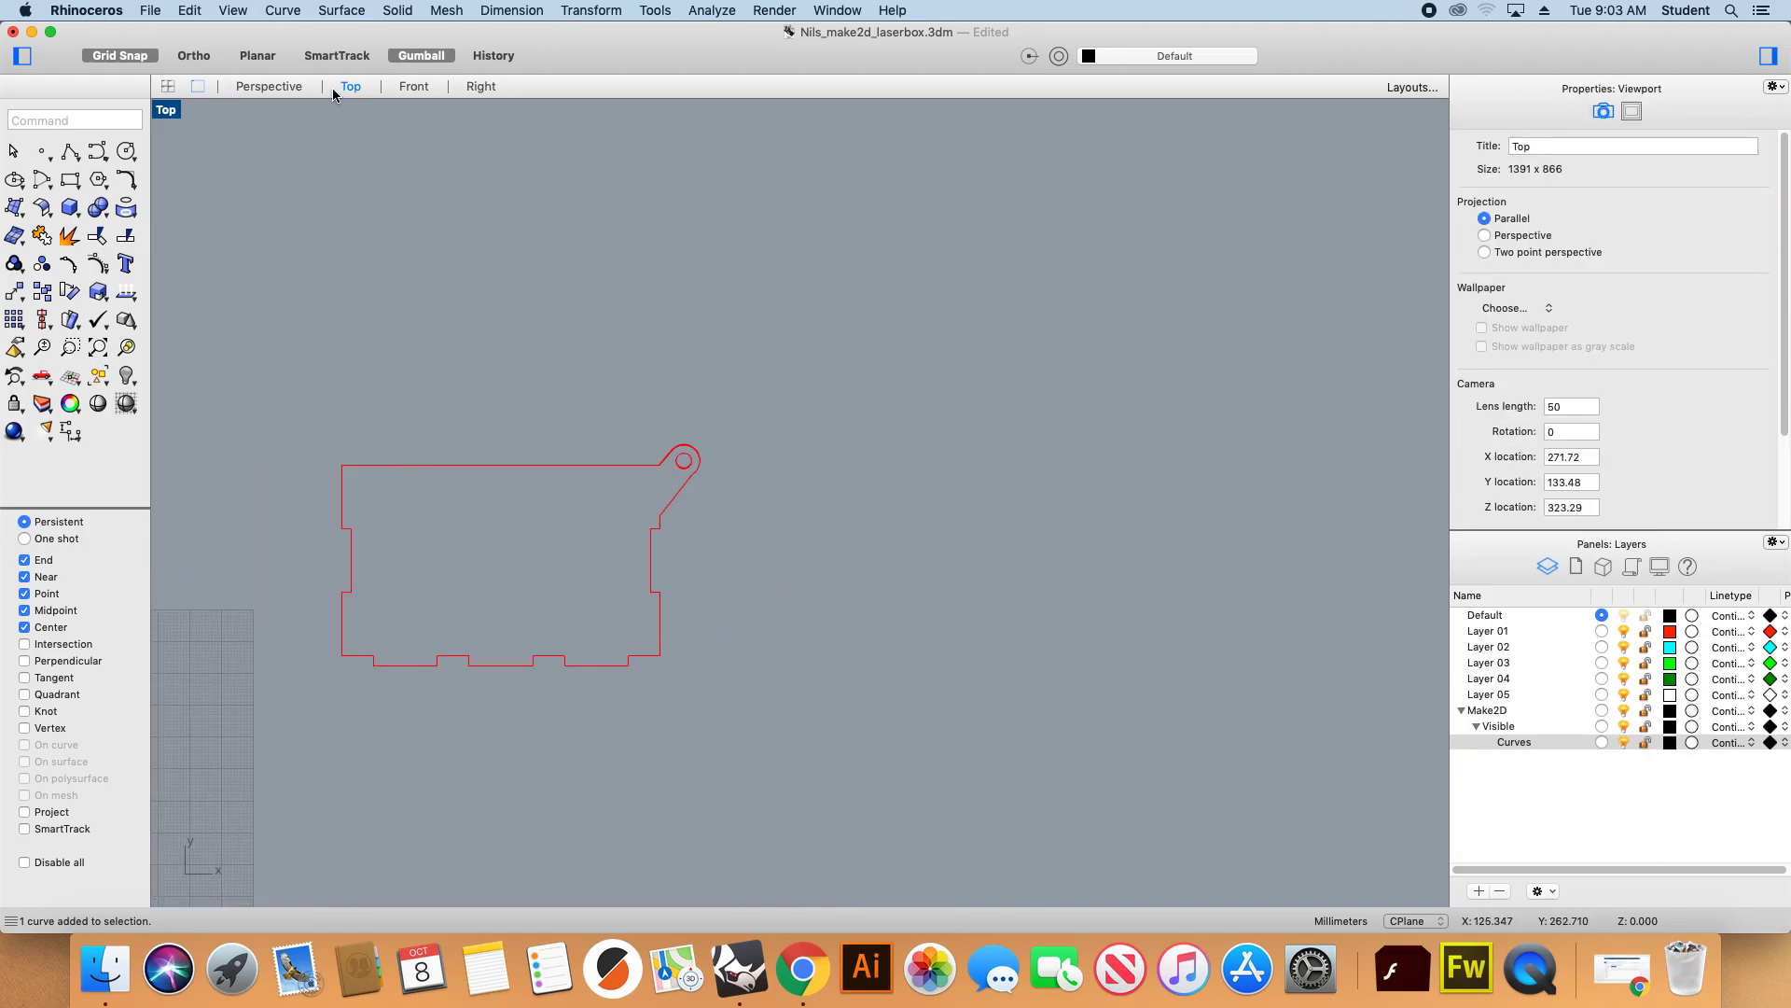
Compare the hinge tab and hole edges of the tilted 3D panel with the matching curves in its 2D drawing.
scroll(640, 241, down, 6)
scroll(591, 553, up, 15)
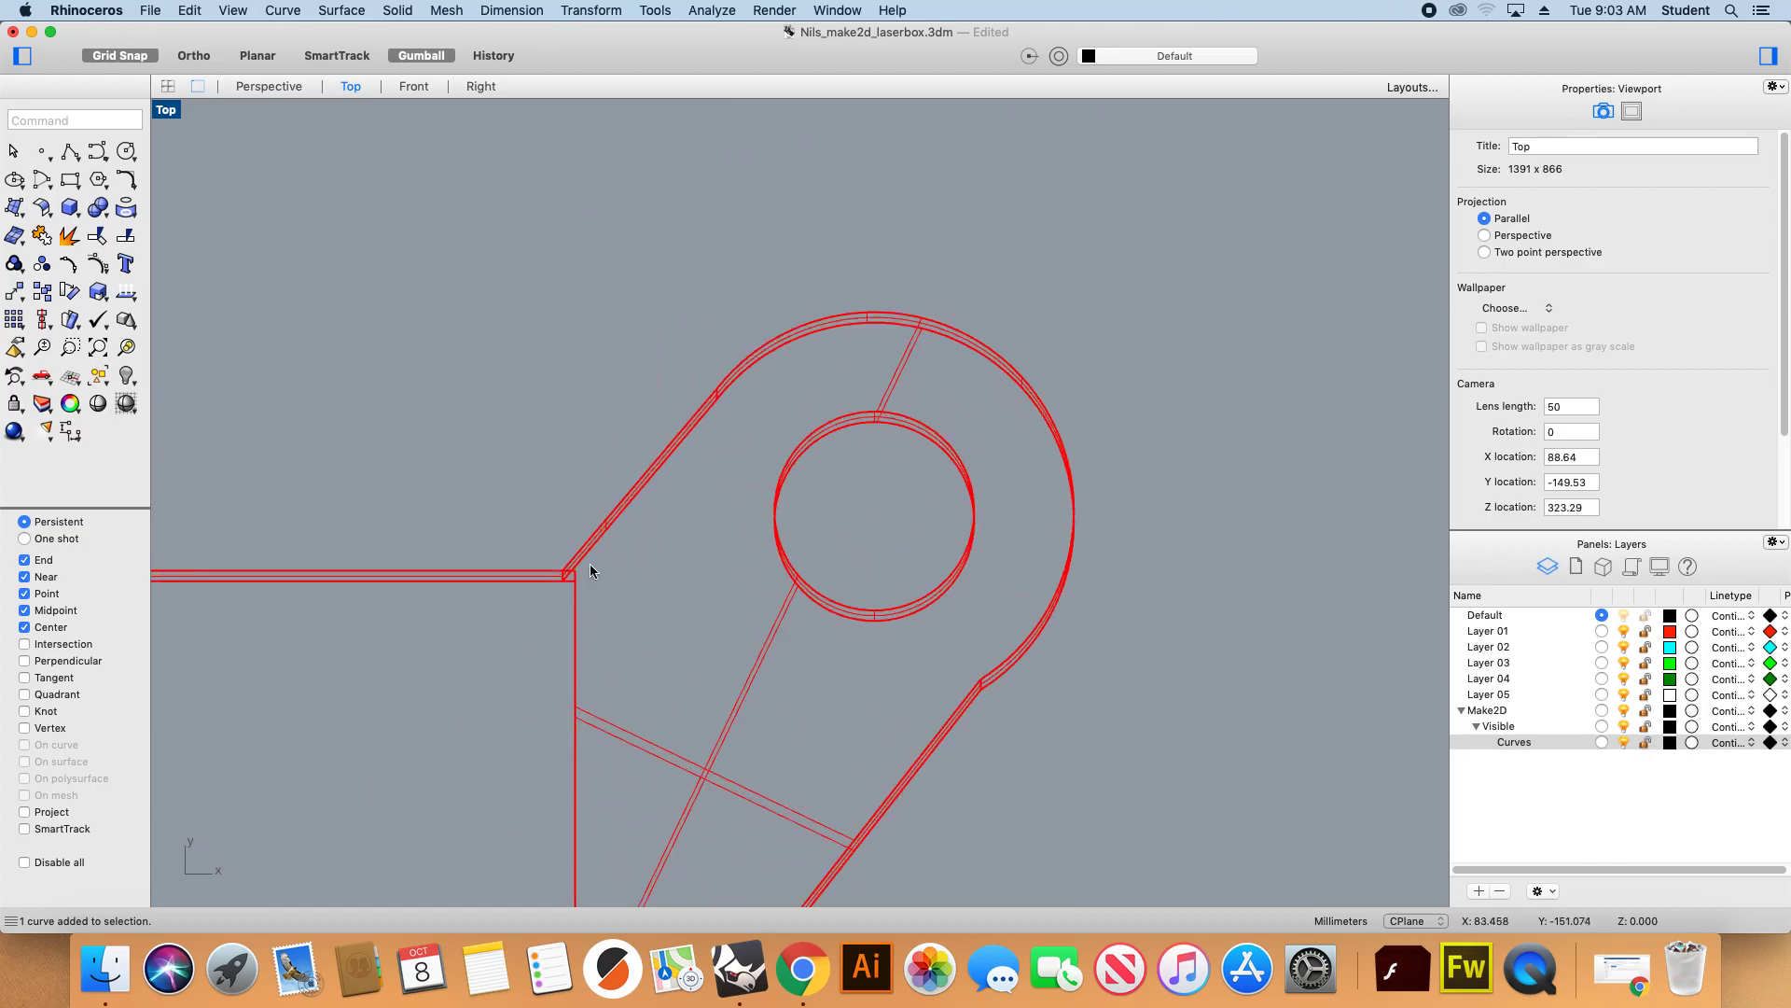
click(546, 587)
click(700, 552)
scroll(681, 552, down, 6)
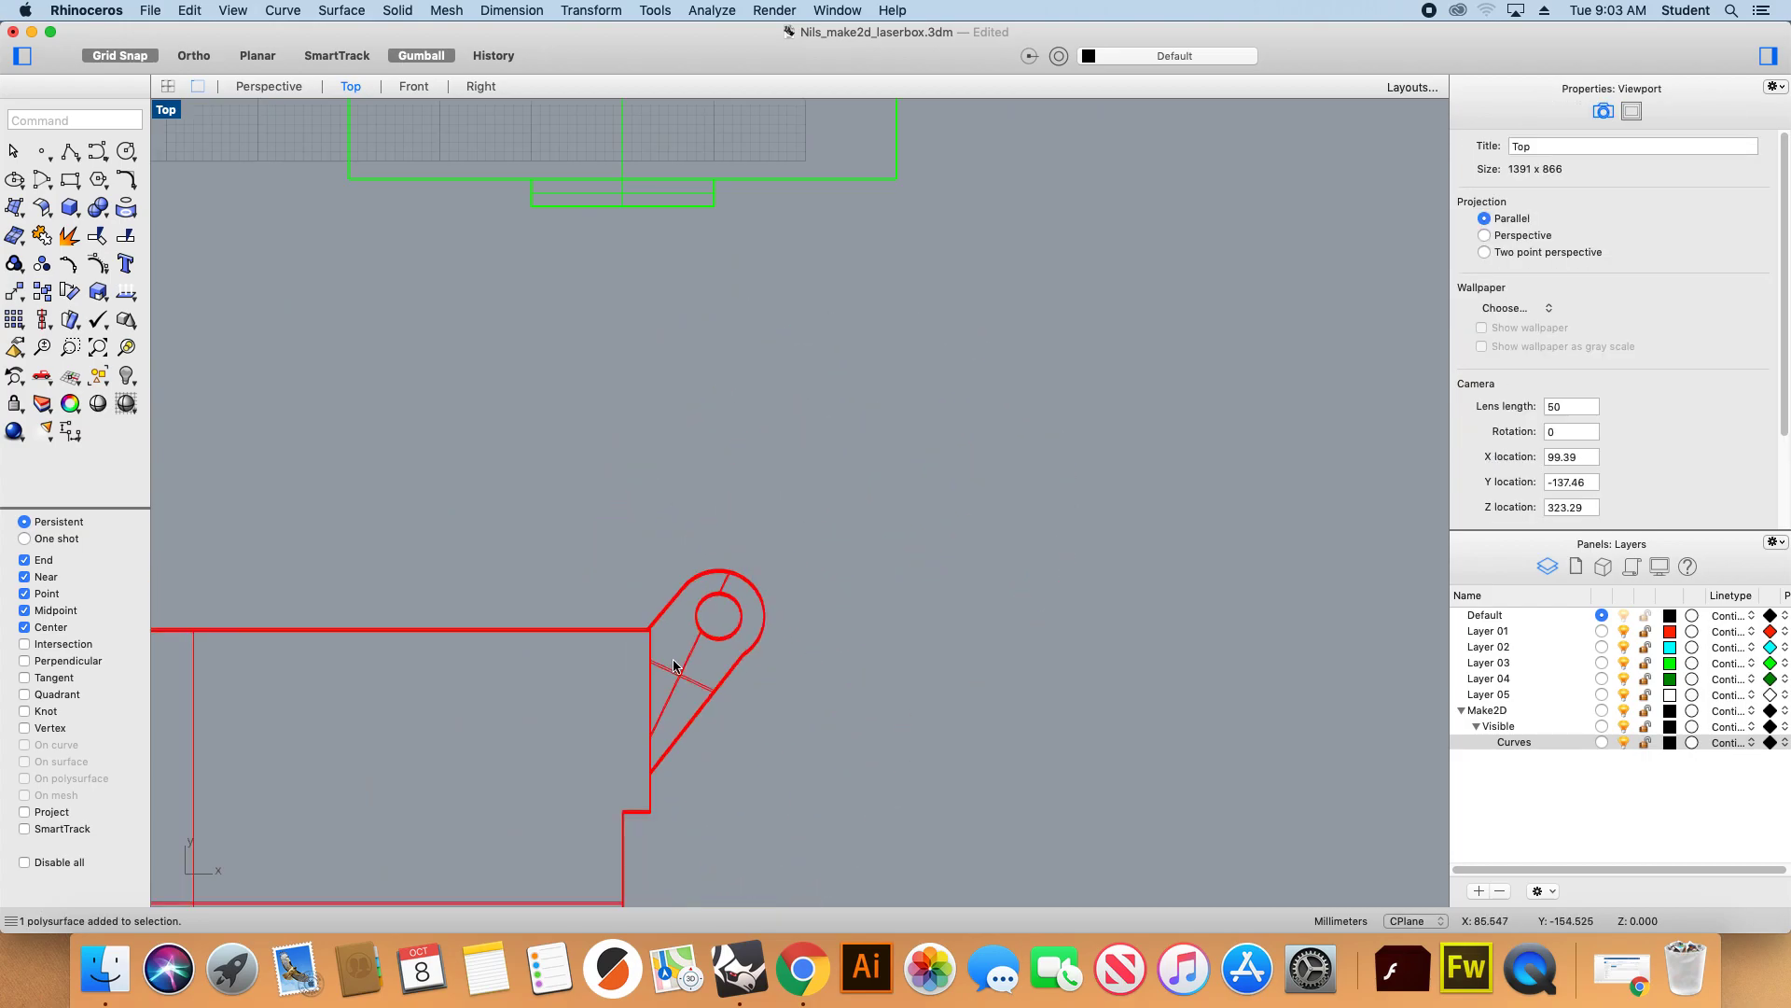
scroll(662, 557, down, 3)
scroll(807, 486, up, 8)
scroll(919, 497, up, 8)
click(873, 459)
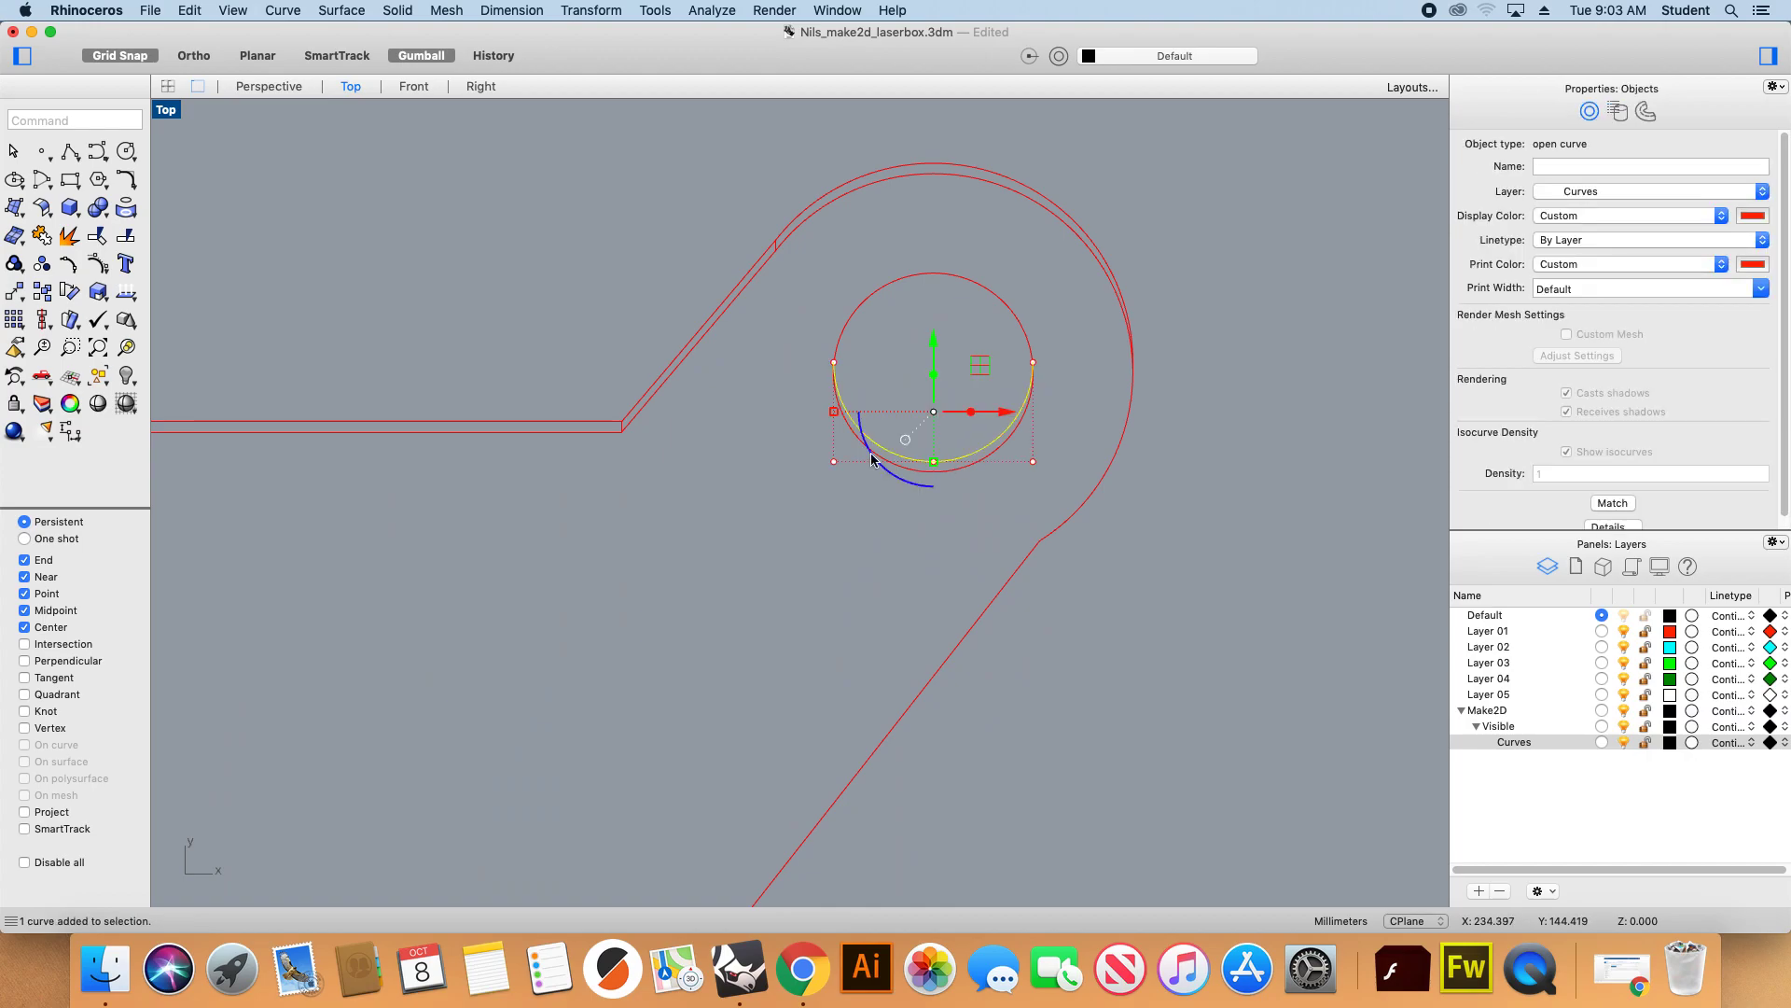
click(794, 355)
scroll(980, 392, down, 6)
scroll(894, 436, up, 4)
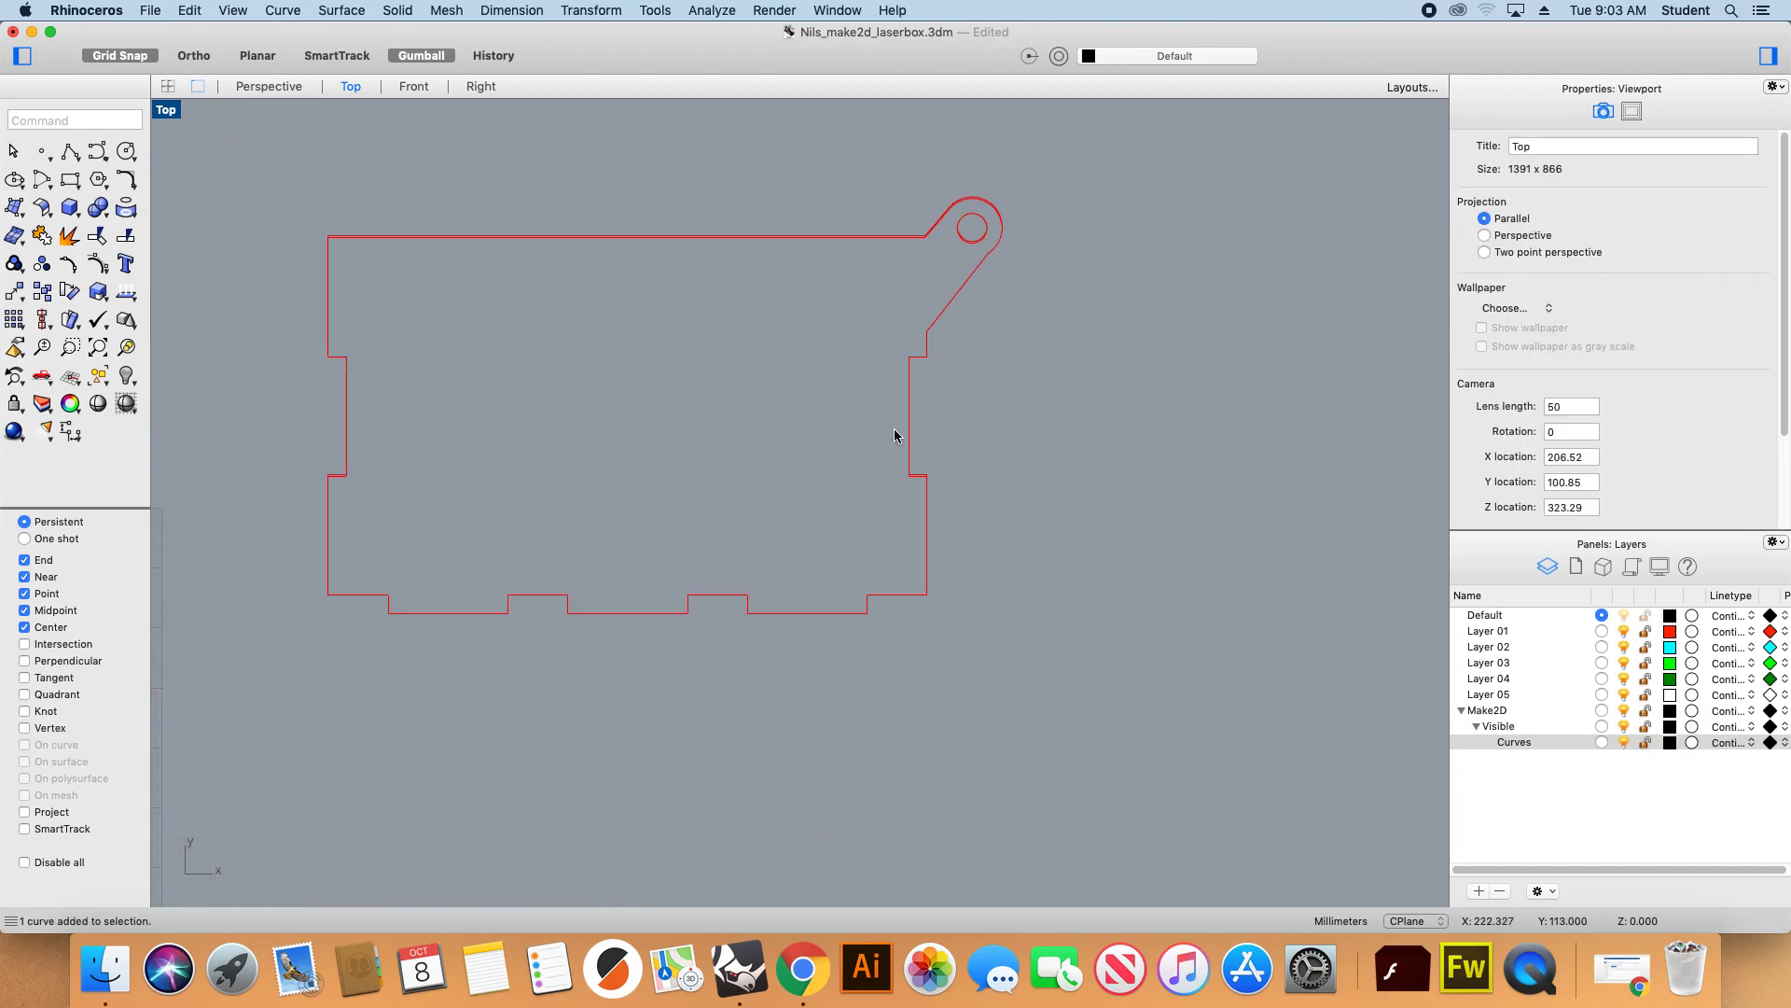
In the Perspective view, undo the tilted panel's Make2D drawing and the panel's rotation.
scroll(977, 512, down, 5)
scroll(694, 456, up, 3)
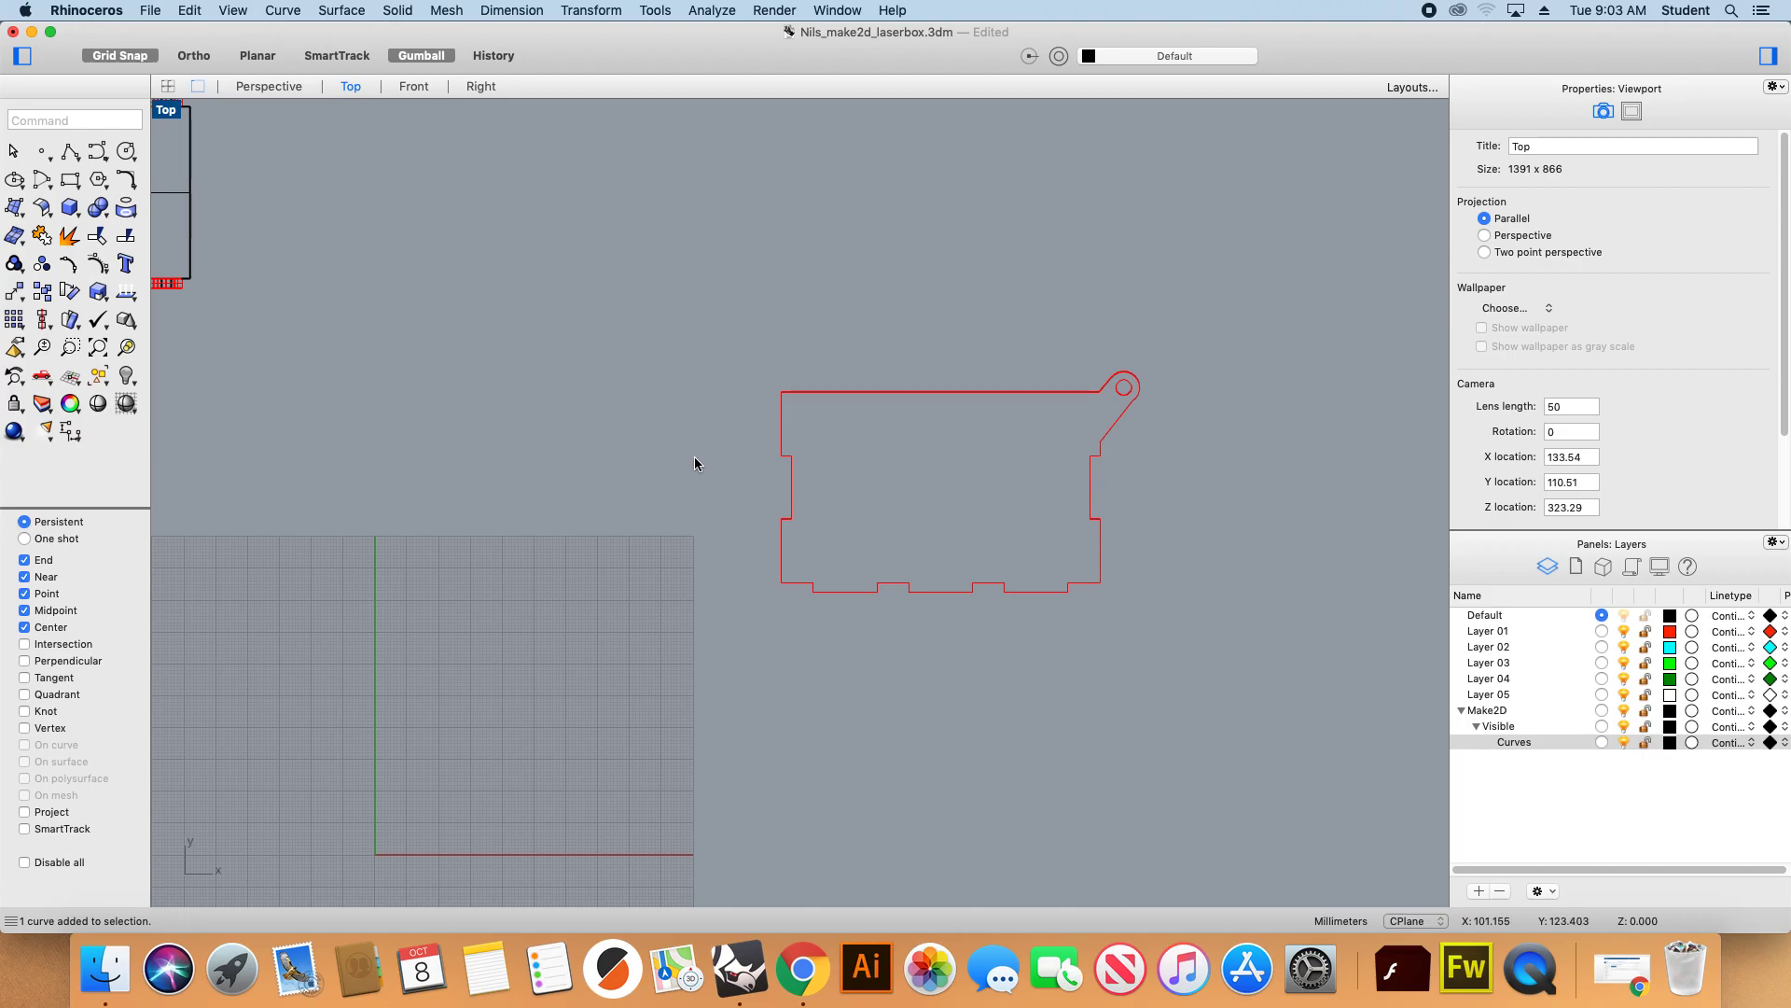
scroll(656, 659, down, 6)
click(268, 86)
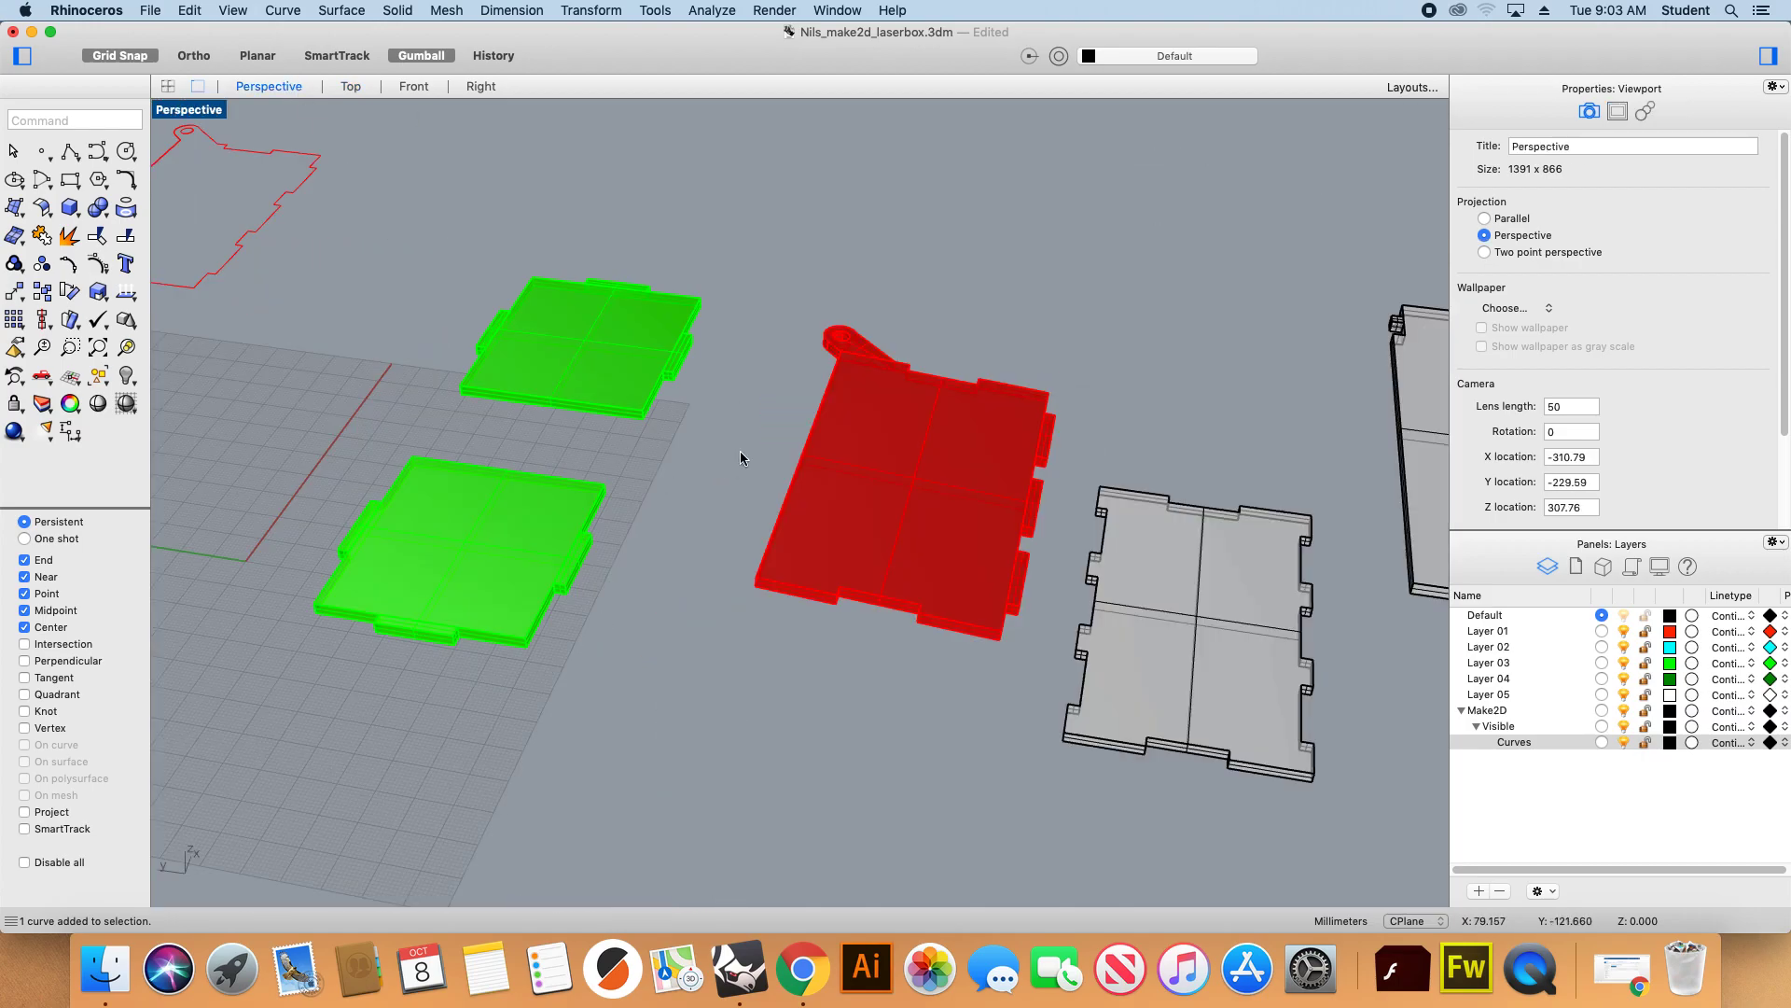
scroll(741, 451, down, 5)
key(super+z)
key(super+z)
key(super+z)
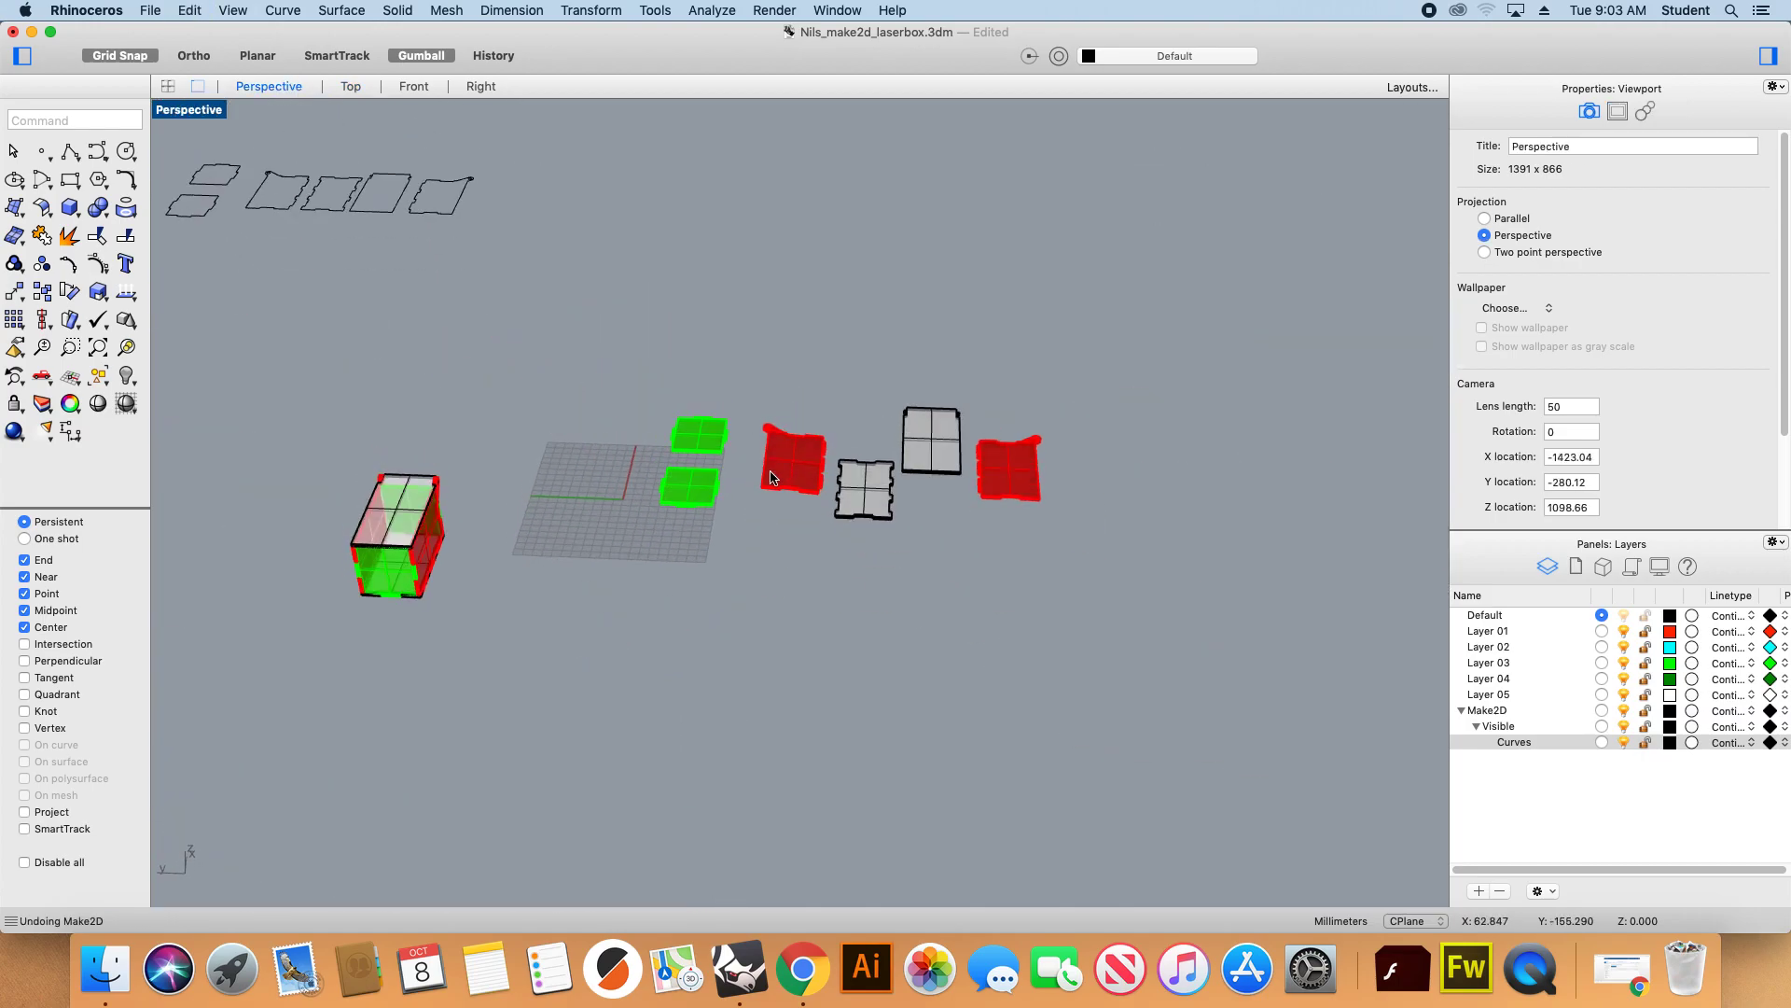
Examine in the Front view whether the red side panel lies flat and parallel to the green end panels.
scroll(759, 468, up, 5)
right_drag(759, 467, 774, 432)
click(413, 86)
scroll(467, 142, down, 5)
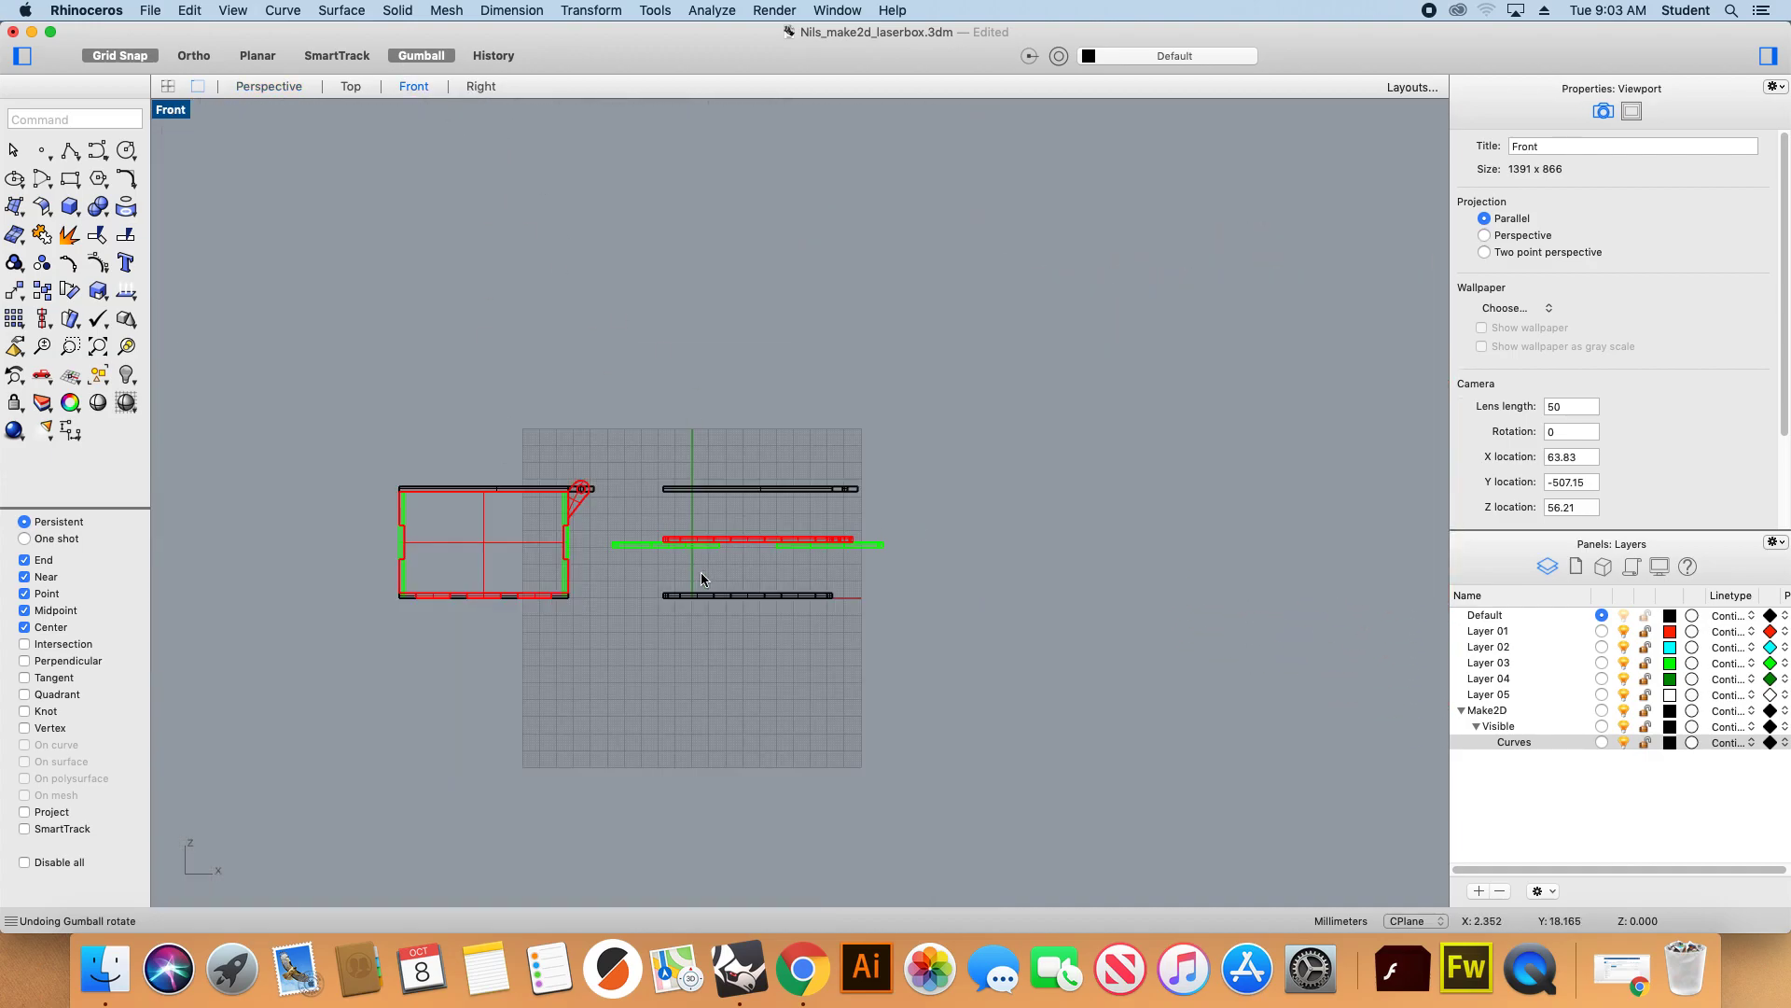
scroll(696, 573, up, 8)
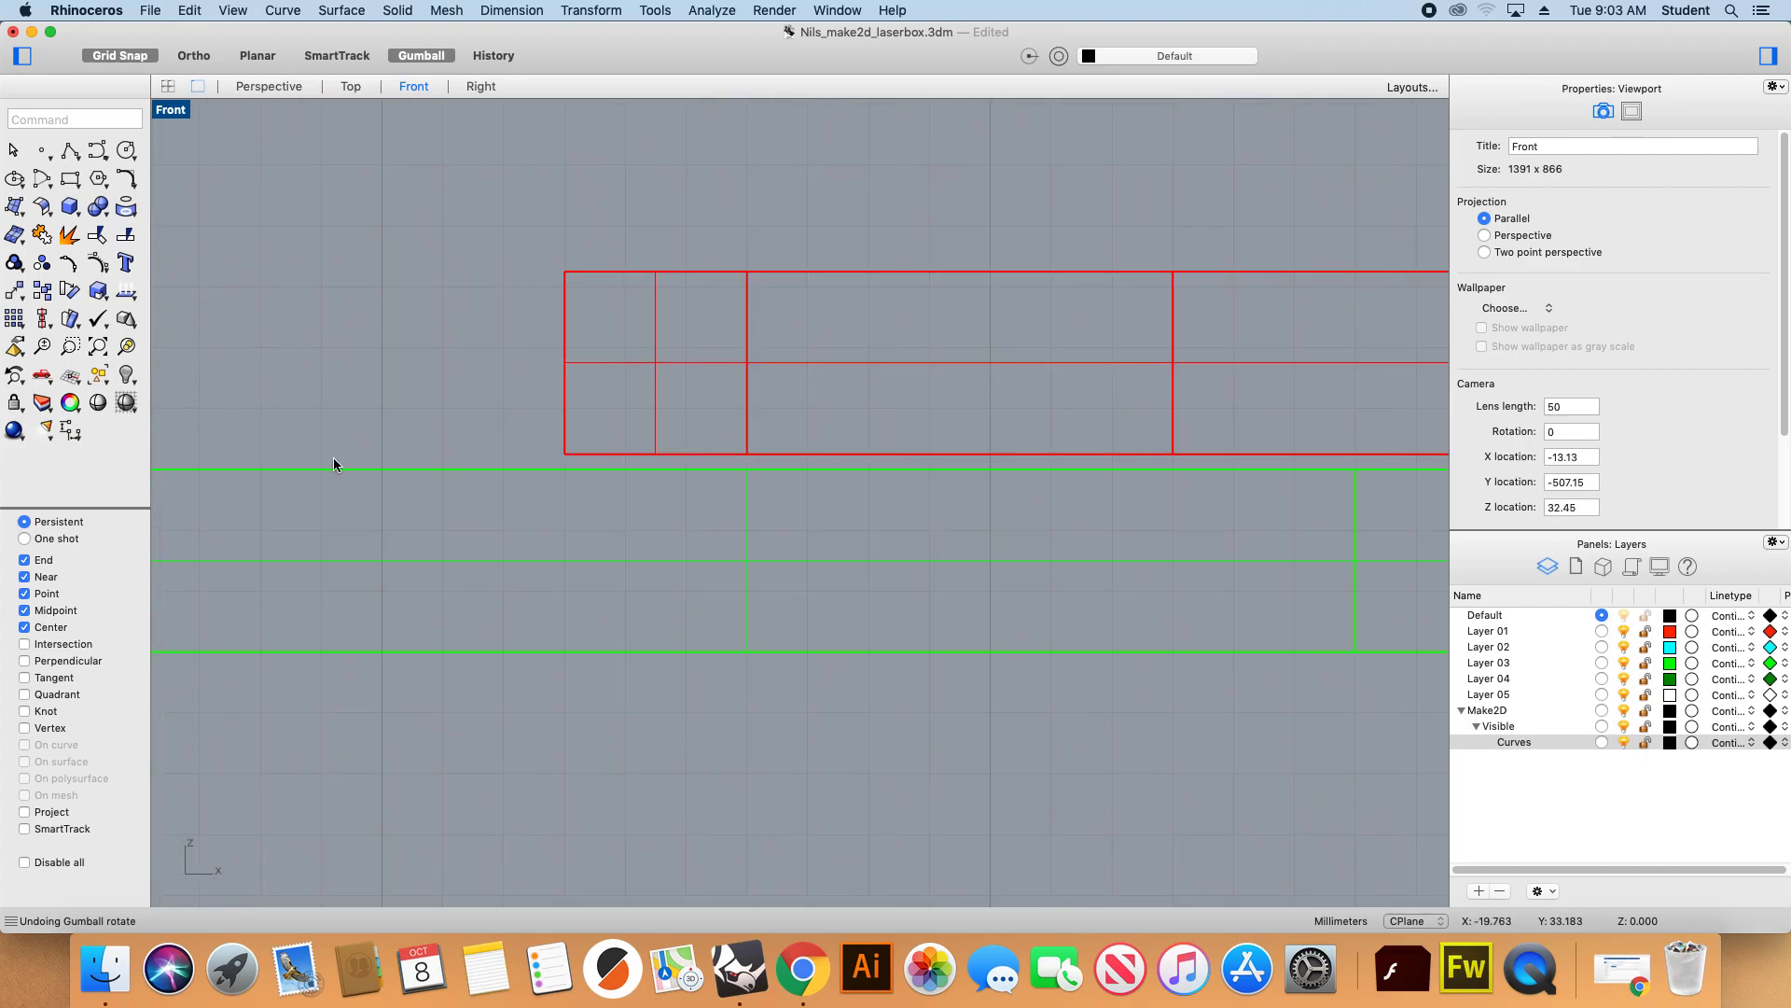
scroll(544, 418, down, 5)
scroll(474, 381, up, 2)
scroll(474, 381, down, 4)
scroll(474, 381, up, 4)
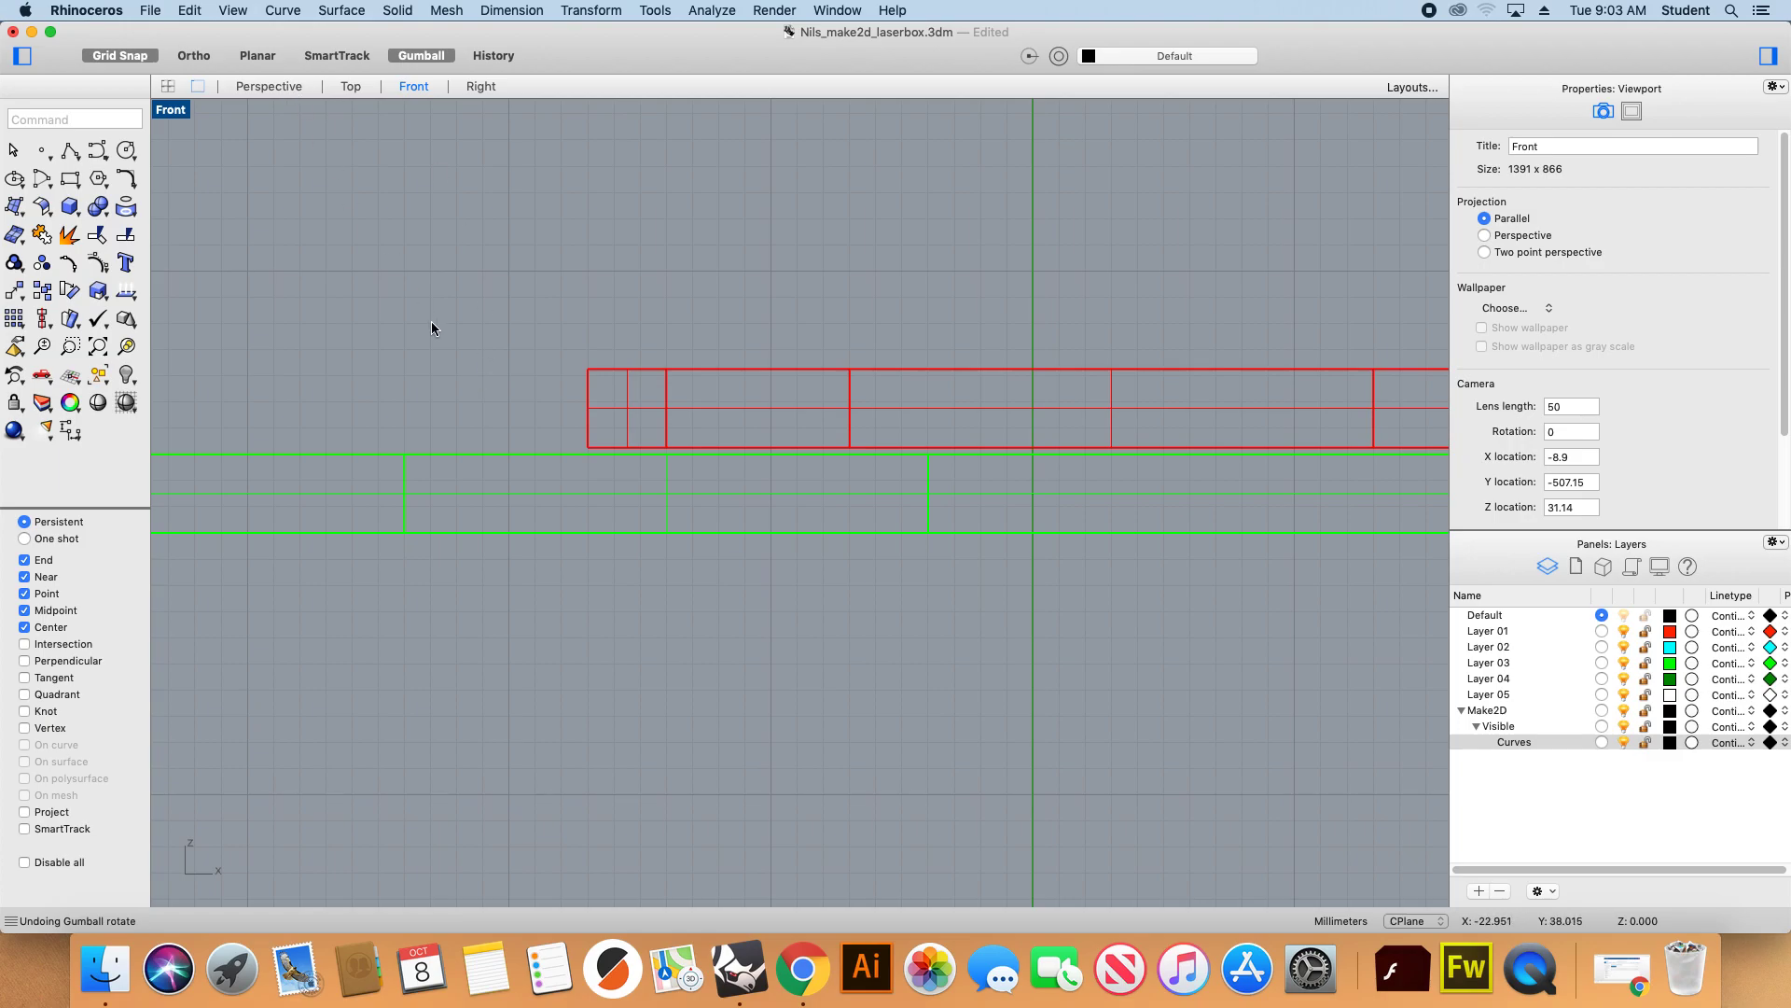
Measure the angle between the red side panel's vertical end edge and its bottom edge, and read it in the command history.
text(angle)
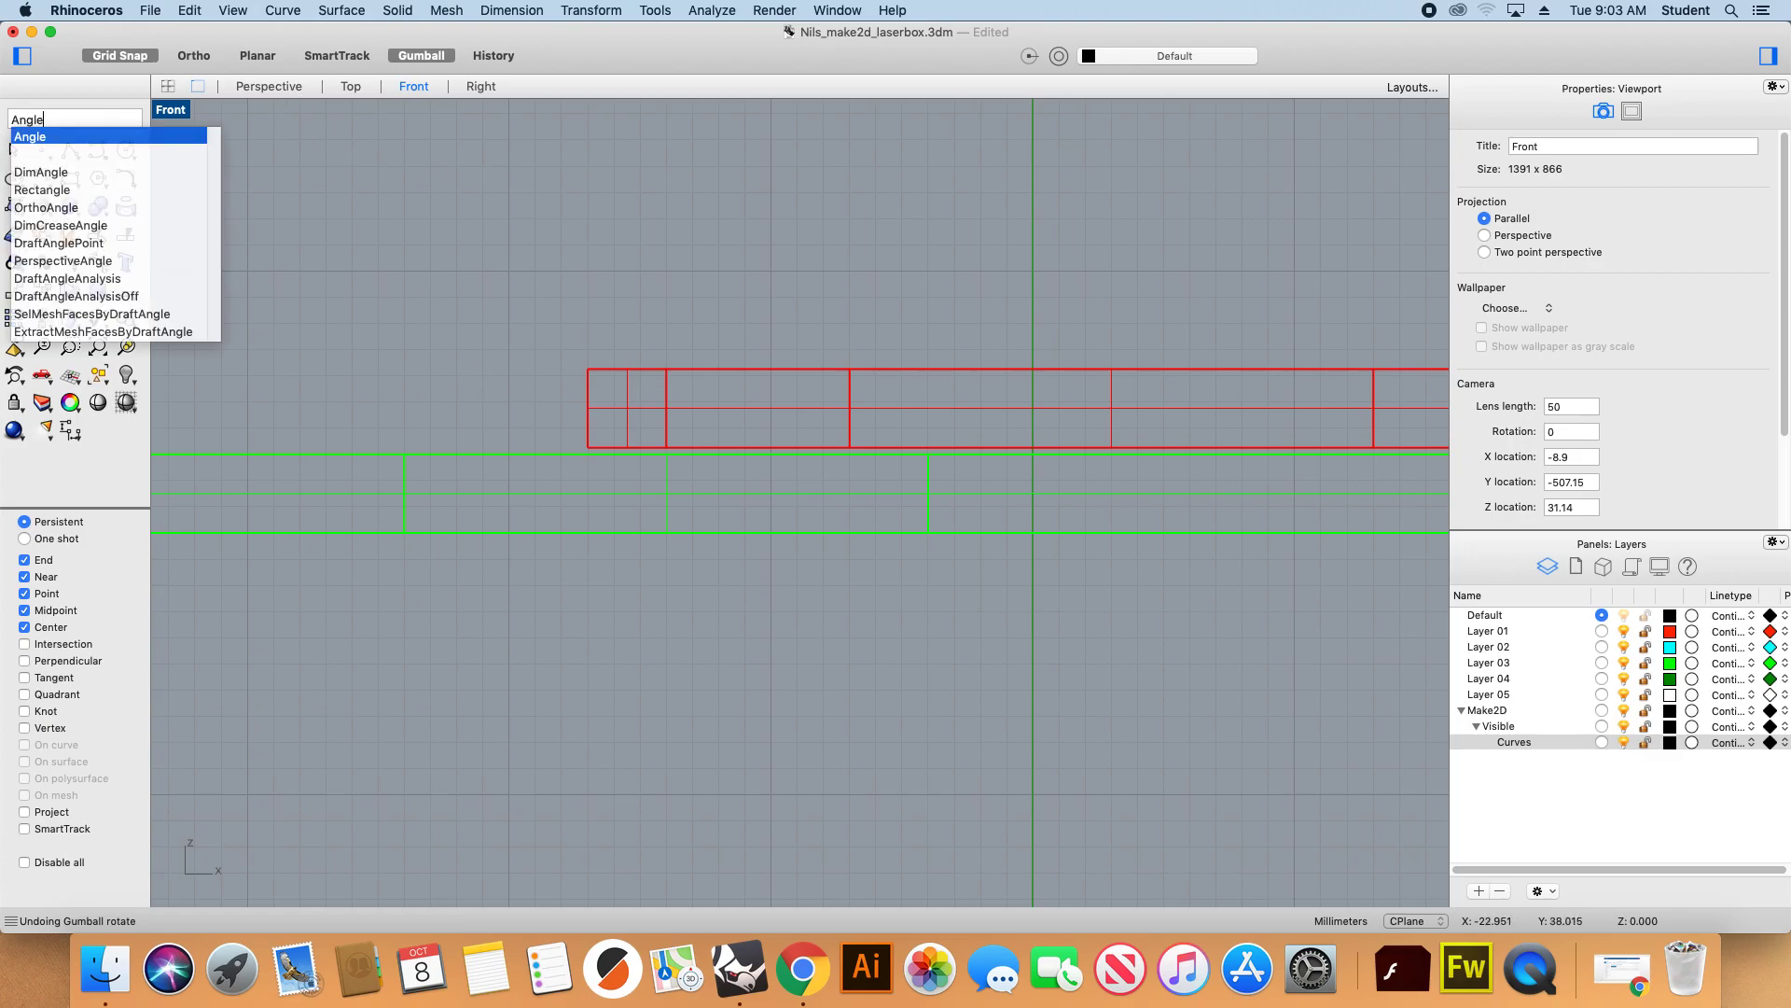
key(Return)
click(587, 449)
click(577, 370)
click(588, 449)
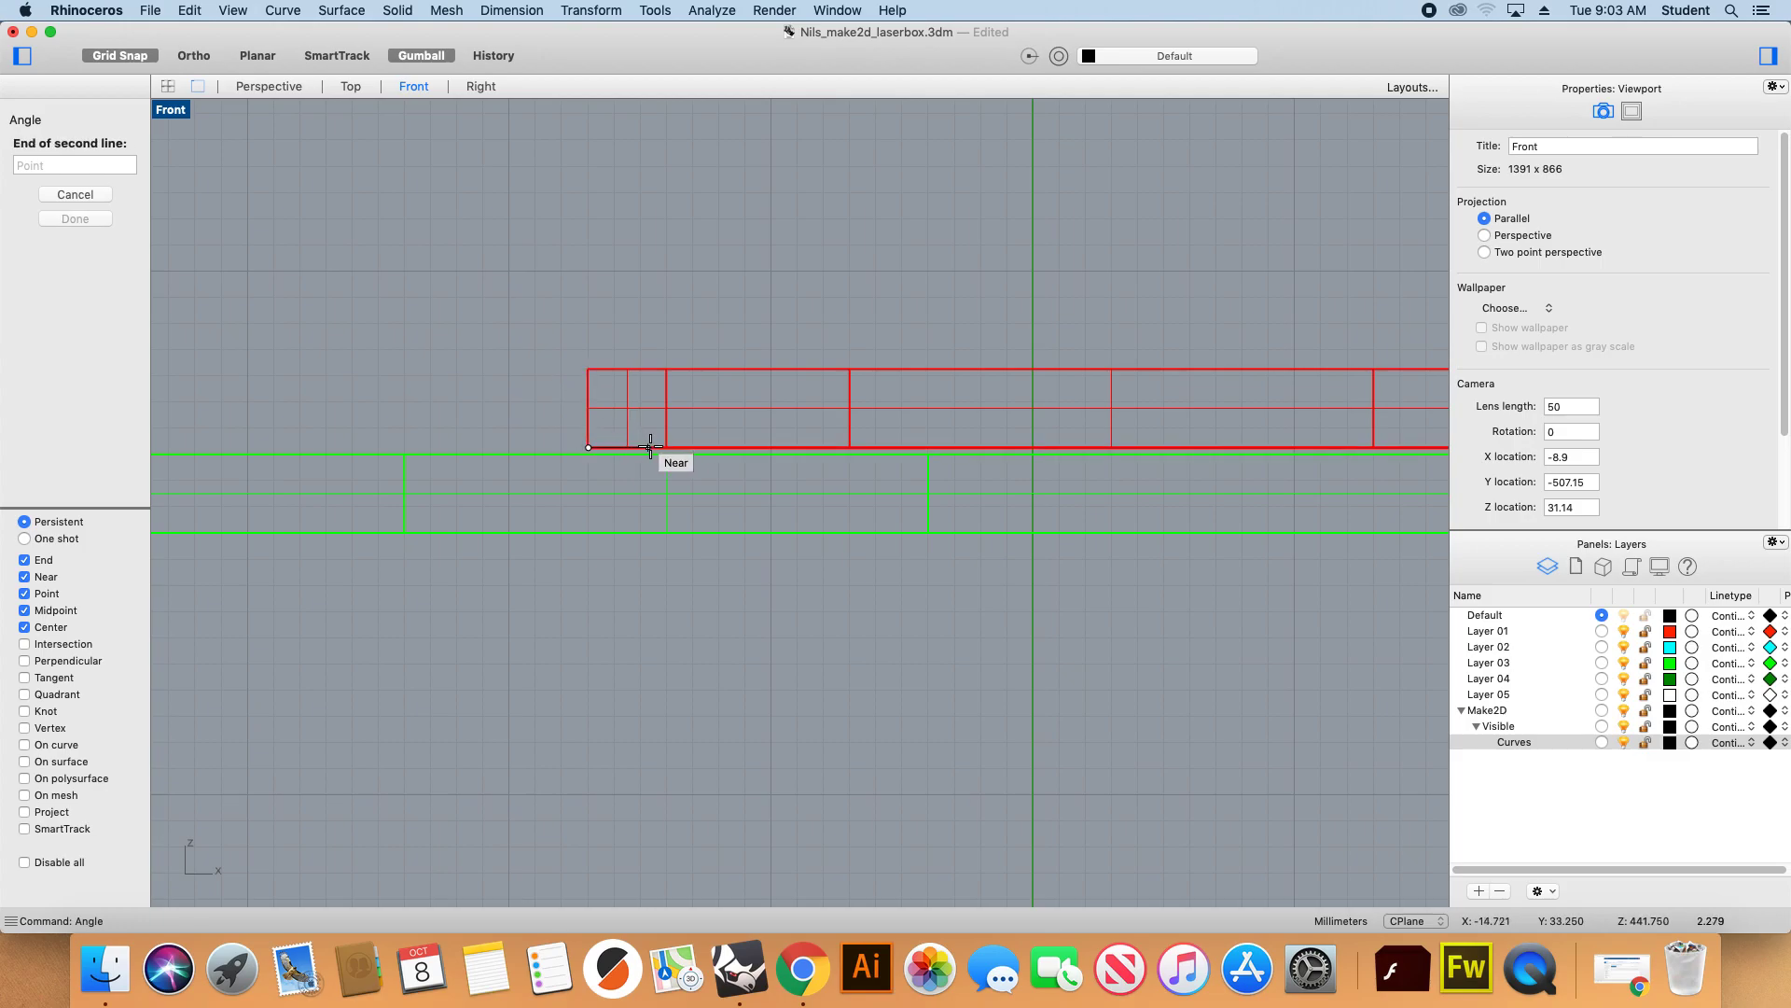
click(663, 449)
click(21, 922)
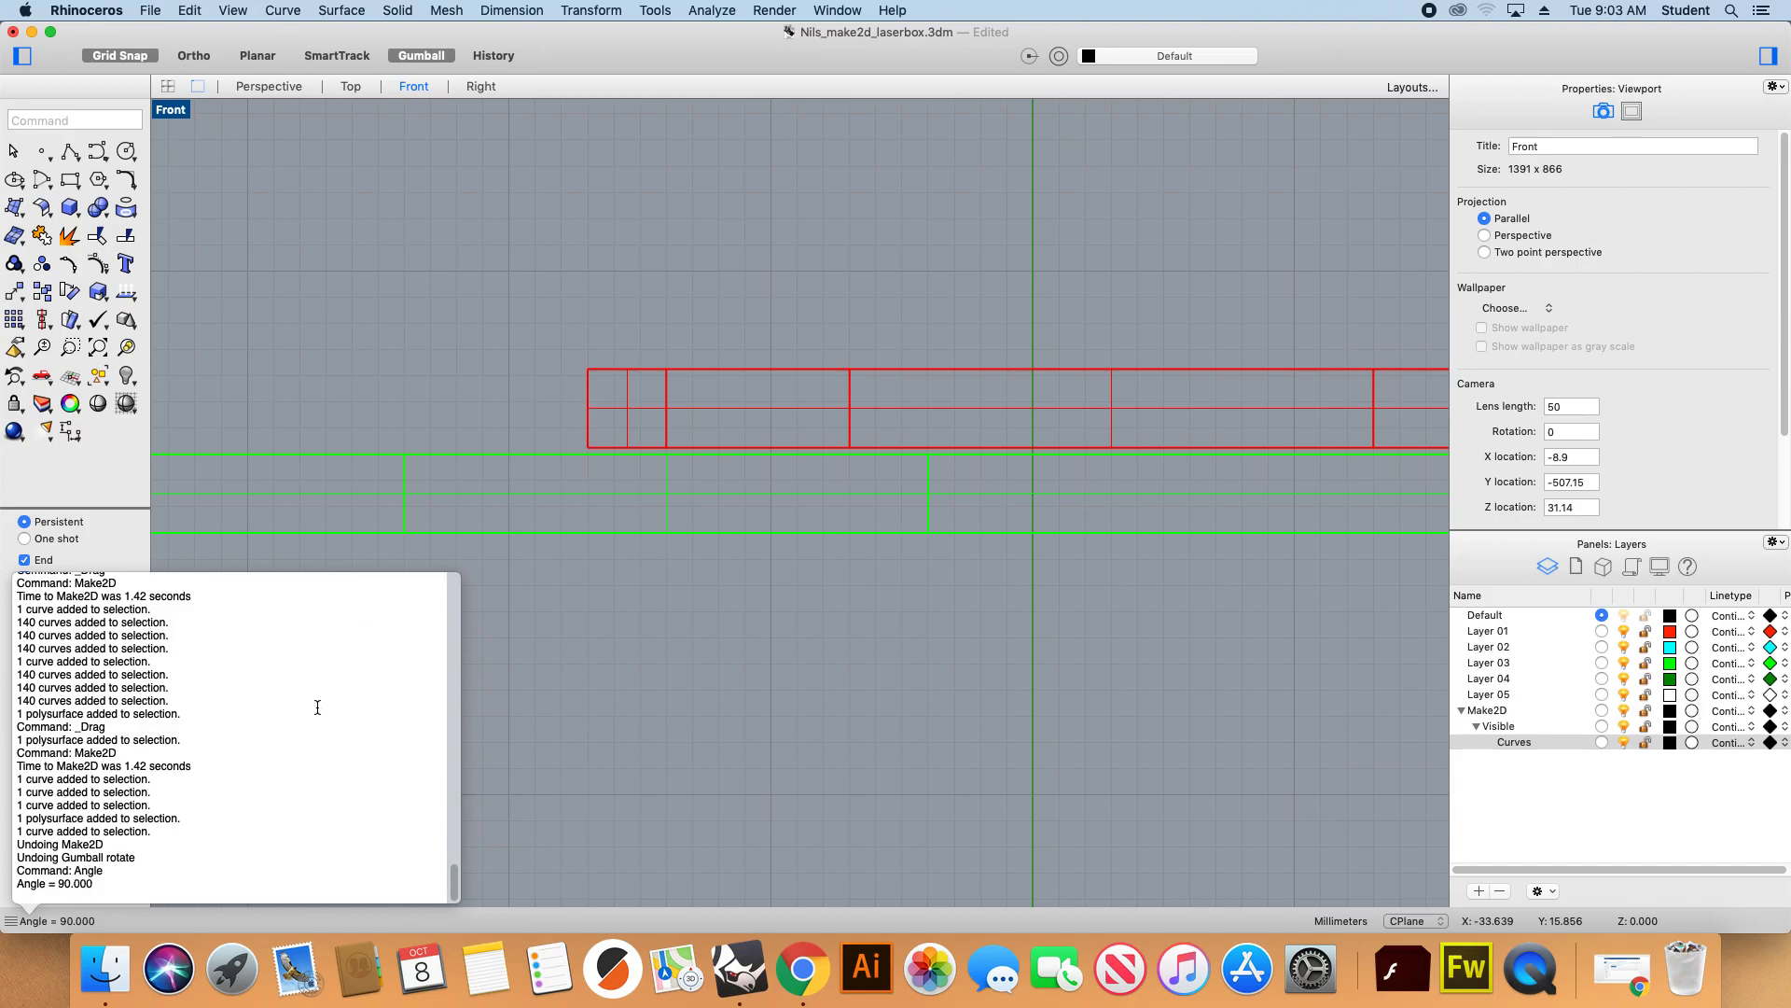
click(567, 615)
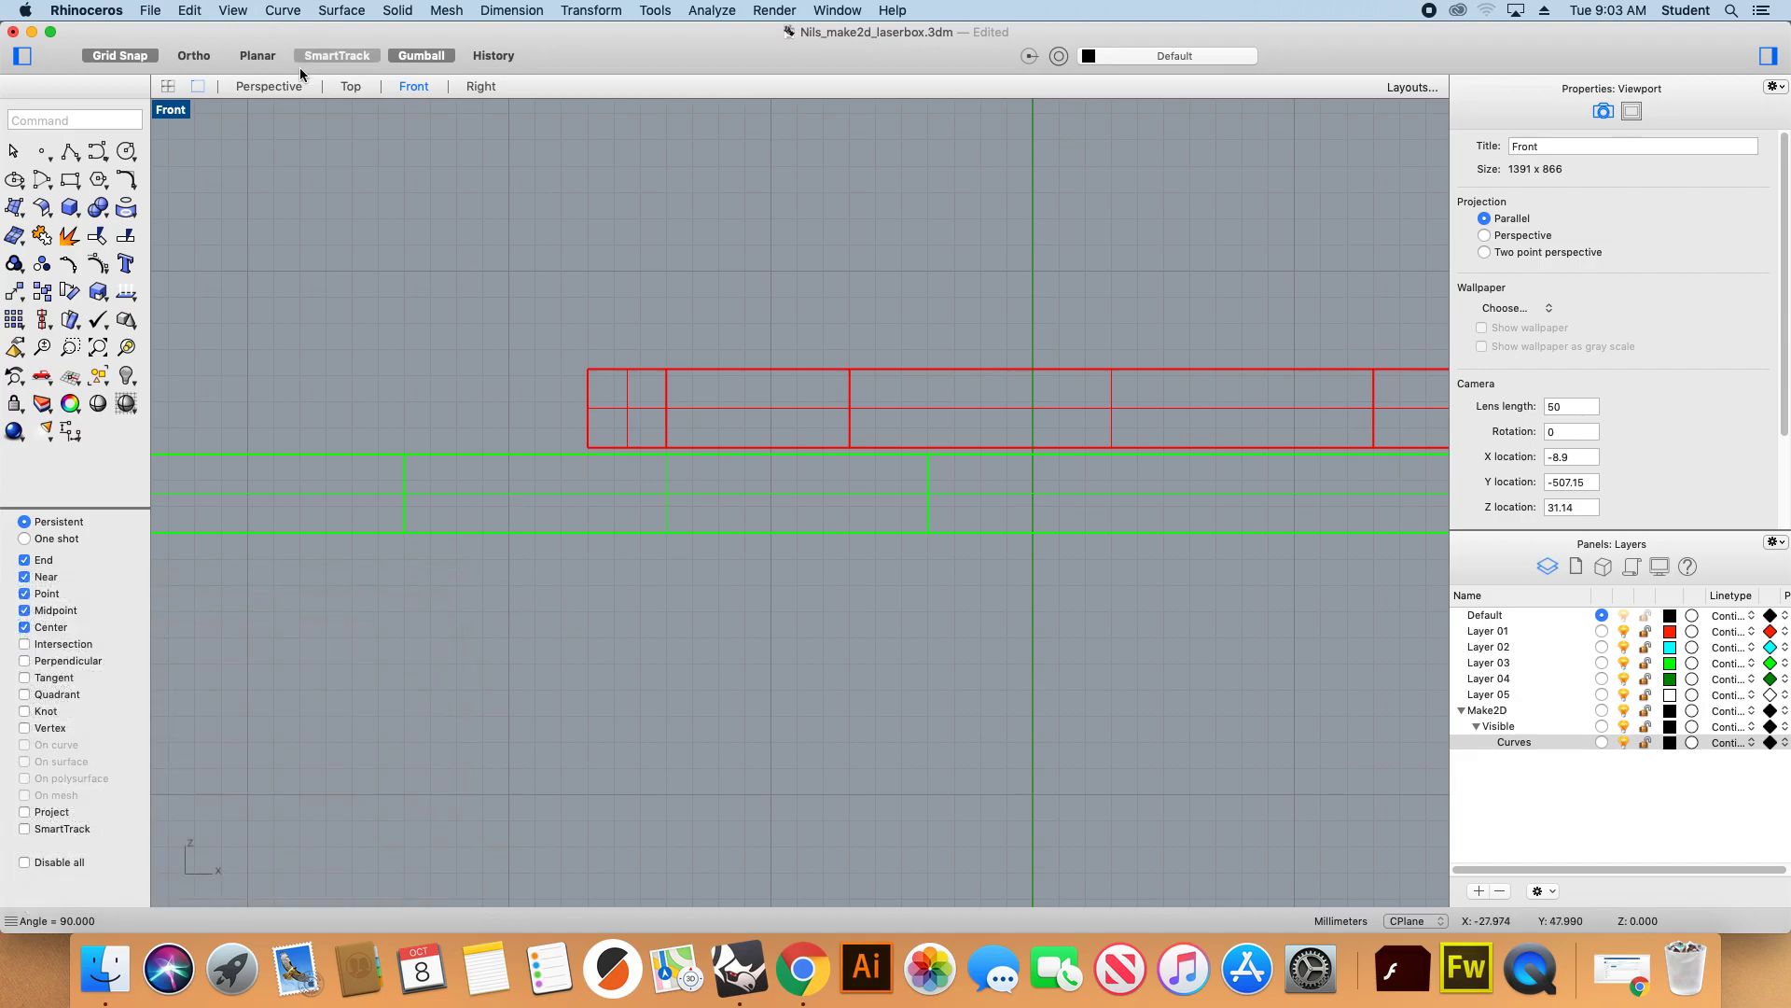
In the Top view, move the complete 2D panel drawing closer to the origin and the flat 3D panels.
click(356, 87)
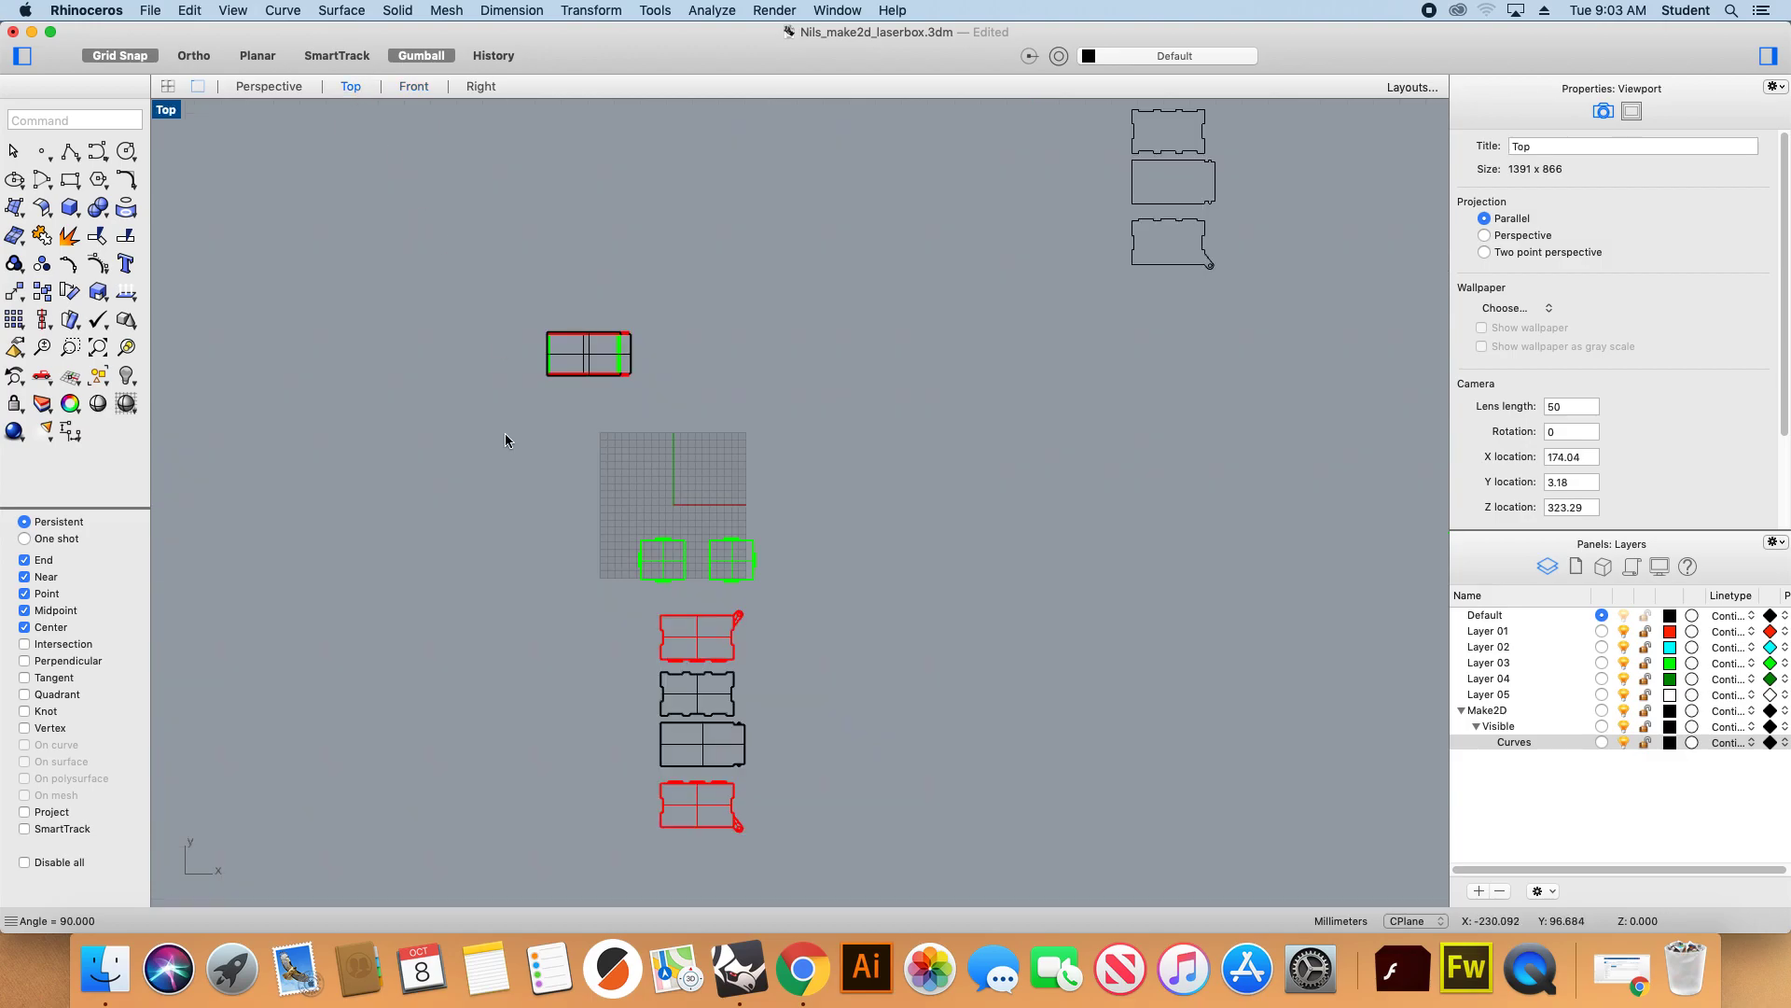
scroll(640, 469, down, 6)
scroll(826, 262, up, 2)
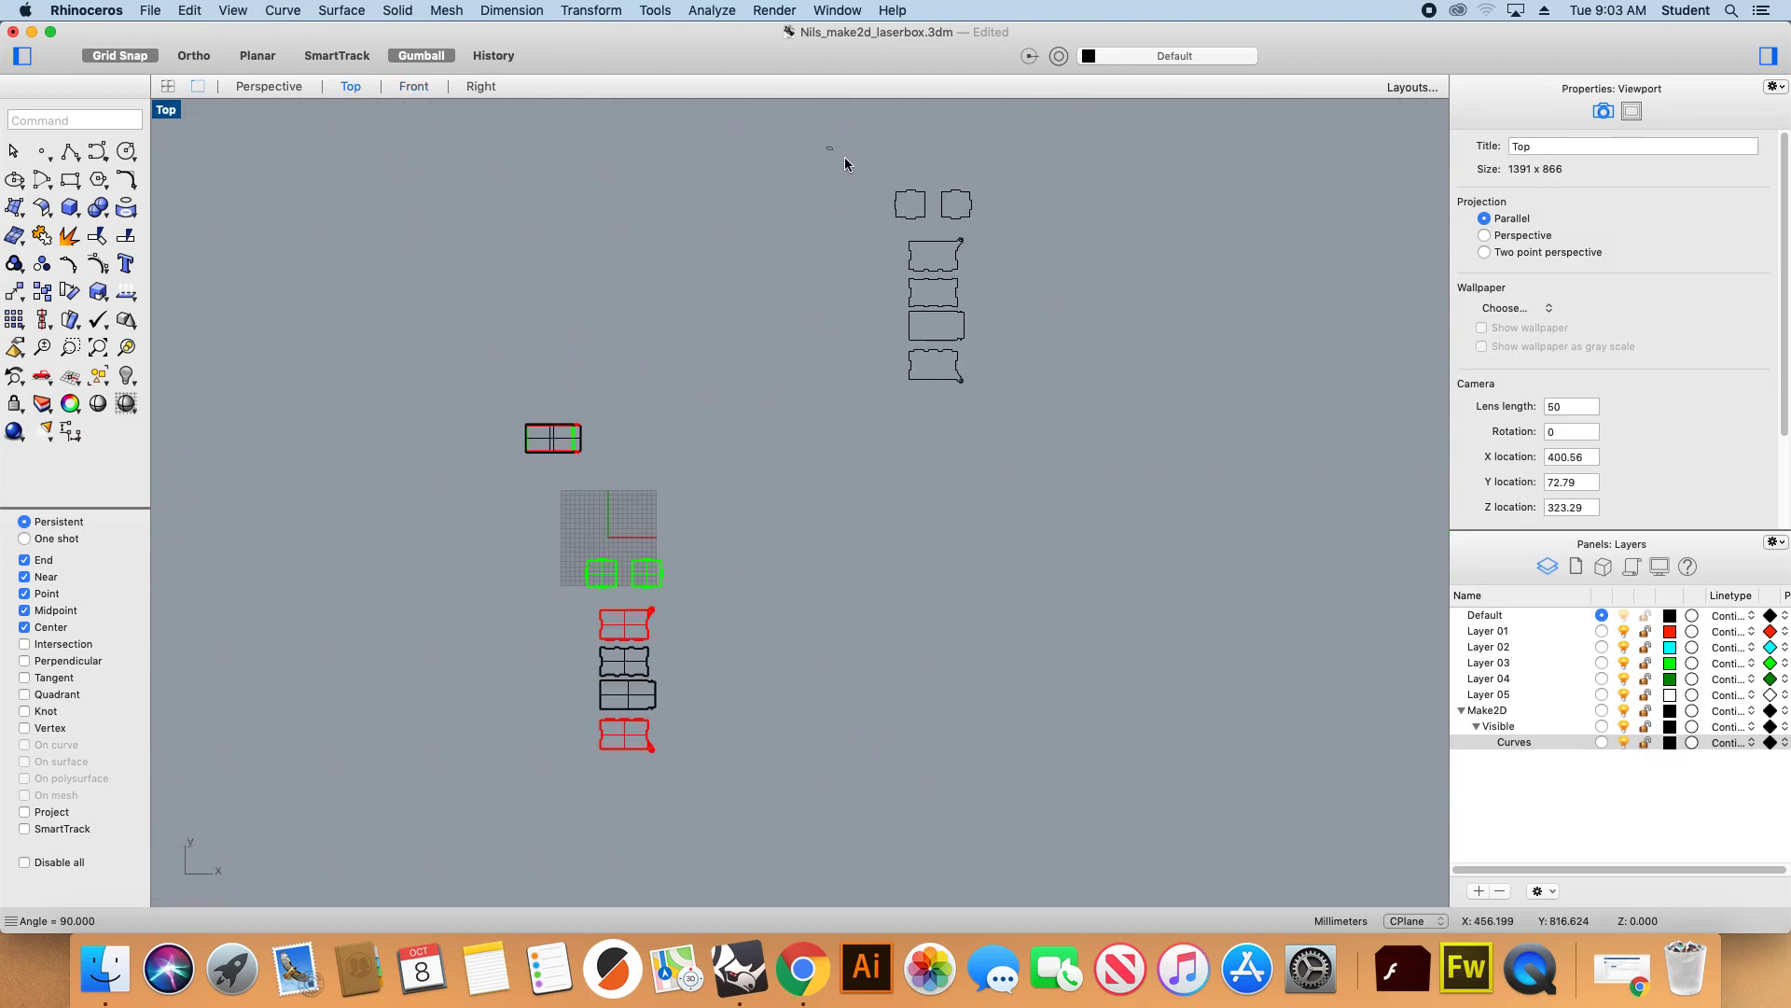
drag(843, 164, 991, 396)
drag(971, 245, 843, 430)
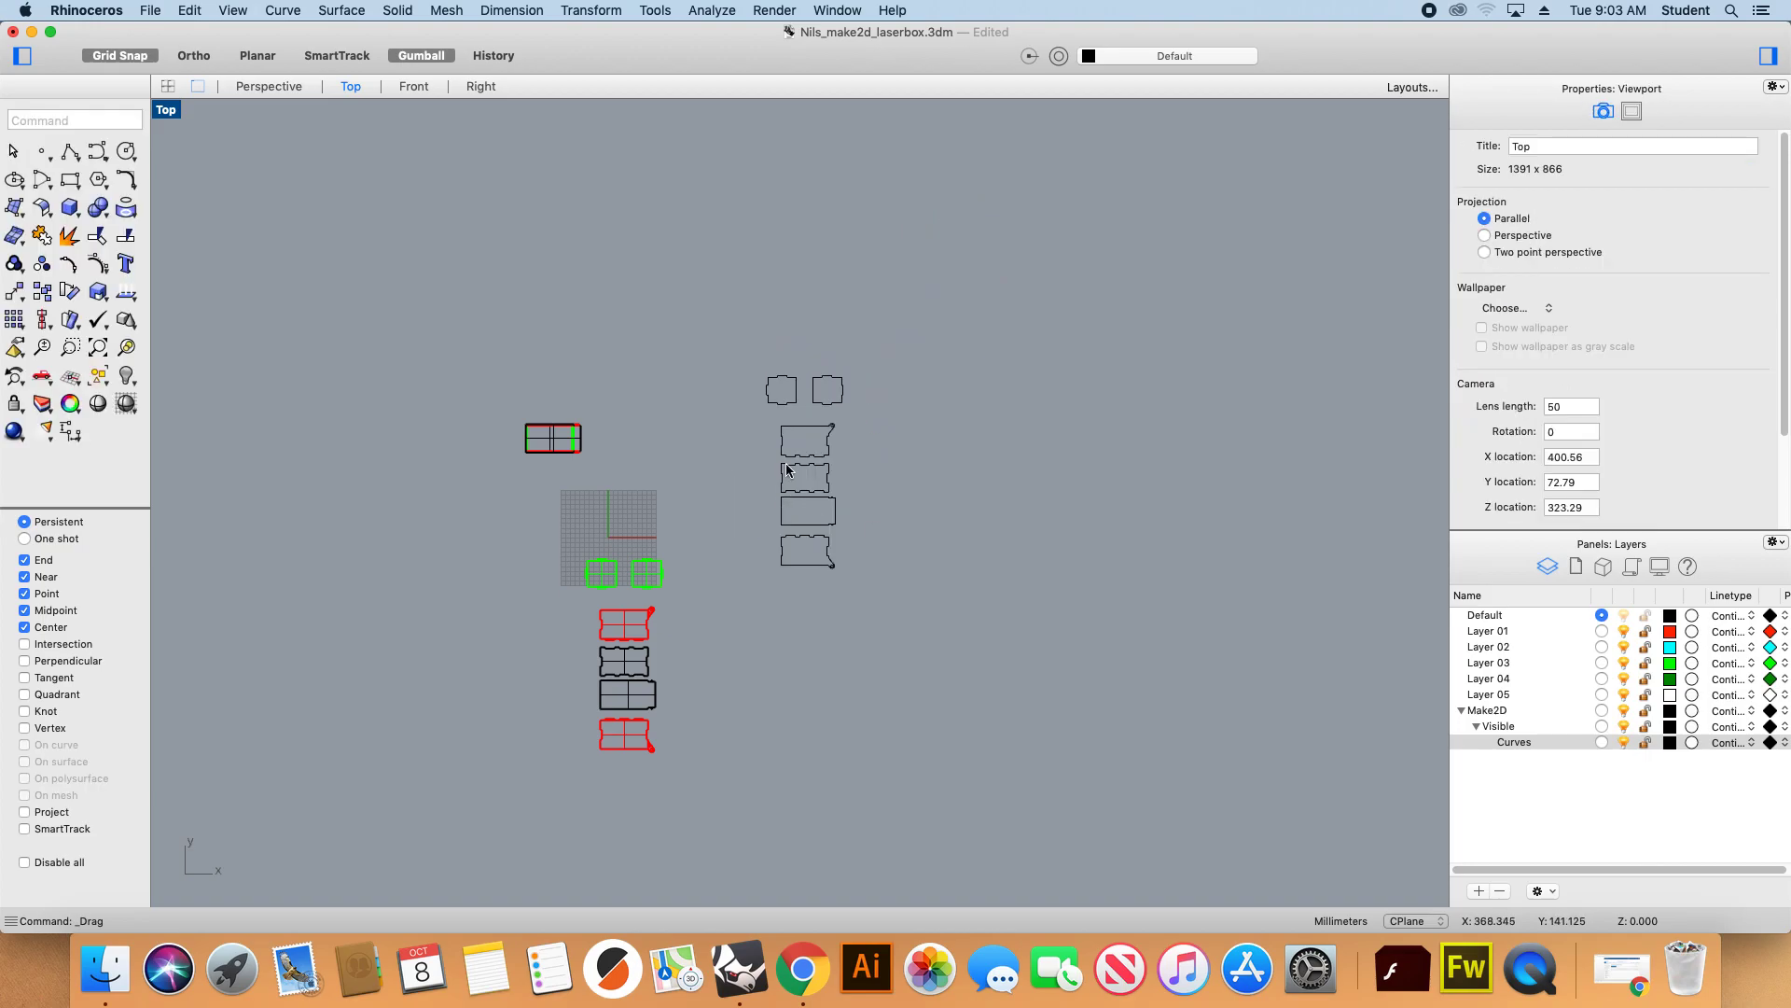
scroll(737, 474, up, 2)
scroll(597, 541, down, 3)
Move the six flat 3D panels to the left of the grid, clear of the space beside the 2D drawing.
drag(504, 475, 618, 726)
drag(627, 616, 525, 630)
click(686, 624)
drag(647, 356, 817, 638)
scroll(691, 457, up, 5)
click(610, 321)
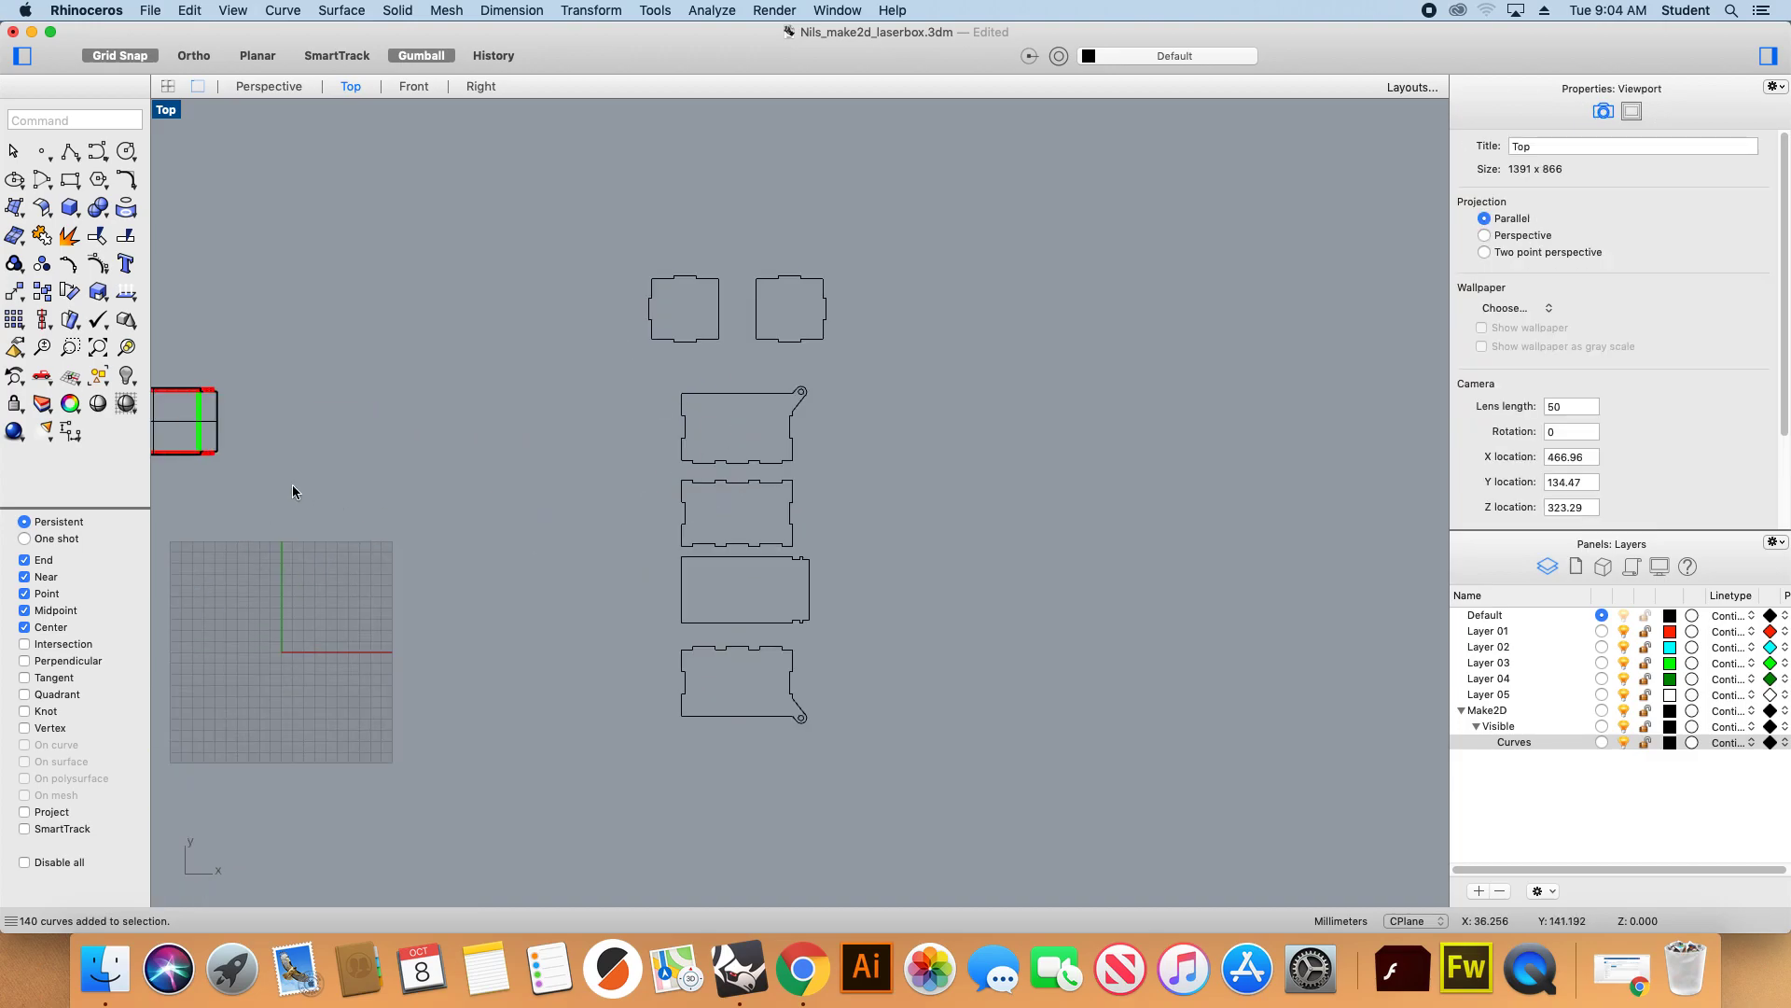
Draw a 600 x 450 mm rectangle as the cutting sheet, from the origin to the right and downward.
click(69, 181)
scroll(503, 458, down, 3)
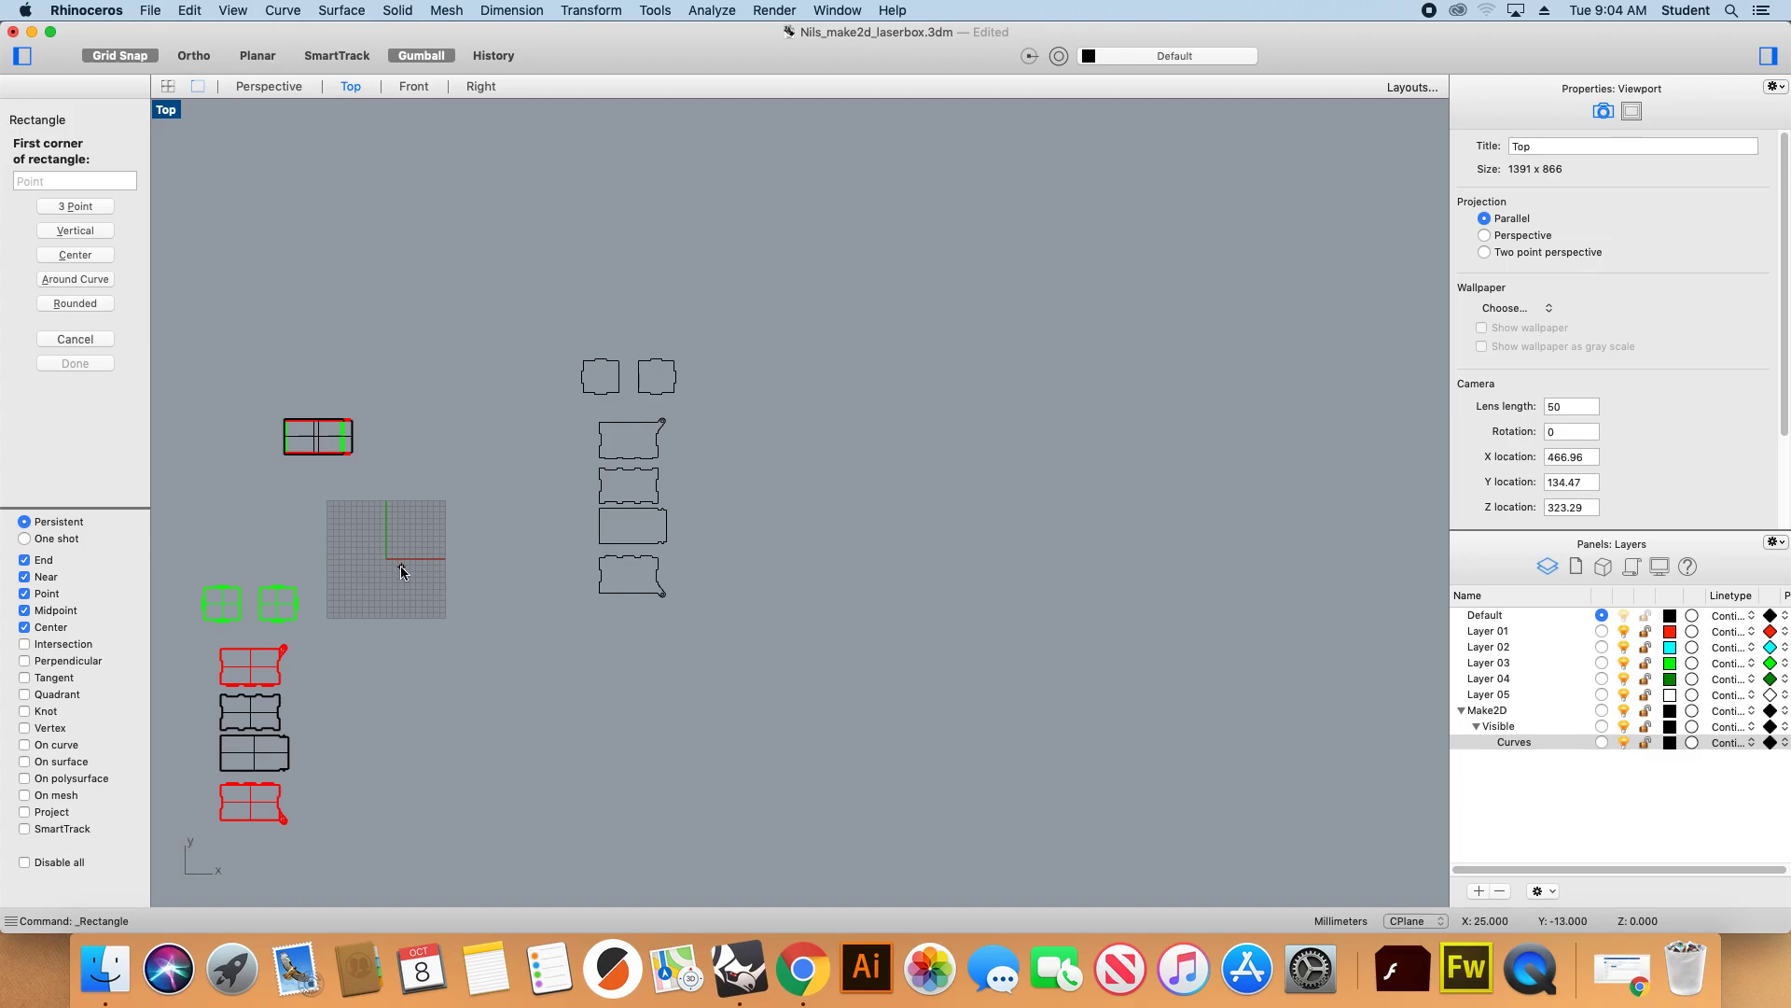
click(387, 560)
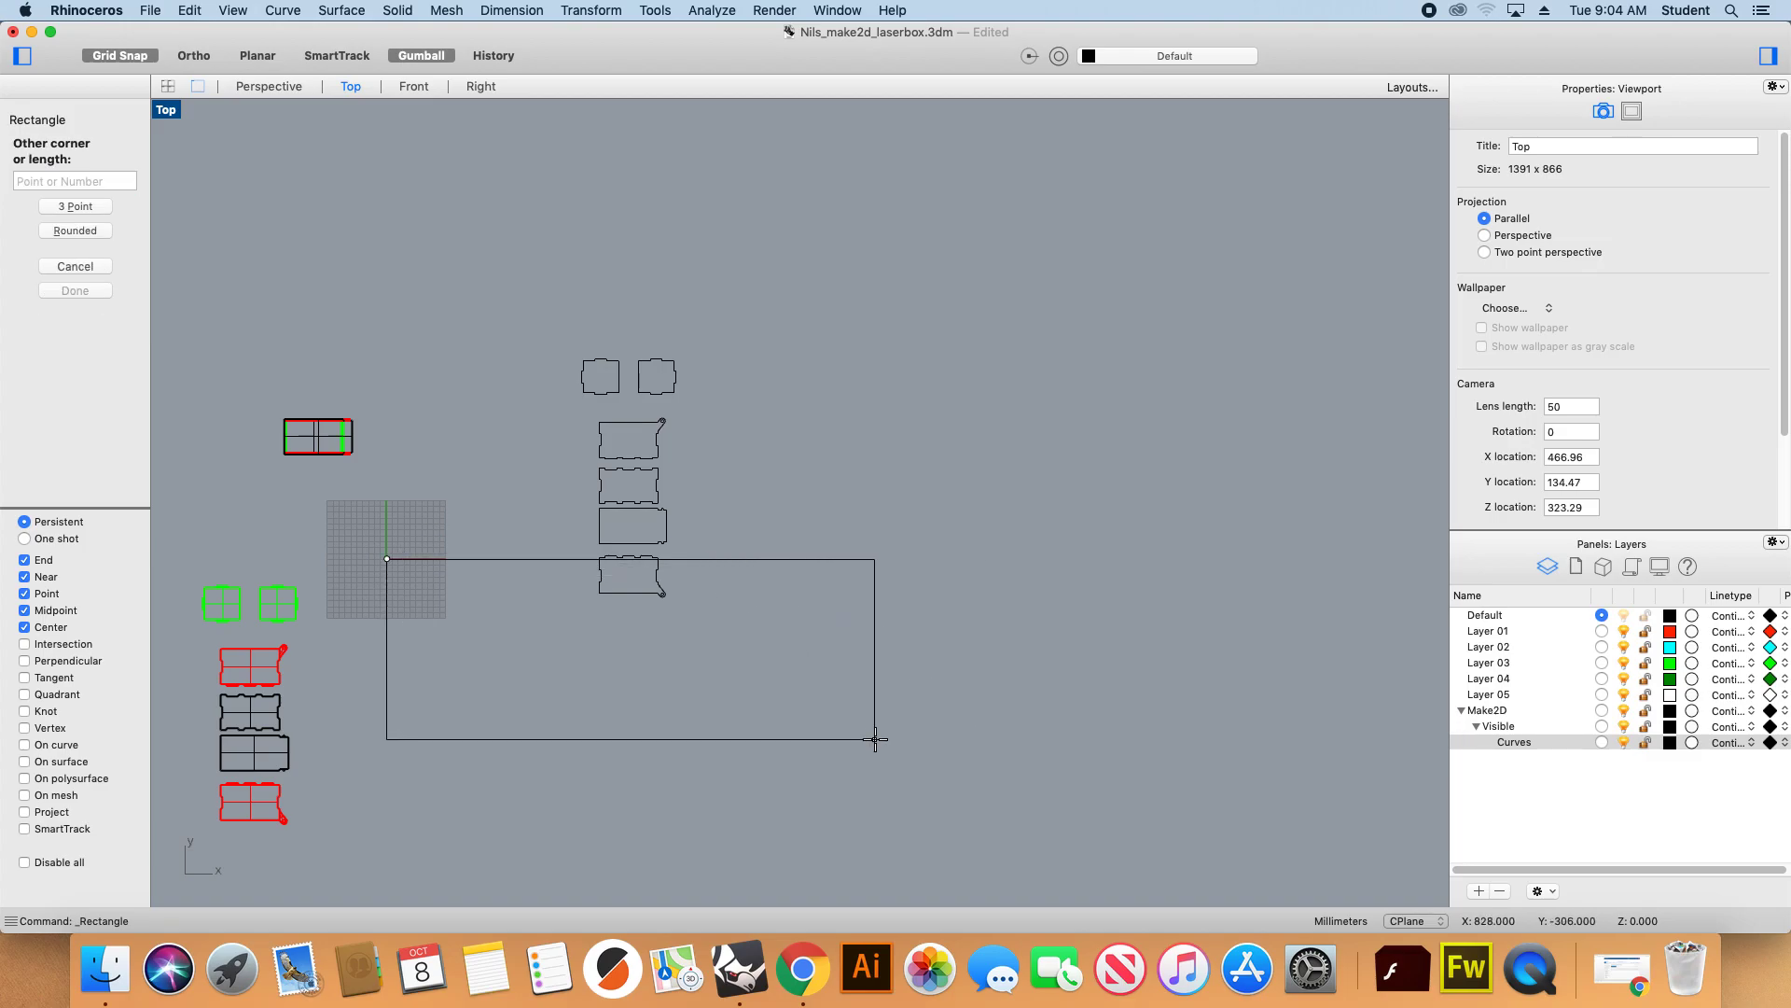
text(600)
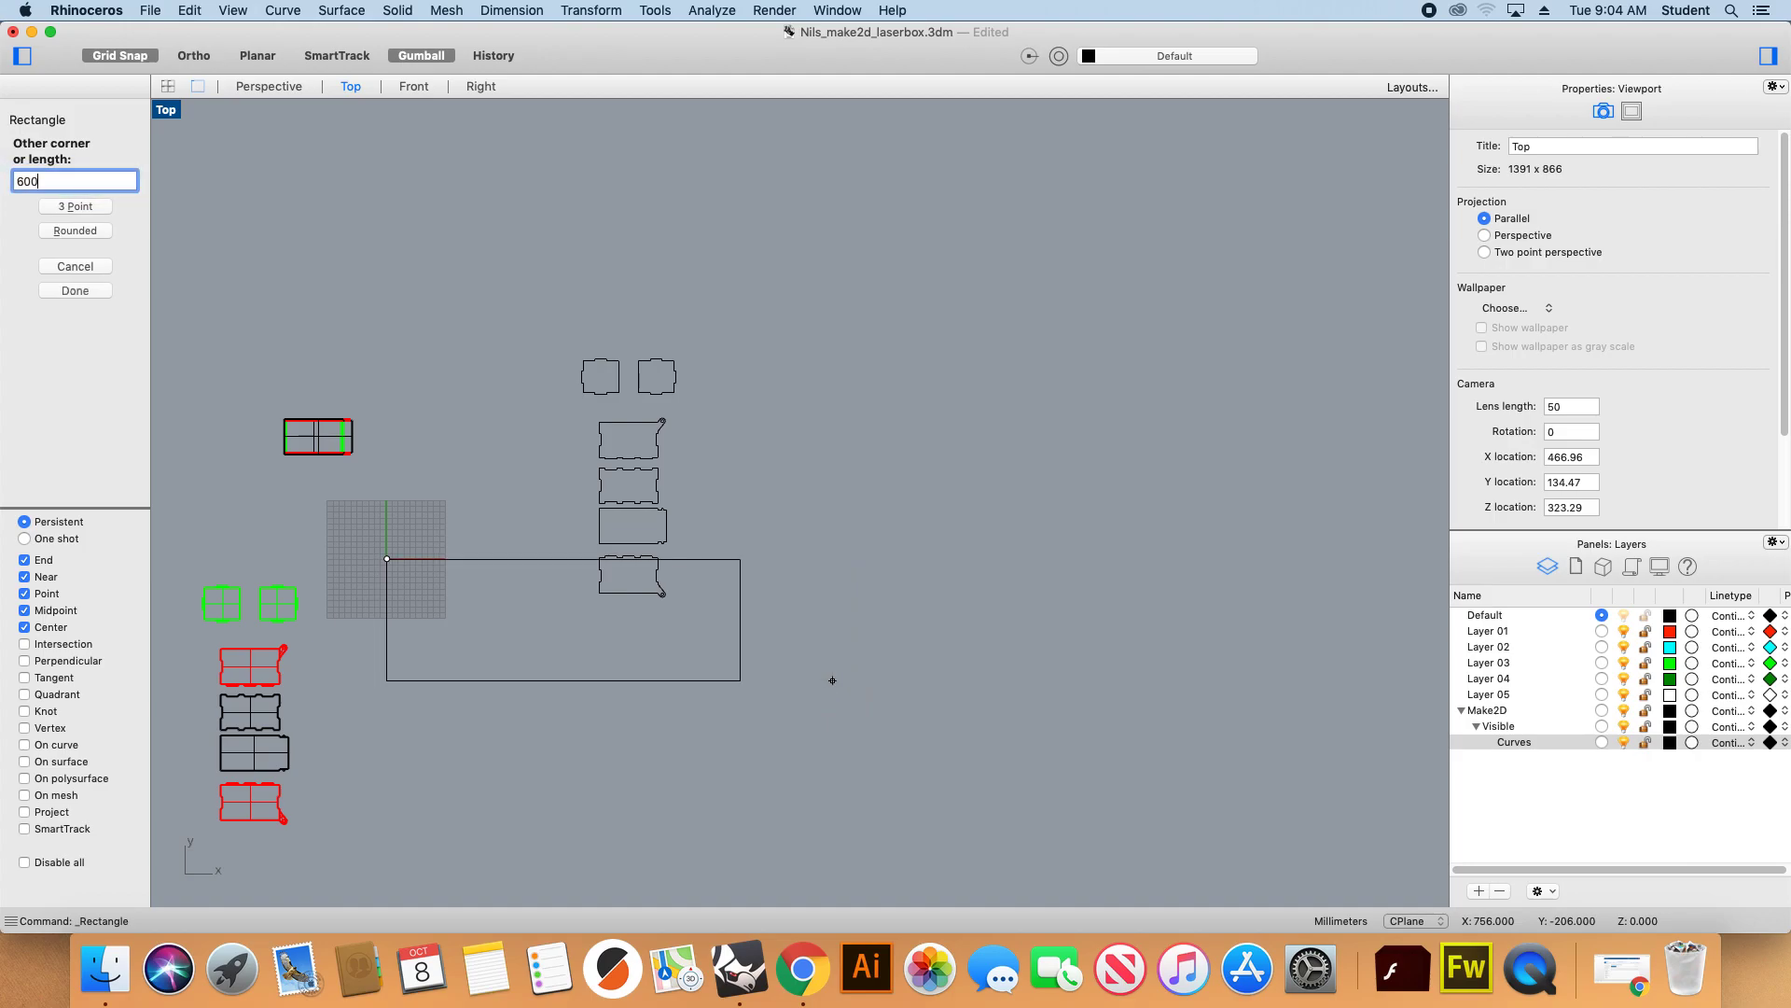
key(Return)
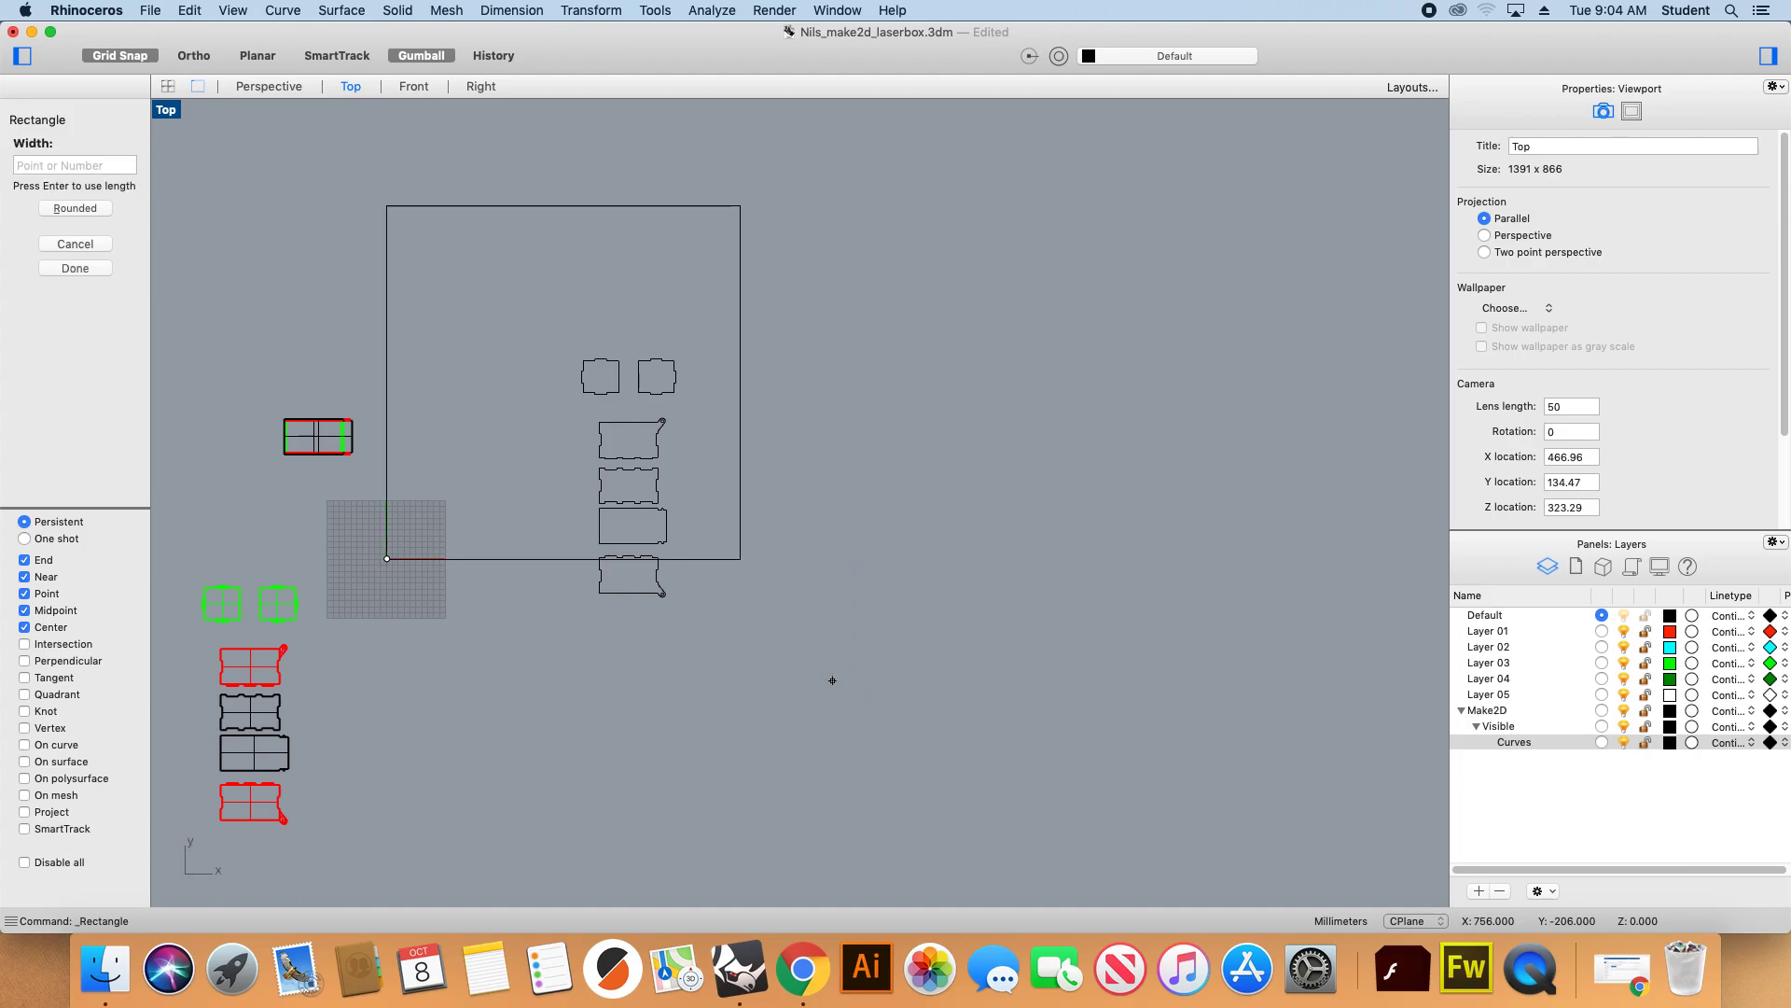
text(-450)
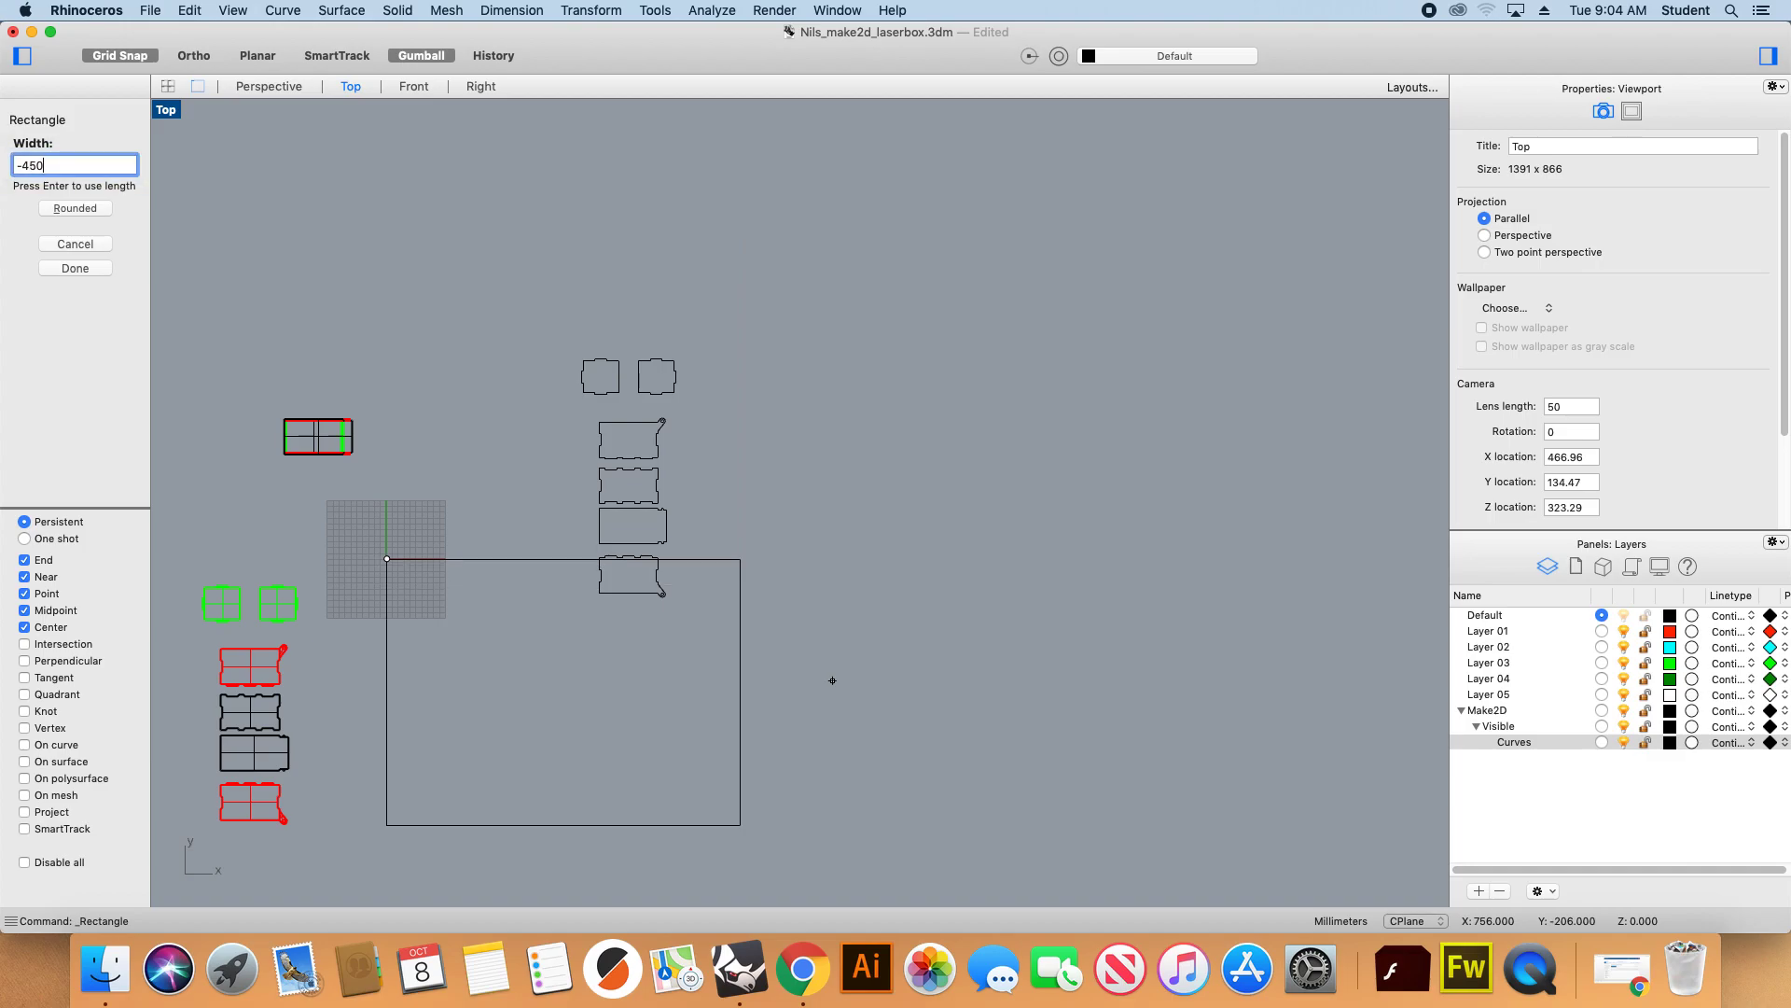
key(Return)
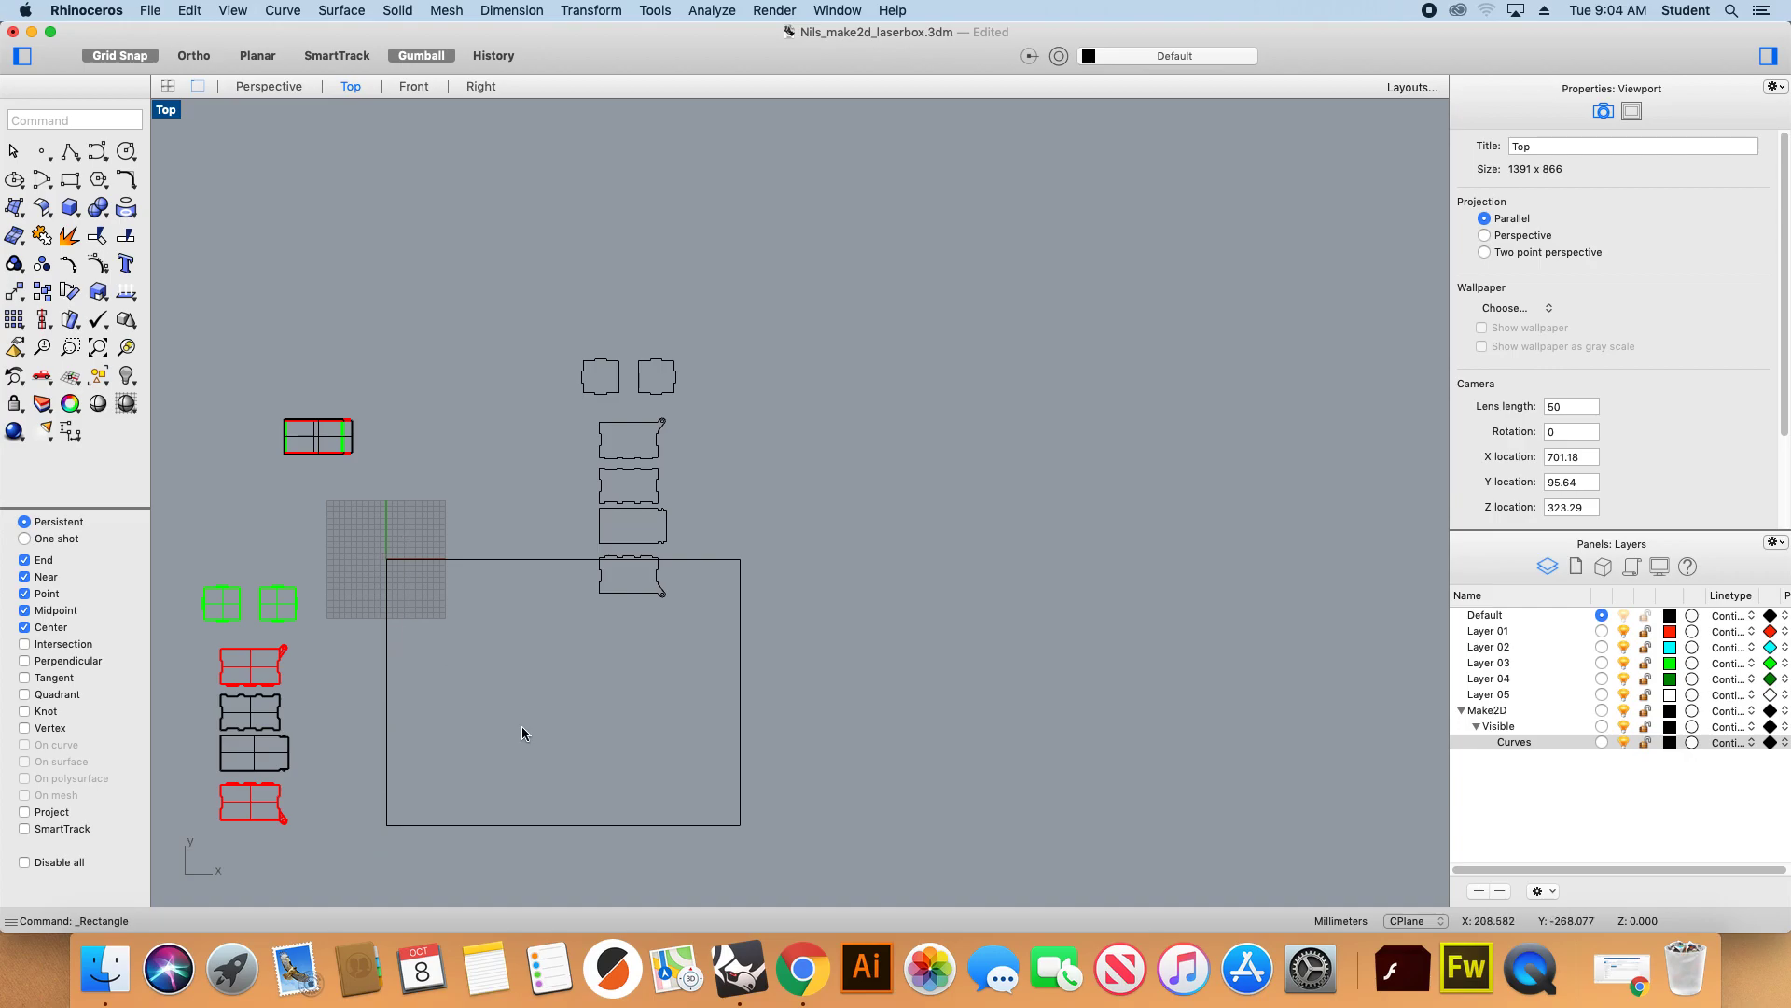
Examine how the 2D panel outlines are split into separate curves by selecting whole outlines and single edges of the lid.
drag(534, 341, 707, 632)
scroll(553, 715, up, 3)
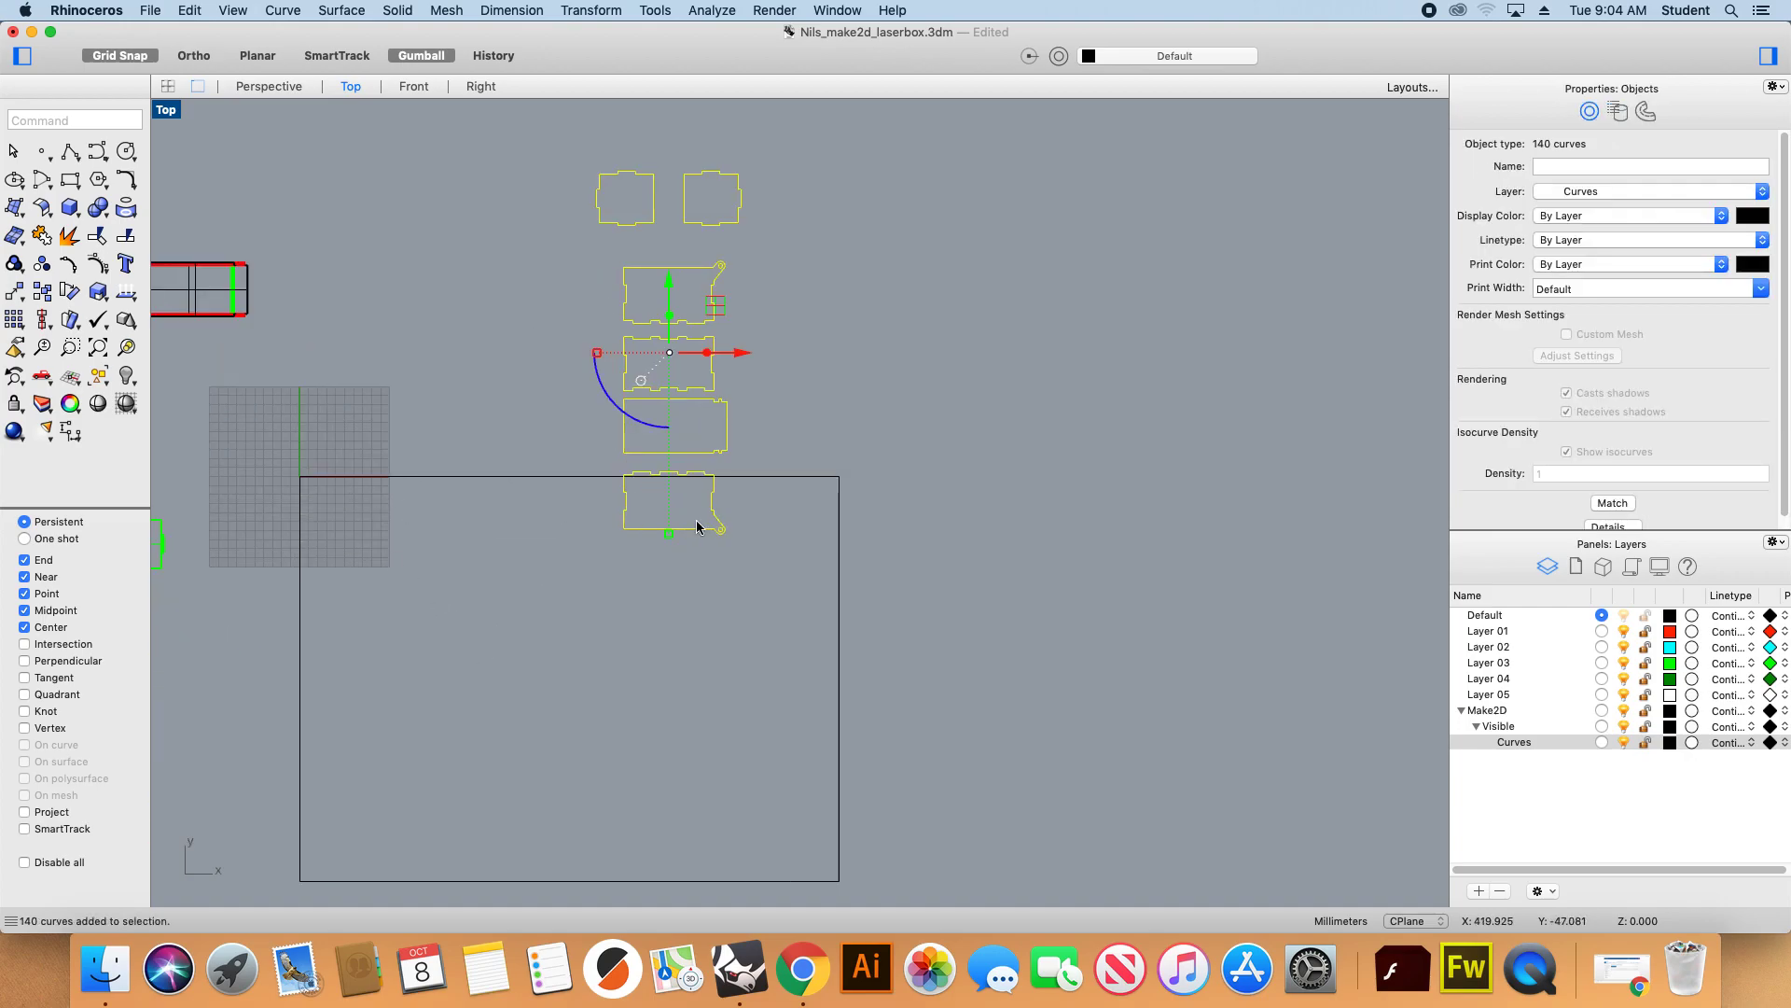
scroll(865, 903, down, 2)
click(620, 513)
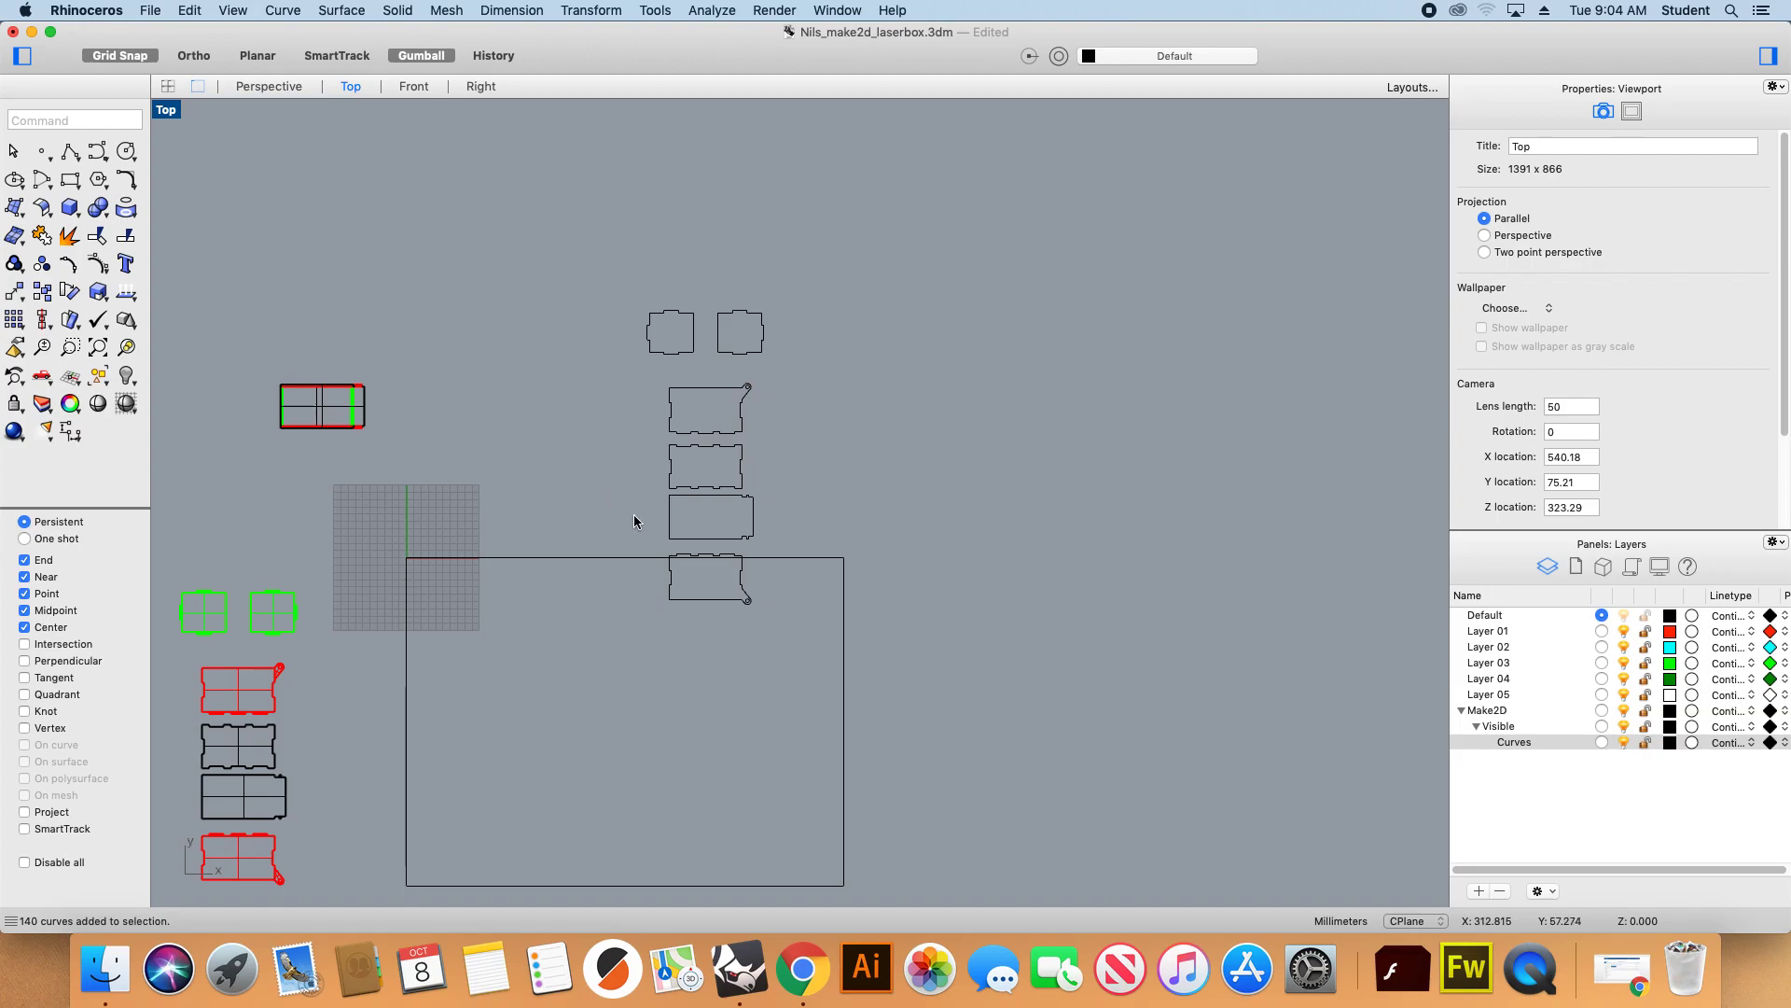
drag(619, 266, 625, 353)
scroll(796, 532, up, 2)
drag(788, 542, 631, 498)
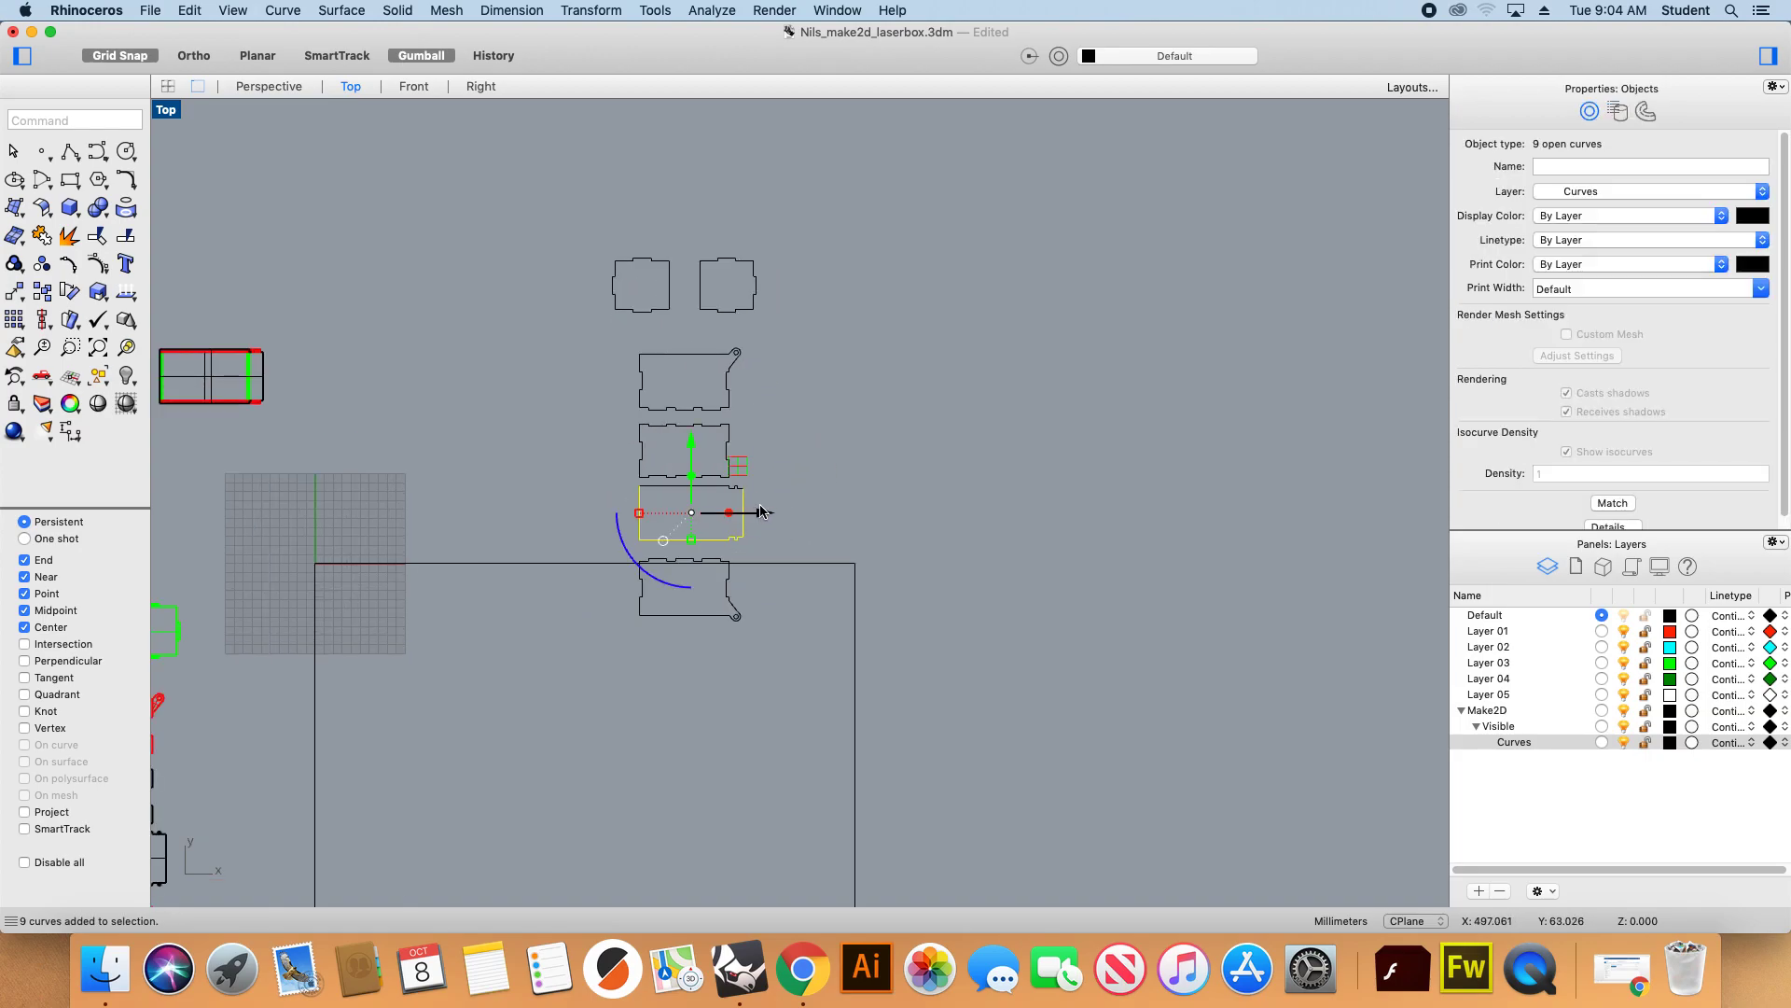
click(541, 462)
drag(560, 216, 780, 683)
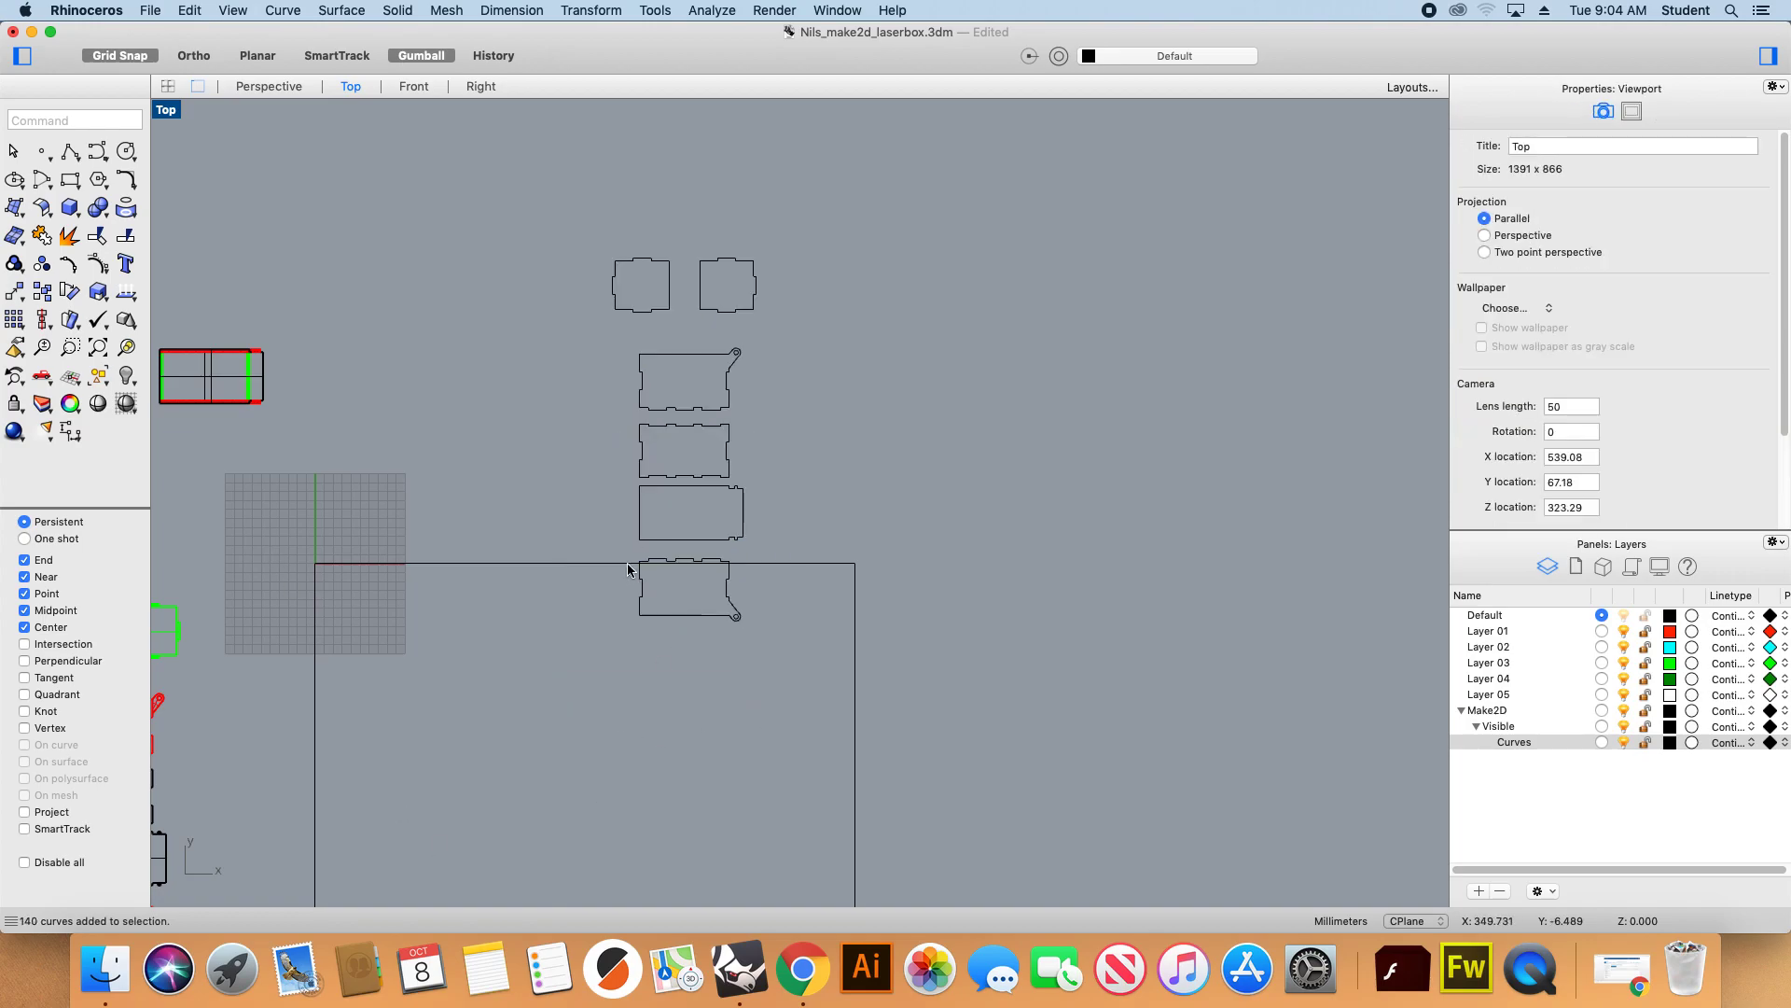
click(638, 526)
scroll(700, 531, up, 5)
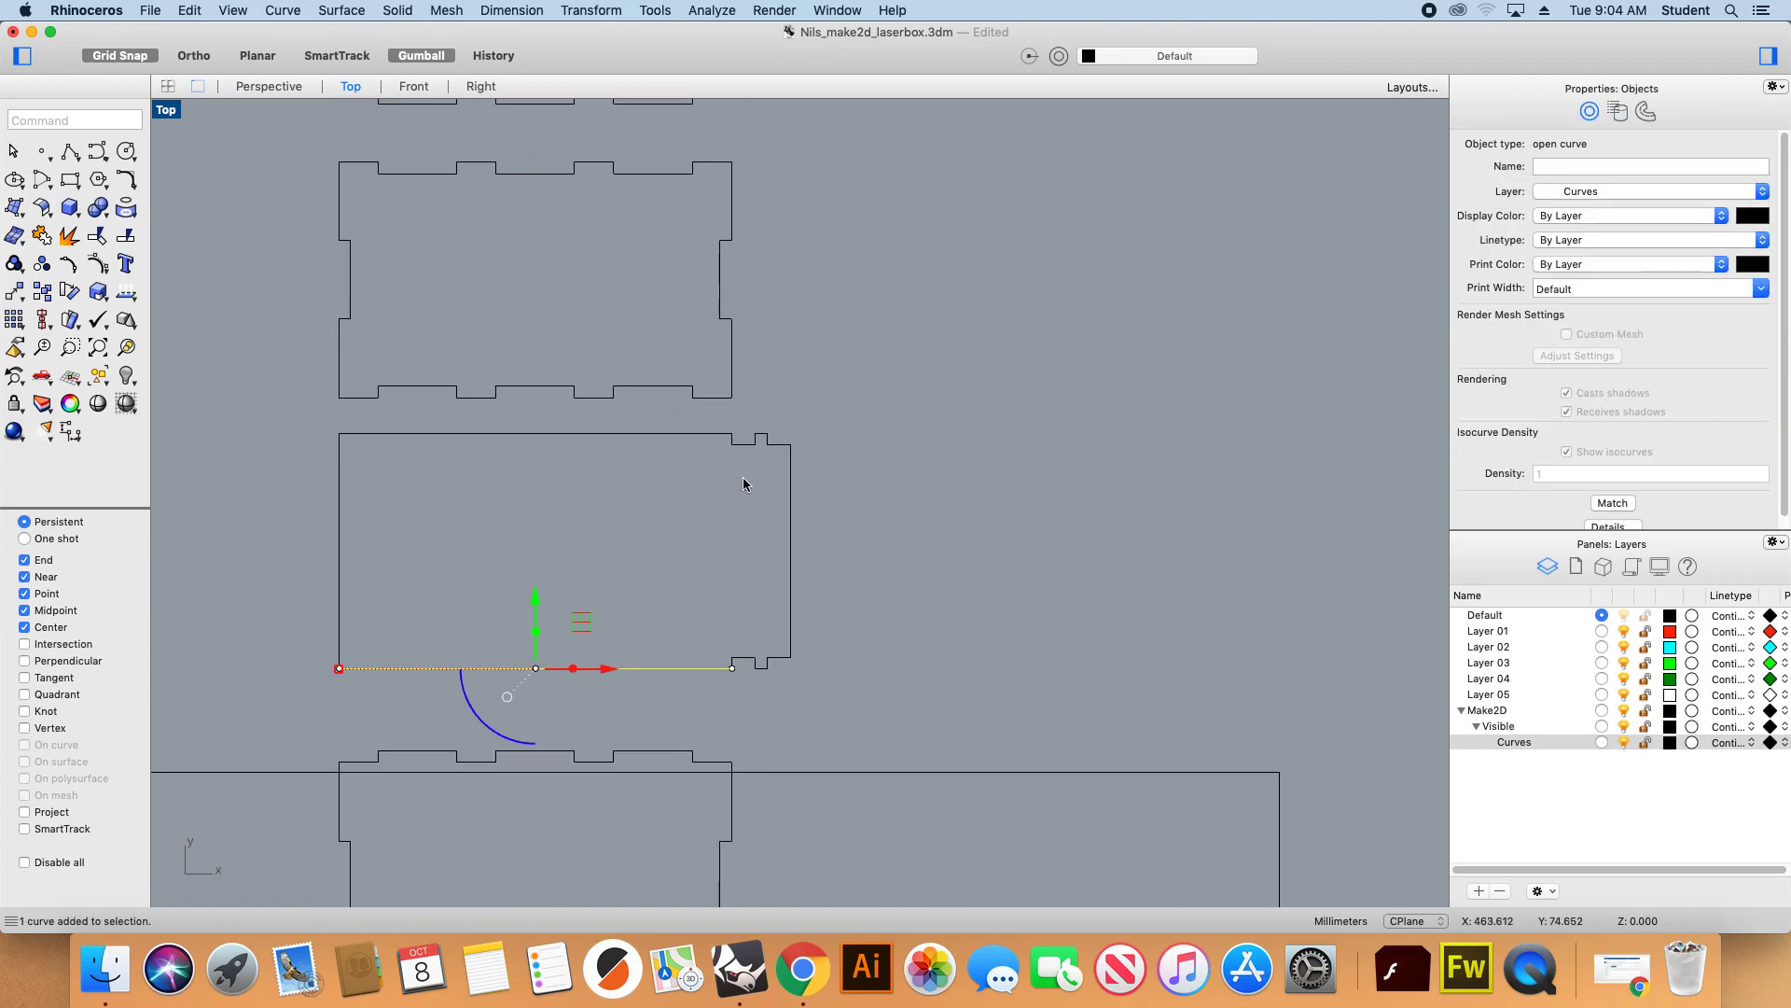
click(723, 431)
click(768, 431)
Join all the 2D panel curves into closed outlines.
scroll(864, 519, down, 1)
scroll(865, 513, down, 5)
click(618, 131)
drag(618, 130, 944, 758)
text(join)
key(Return)
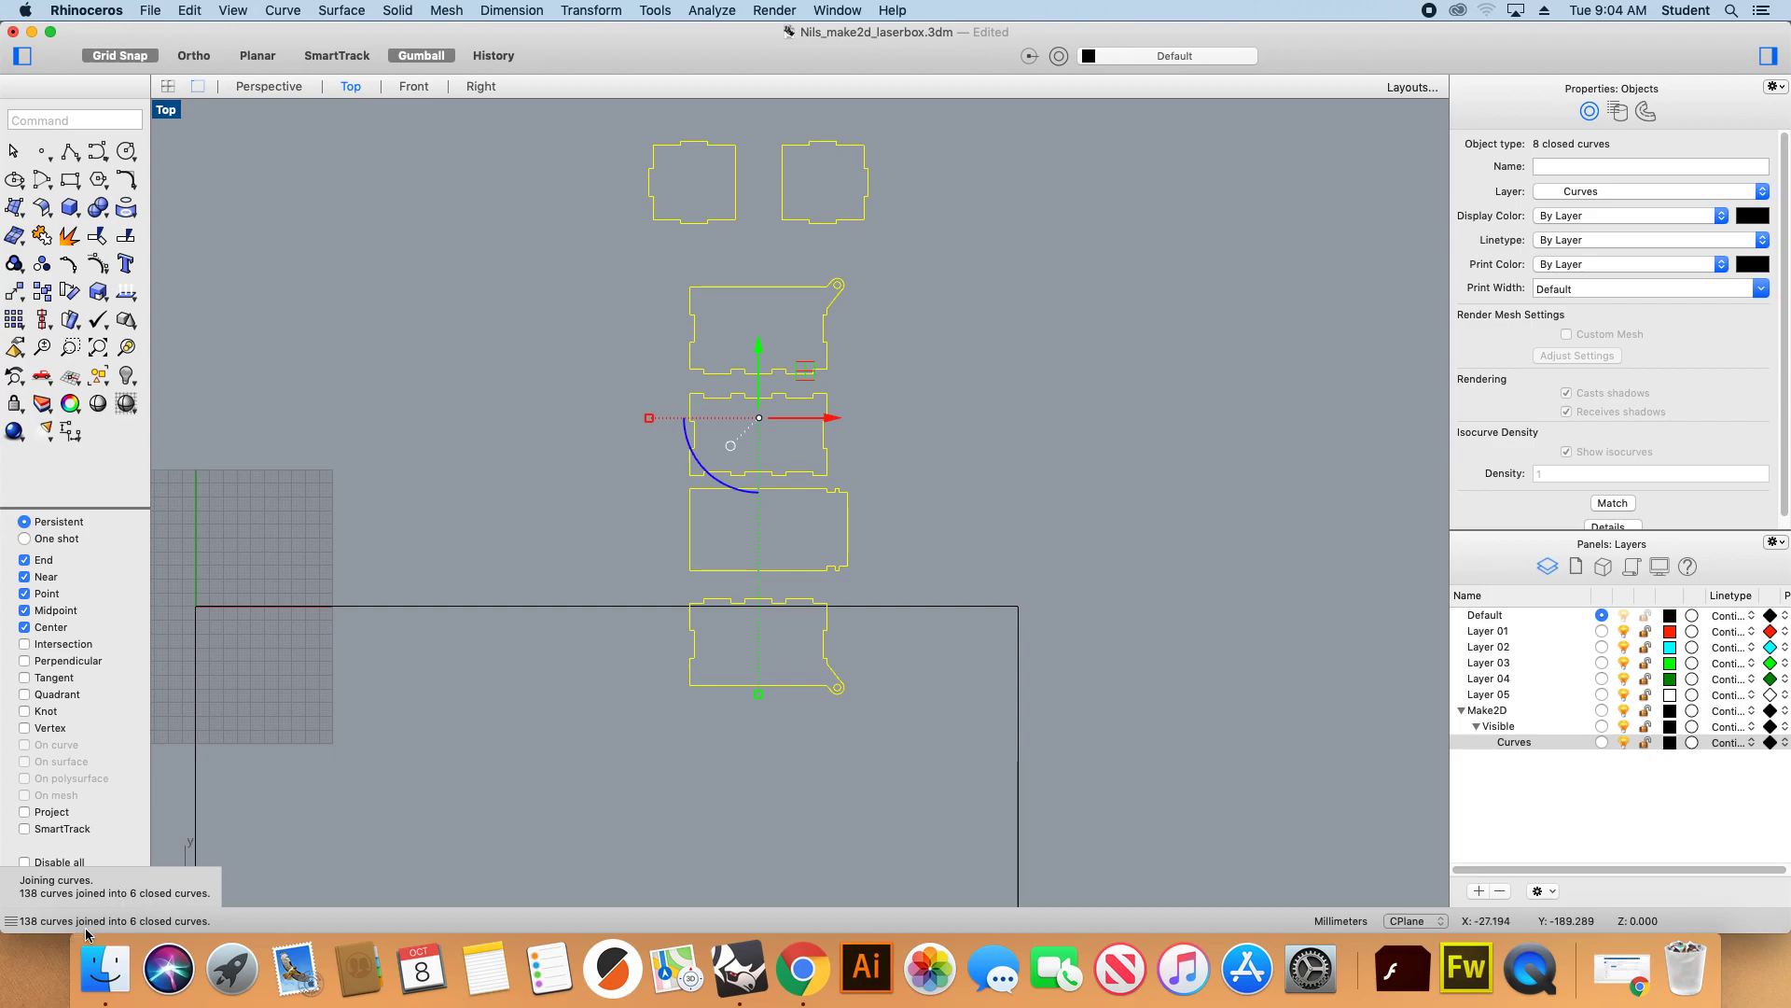
click(680, 746)
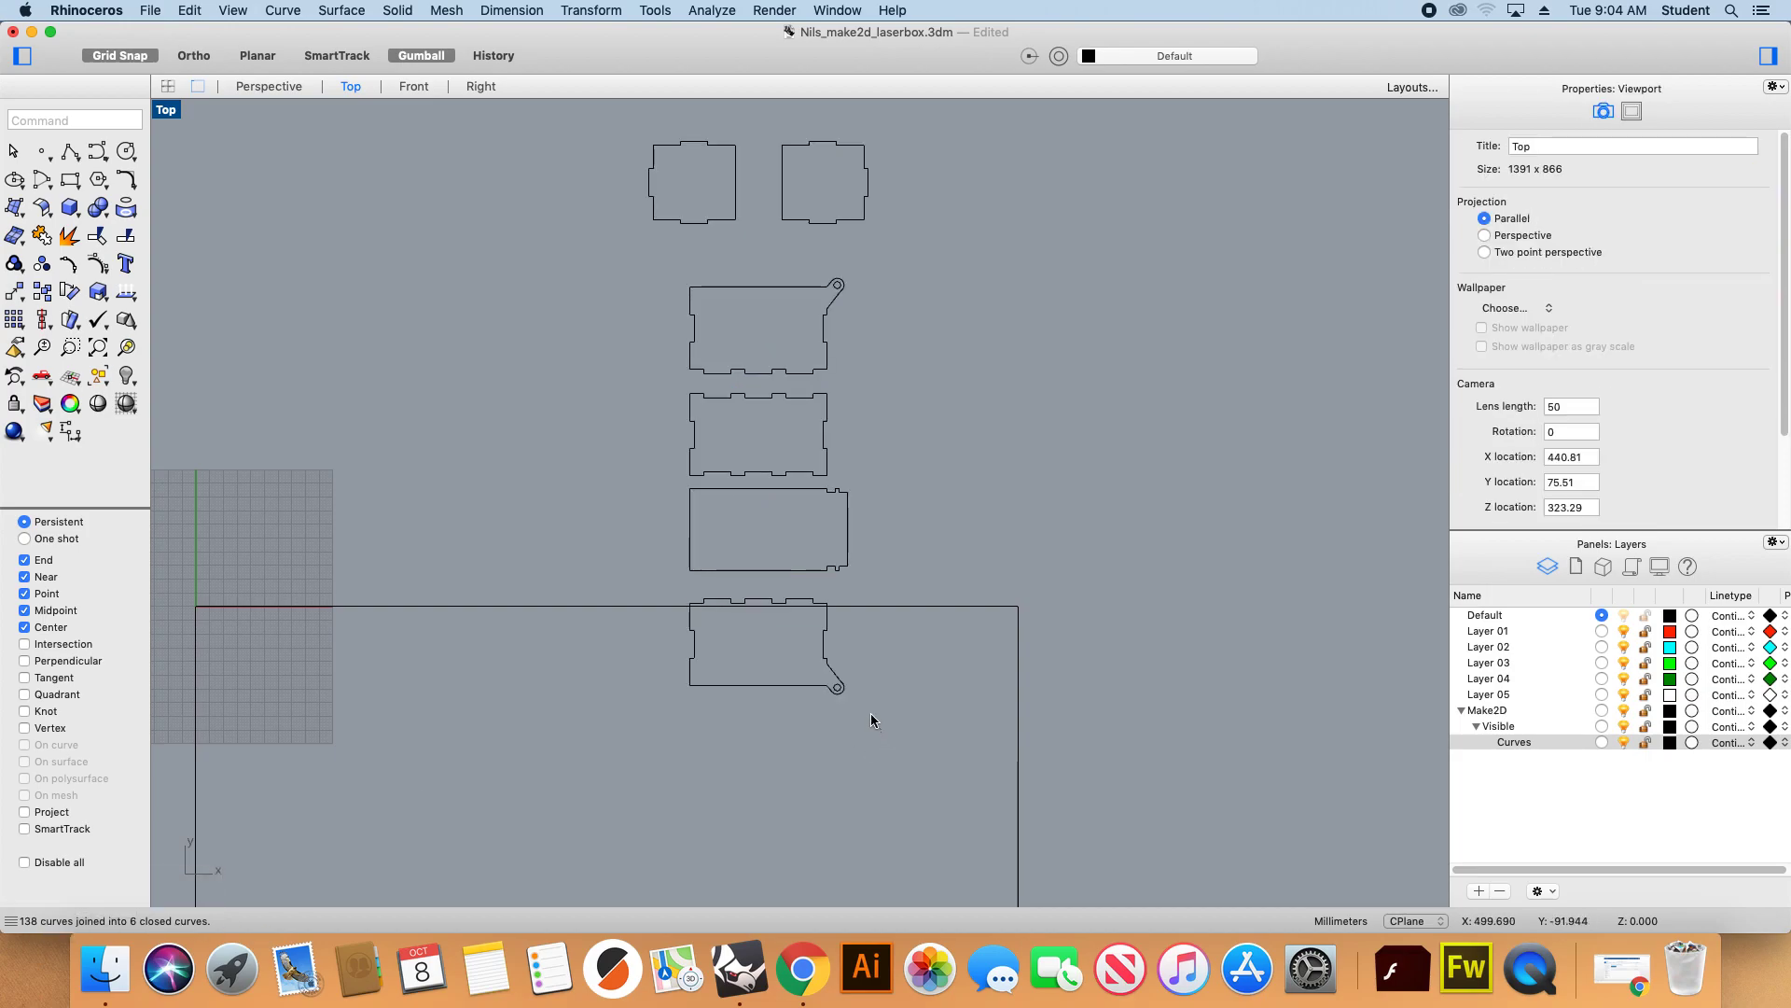
Rotate the lowest hinged side outline upright and place the lid outline just inside the sheet's upper-left corner.
drag(871, 721, 681, 630)
scroll(674, 629, down, 4)
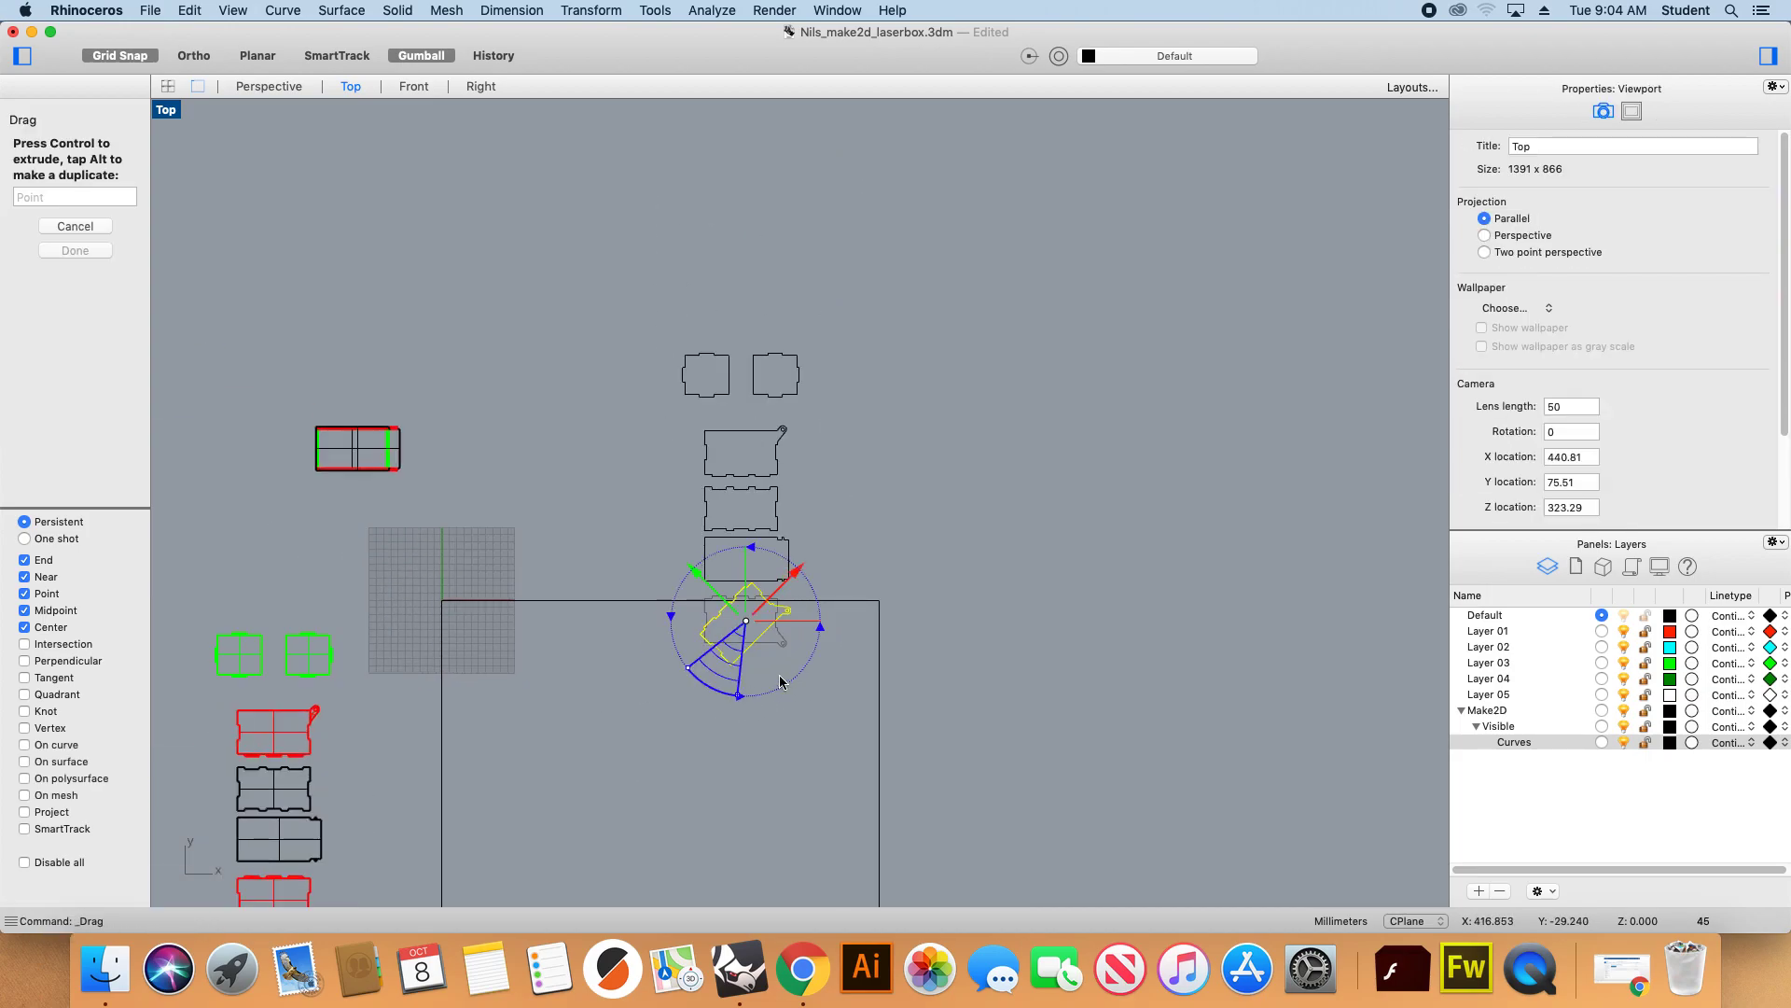
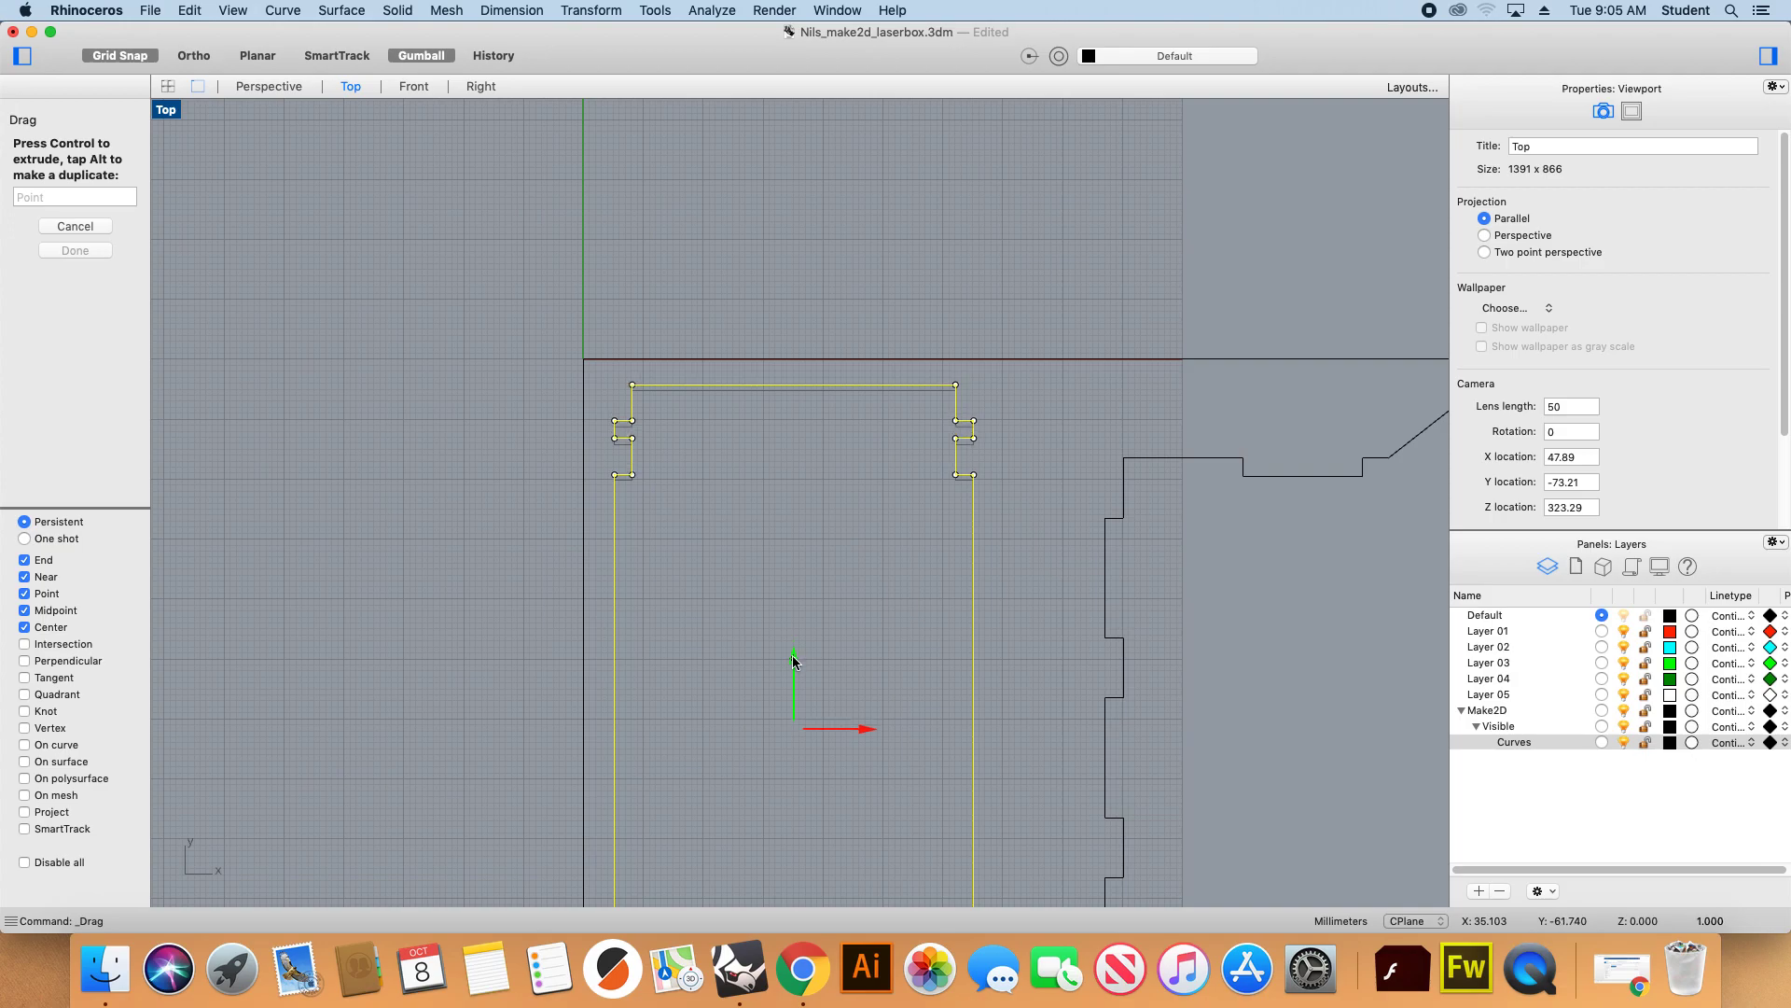
scroll(634, 385, up, 2)
scroll(643, 475, down, 3)
scroll(617, 551, up, 3)
drag(907, 757, 899, 757)
scroll(504, 574, down, 4)
click(504, 574)
scroll(911, 426, down, 2)
scroll(912, 432, down, 3)
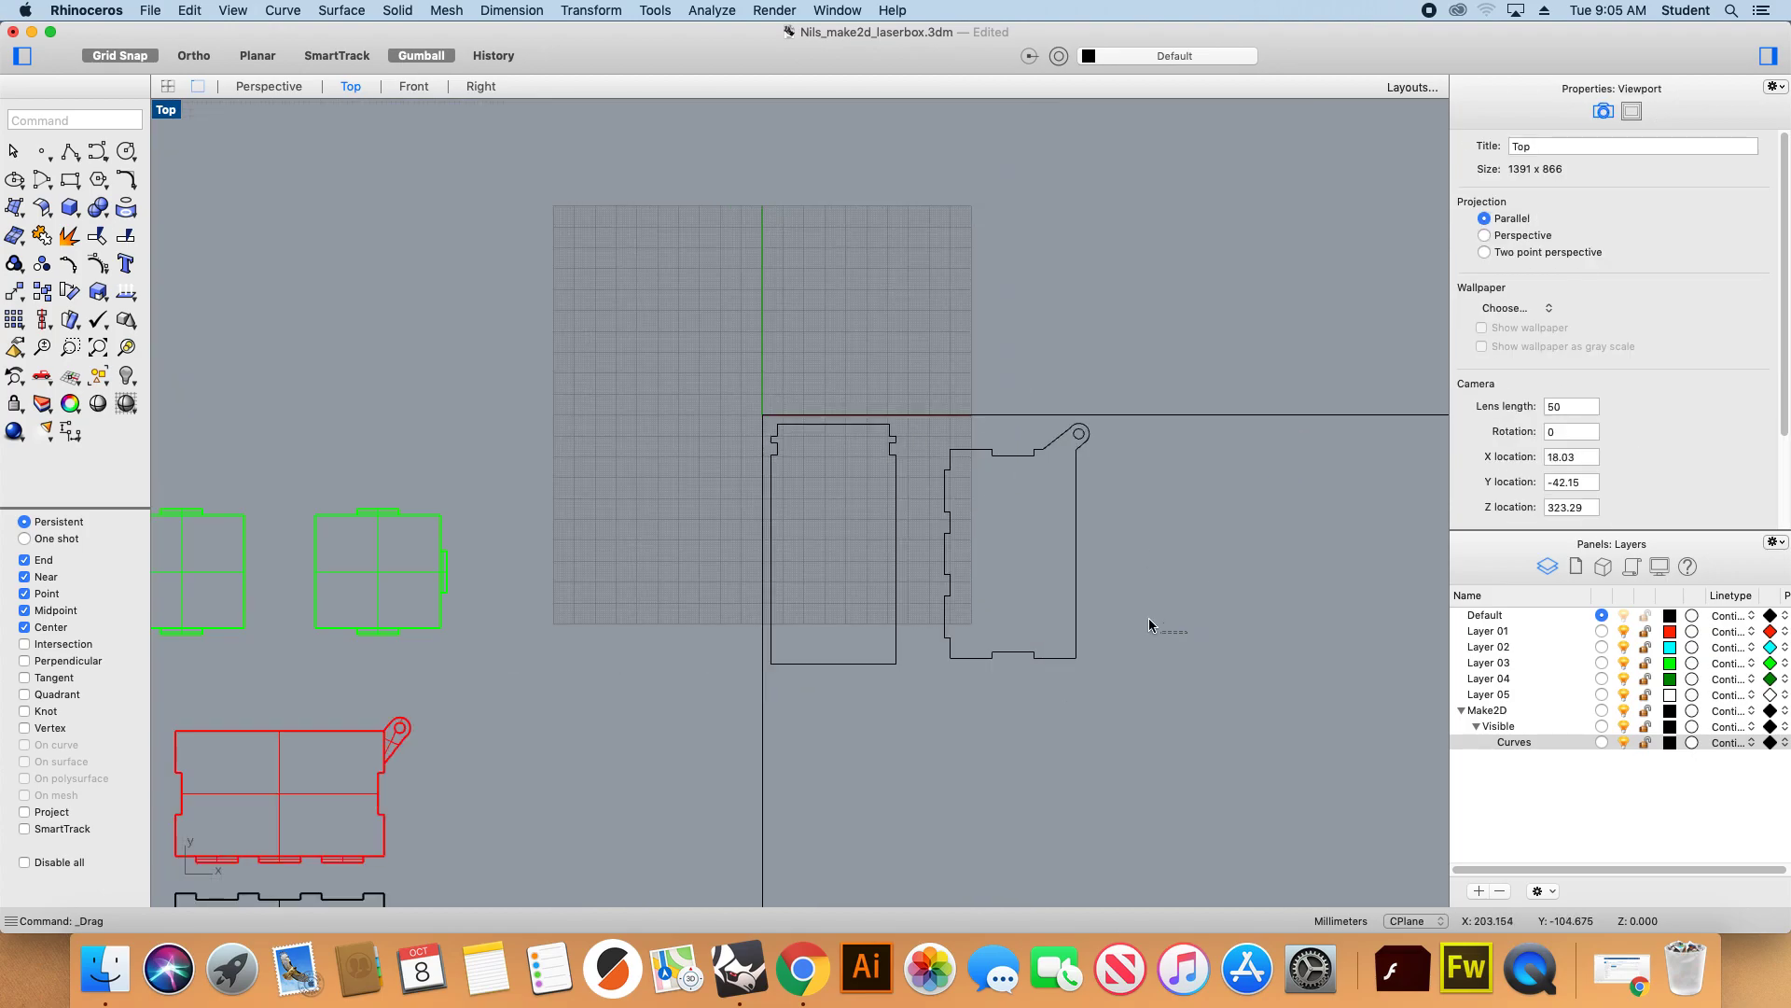
Turn the hinged side outline so its tab points down, and place it beside the lid outline with a small gap.
click(1010, 426)
scroll(1009, 425, up, 3)
drag(933, 630, 851, 680)
scroll(873, 635, up, 3)
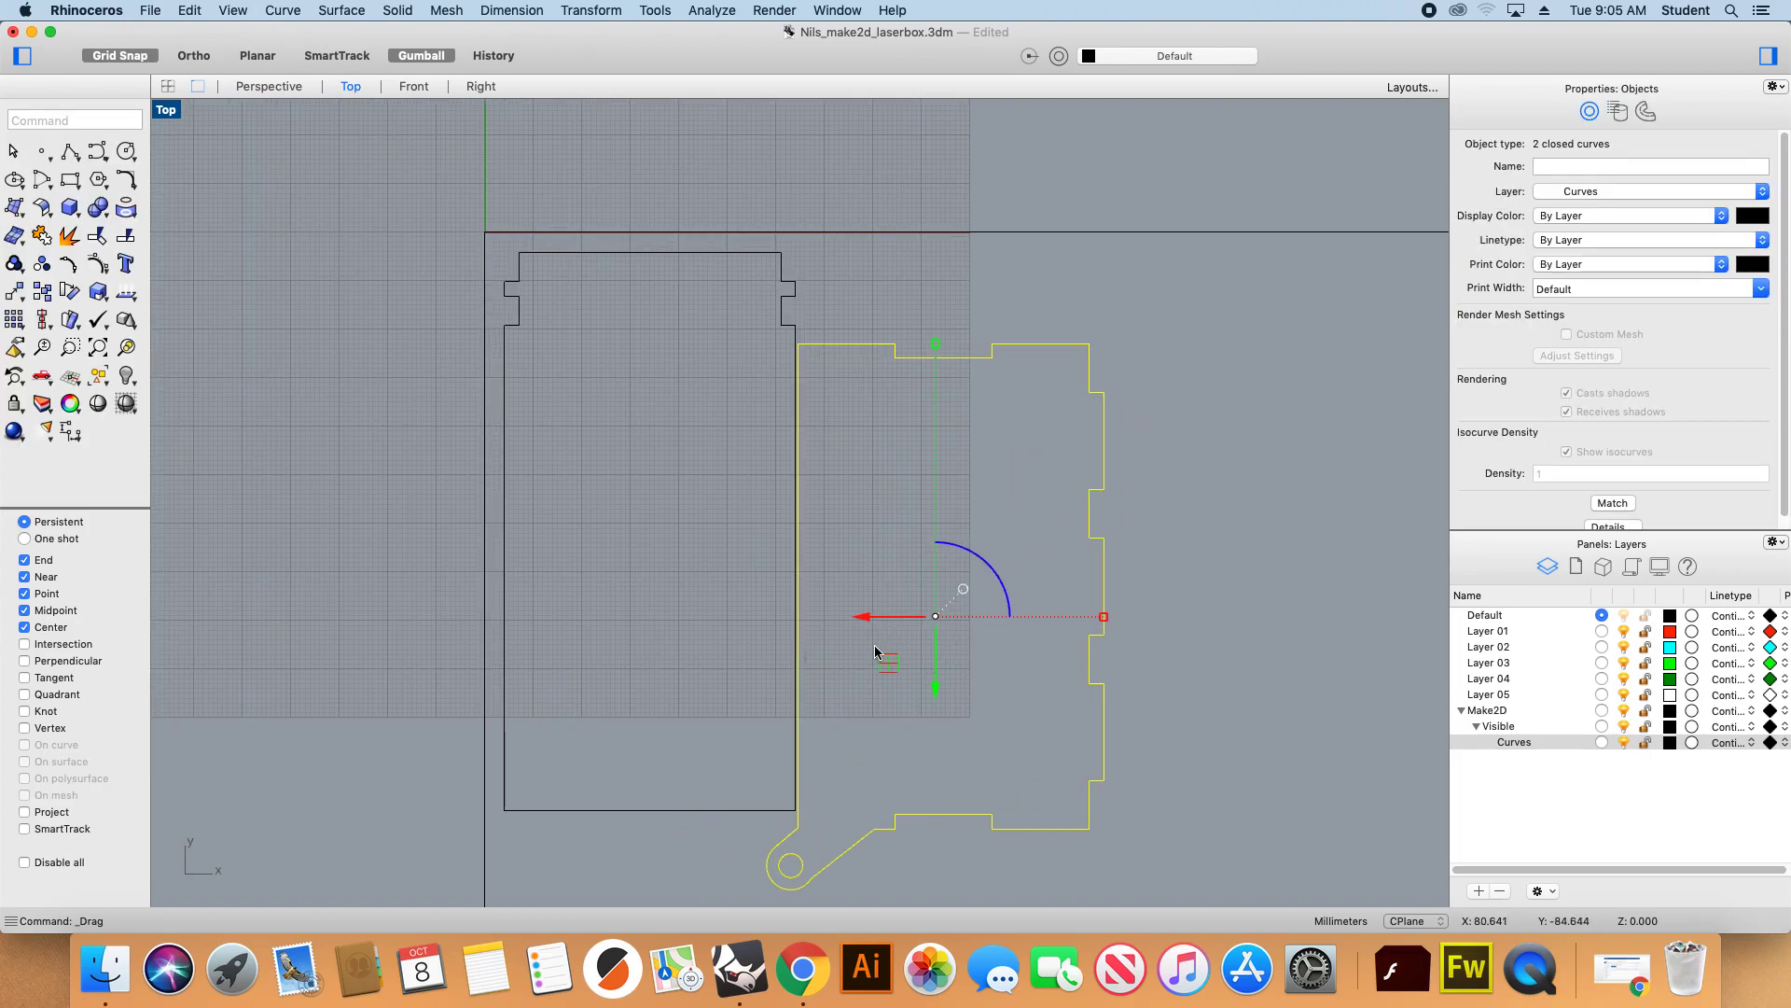
drag(871, 615, 861, 623)
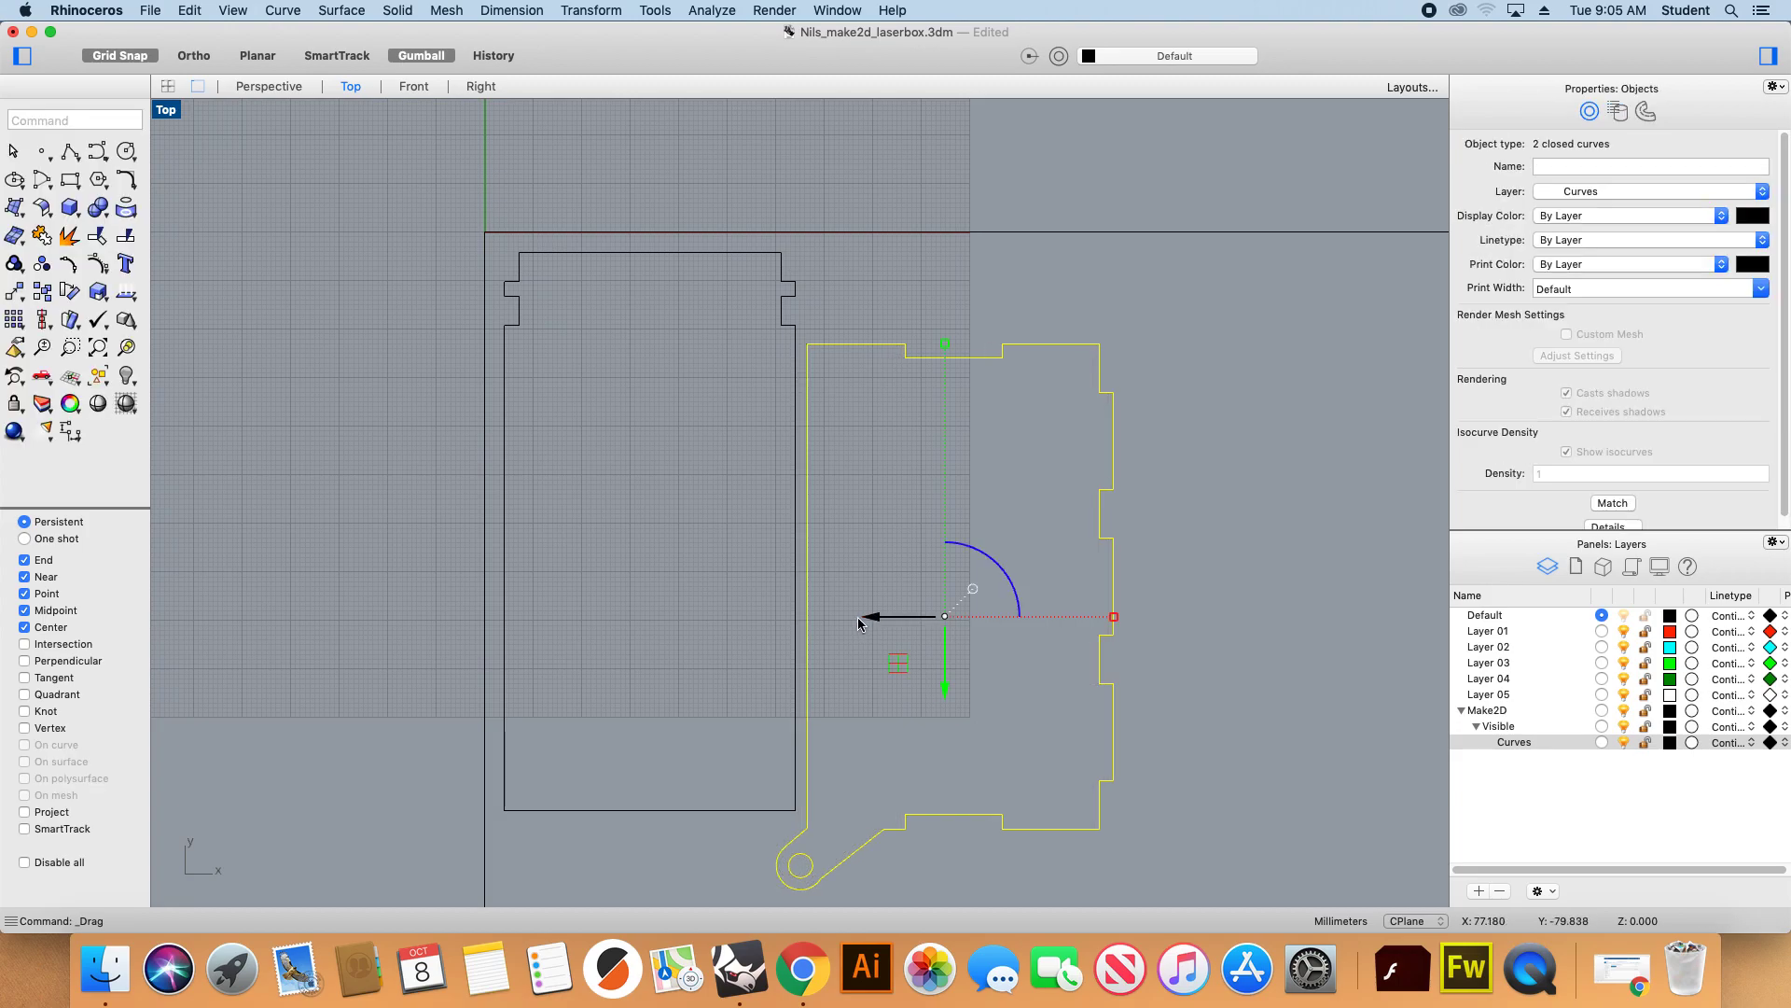
Place the second hinged side outline upright beside the first one, with their toothed edges facing across a small gap.
scroll(747, 466, down, 6)
drag(1111, 317, 924, 258)
scroll(927, 300, up, 2)
shift+drag(947, 329, 840, 549)
scroll(771, 577, up, 12)
mouse_move(905, 486)
mouse_down()
mouse_move(888, 496)
mouse_move(905, 490)
mouse_up()
scroll(729, 558, down, 12)
Rotate the rectangular outline with teeth on both long sides upright and place it beside the second hinged side outline.
drag(1064, 405, 933, 327)
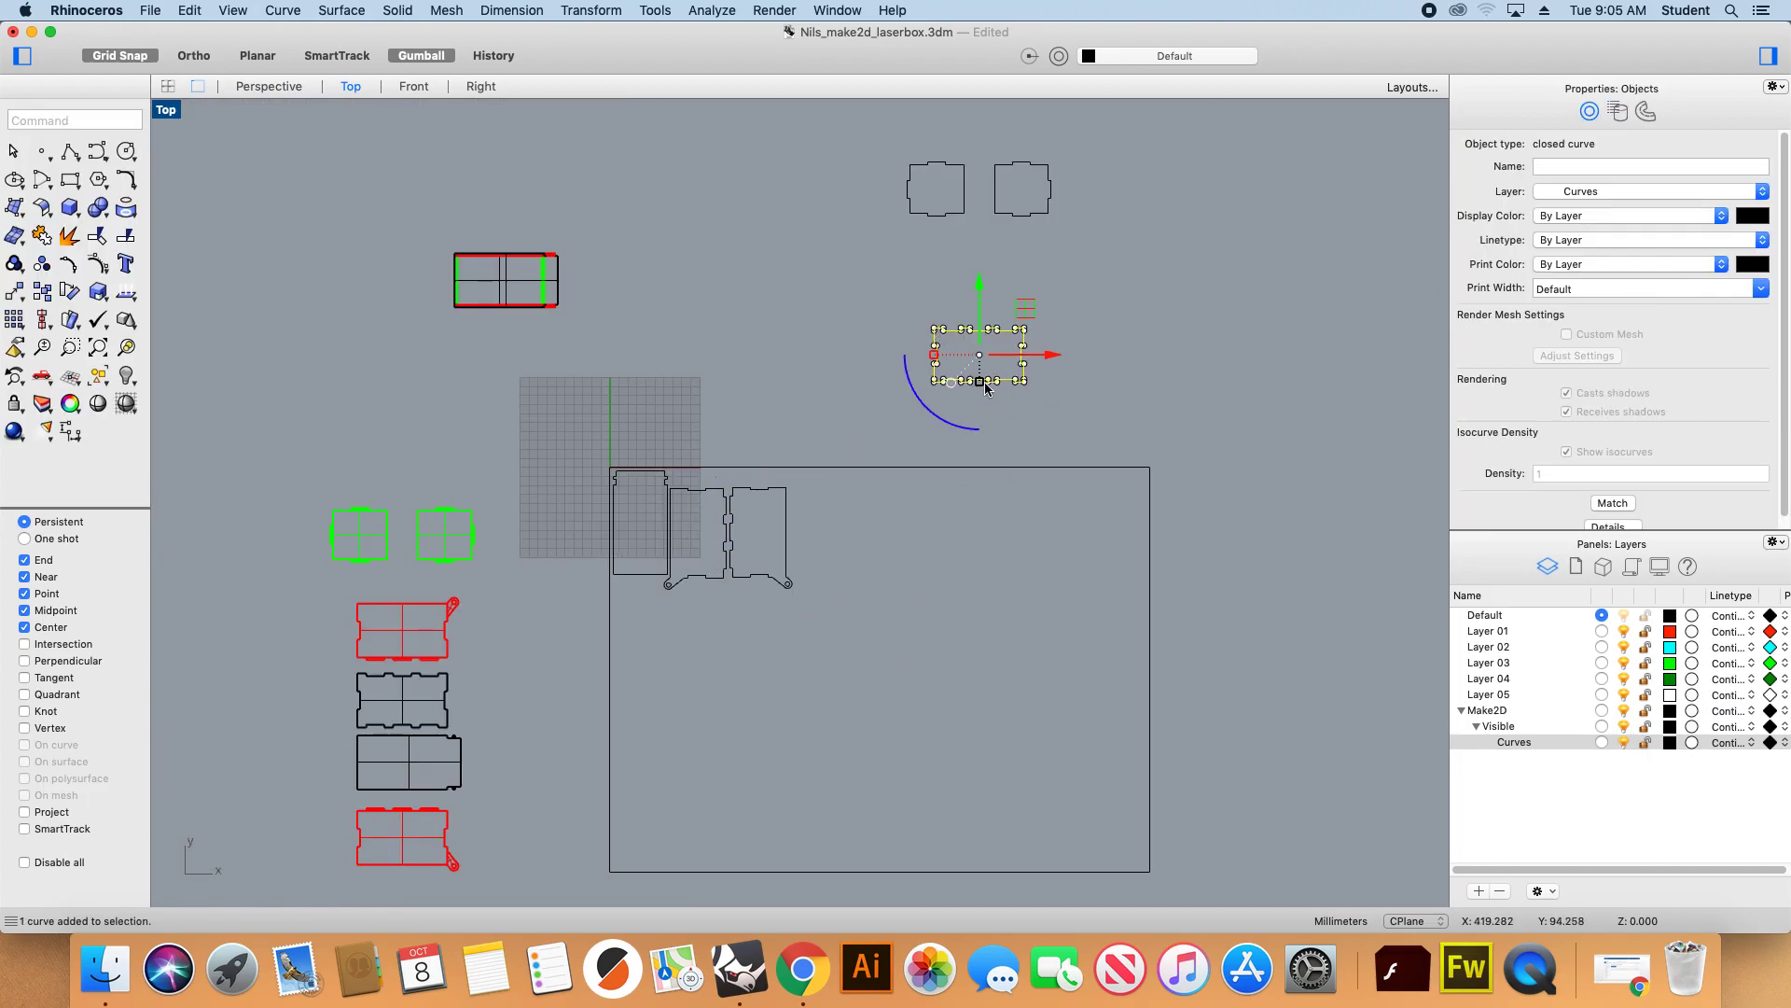
drag(924, 403, 1027, 410)
drag(940, 315, 777, 480)
scroll(792, 499, up, 2)
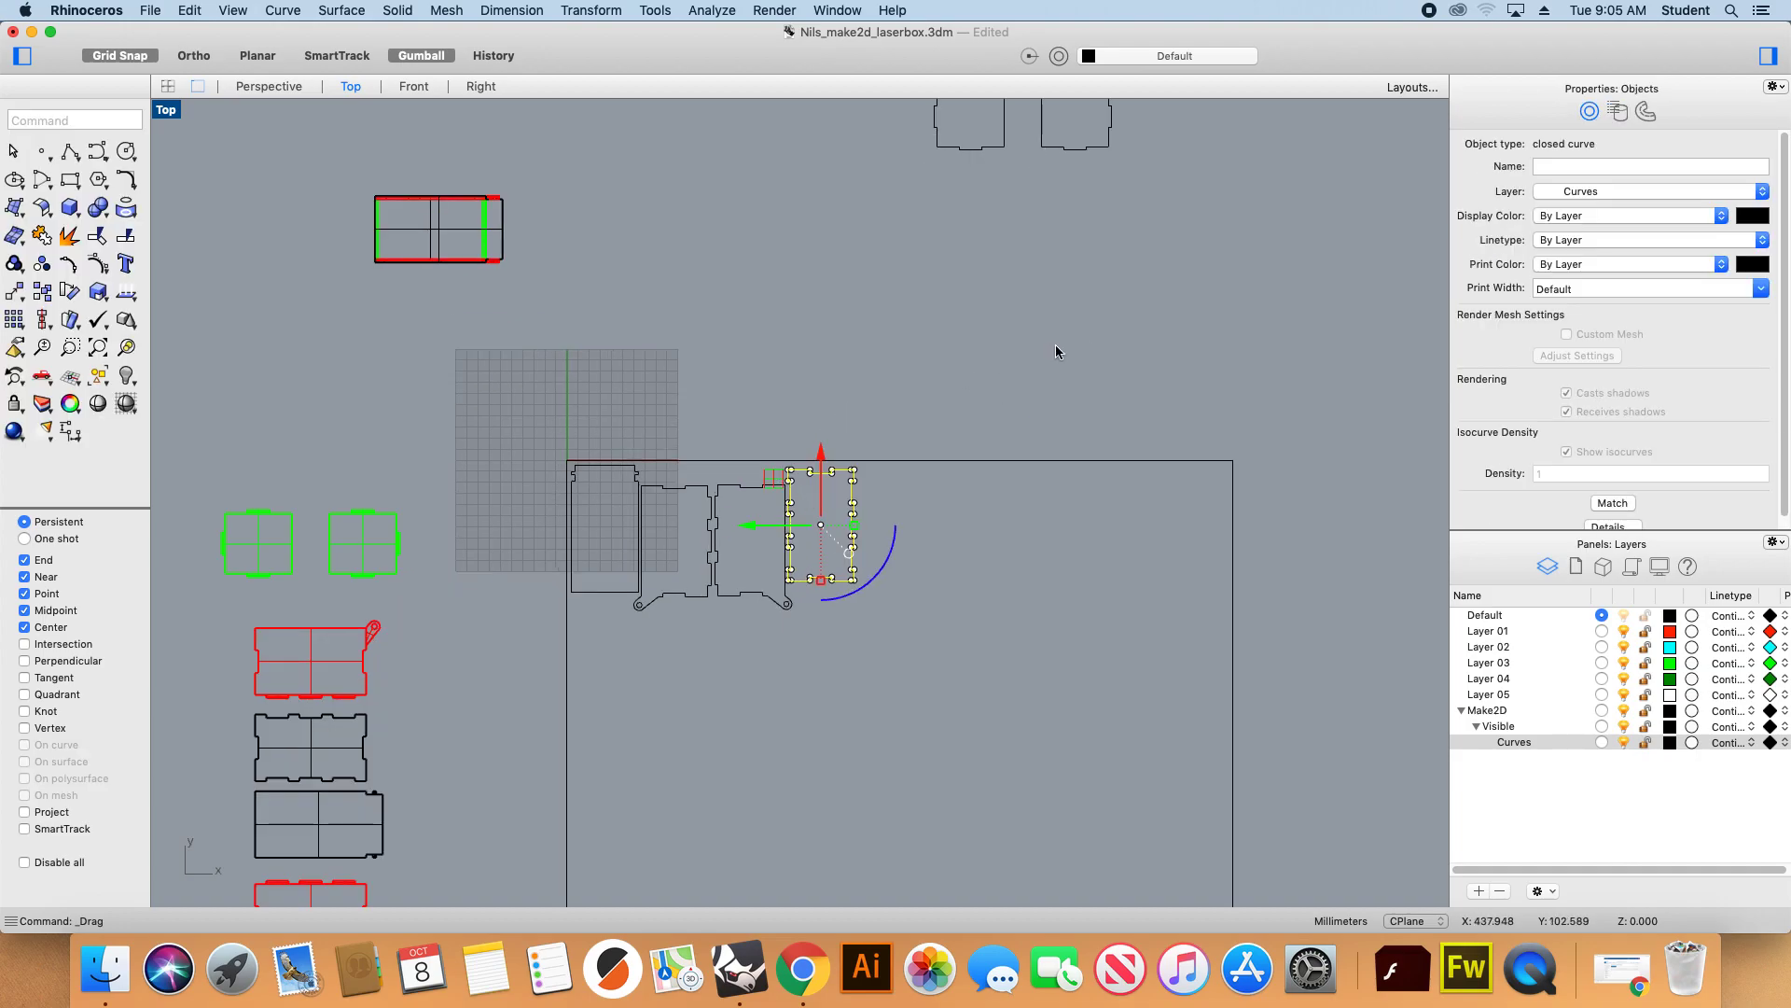
Move the two near-square outlines onto the sheet and stack them upright beside the rectangular toothed outline.
click(1068, 355)
scroll(1073, 360, up, 2)
drag(1111, 322, 877, 132)
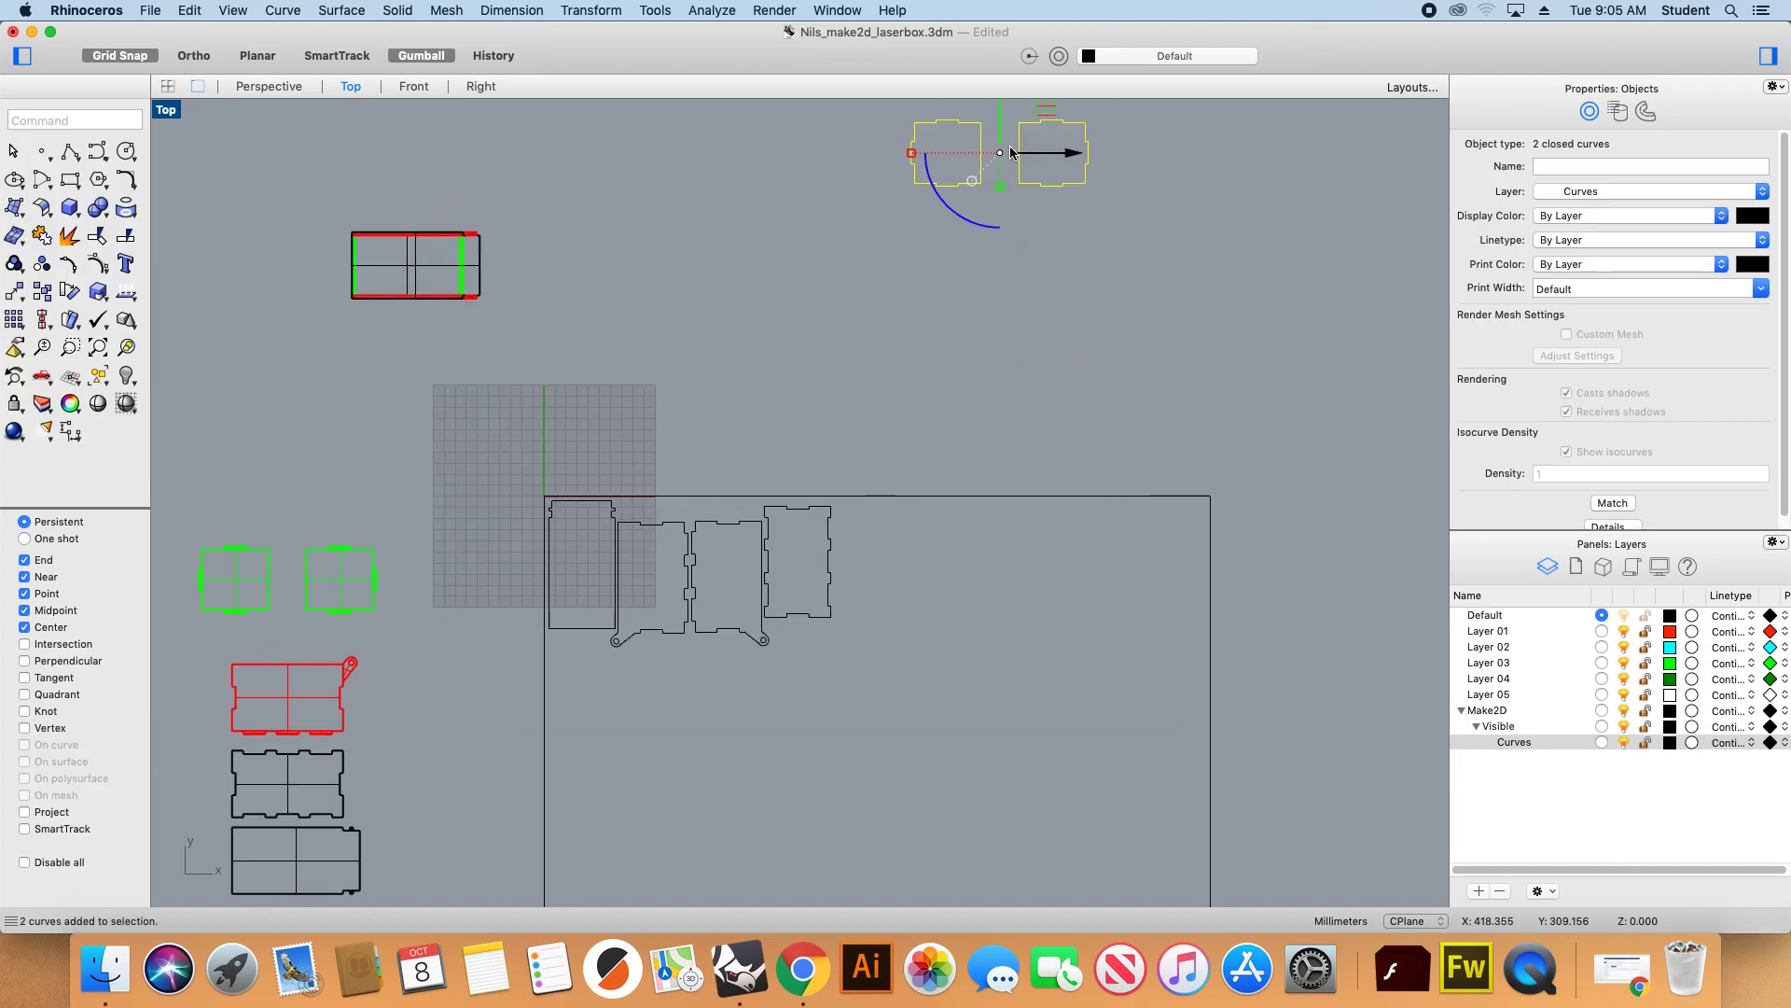
drag(1046, 121, 914, 569)
click(967, 615)
click(1013, 504)
scroll(846, 571, up, 5)
click(942, 625)
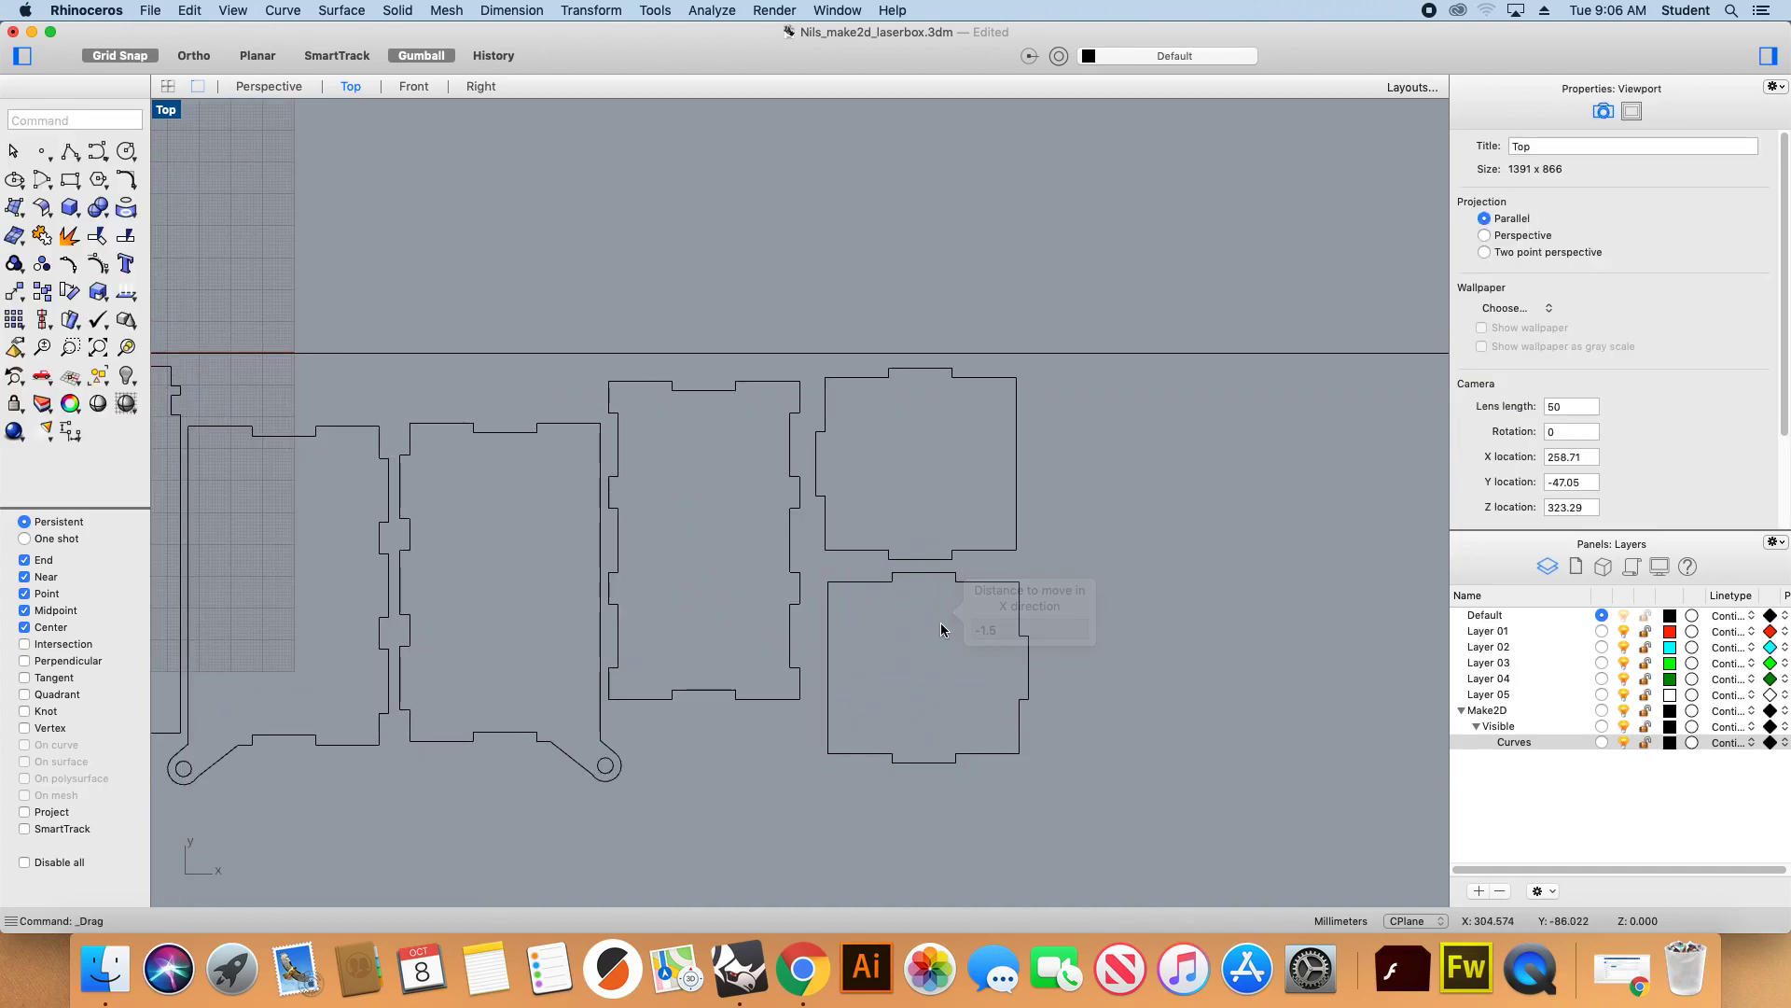
Shift the two stacked square outlines closer to the rectangular outline, leaving only a small gap between the parts.
scroll(952, 644, up, 3)
click(1012, 549)
scroll(1012, 555, down, 8)
drag(1122, 619, 934, 555)
scroll(1080, 565, down, 4)
click(1127, 672)
scroll(901, 512, up, 3)
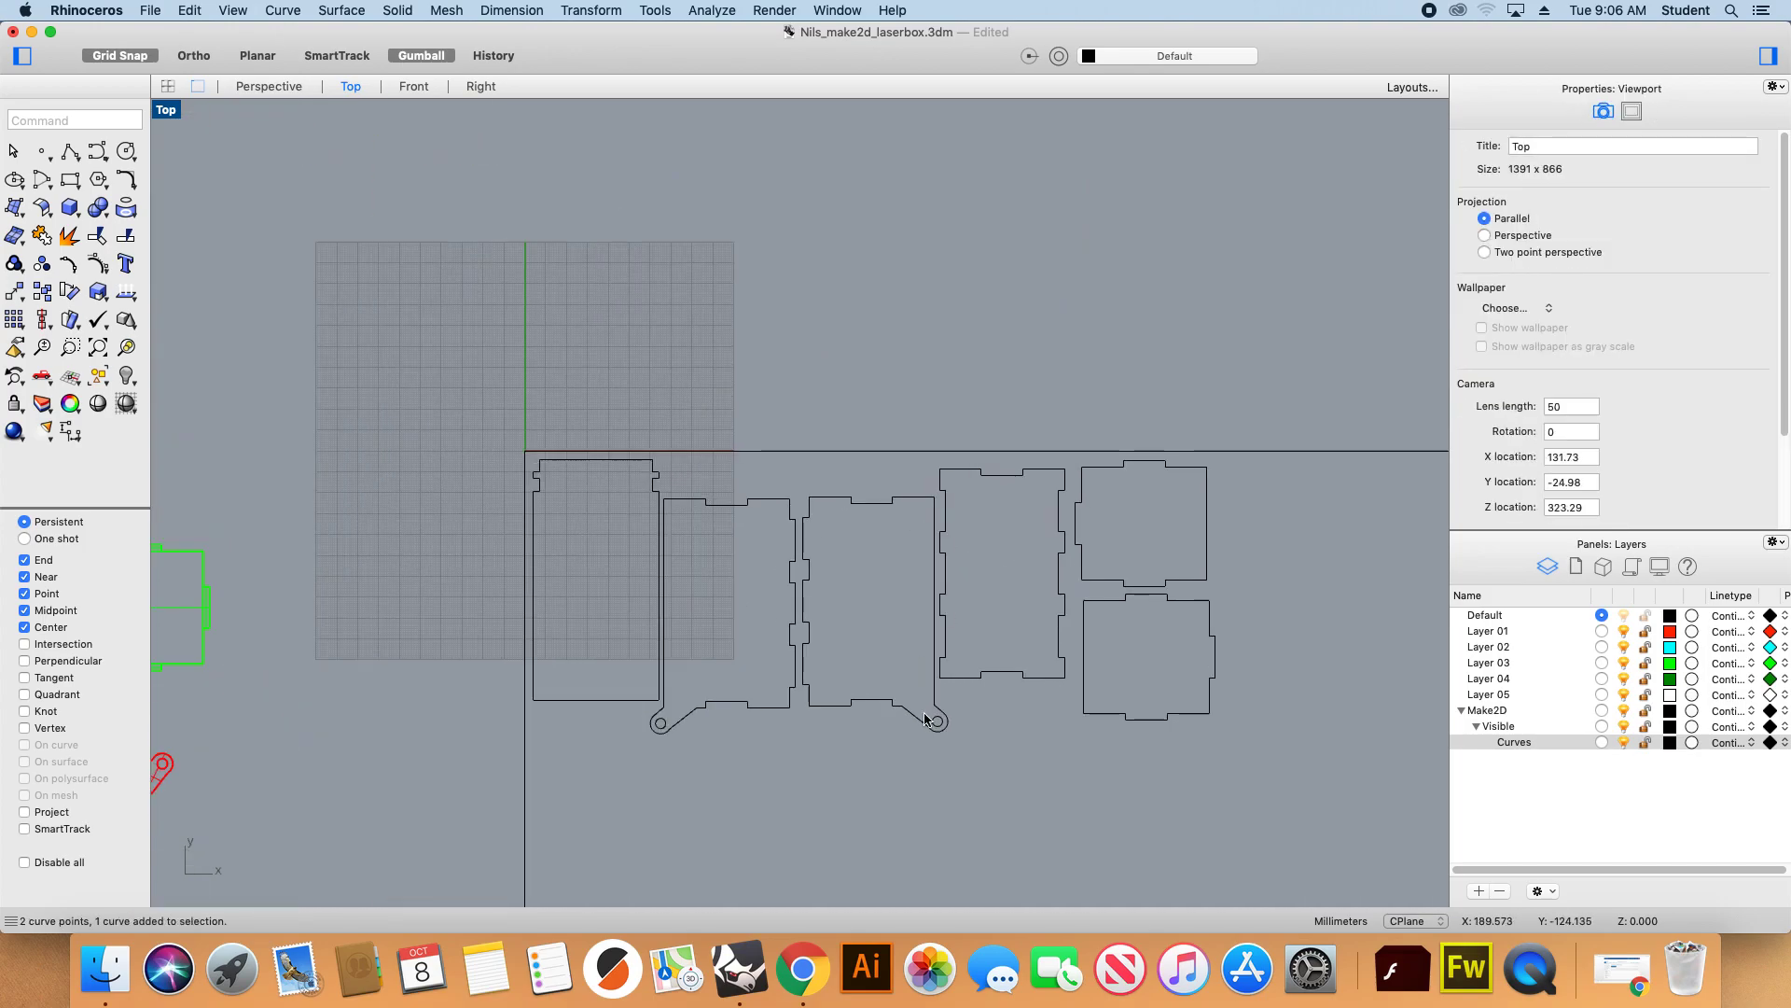
click(1207, 537)
drag(1210, 520, 1205, 524)
drag(1267, 709, 1213, 655)
click(1099, 629)
Rotate the upper square outline 180 degrees so its side tab points away from the neighbouring rectangular outline.
scroll(1161, 573, up, 4)
drag(1280, 587, 1198, 512)
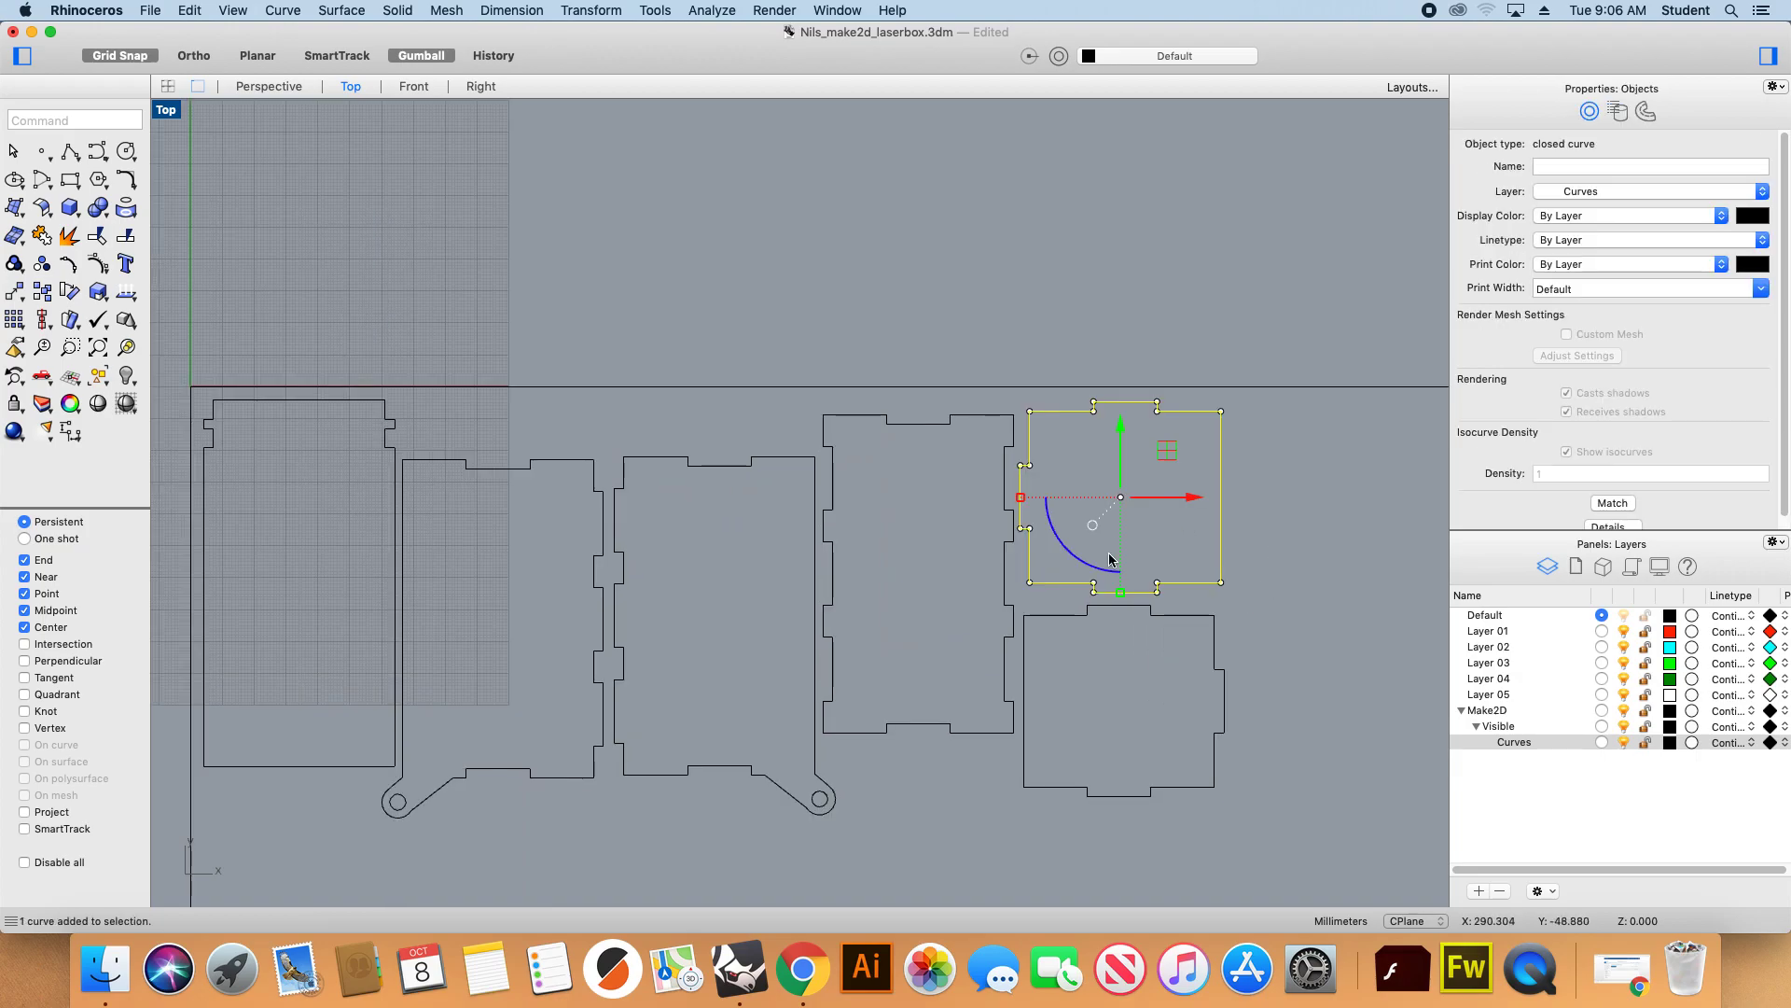
shift+drag(1063, 544, 1213, 478)
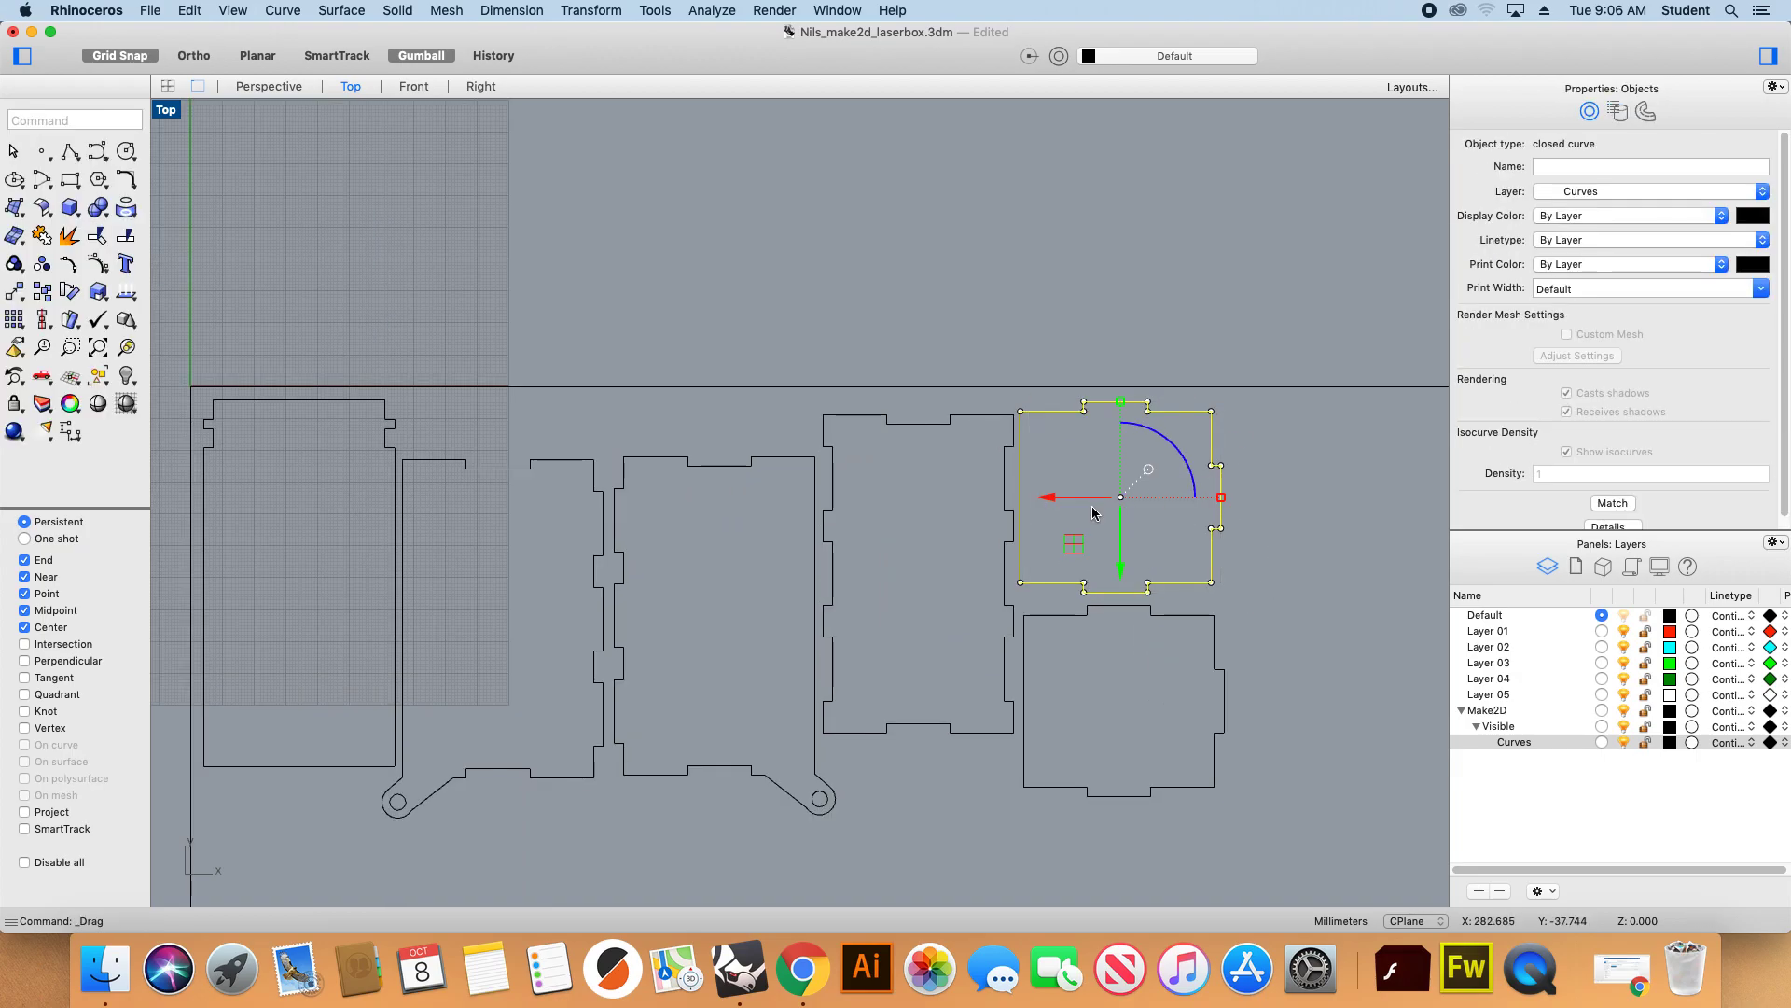
click(942, 373)
scroll(815, 341, down, 4)
drag(590, 315, 1022, 570)
drag(992, 595, 631, 372)
click(719, 591)
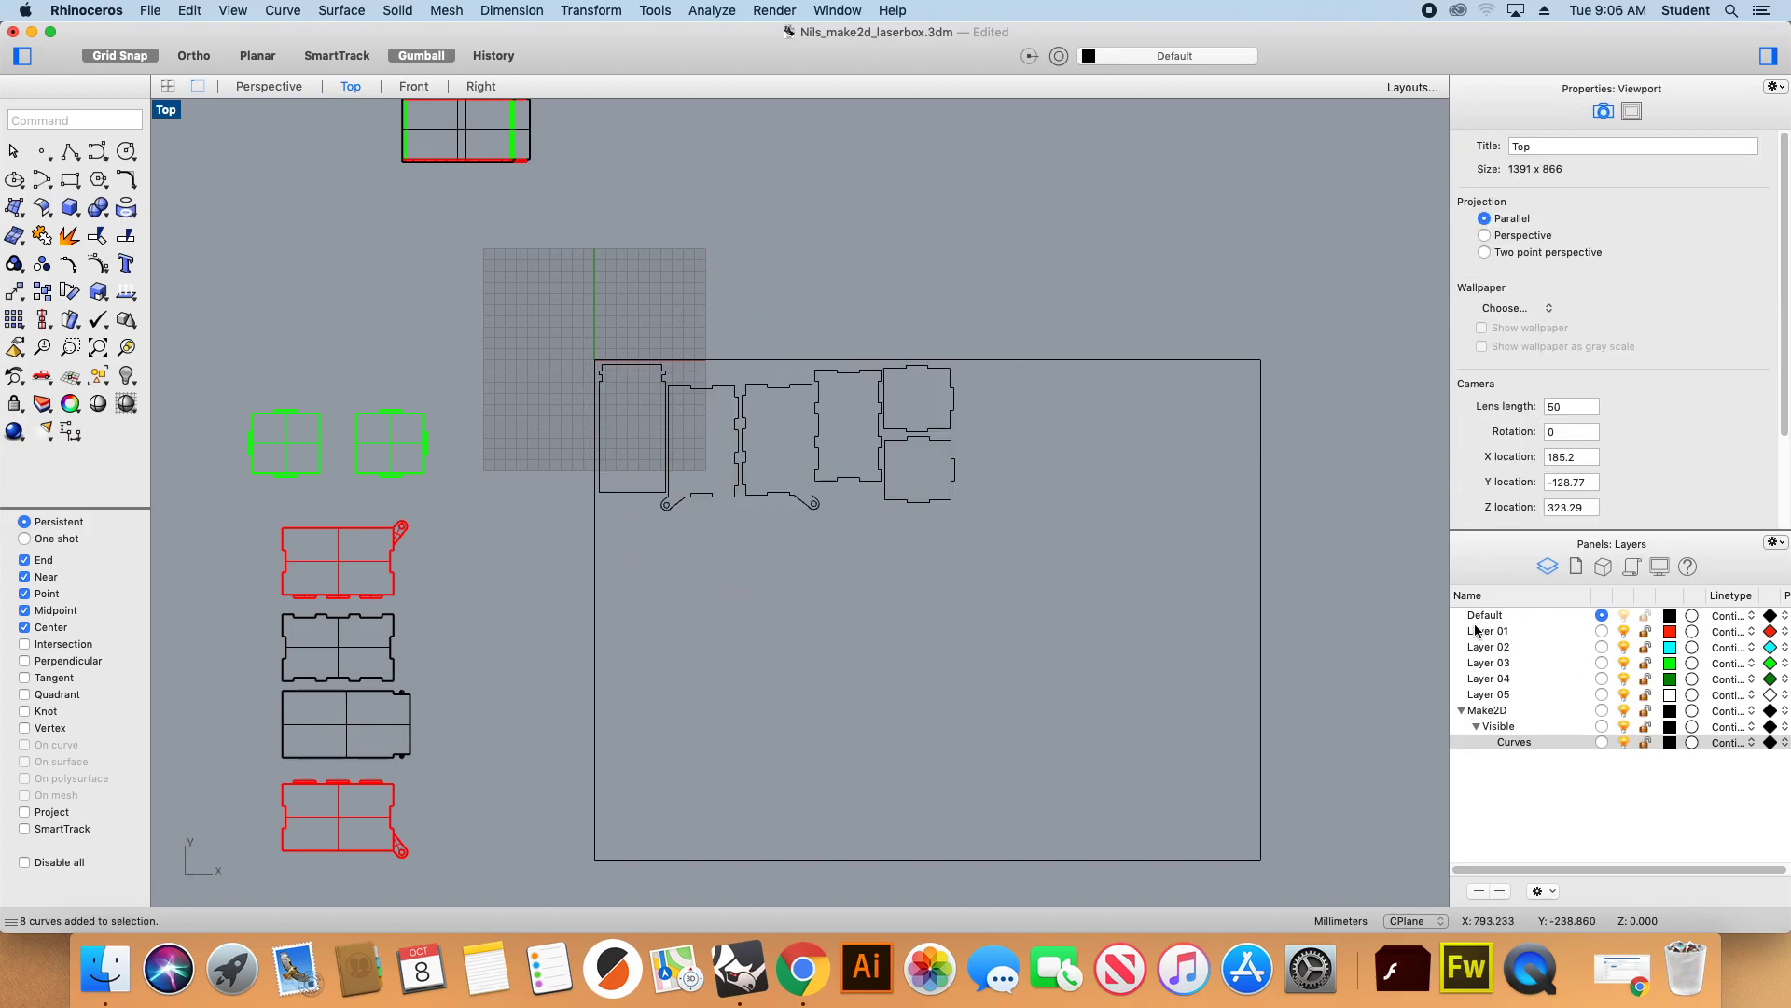
Create a new layer named cut.
click(1483, 616)
click(1580, 573)
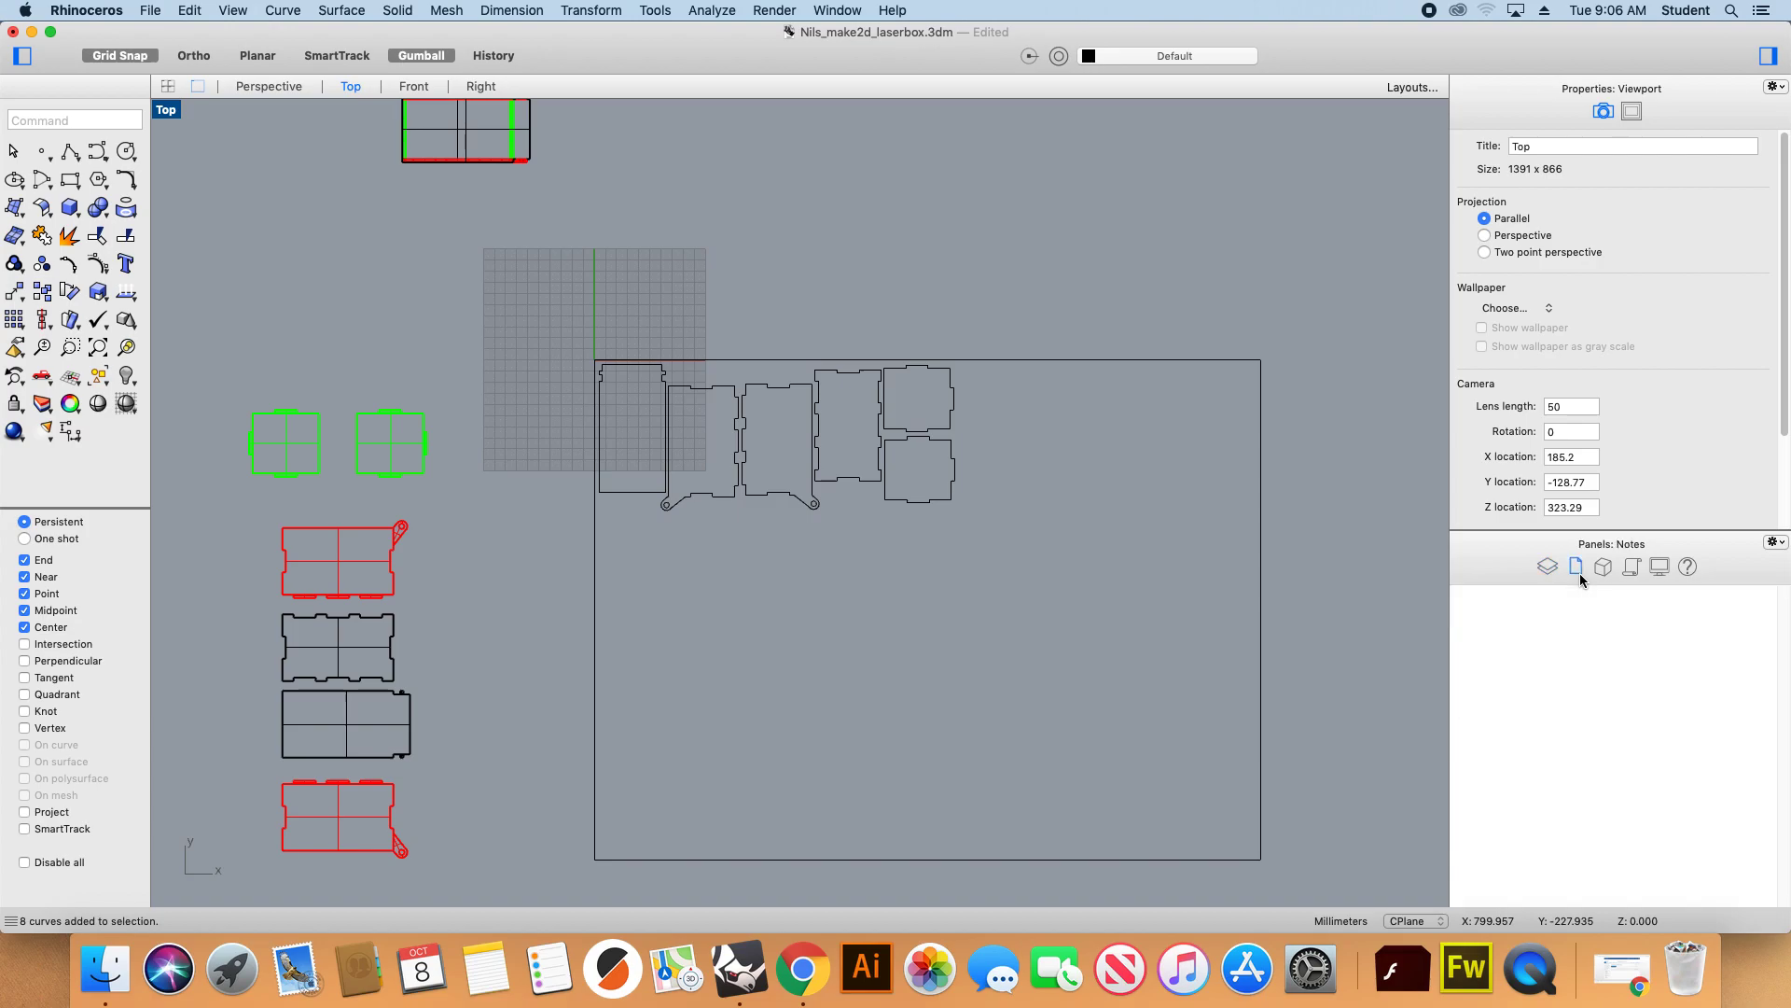
click(1555, 572)
click(1482, 891)
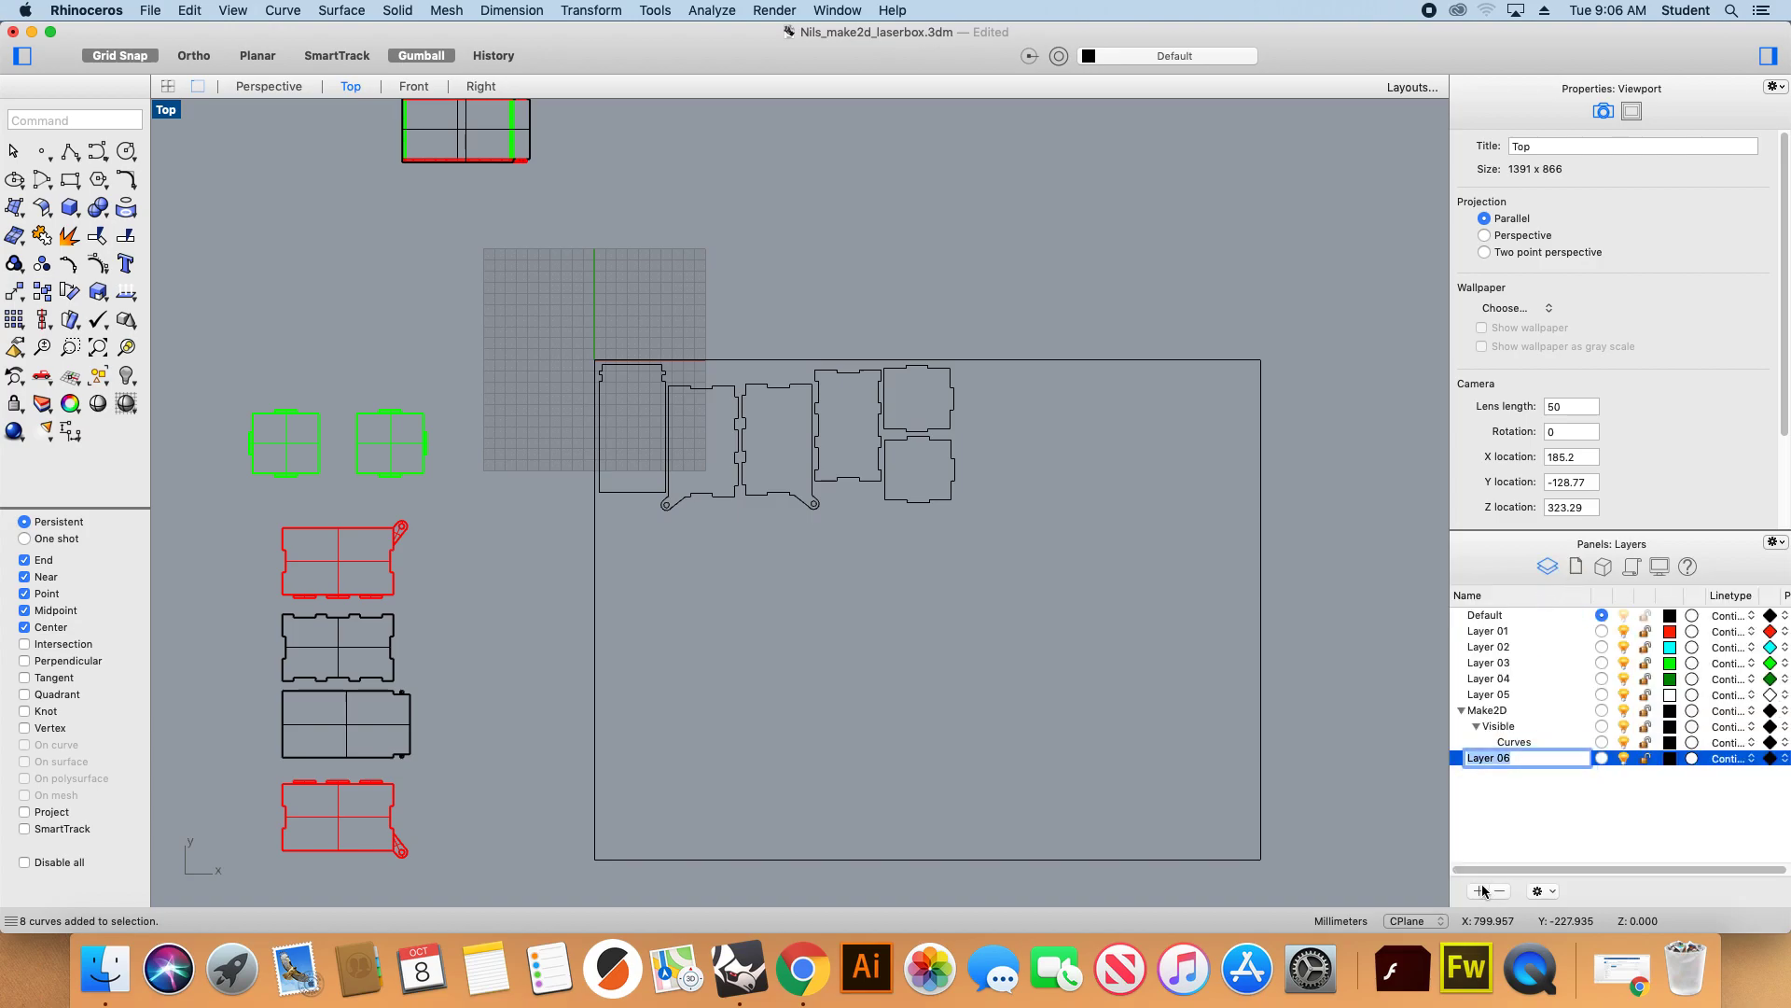
text(cut)
key(Return)
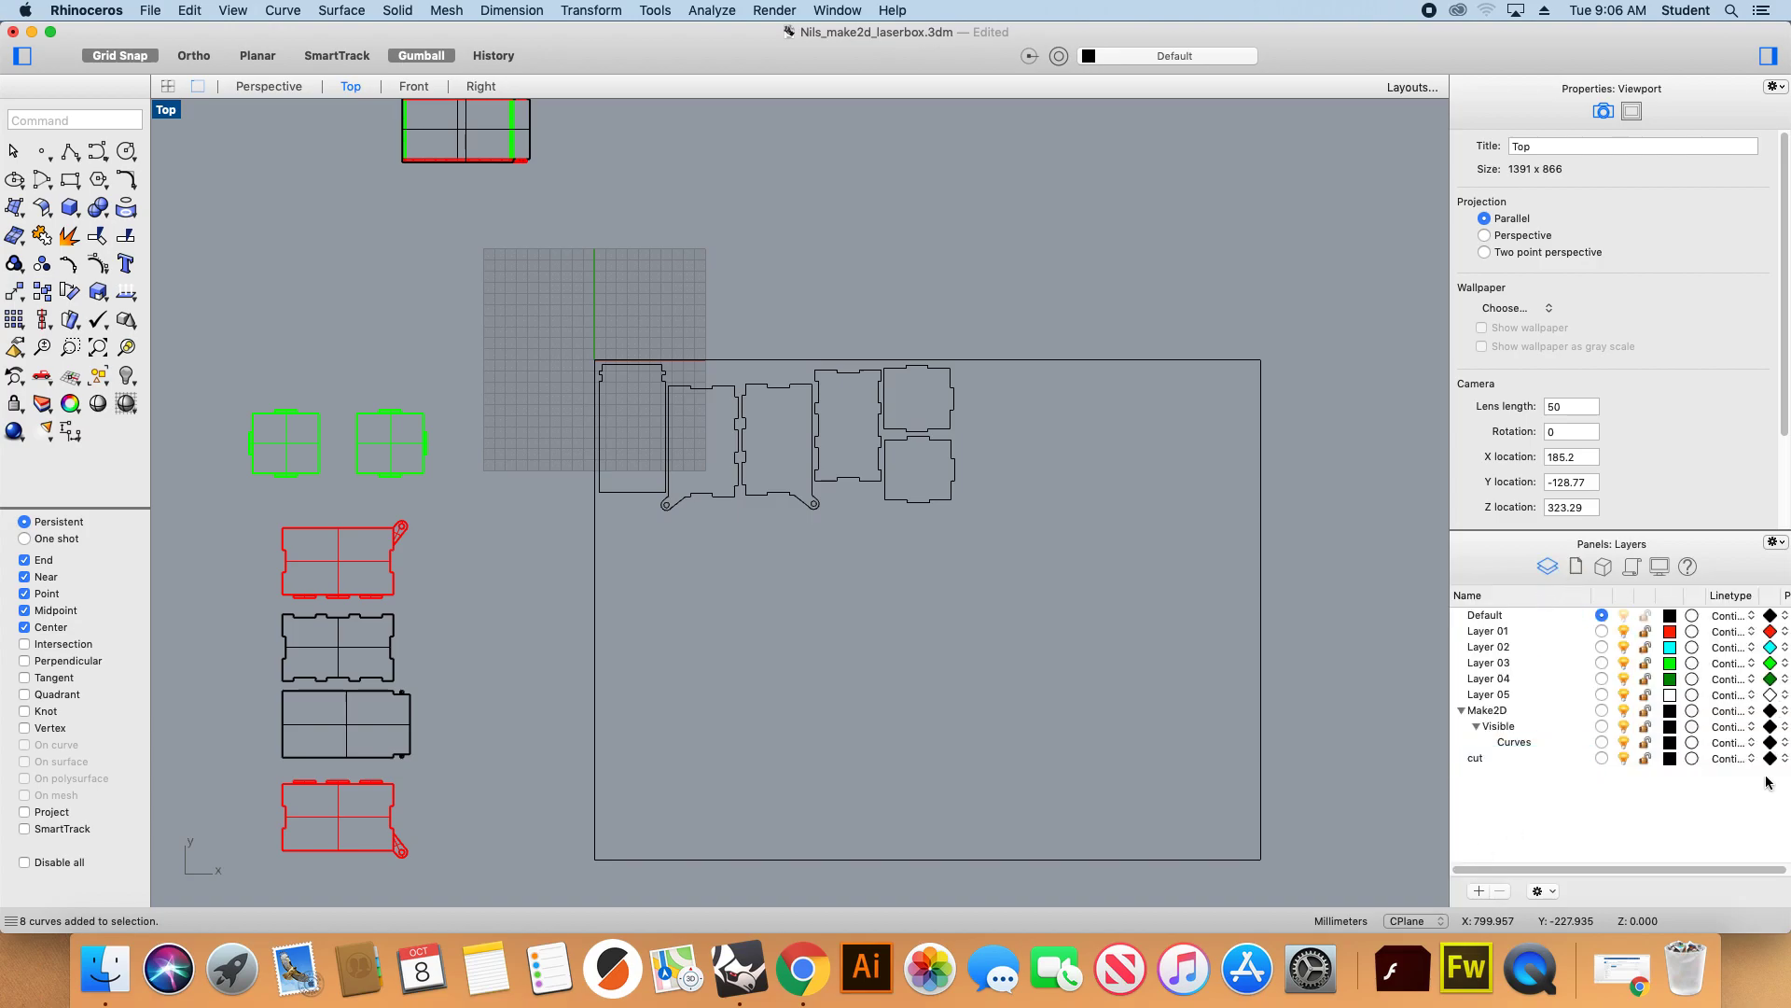
Set the cut layer's color to pure blue with RGB values 0, 0, 255.
click(1667, 758)
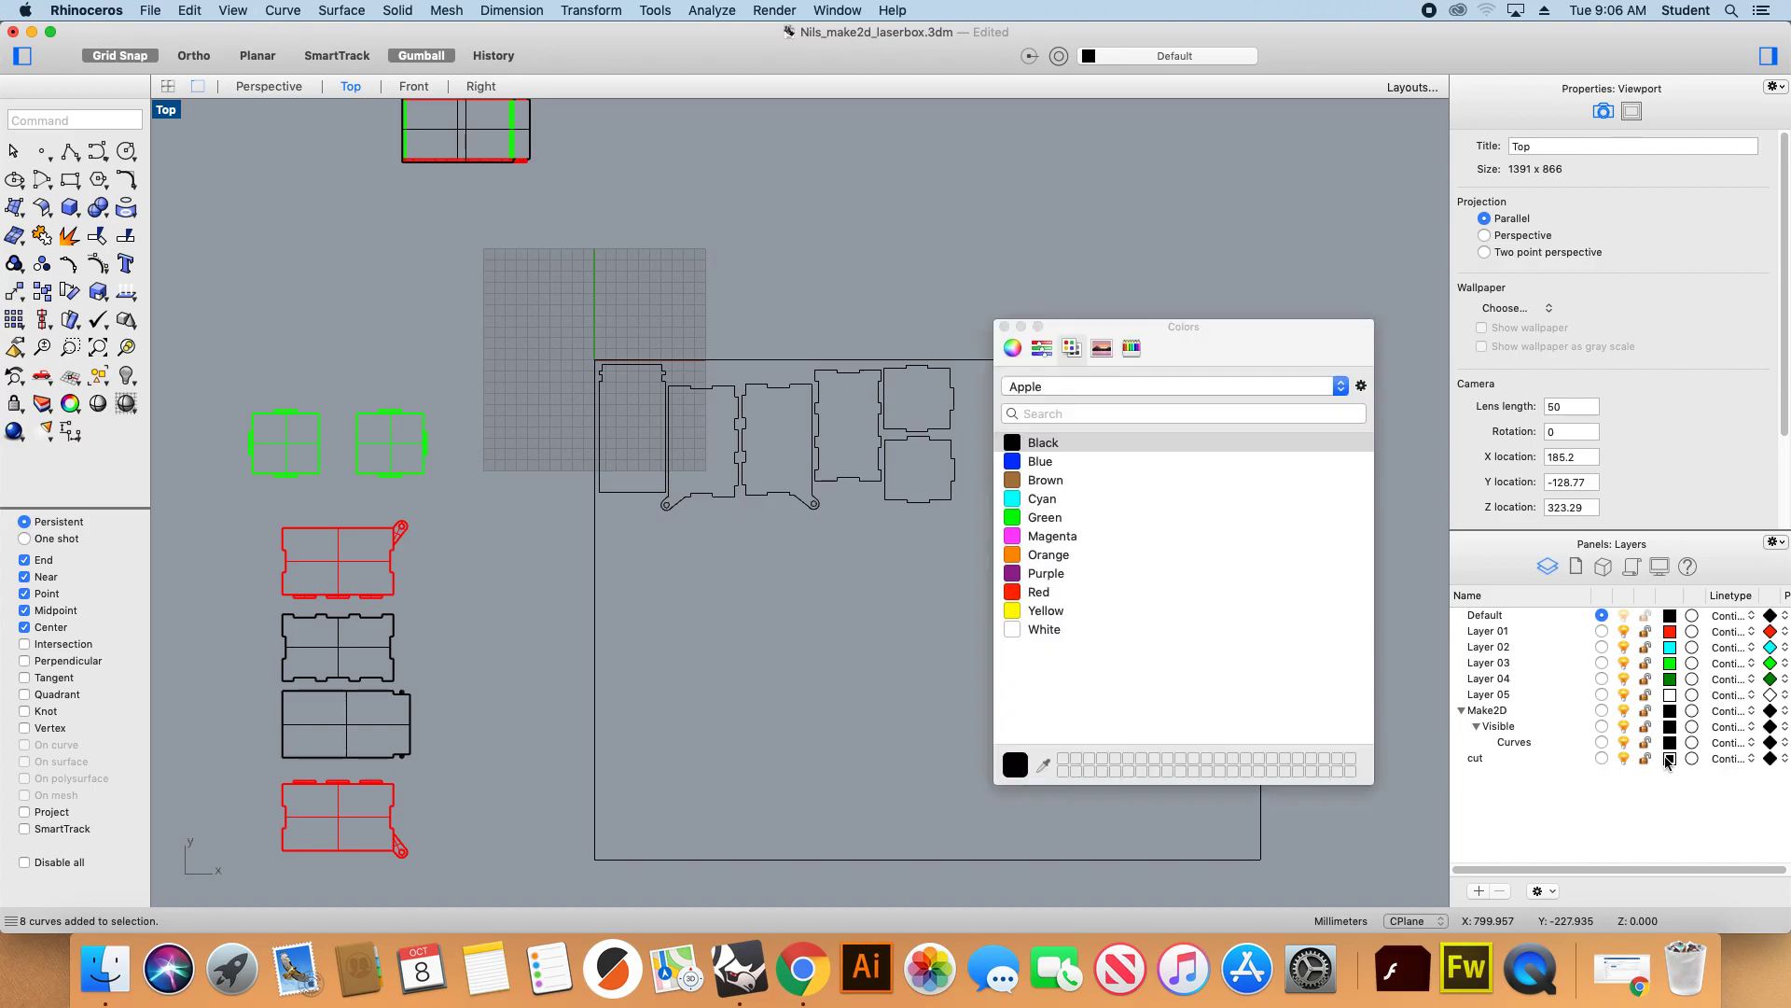
click(1042, 462)
click(1042, 351)
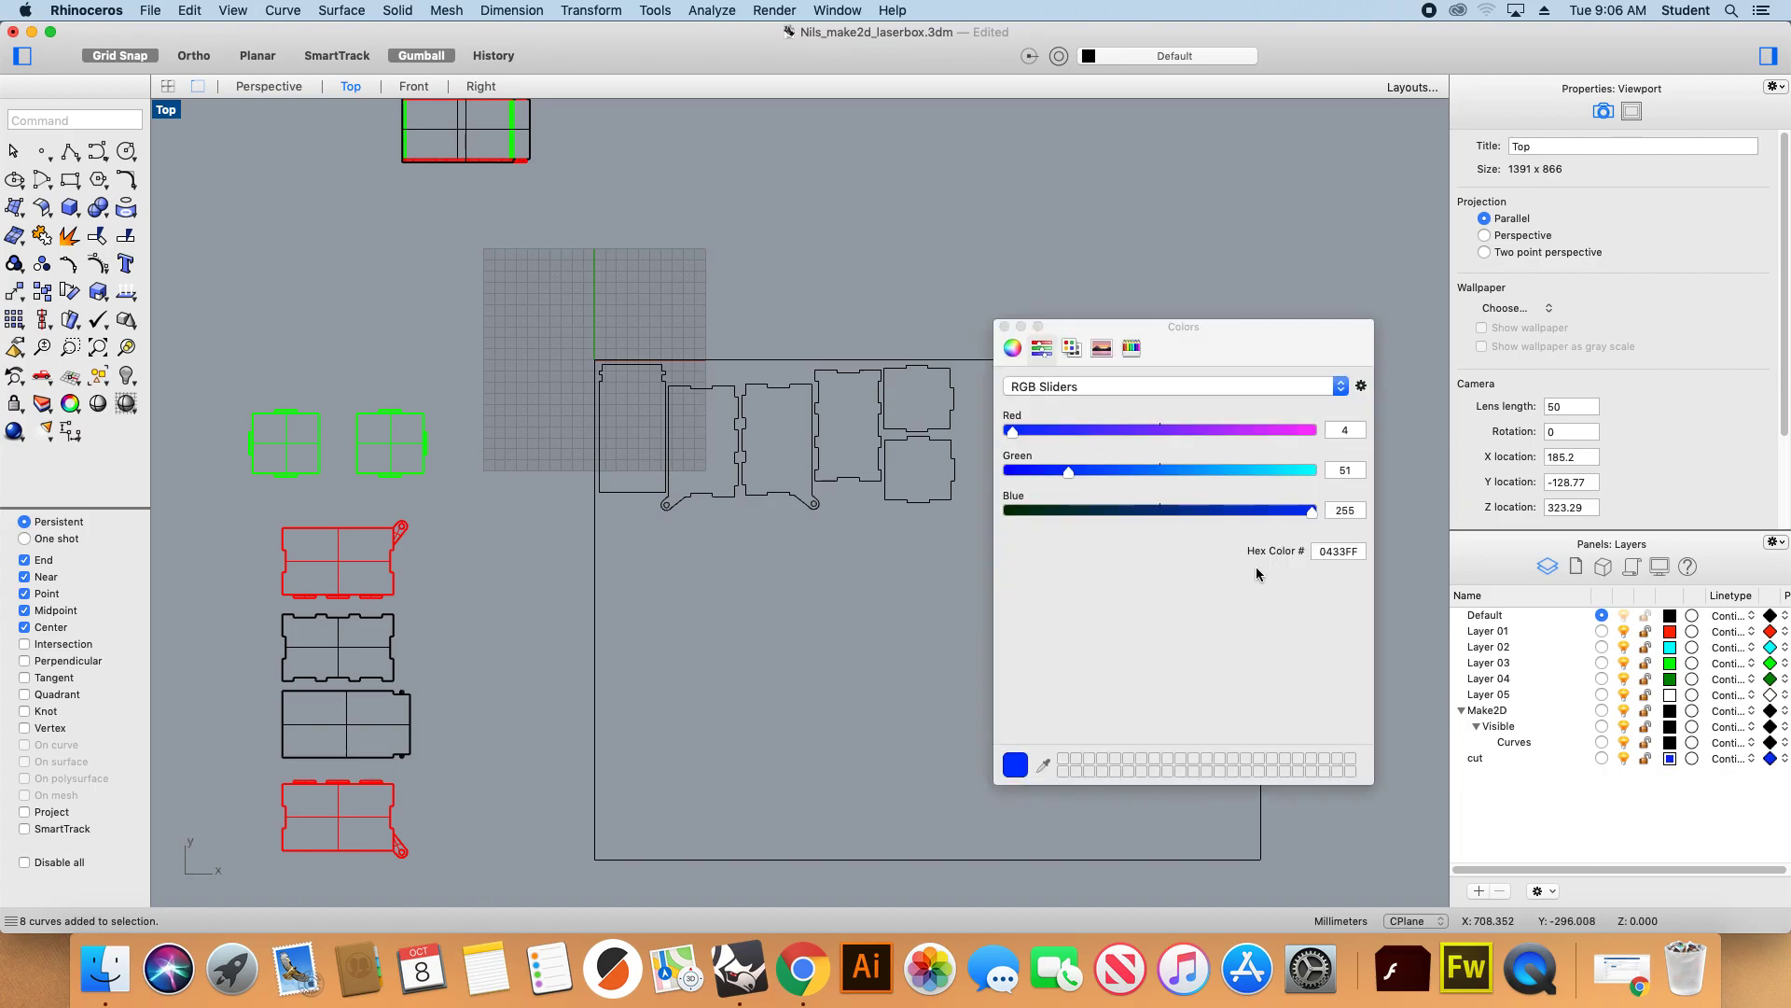
click(1343, 510)
click(1334, 469)
text(0)
click(1317, 431)
text(0)
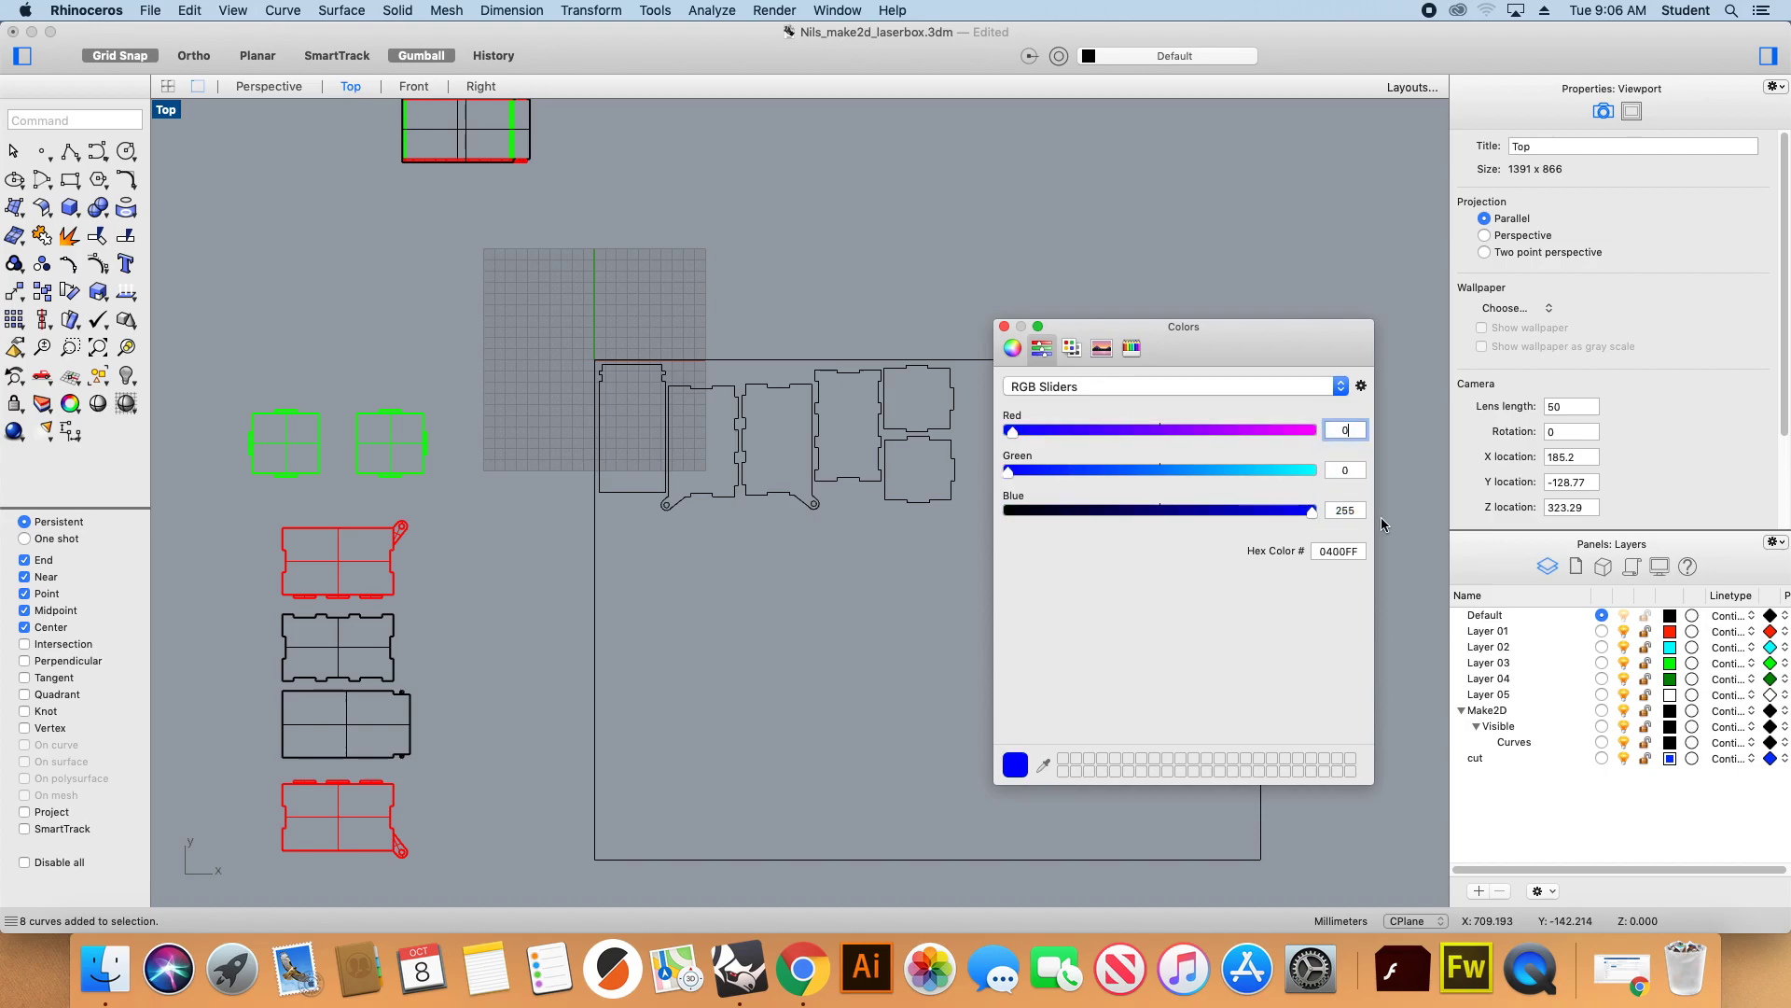
click(1318, 512)
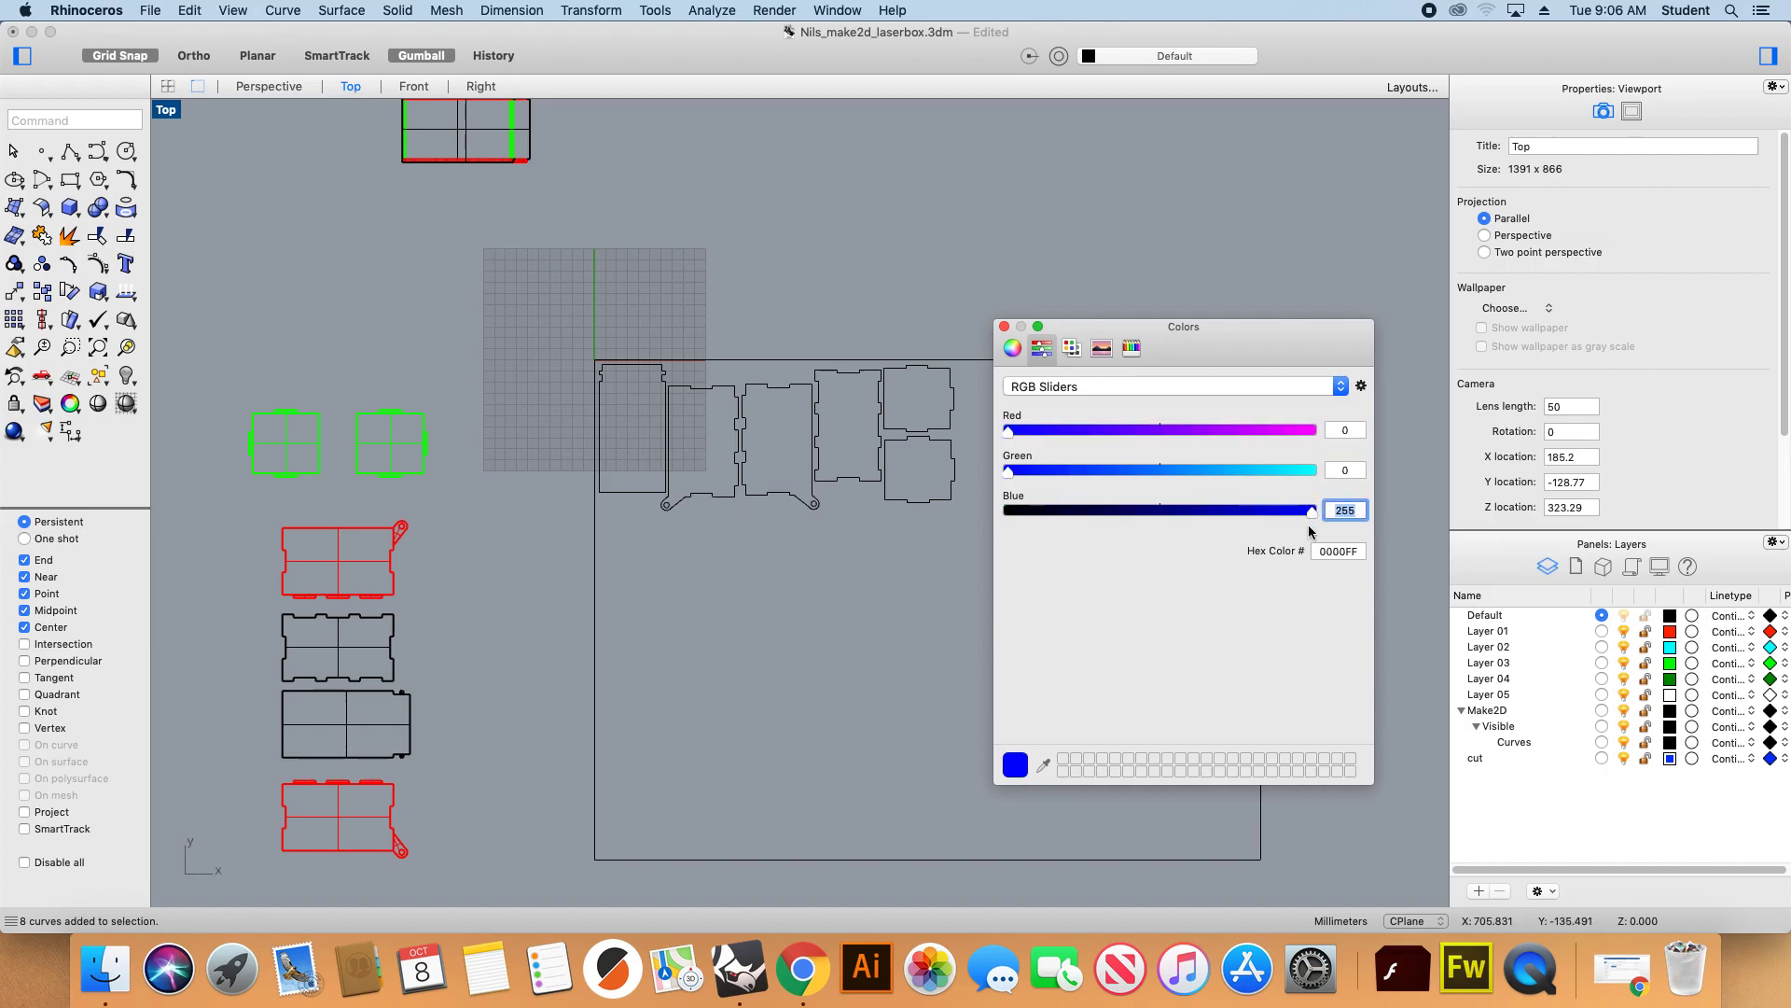
click(1005, 327)
Move all the nested panel outlines, including the hinge holes, onto the cut layer without the sheet rectangle.
drag(1047, 589, 624, 380)
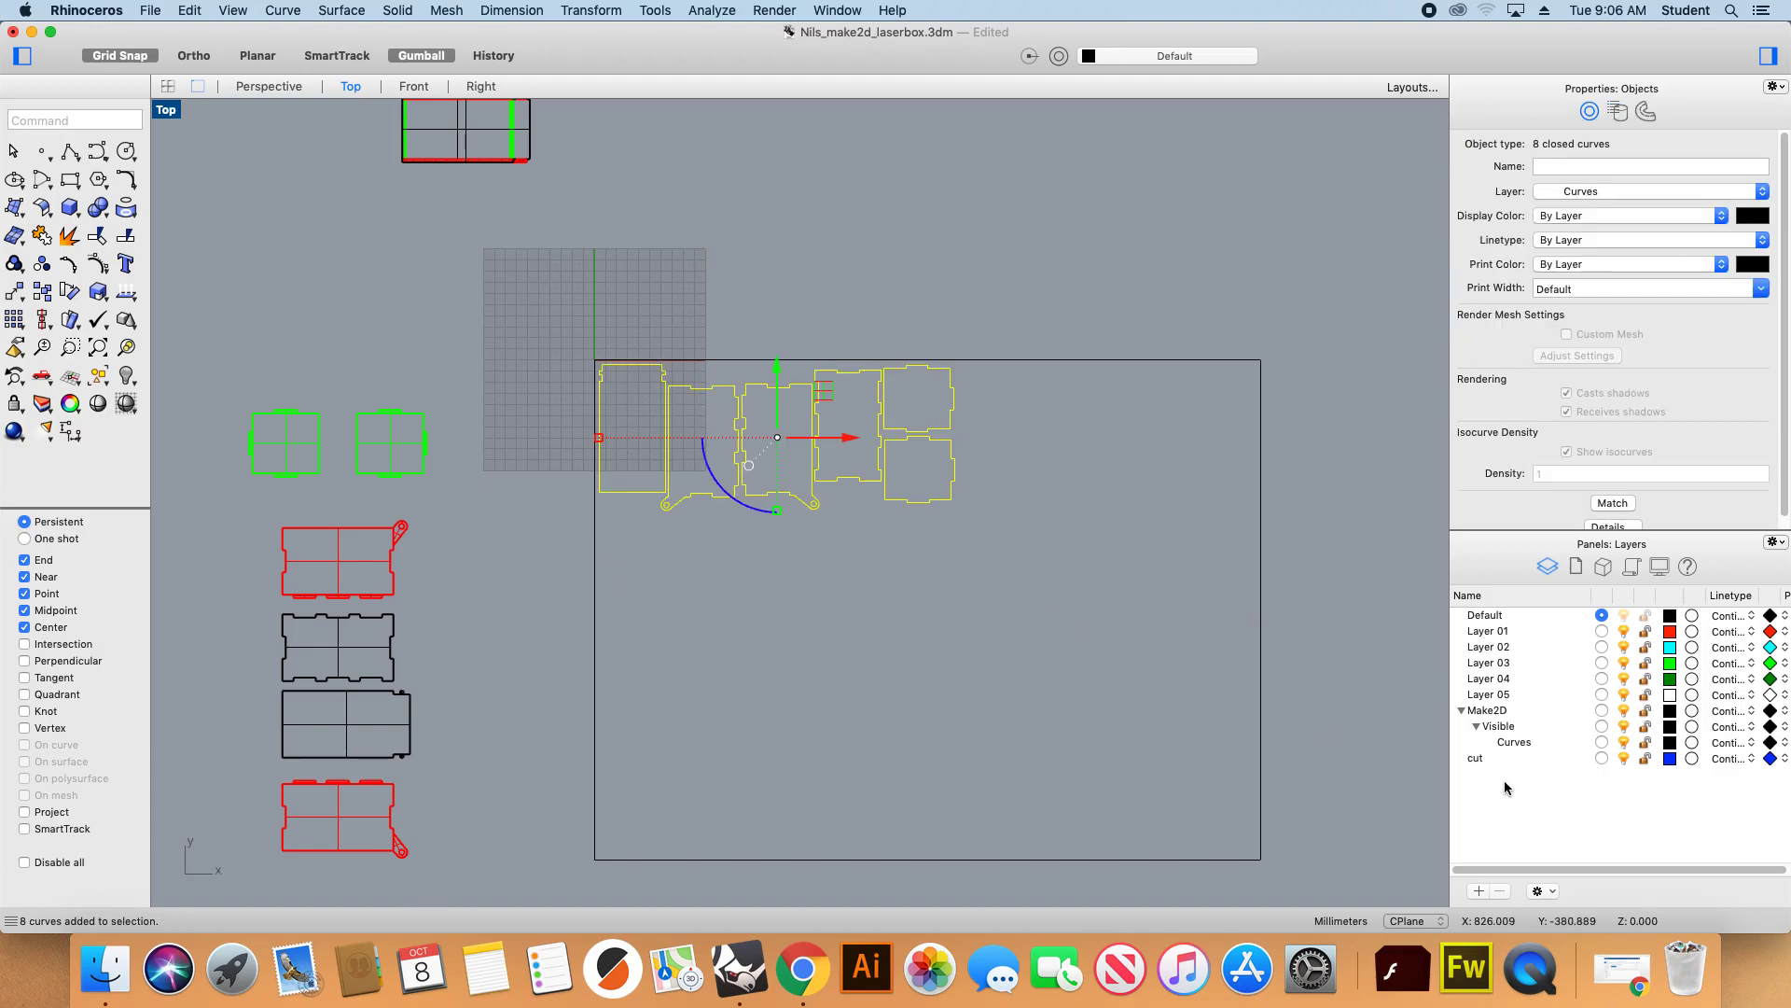
right_click(1478, 767)
click(1530, 769)
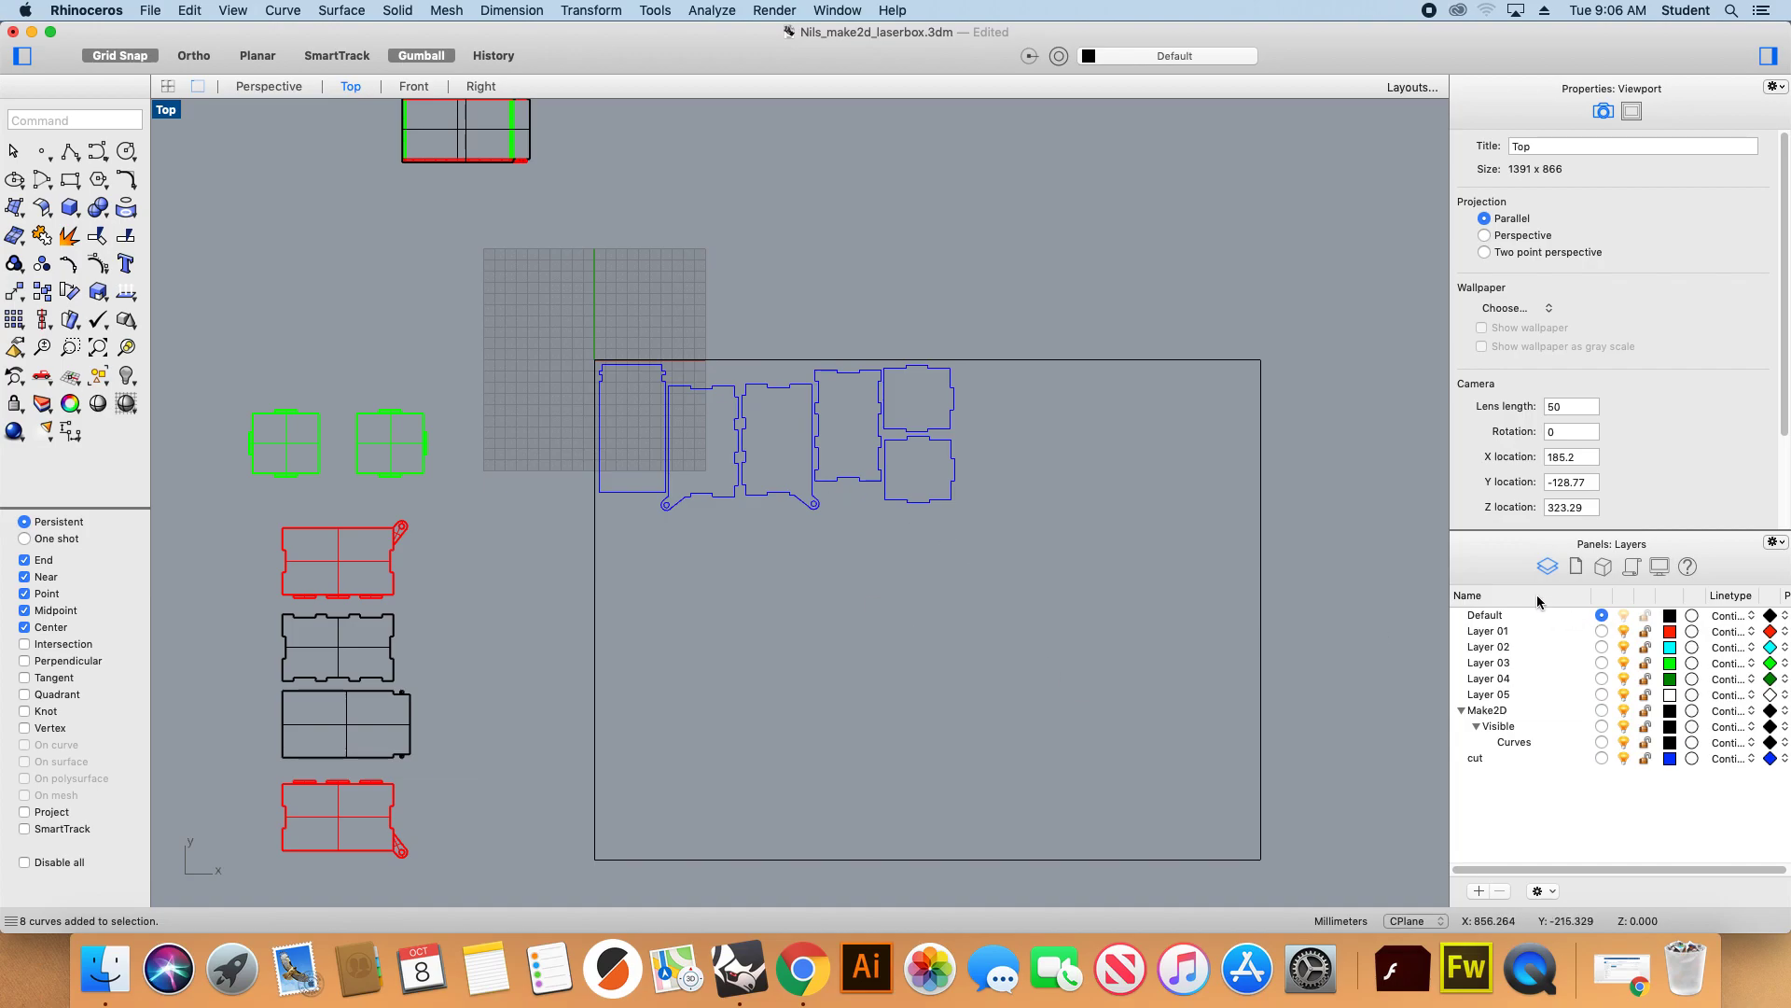
Draw a trial zigzag polyline in the sheet's empty area below the nested outlines, and undo it.
click(70, 151)
click(828, 693)
click(791, 627)
click(835, 586)
click(875, 663)
click(987, 601)
click(975, 711)
key(Return)
click(870, 656)
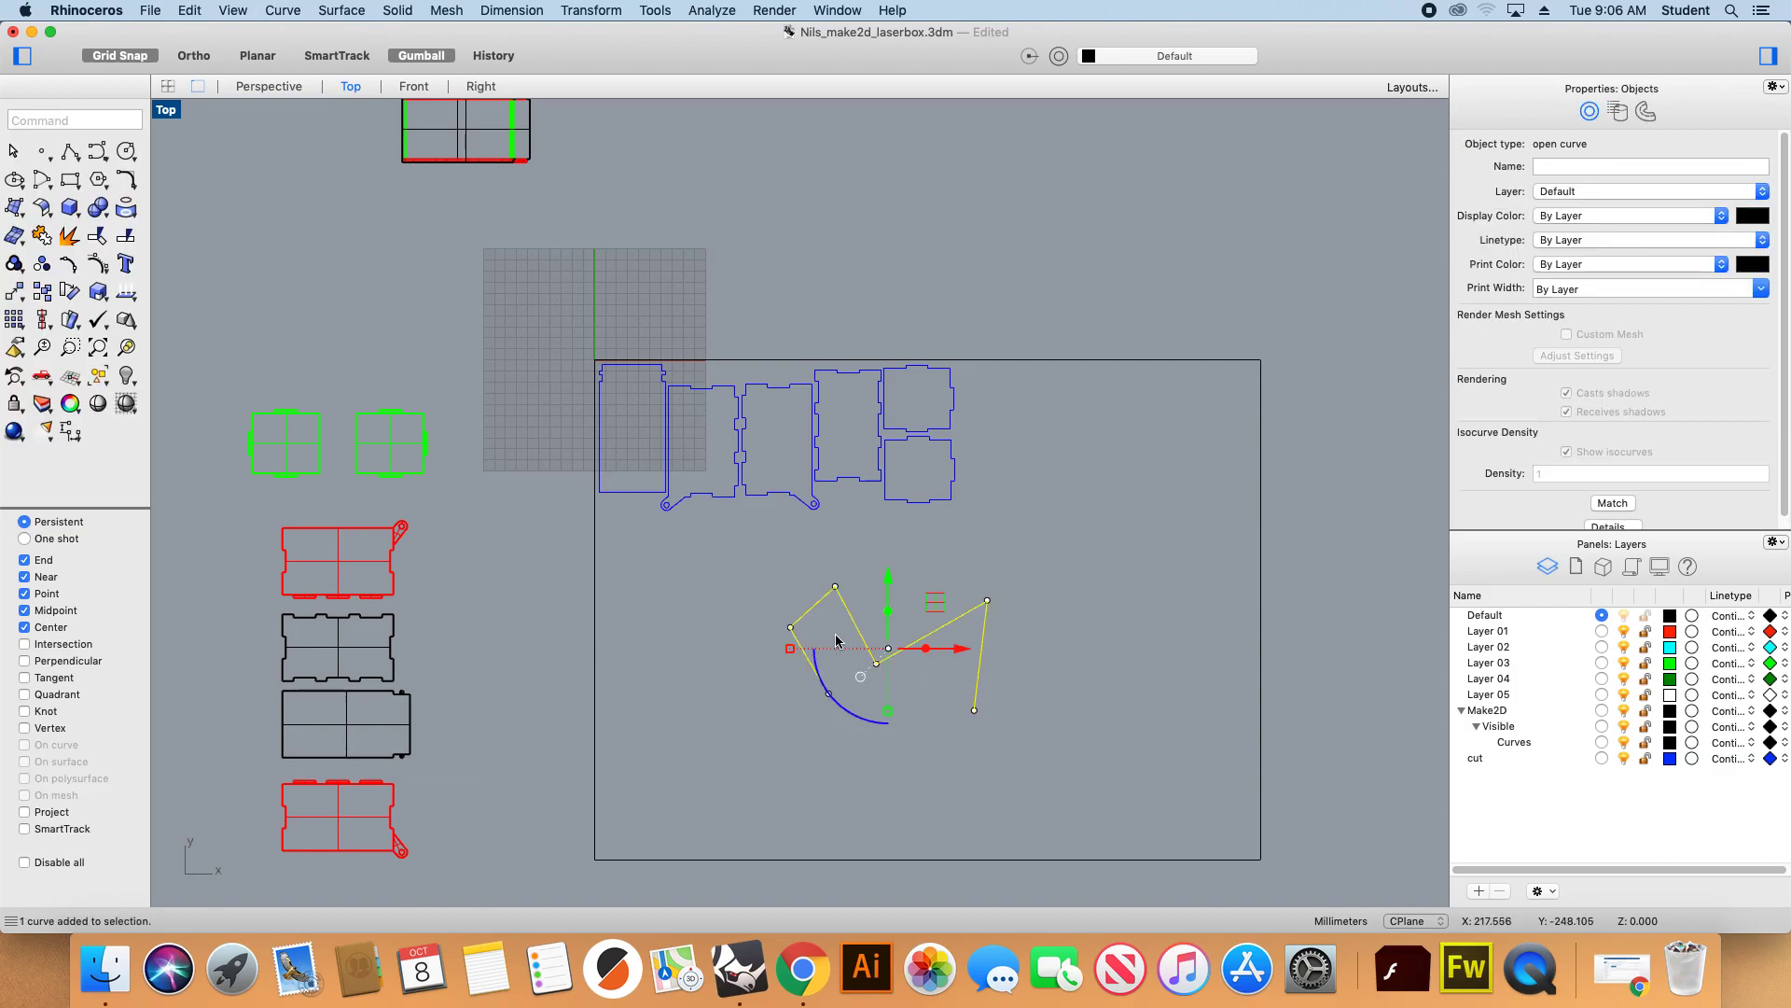
key(super+z)
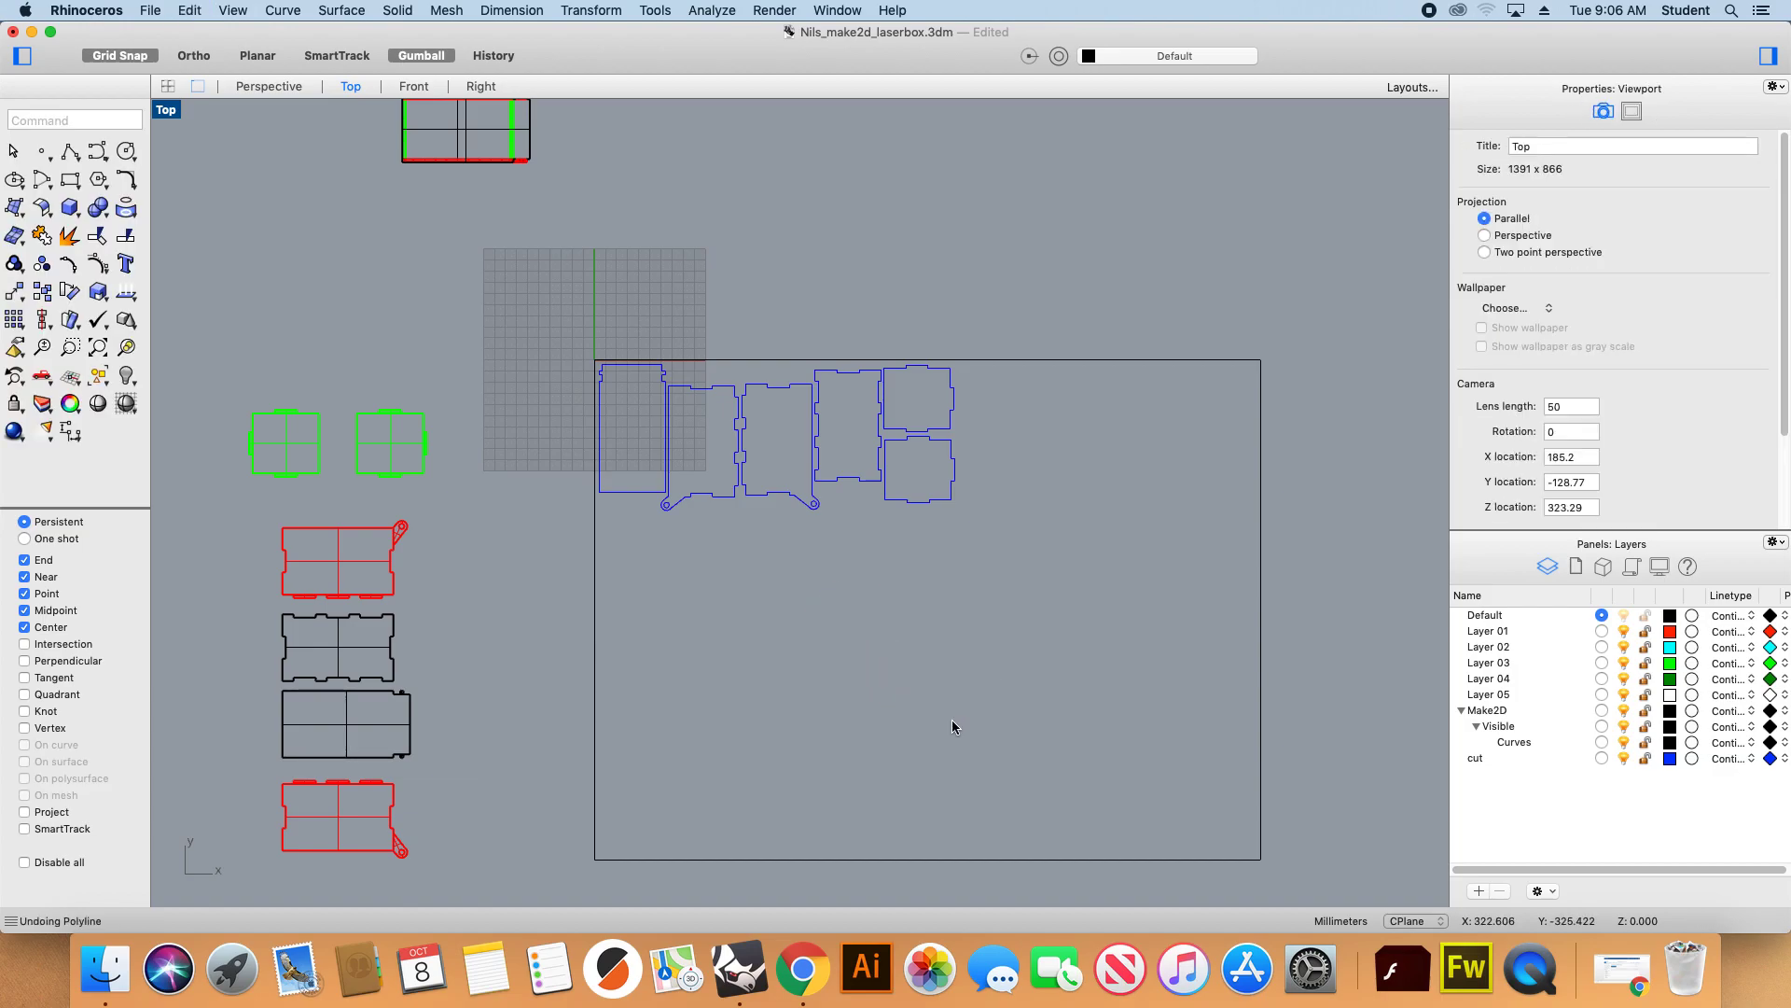
scroll(782, 426, up, 5)
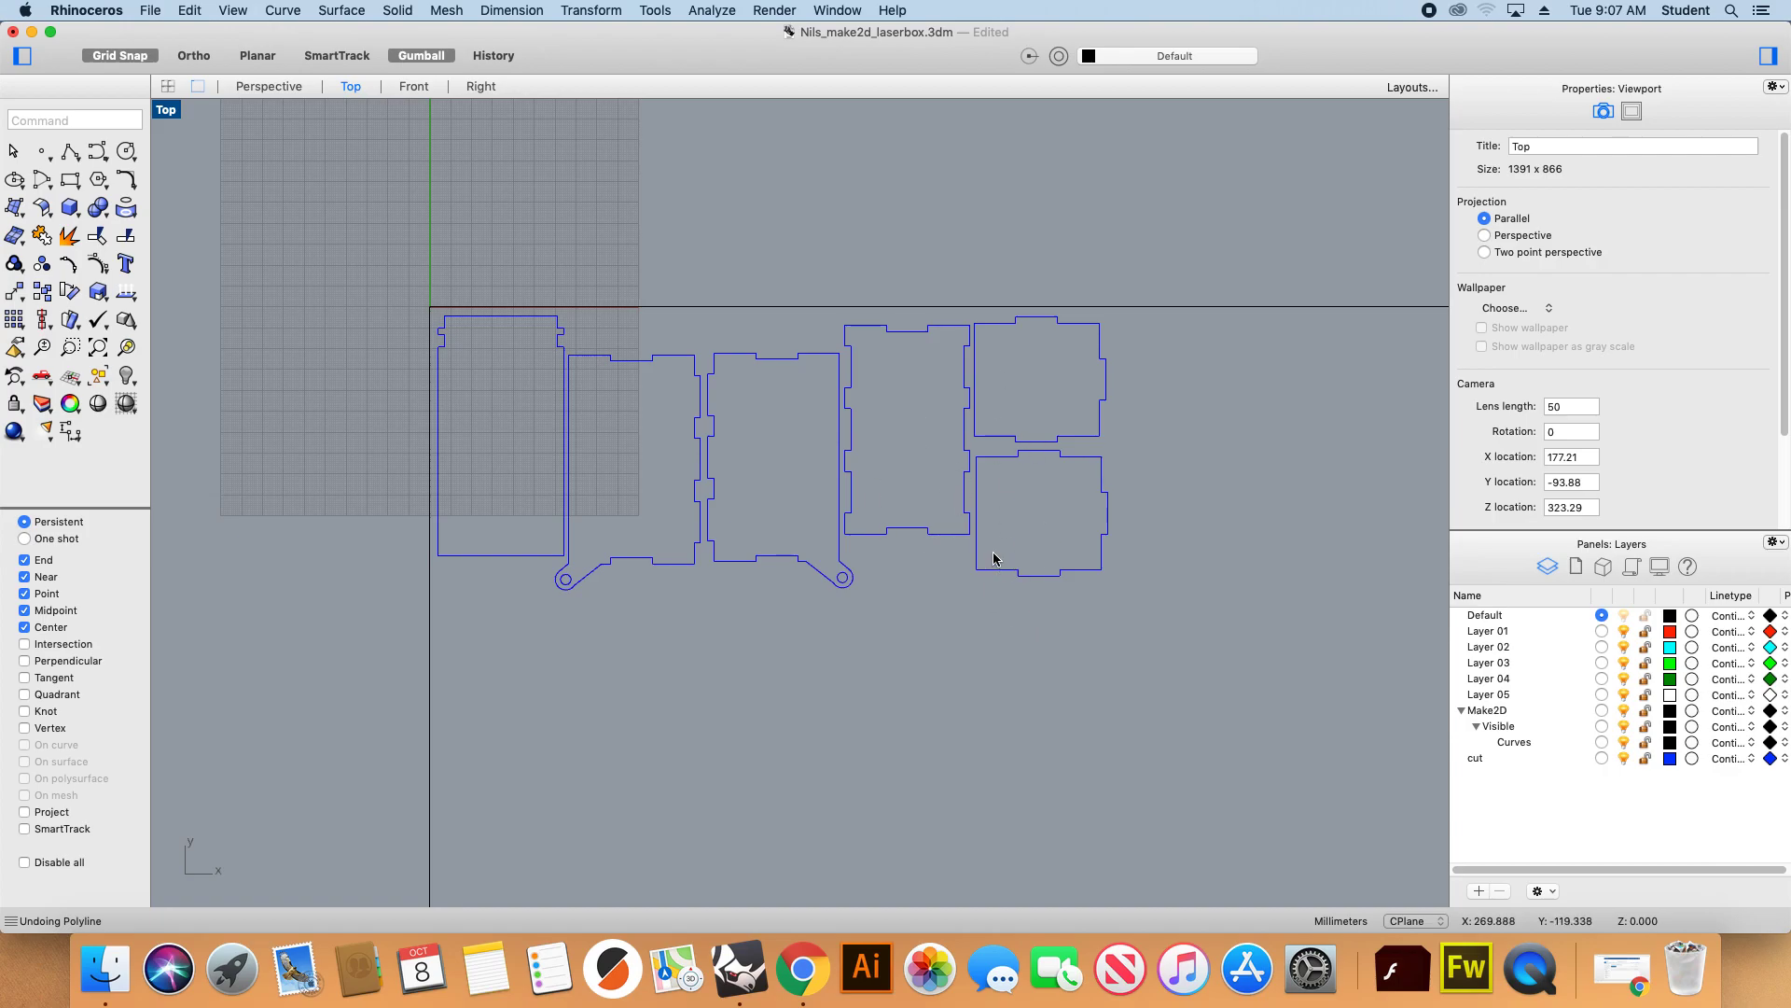
scroll(796, 548, down, 5)
scroll(823, 574, up, 4)
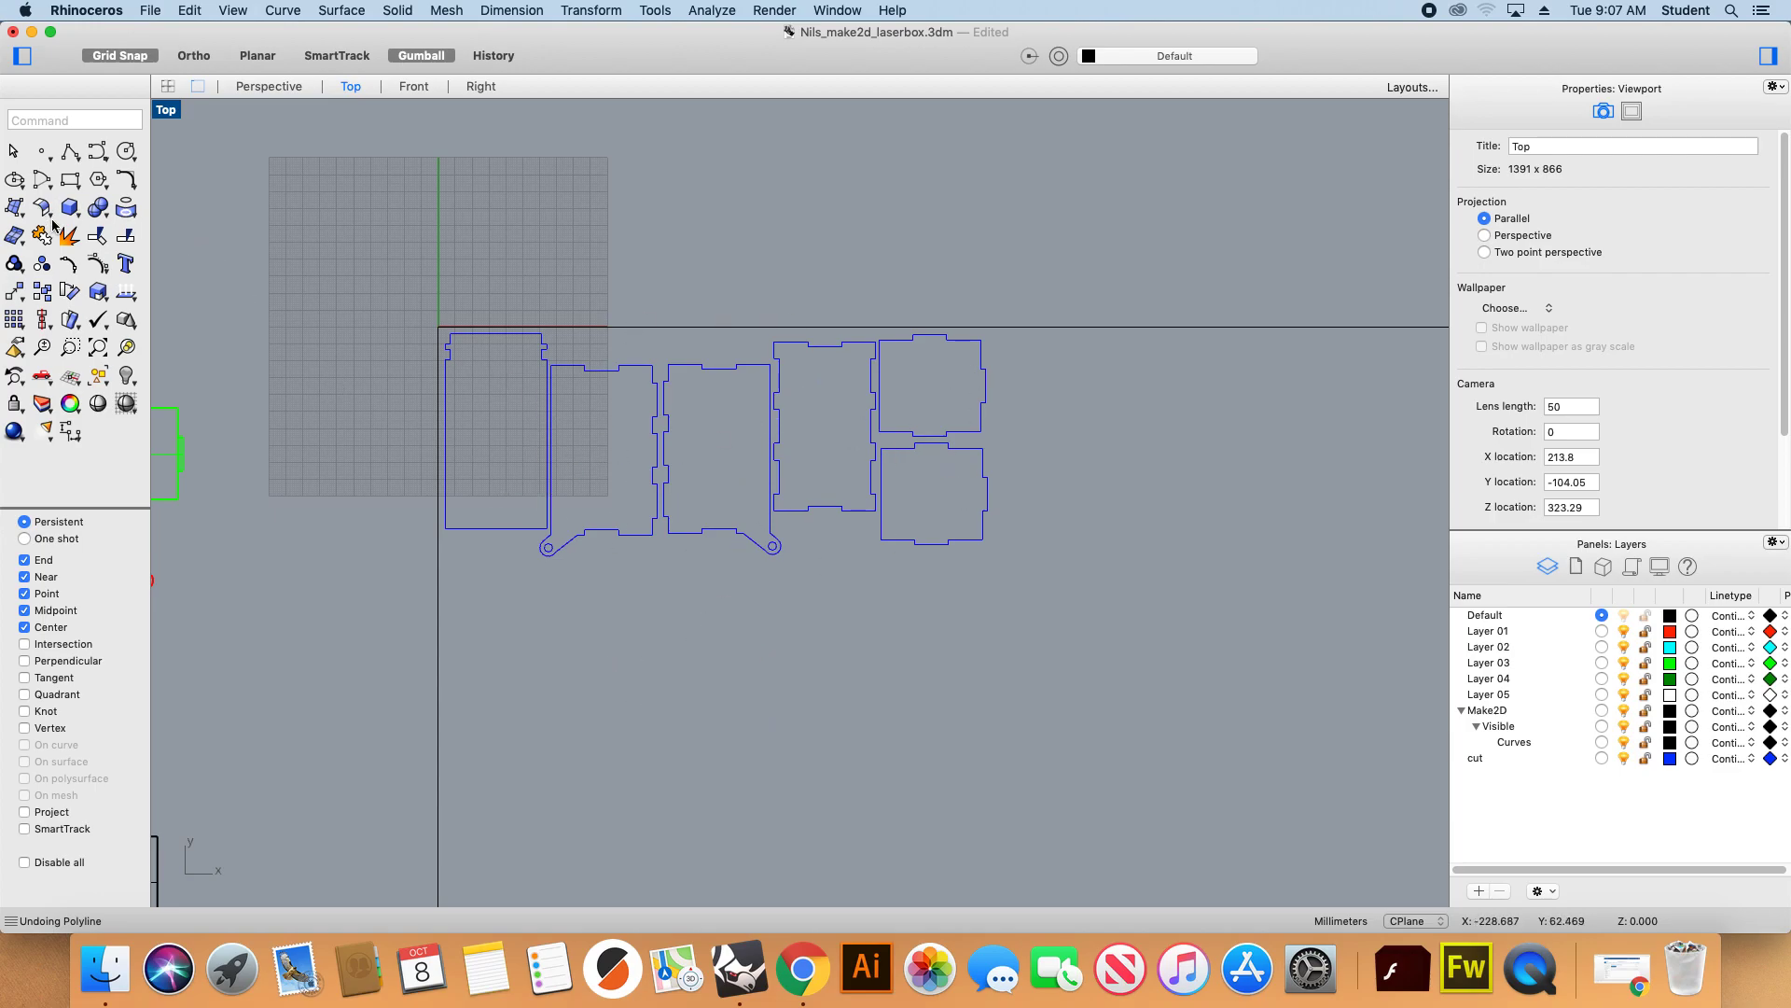
Place the text "Design Lab" below the nested outlines, with 1 mm height and Kozuka Mincho Pr6N chosen as the font.
text(te)
key(Return)
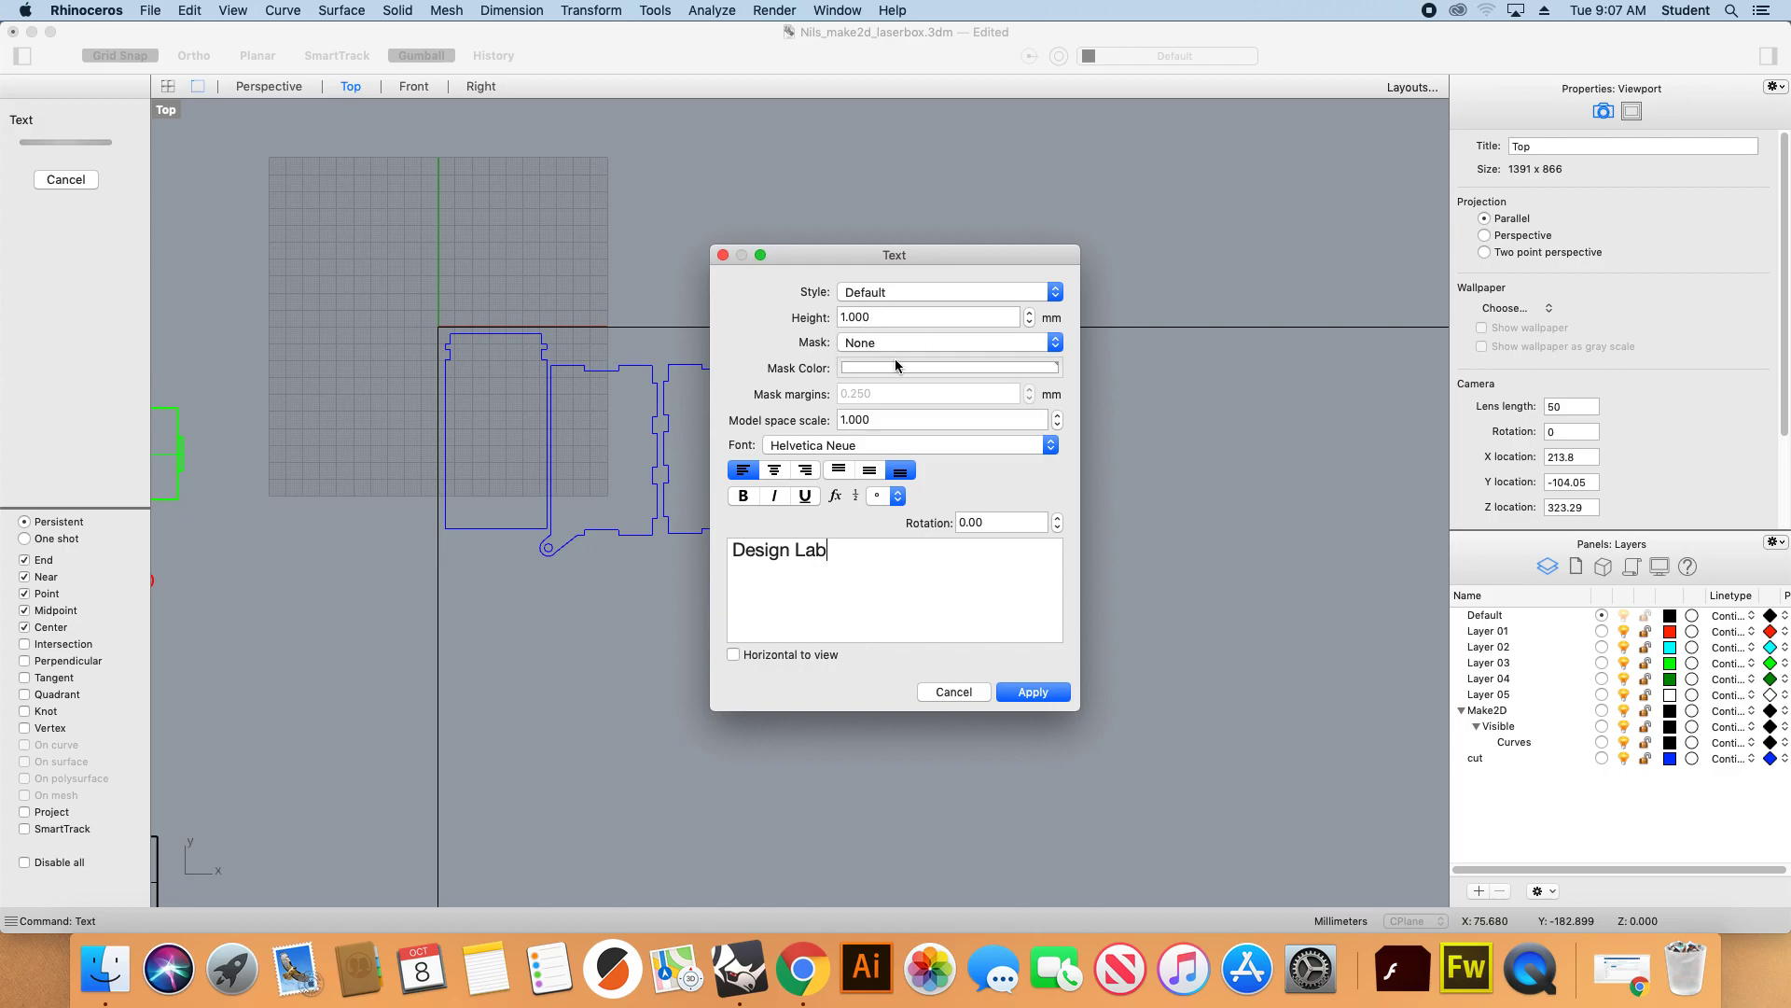
click(860, 446)
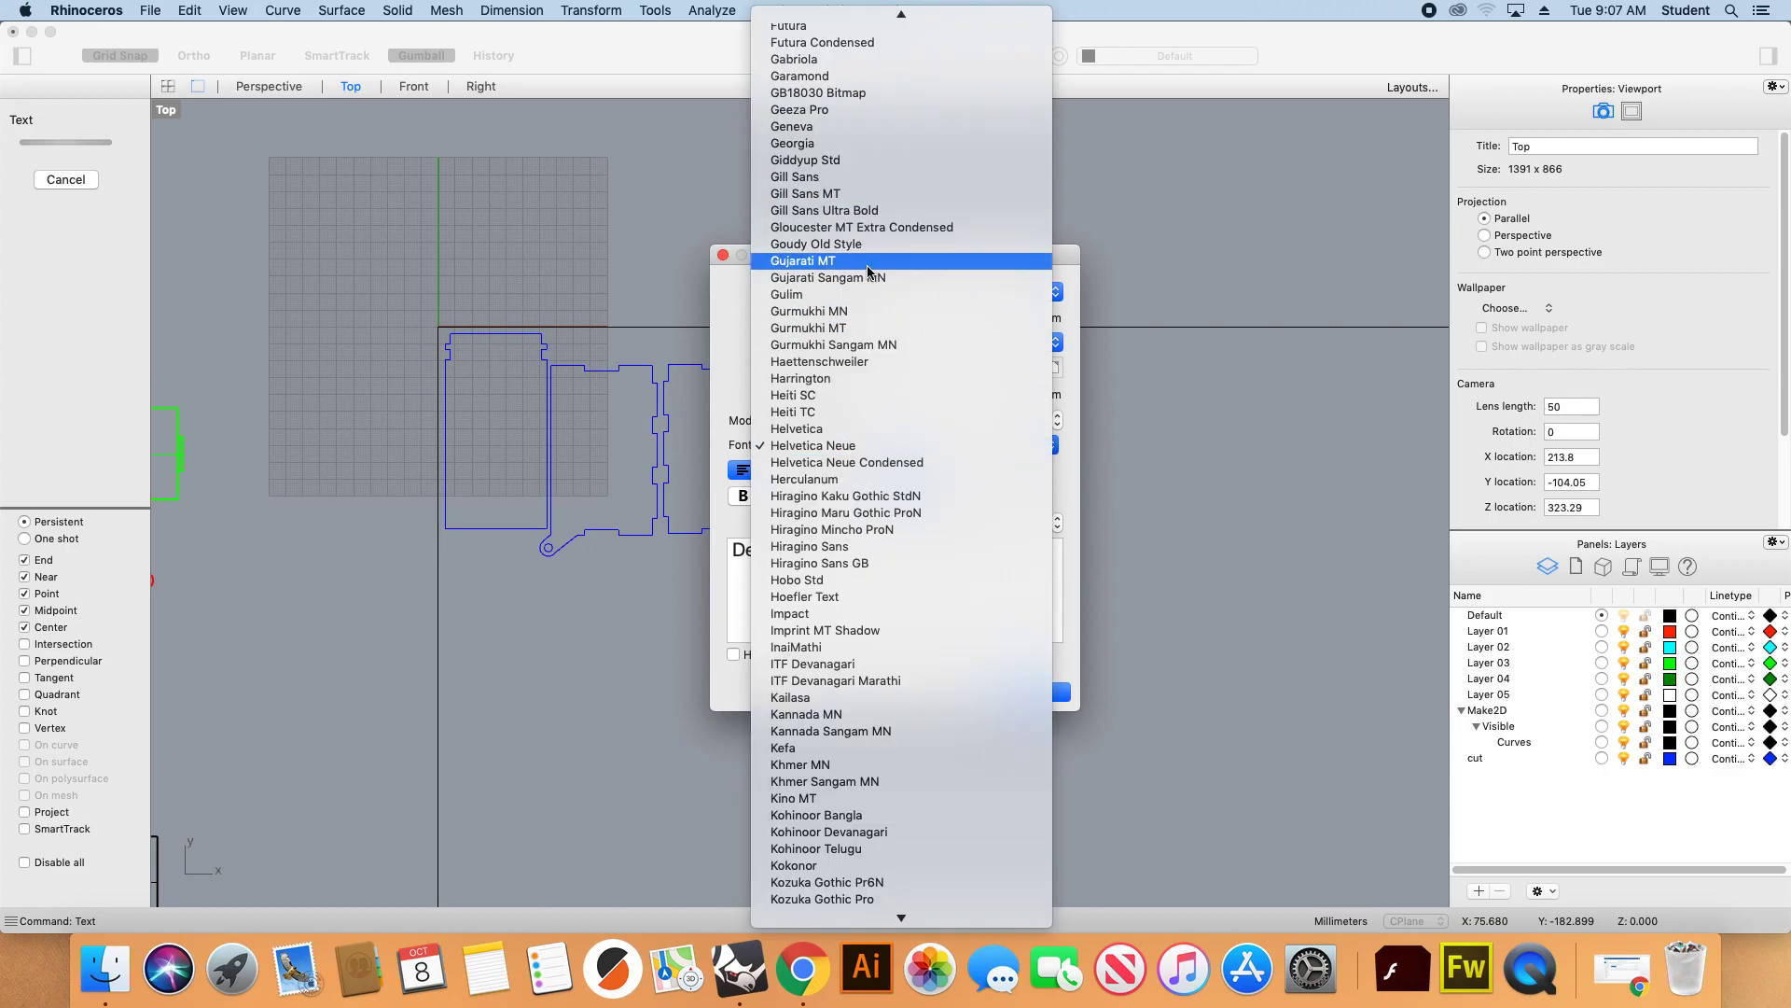
scroll(843, 262, down, 5)
click(832, 580)
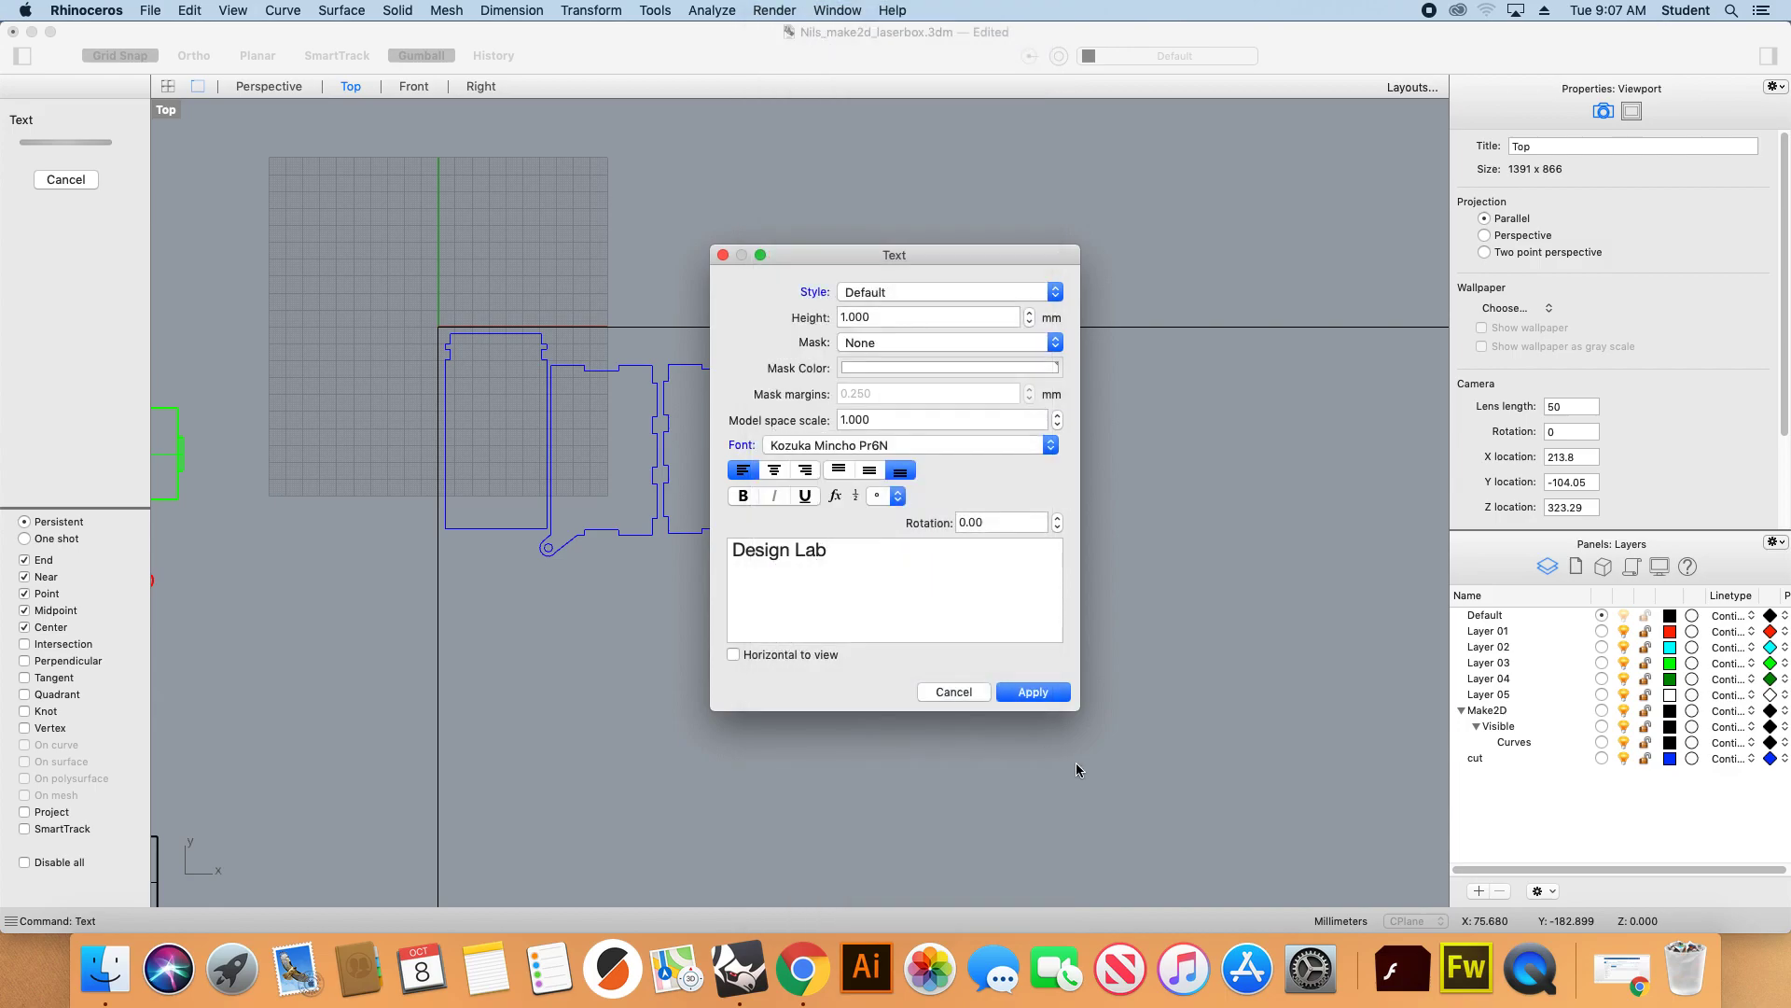
click(1033, 692)
scroll(605, 601, up, 6)
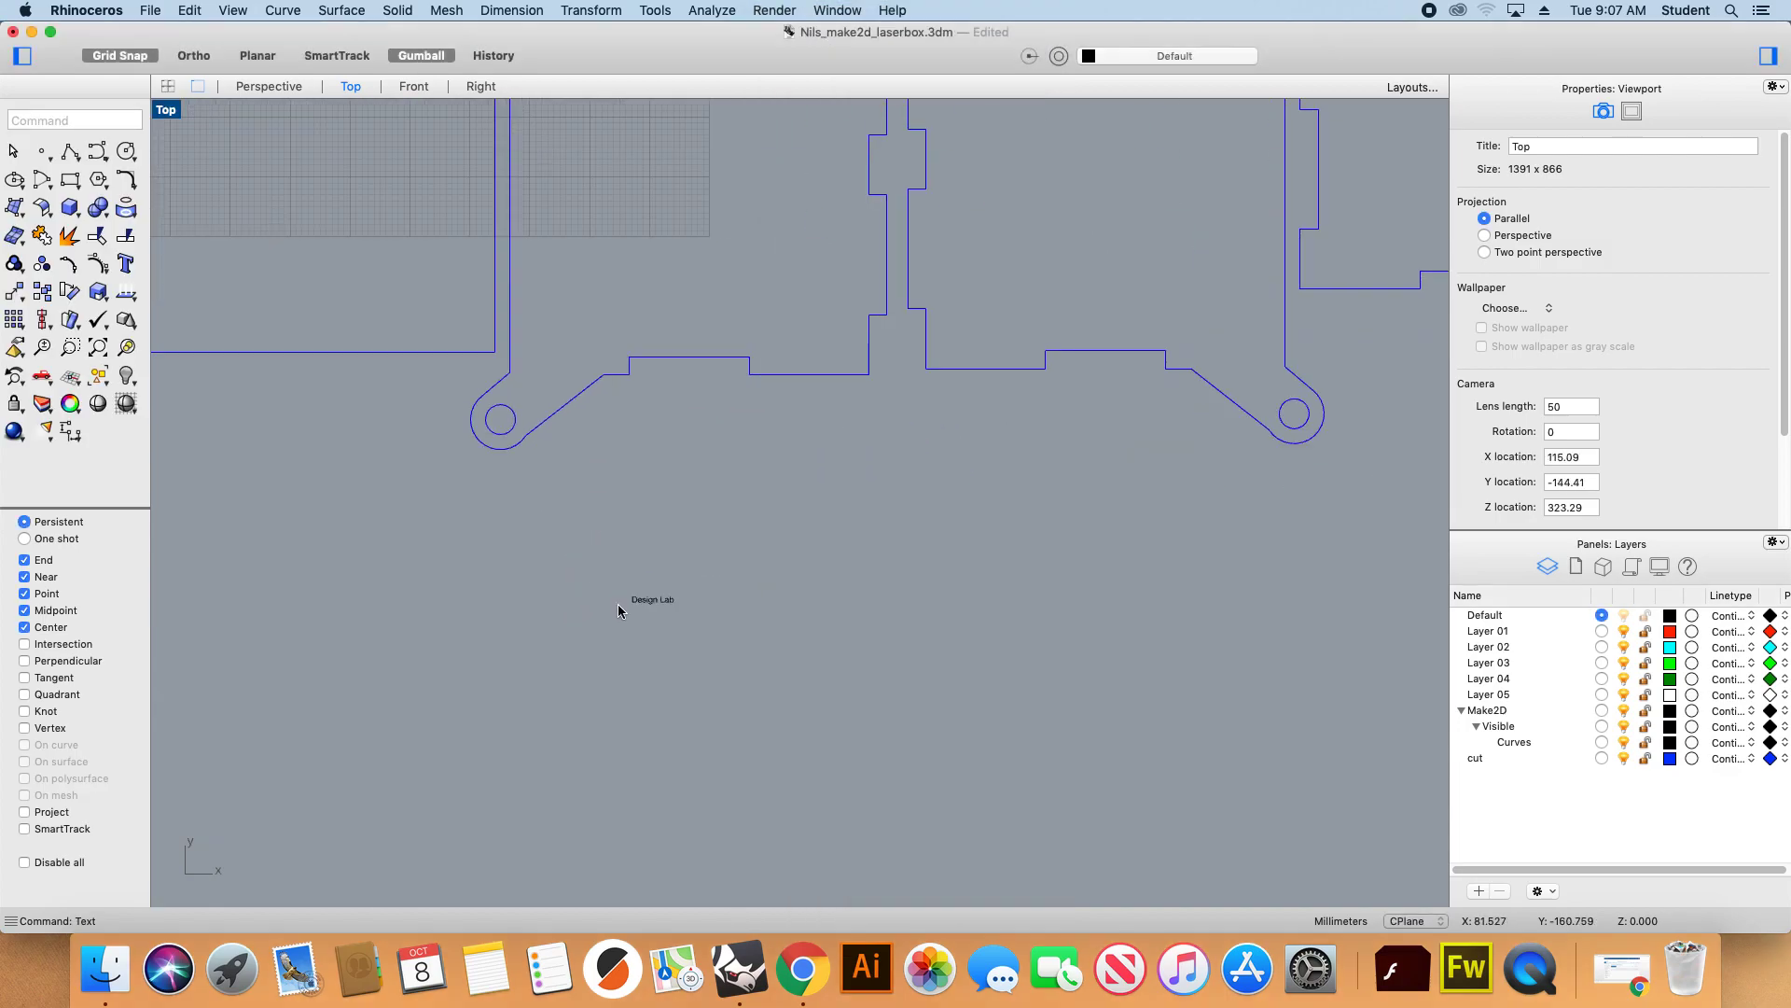
scroll(635, 590, down, 6)
click(644, 584)
Scale the Design Lab text up to about 7.1 mm high and position it inside the lid outline near its lower edge.
shift+drag(614, 581, 425, 564)
scroll(914, 566, down, 6)
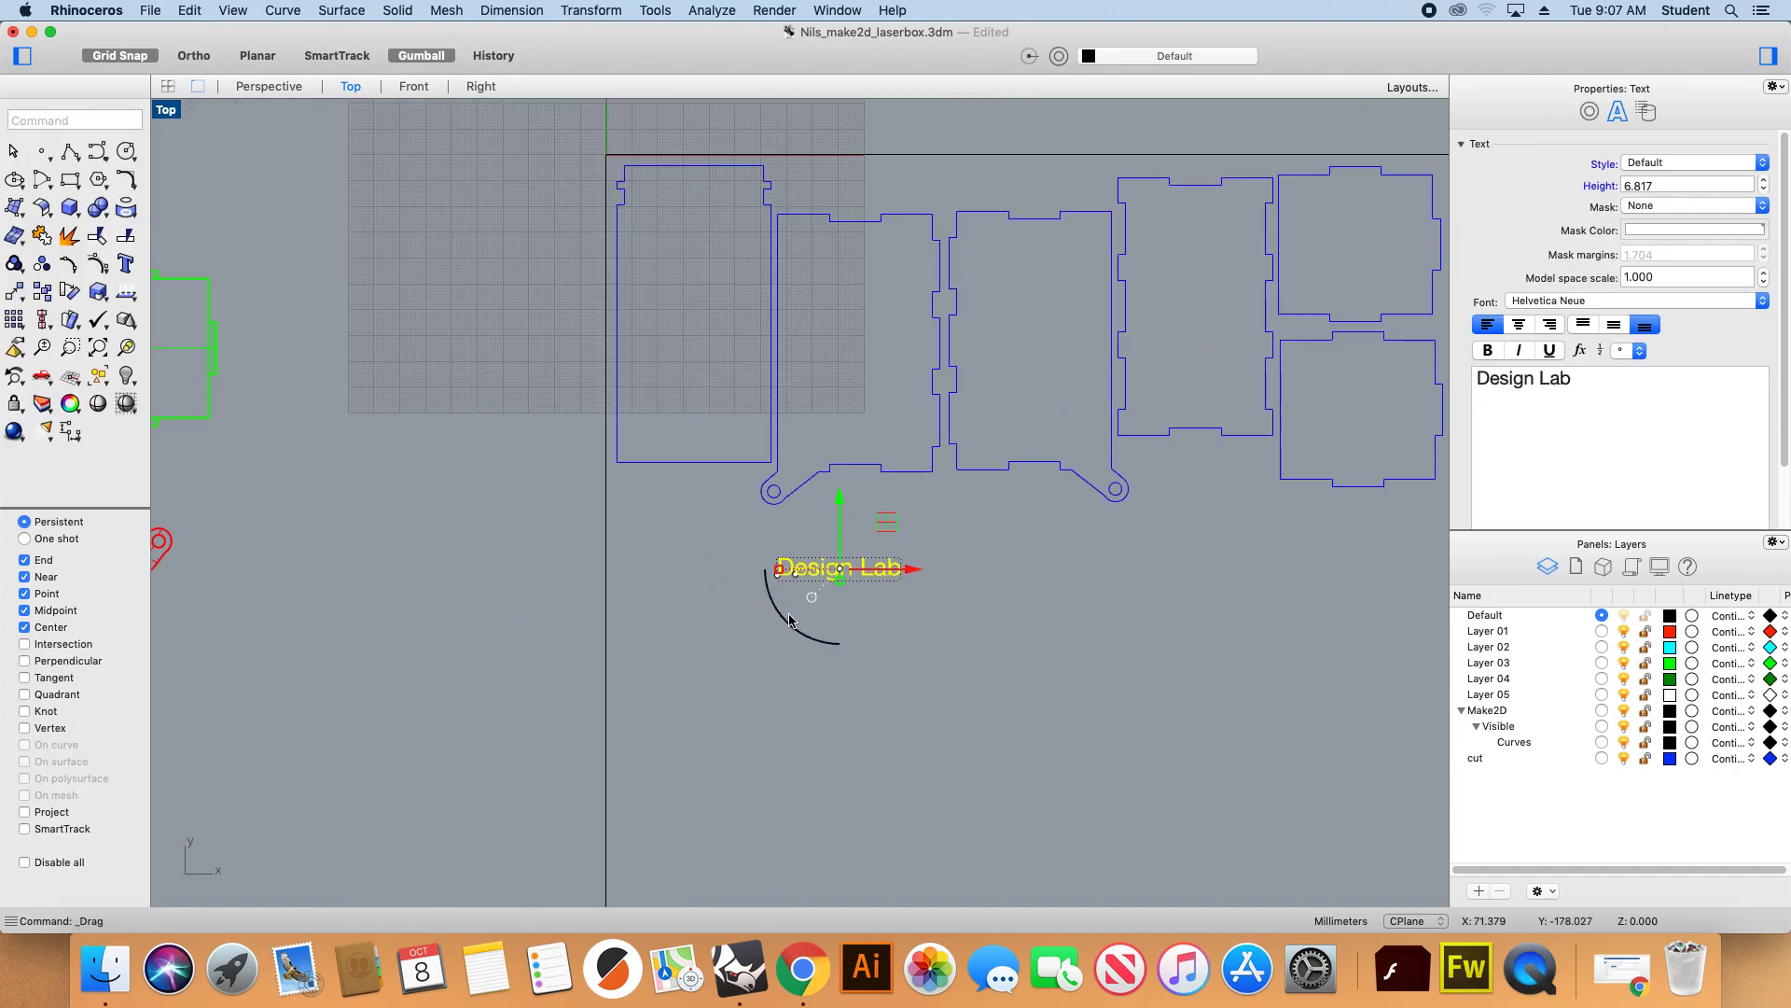
drag(776, 580, 760, 569)
drag(876, 523, 730, 342)
shift+drag(614, 385, 630, 385)
scroll(663, 340, up, 4)
drag(710, 333, 712, 388)
click(719, 334)
With the Design Lab text selected, create a layer named engrave and set its color to pure red, RGB 255, 0, 0.
click(705, 478)
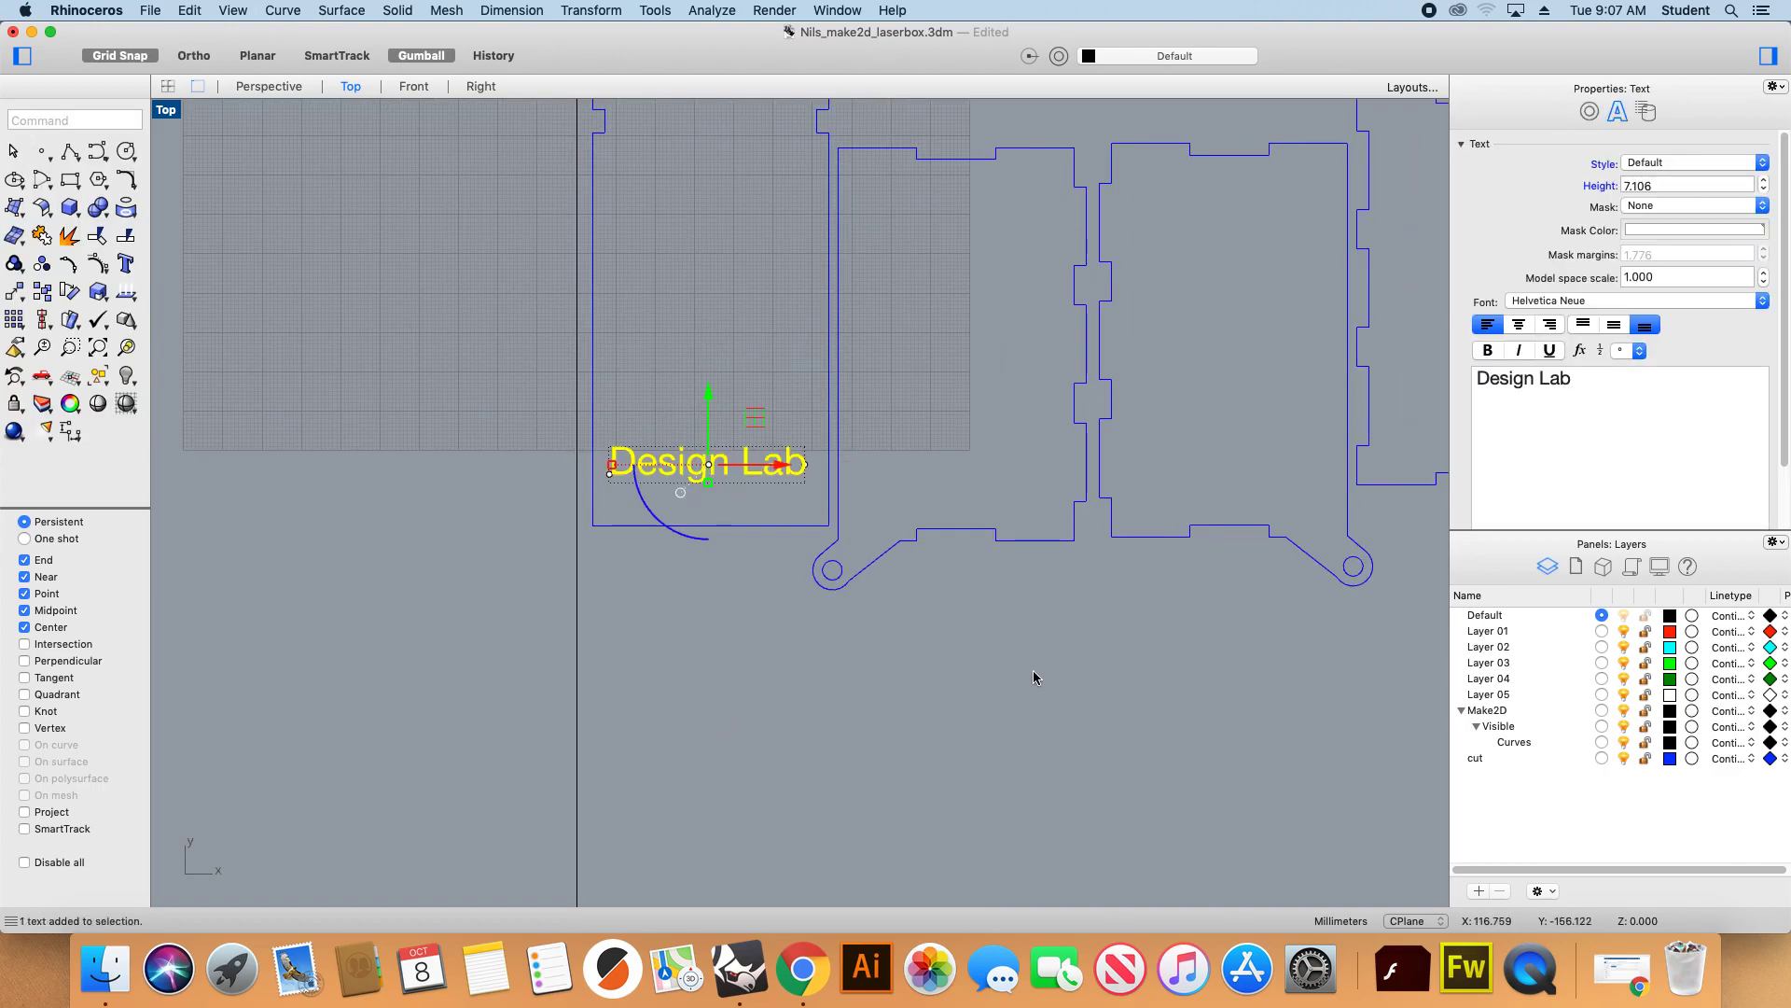
click(1476, 759)
click(1479, 891)
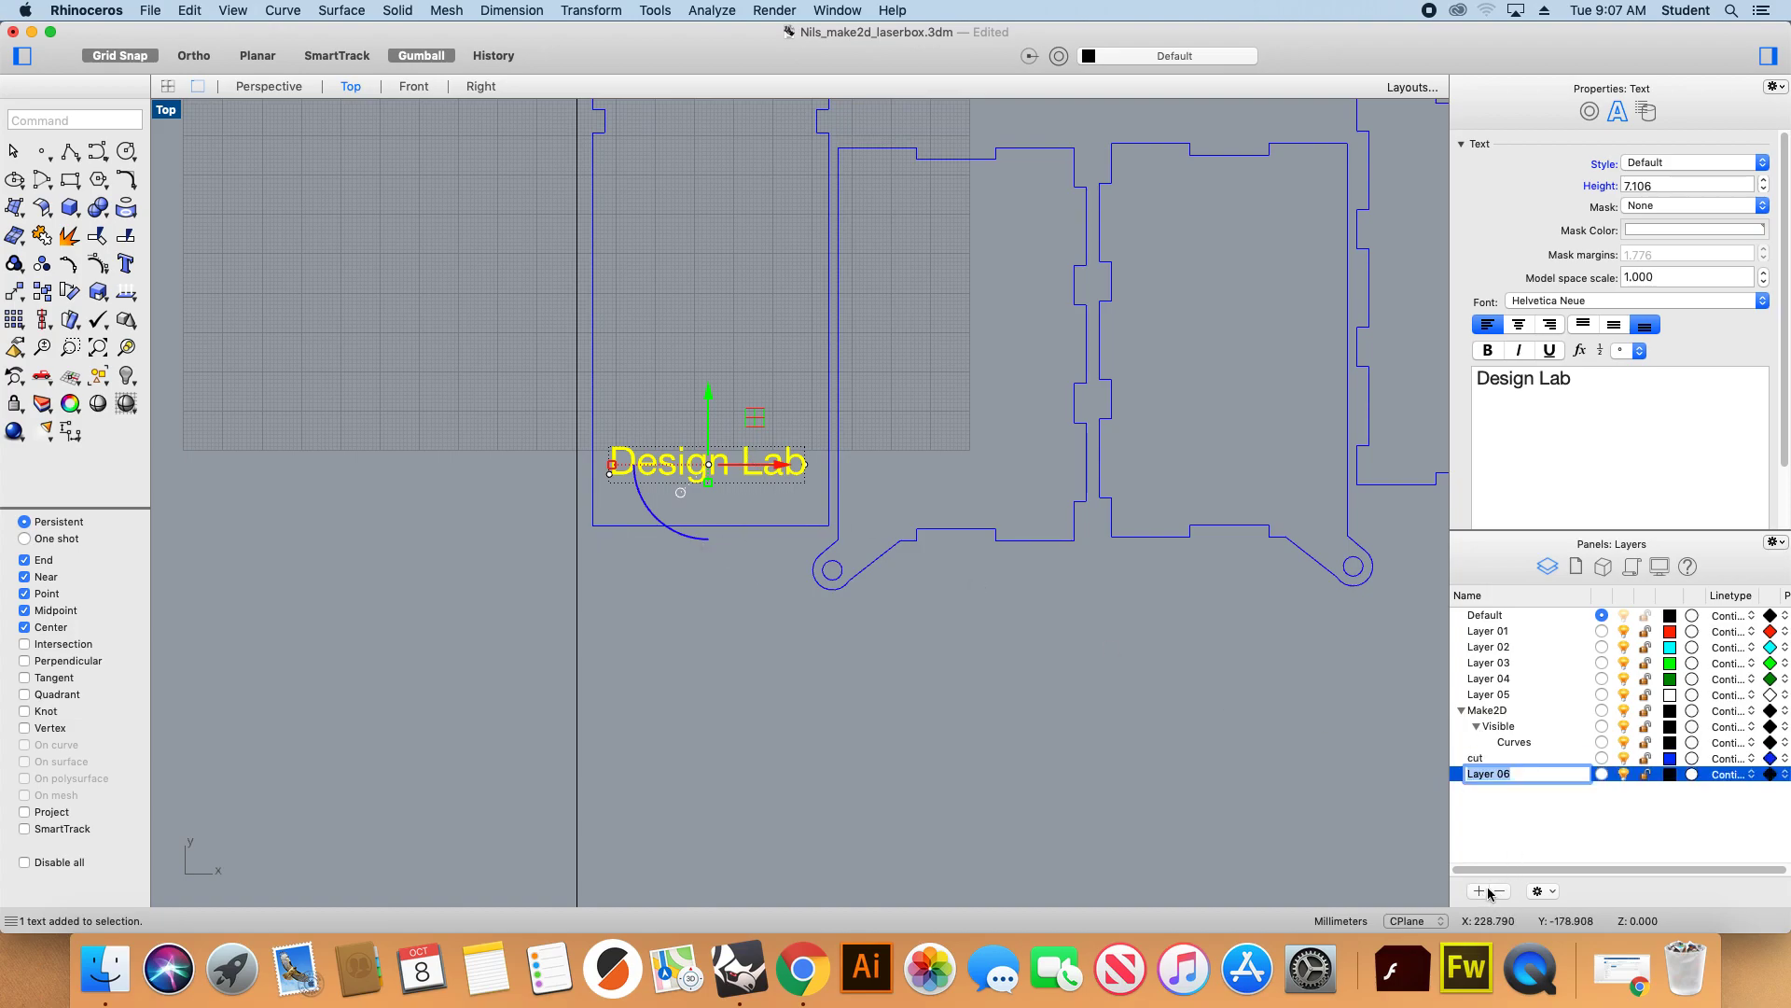
text(engrave)
key(Return)
click(1670, 775)
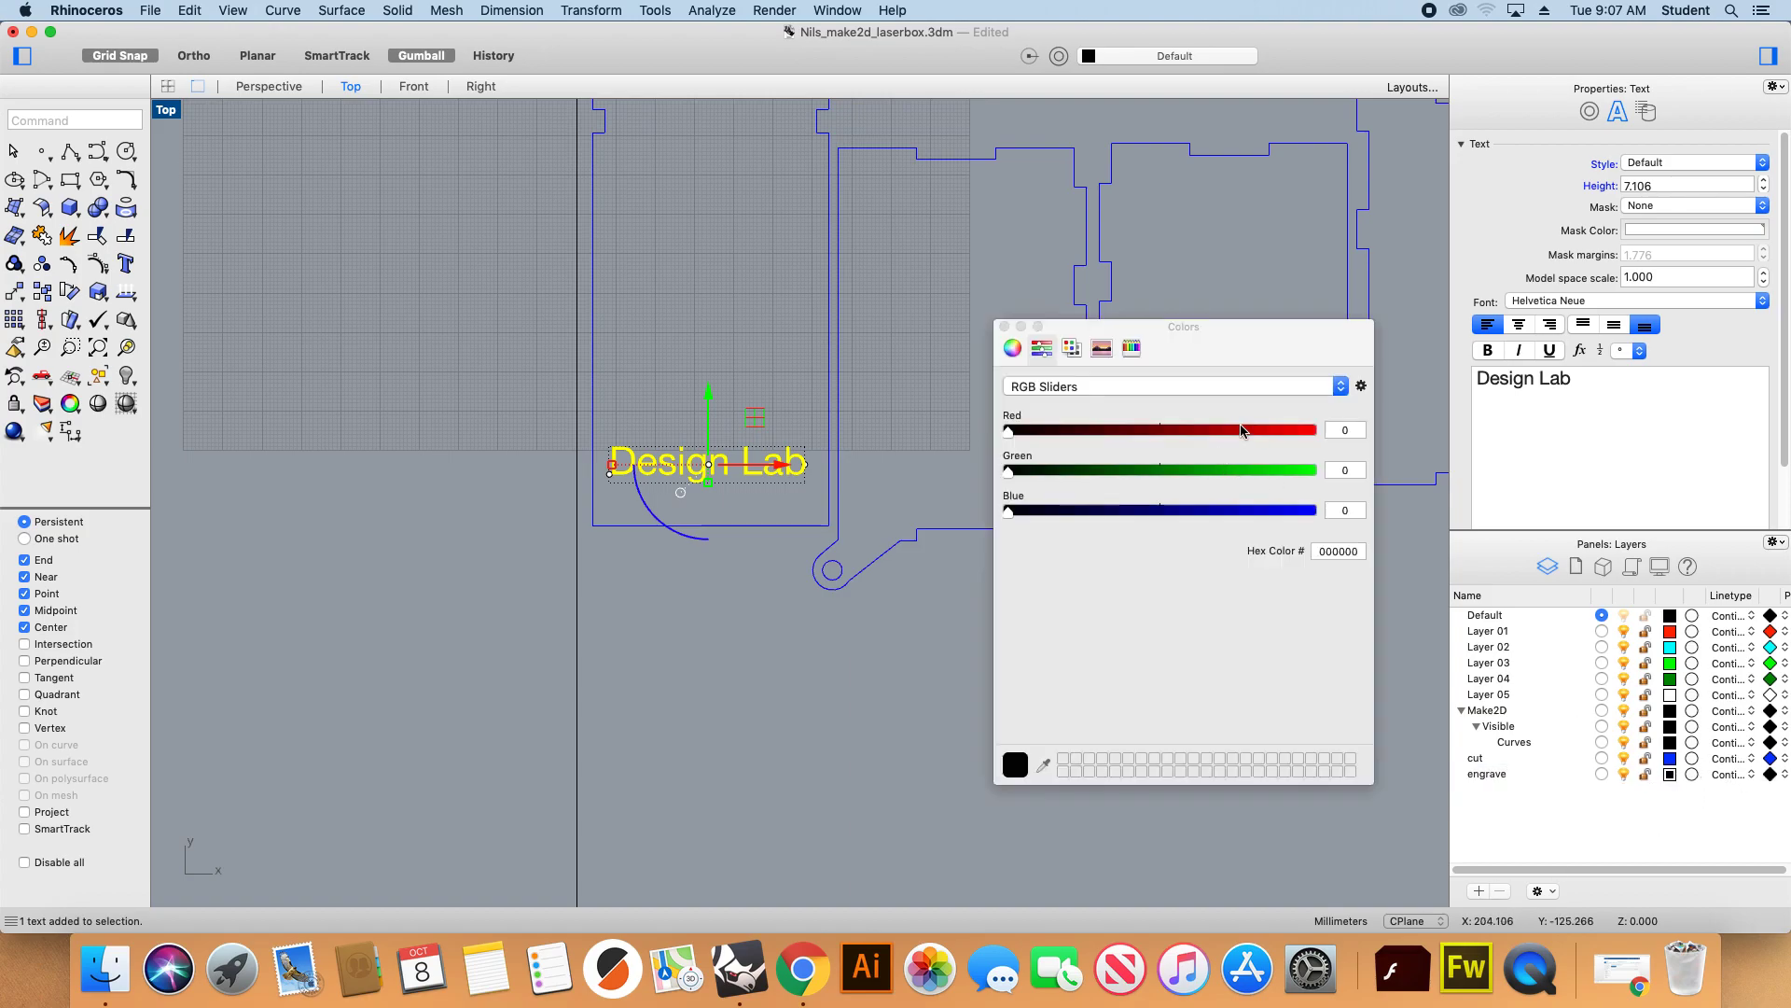
drag(1010, 431, 1300, 431)
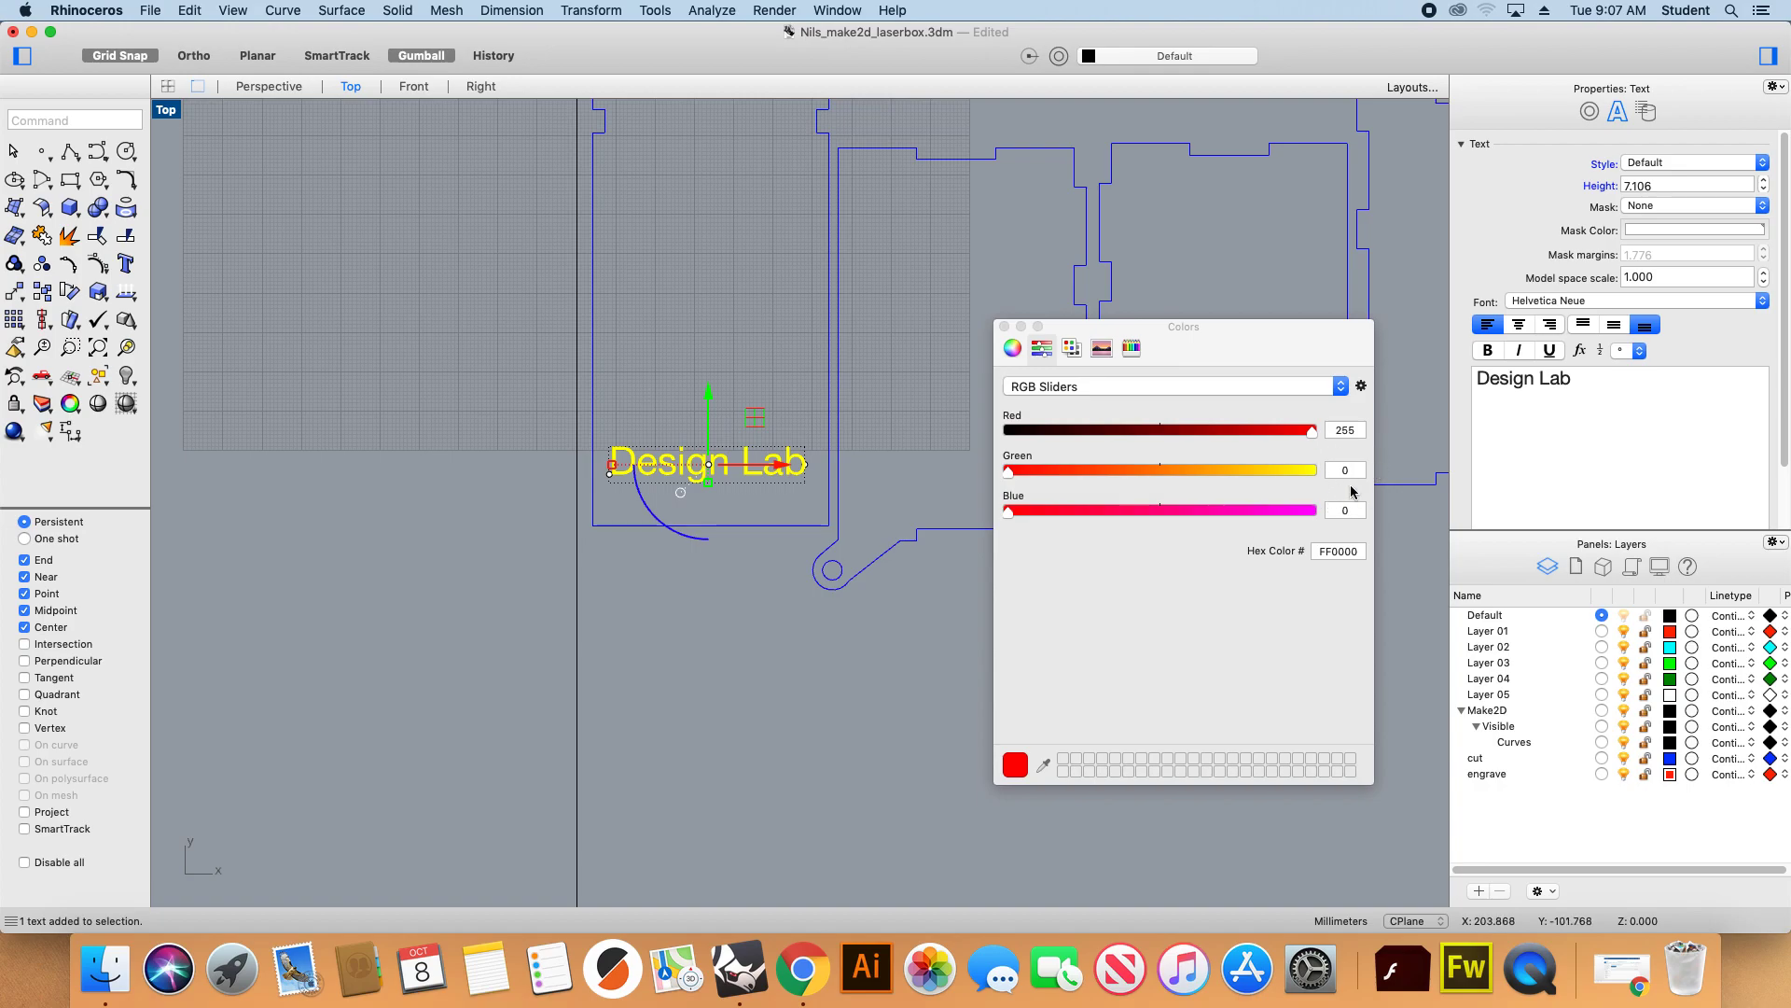
click(1004, 327)
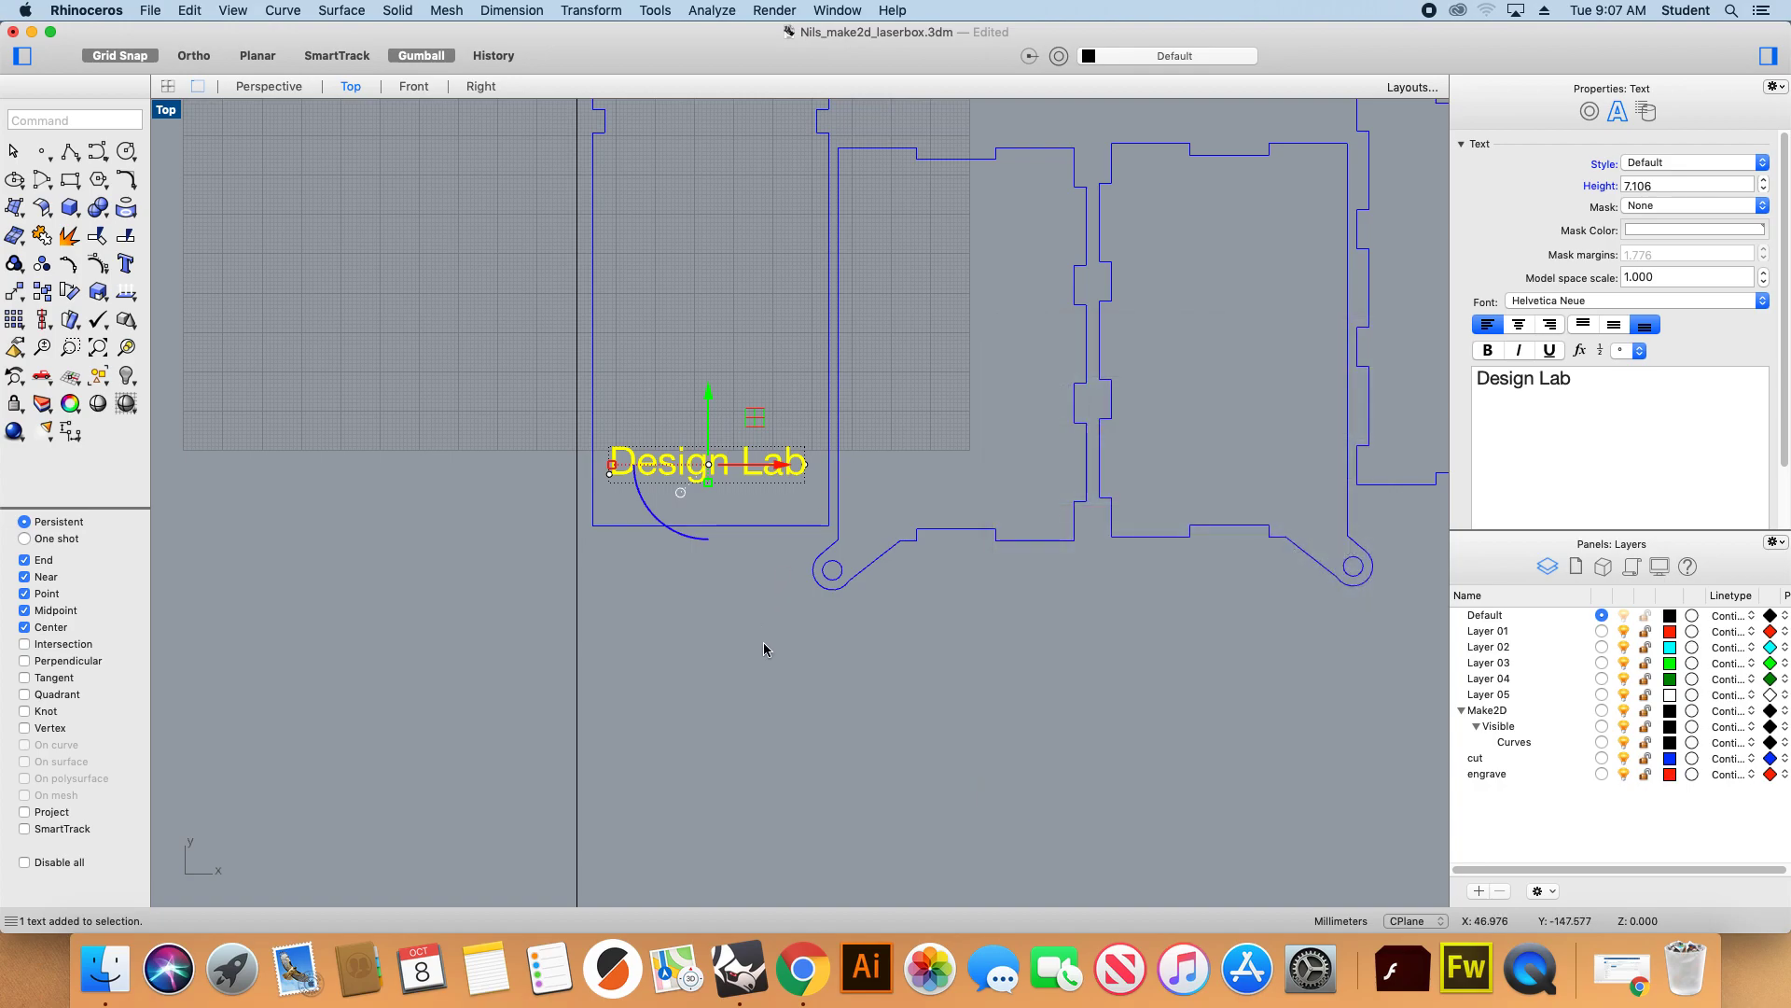
Move the Design Lab text onto the engrave layer.
right_click(1461, 777)
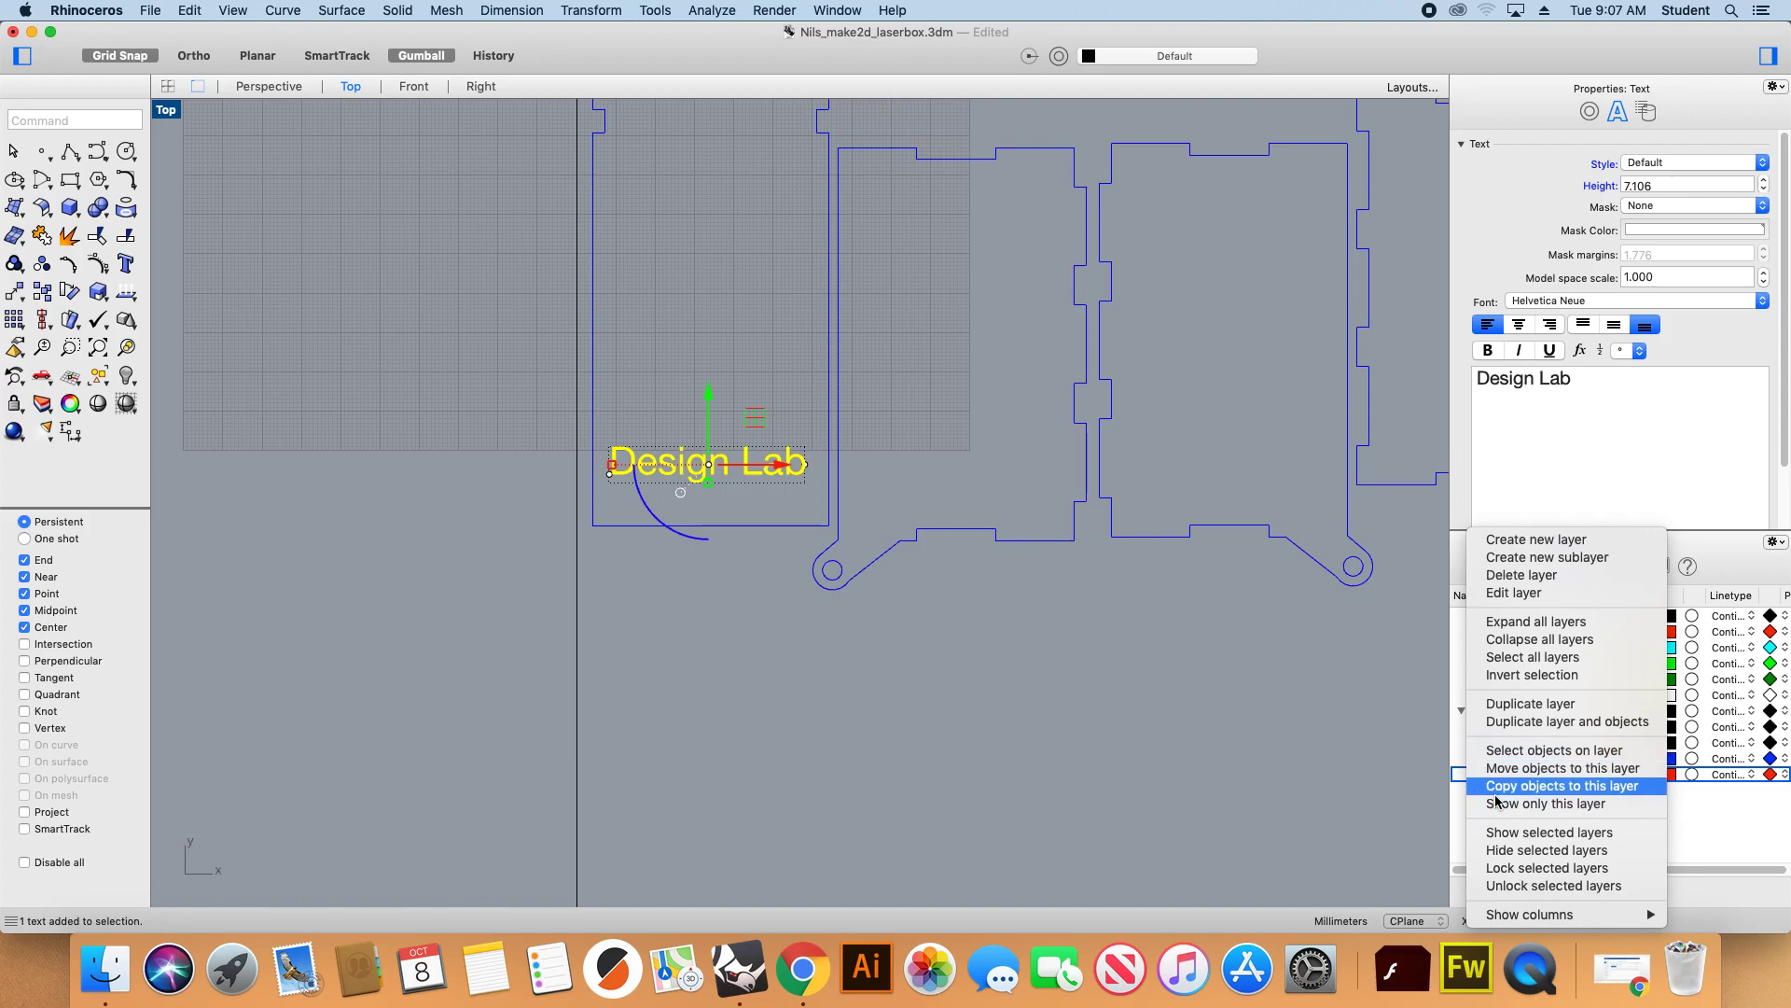
click(1540, 768)
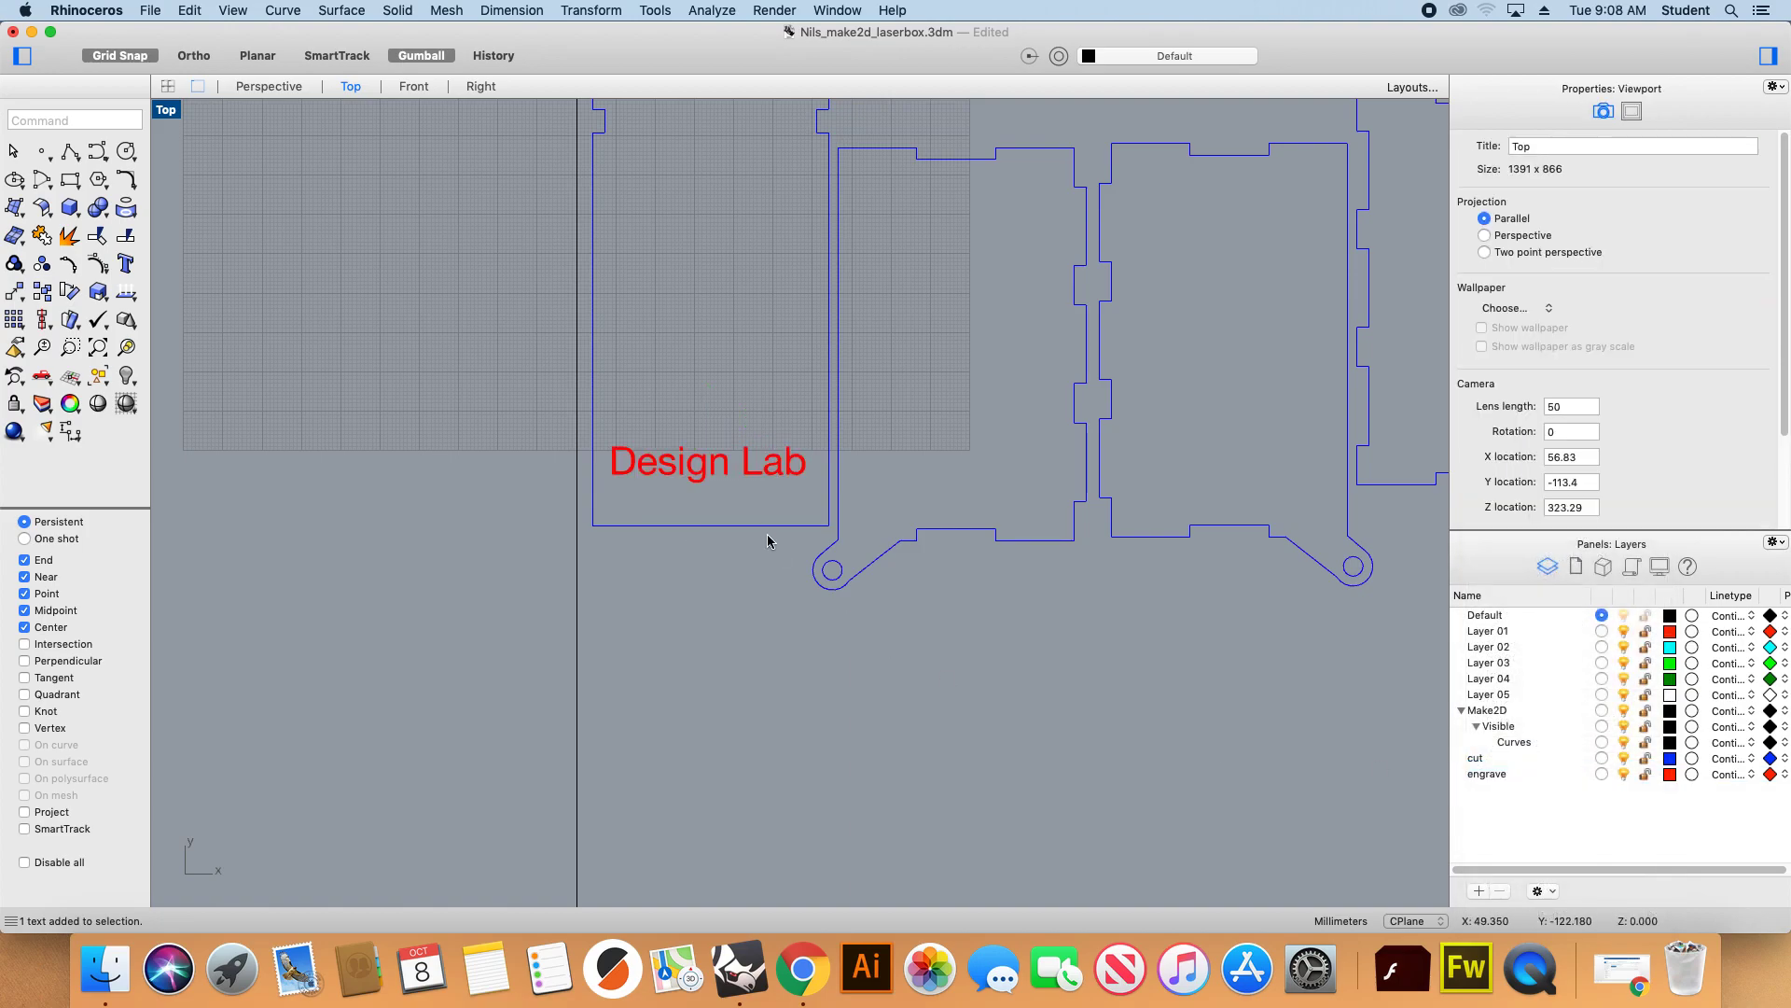
scroll(715, 642, up, 2)
drag(760, 501, 783, 487)
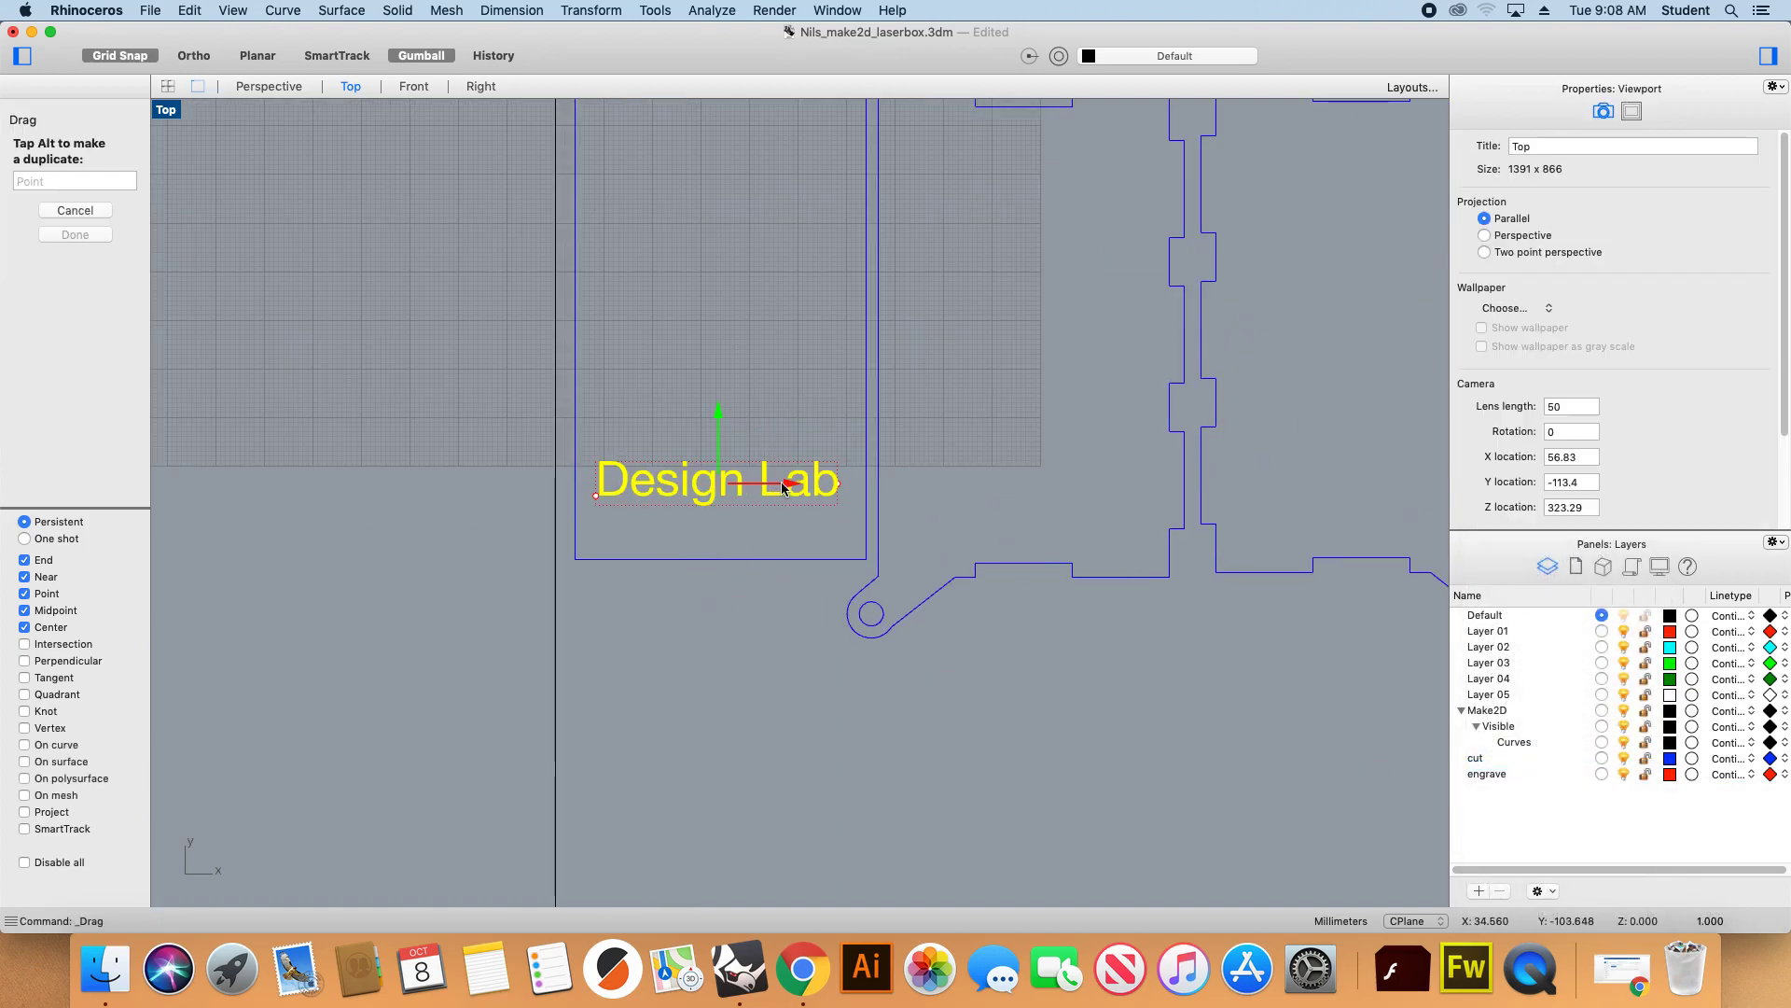
click(756, 546)
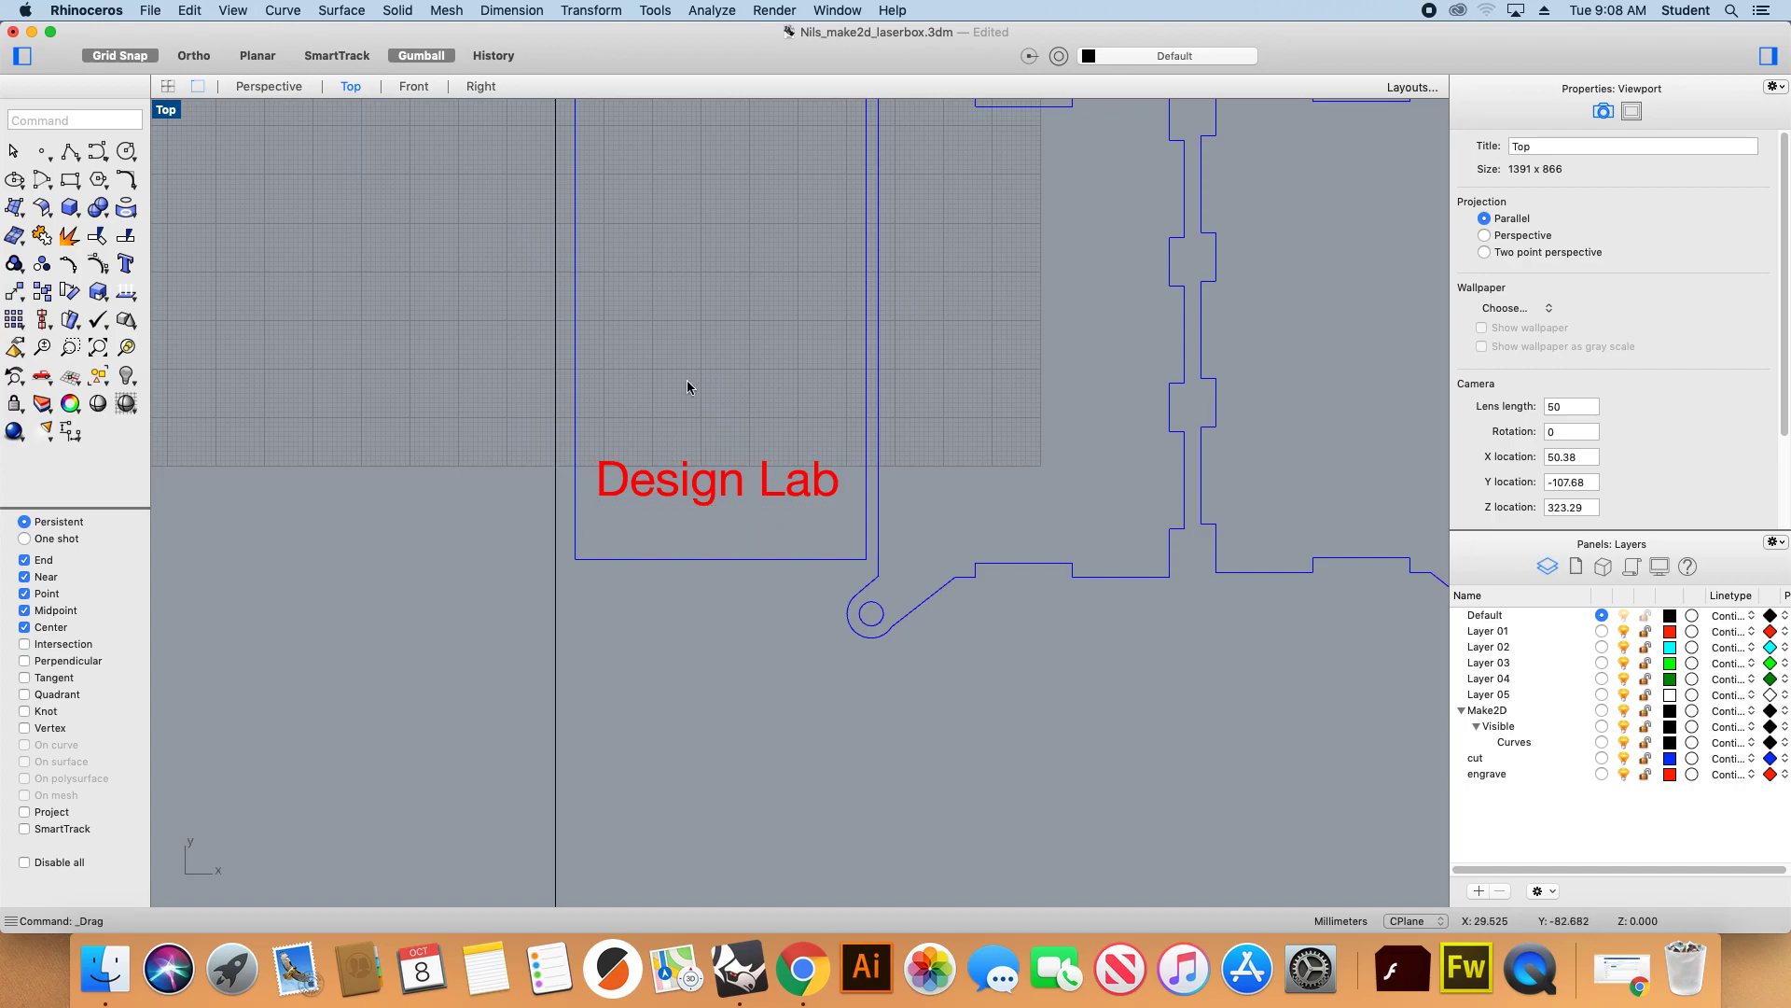
Explode the Design Lab text into separate letter curves.
click(762, 489)
text(Explode)
key(Return)
Hatch the exploded letter curves with pattern rotation 0 and scale 1.0, and delete the selected source curves.
text(Hatch)
key(Return)
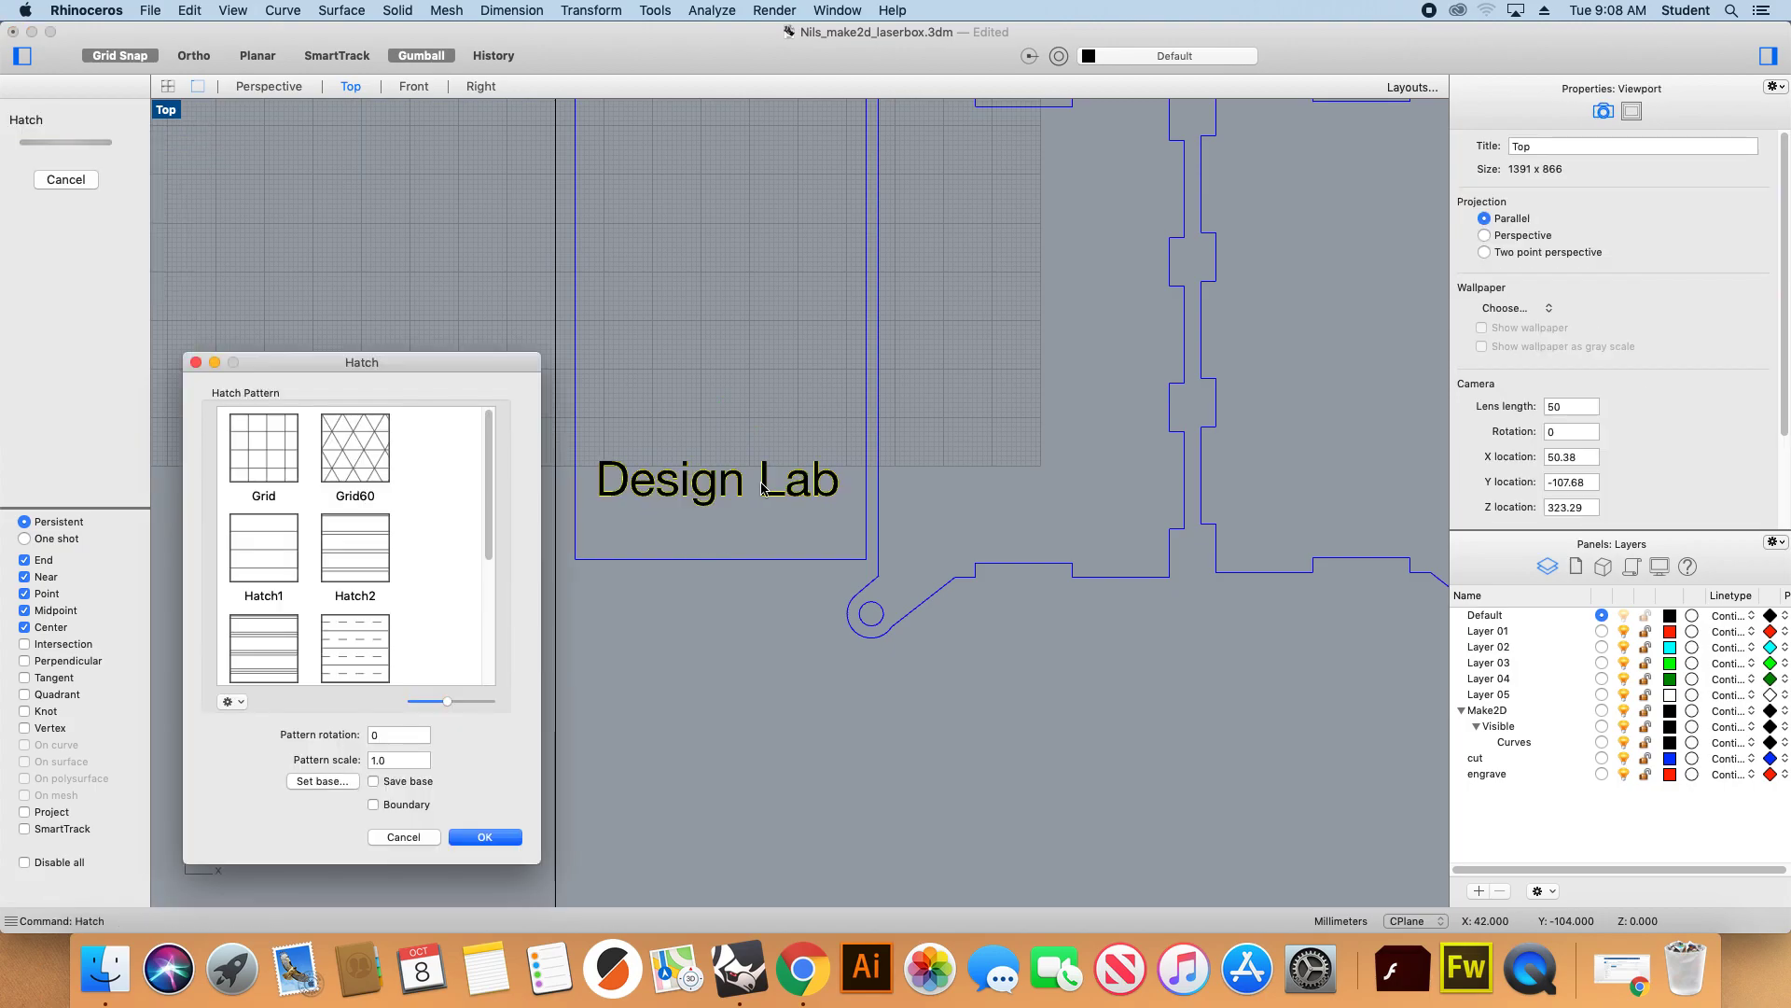
click(484, 838)
key(Delete)
scroll(597, 486, up, 5)
scroll(560, 504, down, 4)
click(608, 506)
click(579, 385)
scroll(642, 594, down, 4)
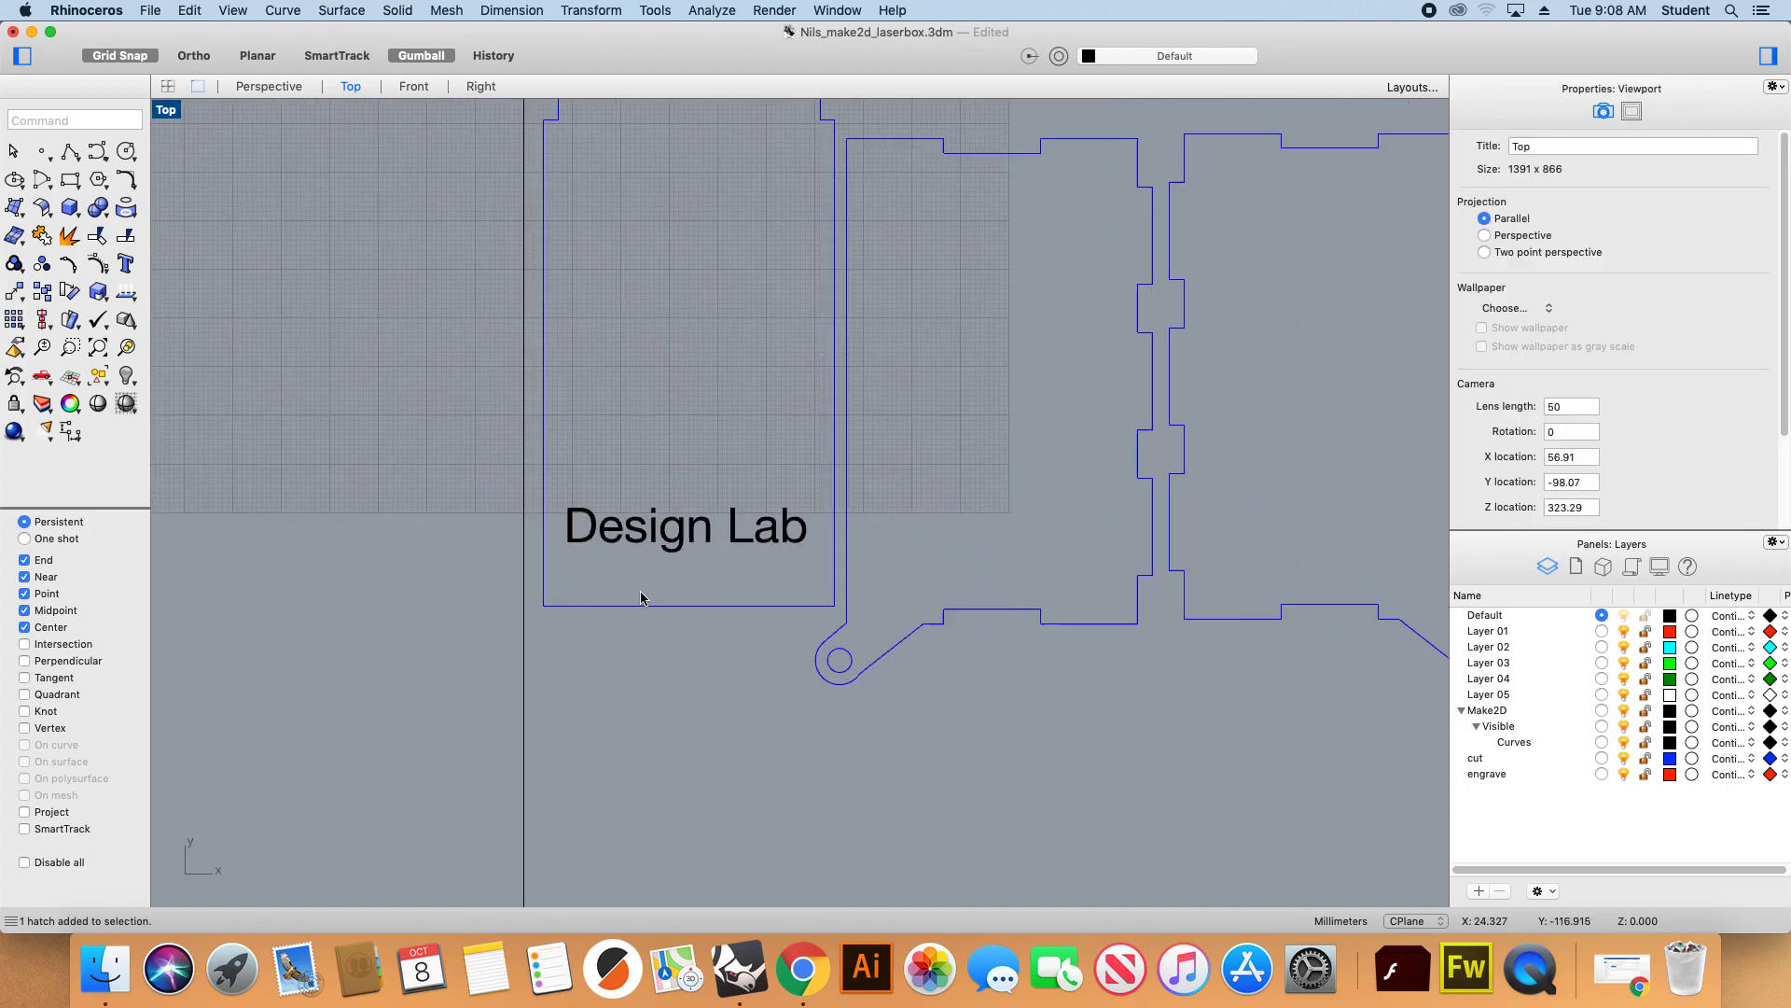
Move the hatched Design Lab letters onto the engrave layer and clear the selection.
click(756, 573)
right_click(1503, 773)
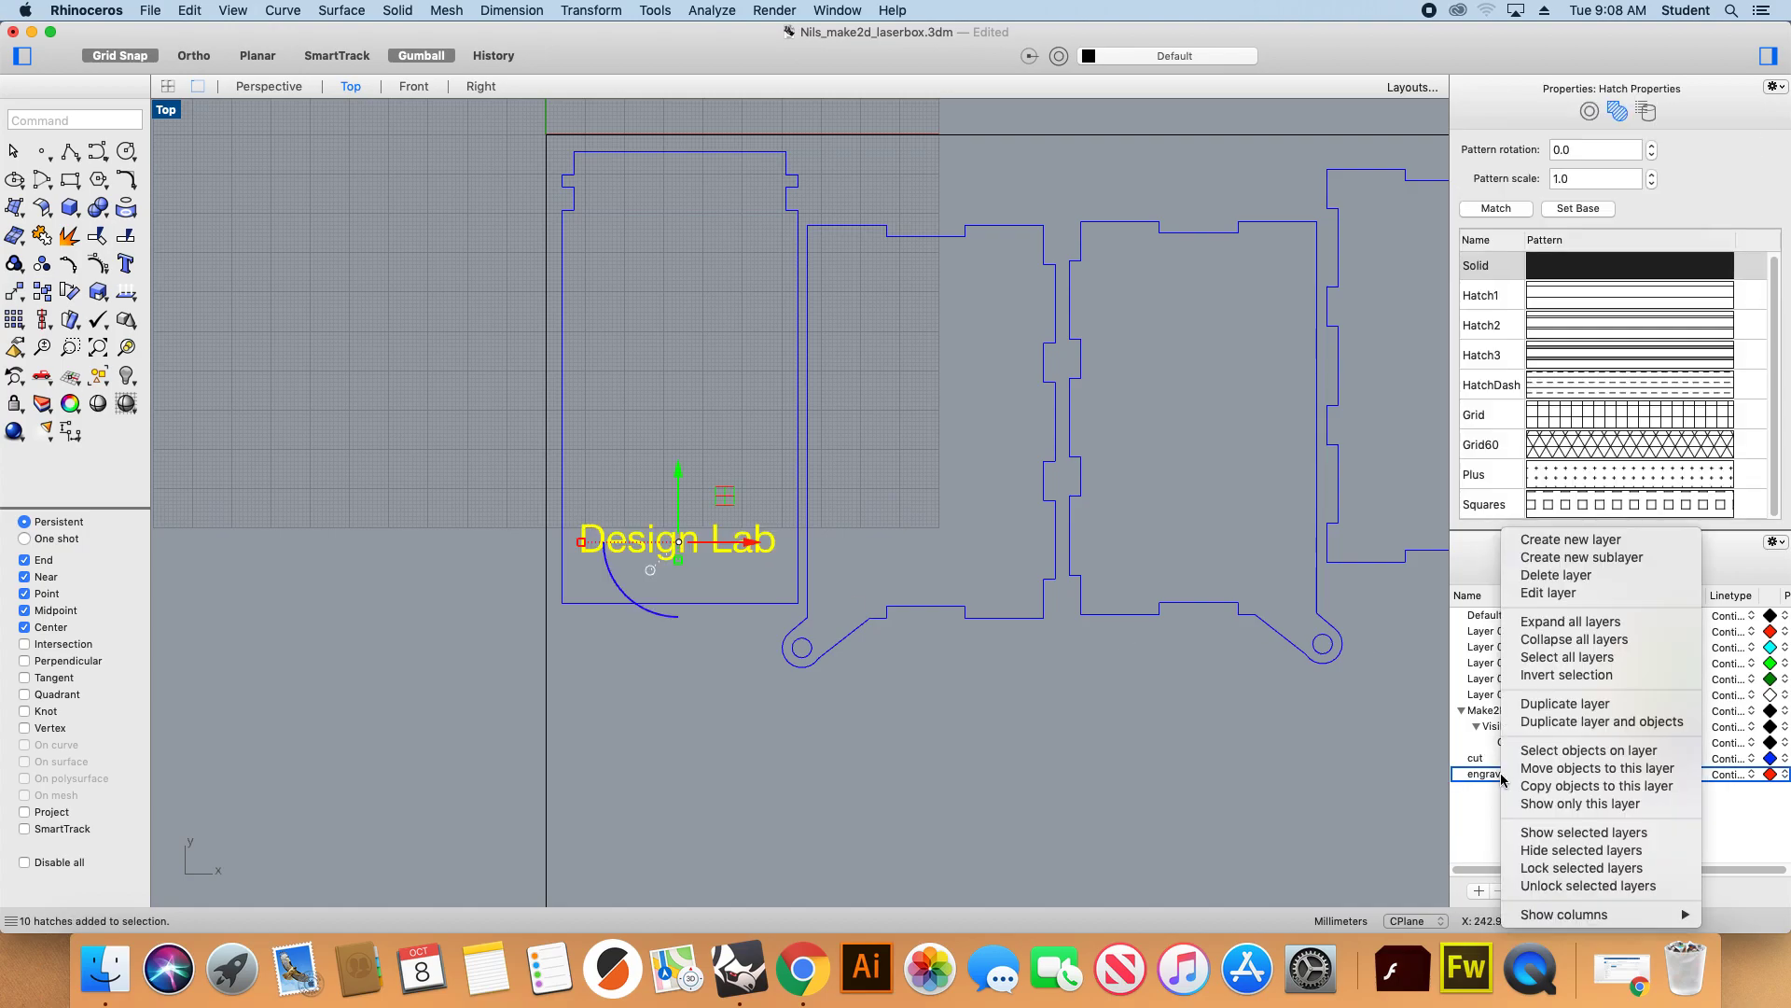
click(1577, 768)
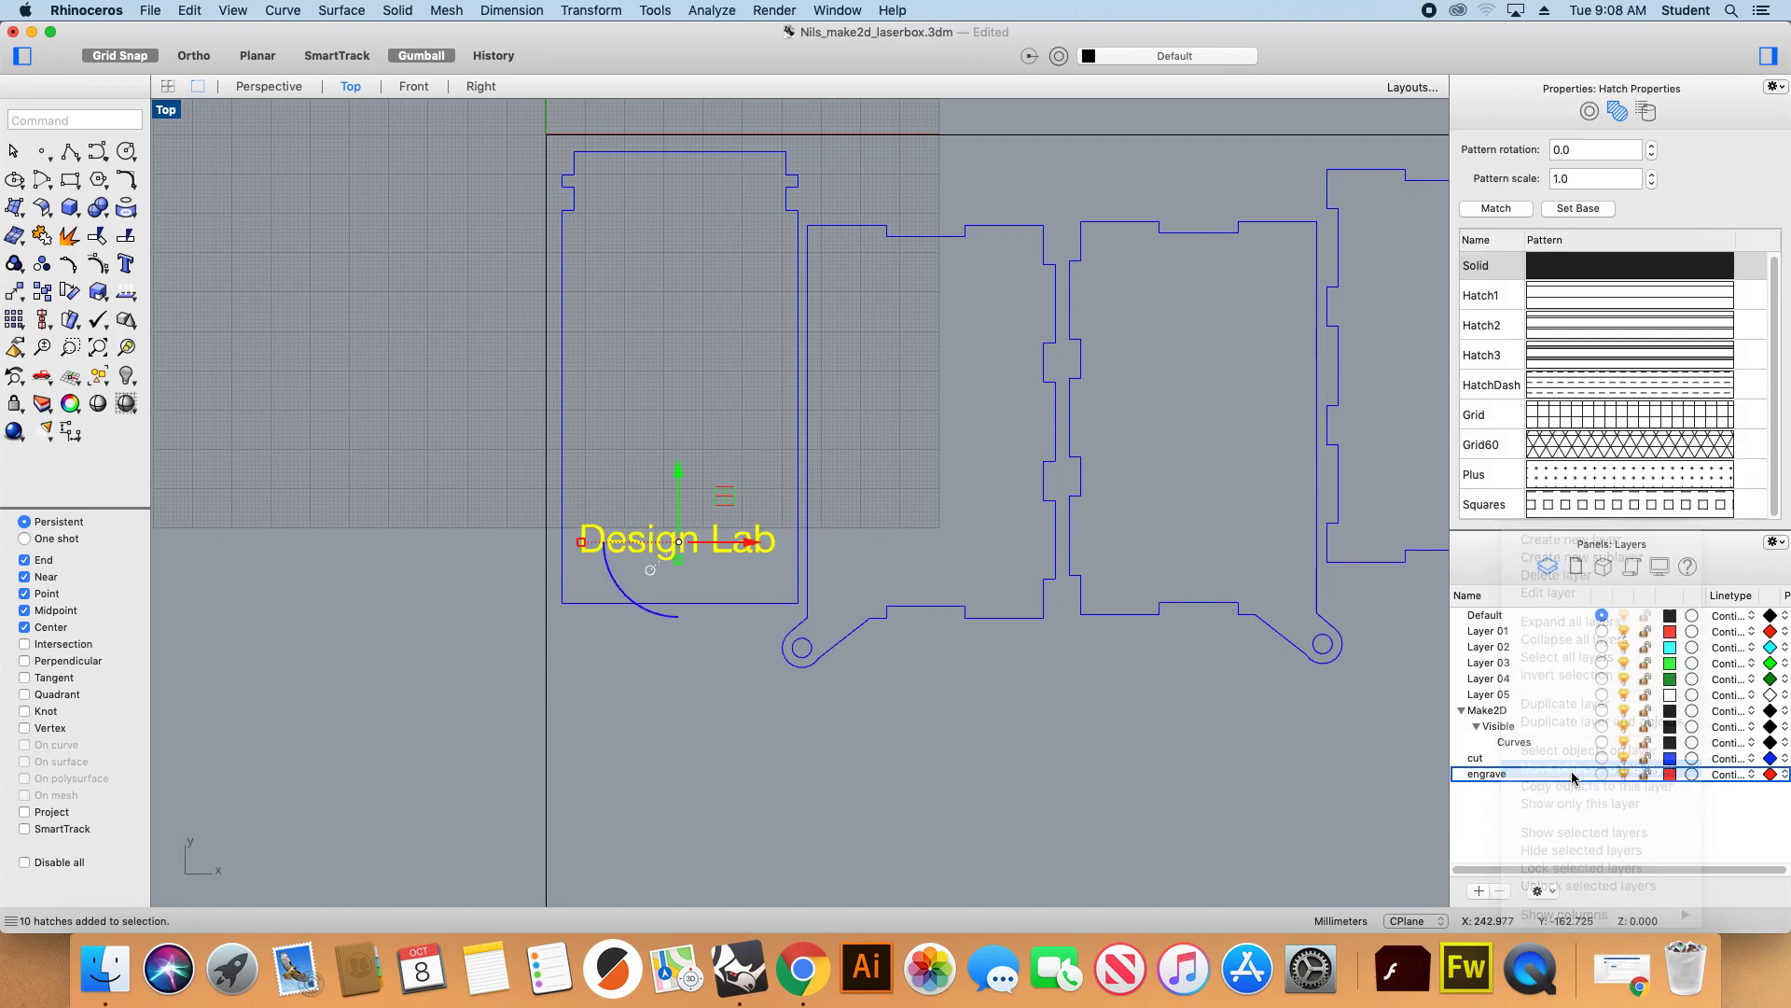
click(836, 755)
scroll(533, 536, down, 3)
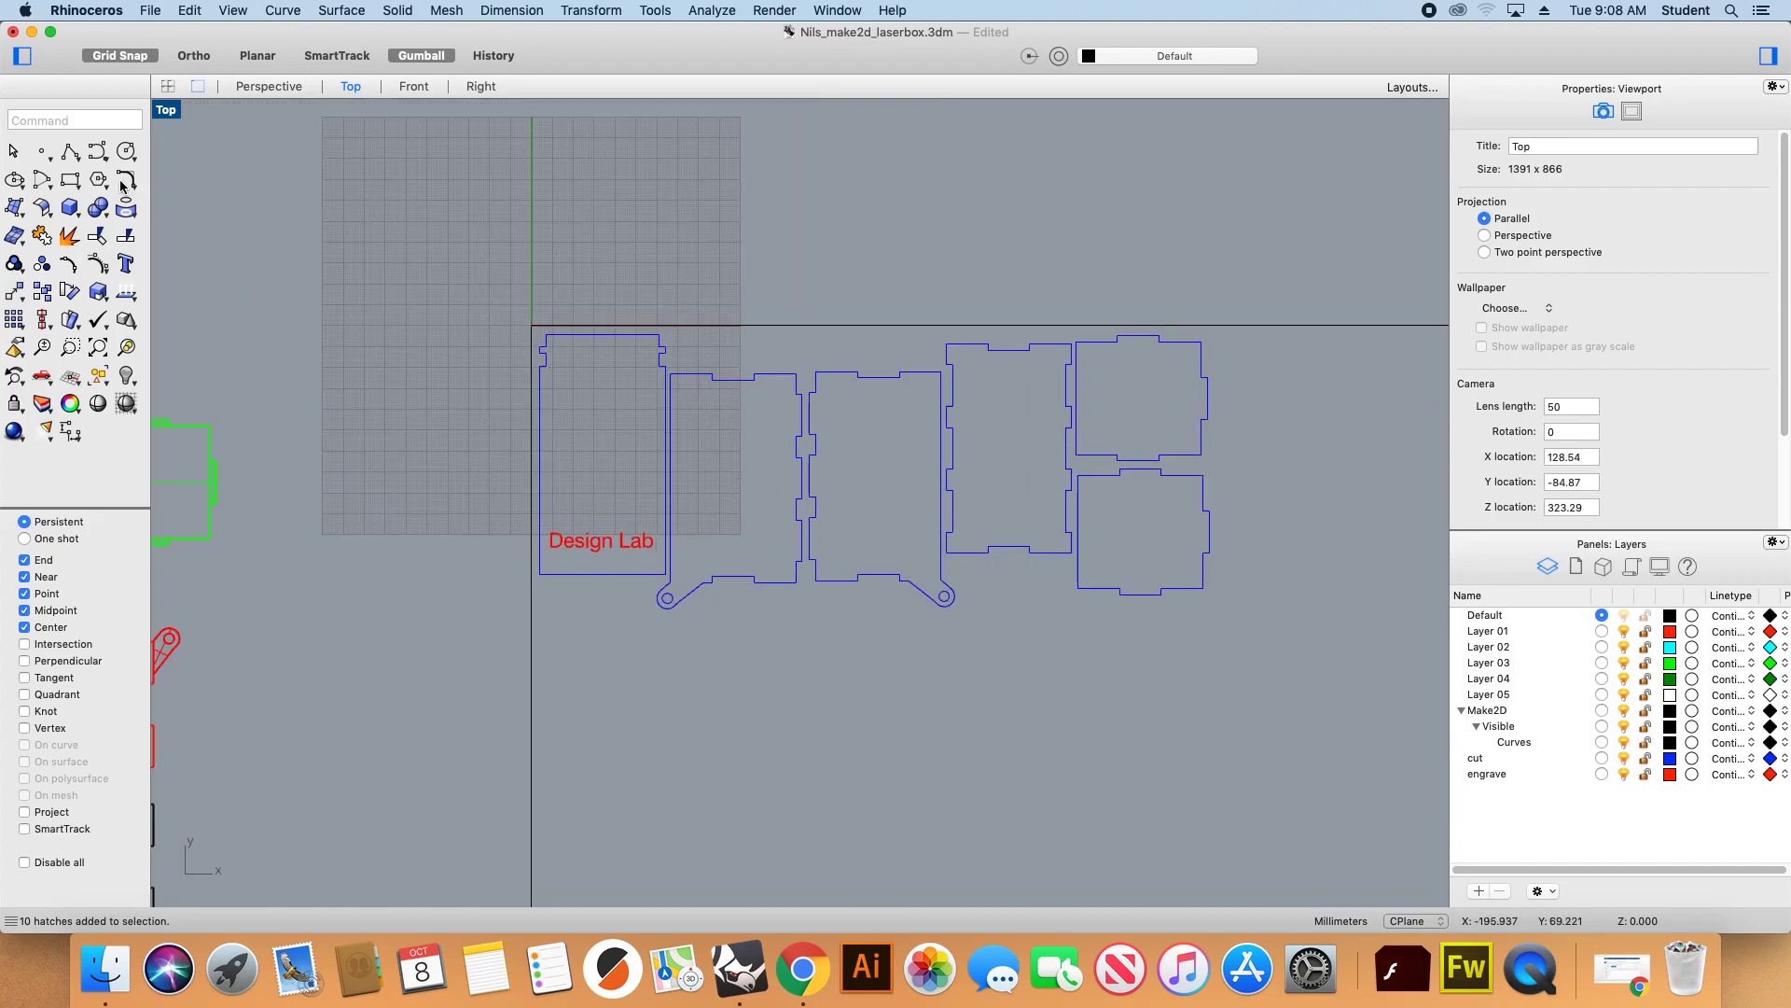
Draw six circles of varying sizes scattered inside the hinged side panel next to the Design Lab panel.
click(124, 152)
click(703, 430)
key(Return)
key(Return)
click(749, 467)
key(Return)
key(Return)
click(753, 414)
key(Return)
scroll(752, 458, up, 1)
key(Return)
click(721, 554)
key(Return)
key(Return)
click(706, 507)
click(685, 485)
key(Return)
click(770, 527)
click(772, 537)
Hatch the six circles with a solid fill, pattern rotation 0 and scale 1.0, and delete the source circles.
drag(779, 564, 679, 398)
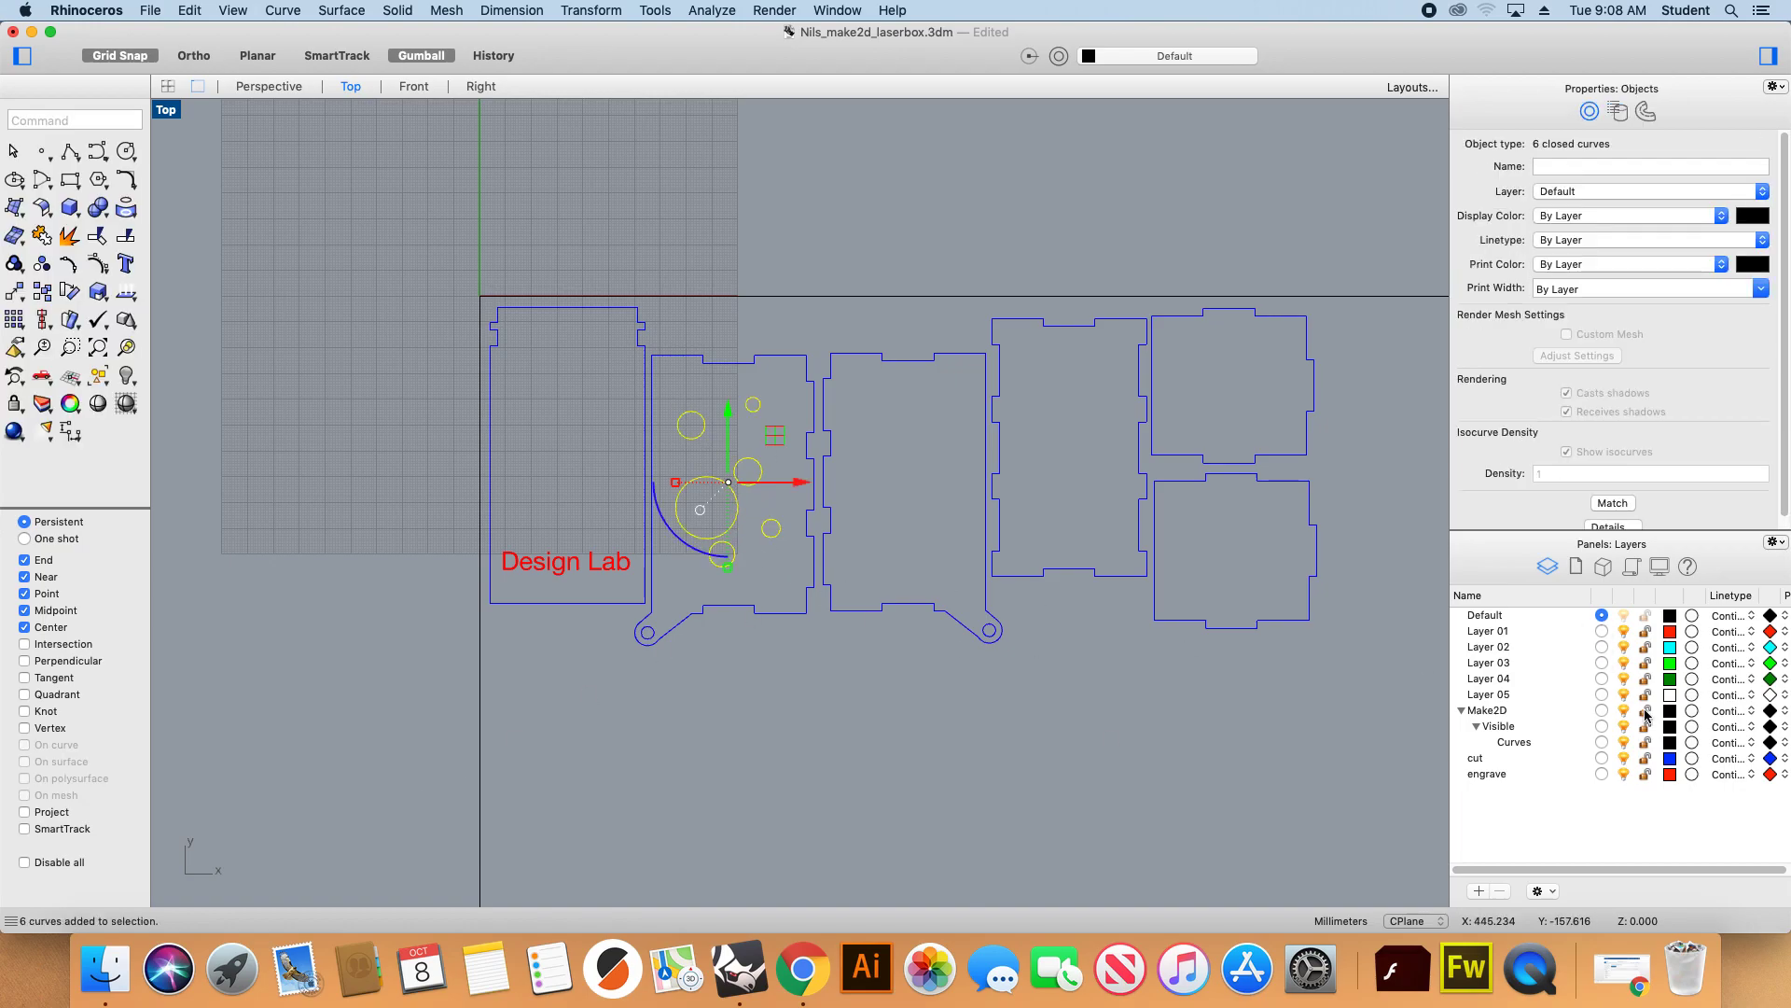
text(hatch)
key(Return)
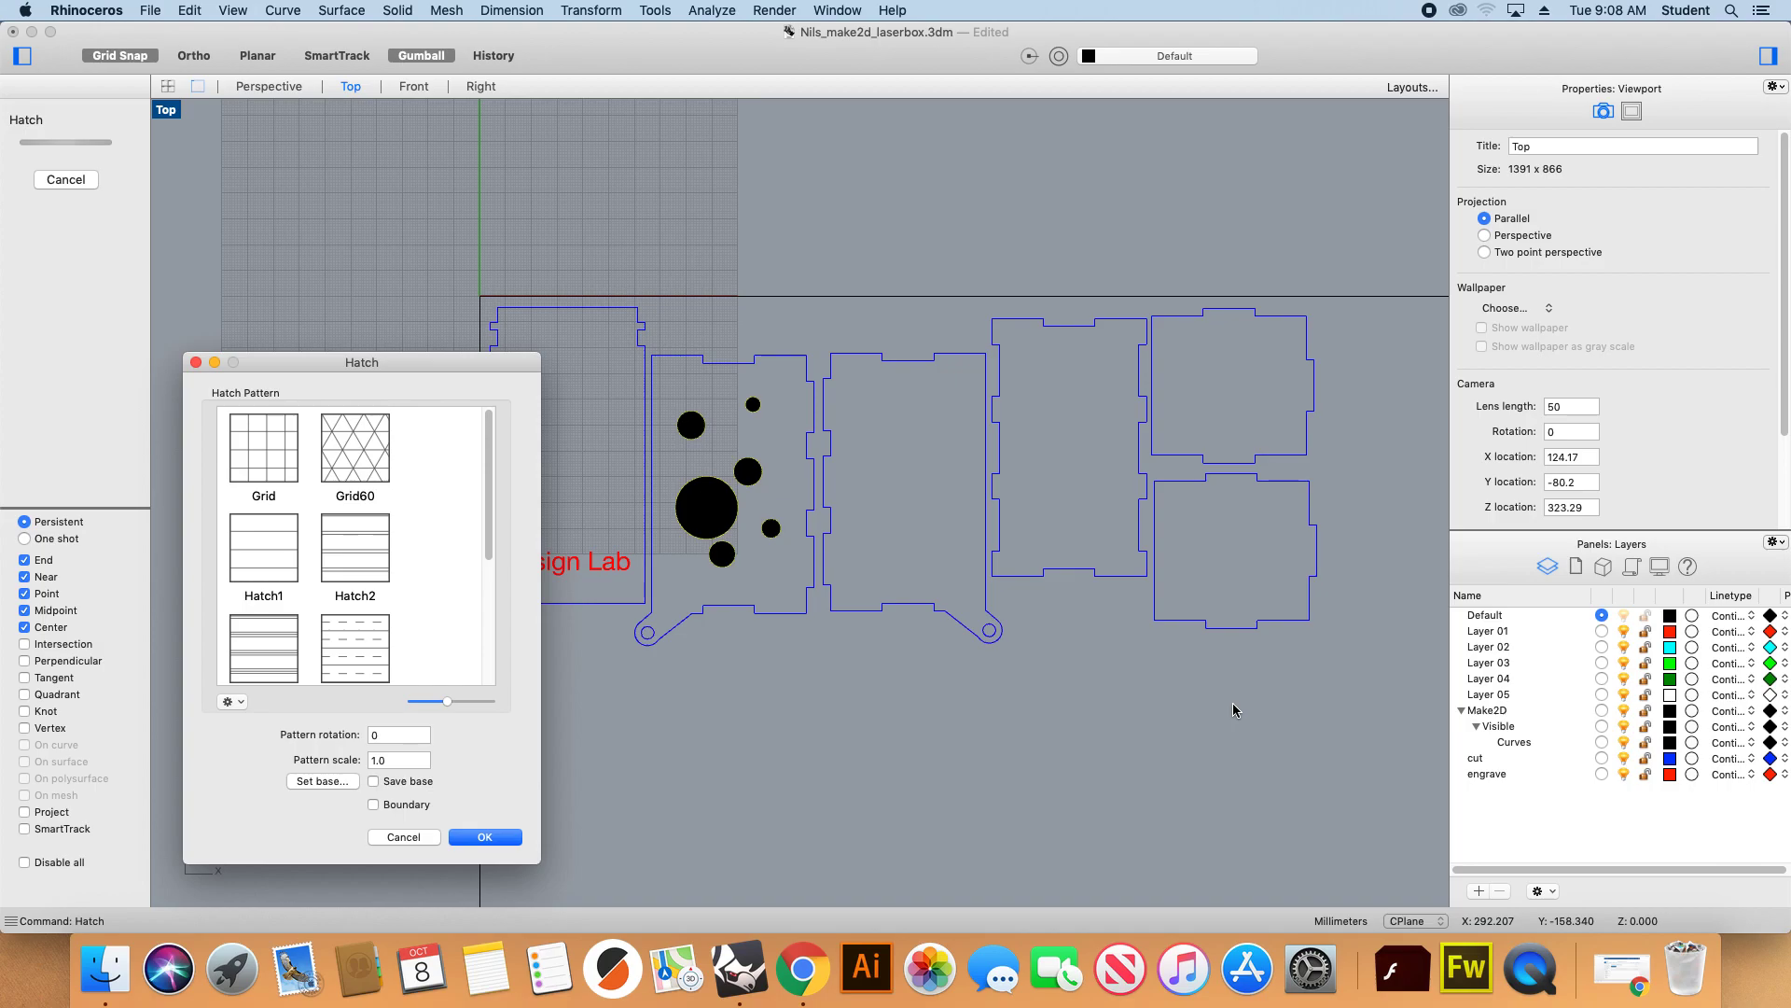
click(484, 837)
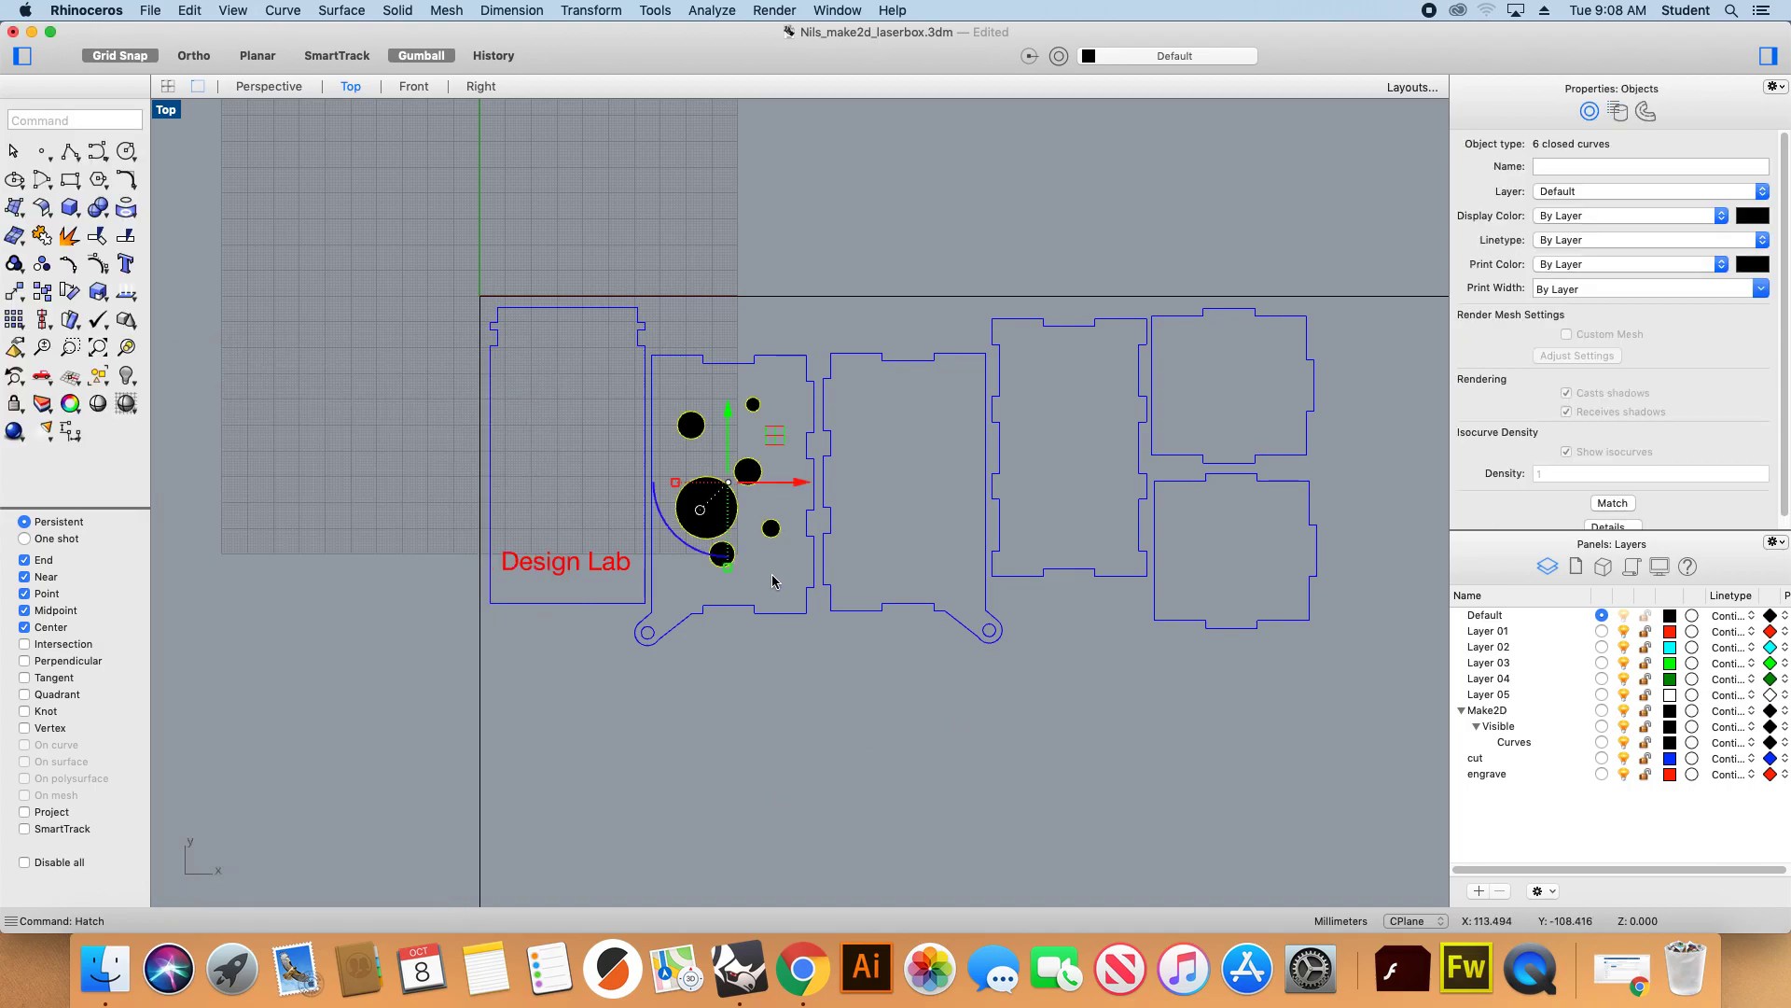
key(Delete)
Move the six solid circle hatches onto the engrave layer.
drag(775, 580, 679, 396)
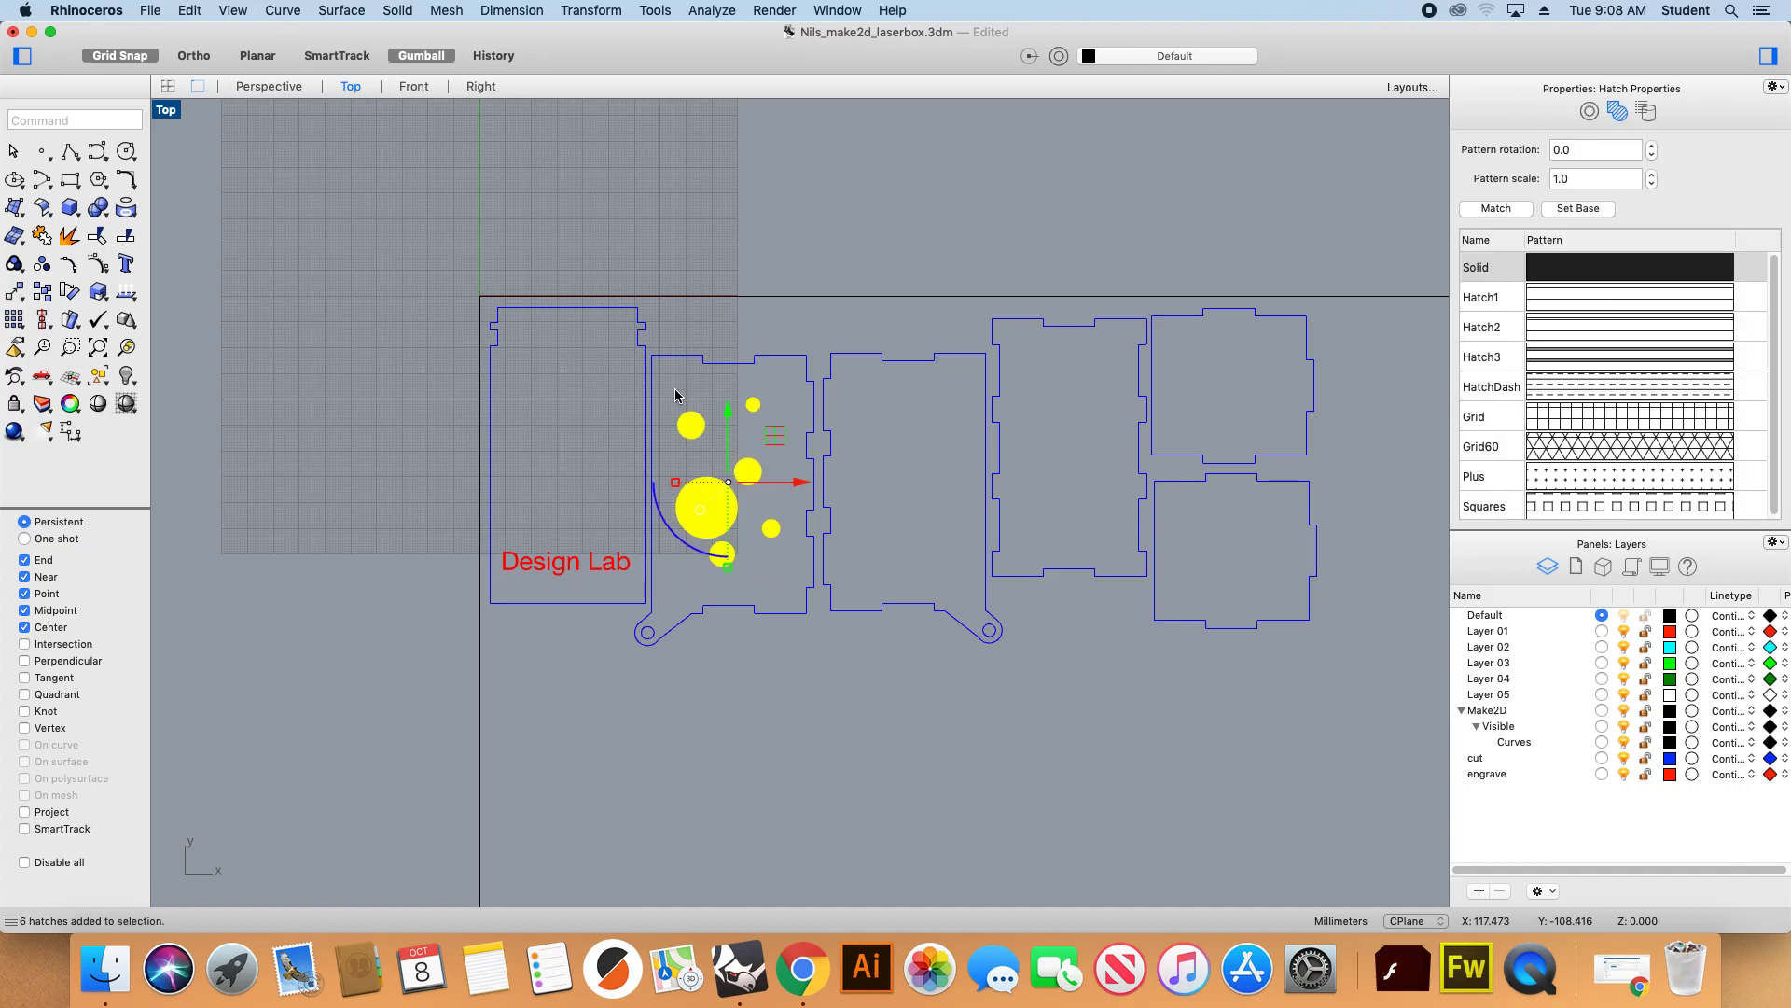
right_click(1485, 780)
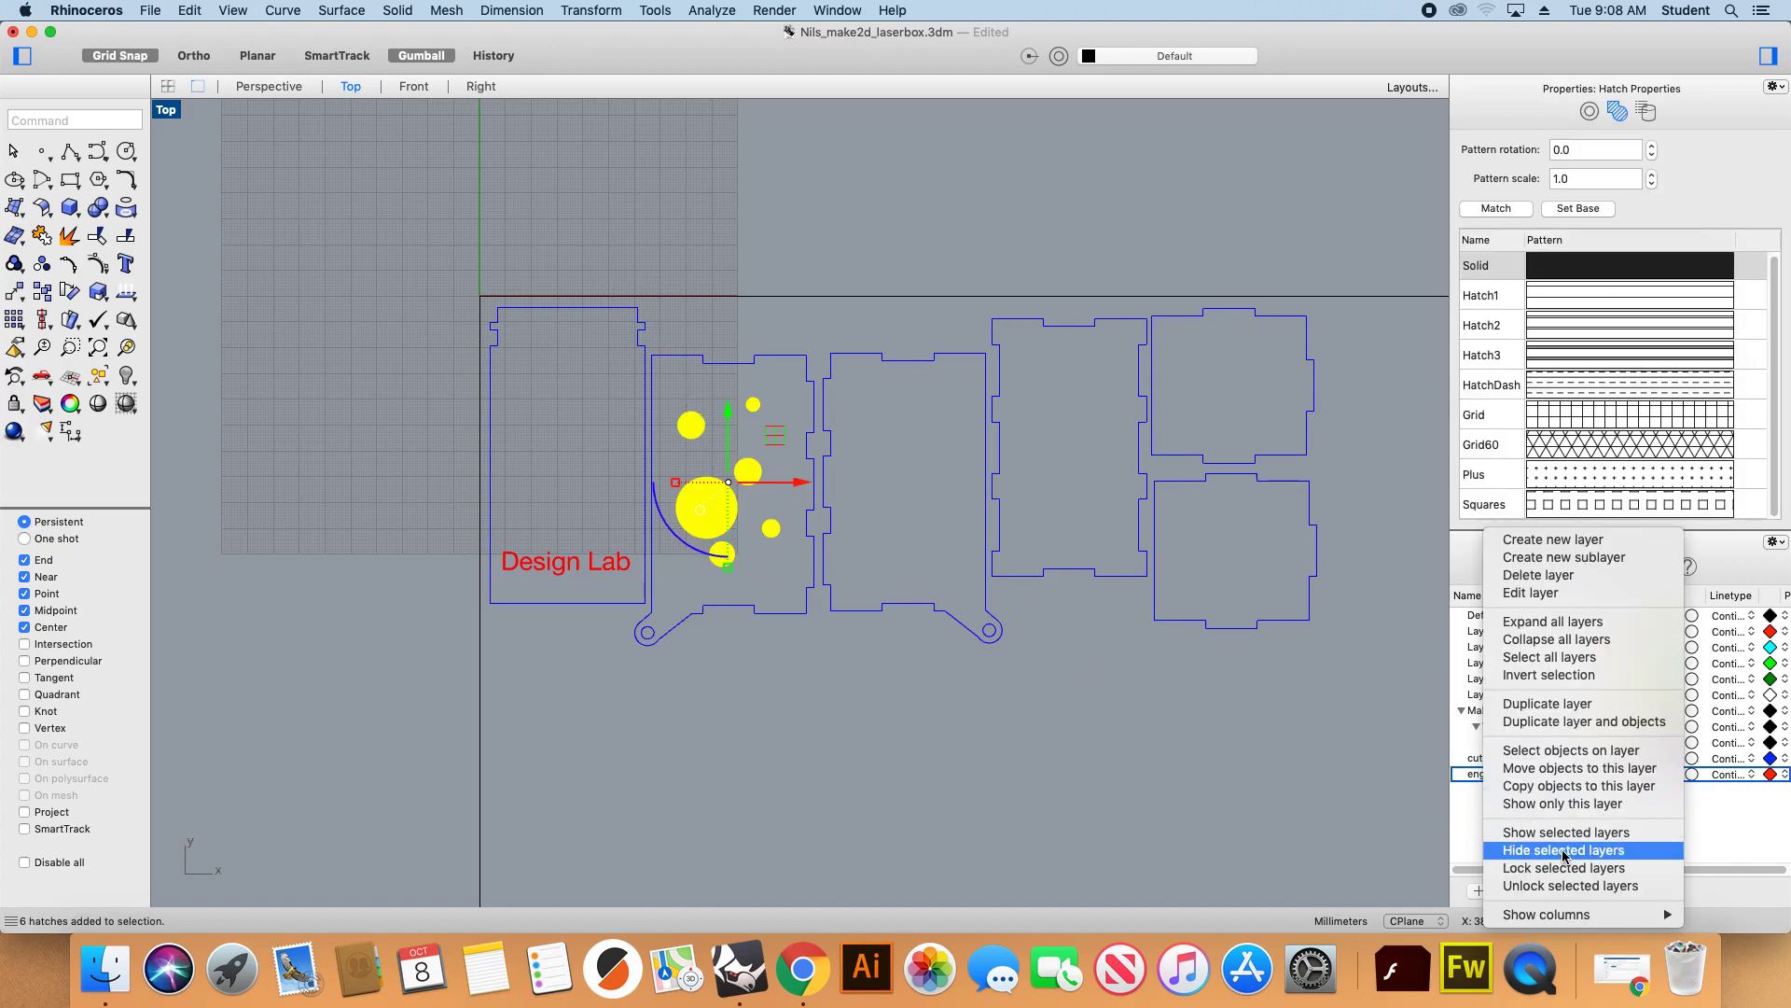
click(1568, 768)
click(935, 763)
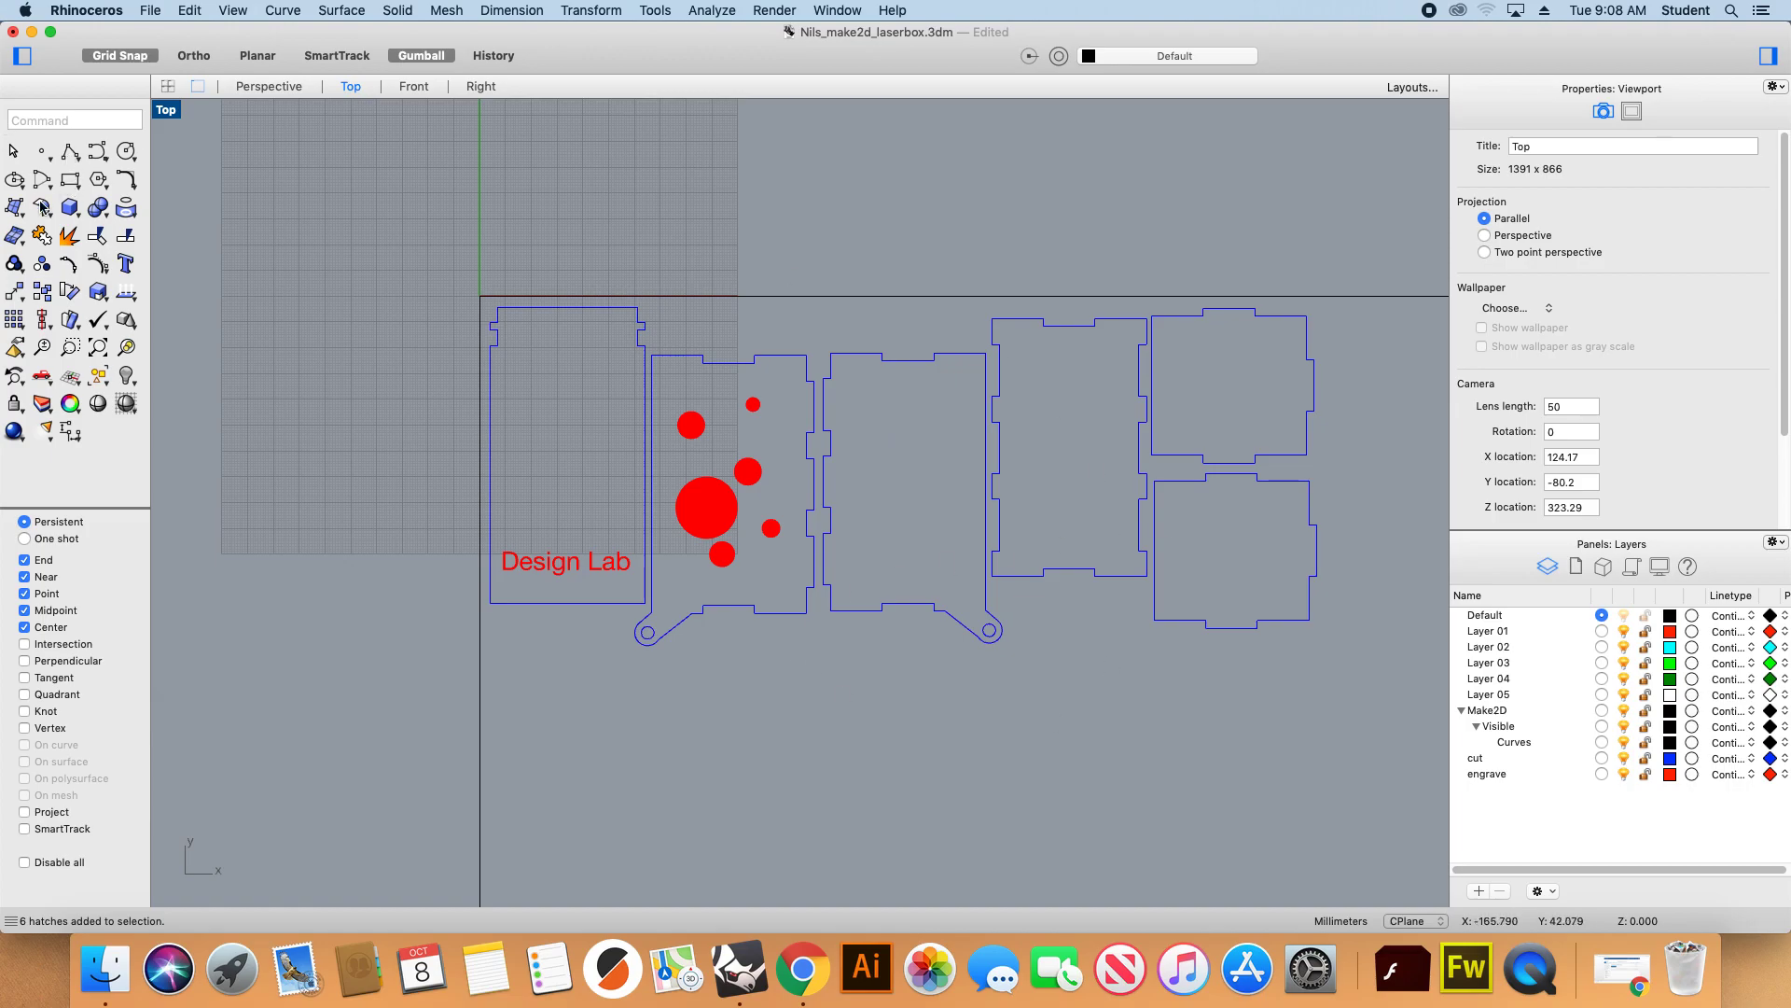
Draw seven circles of varying sizes scattered inside the second hinged side panel.
click(121, 156)
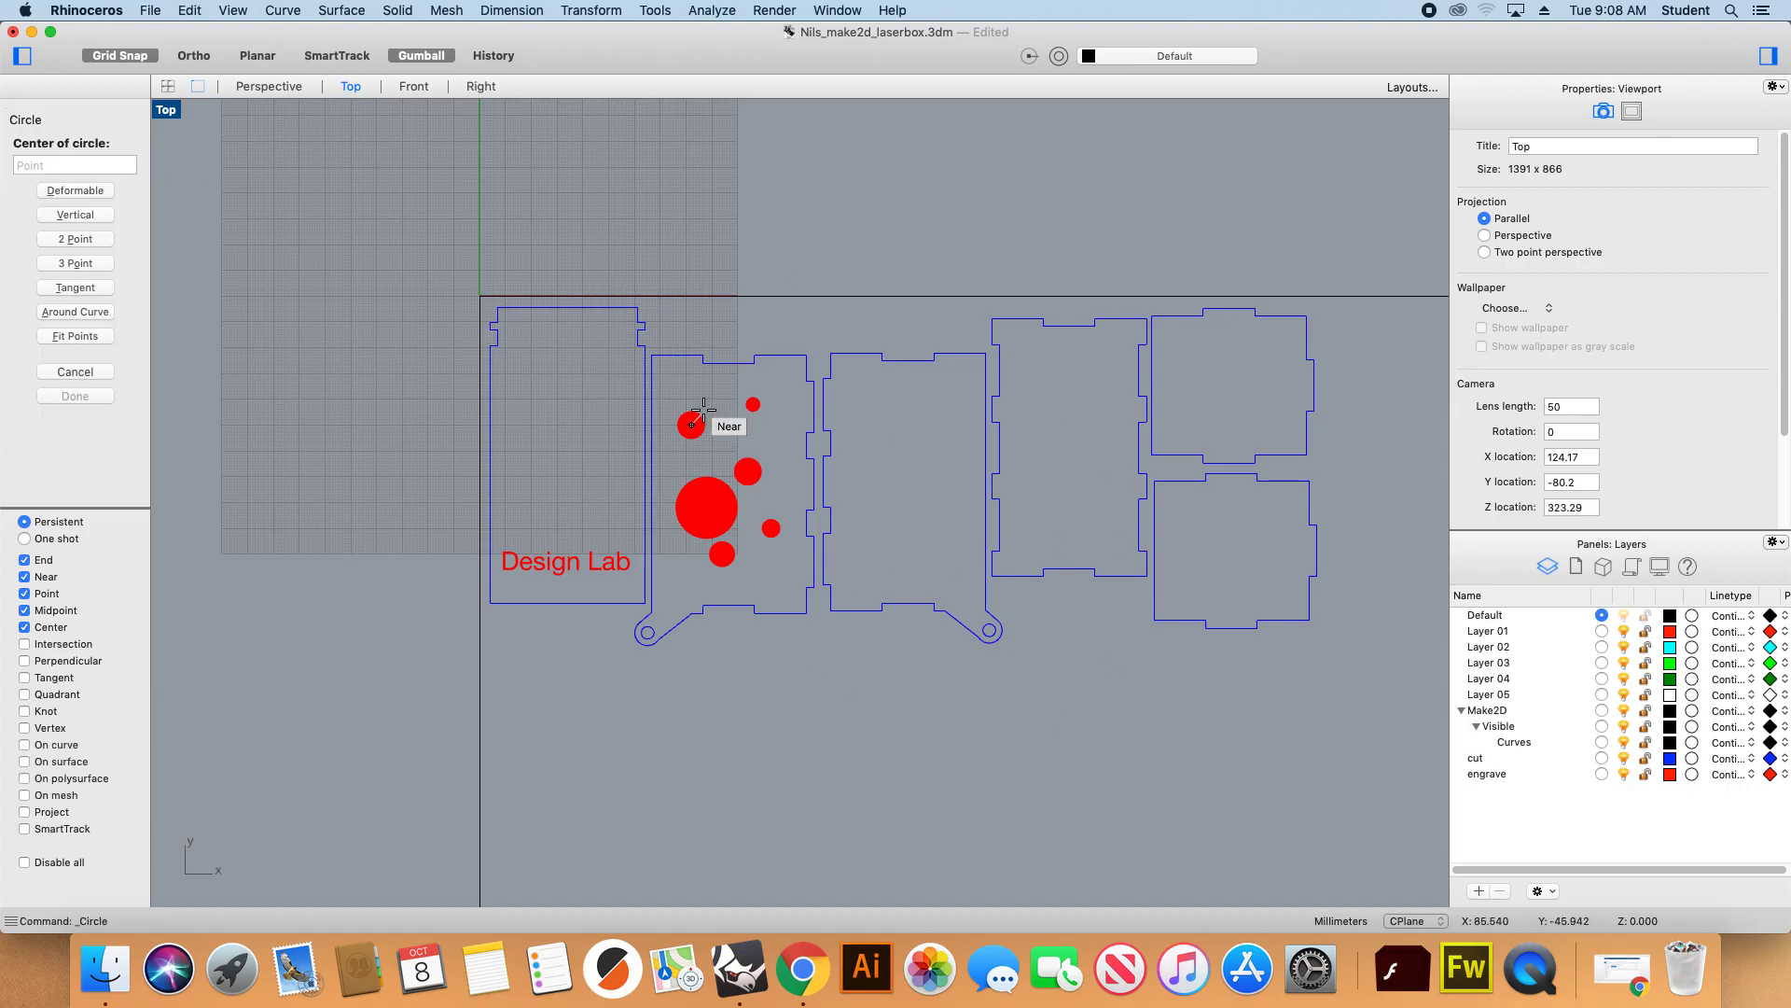
click(878, 417)
scroll(898, 428, up, 8)
click(876, 418)
right_click(968, 420)
click(969, 421)
click(970, 432)
key(Return)
click(872, 486)
click(885, 508)
key(Return)
click(962, 558)
click(952, 570)
key(Return)
click(879, 660)
click(838, 650)
key(Return)
click(808, 580)
click(825, 571)
scroll(825, 571, down, 3)
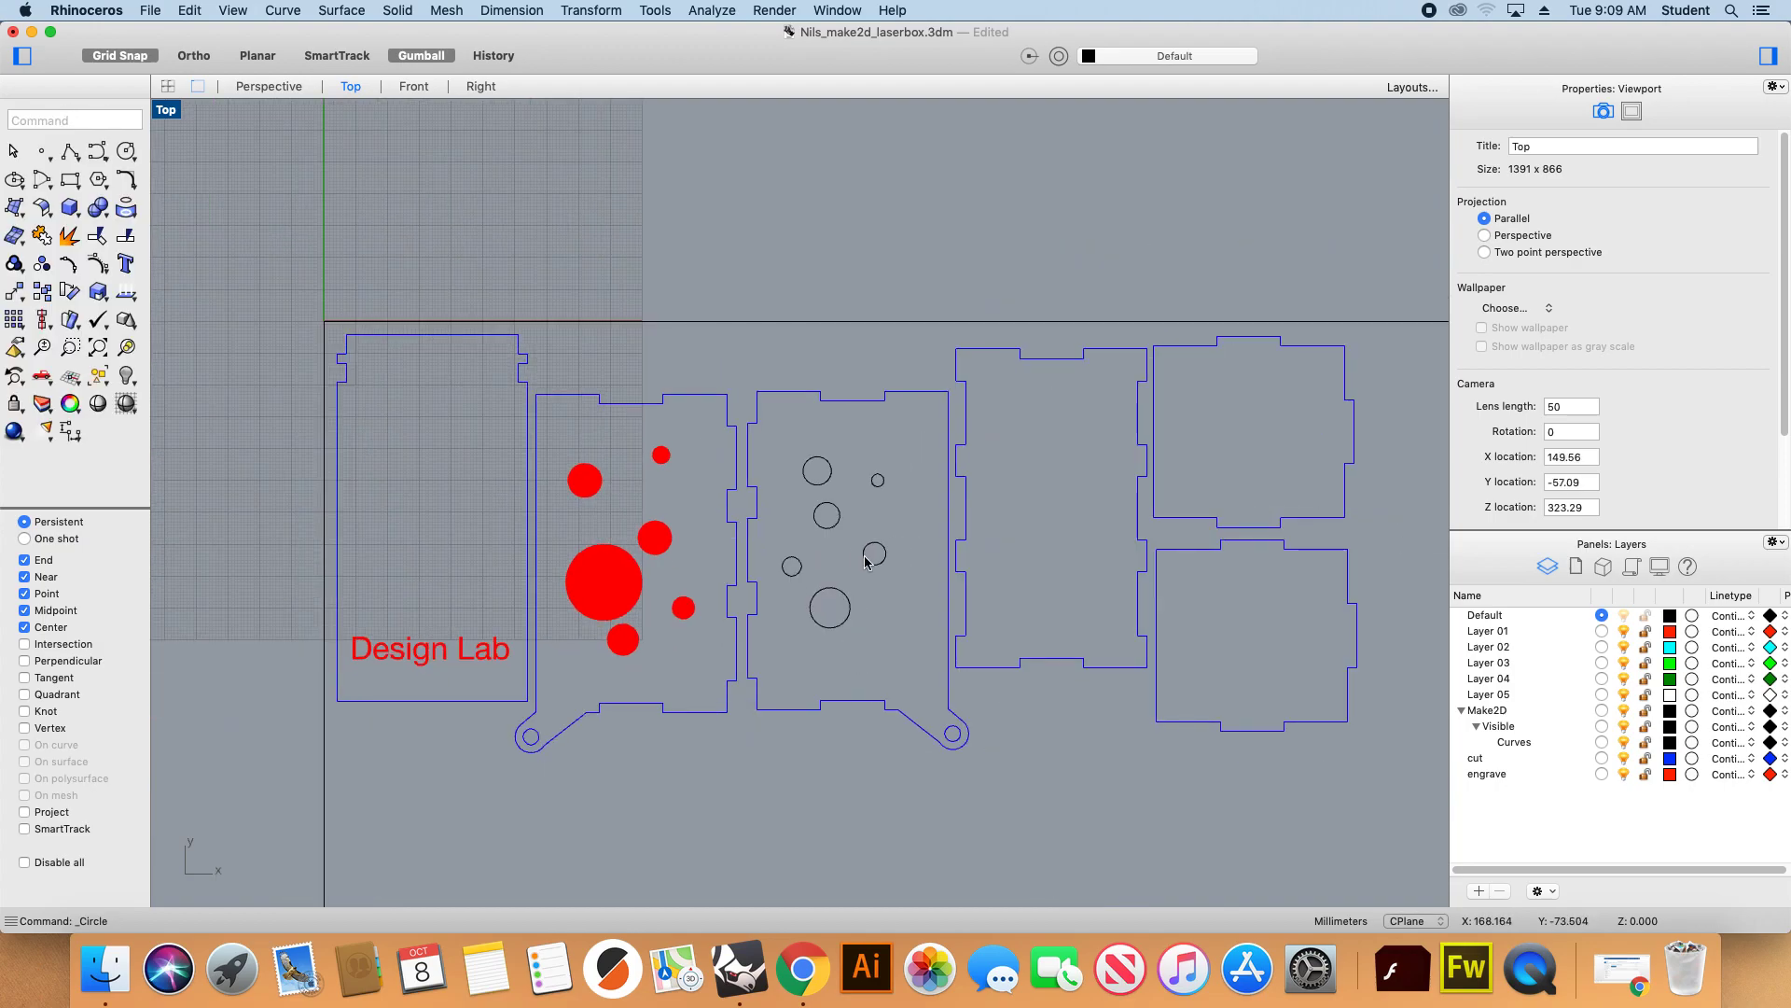
key(Return)
click(897, 642)
click(898, 628)
Hatch the seven new circles with a solid fill, pattern rotation 0 and scale 1.0, and delete the source circles.
drag(915, 682, 782, 480)
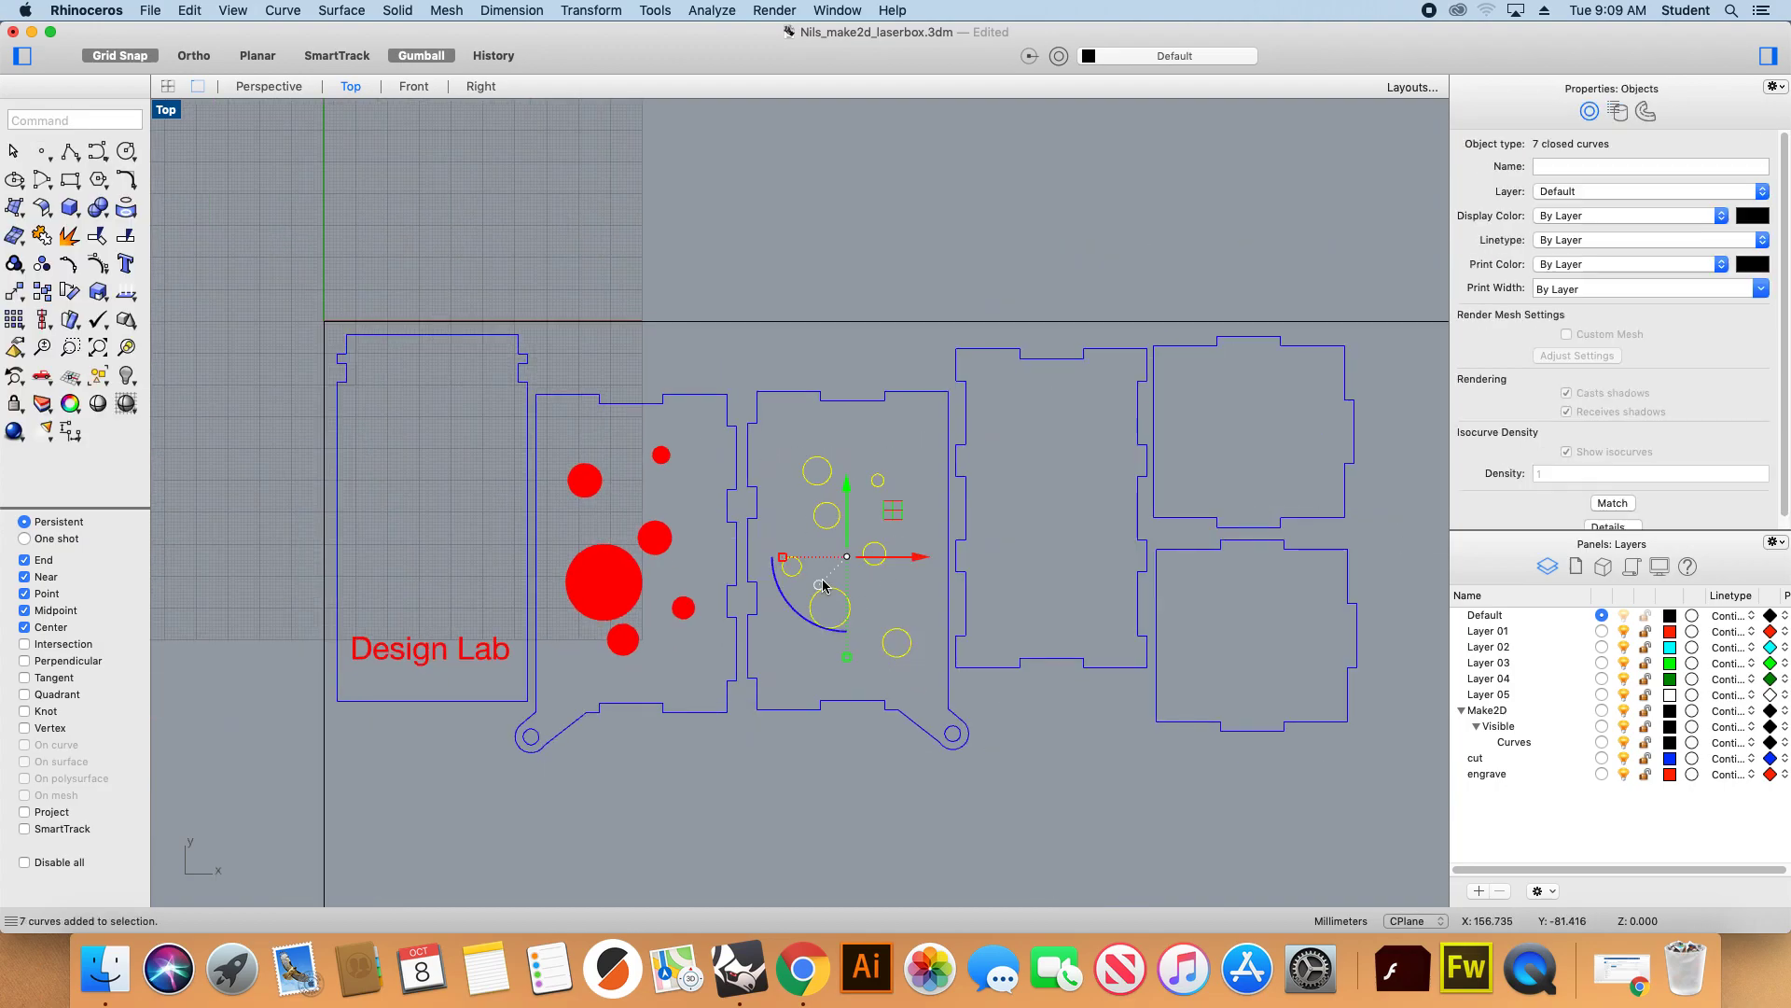
click(779, 432)
drag(939, 679, 767, 462)
text(hatch)
key(Return)
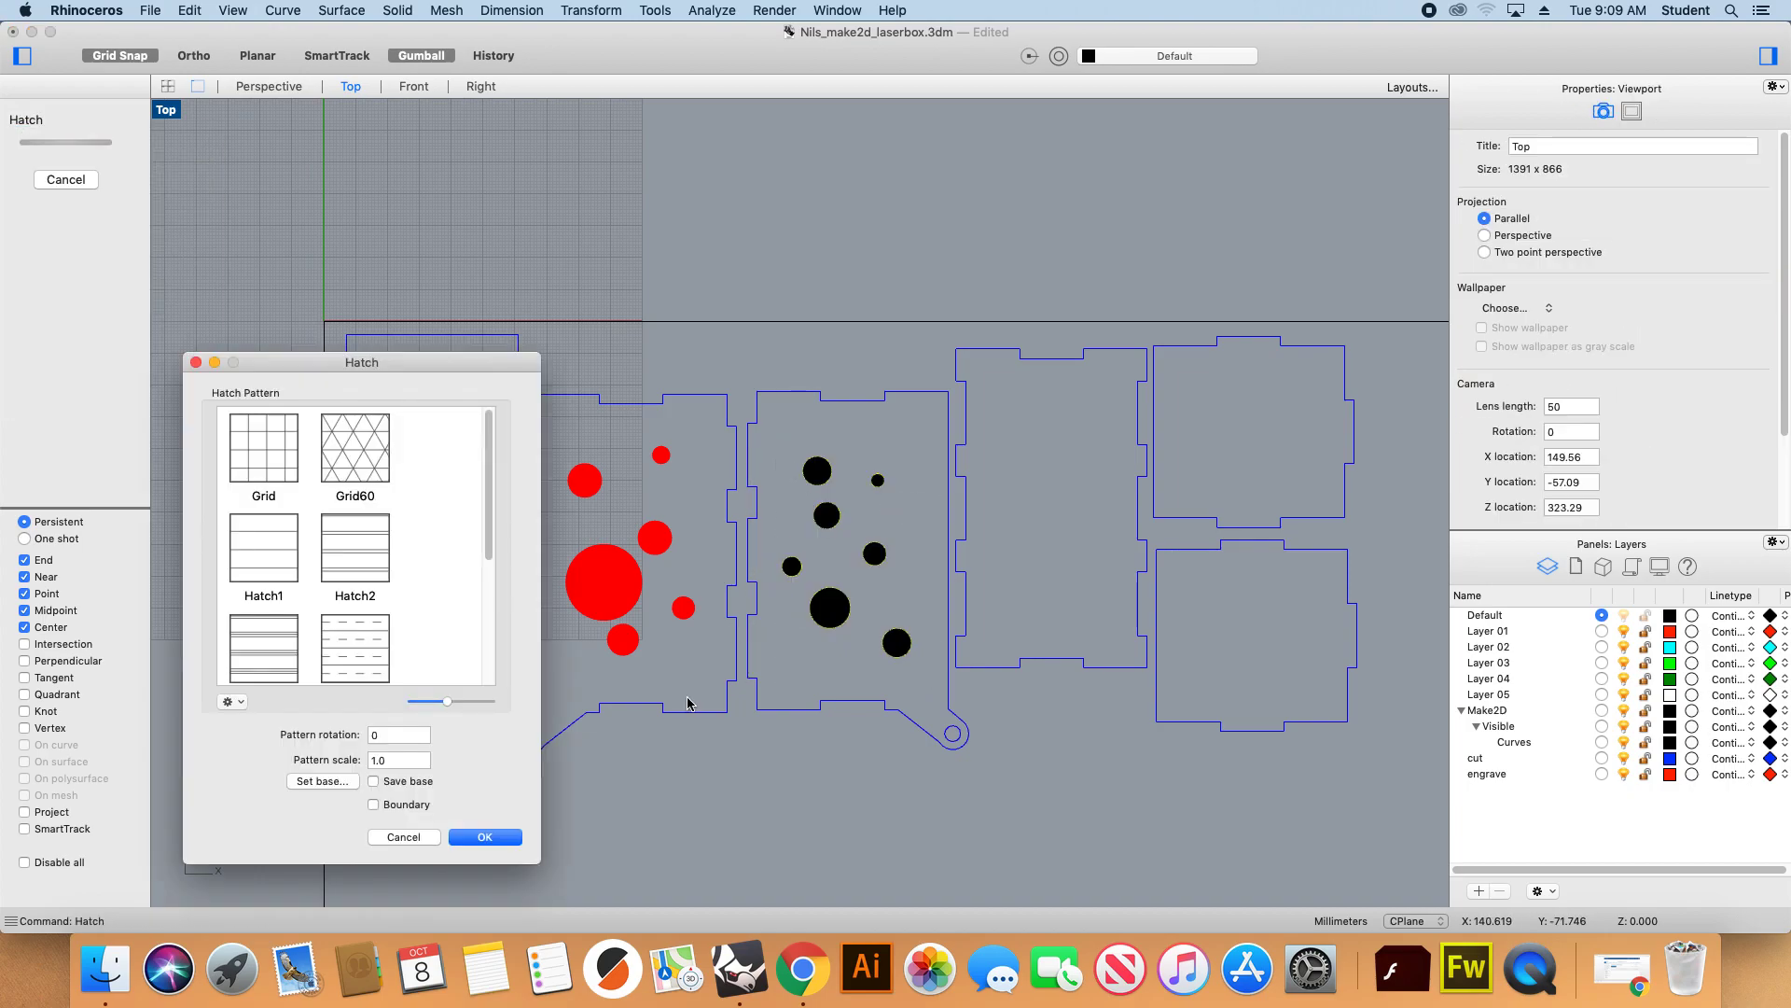
click(479, 838)
key(Delete)
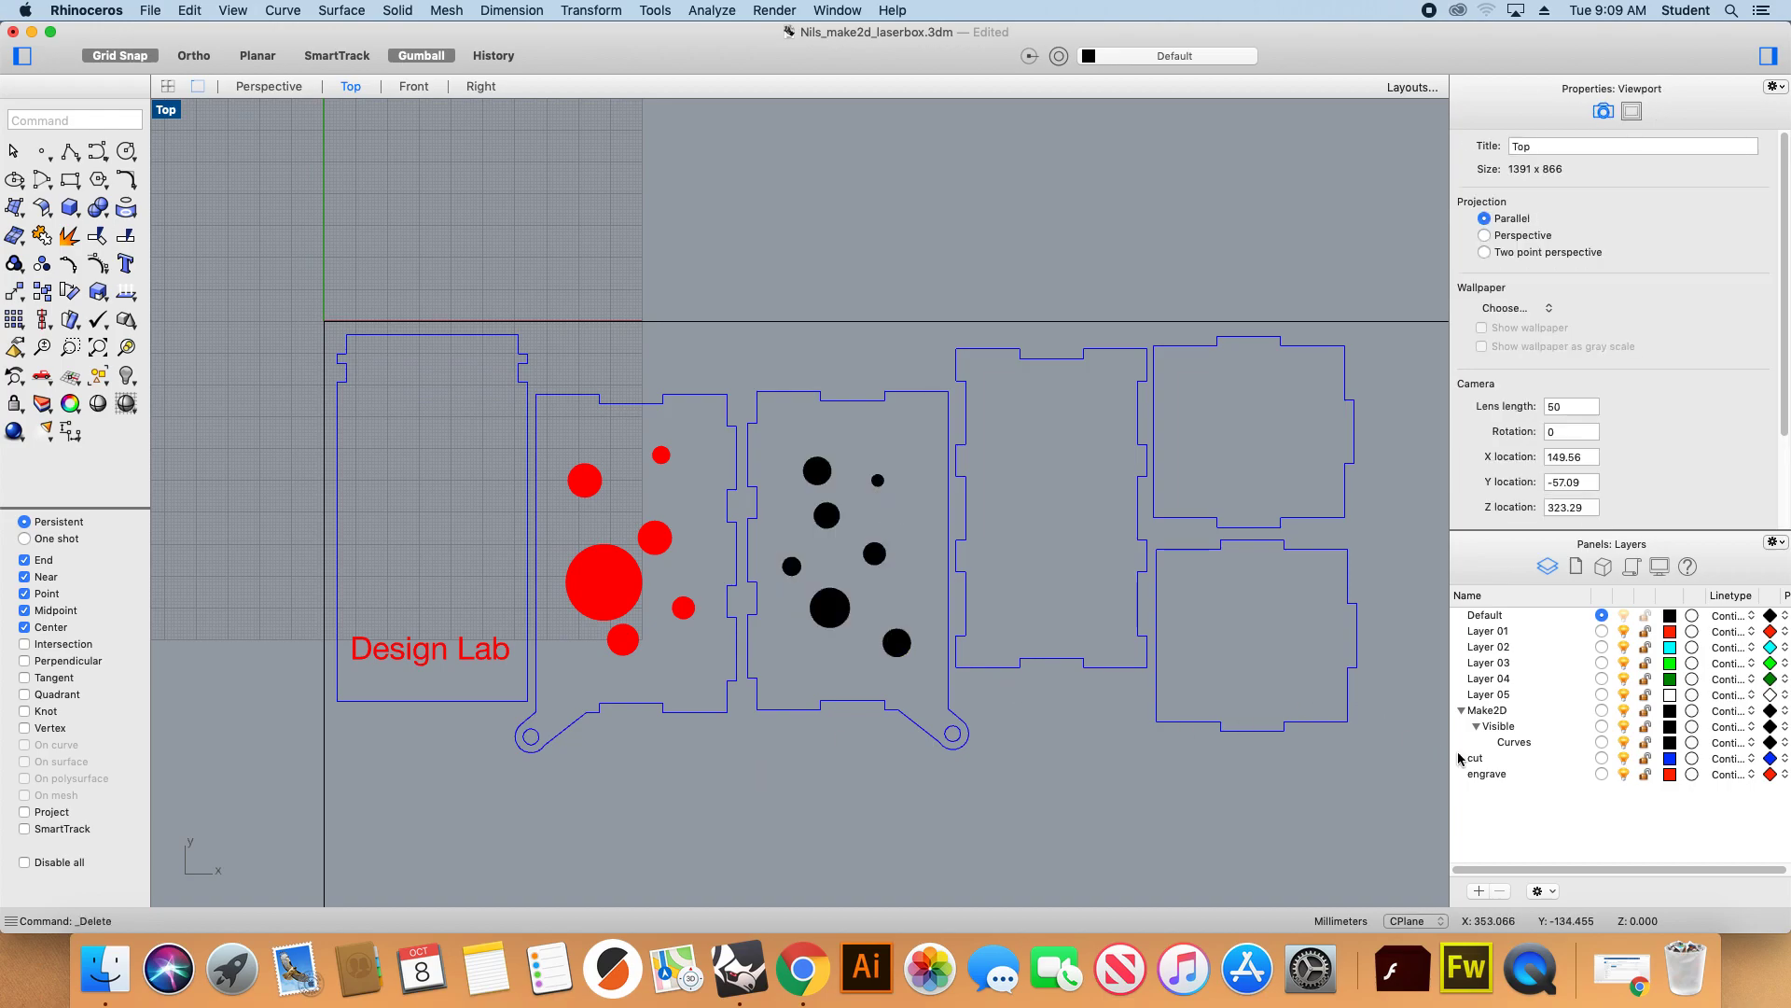
Move the second side panel's seven circle hatches onto the engrave layer.
right_click(1504, 774)
click(1573, 774)
mouse_move(907, 682)
mouse_down()
mouse_move(798, 509)
mouse_move(789, 437)
mouse_up()
right_click(1493, 774)
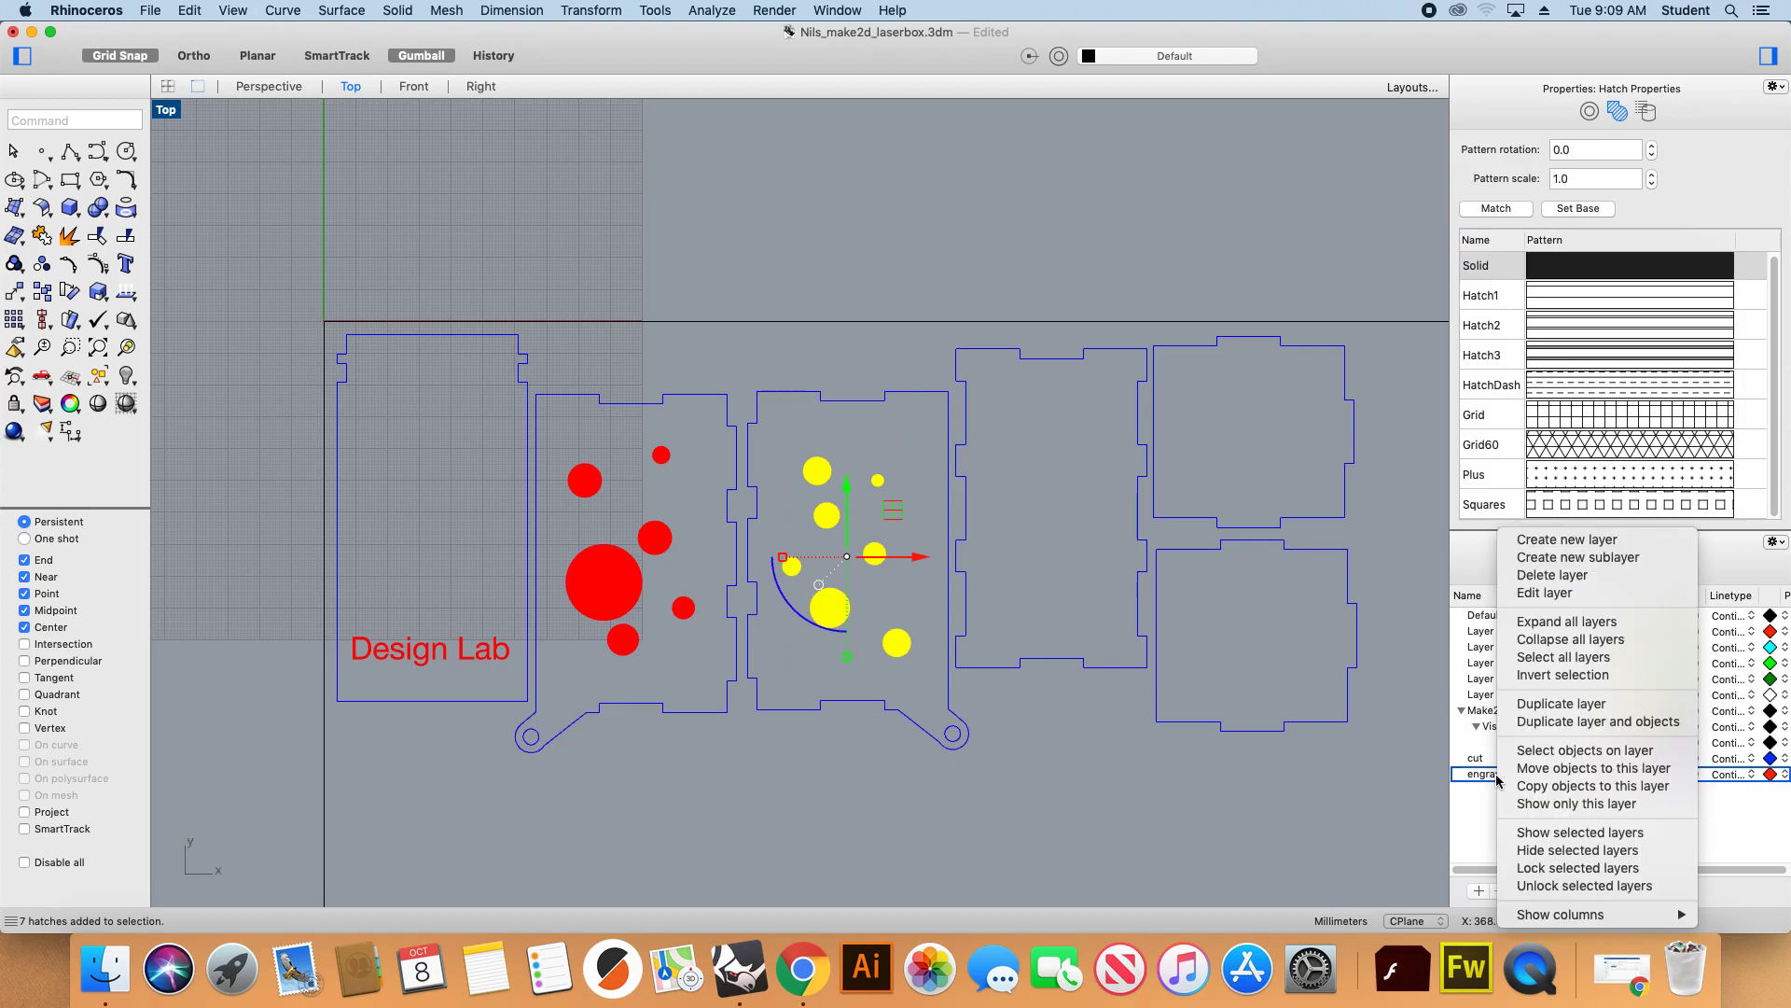
click(1556, 767)
click(830, 607)
click(773, 656)
click(414, 630)
scroll(415, 615, down, 6)
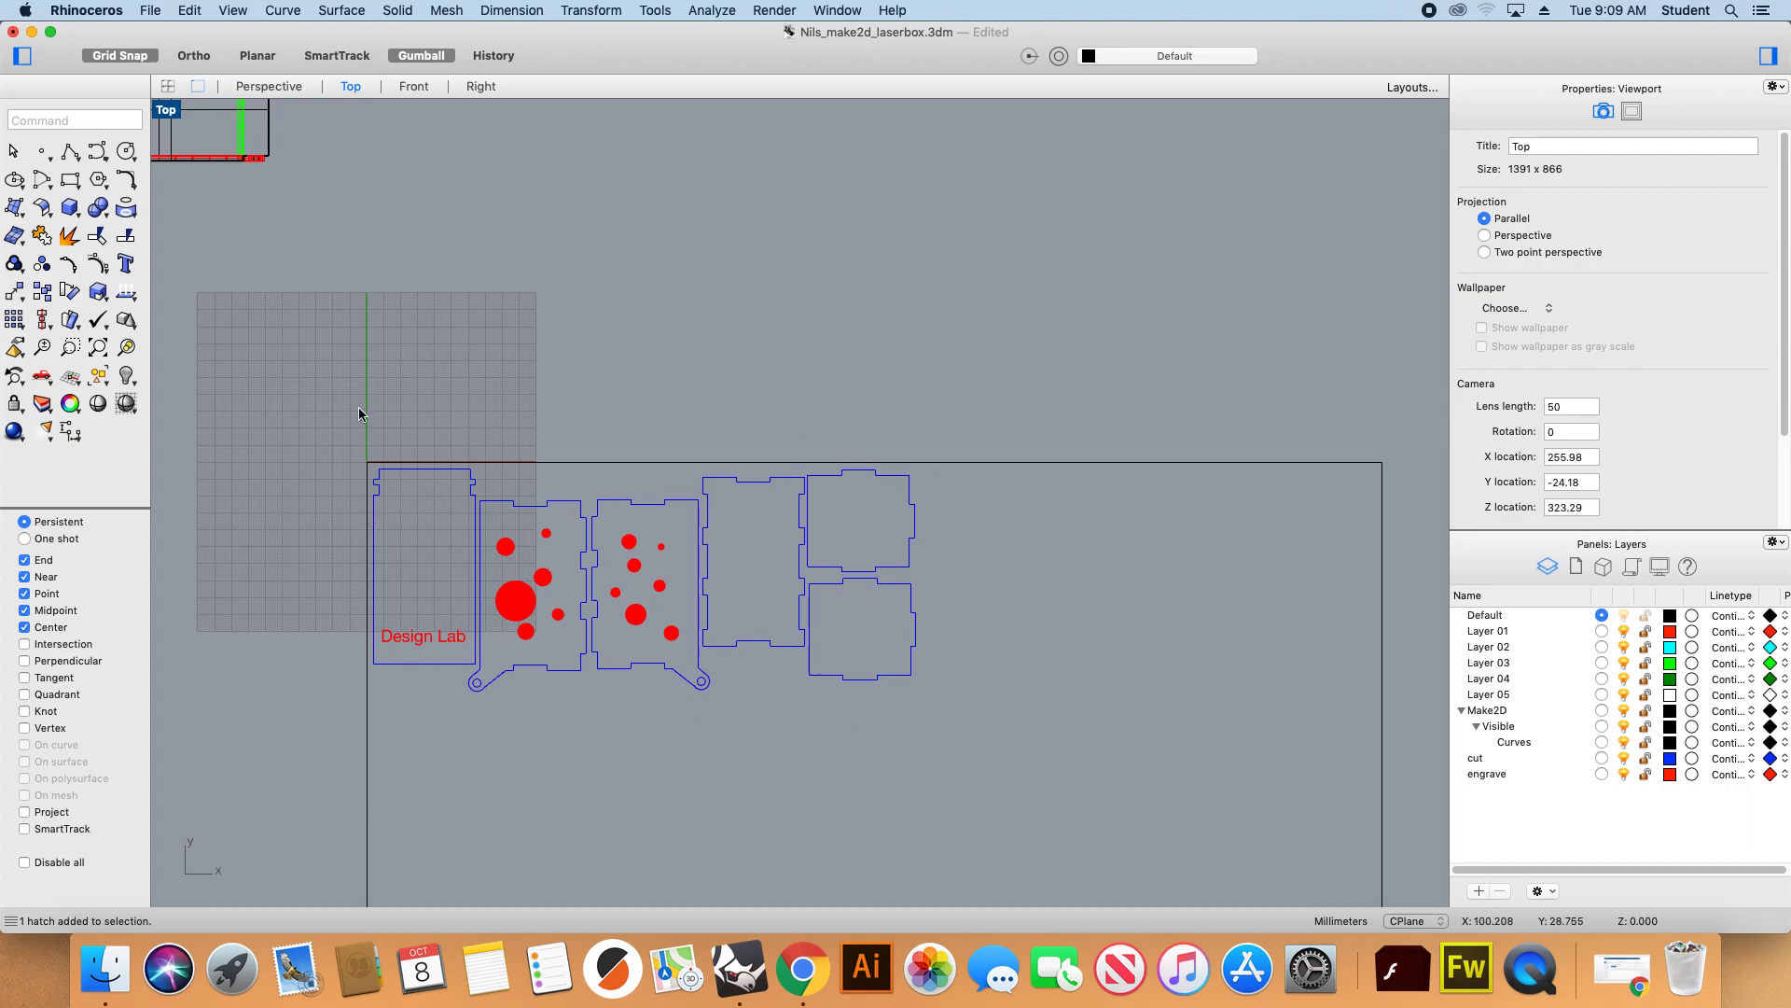
scroll(495, 558, up, 3)
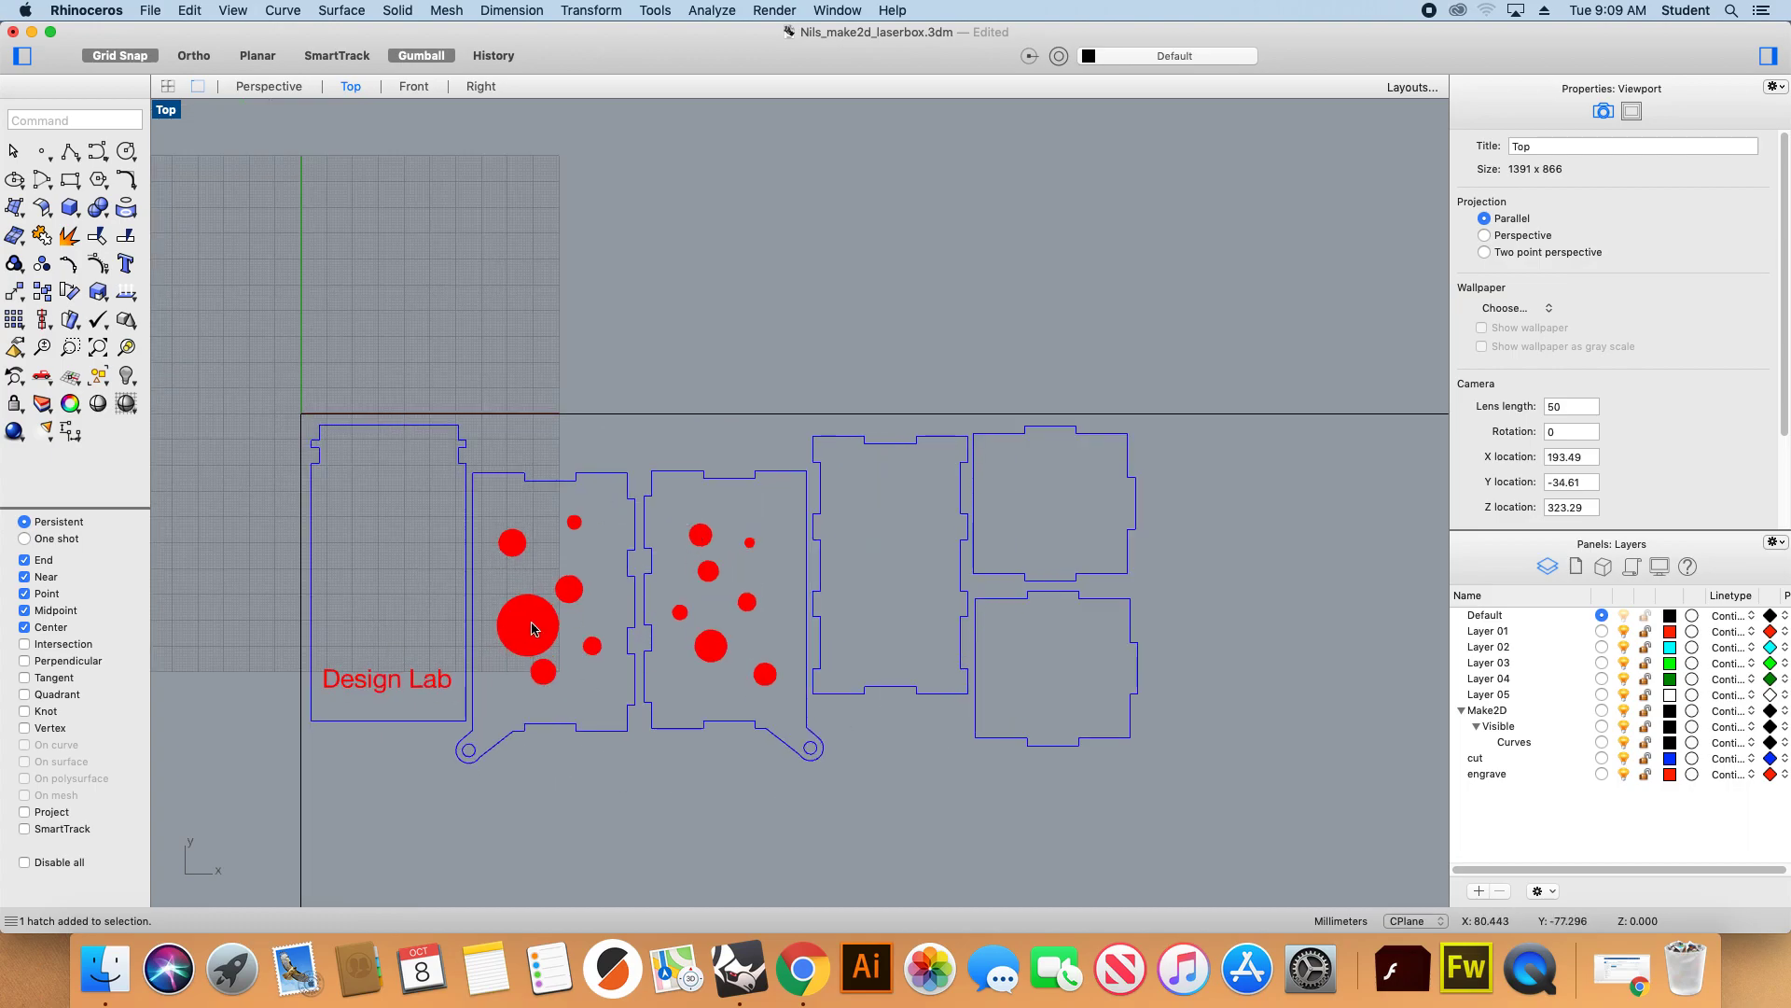
Sketch an open zigzag polyline inside the upper square end panel.
click(70, 151)
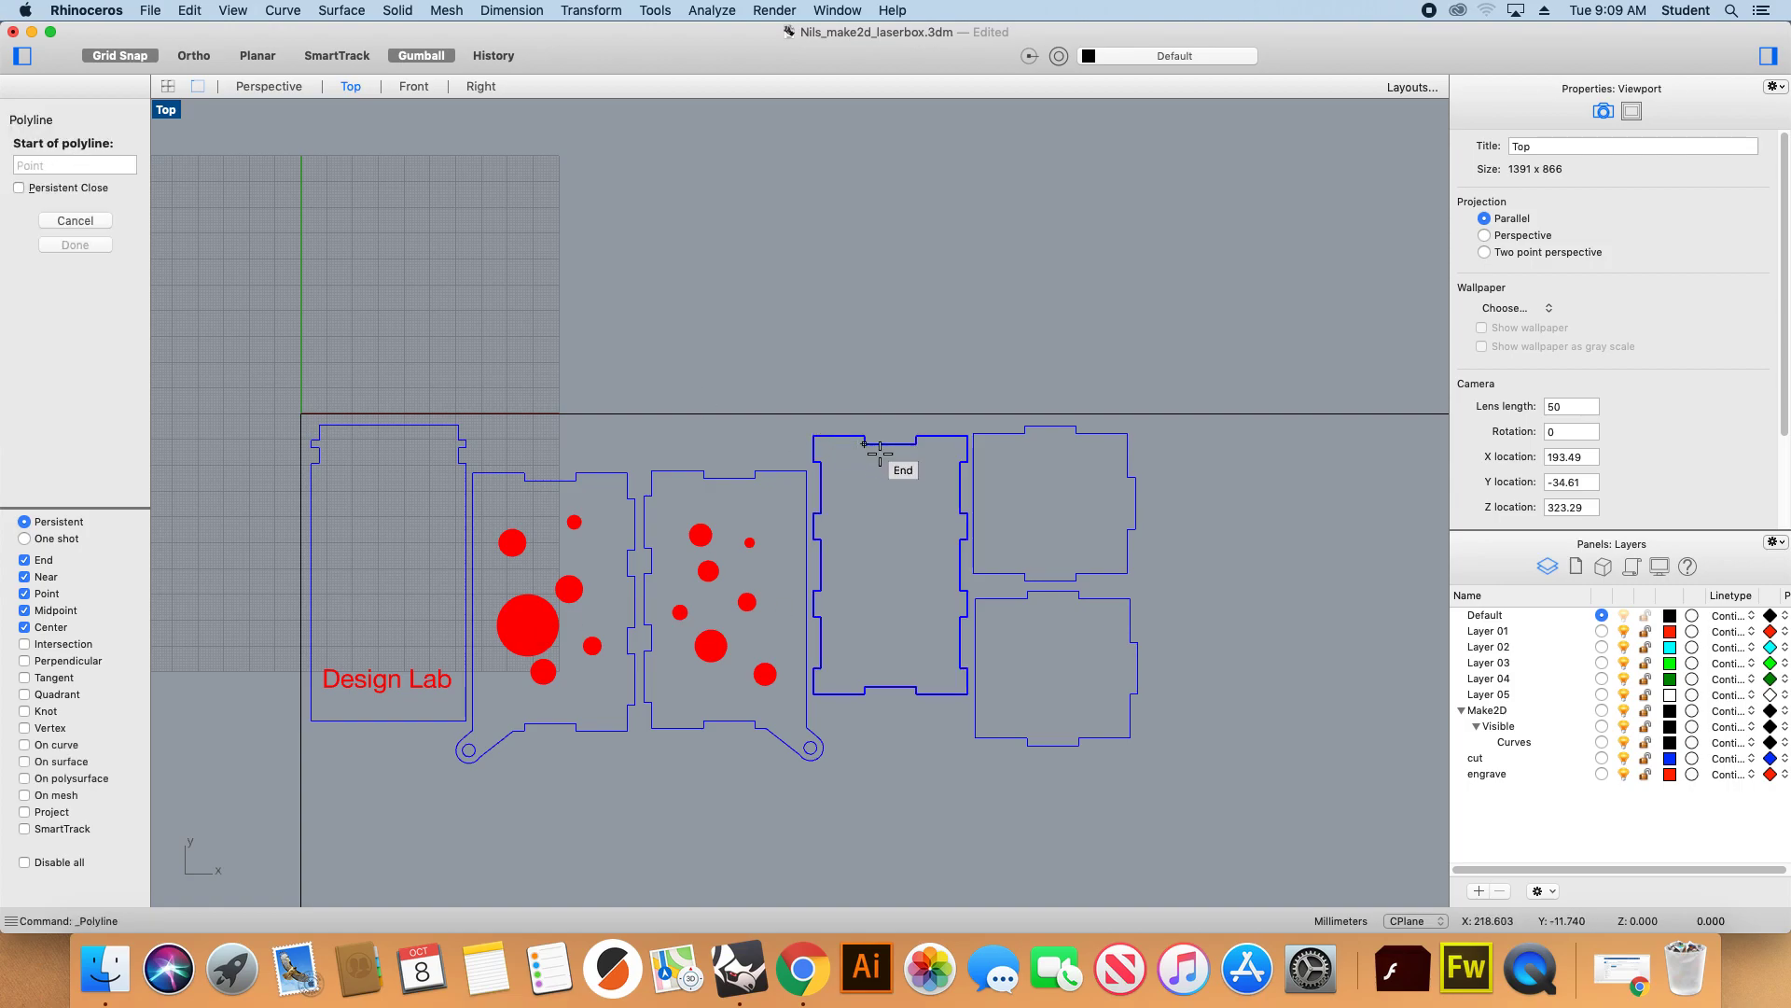
click(1049, 473)
click(1025, 490)
click(1077, 507)
click(1028, 524)
click(1049, 538)
click(1082, 545)
click(1054, 553)
key(Return)
Sketch a second open zigzag polyline inside the lower square end panel.
key(Return)
click(1026, 660)
click(1054, 627)
key(Escape)
key(Return)
click(1015, 625)
click(1078, 625)
click(1008, 662)
click(1106, 678)
click(1045, 699)
click(1082, 719)
key(Return)
Move both zigzag polylines onto the engrave layer.
click(1033, 646)
shift+click(1045, 534)
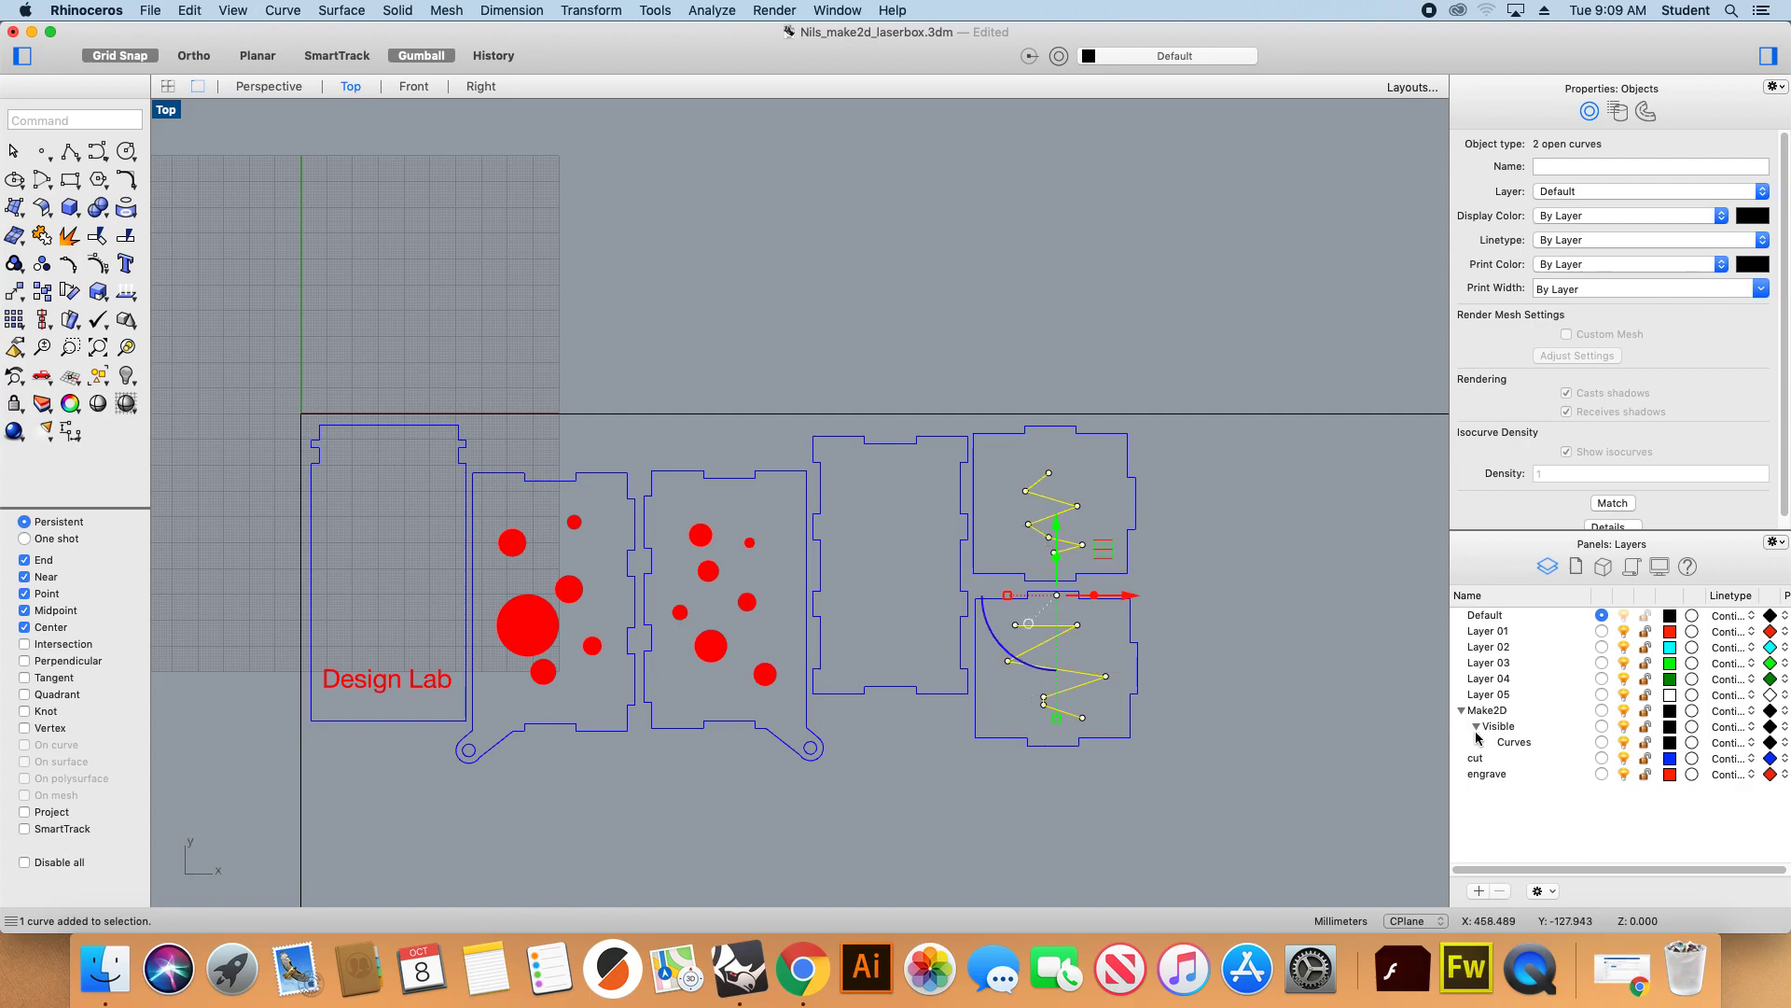
right_click(1488, 782)
click(1577, 768)
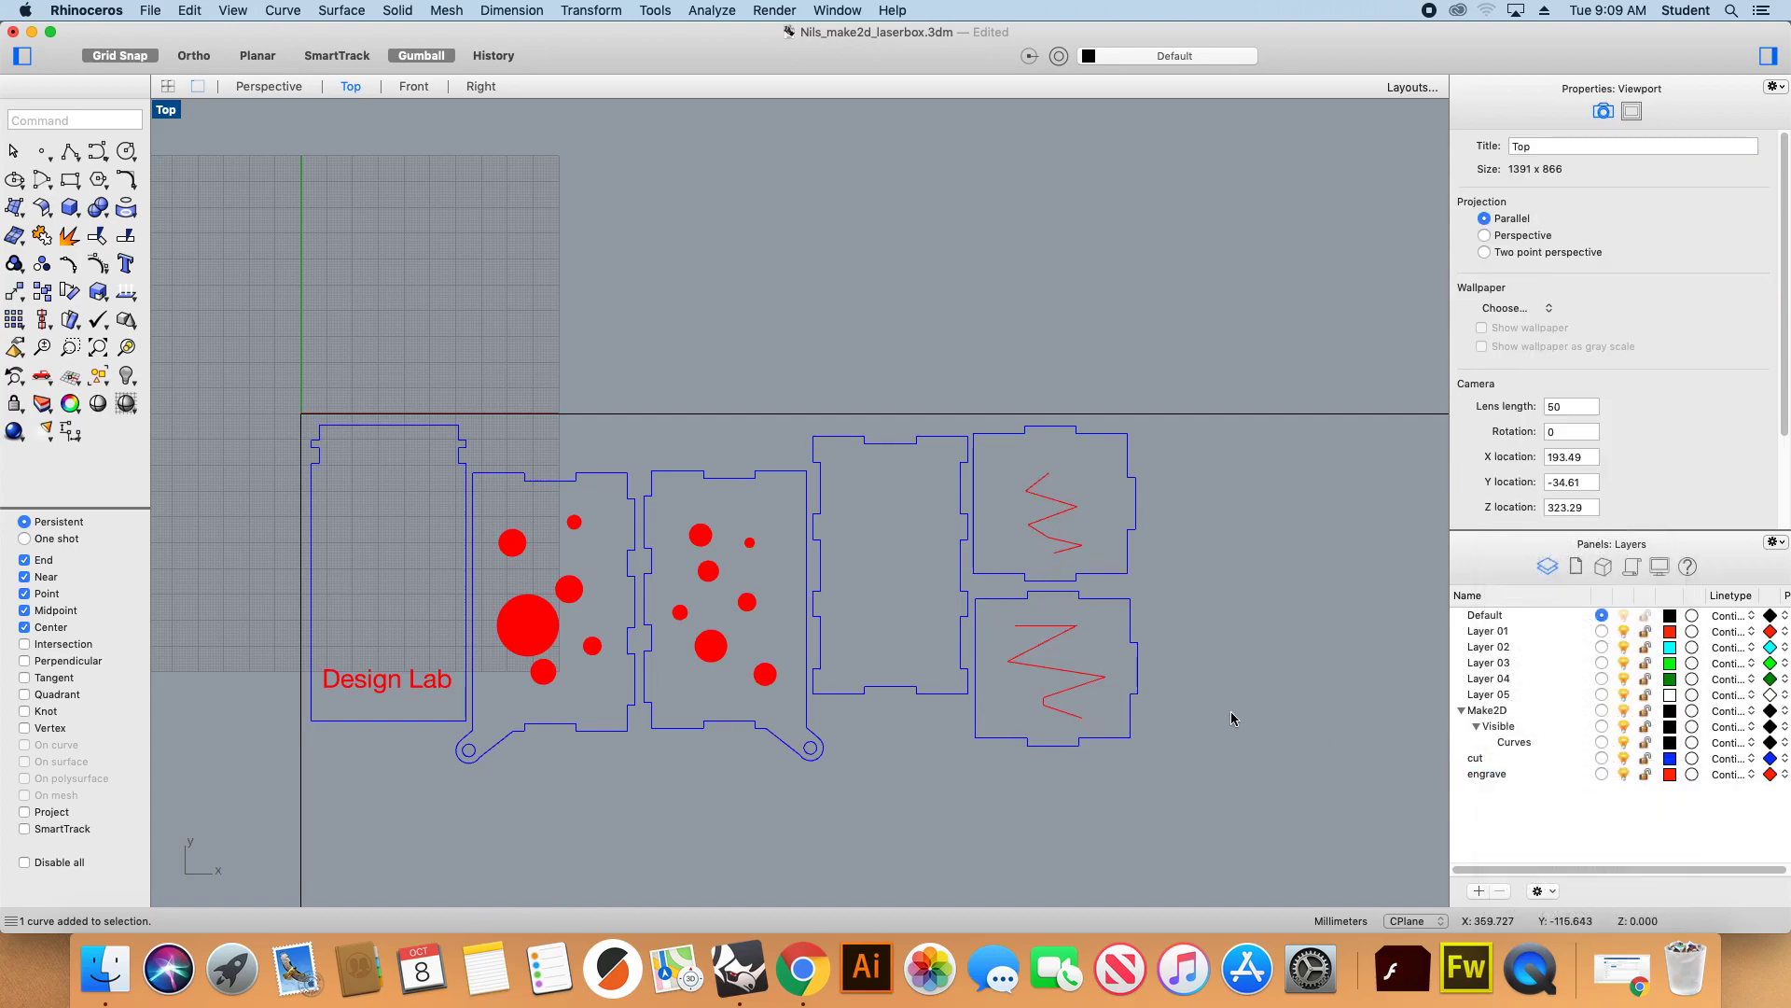
Examine the nested sheet in the Top view alongside the original flat parts and the assembled box.
scroll(681, 528, down, 3)
scroll(500, 558, down, 3)
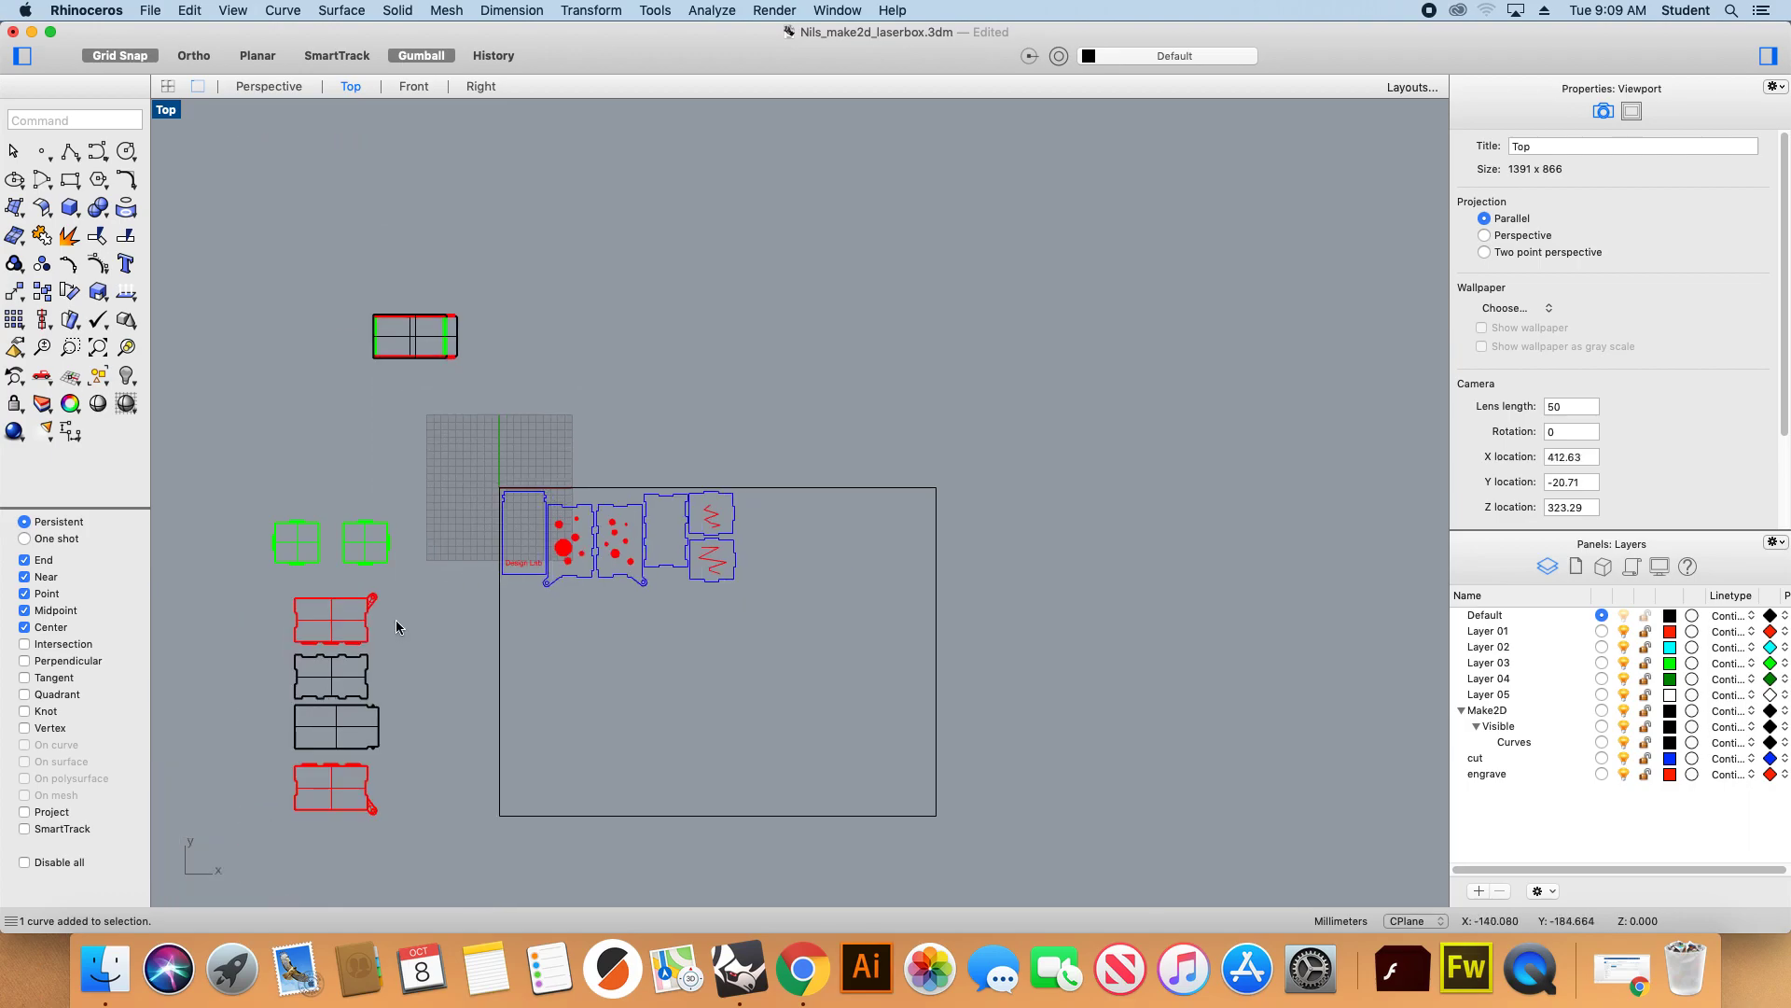
scroll(396, 619, up, 3)
right_drag(416, 564, 347, 481)
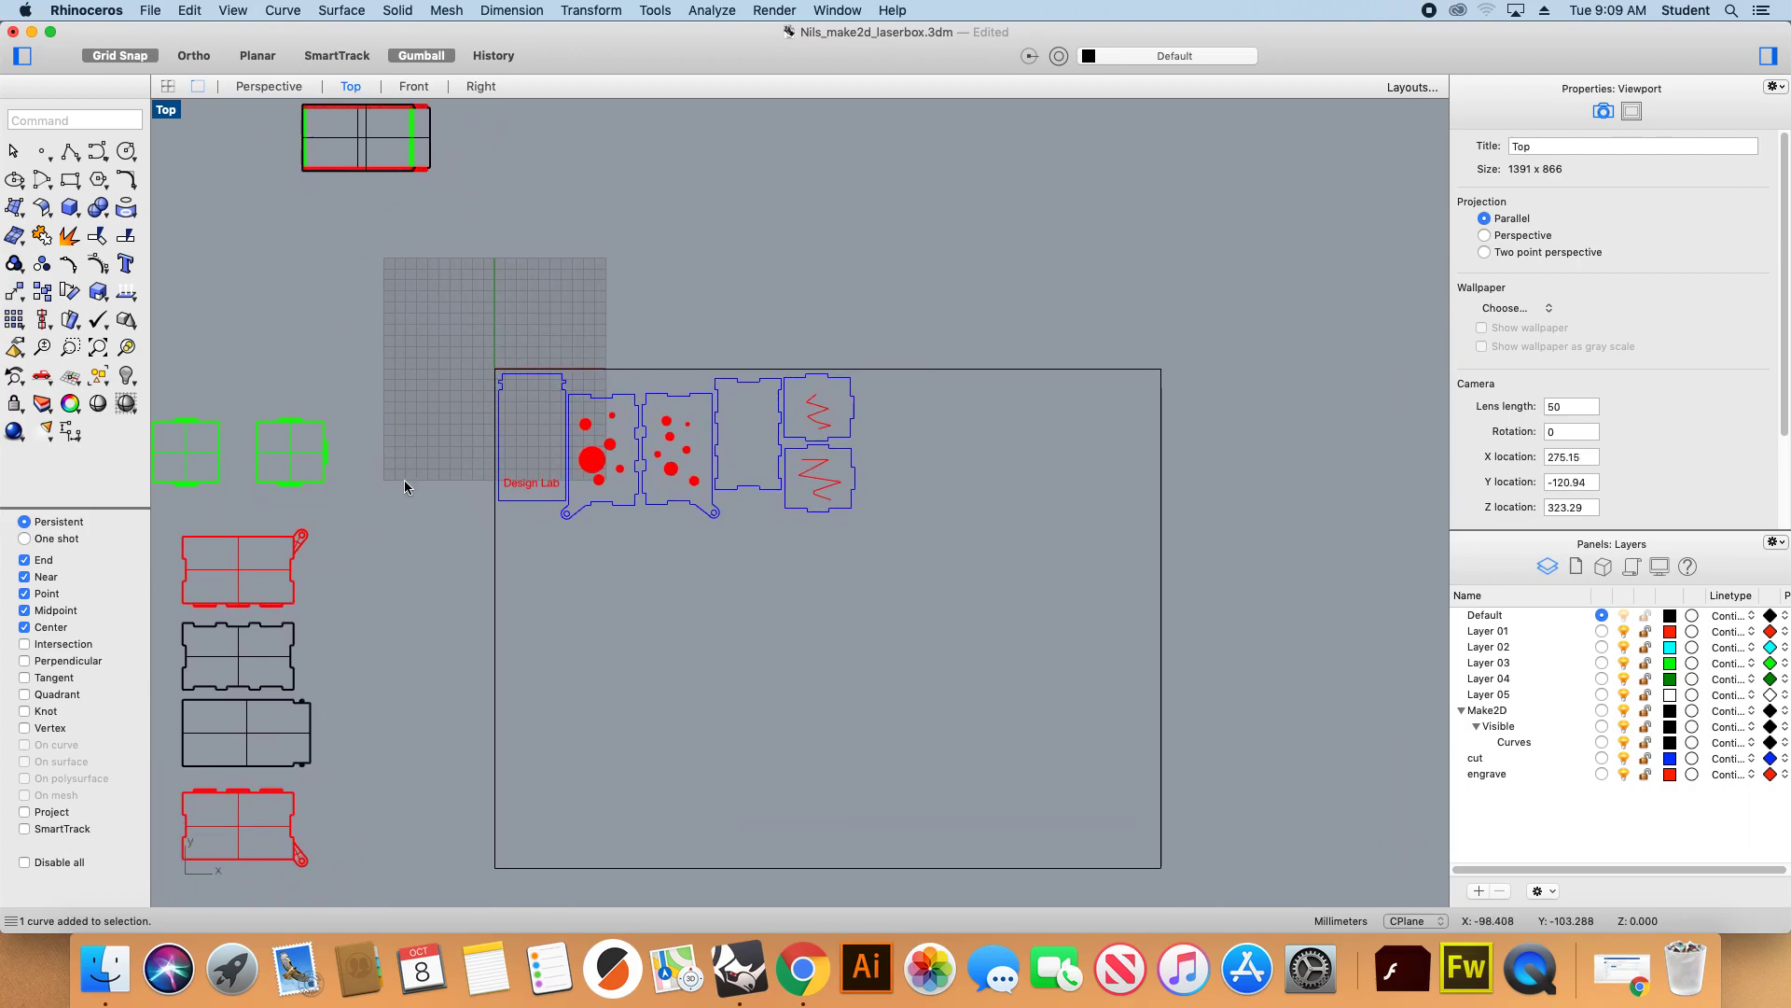
scroll(551, 342, up, 3)
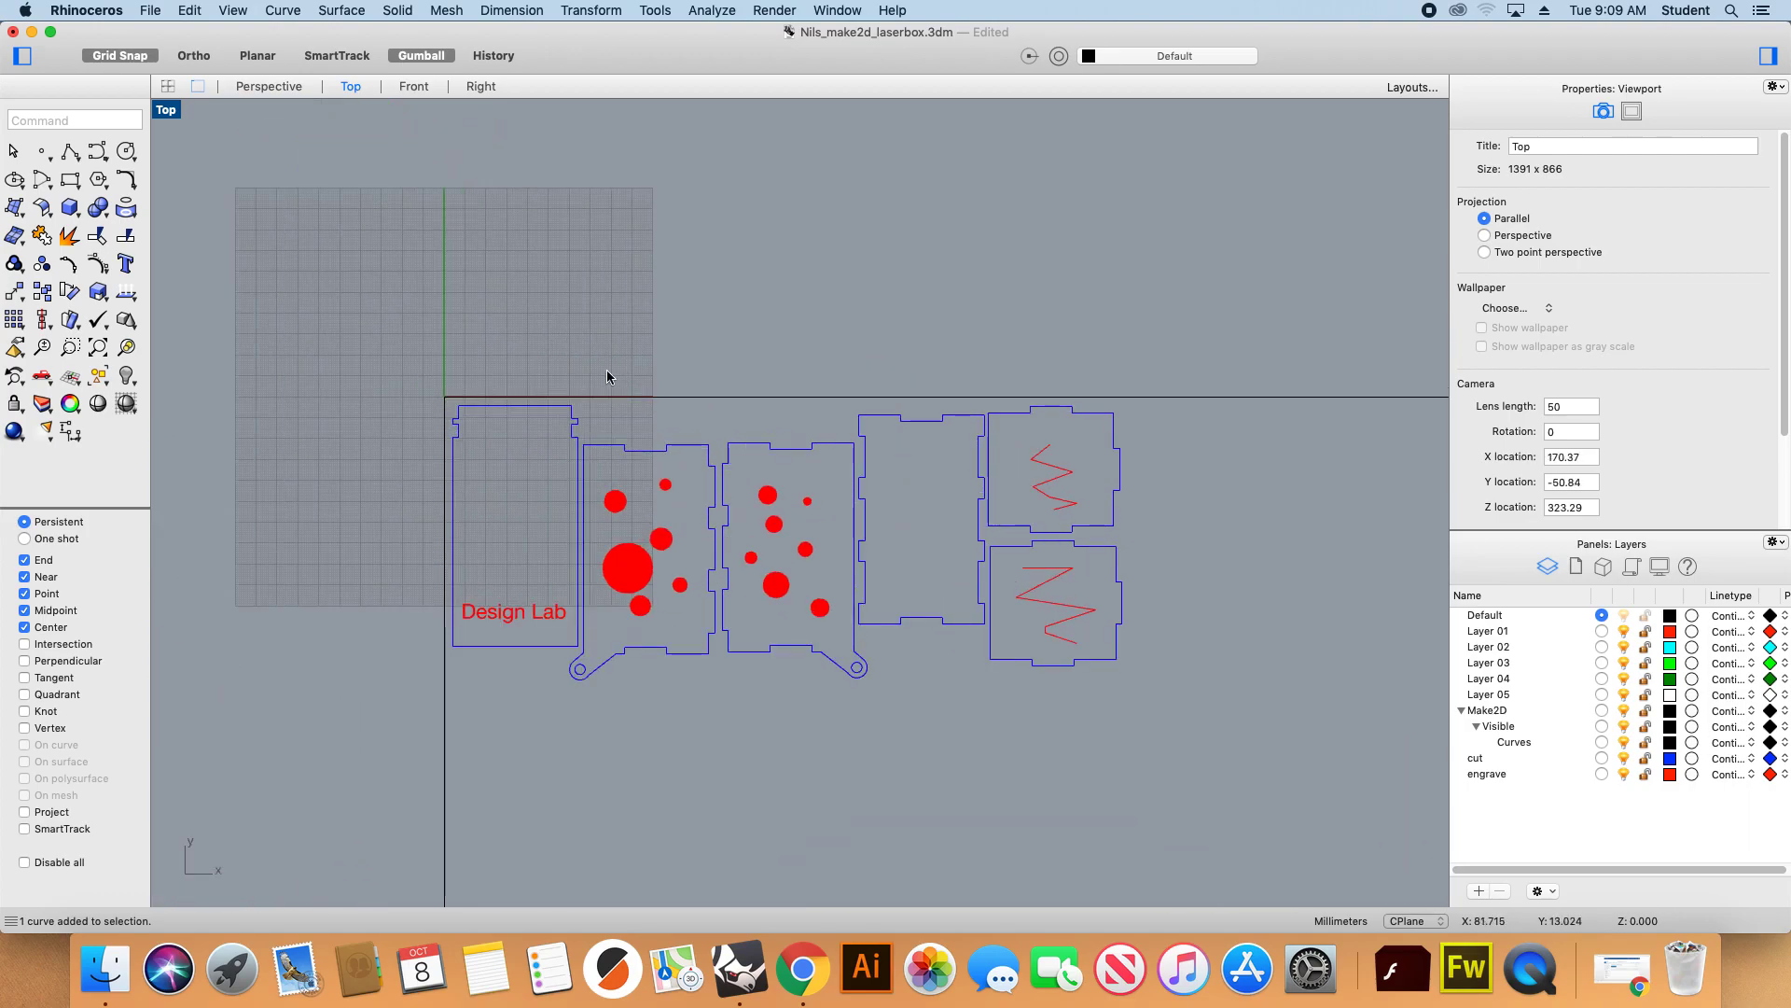
scroll(612, 367, down, 2)
scroll(606, 364, down, 3)
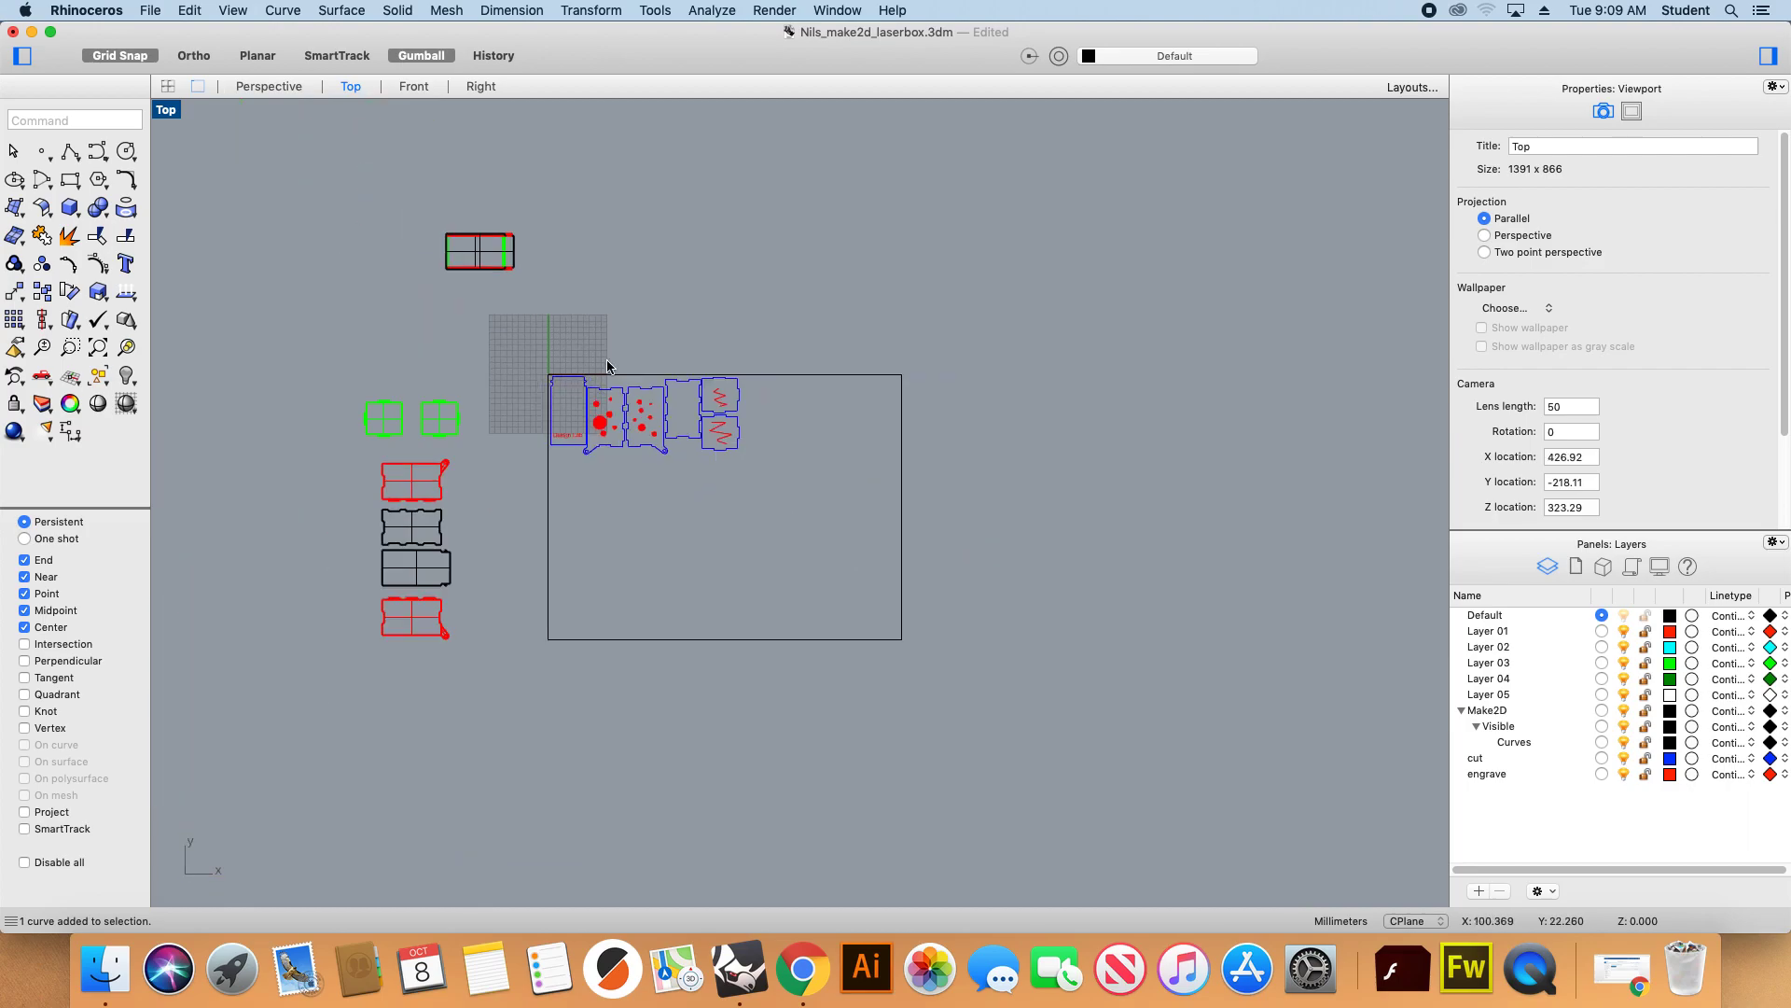
Switch to the Perspective view and examine the assembled 3D box up close from an angled front corner.
click(268, 86)
scroll(483, 422, down, 5)
scroll(484, 422, up, 2)
mouse_move(1019, 346)
right_down()
mouse_move(1047, 344)
mouse_move(1022, 359)
right_up()
right_drag(831, 335, 852, 338)
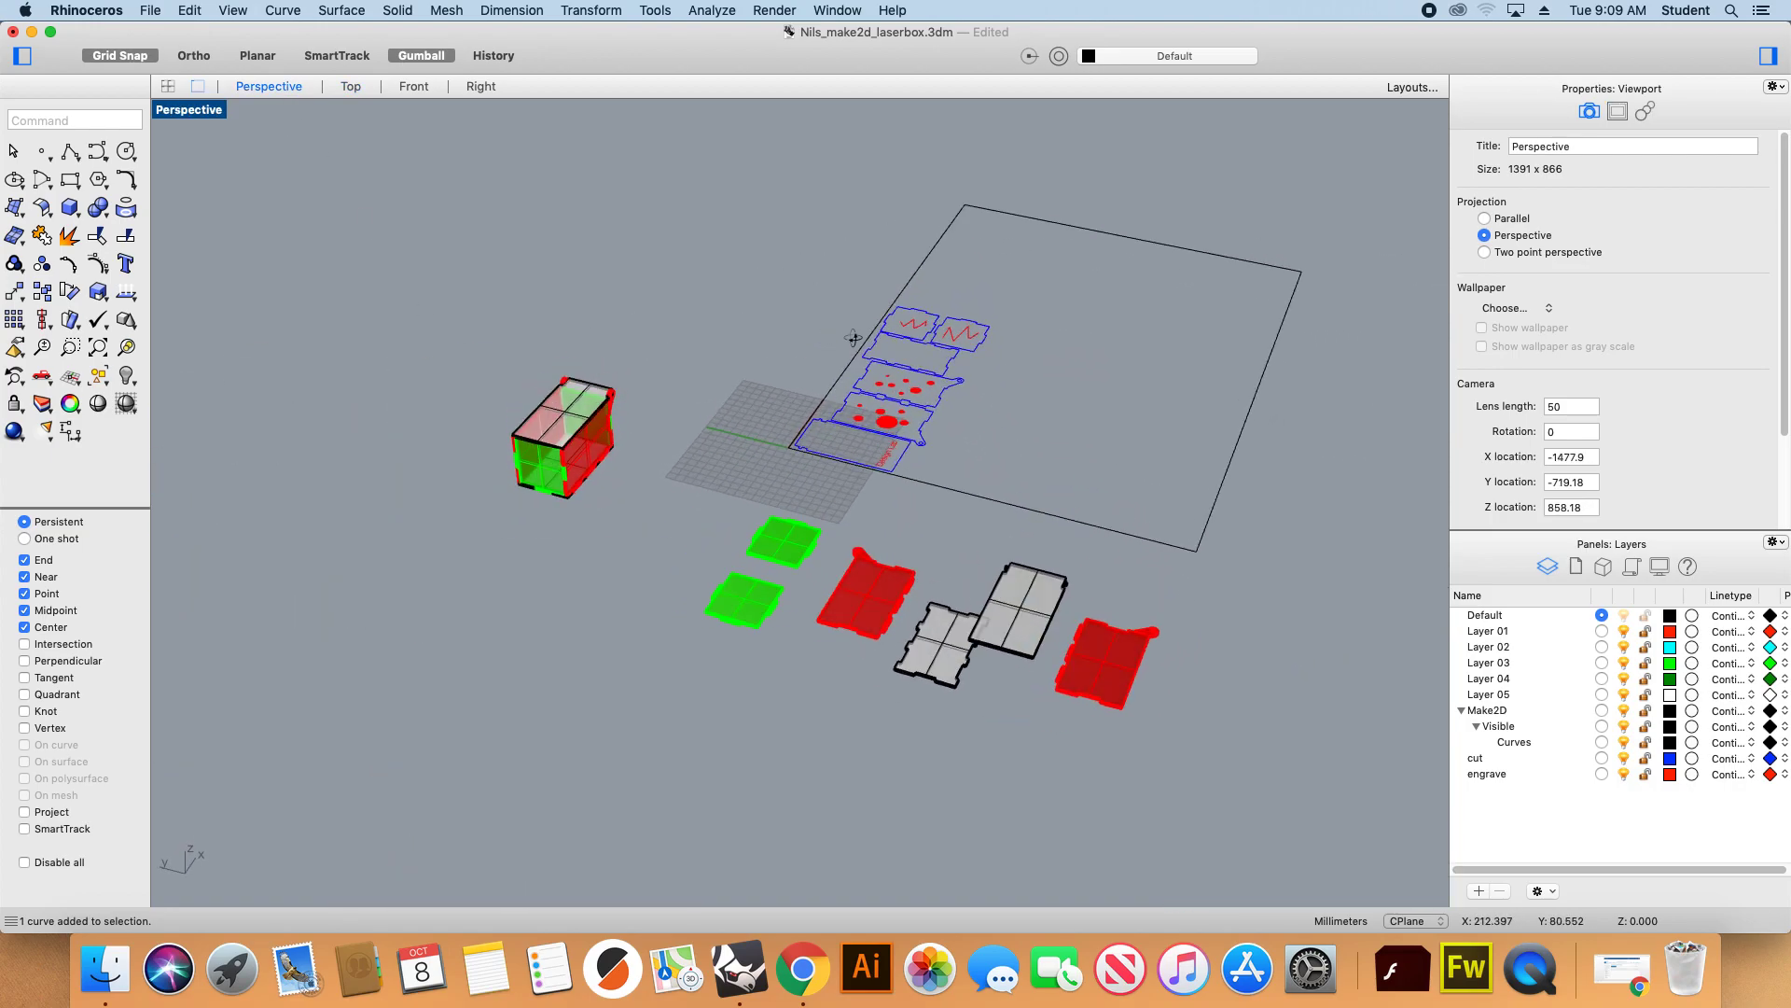
scroll(961, 347, up, 8)
scroll(961, 347, down, 8)
scroll(832, 369, up, 7)
scroll(1054, 411, down, 5)
right_drag(568, 468, 580, 474)
scroll(581, 474, up, 5)
right_drag(724, 508, 637, 497)
scroll(637, 497, down, 4)
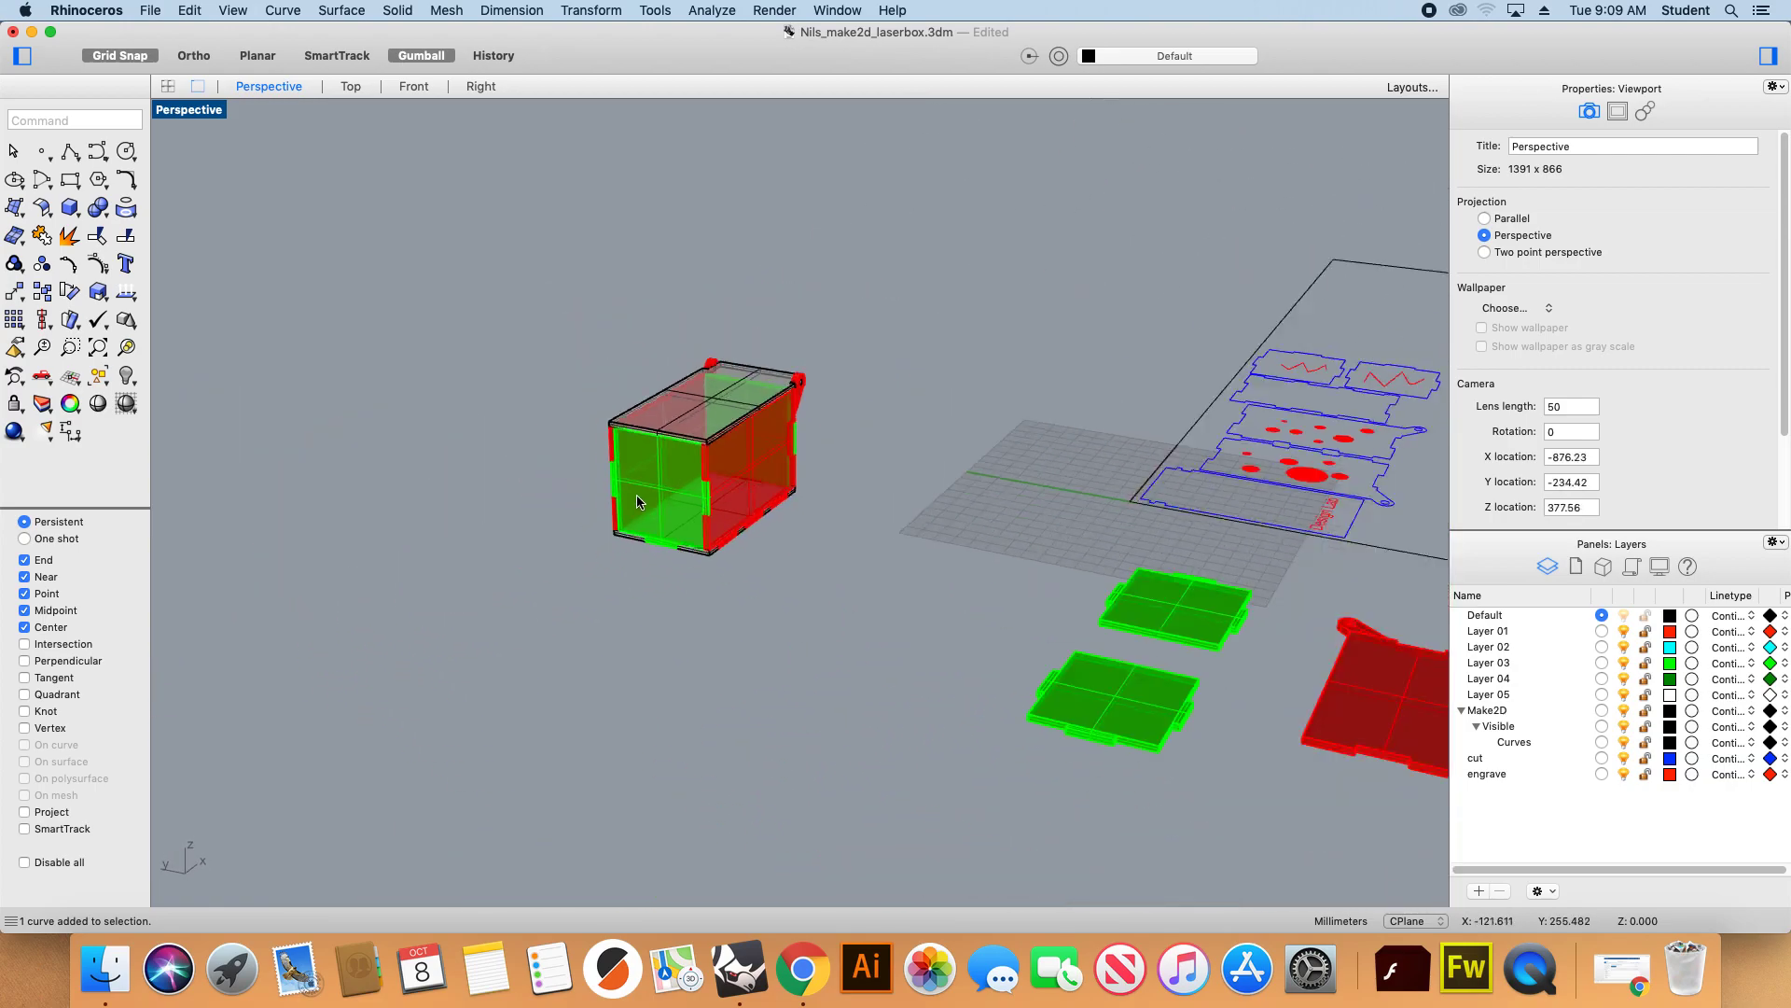
scroll(638, 497, down, 7)
drag(724, 576, 560, 383)
scroll(650, 488, up, 8)
key(Escape)
right_drag(650, 487, 529, 456)
scroll(529, 456, up, 7)
right_drag(756, 463, 987, 366)
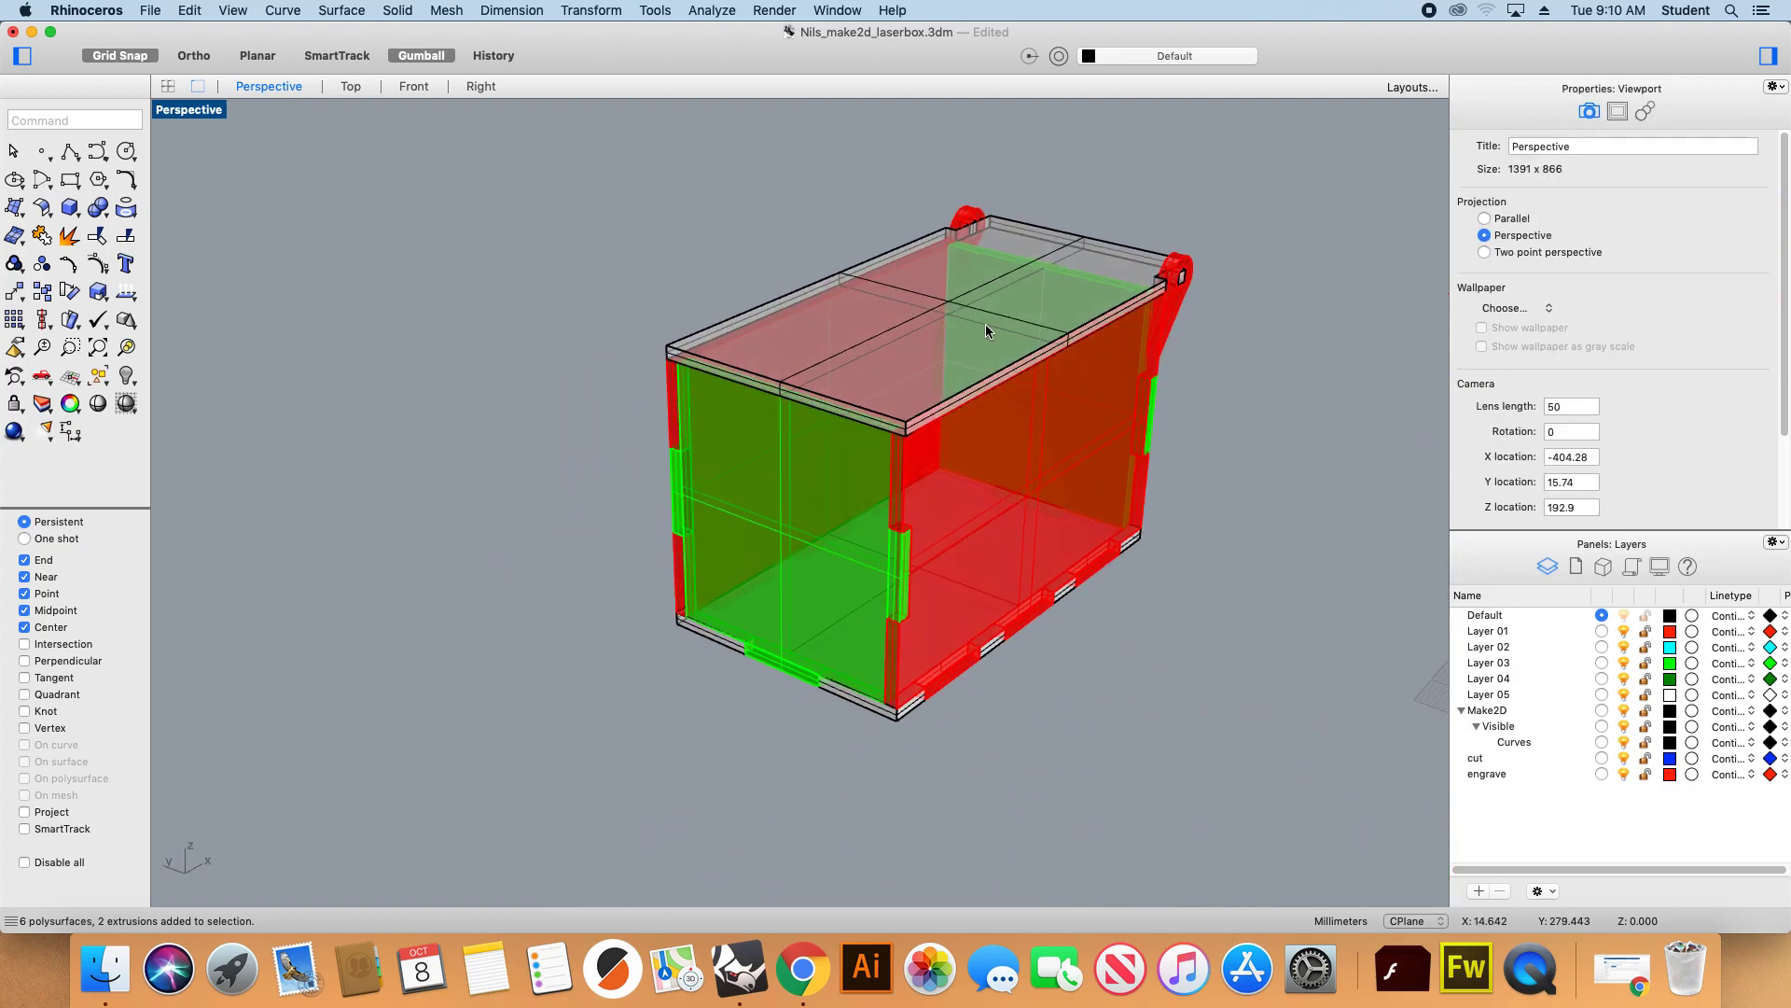
Run Make2D on the assembled box with third angle projection, hidden lines and maintained source layers.
drag(1278, 665, 571, 222)
text(Make2D)
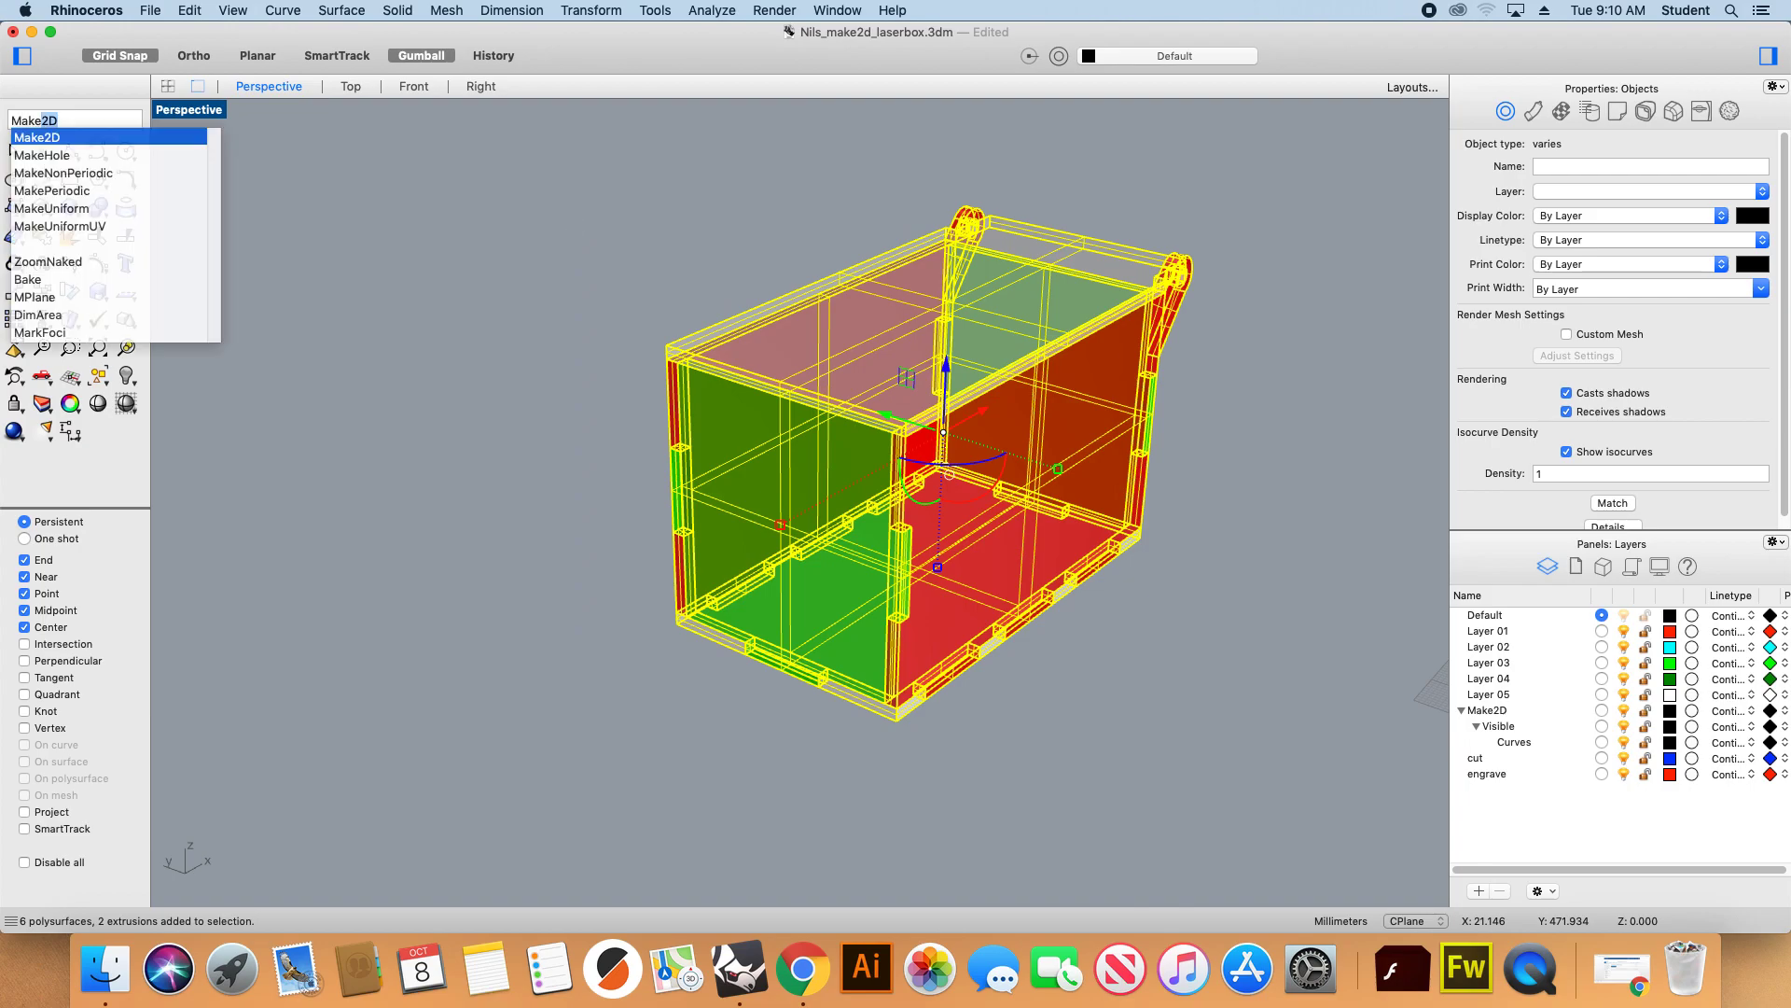
key(Return)
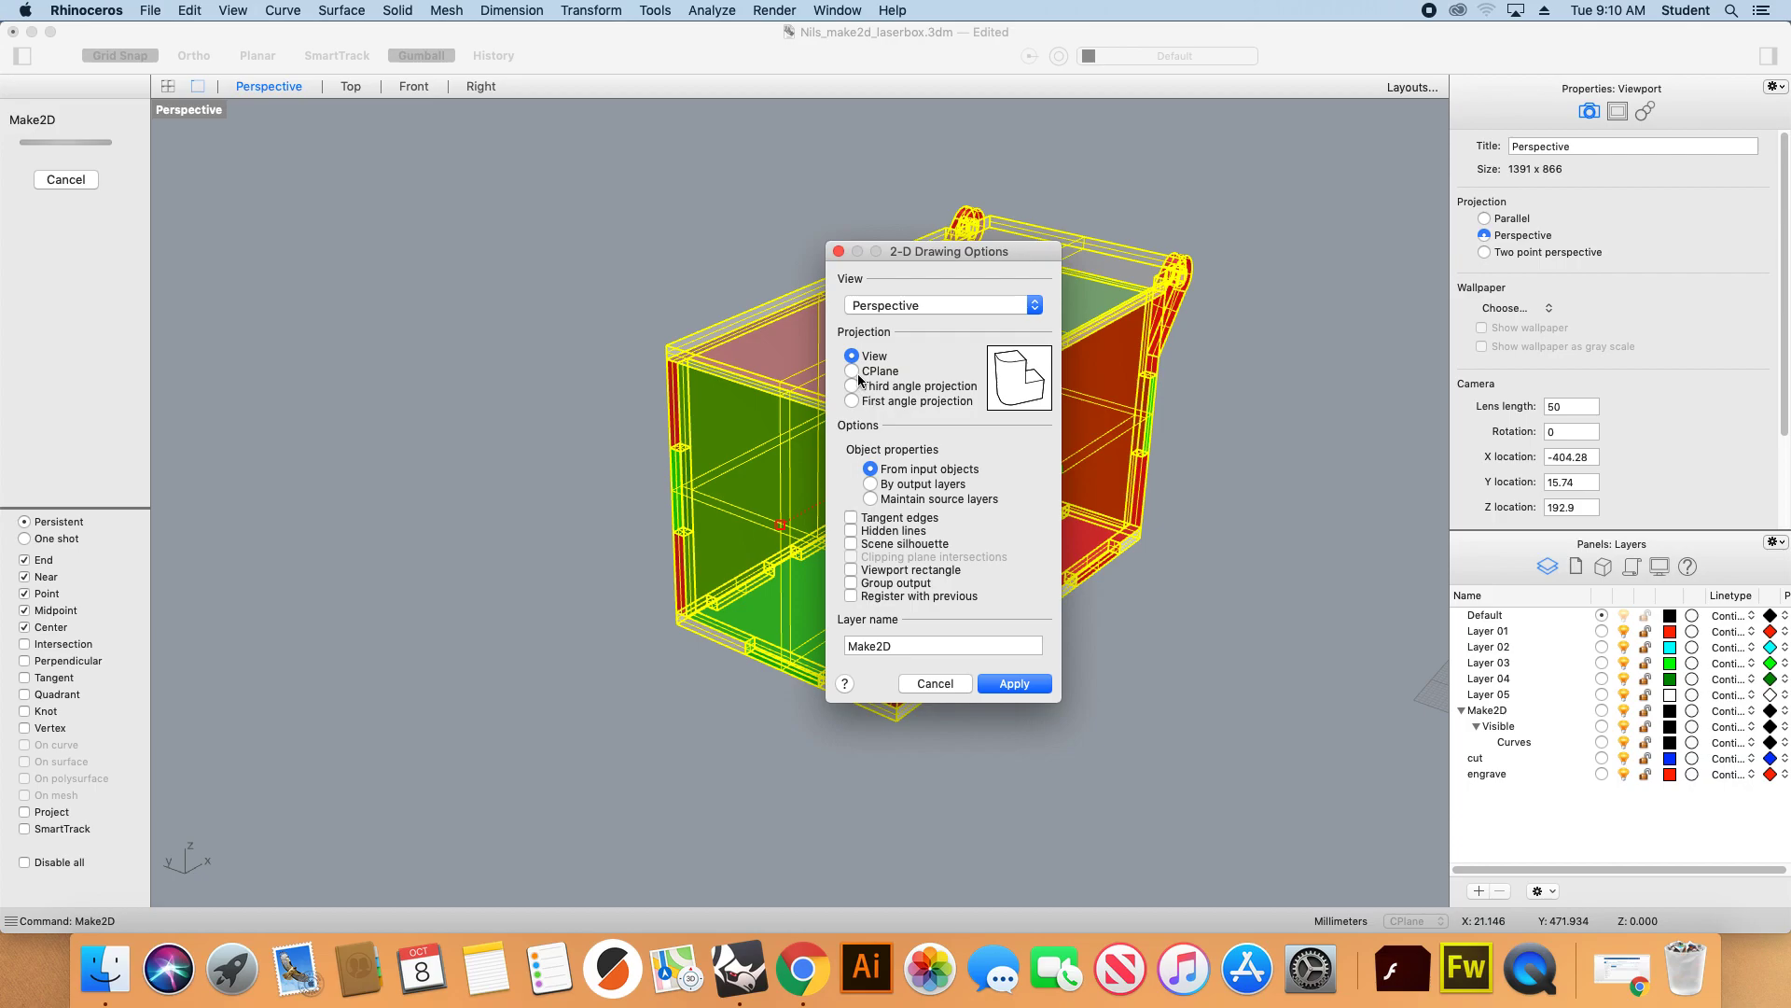
click(961, 308)
click(942, 296)
click(852, 371)
click(853, 386)
click(853, 400)
click(855, 387)
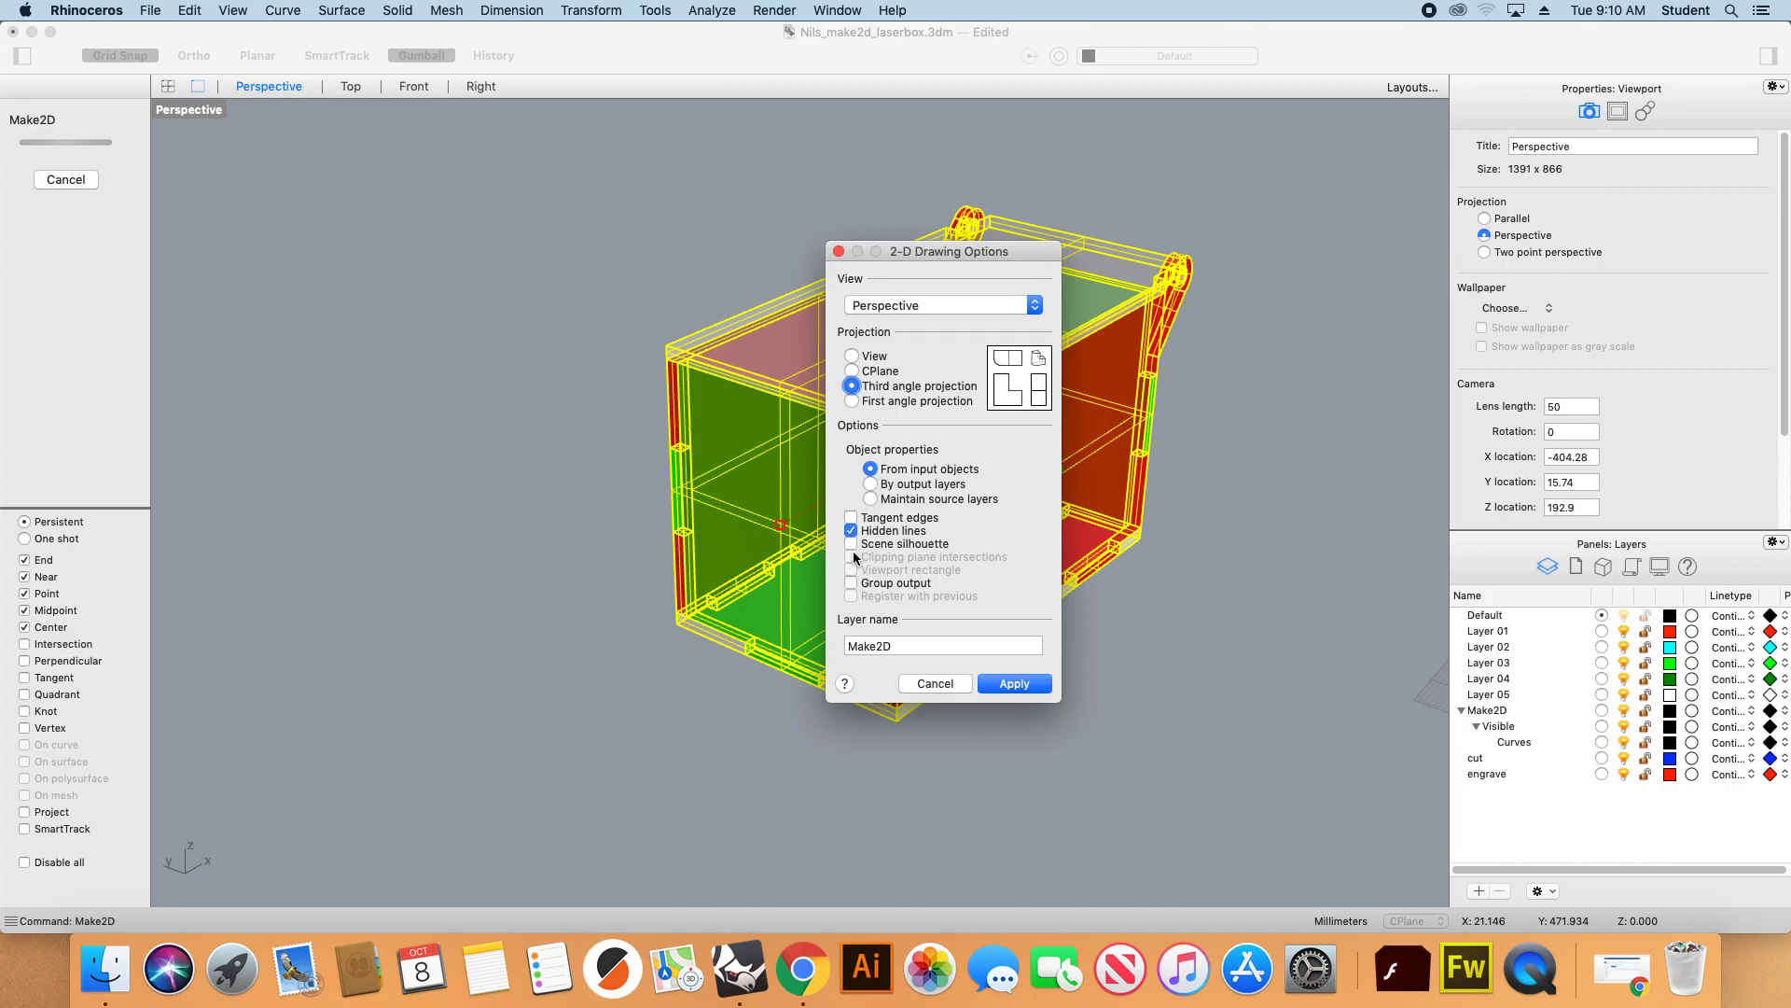
click(874, 500)
click(1014, 685)
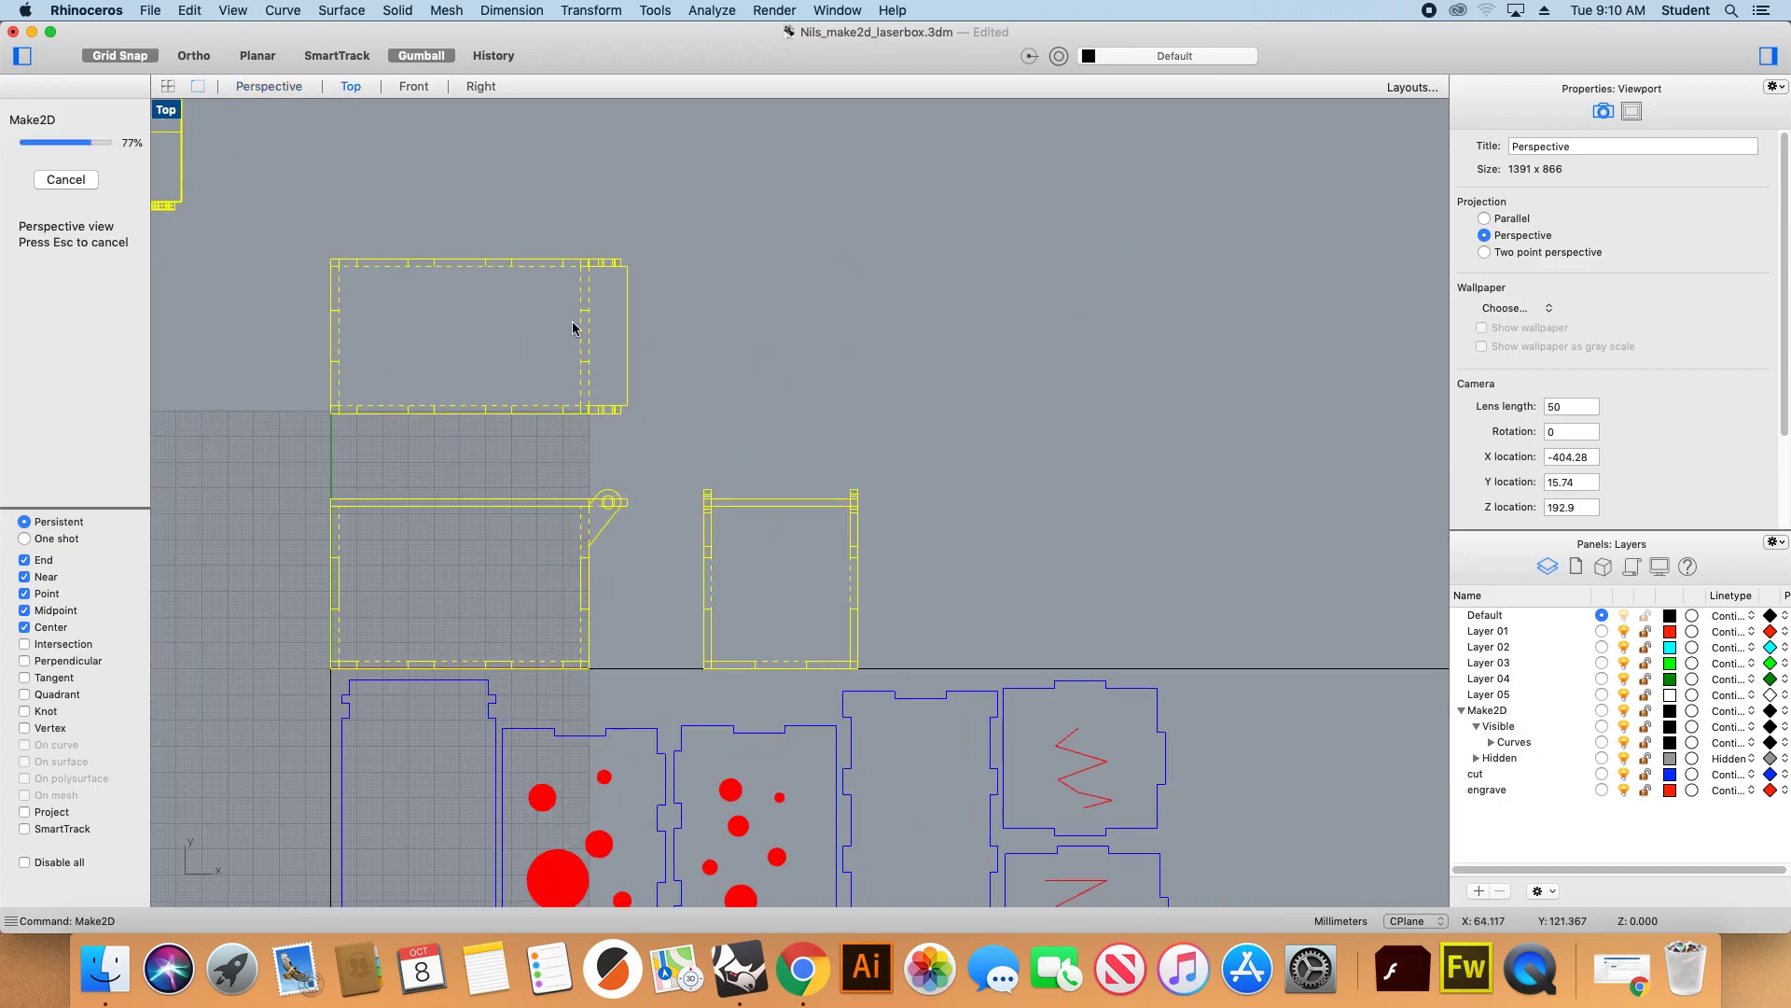
Move the generated 2D box drawings to empty space above the nested sheet.
drag(636, 422, 789, 268)
scroll(642, 407, down, 10)
drag(706, 341, 742, 229)
click(899, 204)
scroll(662, 175, up, 10)
scroll(899, 422, up, 3)
scroll(847, 410, down, 2)
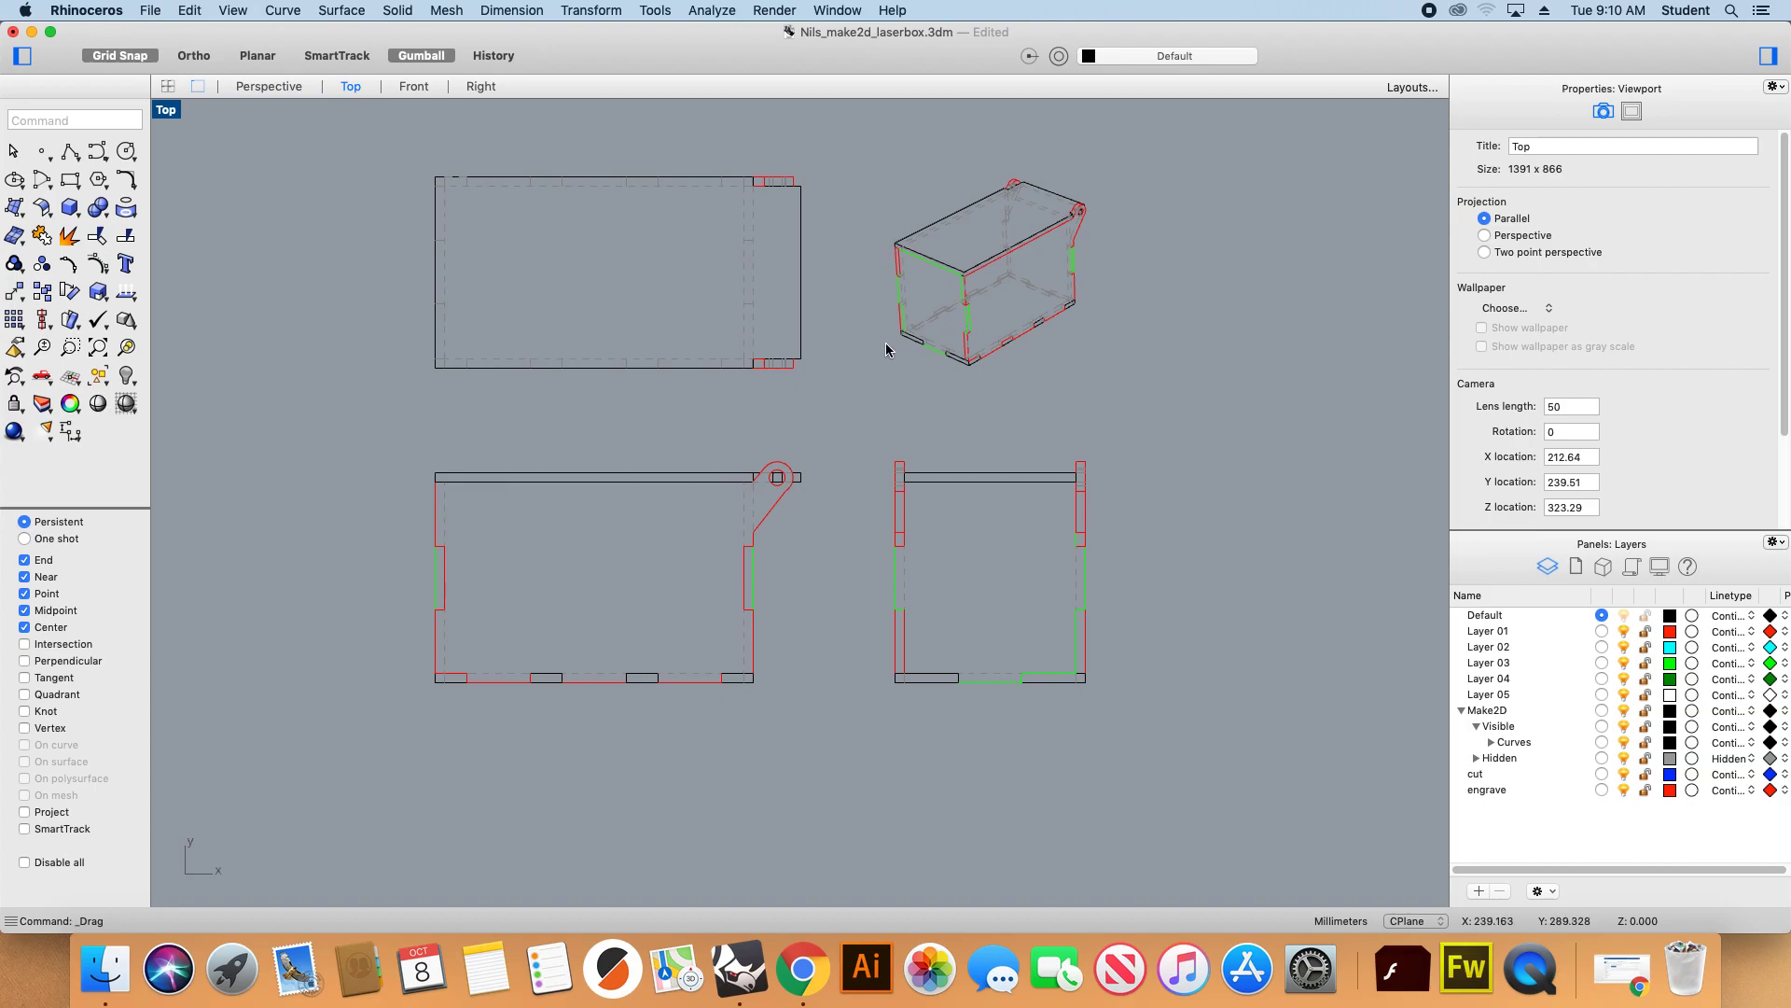
Examine the generated plan, elevation and perspective drawings of the box, including their dashed hidden lines.
mouse_move(419, 446)
mouse_down()
mouse_move(827, 720)
mouse_move(883, 695)
mouse_up()
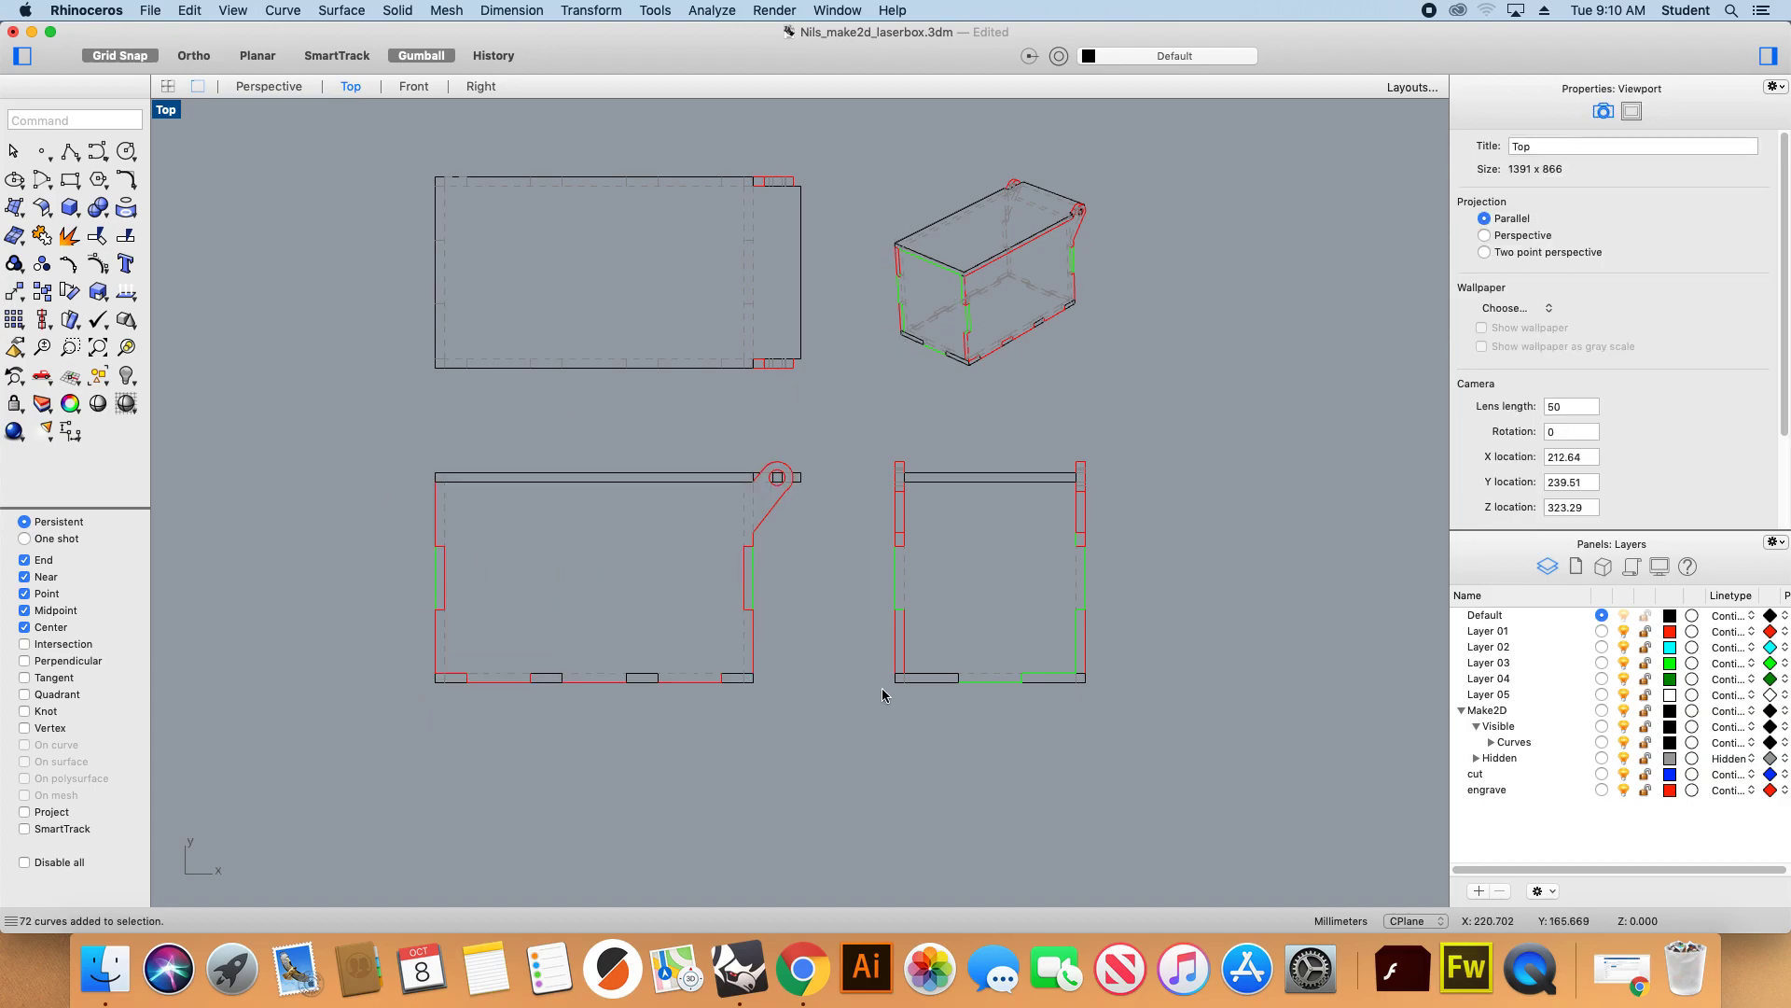
scroll(948, 424, down, 2)
drag(560, 209, 1110, 677)
scroll(948, 407, up, 3)
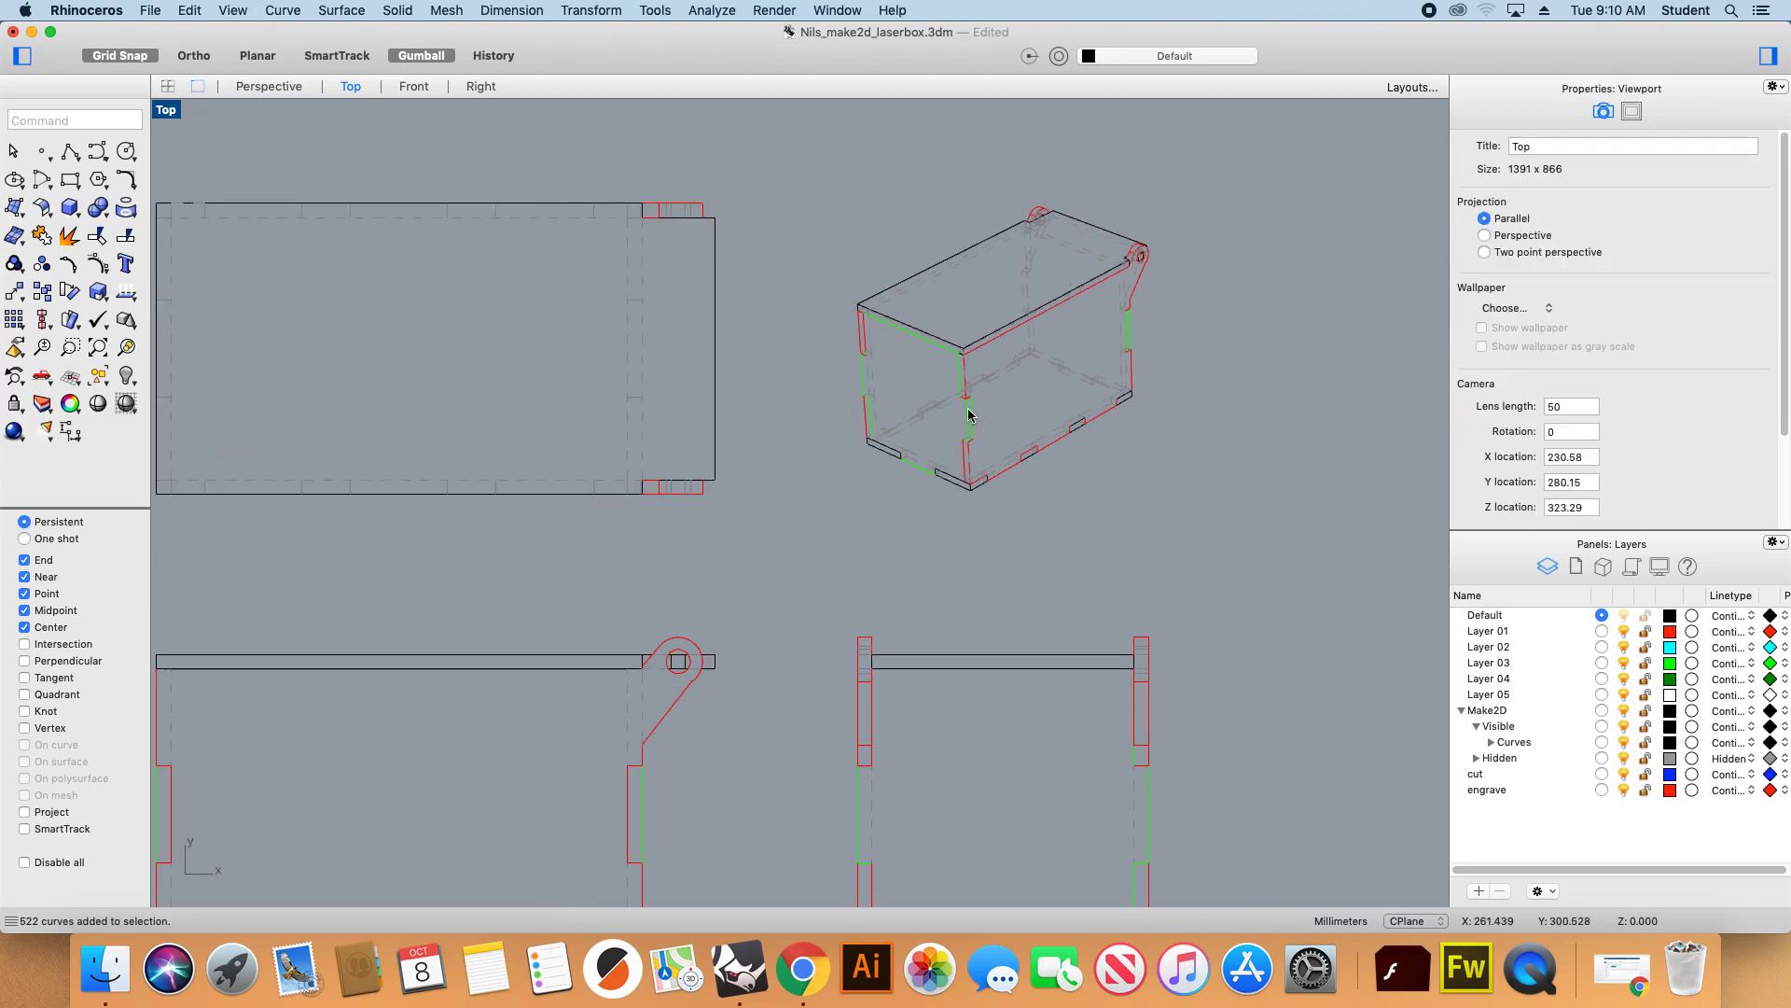
scroll(1126, 334, down, 3)
scroll(1124, 327, up, 3)
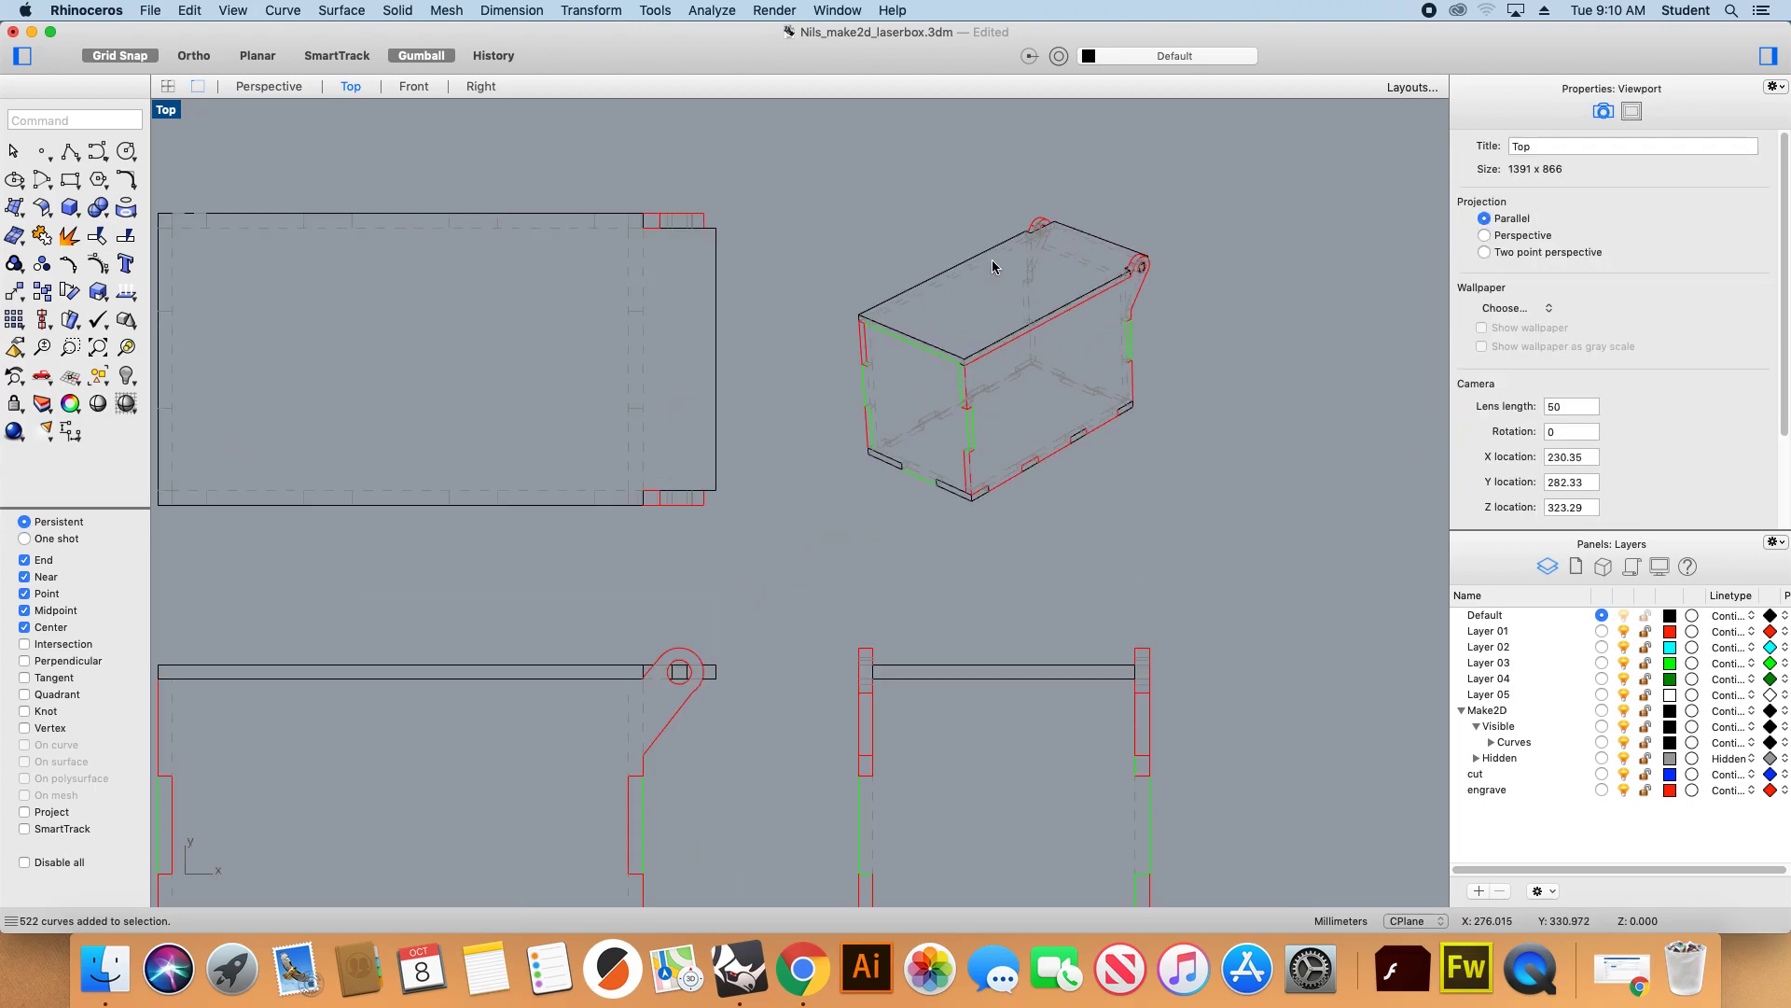
Look over the layout of the generated plan, elevations and perspective drawing of the box.
scroll(1116, 276, down, 2)
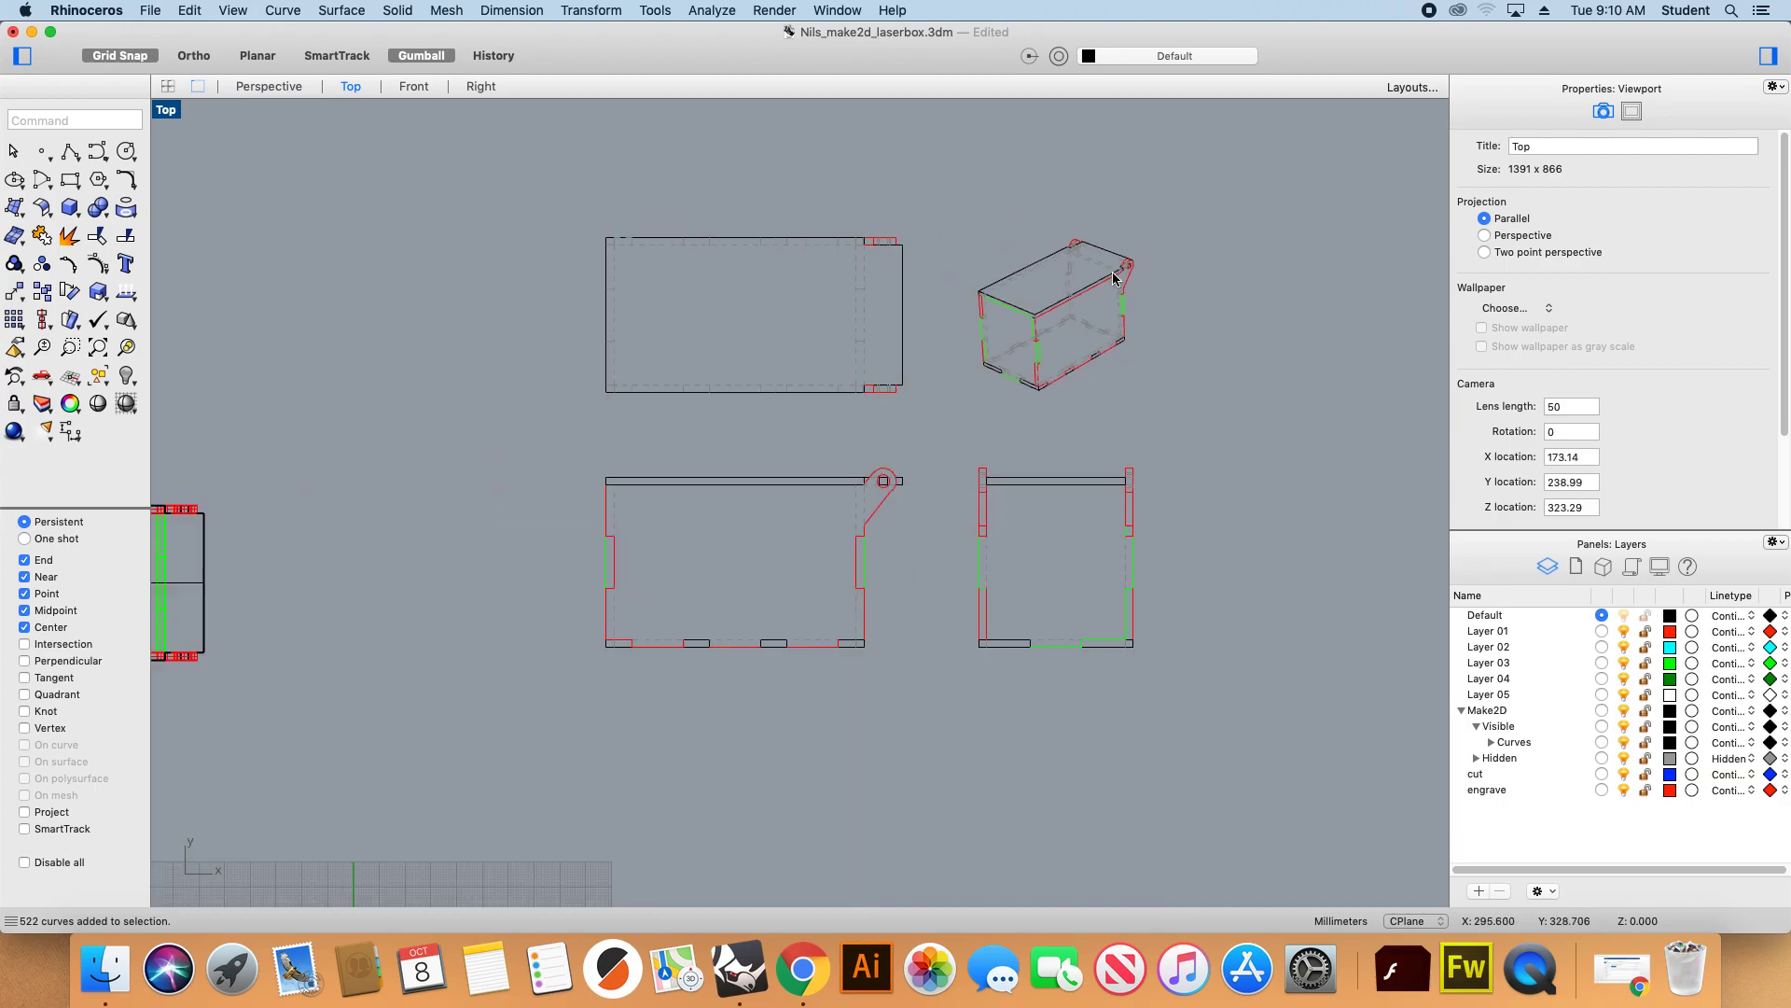
scroll(673, 519, up, 2)
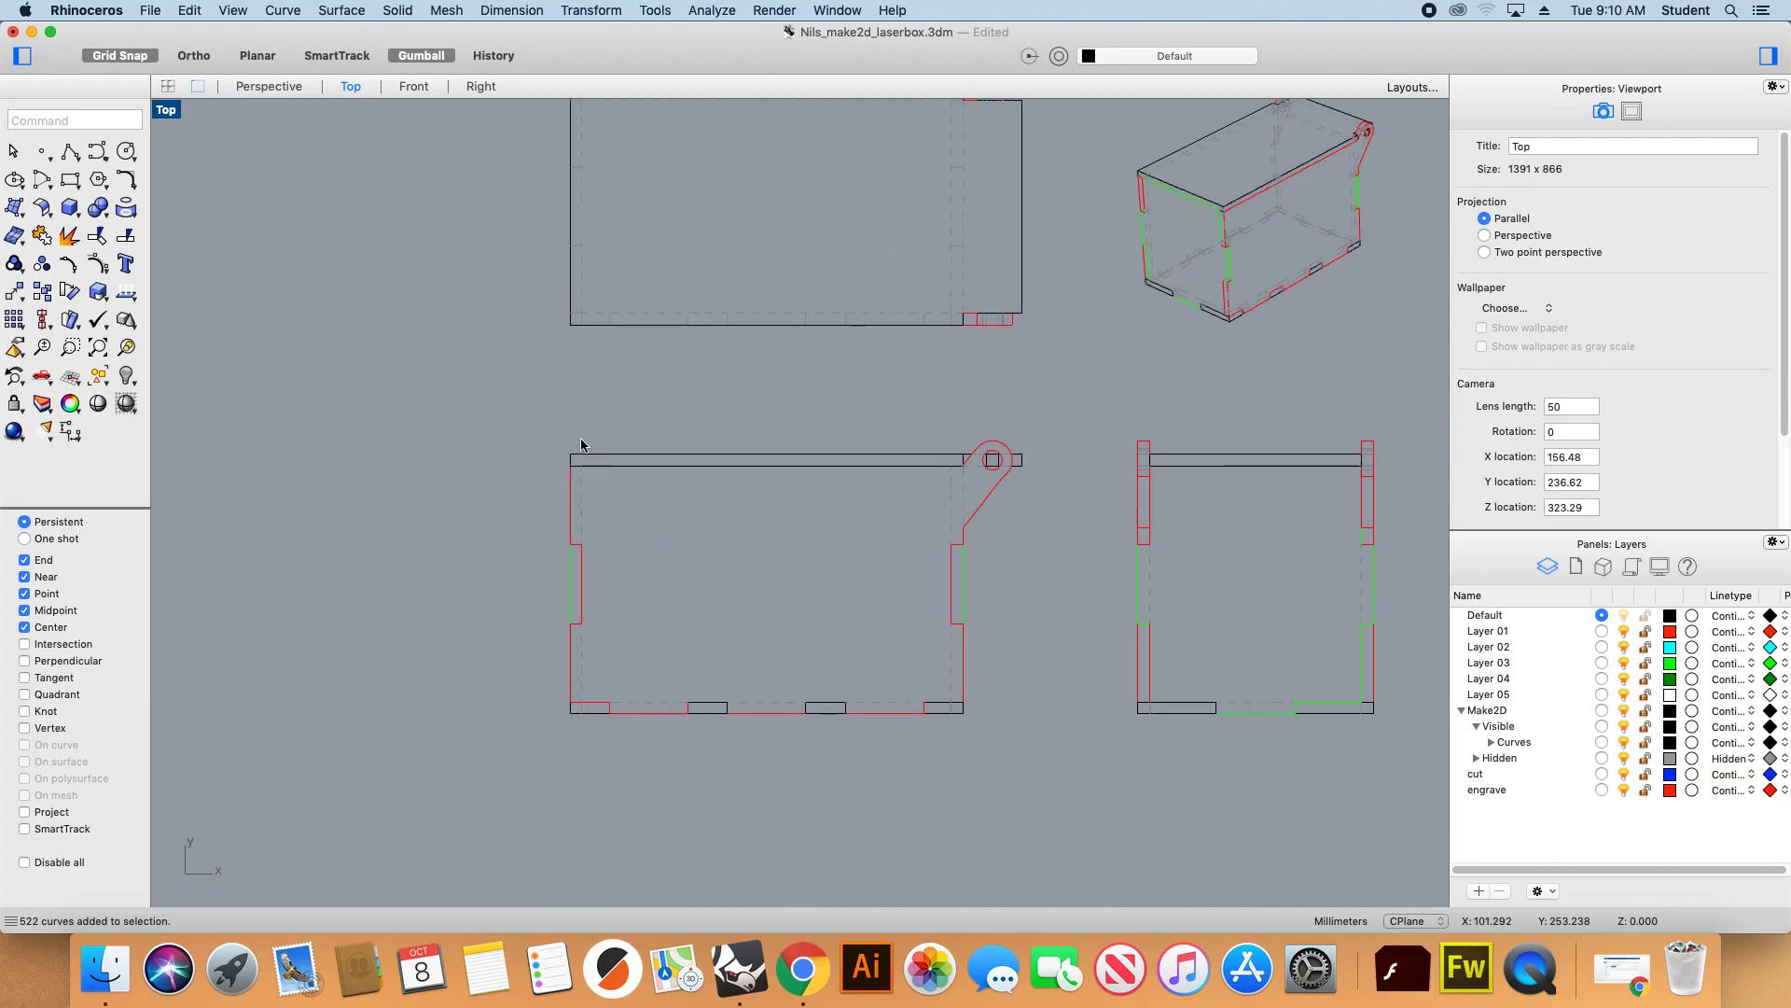
scroll(577, 602, down, 2)
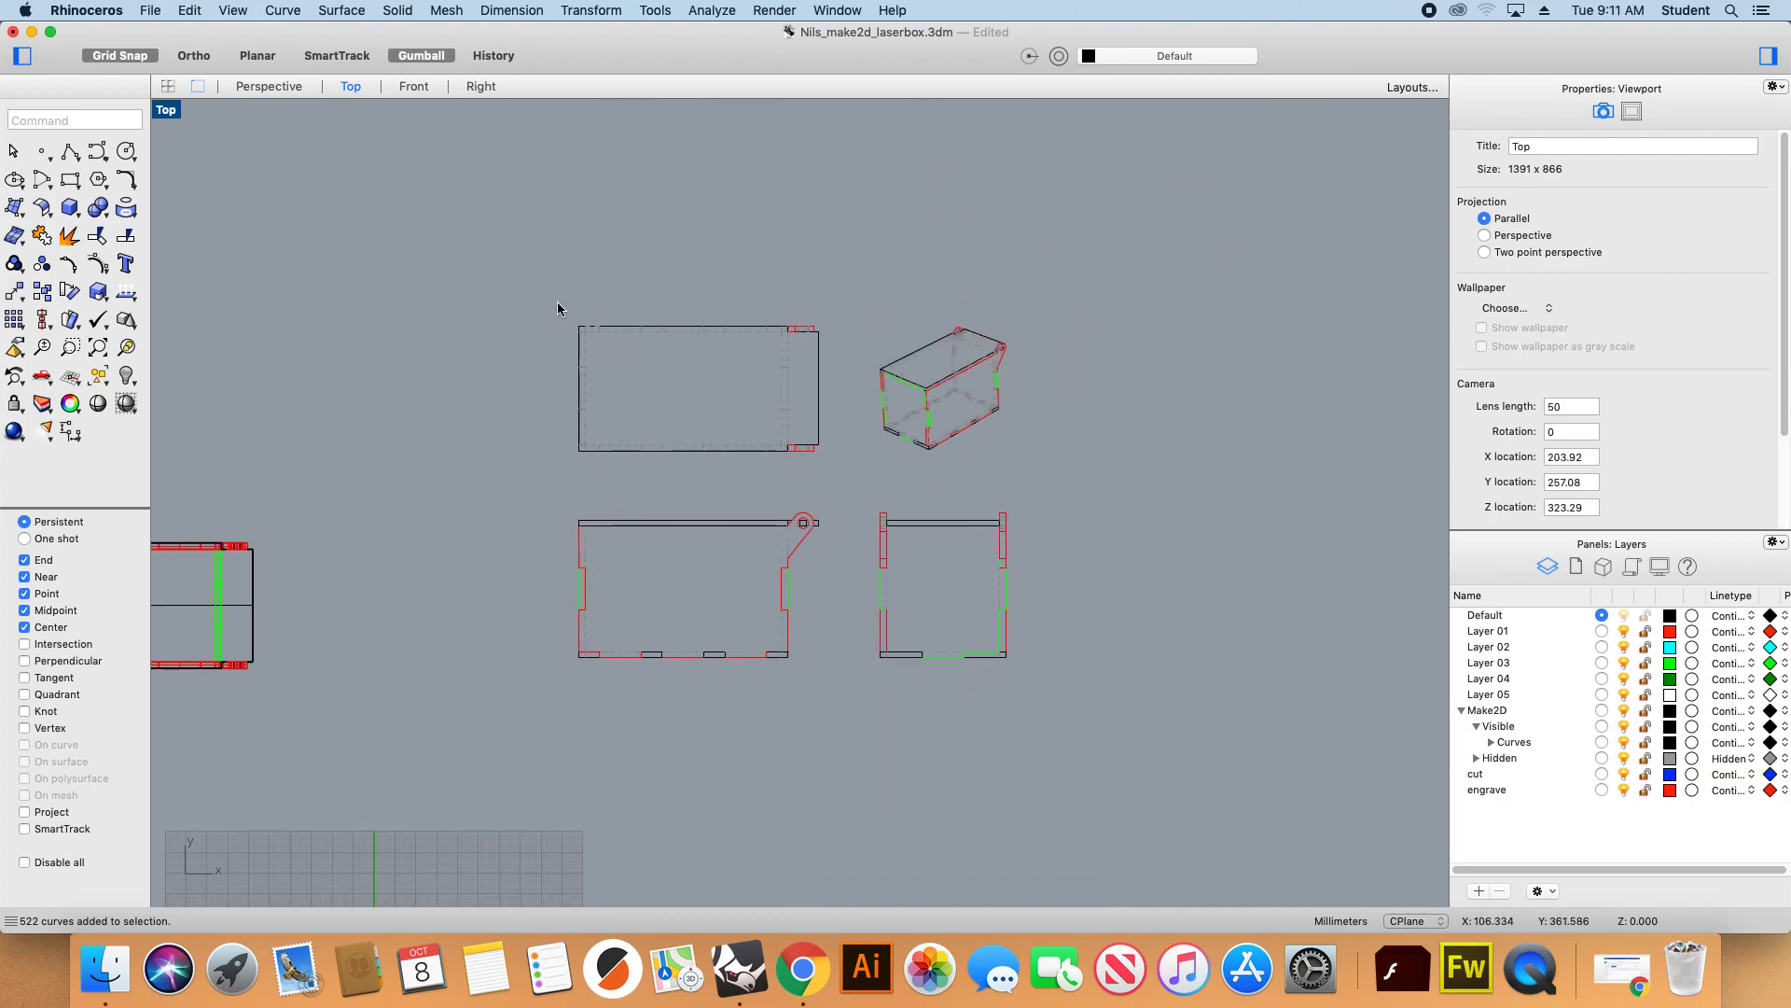
scroll(777, 396, up, 2)
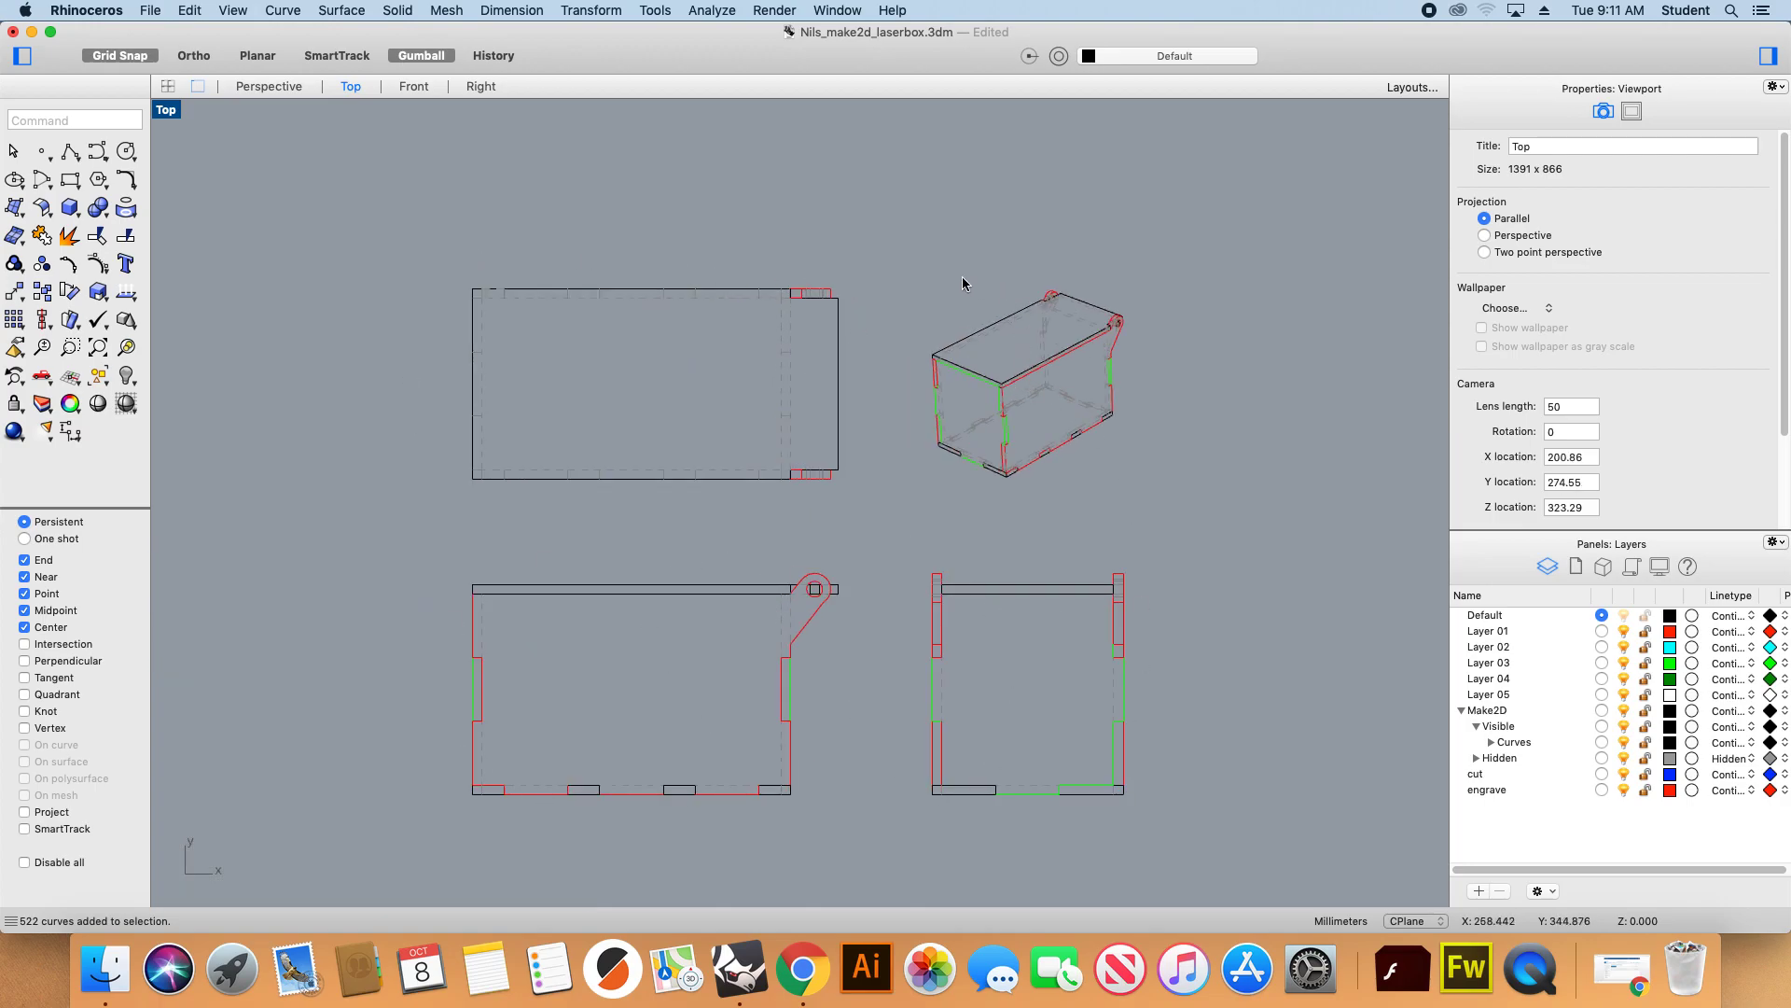
scroll(923, 282, up, 2)
drag(891, 248, 1304, 622)
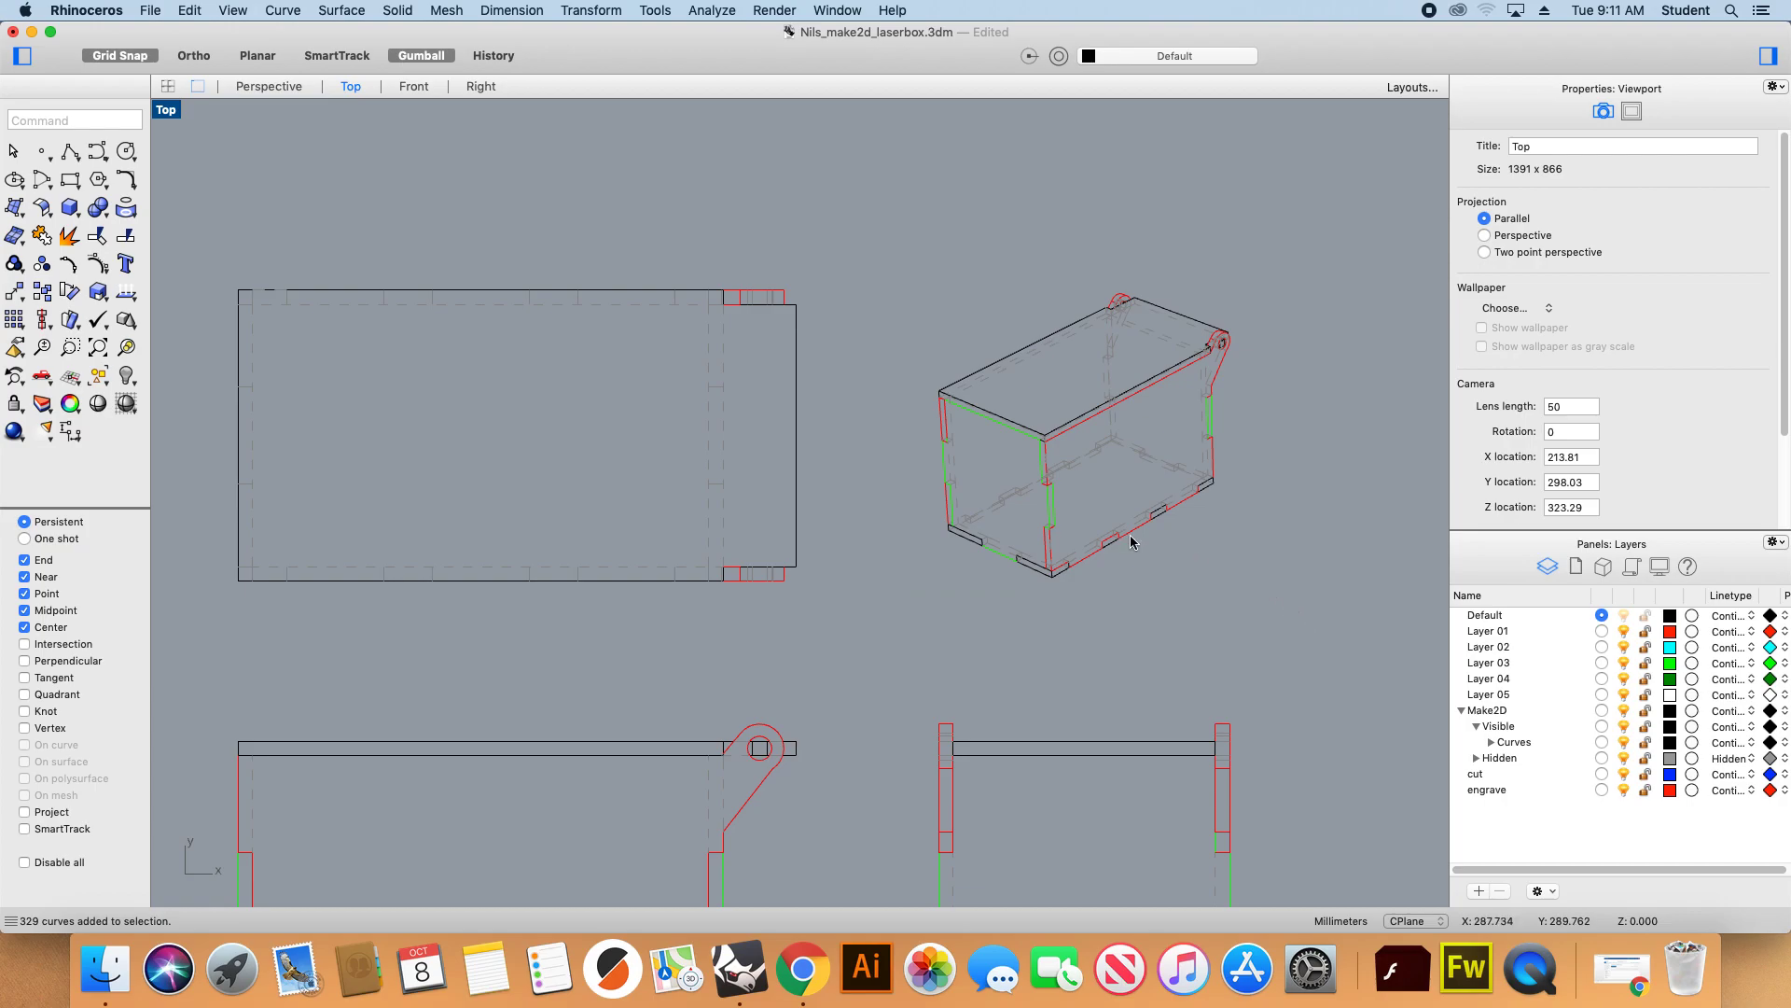
scroll(1017, 497, down, 2)
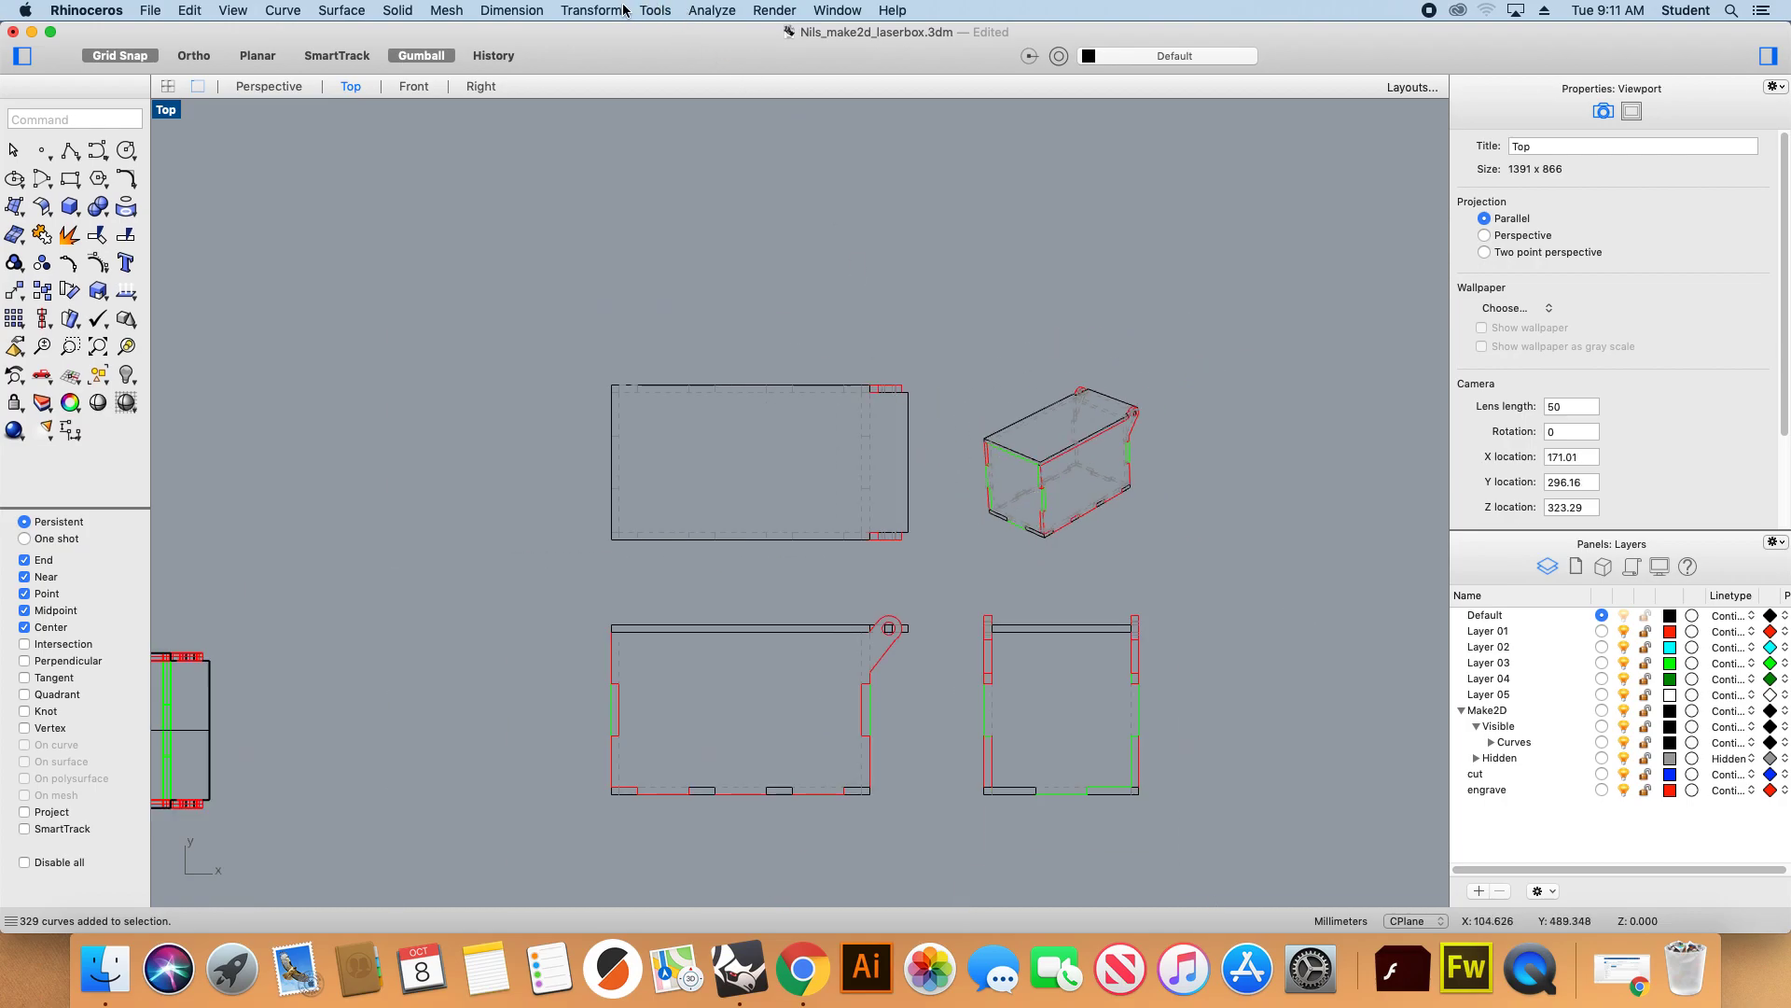
Add a vertical linear dimension to the left side of the plan drawing, from its upper corner to its lower corner.
click(512, 10)
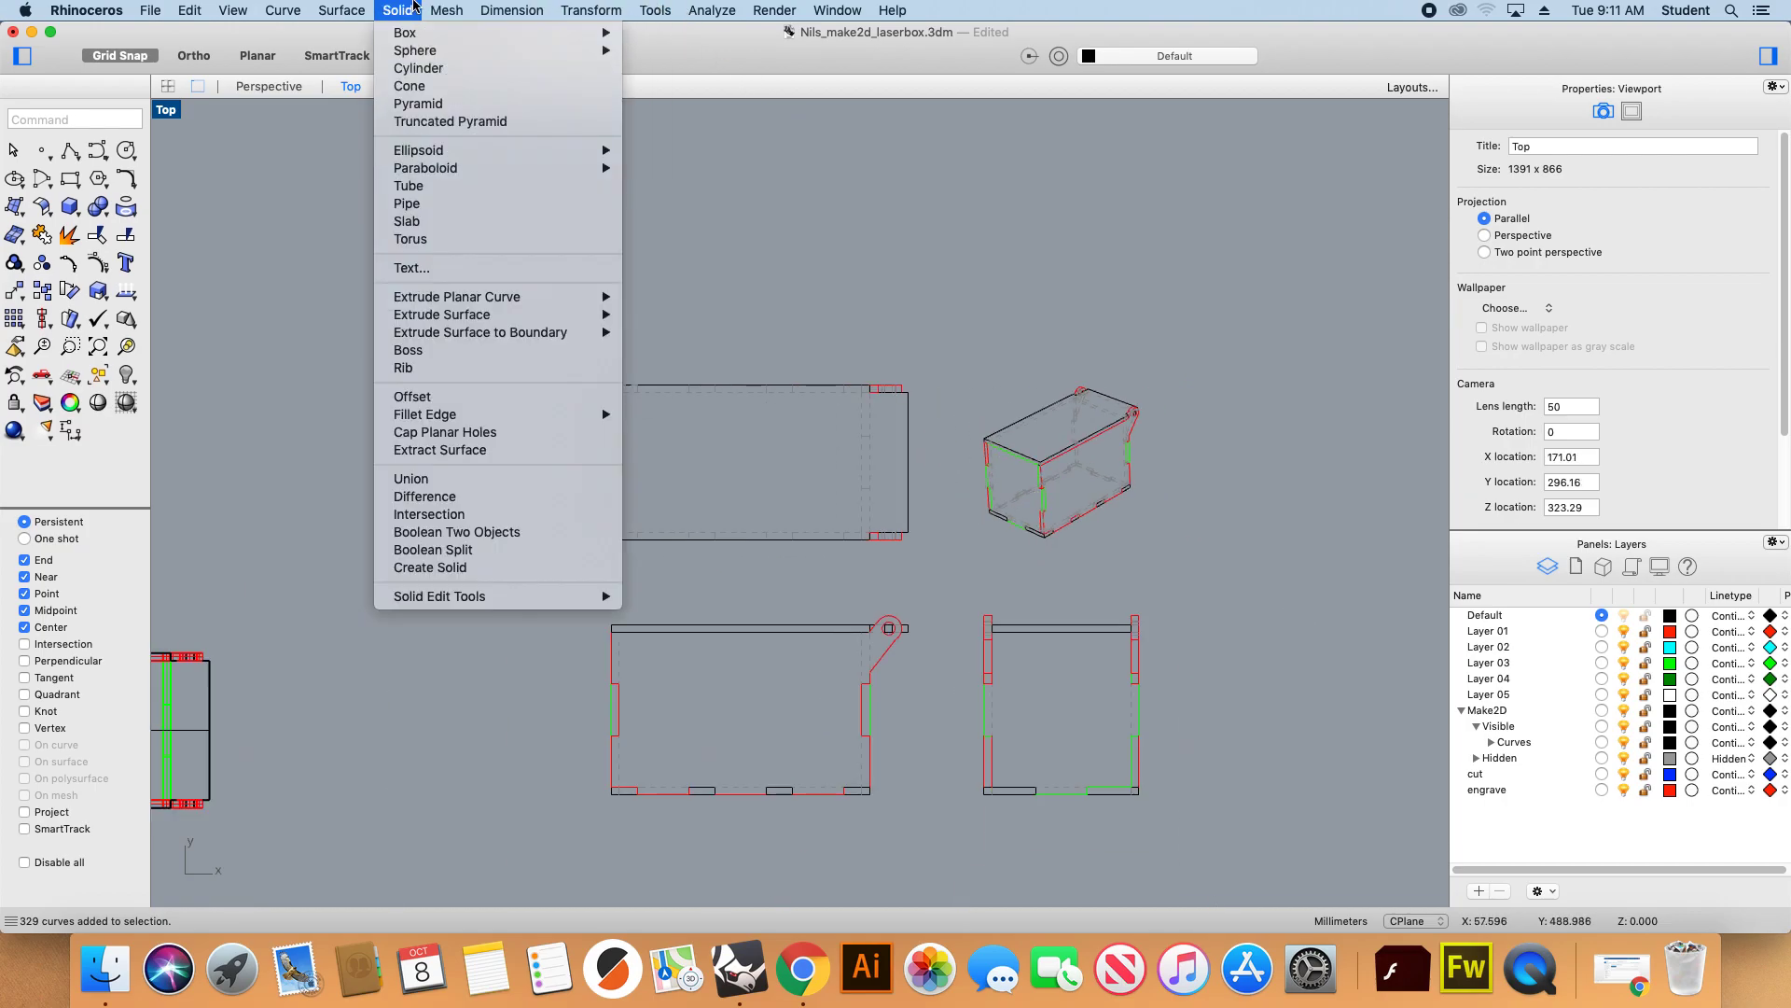
click(730, 93)
click(507, 13)
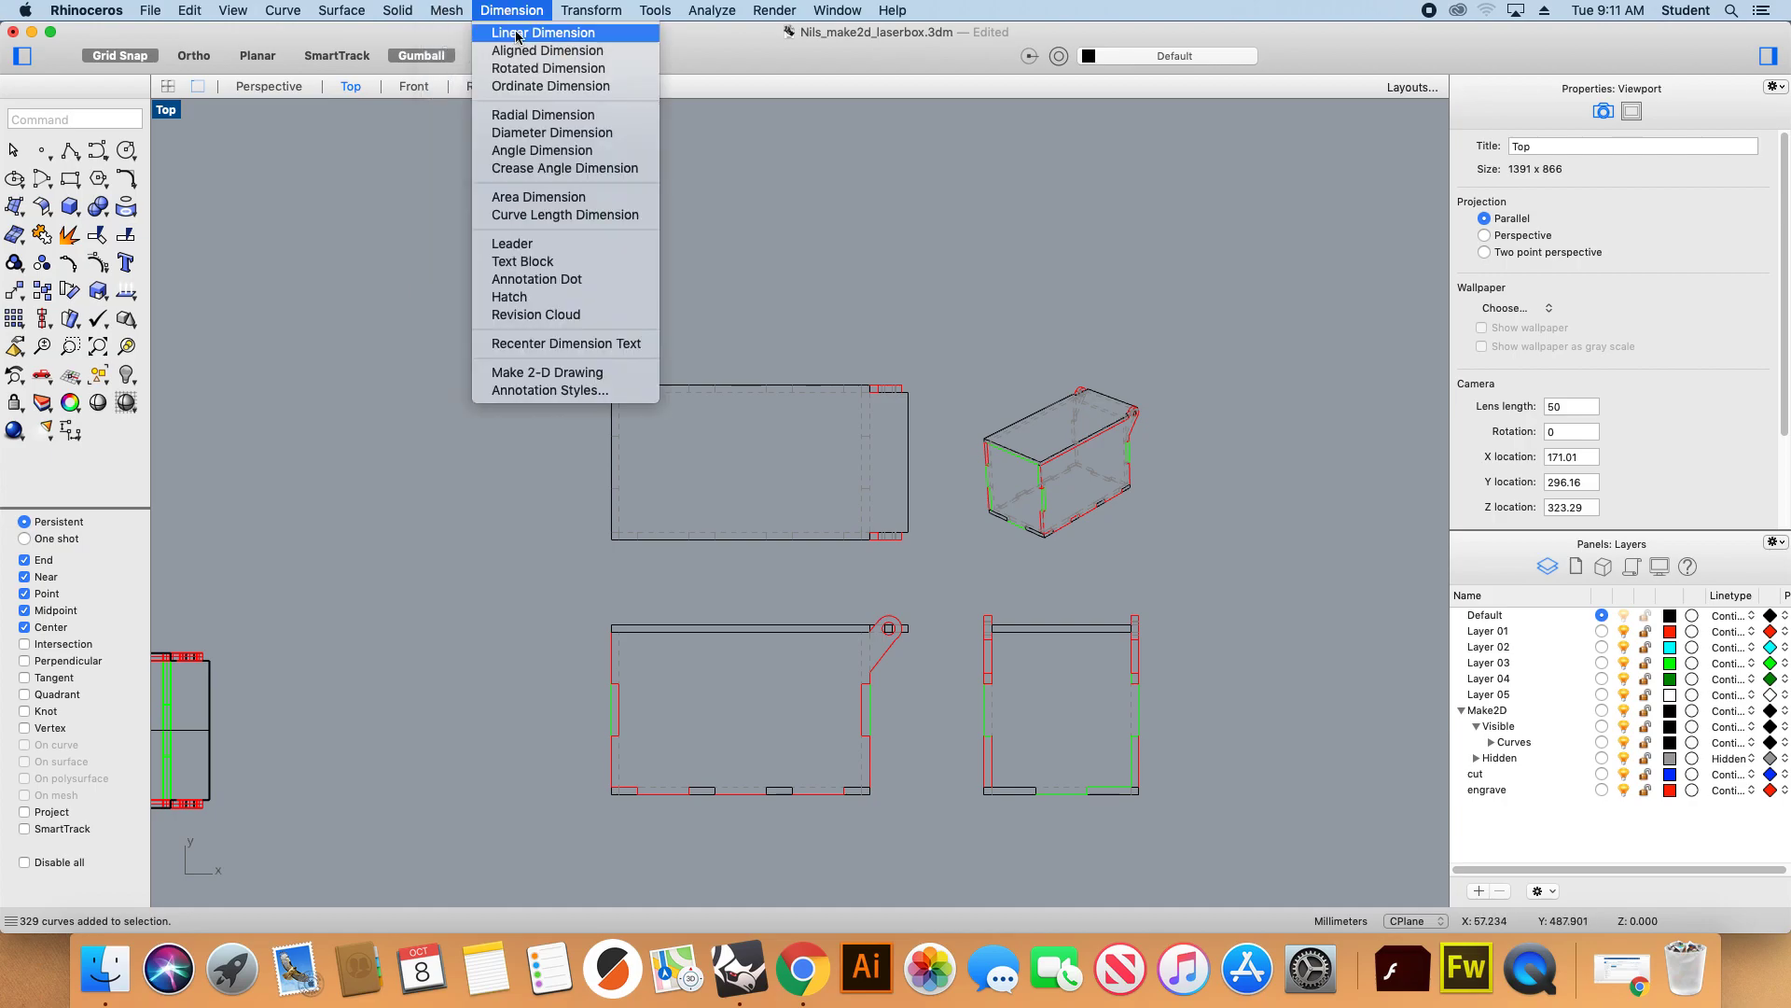
click(543, 32)
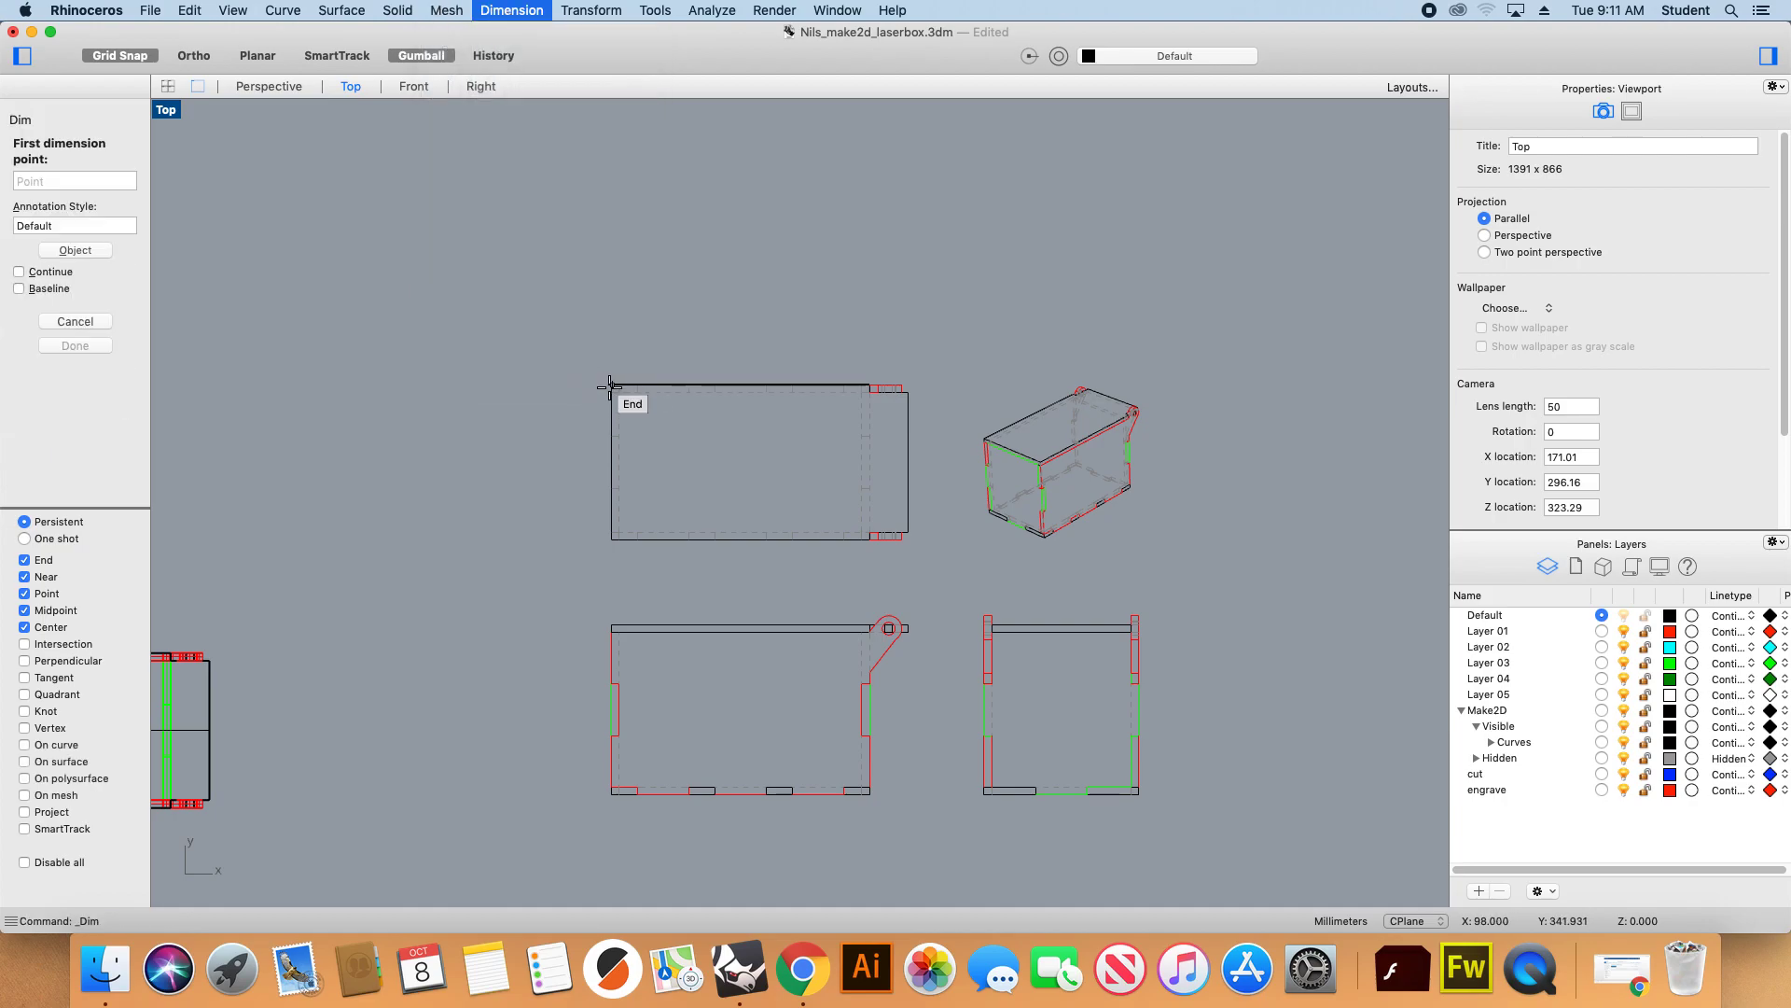
click(612, 384)
click(600, 541)
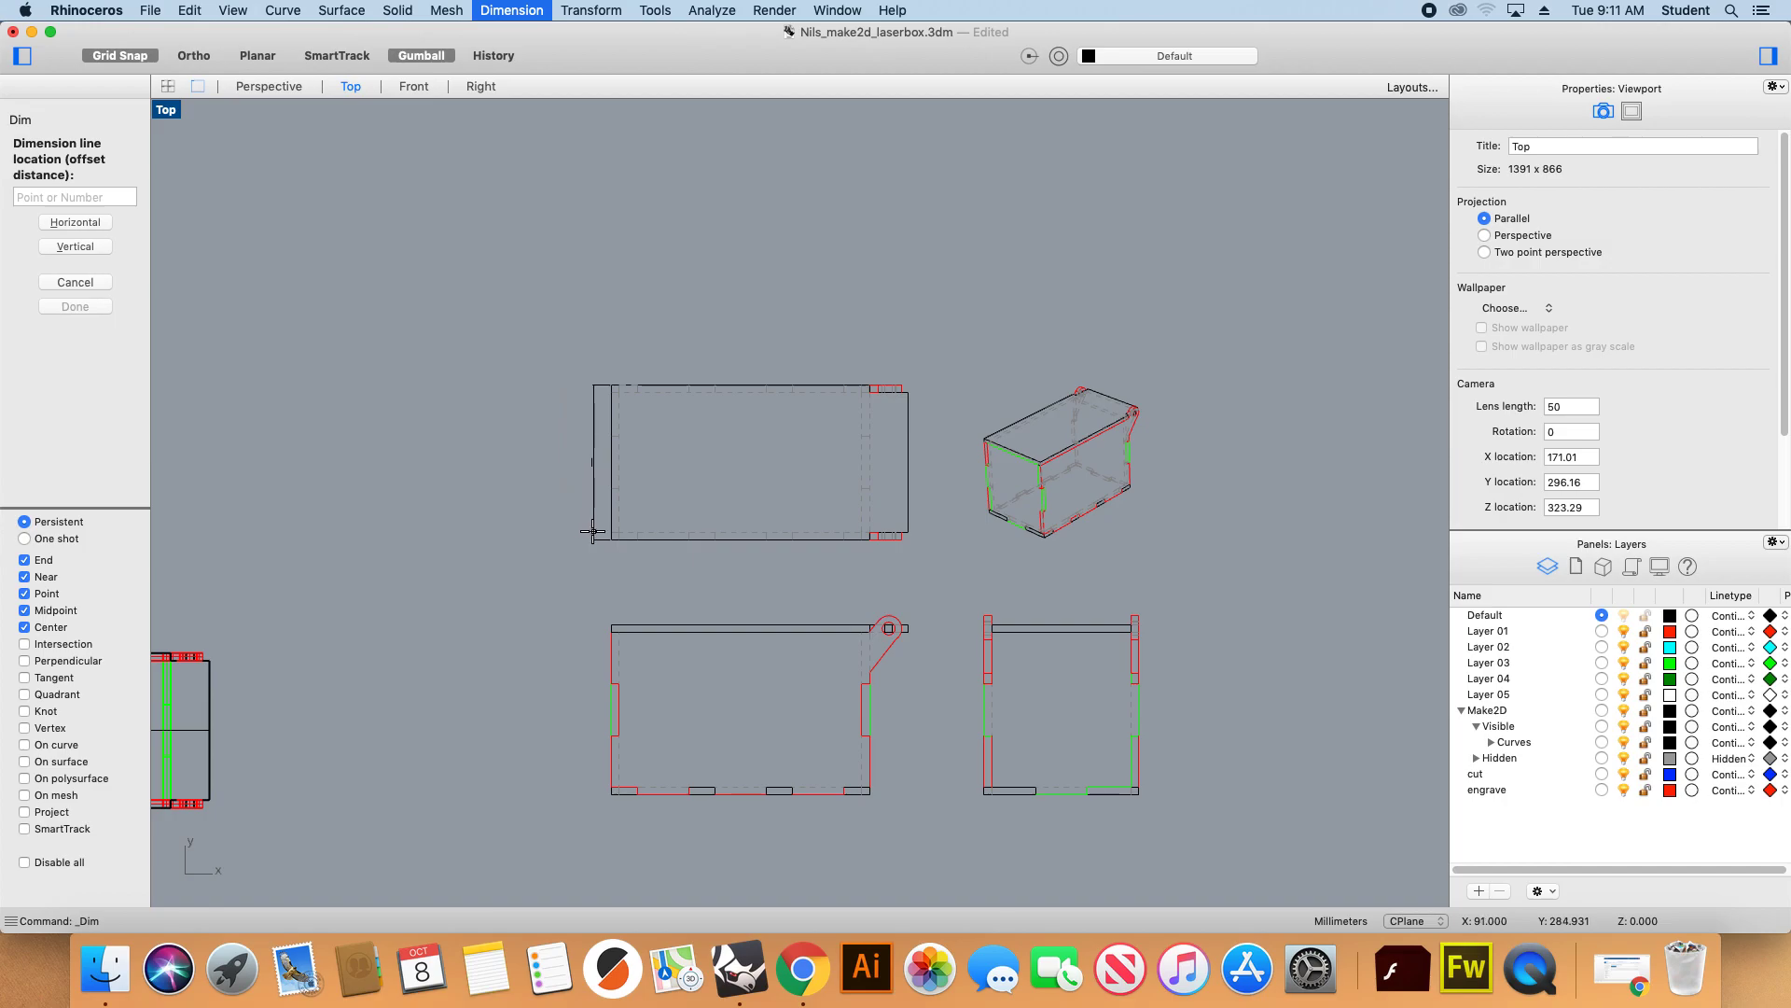
click(592, 462)
scroll(568, 466, up, 5)
scroll(717, 379, down, 5)
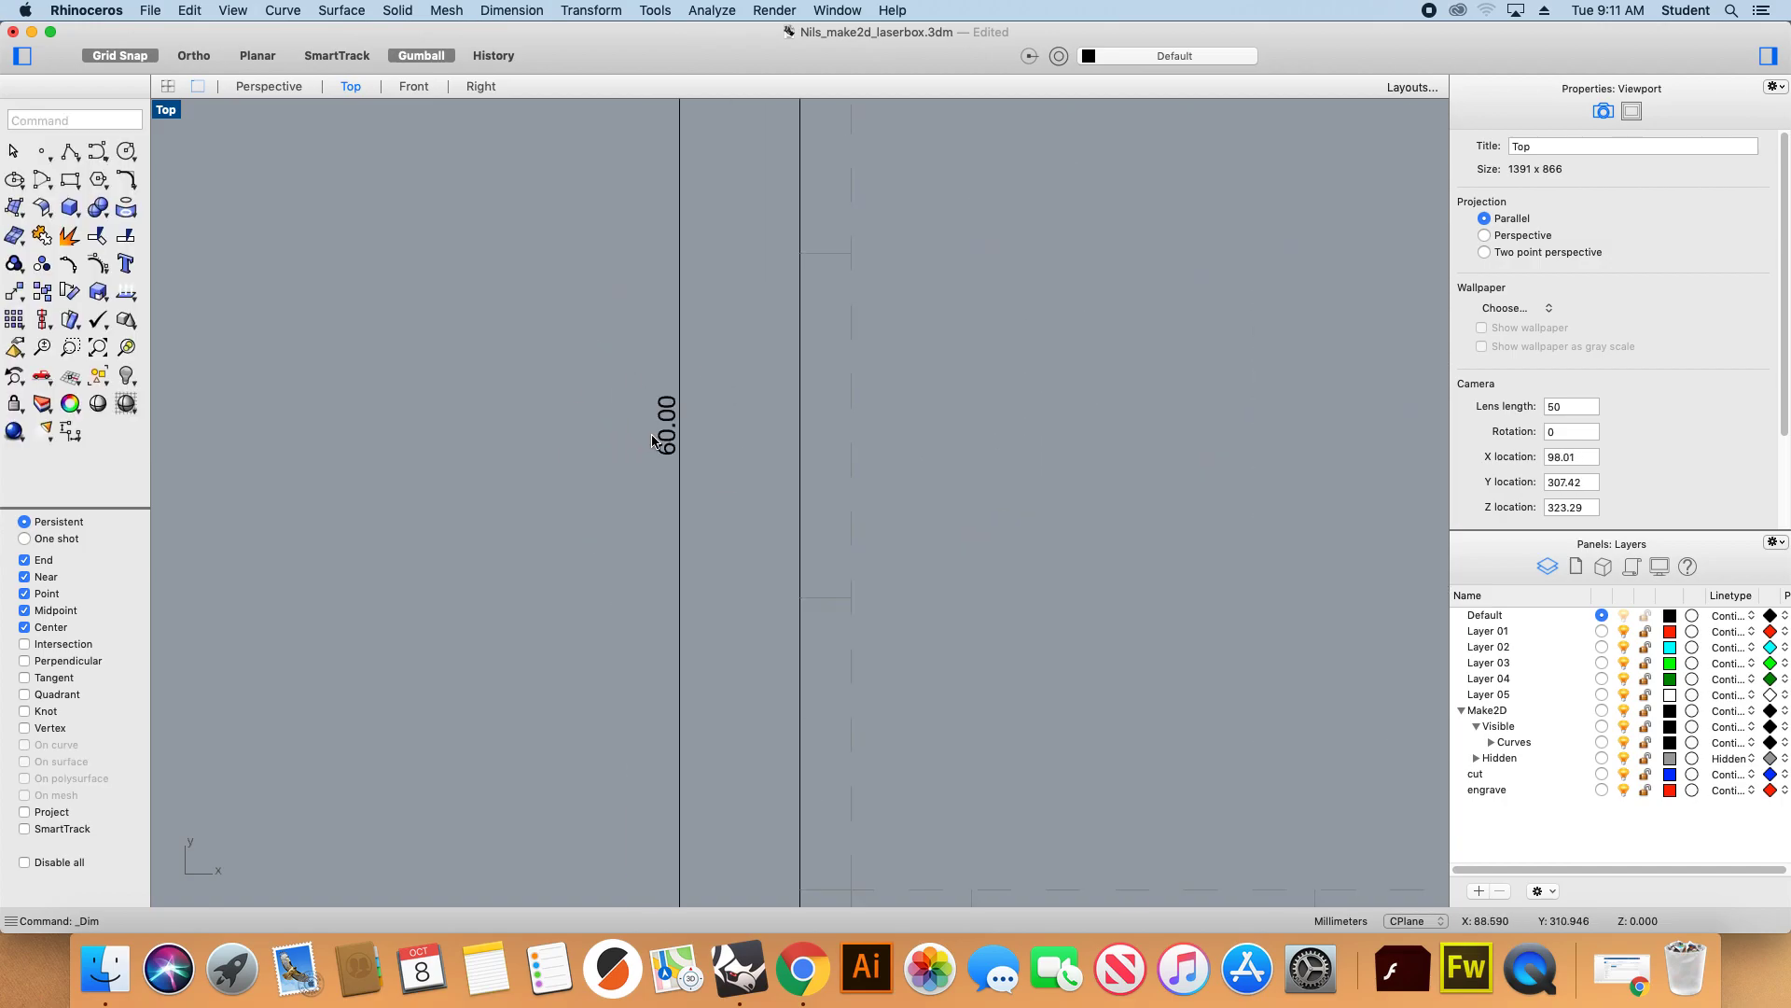
Add a horizontal linear dimension below the plan, from its lower-left corner to the outer end of the hinge tab.
key(Return)
click(600, 501)
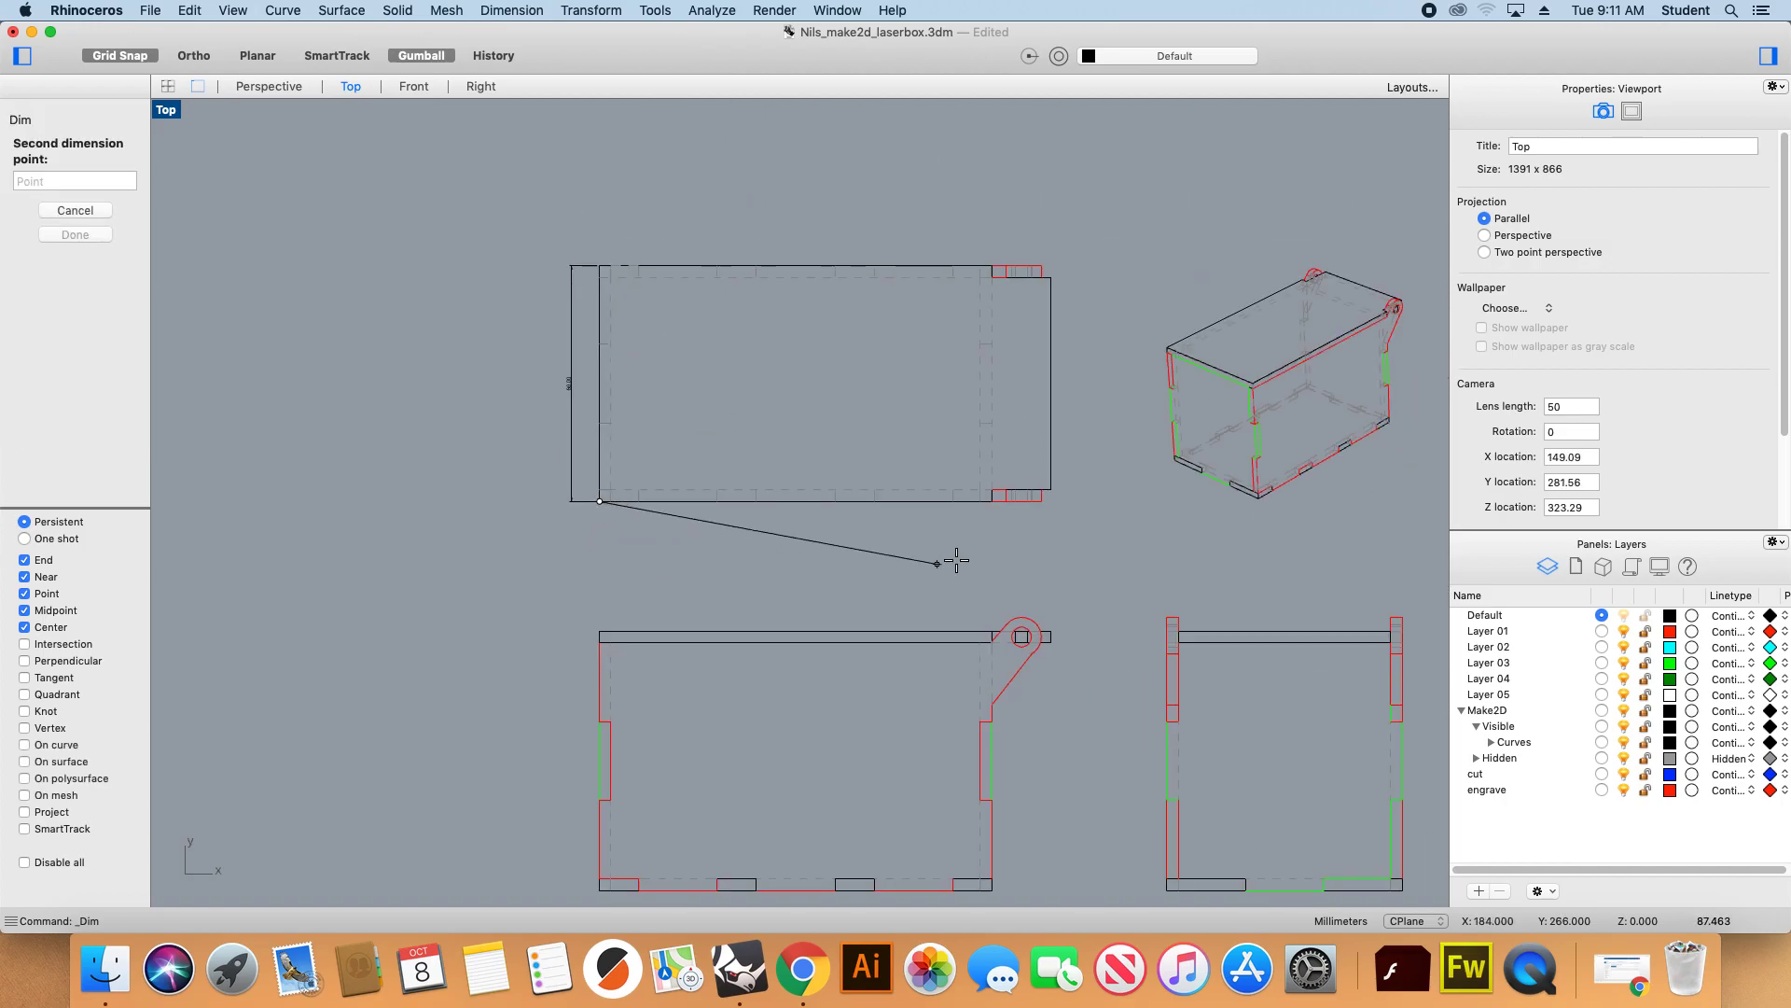
click(1041, 503)
click(979, 522)
scroll(980, 527, up, 5)
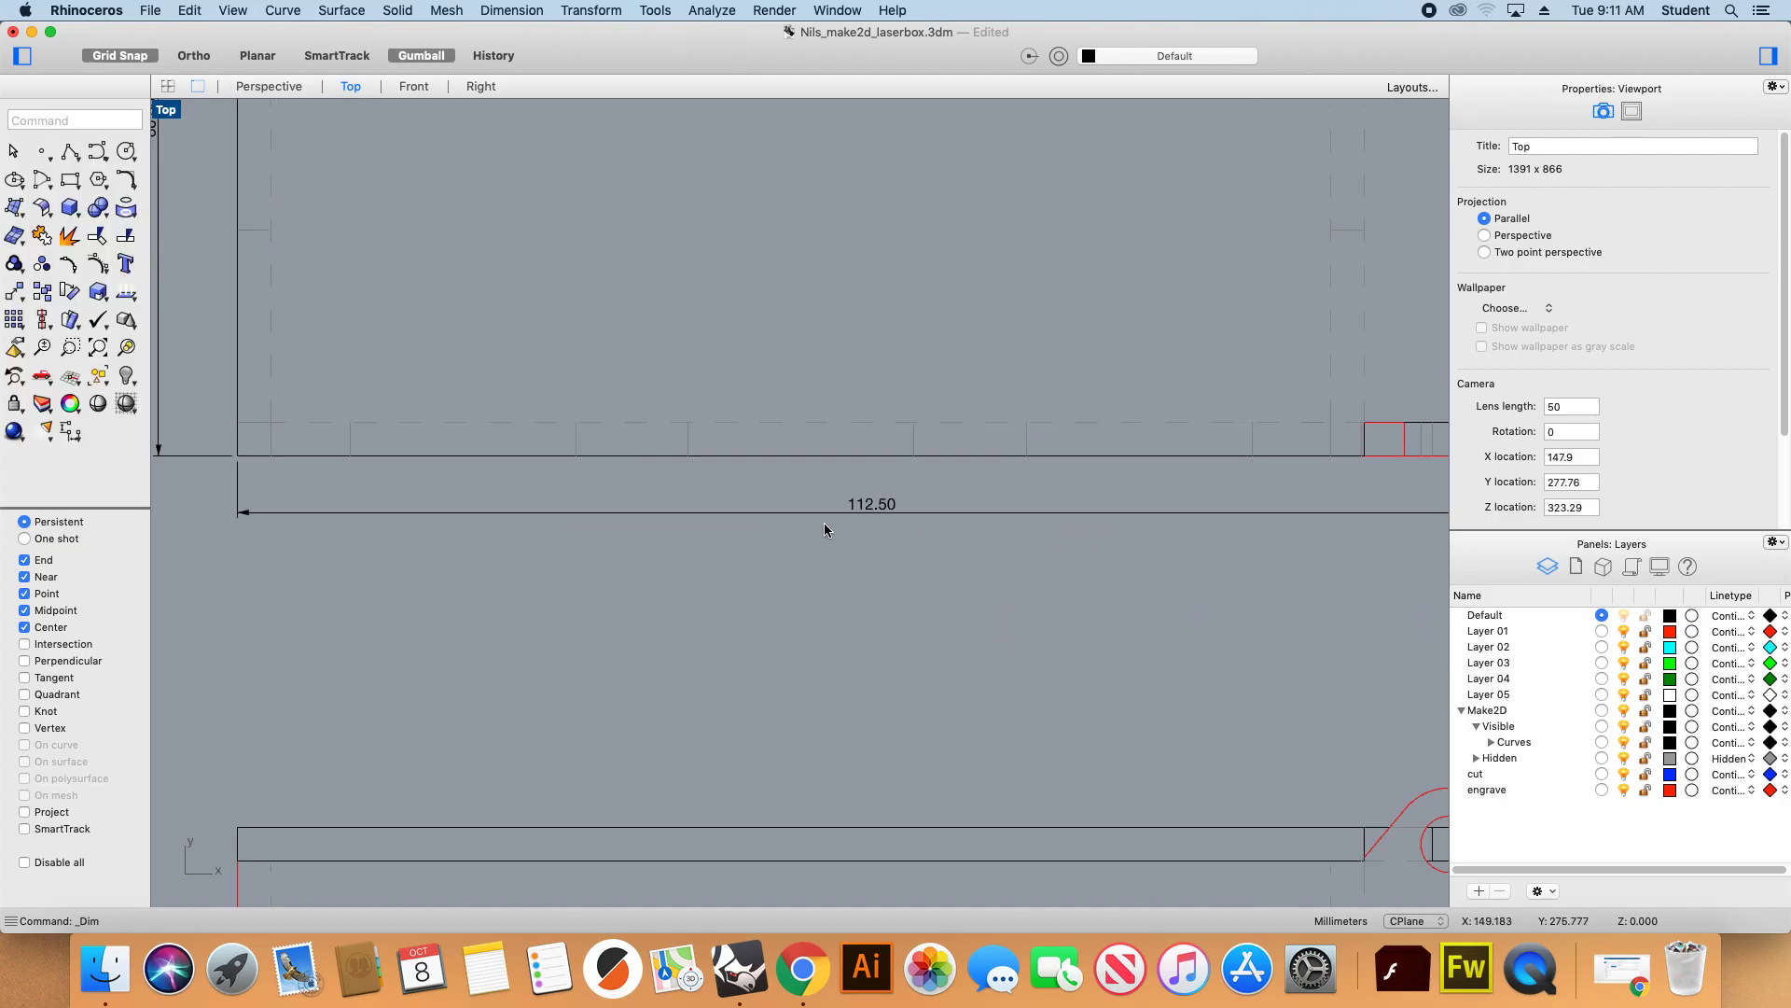
scroll(825, 523, down, 4)
scroll(1043, 513, up, 3)
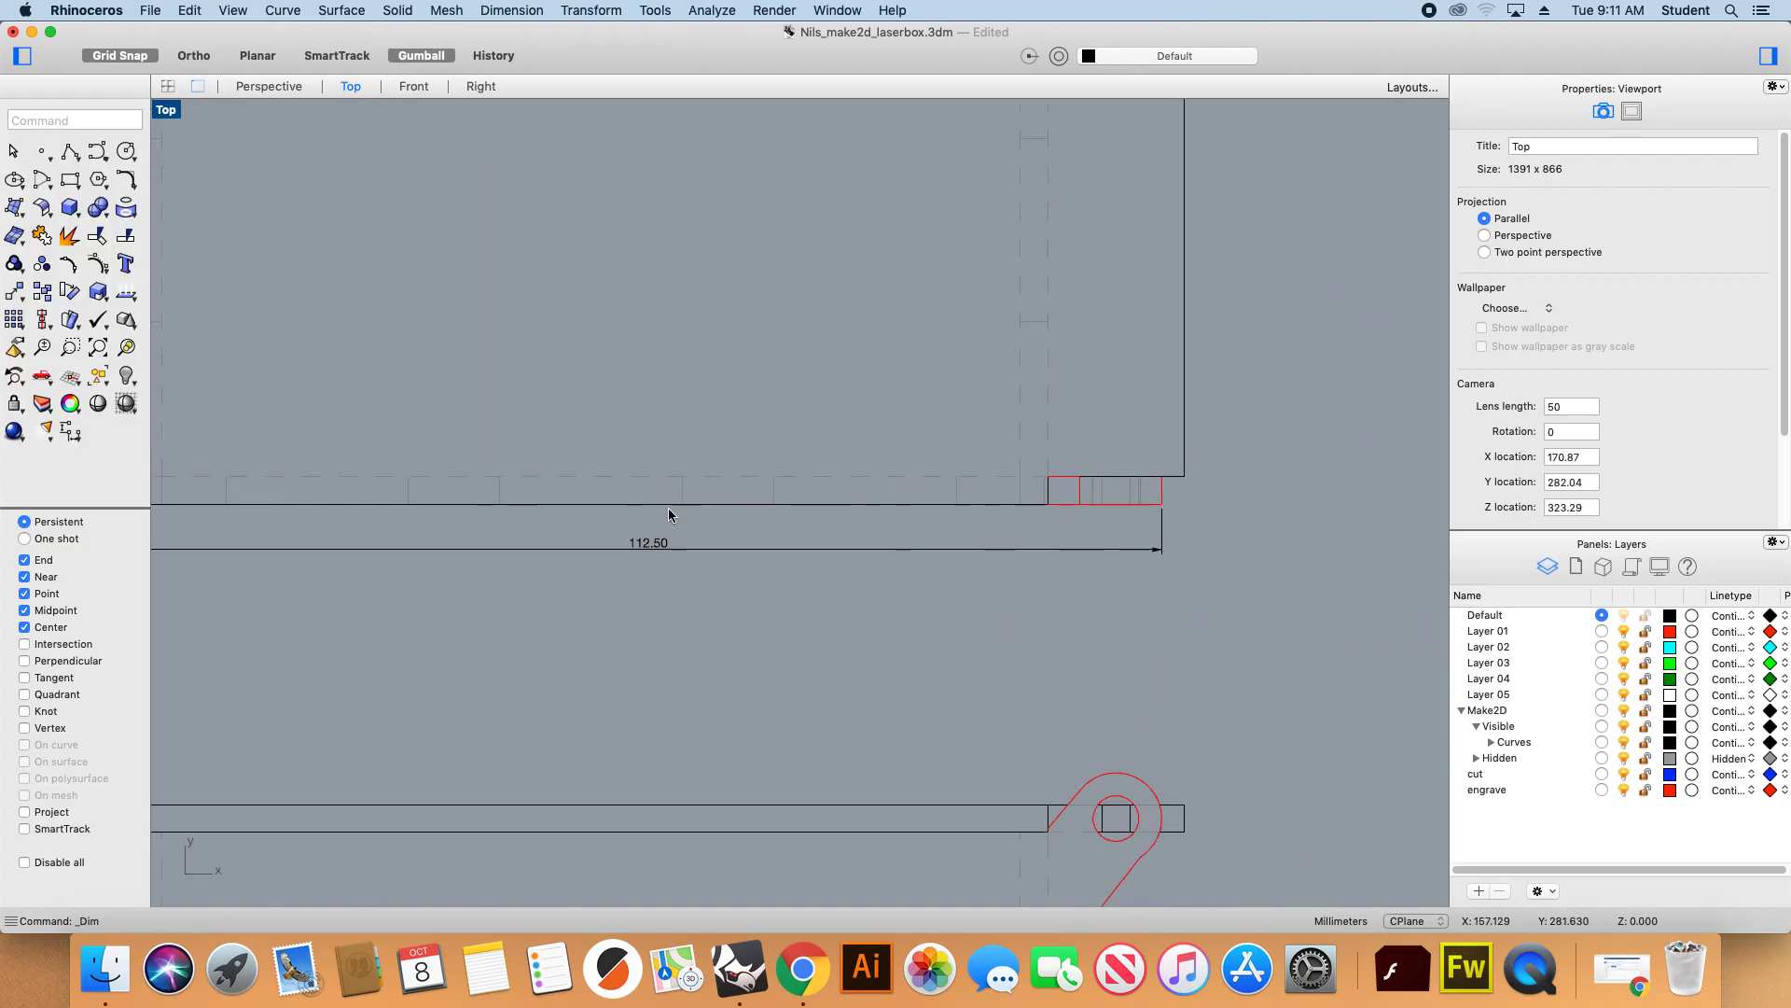
scroll(1072, 523, down, 3)
Try to dimension the plan's upper edge up to the hinge tab, and undo that dimension.
key(Return)
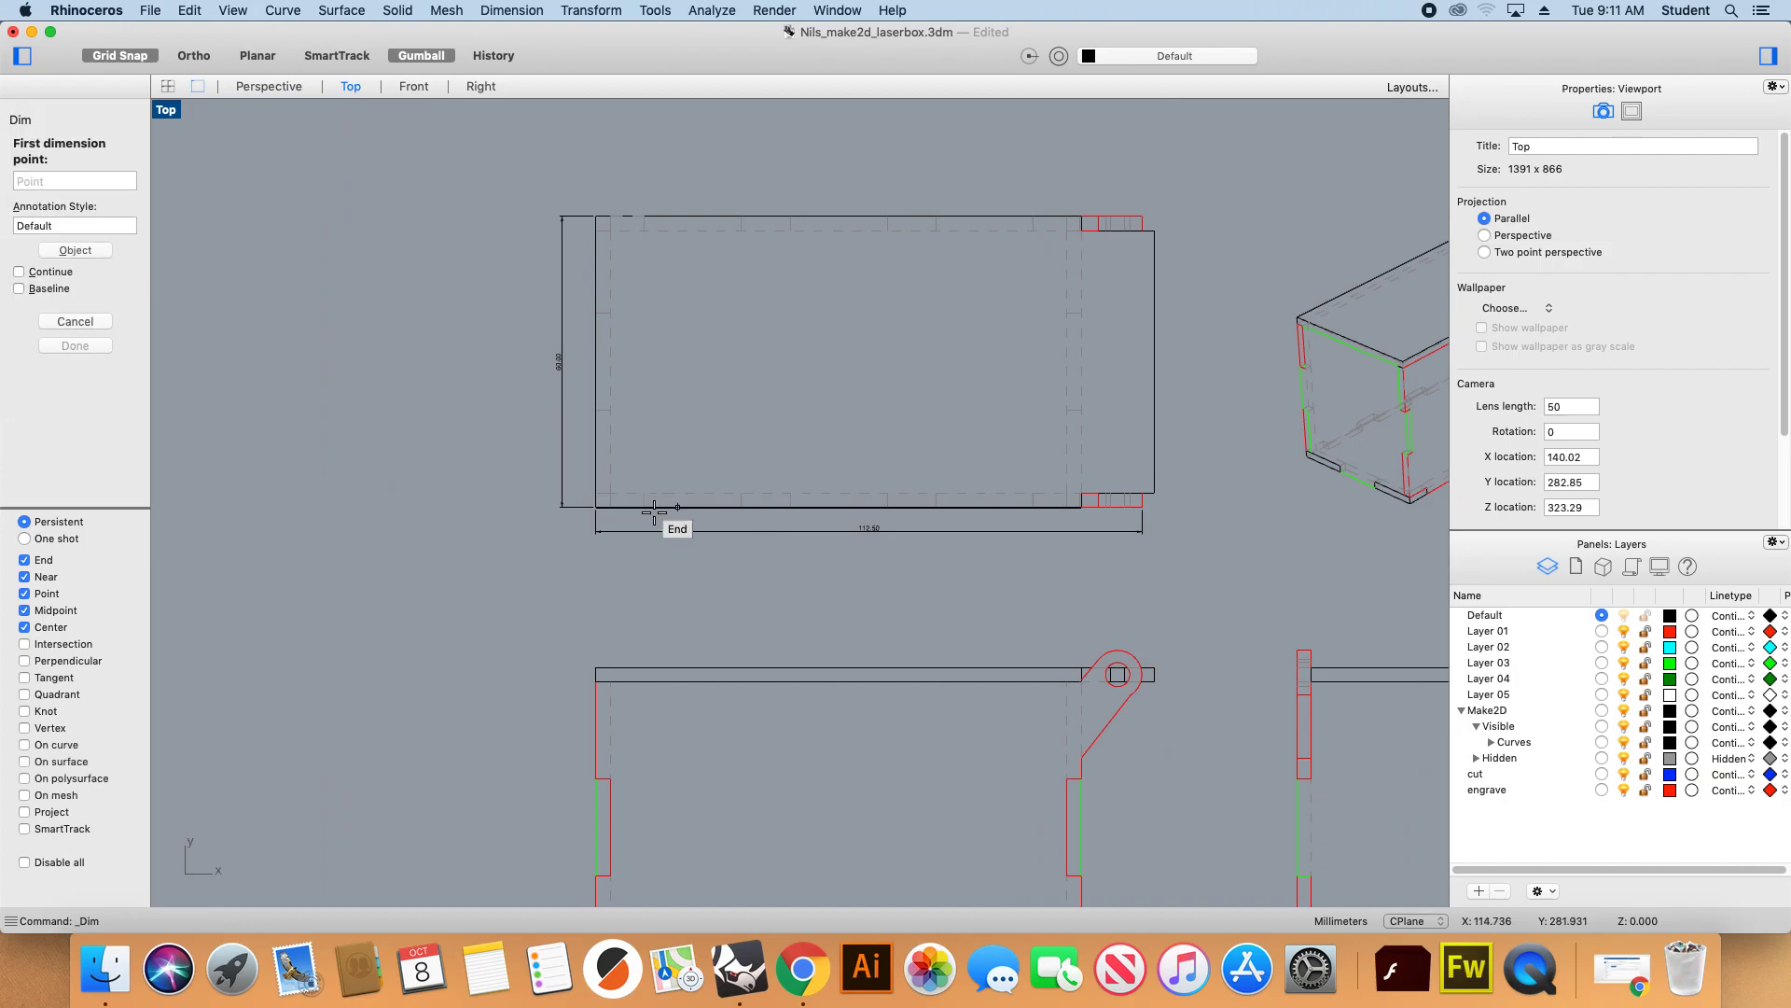
click(597, 217)
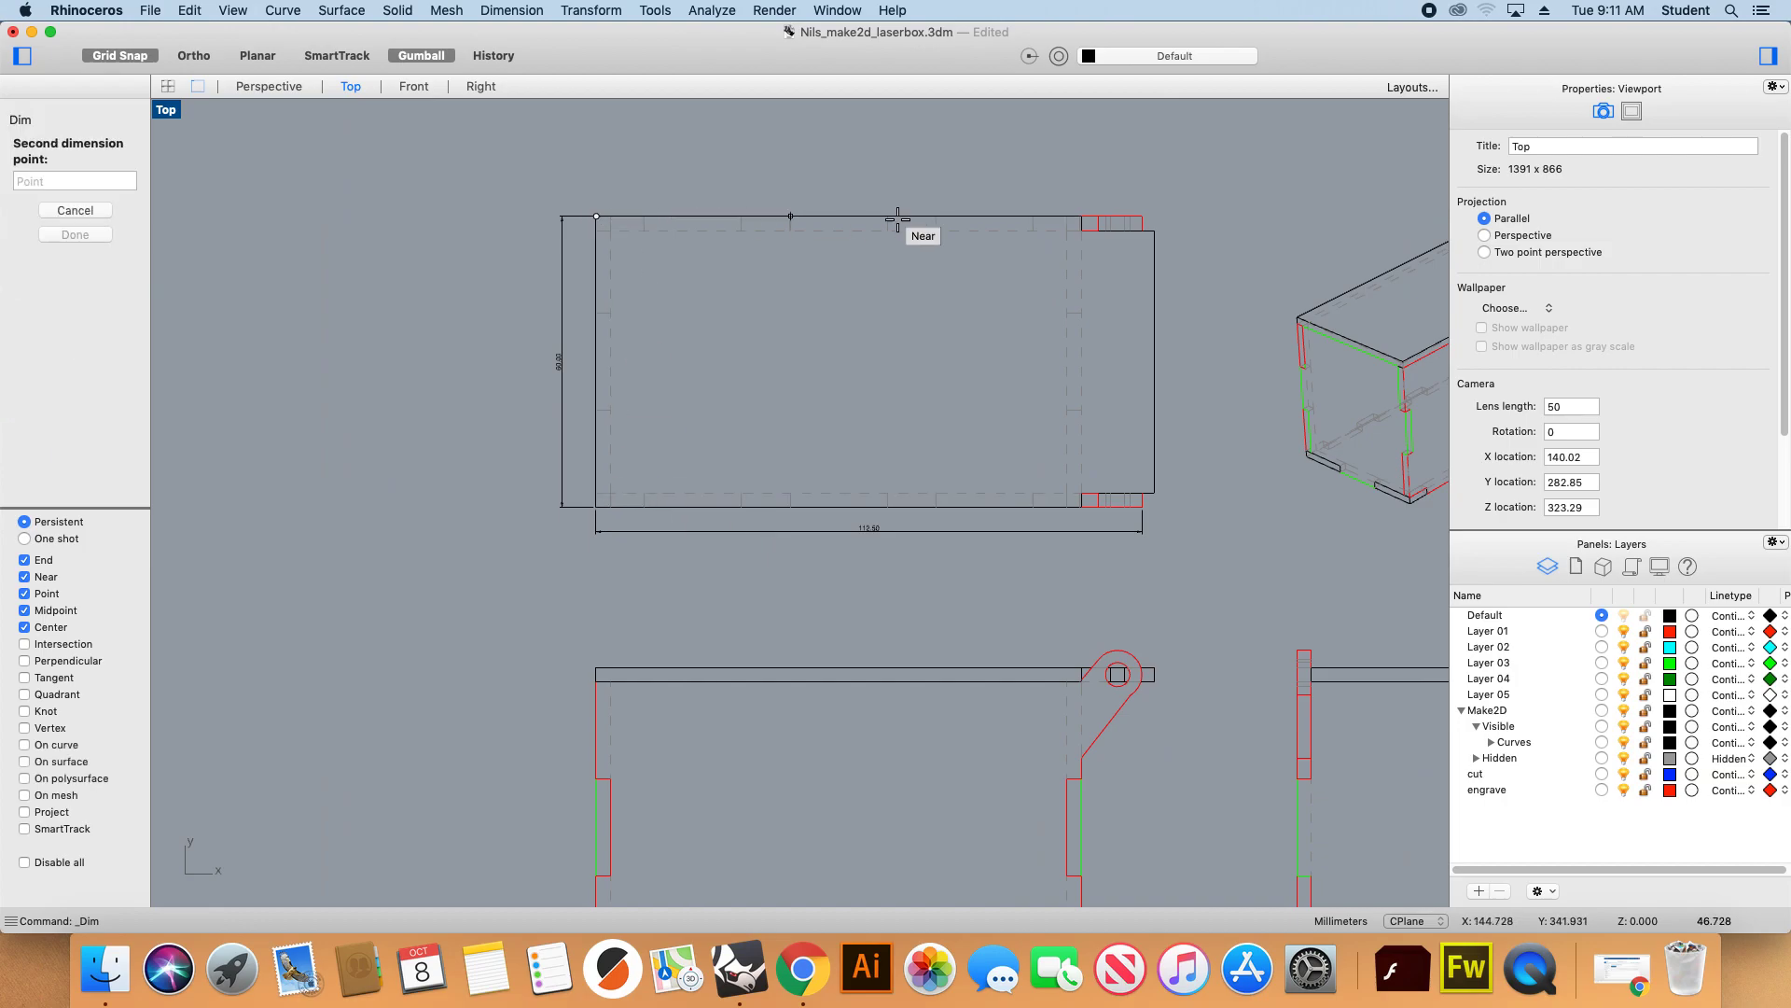
click(1078, 216)
click(1077, 194)
scroll(800, 192, up, 3)
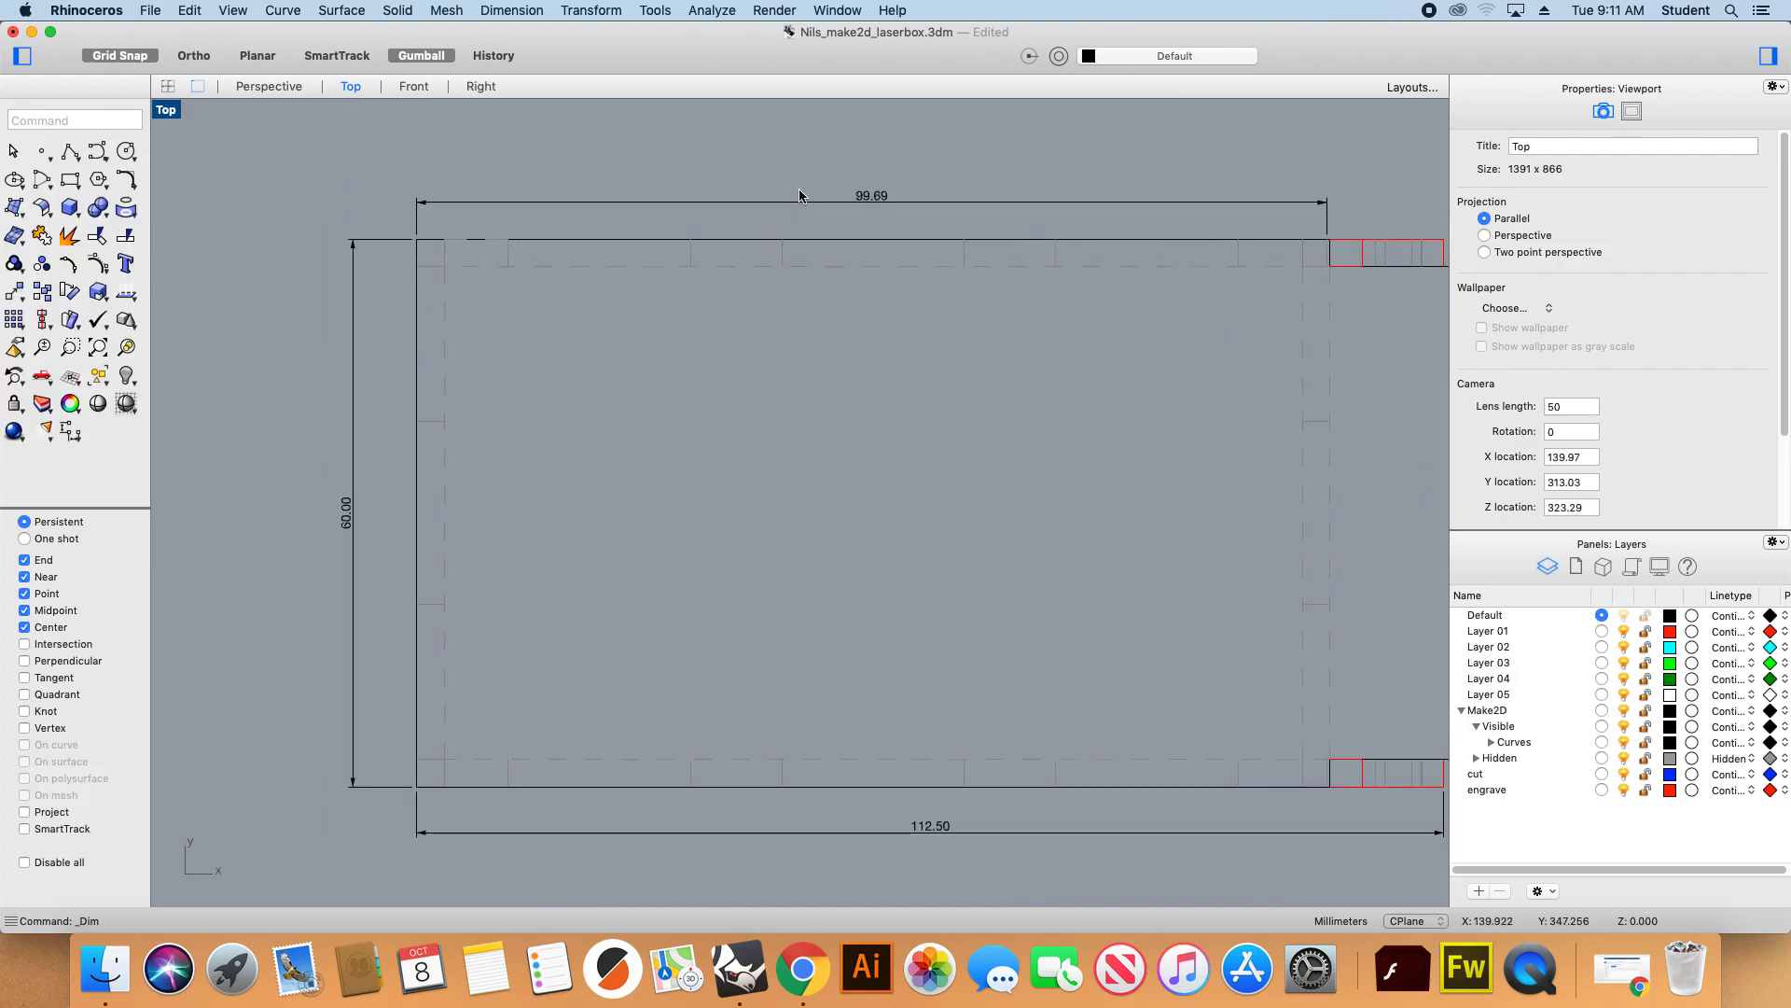
scroll(935, 222, down, 1)
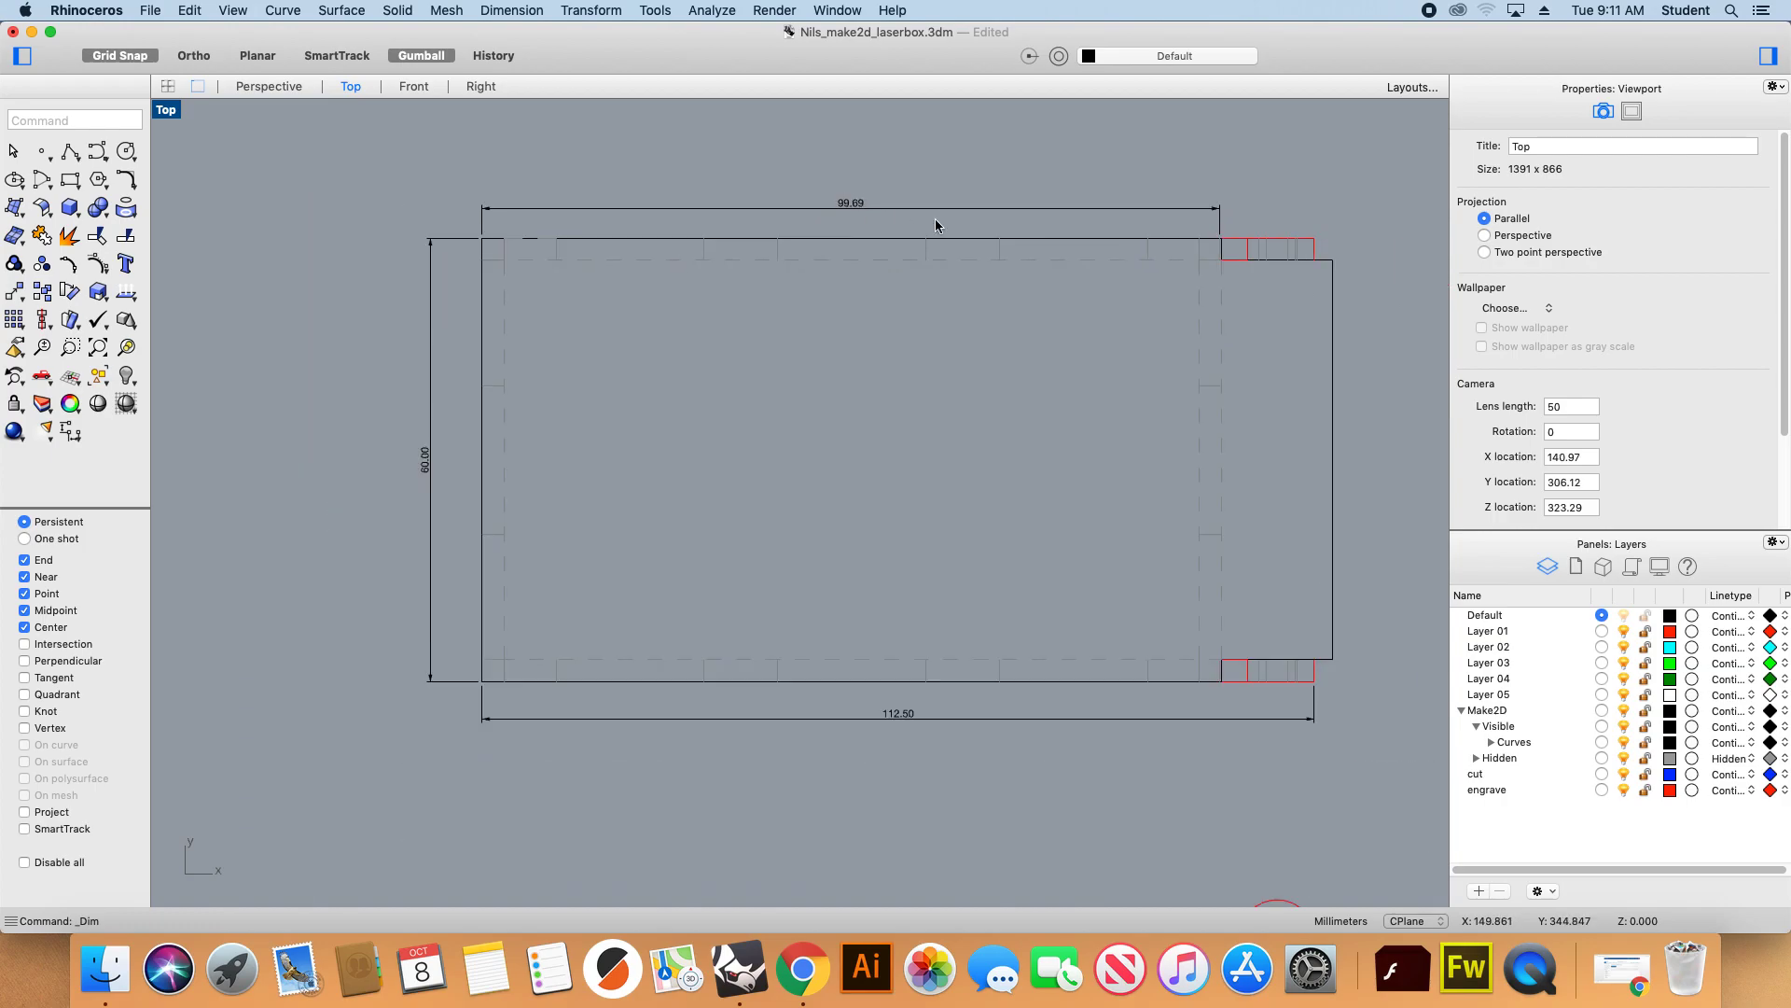
scroll(1191, 234, up, 5)
scroll(1158, 177, down, 8)
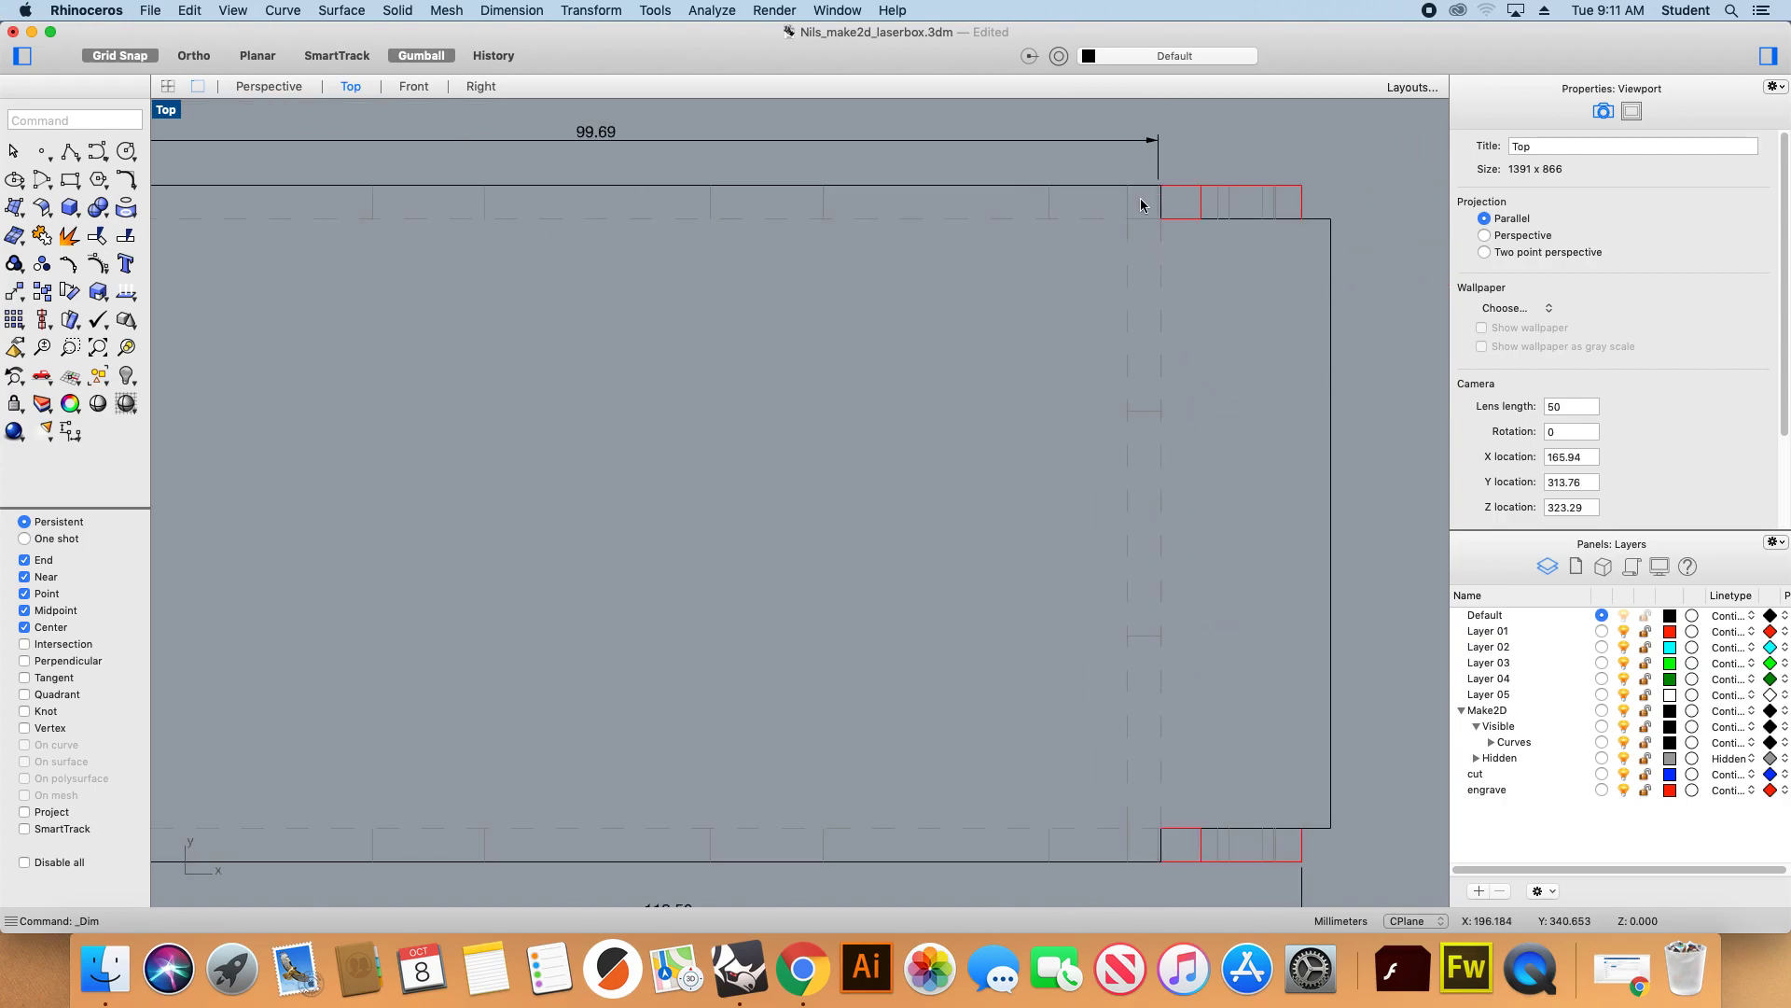
key(super+z)
Dimension the plan's upper edge from its left corner to the exact endpoint where the hinge tab starts.
key(Return)
click(555, 194)
scroll(1156, 196, up, 4)
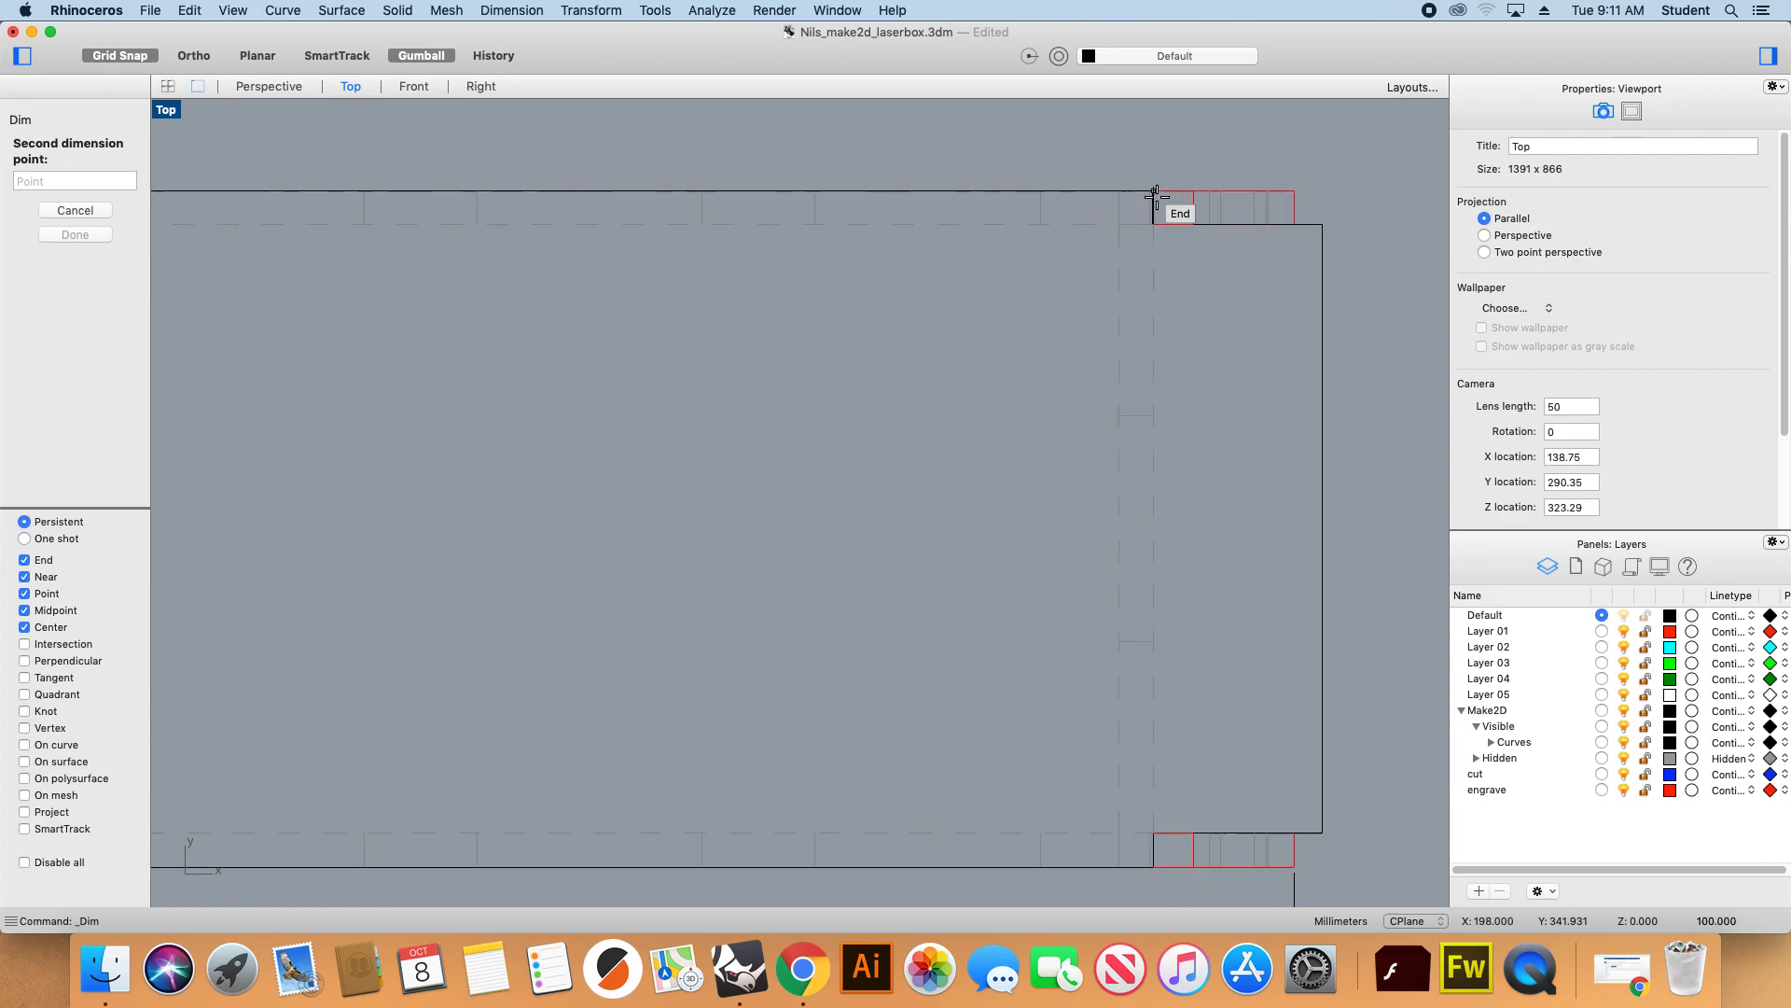
click(1156, 176)
click(1160, 161)
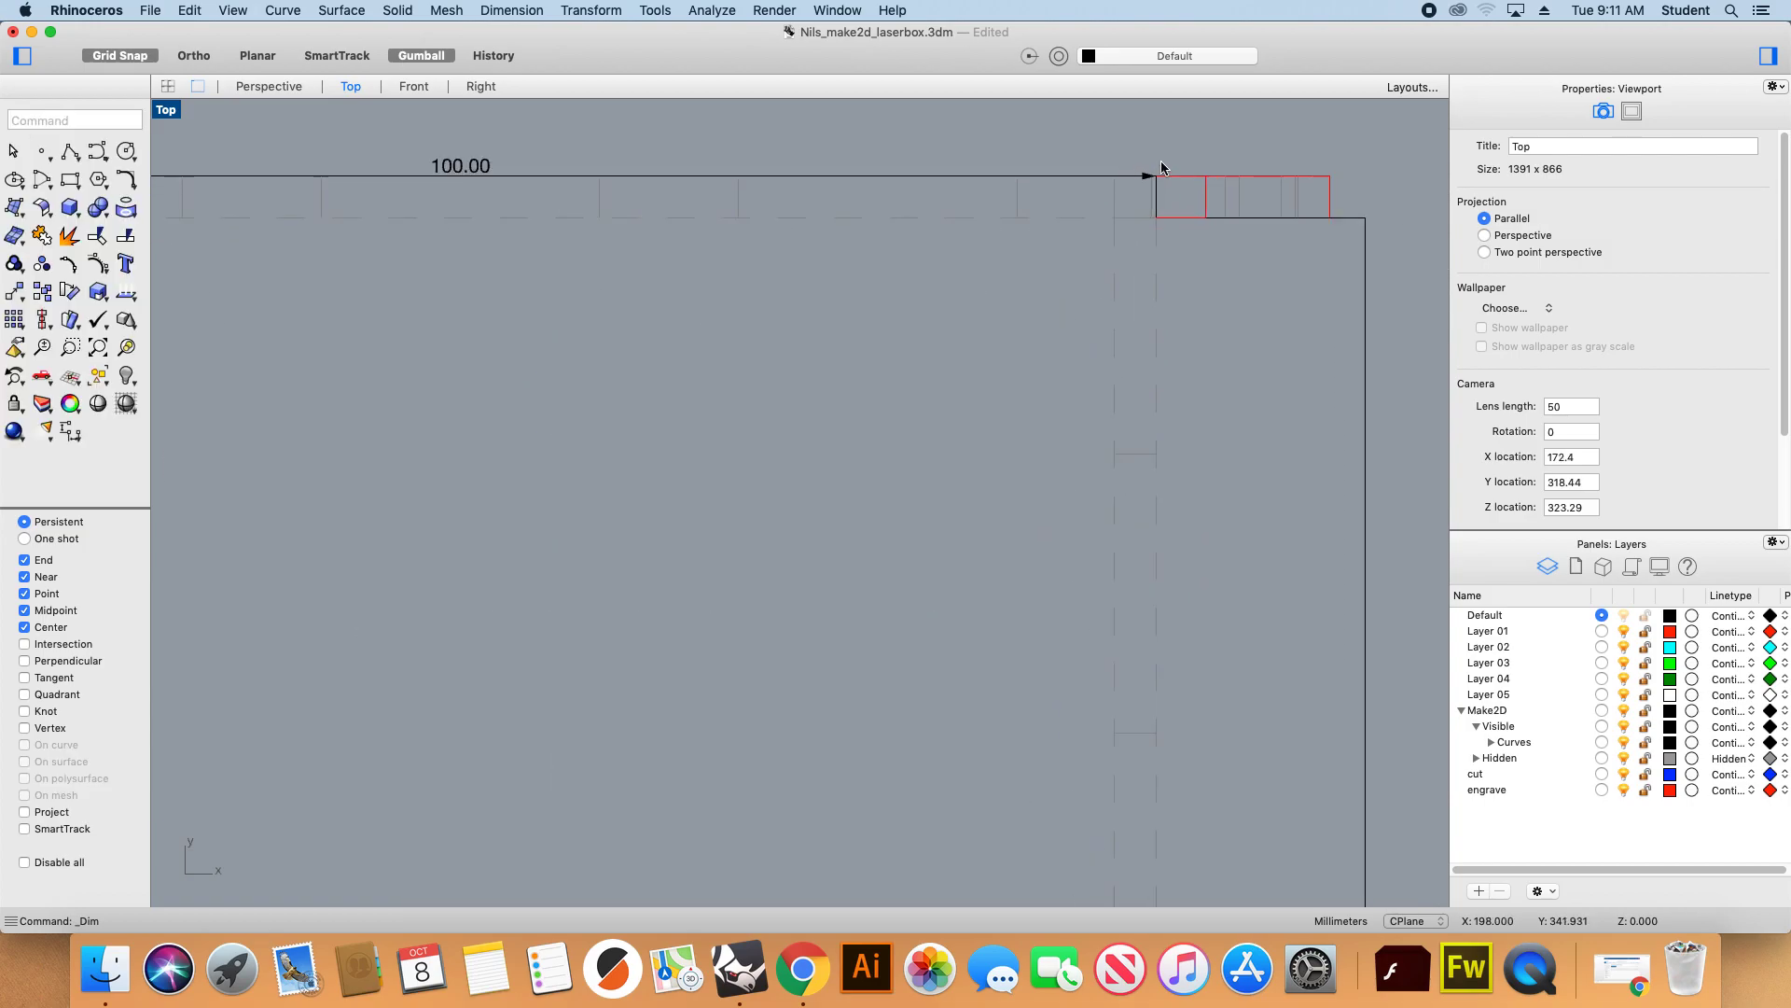
scroll(874, 240, down, 3)
scroll(709, 187, down, 3)
scroll(533, 456, up, 2)
Add a vertical linear dimension for the full height on the left side of the front elevation.
key(Return)
click(520, 423)
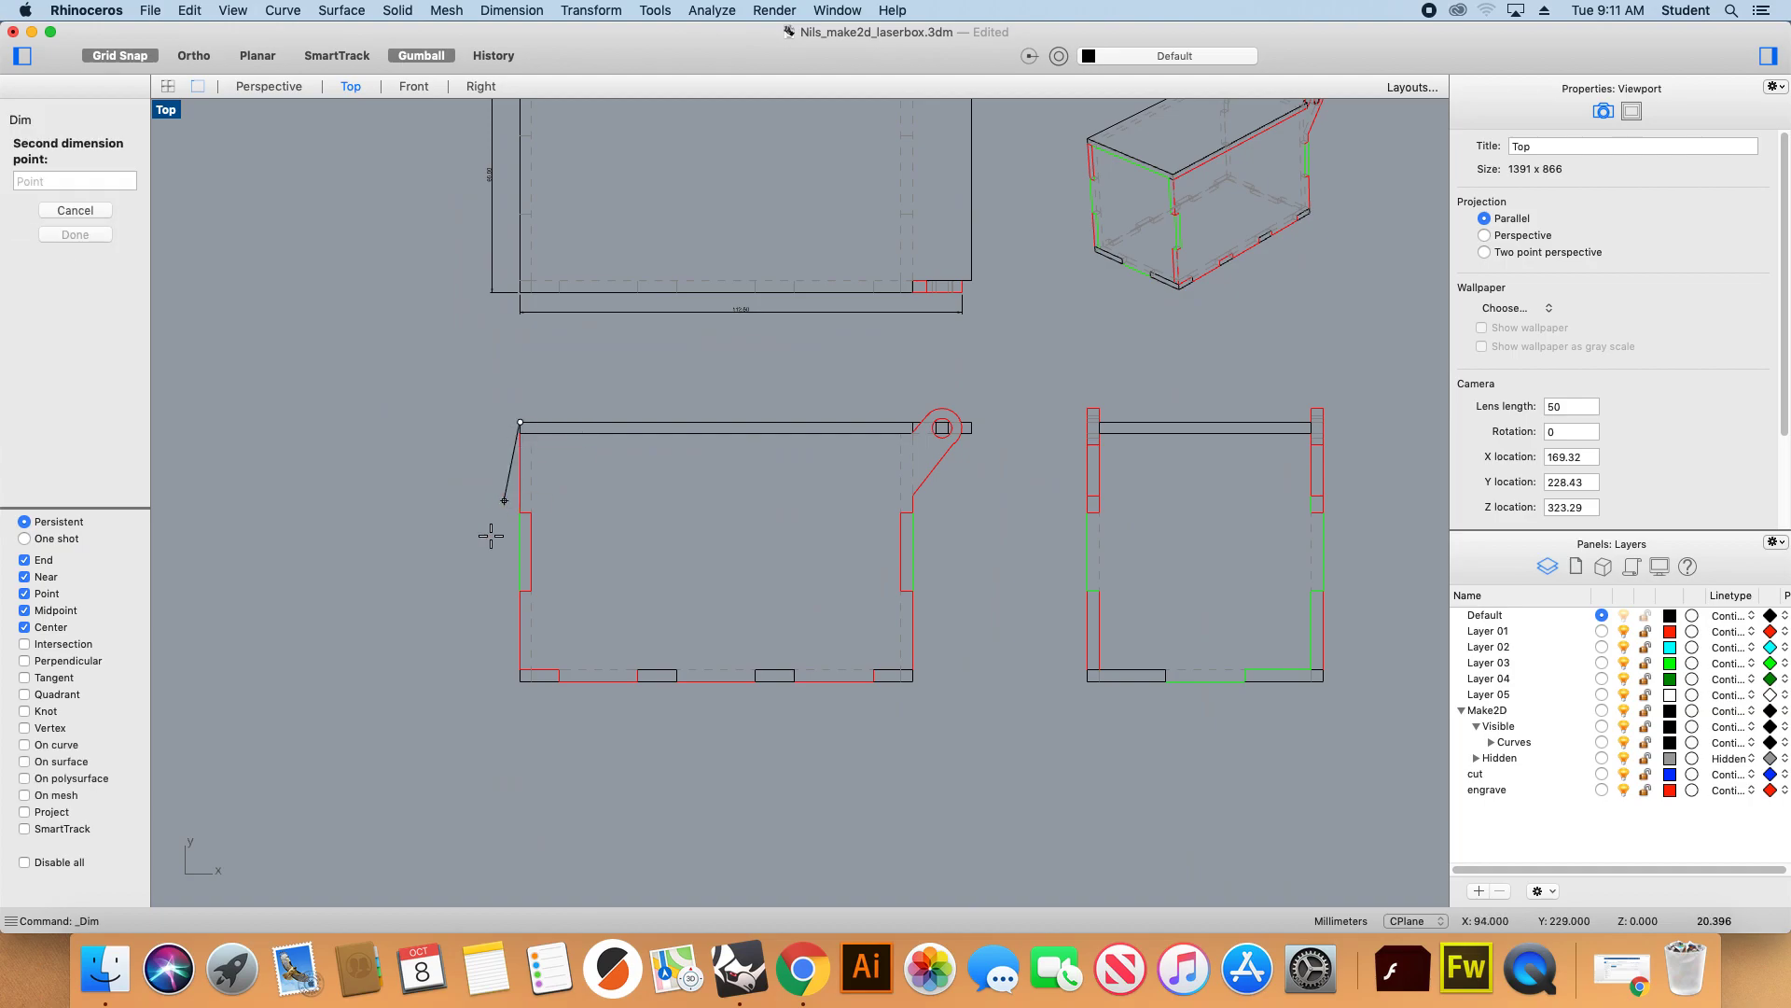
click(519, 681)
click(492, 670)
Add a horizontal linear dimension below the front elevation, spanning its two lower corners.
key(Return)
click(520, 689)
click(912, 681)
click(912, 711)
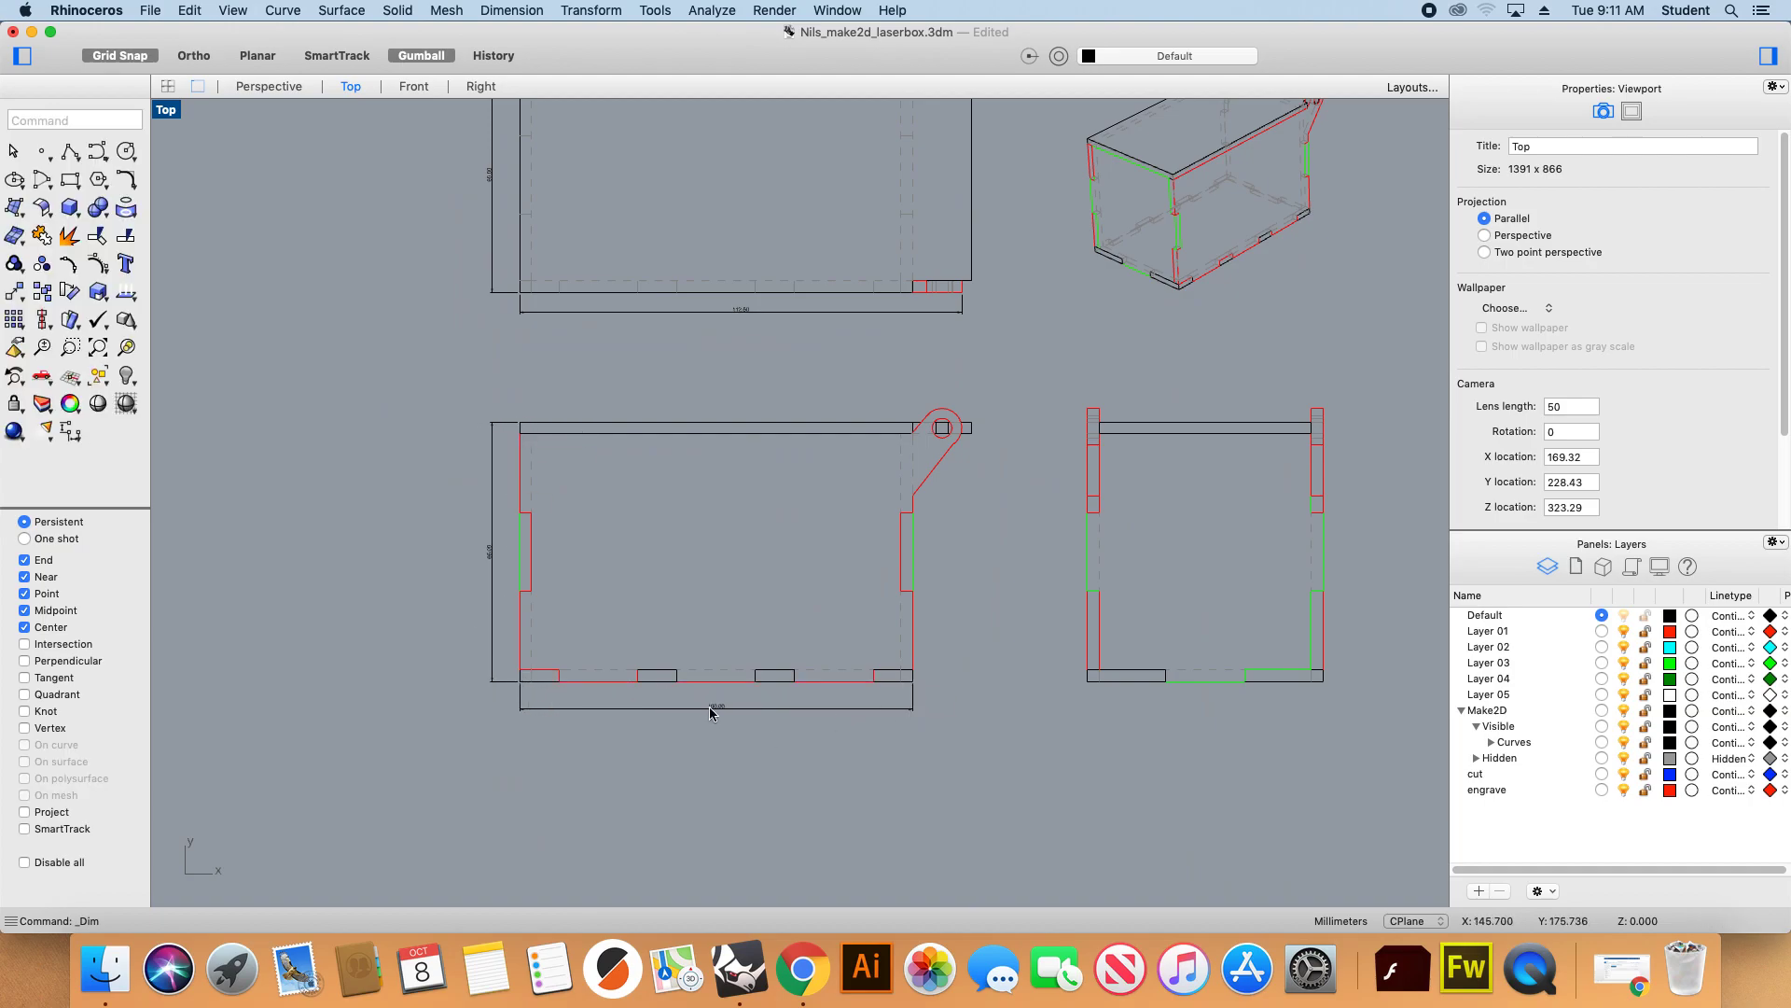
scroll(651, 701, up, 3)
scroll(418, 453, down, 5)
scroll(390, 466, down, 3)
Open the annotation style settings and set the Default style's model space scale to 2.
click(588, 11)
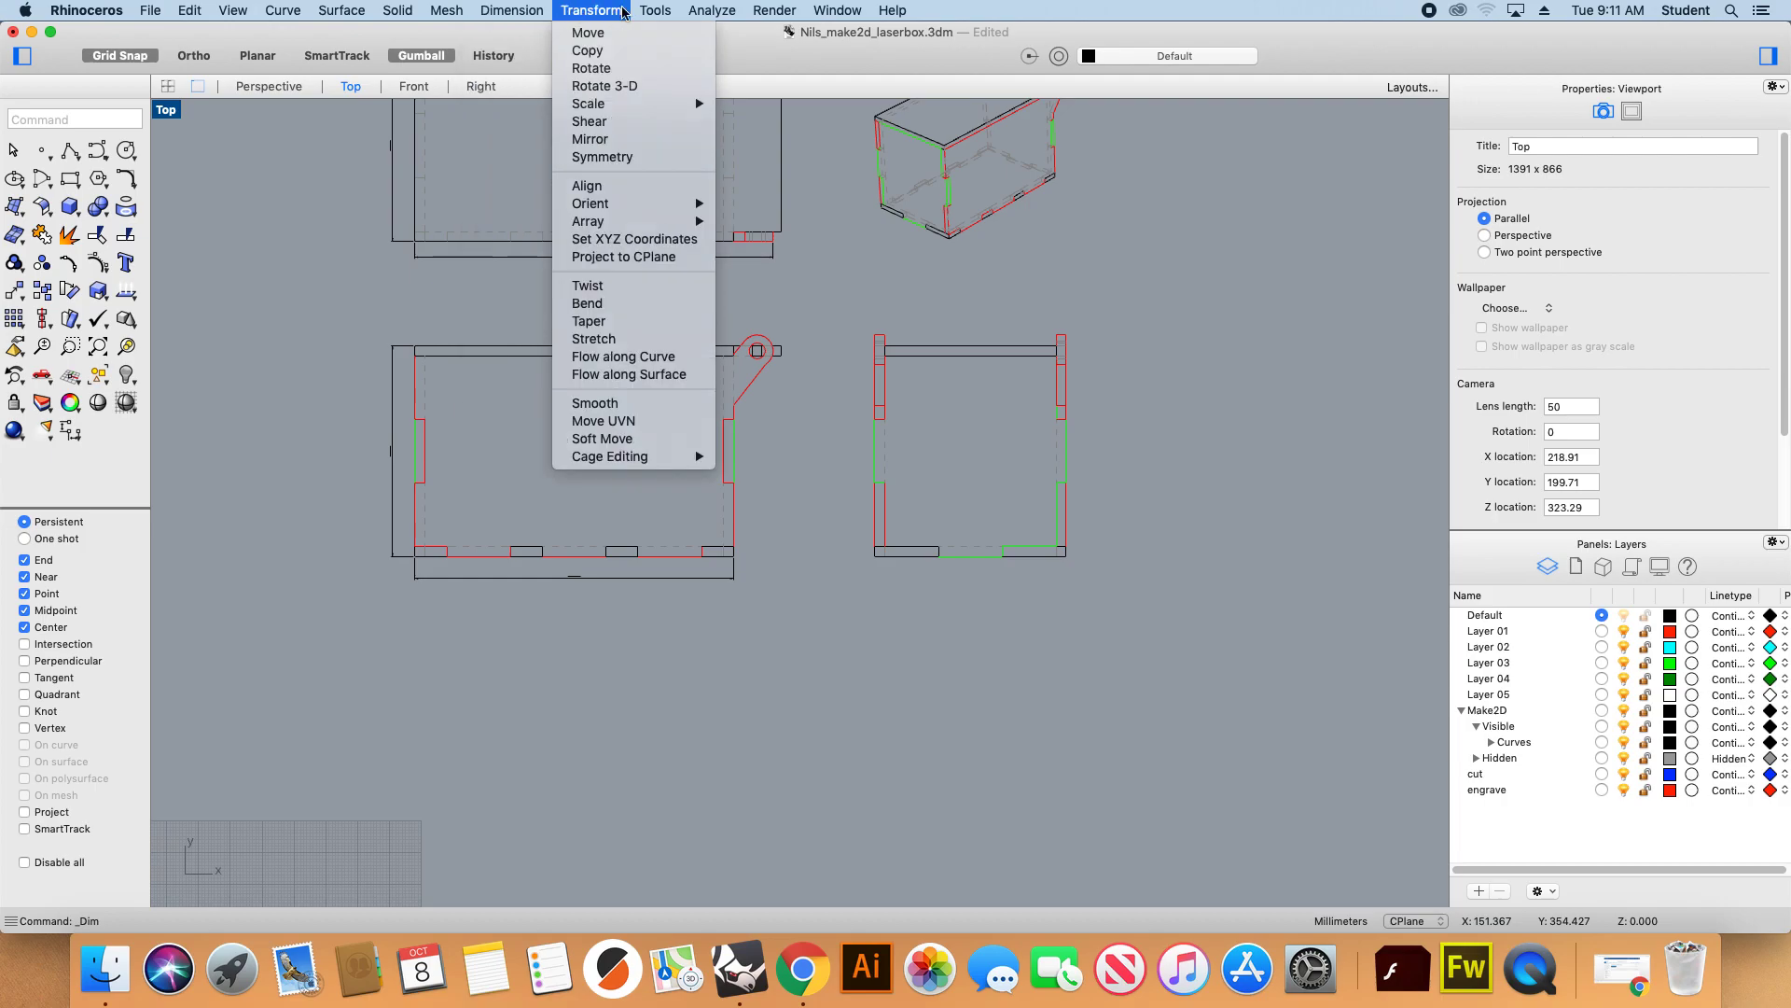
mouse_move(490, 15)
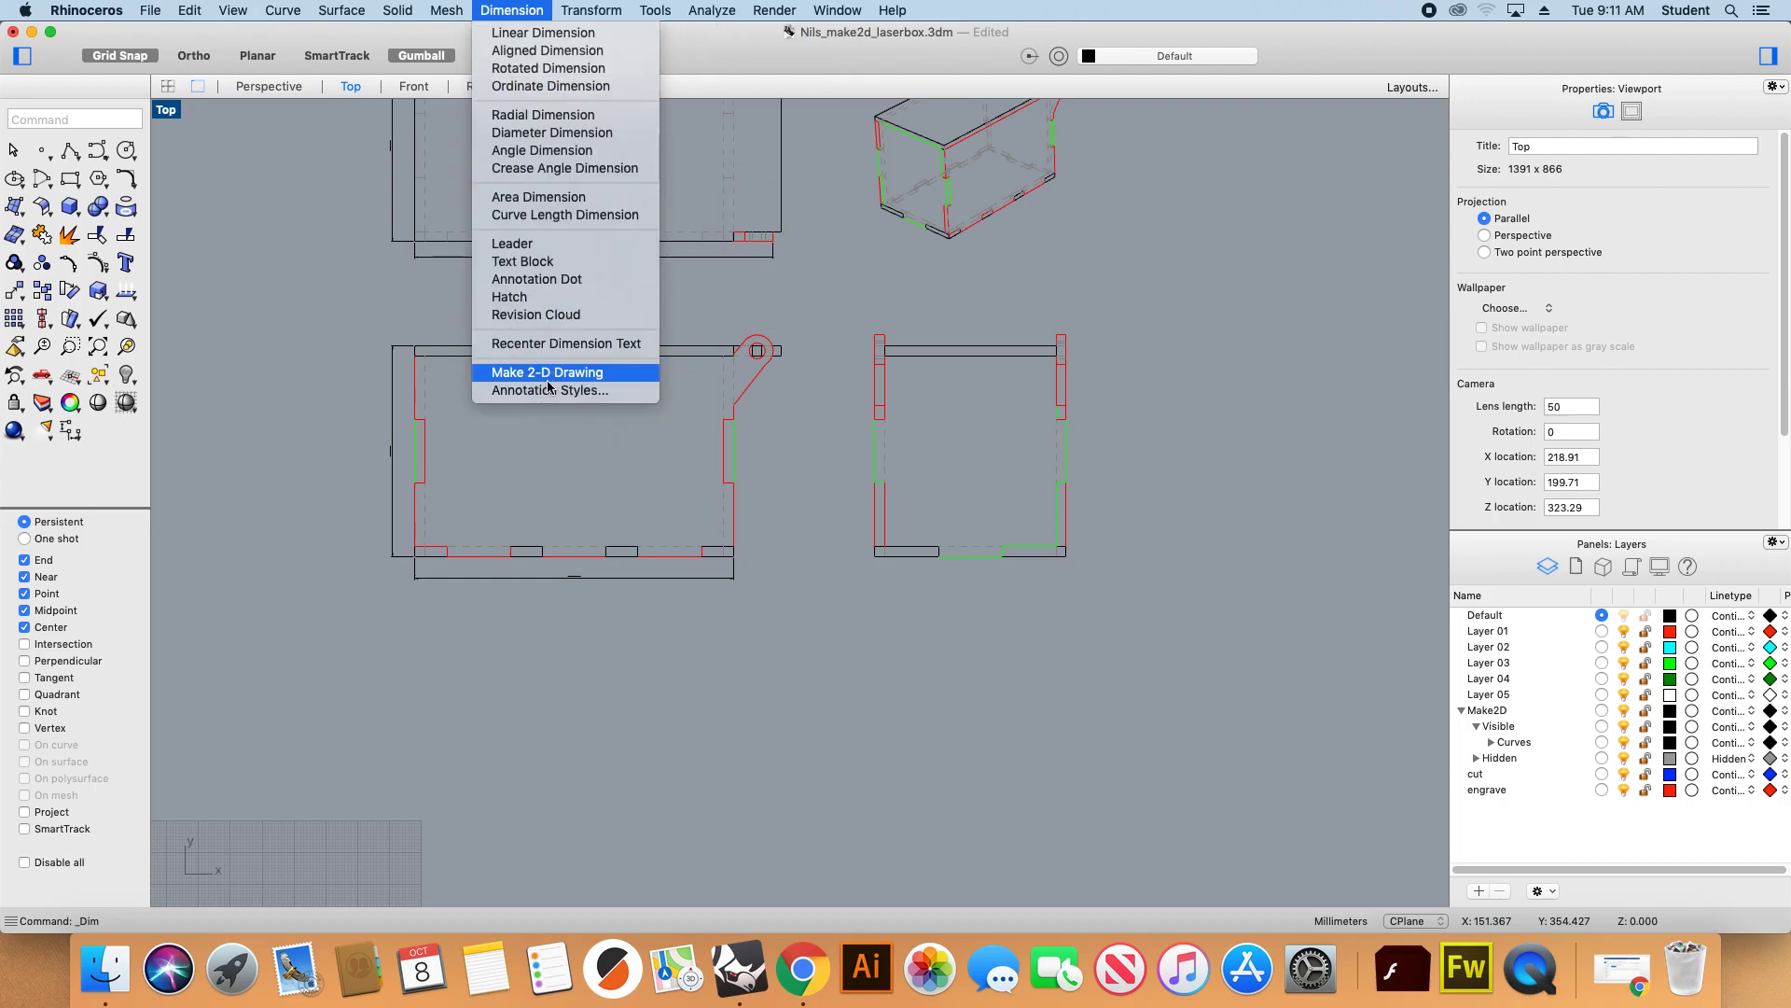
click(614, 398)
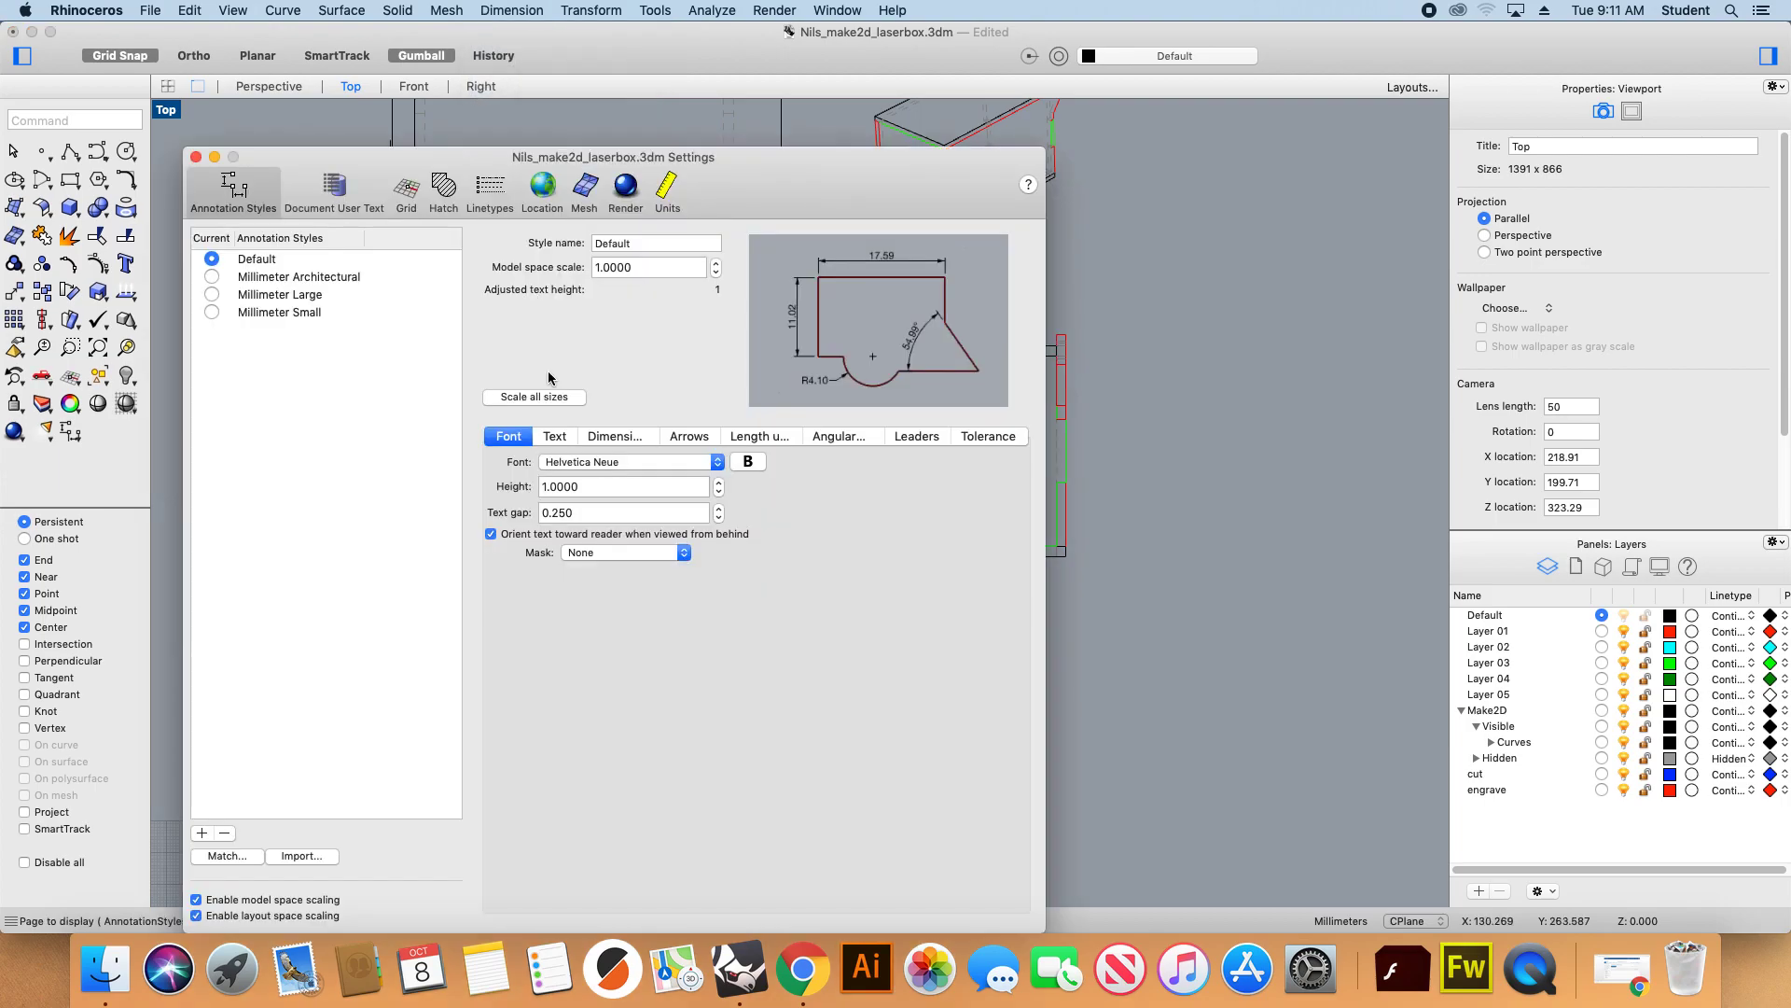
drag(715, 164, 912, 63)
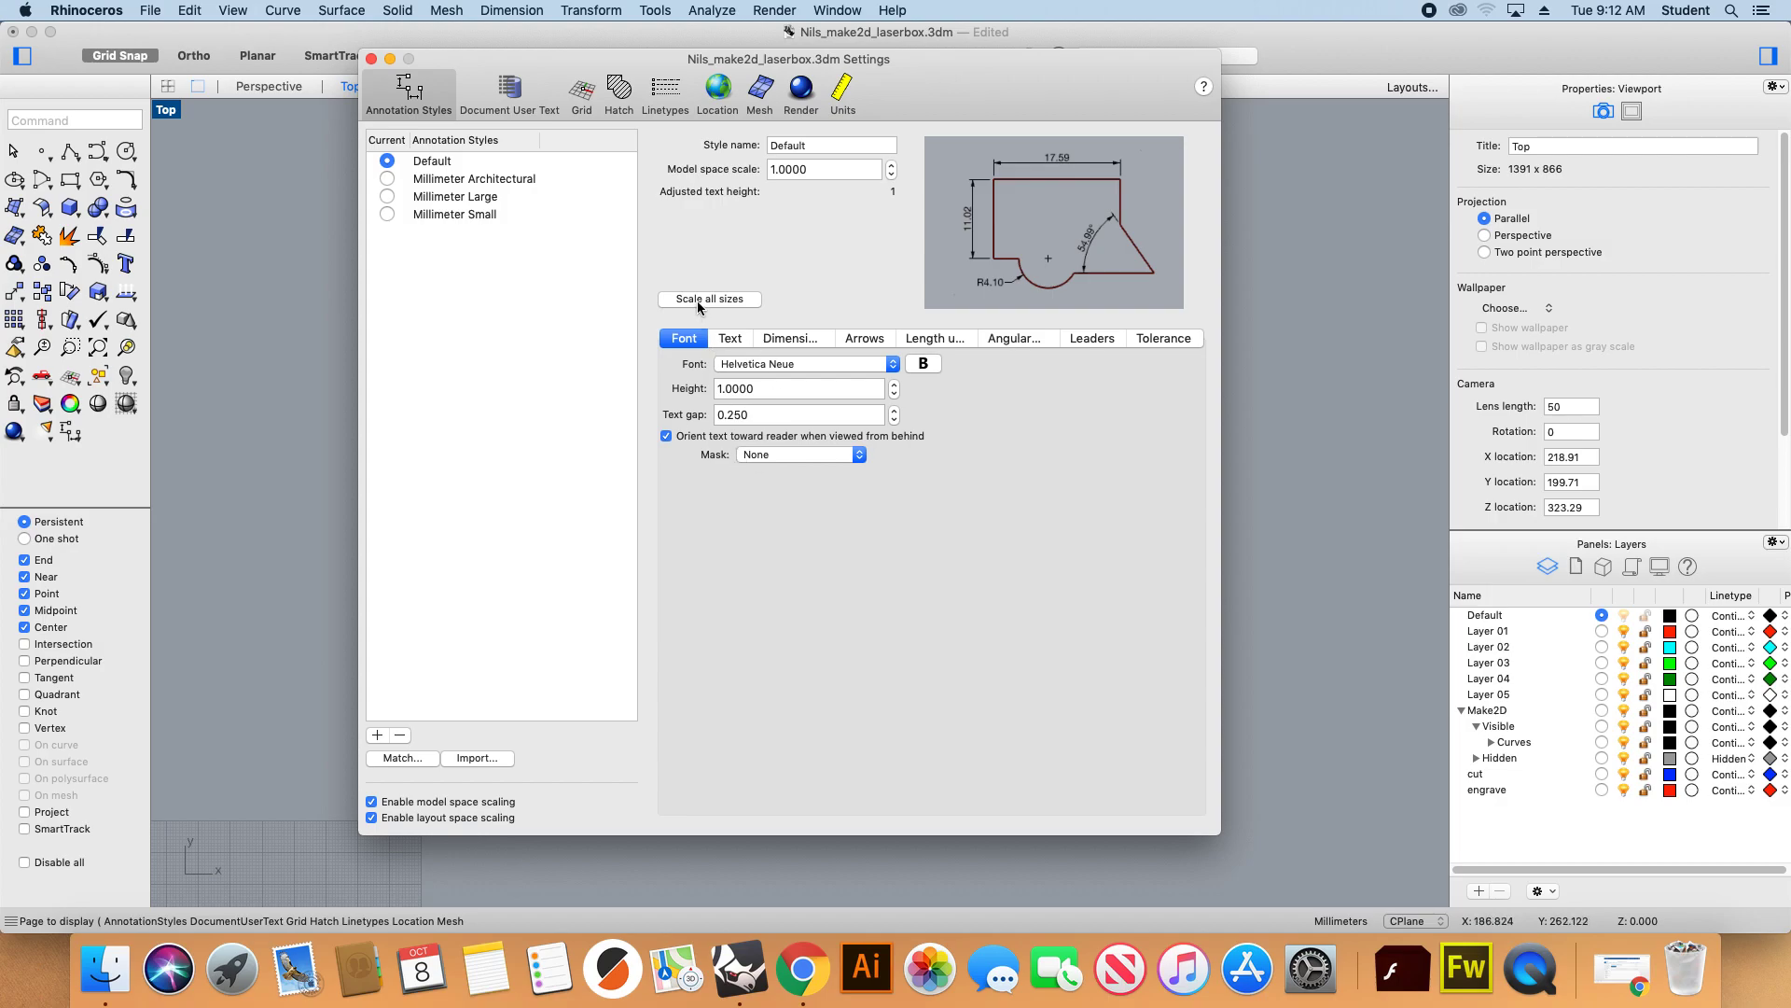
click(770, 169)
drag(895, 66, 1235, 97)
text(2)
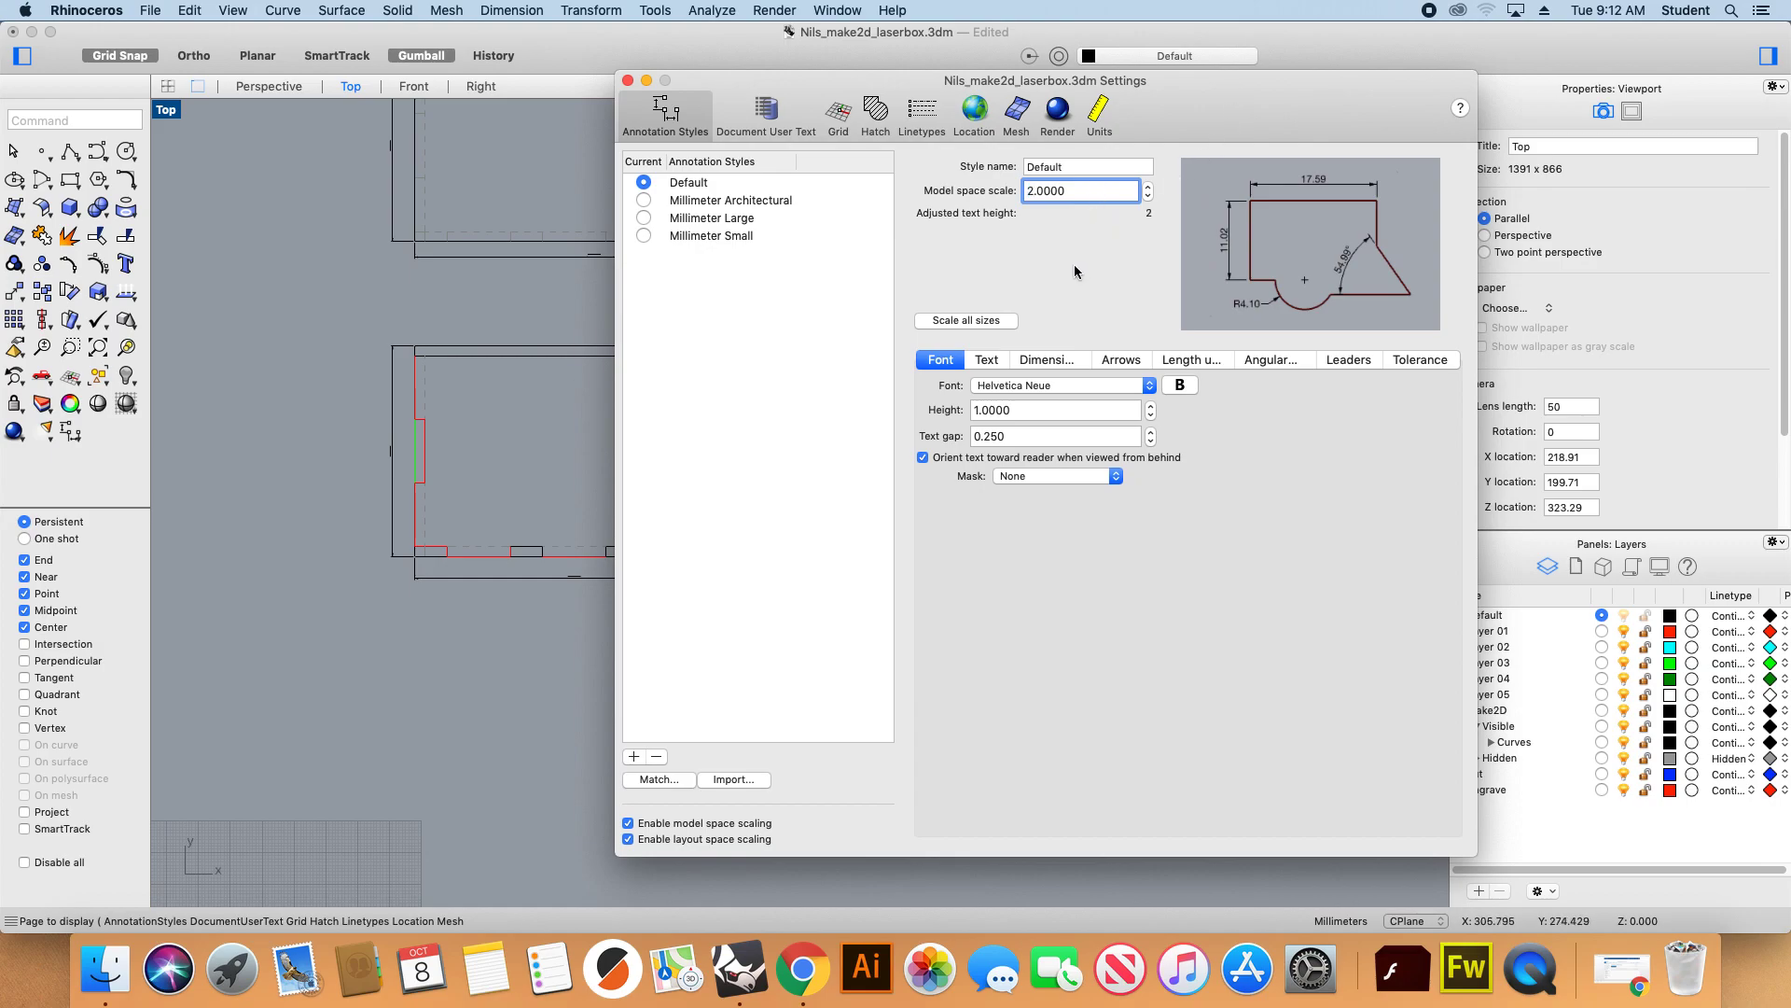
Raise the Default annotation style's model space scale to 2.7 and set its text height to 2.
click(1070, 168)
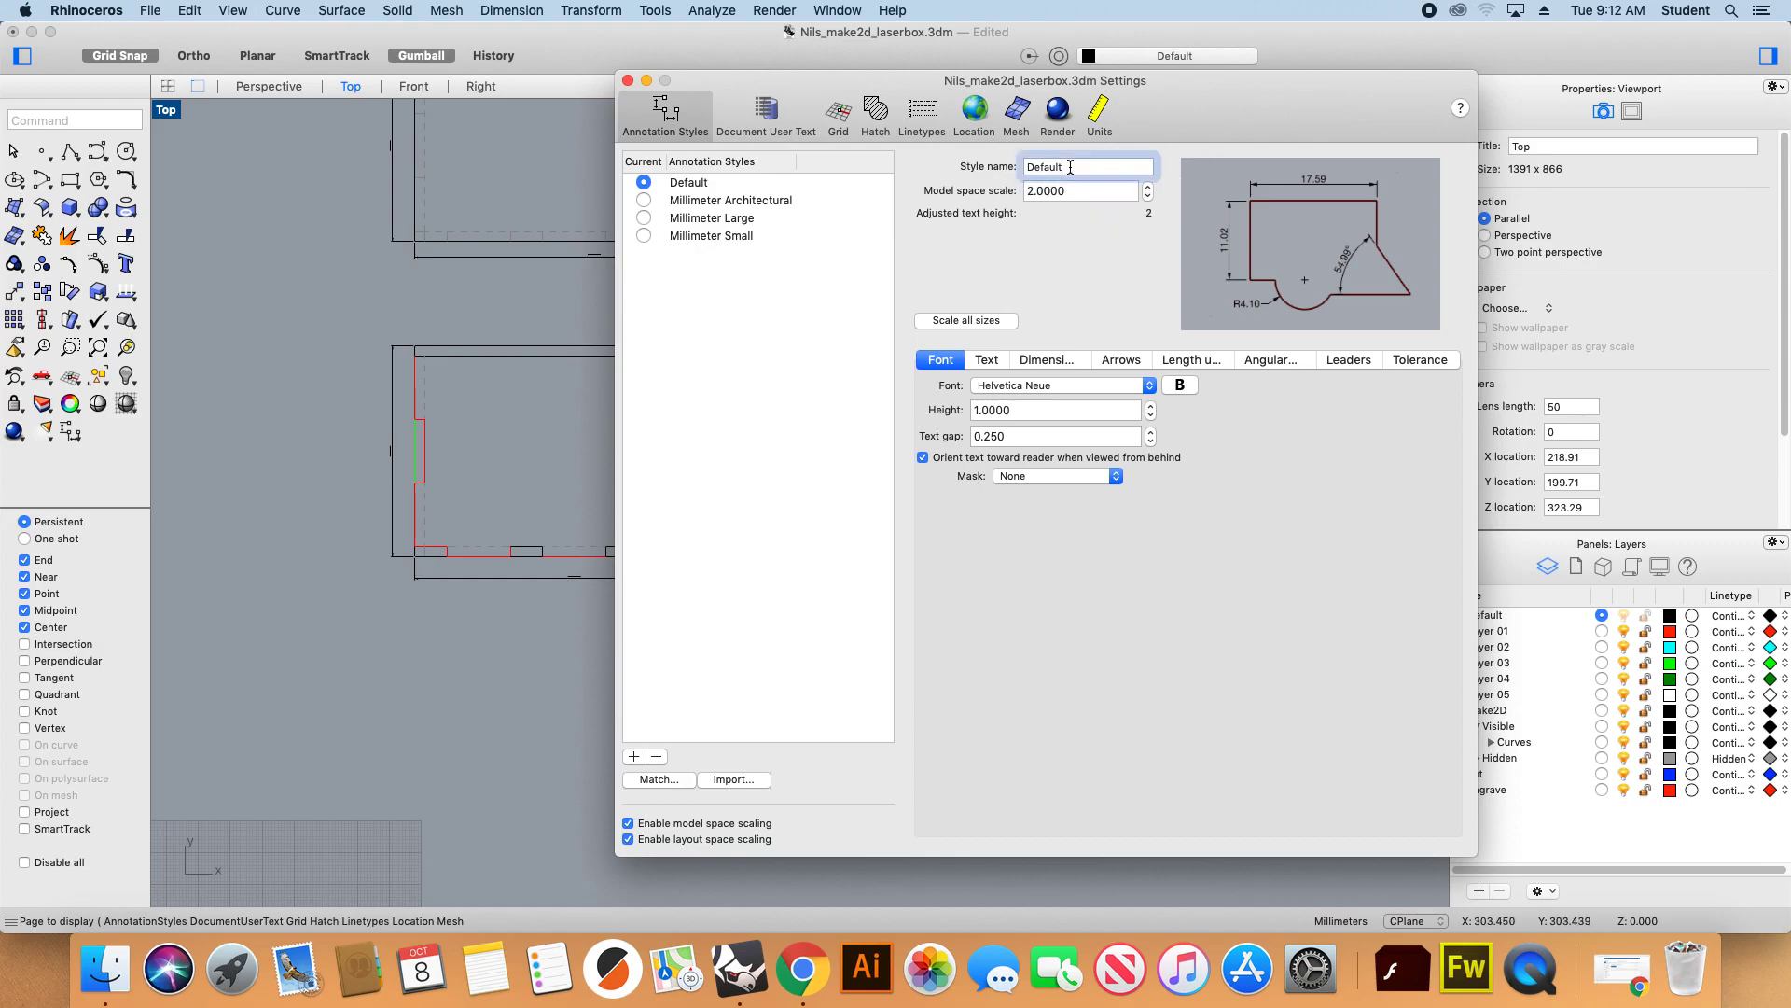
click(1147, 186)
click(1147, 186)
click(1146, 186)
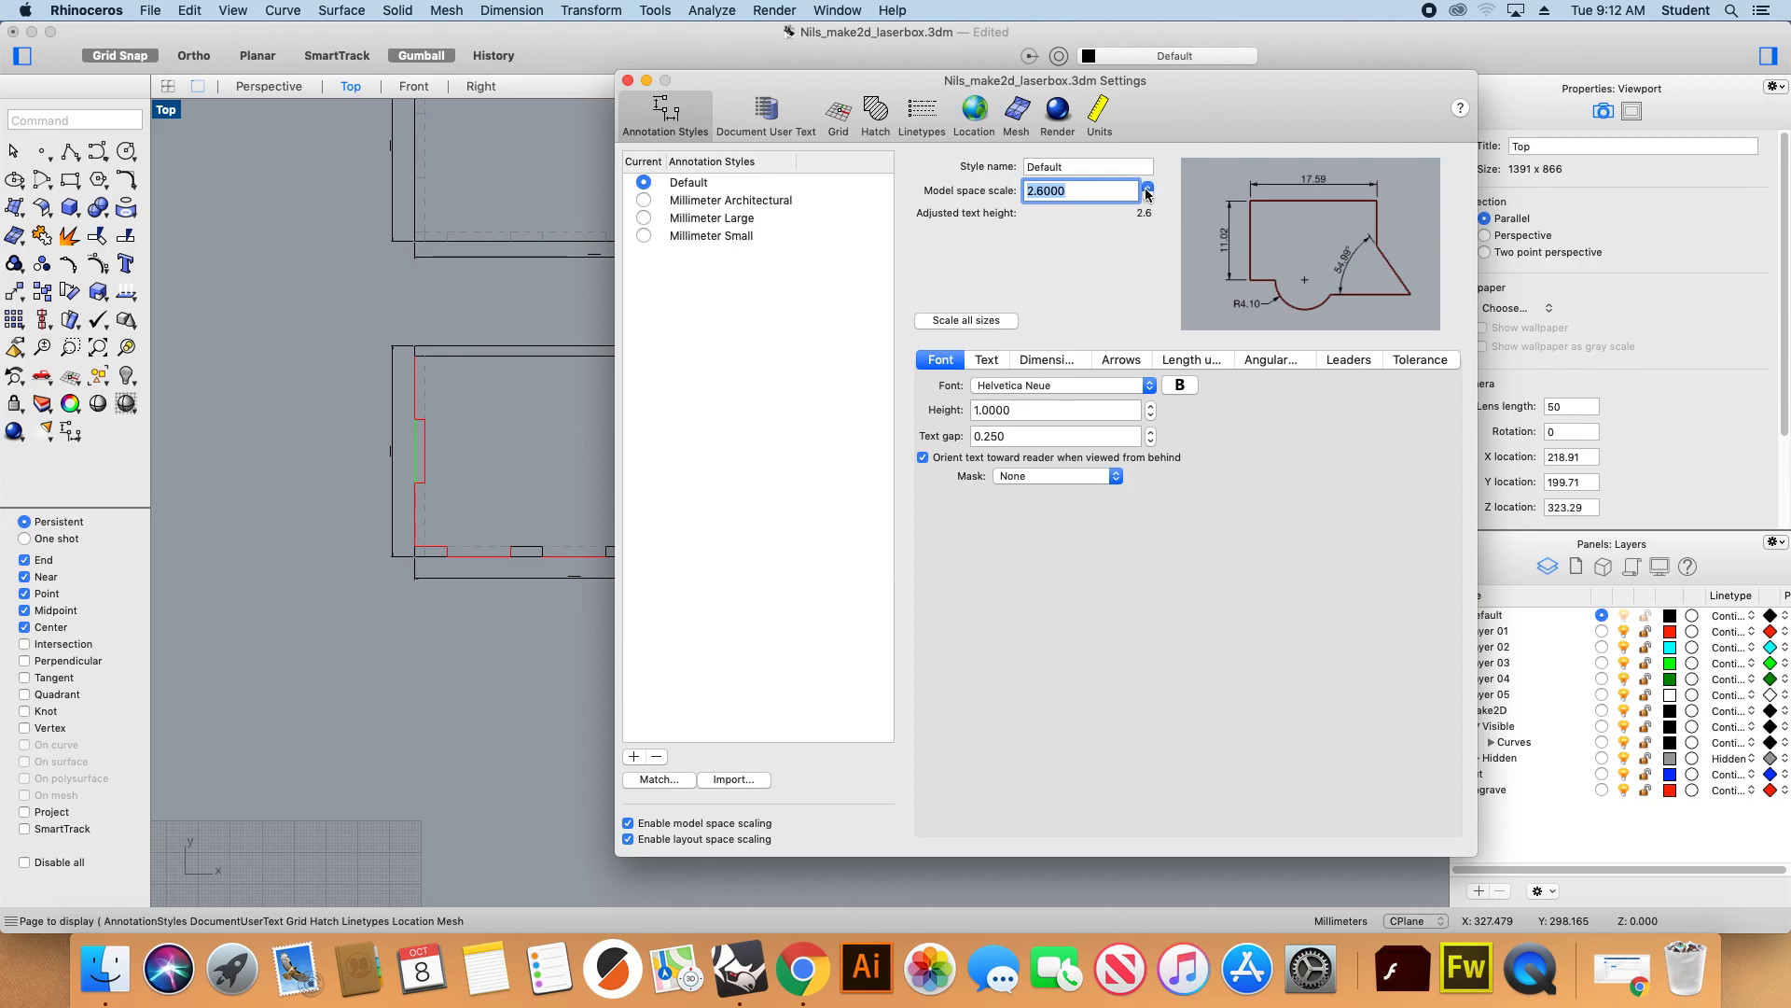
click(1147, 189)
drag(980, 412, 973, 415)
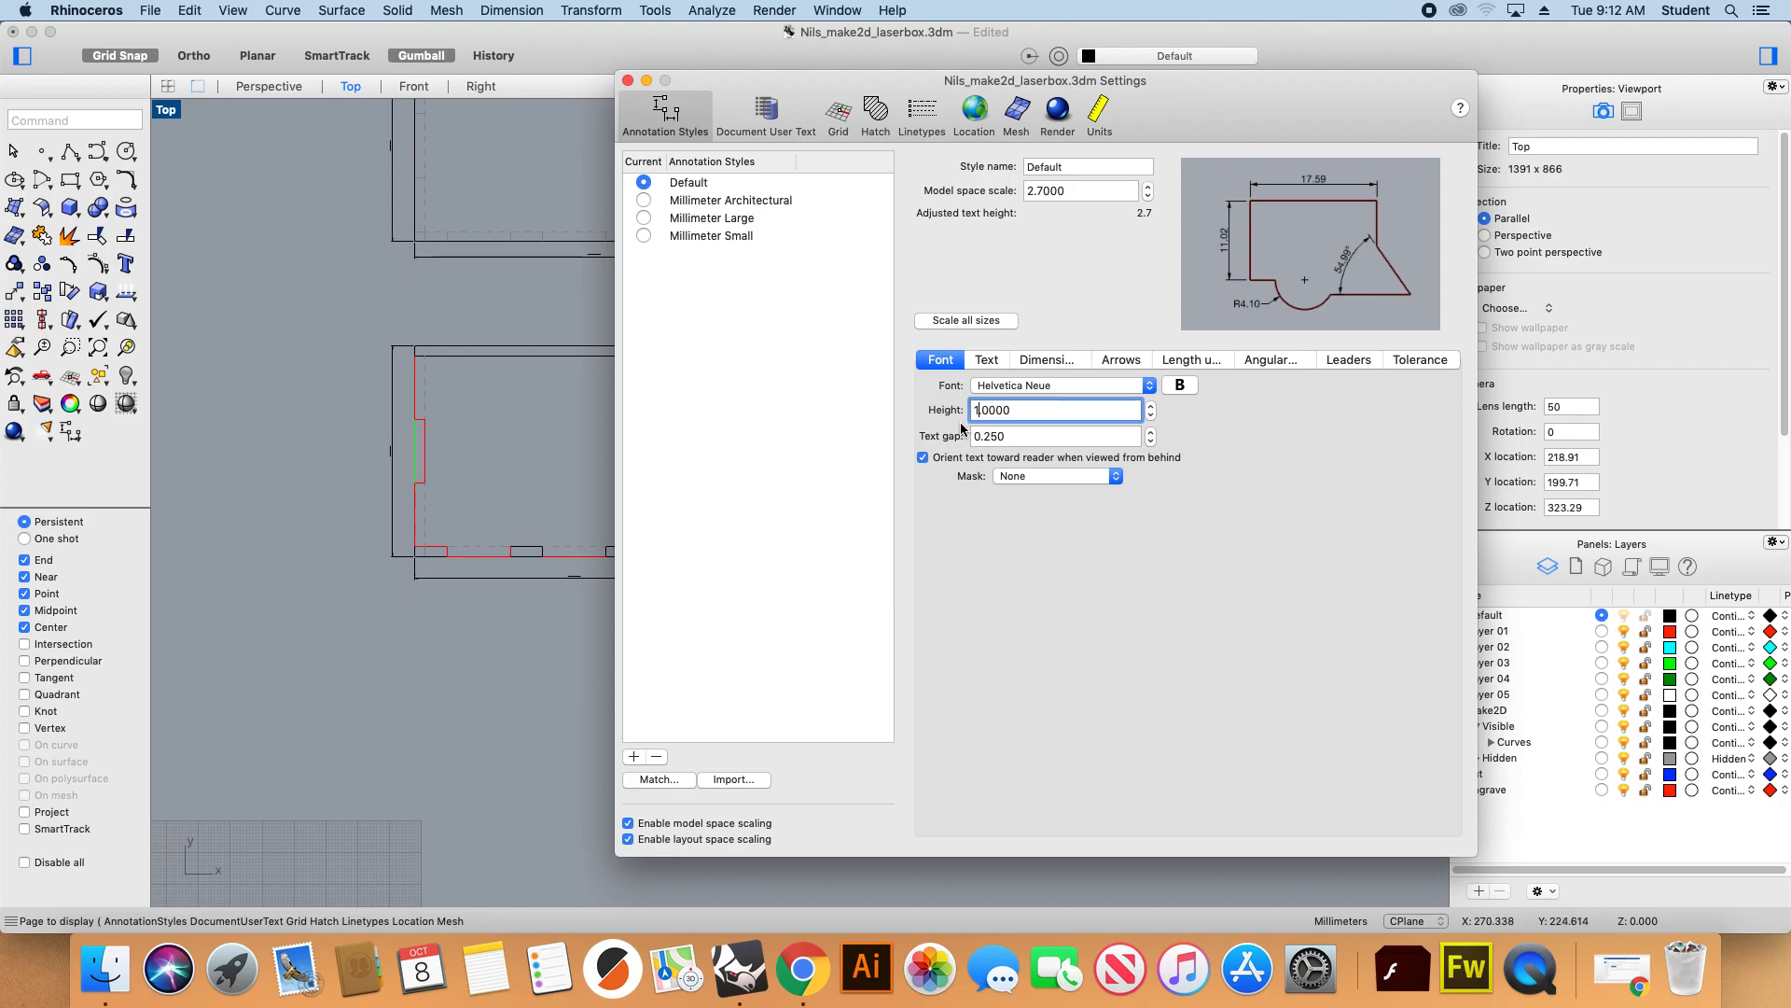
text(2)
Review the Millimeter Architectural, Millimeter Large and Millimeter Small annotation styles, and close the document settings.
click(737, 200)
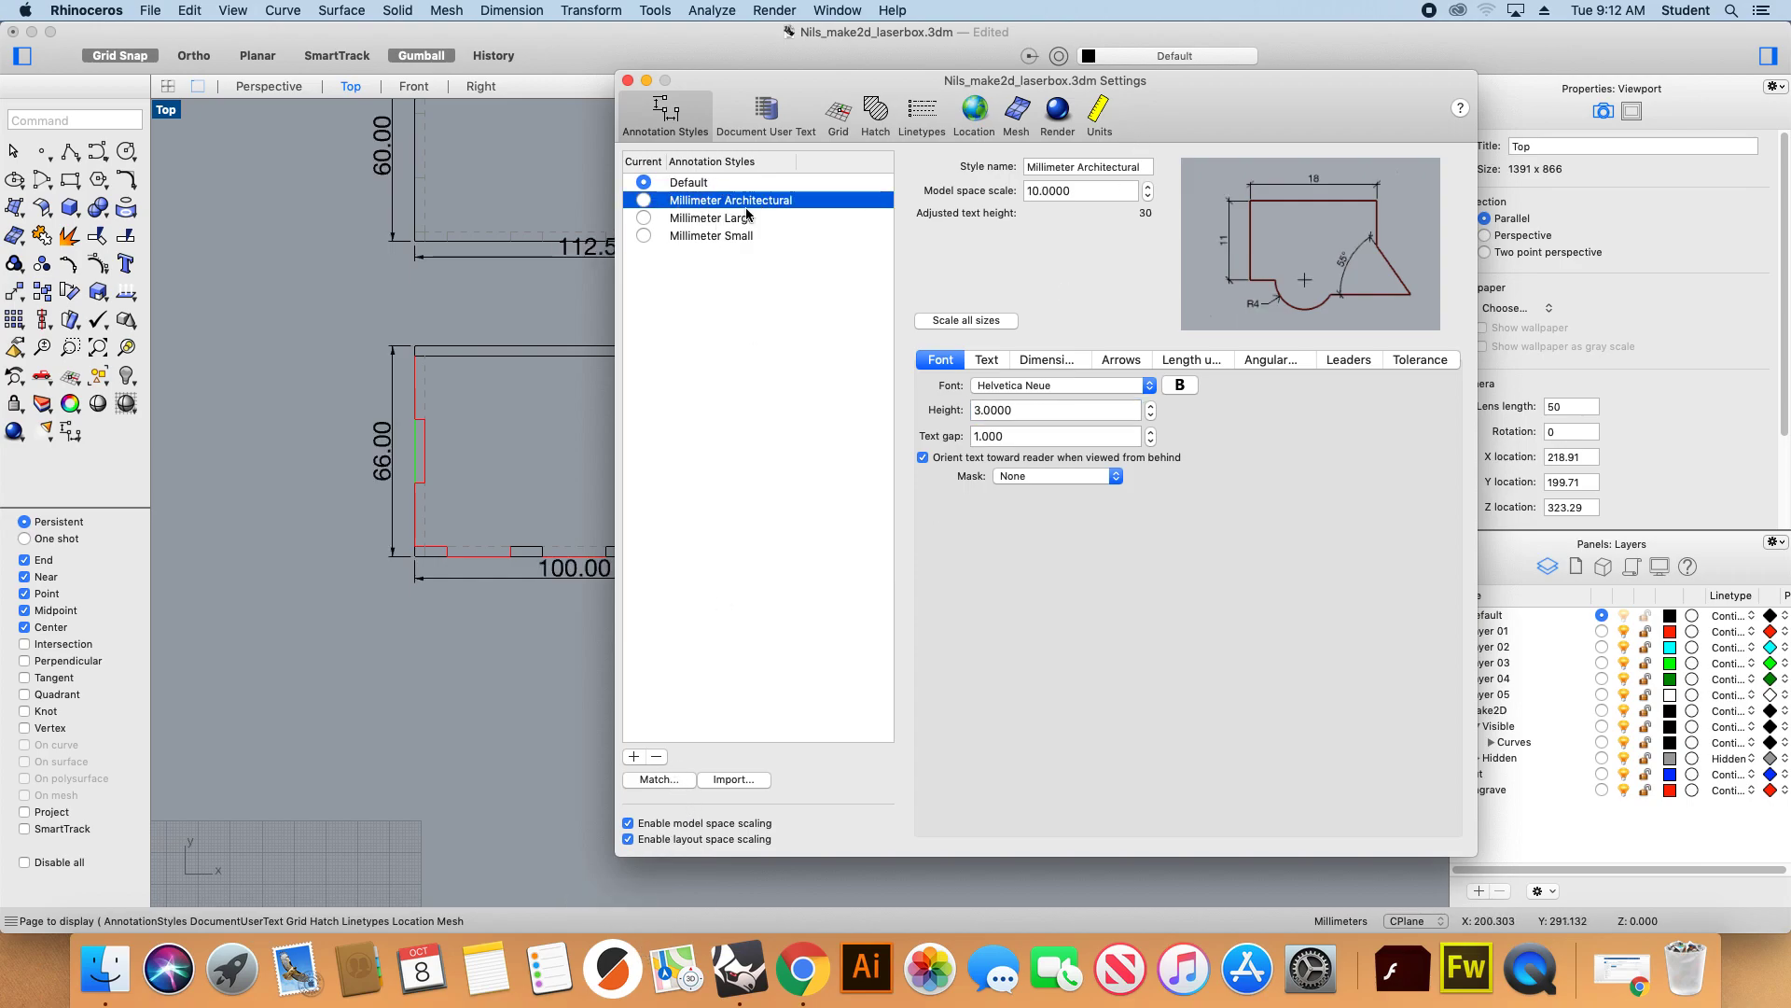
click(712, 219)
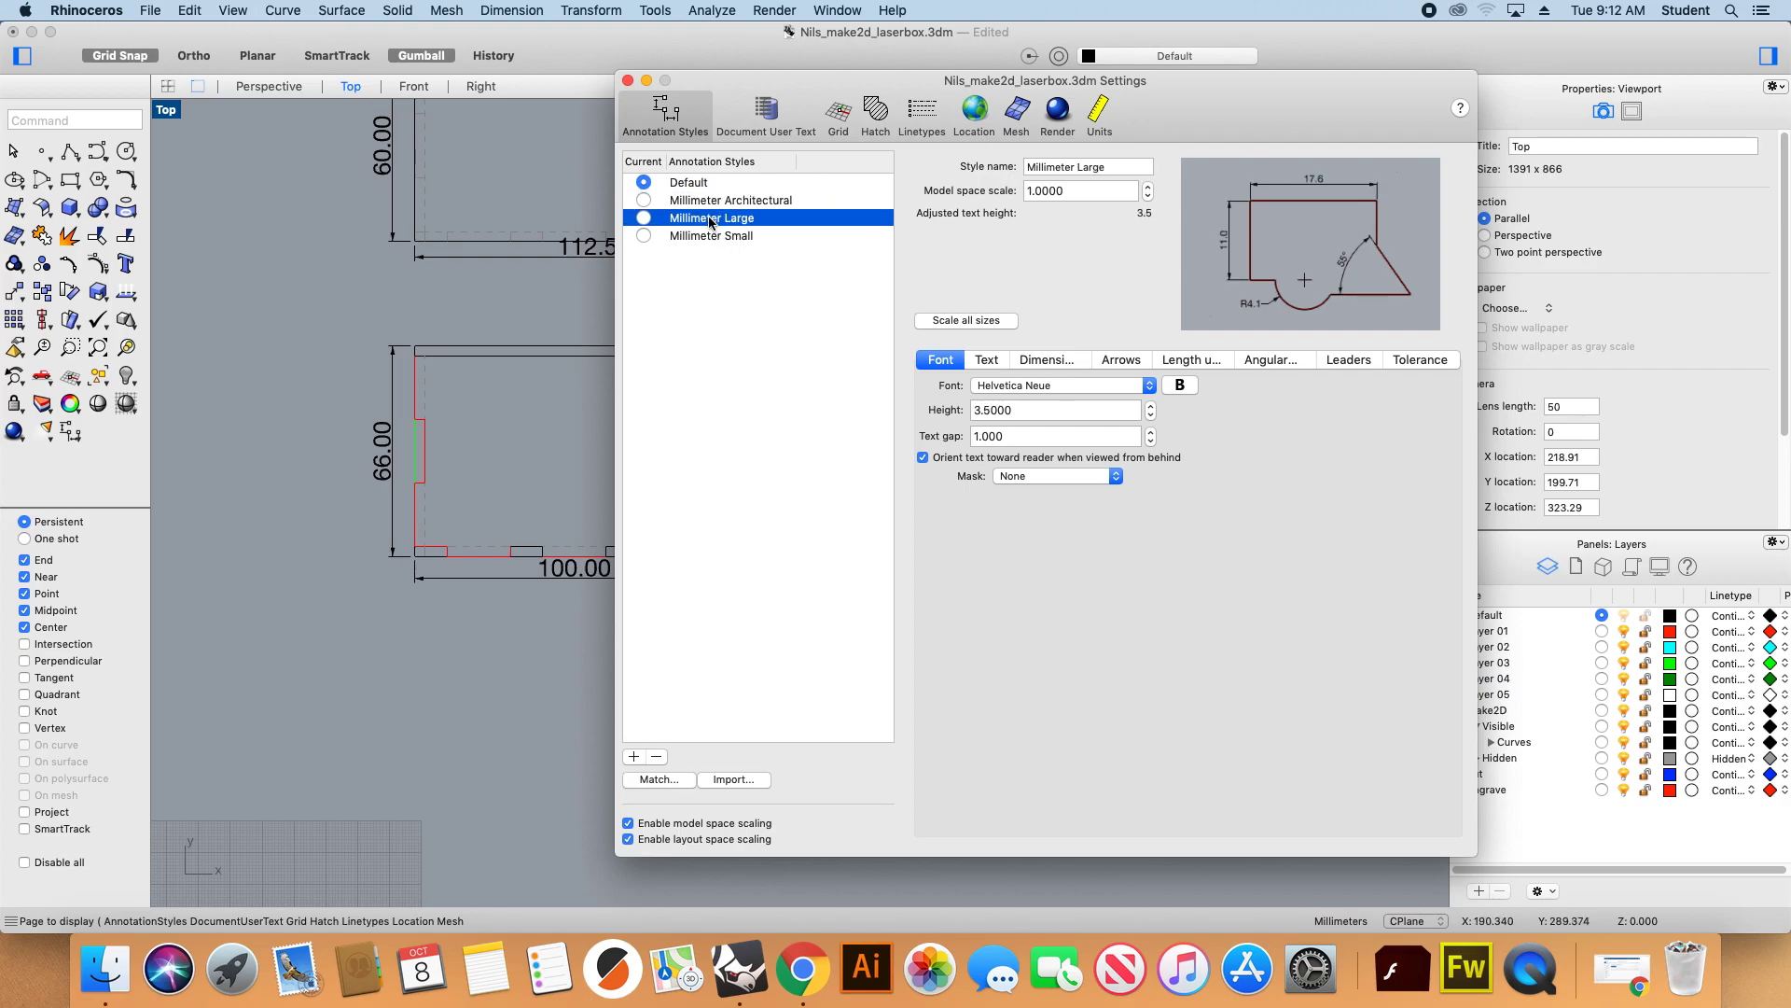
click(706, 236)
click(643, 202)
click(680, 203)
click(696, 221)
click(625, 80)
Move the 112.50 dimension further below the plan view, accepting the history break.
scroll(605, 386, down, 4)
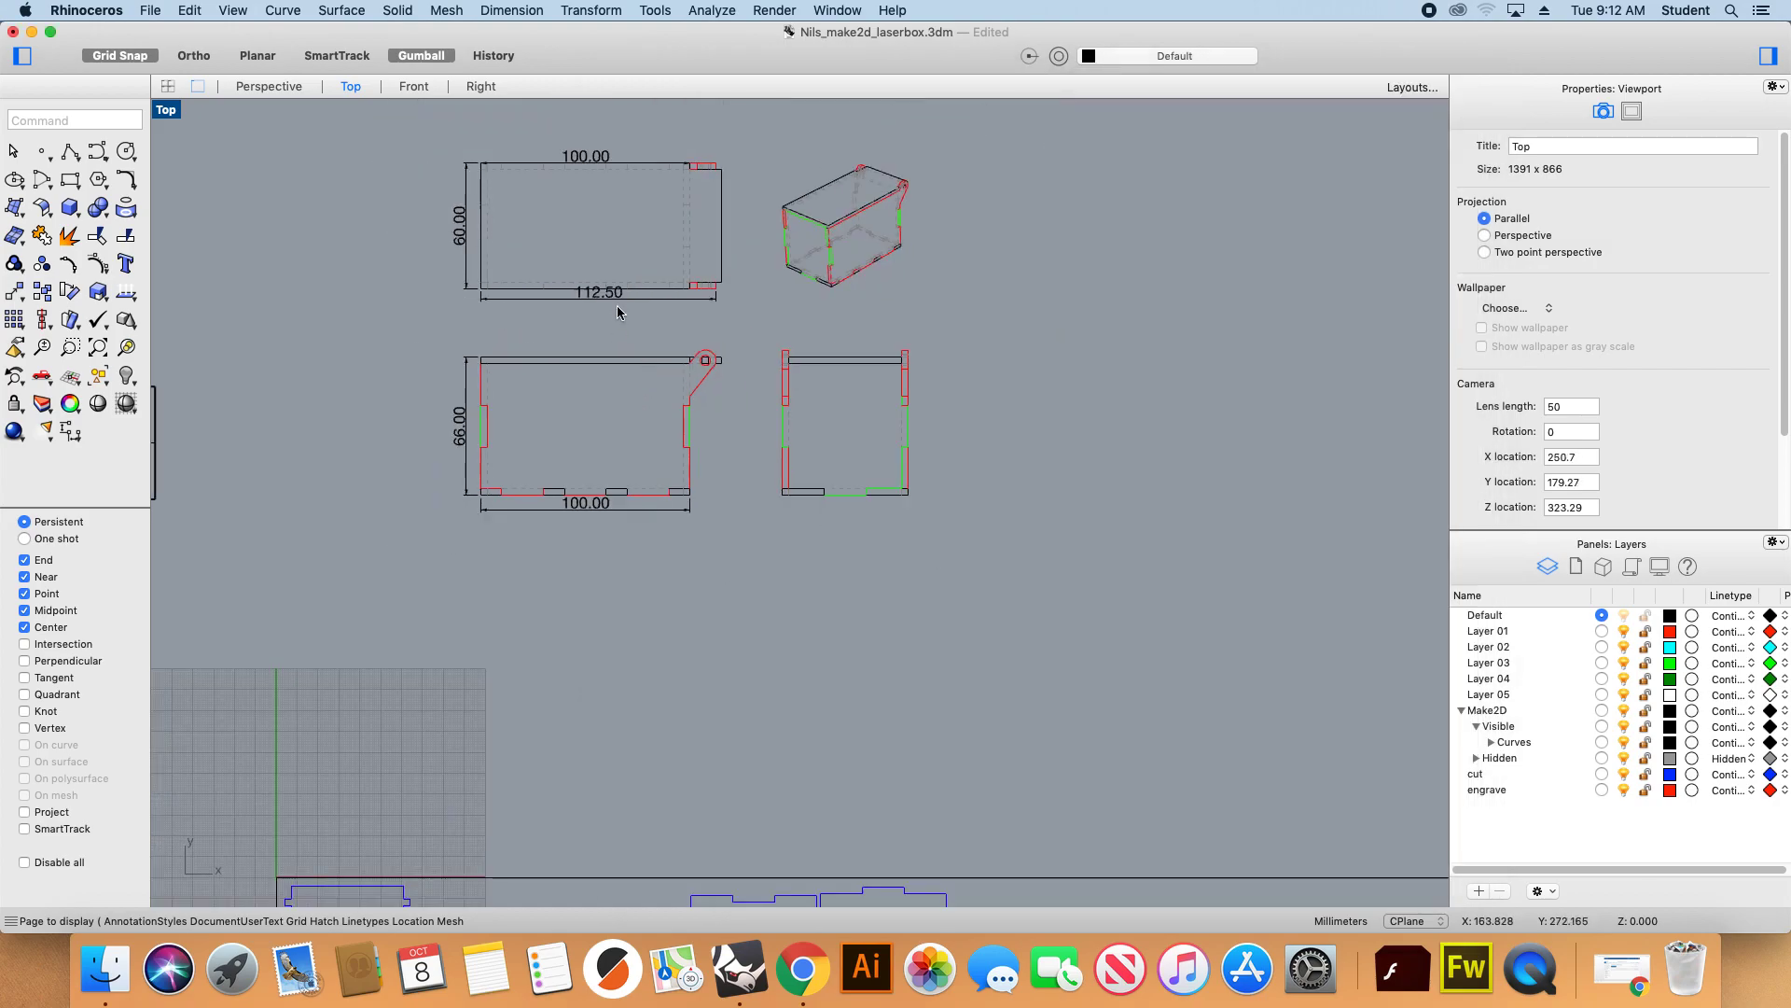
scroll(599, 298, up, 4)
click(592, 300)
drag(597, 237, 599, 266)
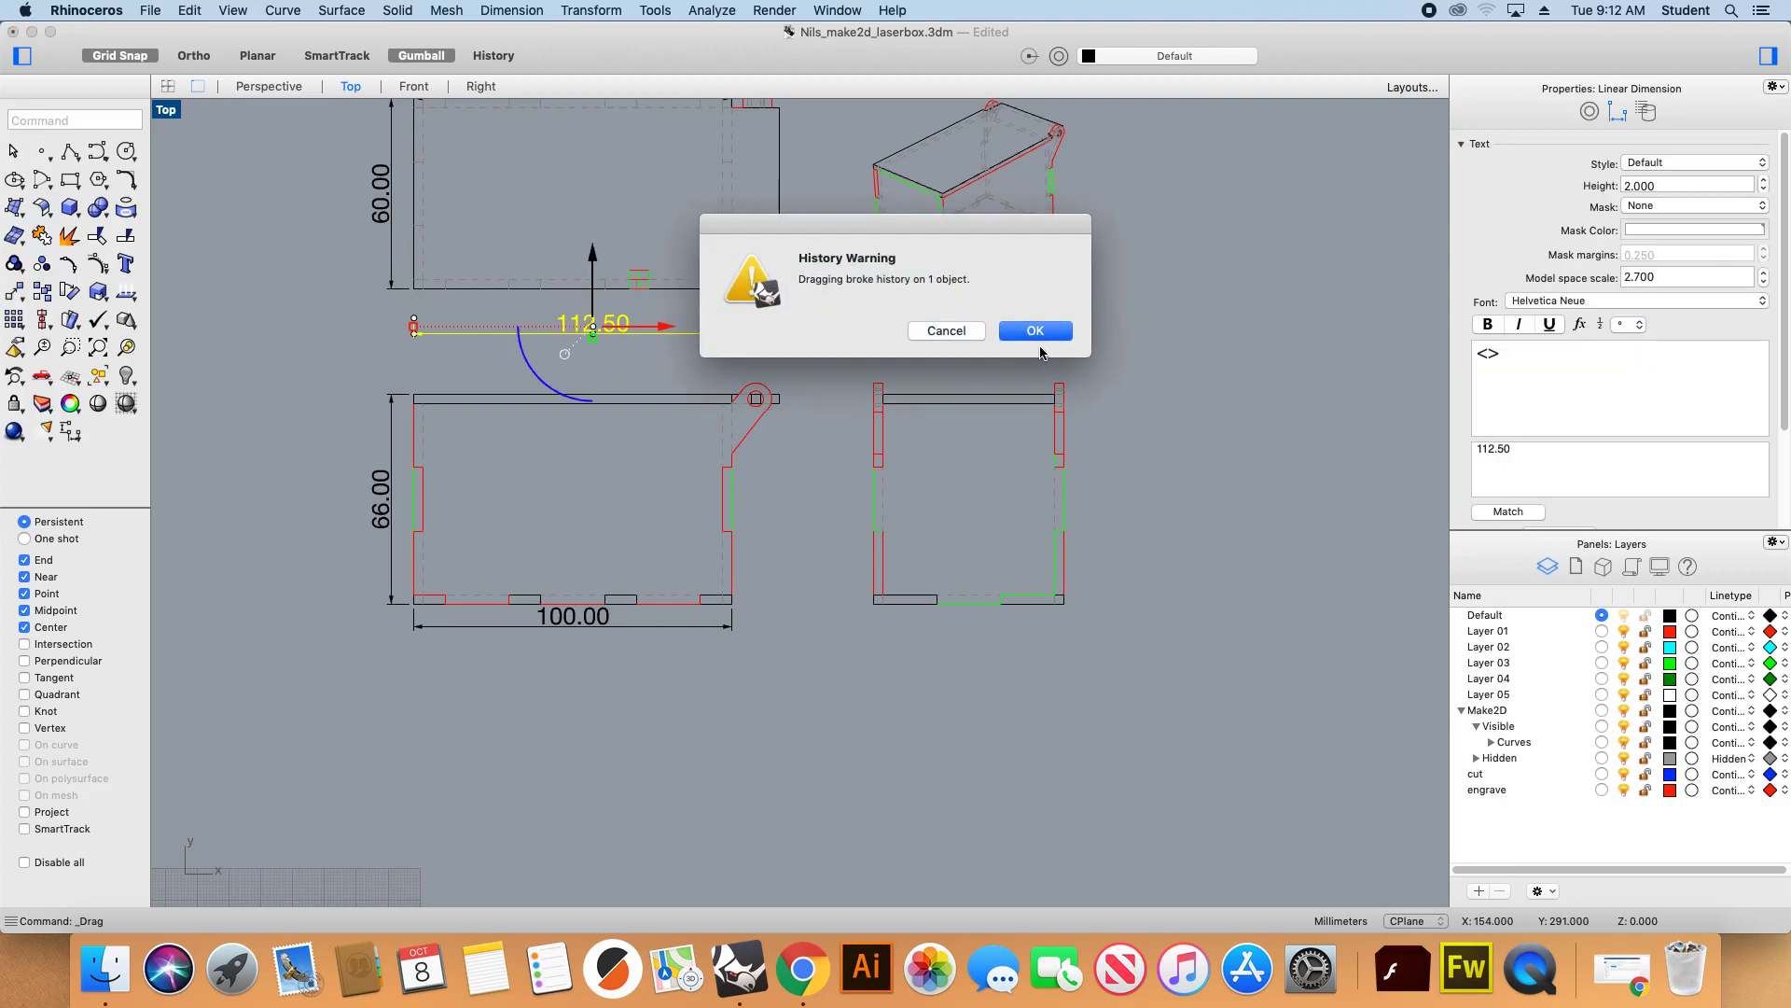
click(1036, 331)
click(699, 361)
Delete the plan view's 112.50 and 60.00 dimensions and the front elevation's 66.00 and 100.00 dimensions.
click(578, 325)
key(Delete)
click(394, 505)
key(Delete)
click(550, 619)
key(Delete)
click(378, 204)
key(Delete)
scroll(332, 336, down, 4)
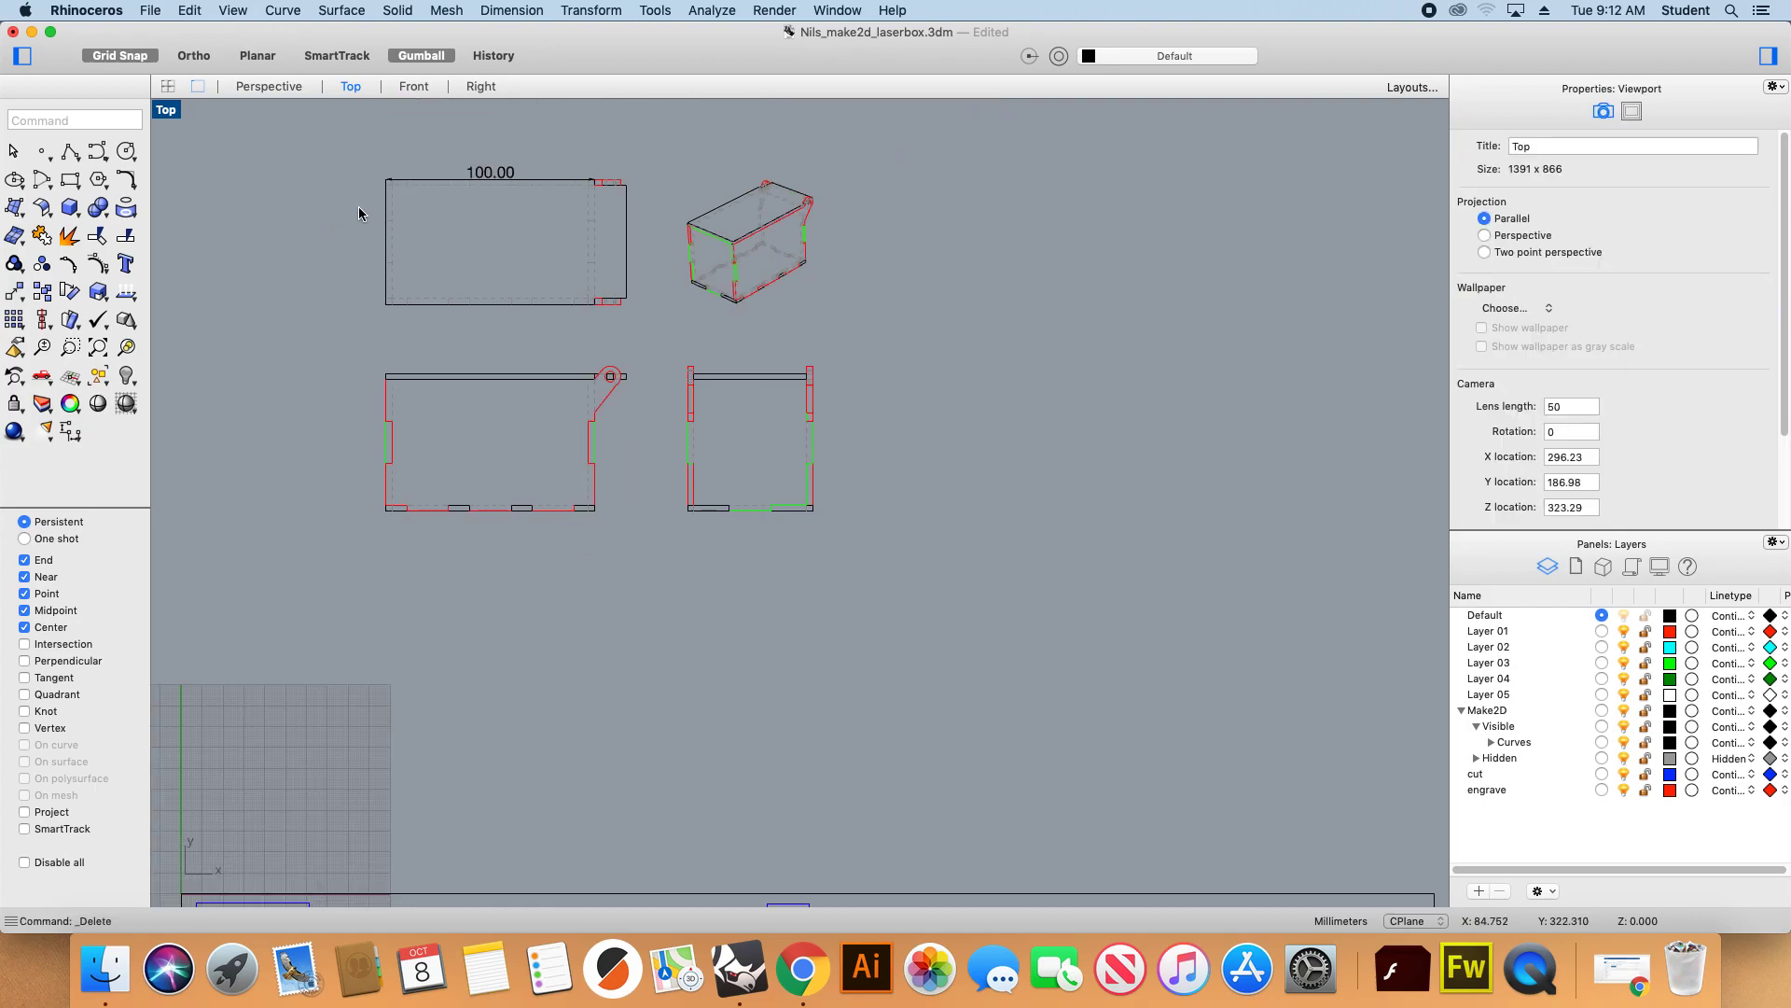
Try to add a vertical linear dimension along the plan view's left edge, and undo it.
click(544, 10)
click(542, 32)
scroll(391, 157, up, 6)
click(380, 199)
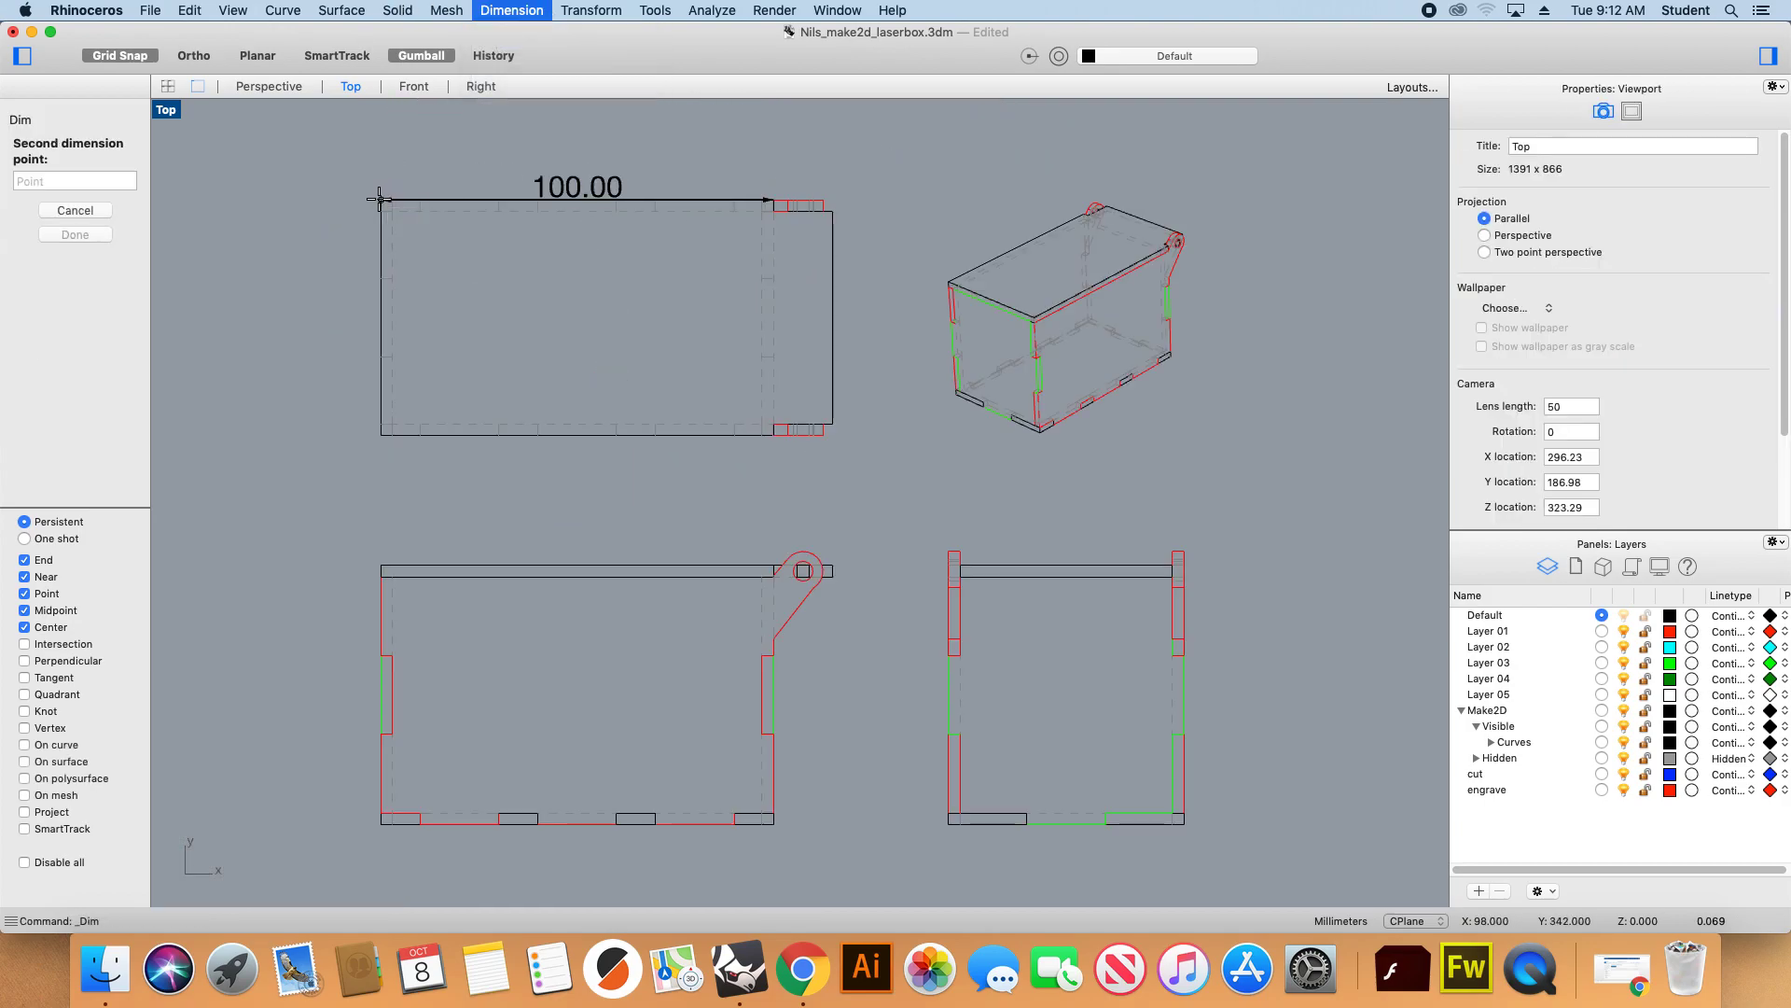
click(381, 434)
click(328, 436)
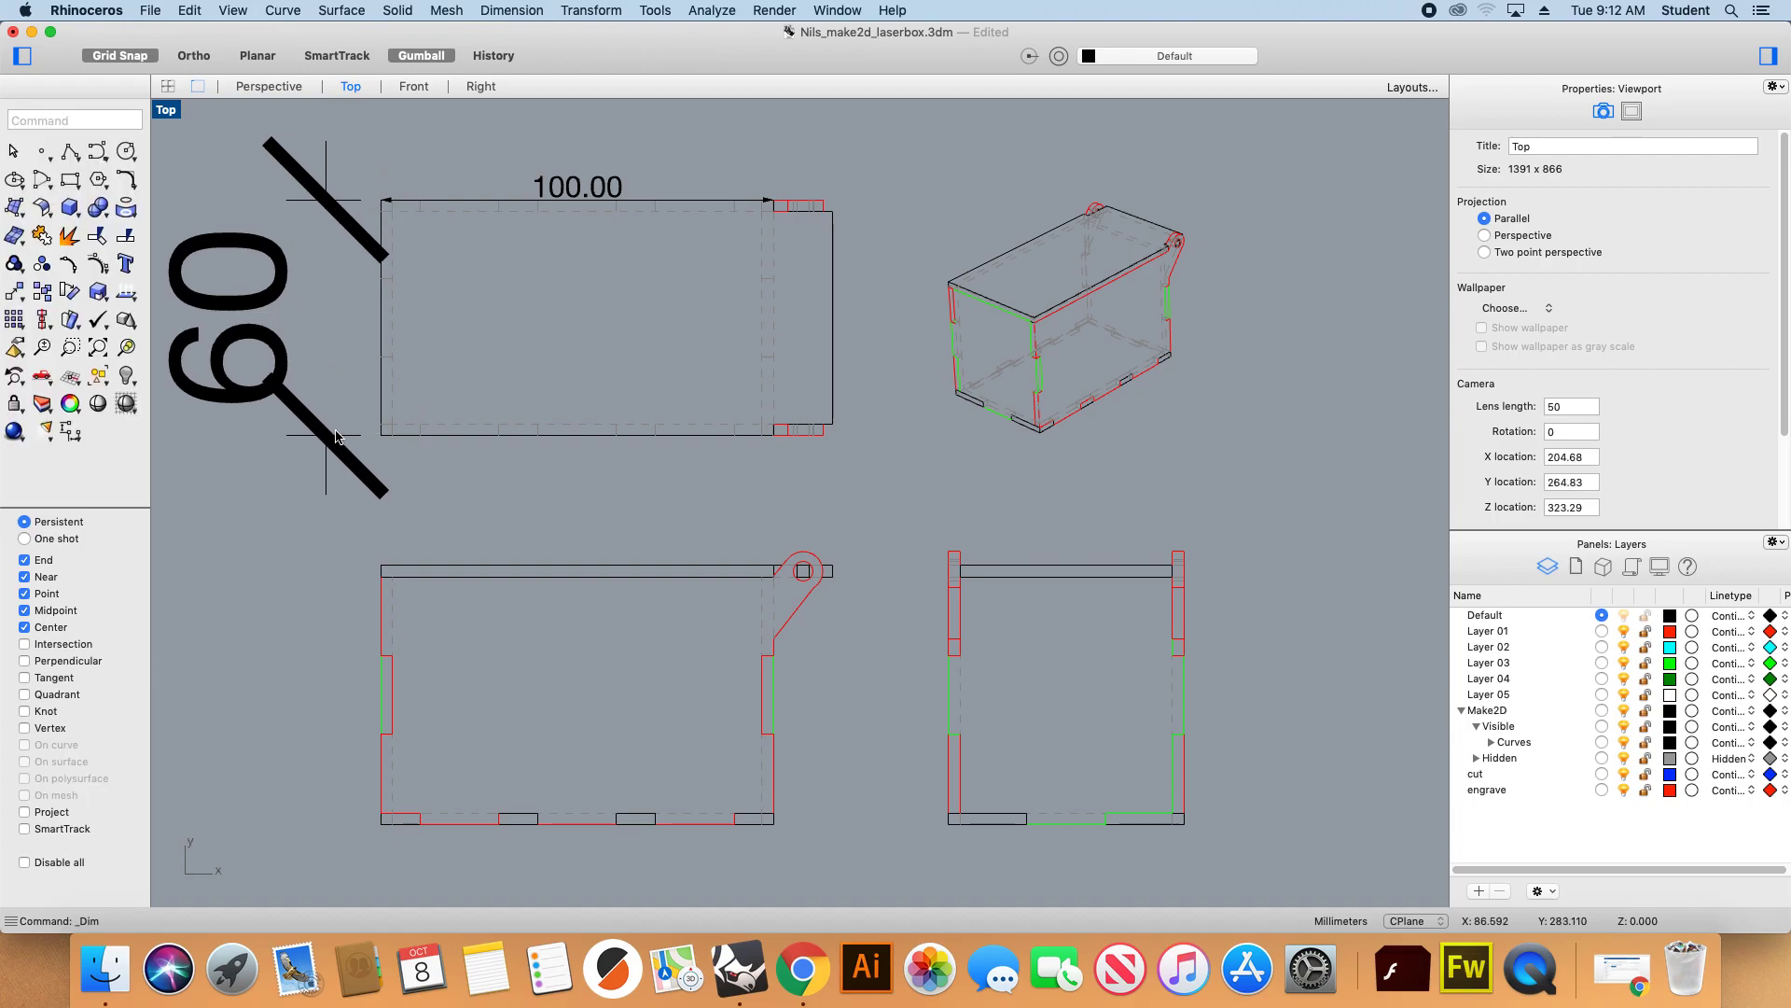
key(super+z)
Open the annotation style settings and set the Default style's text height to 1.
click(592, 10)
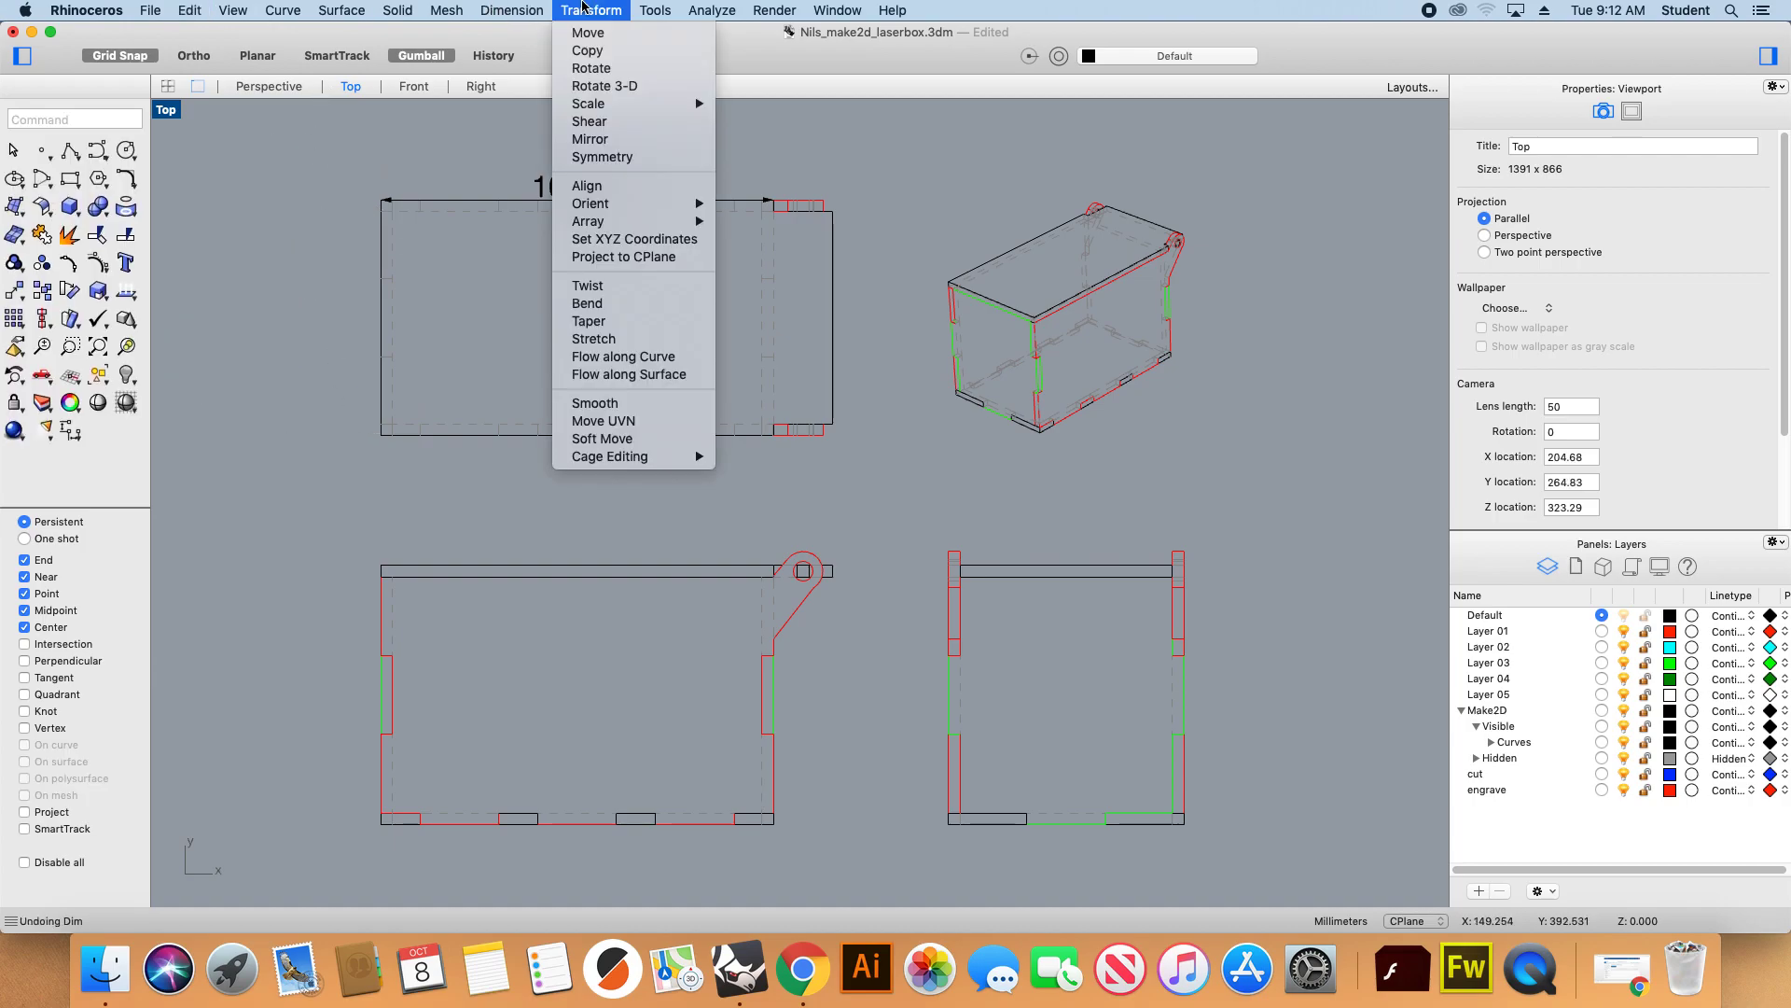
mouse_move(511, 10)
click(549, 390)
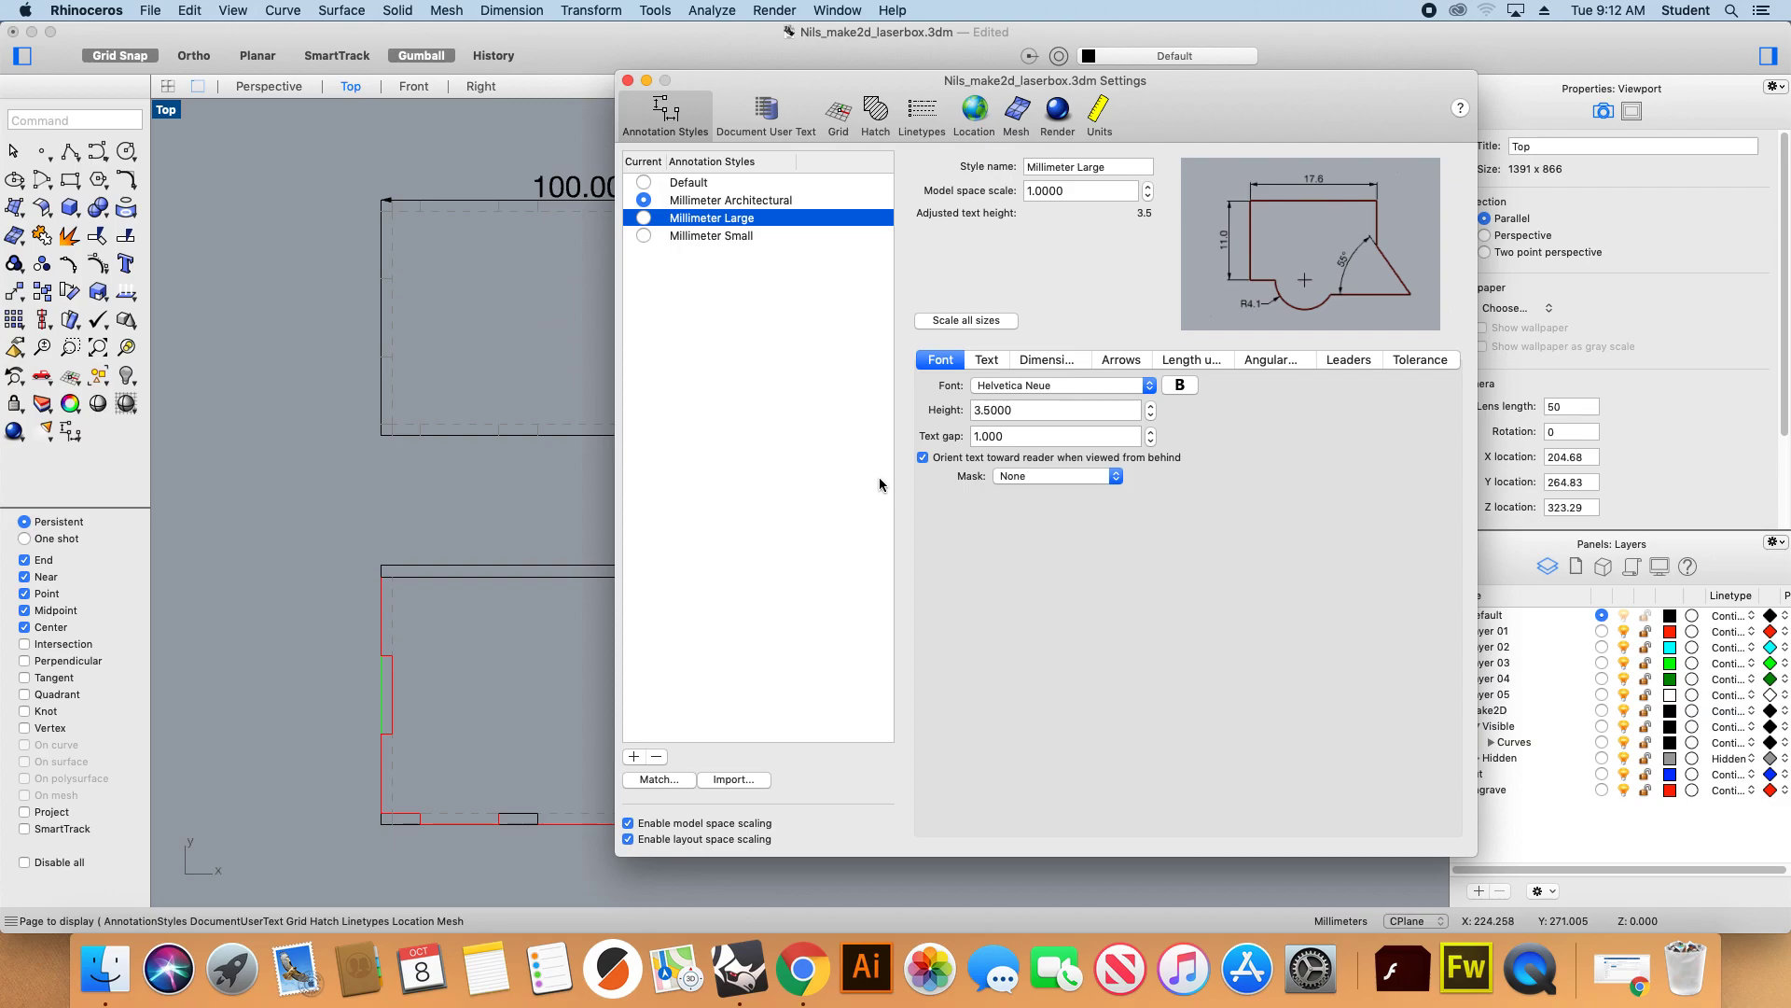
click(695, 185)
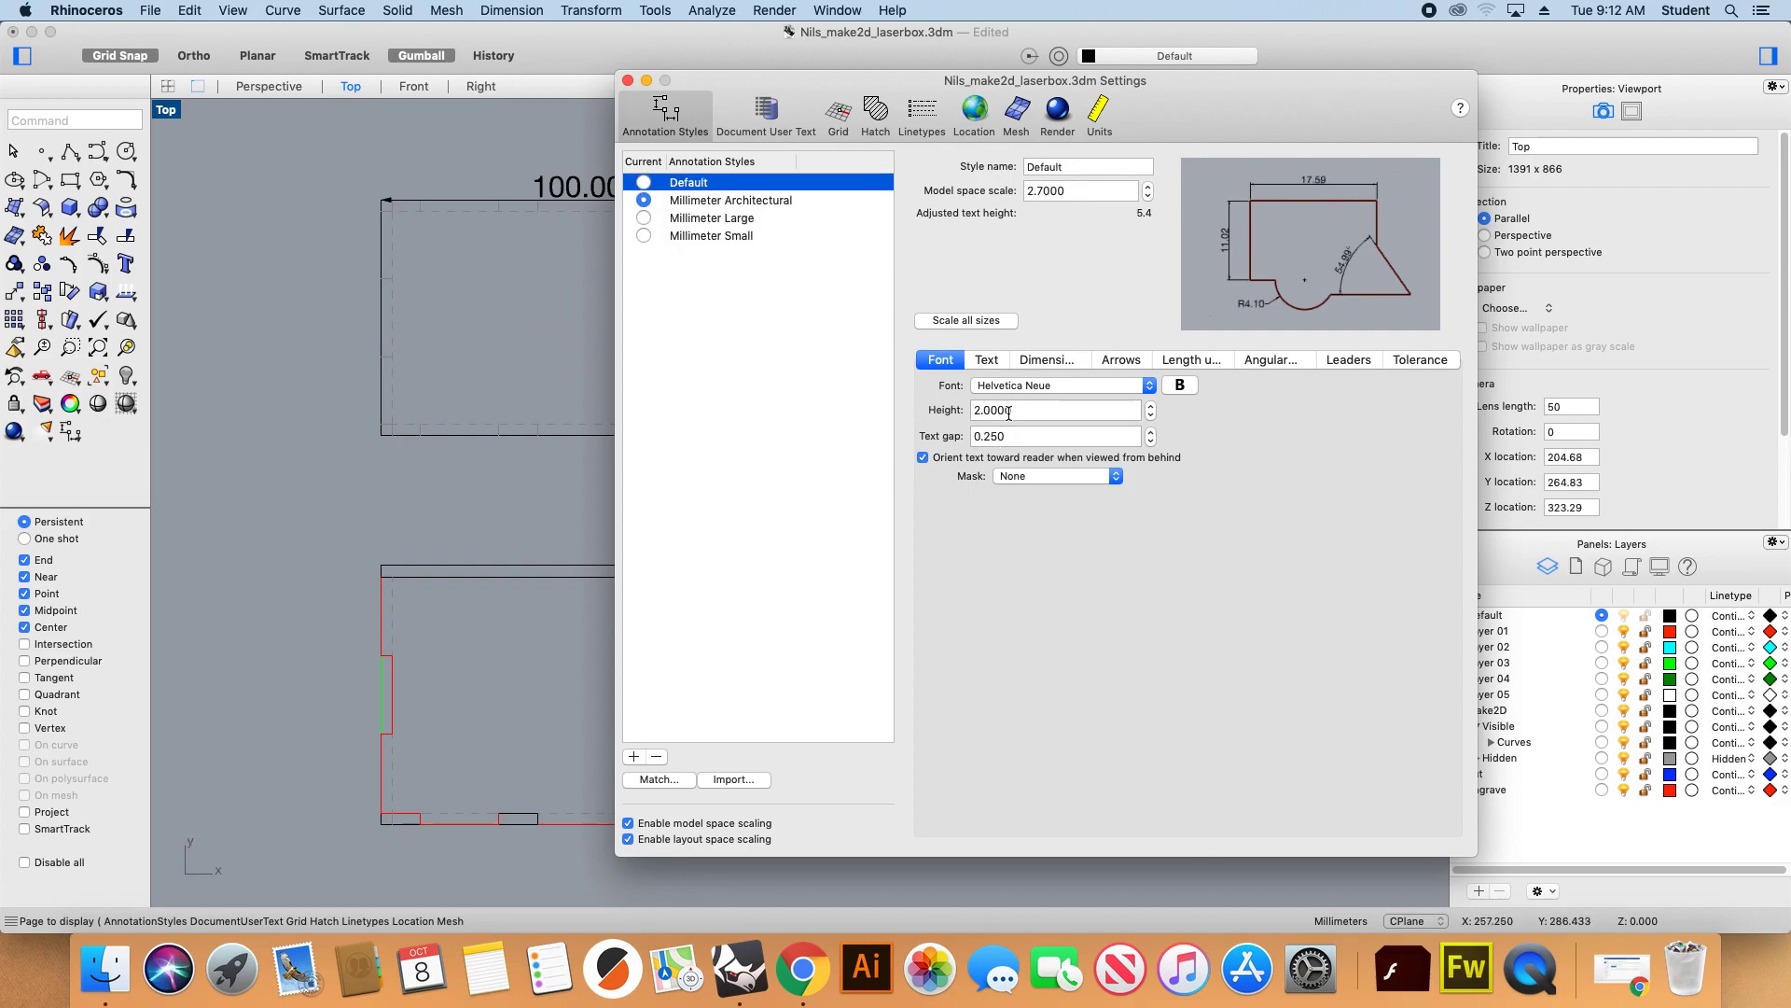
drag(1008, 412, 972, 412)
text(1)
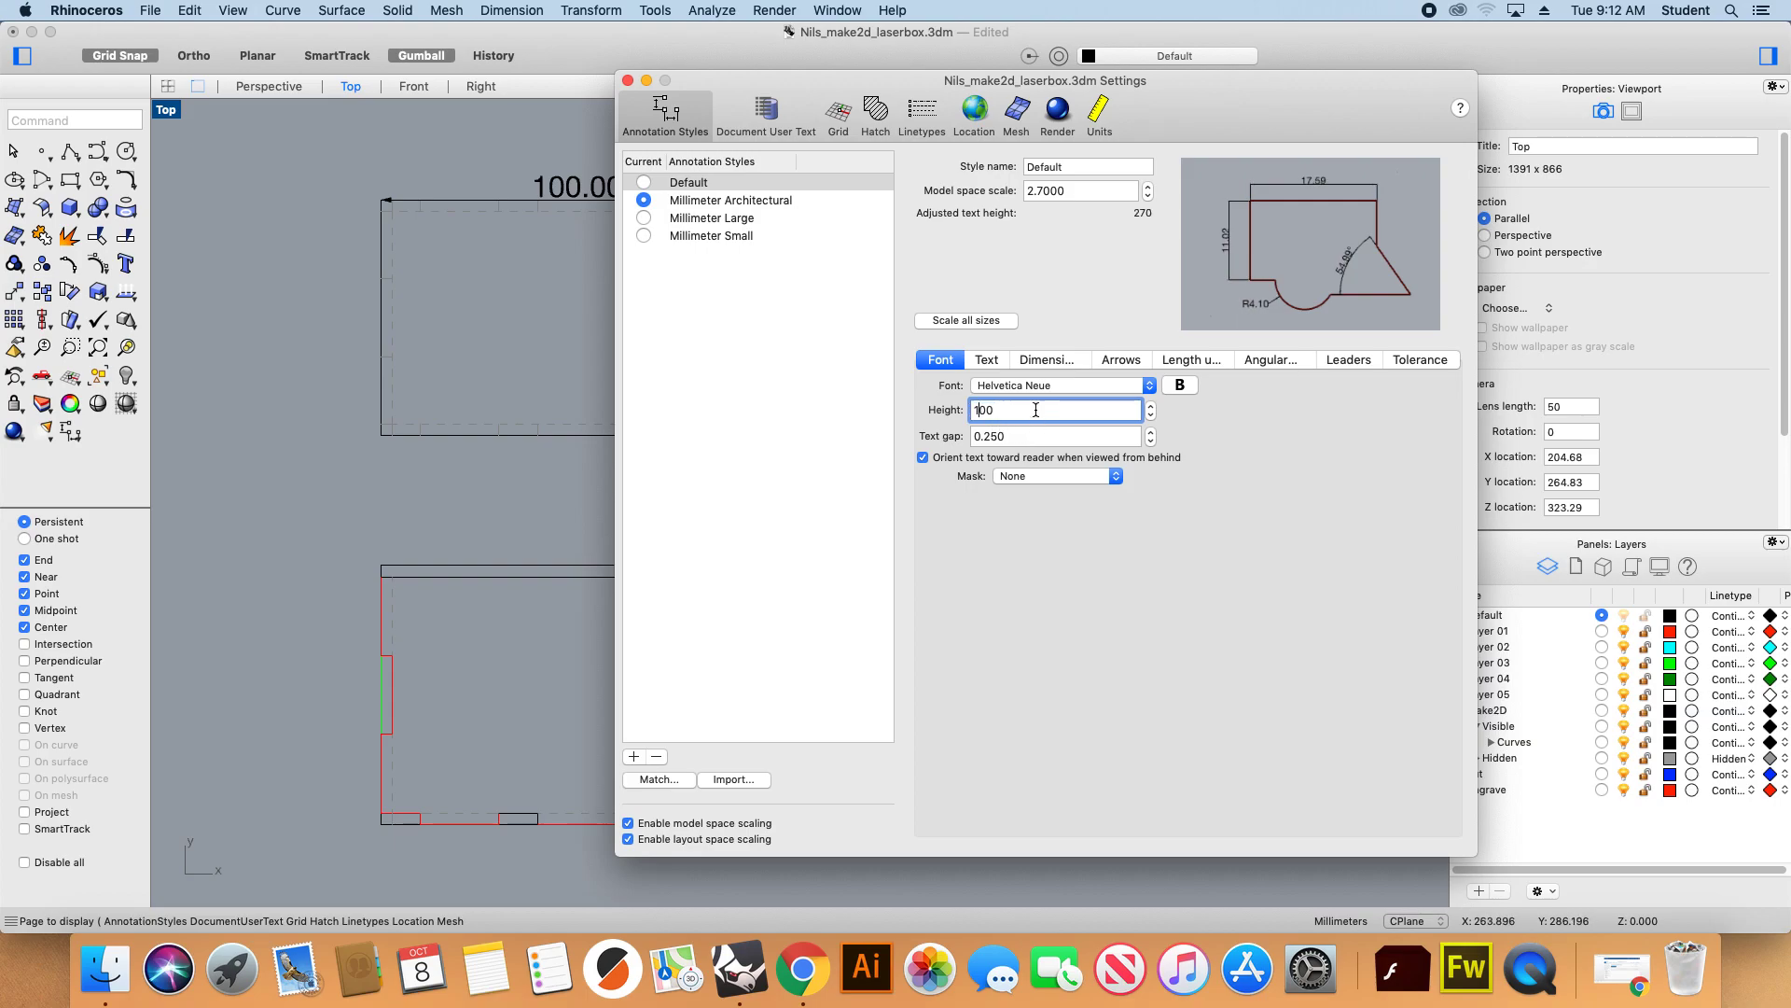
key(BackSpace)
Set the Default style's model space scale to 3000, make Default the current annotation style, and close the settings.
drag(1044, 190, 1020, 191)
text(3)
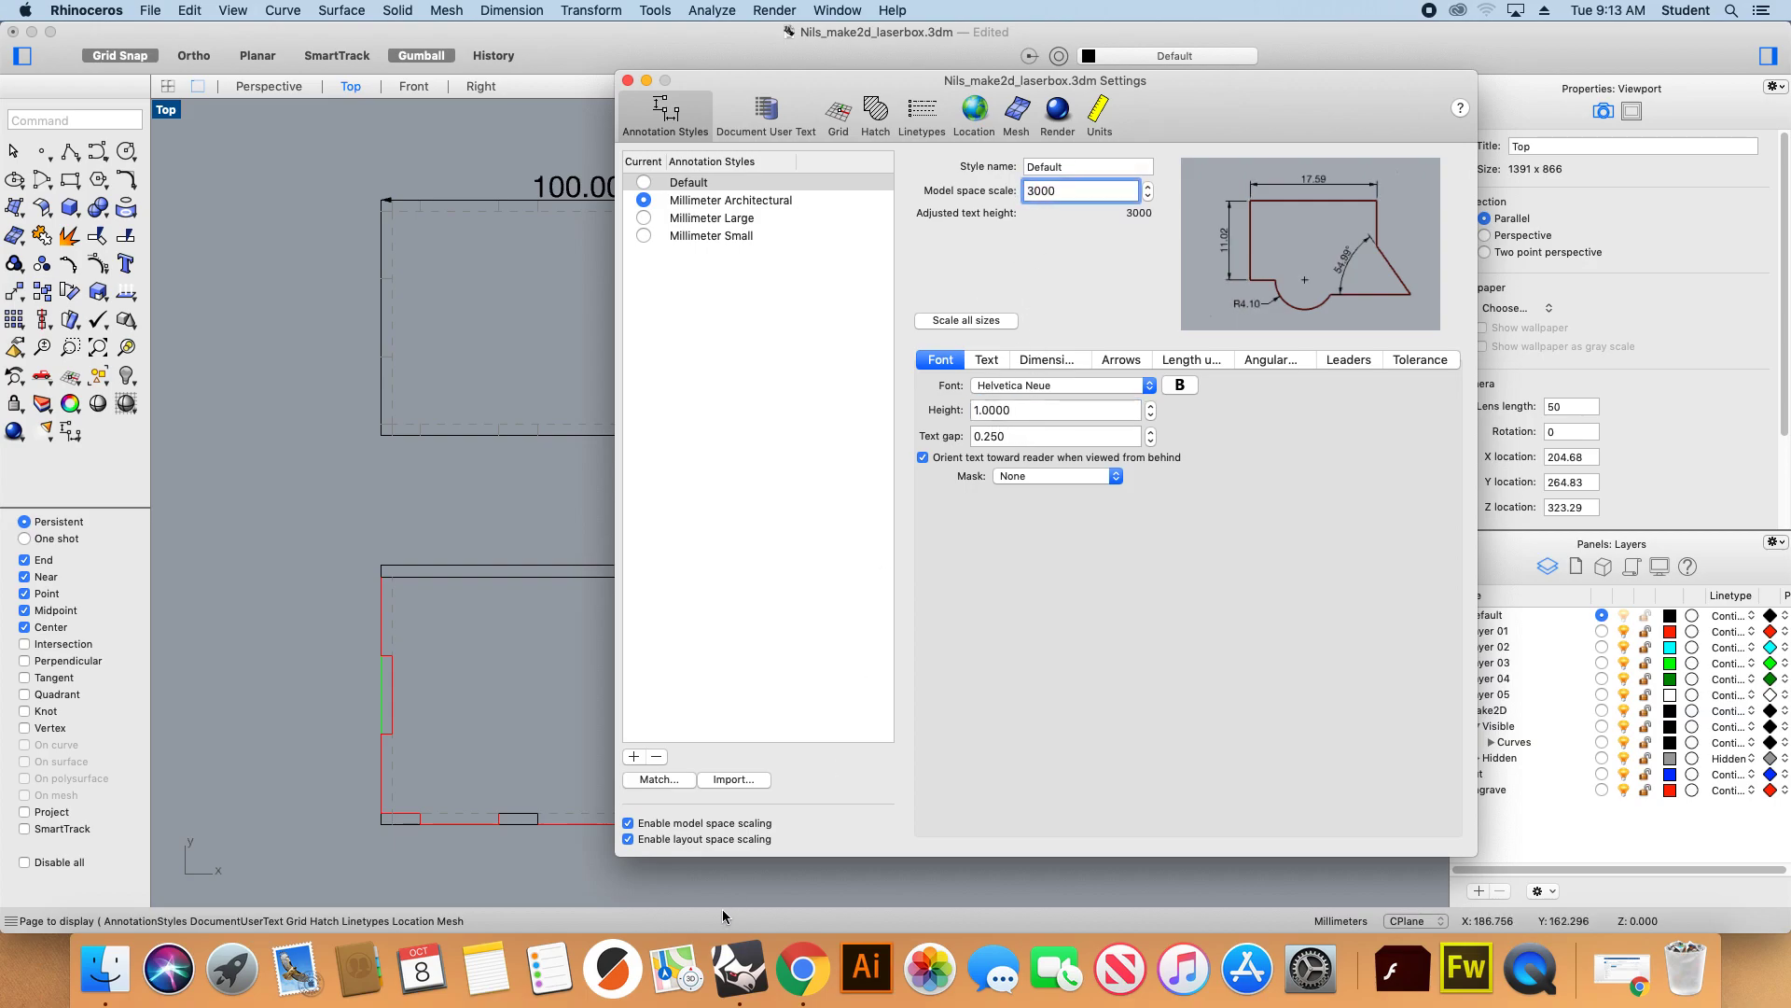
click(643, 182)
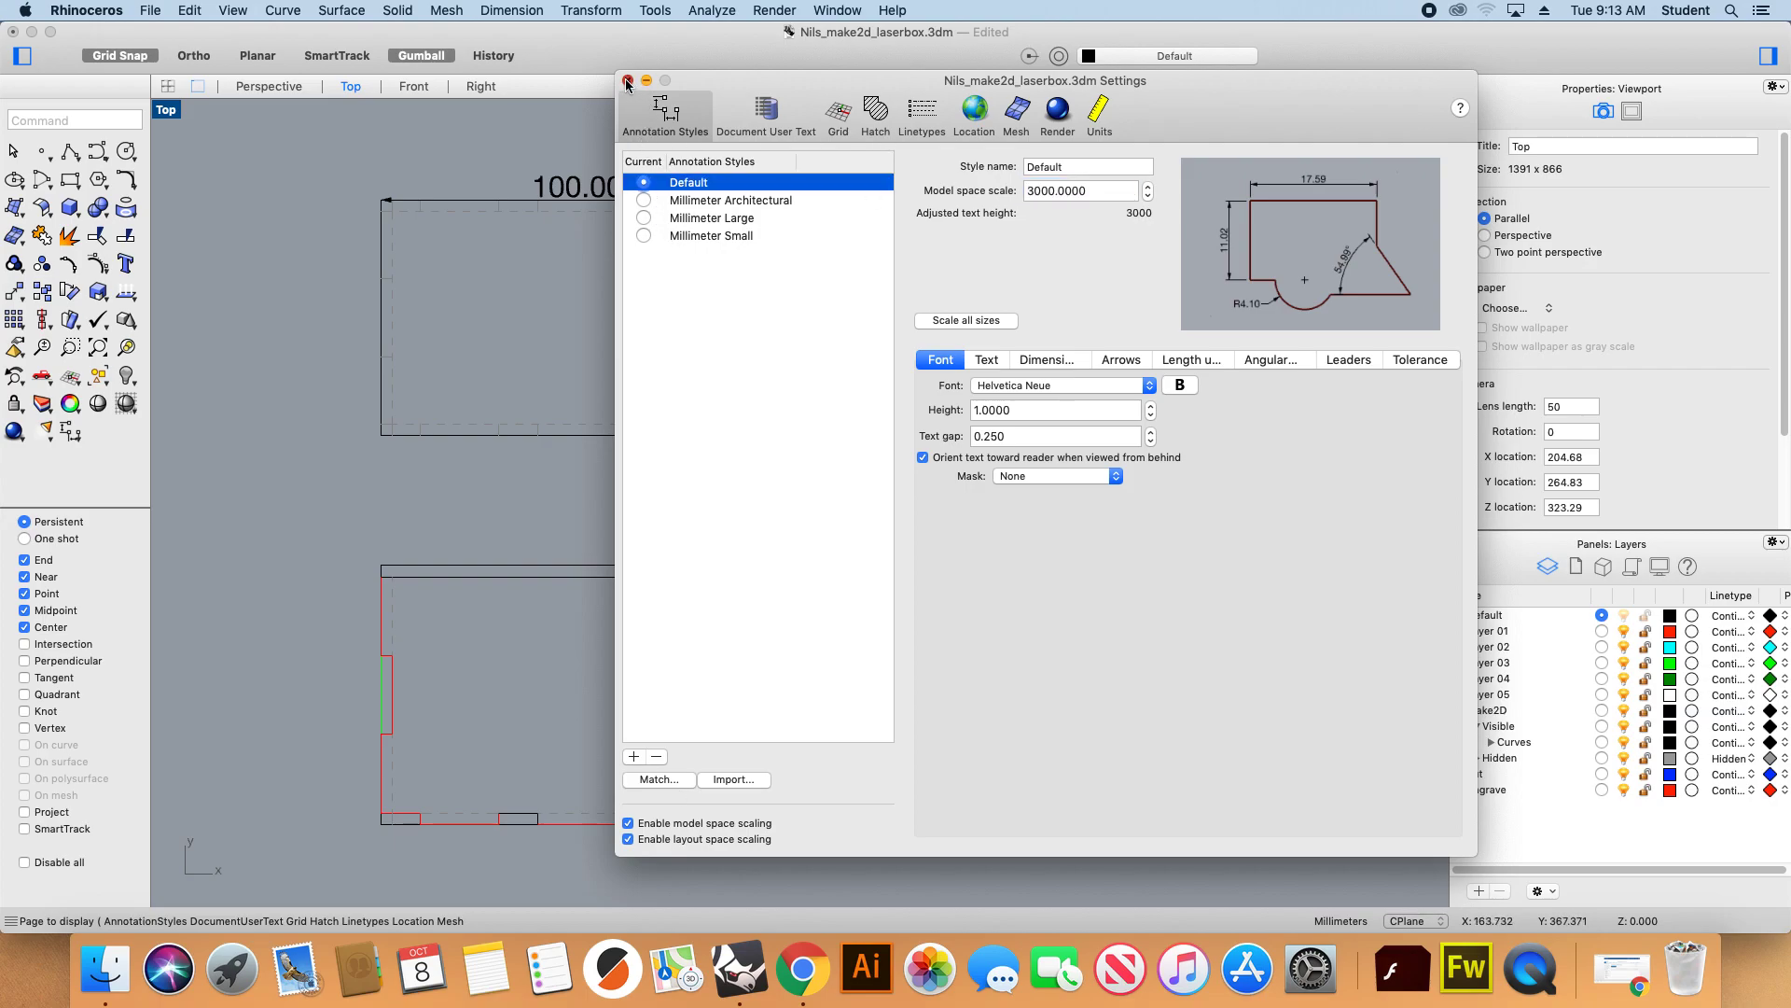
click(627, 82)
scroll(614, 338, down, 6)
scroll(622, 354, up, 6)
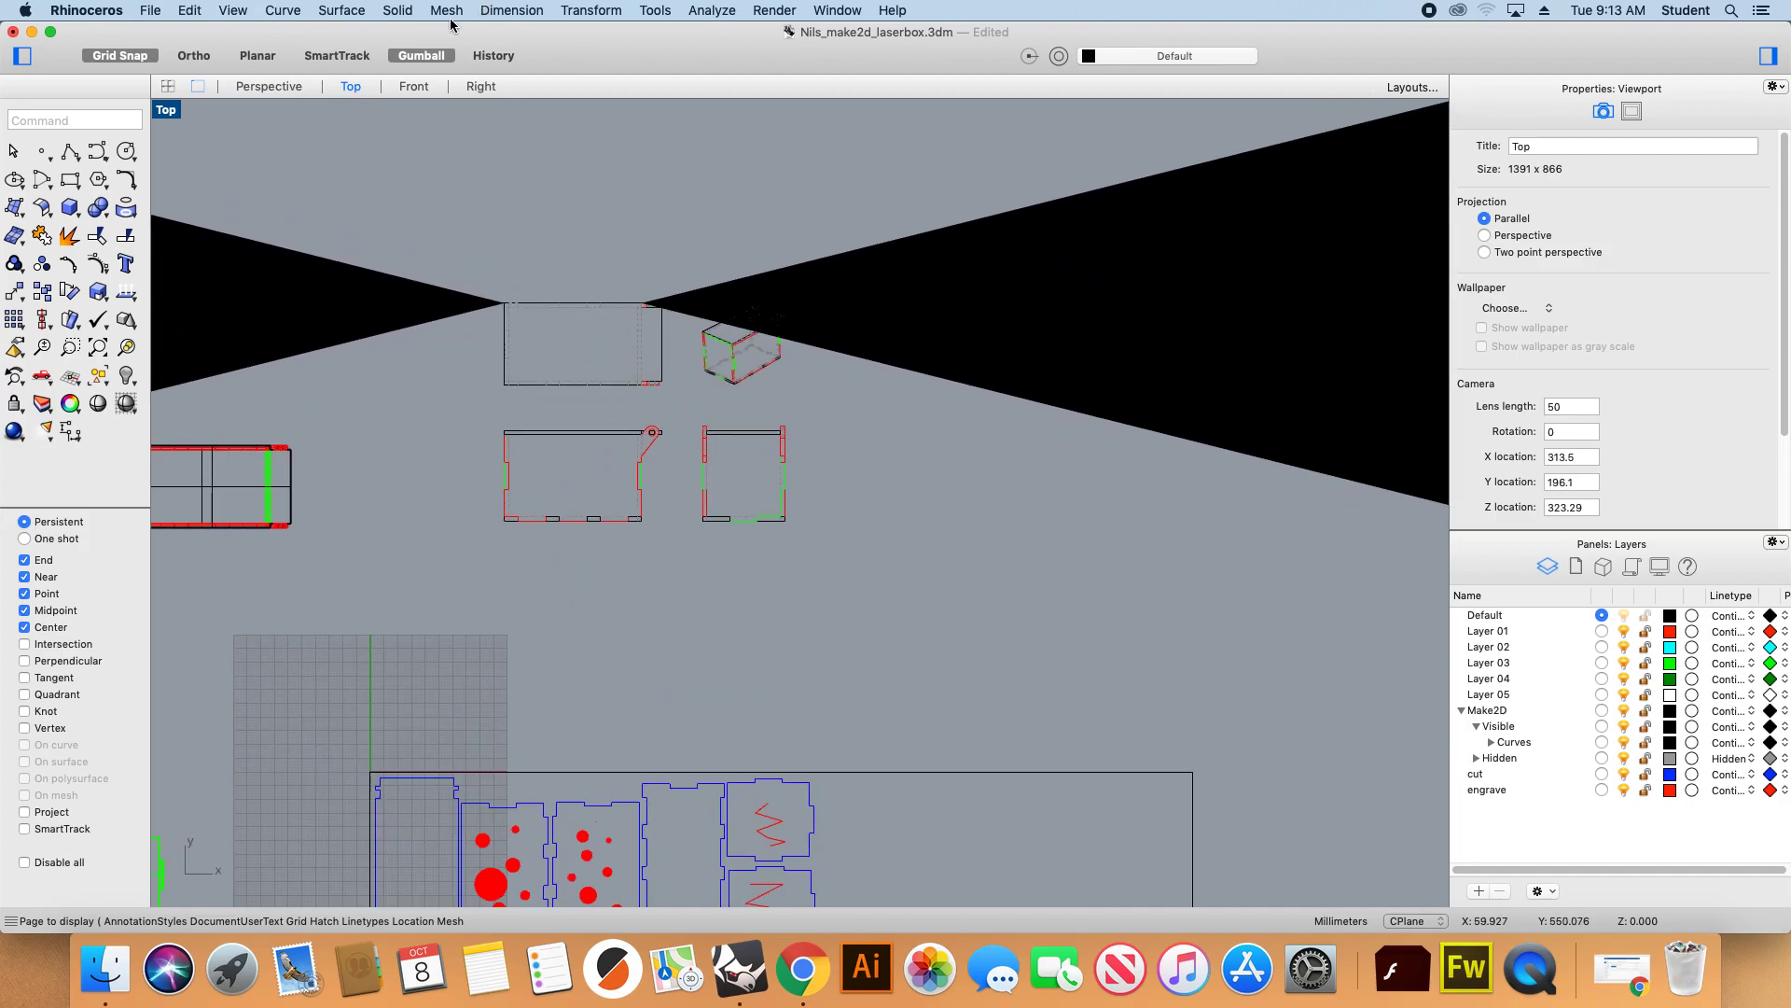
Correct the Default annotation style's model space scale to 3 and close the settings.
click(534, 17)
click(550, 390)
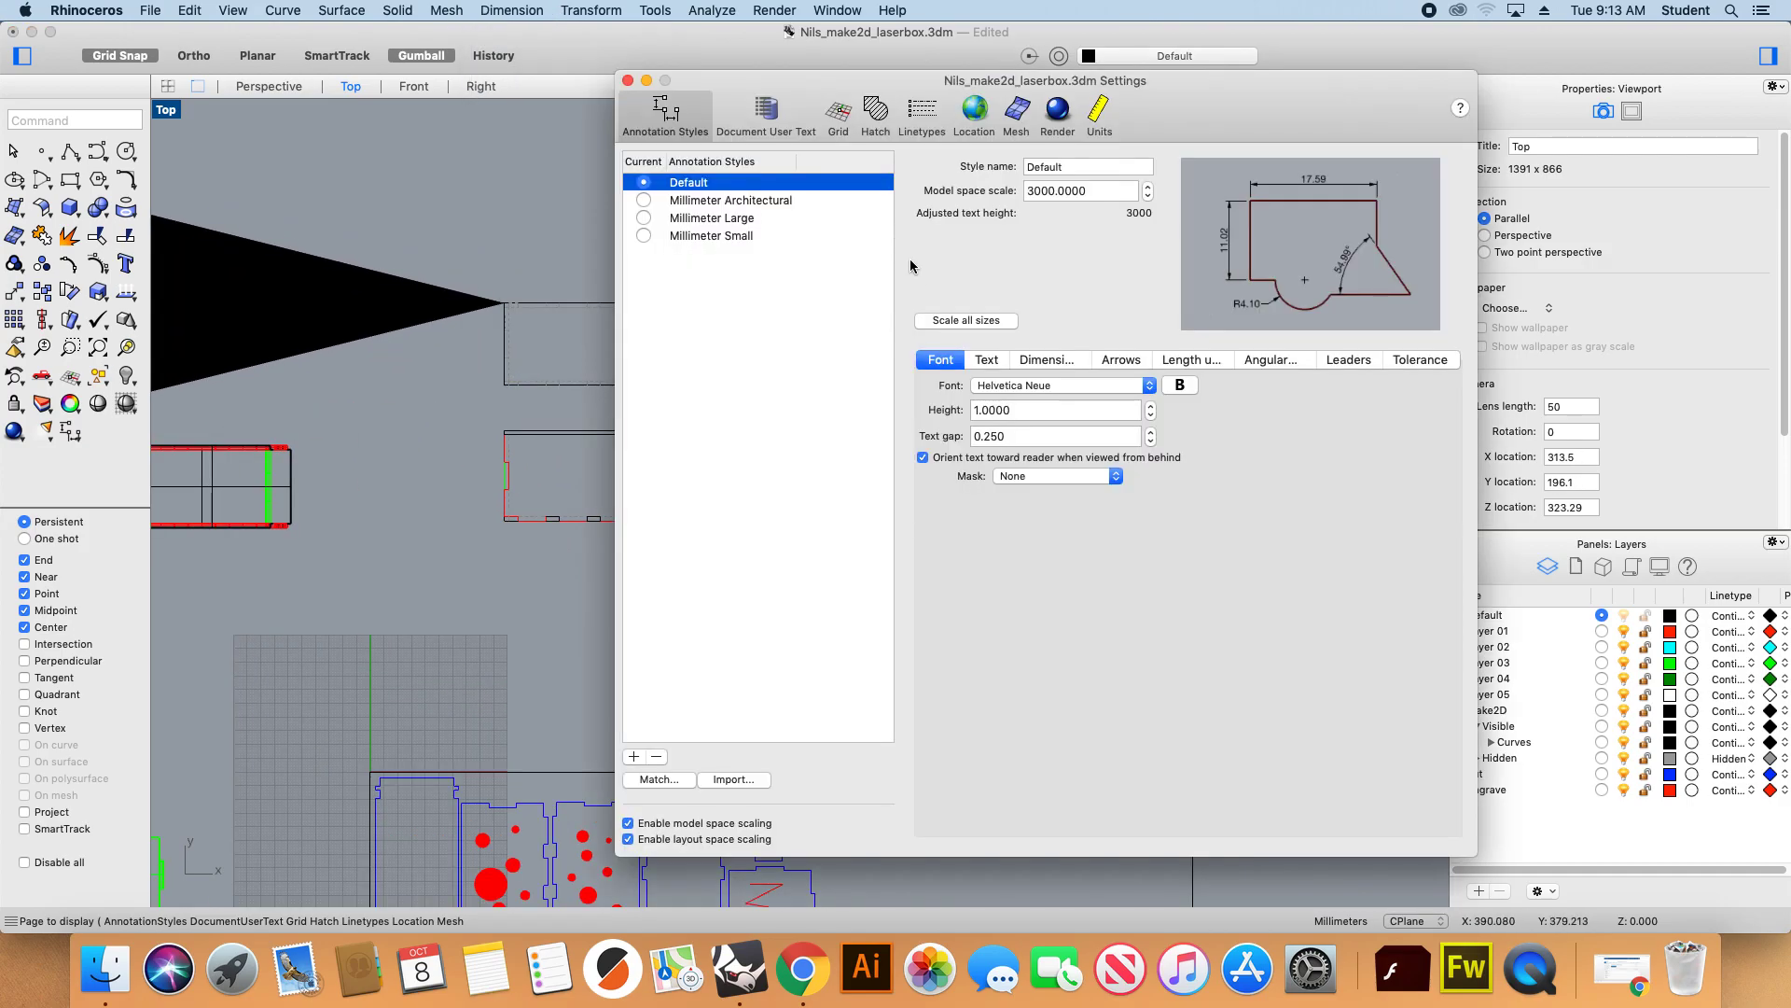
click(1048, 192)
key(BackSpace)
key(BackSpace)
key(BackSpace)
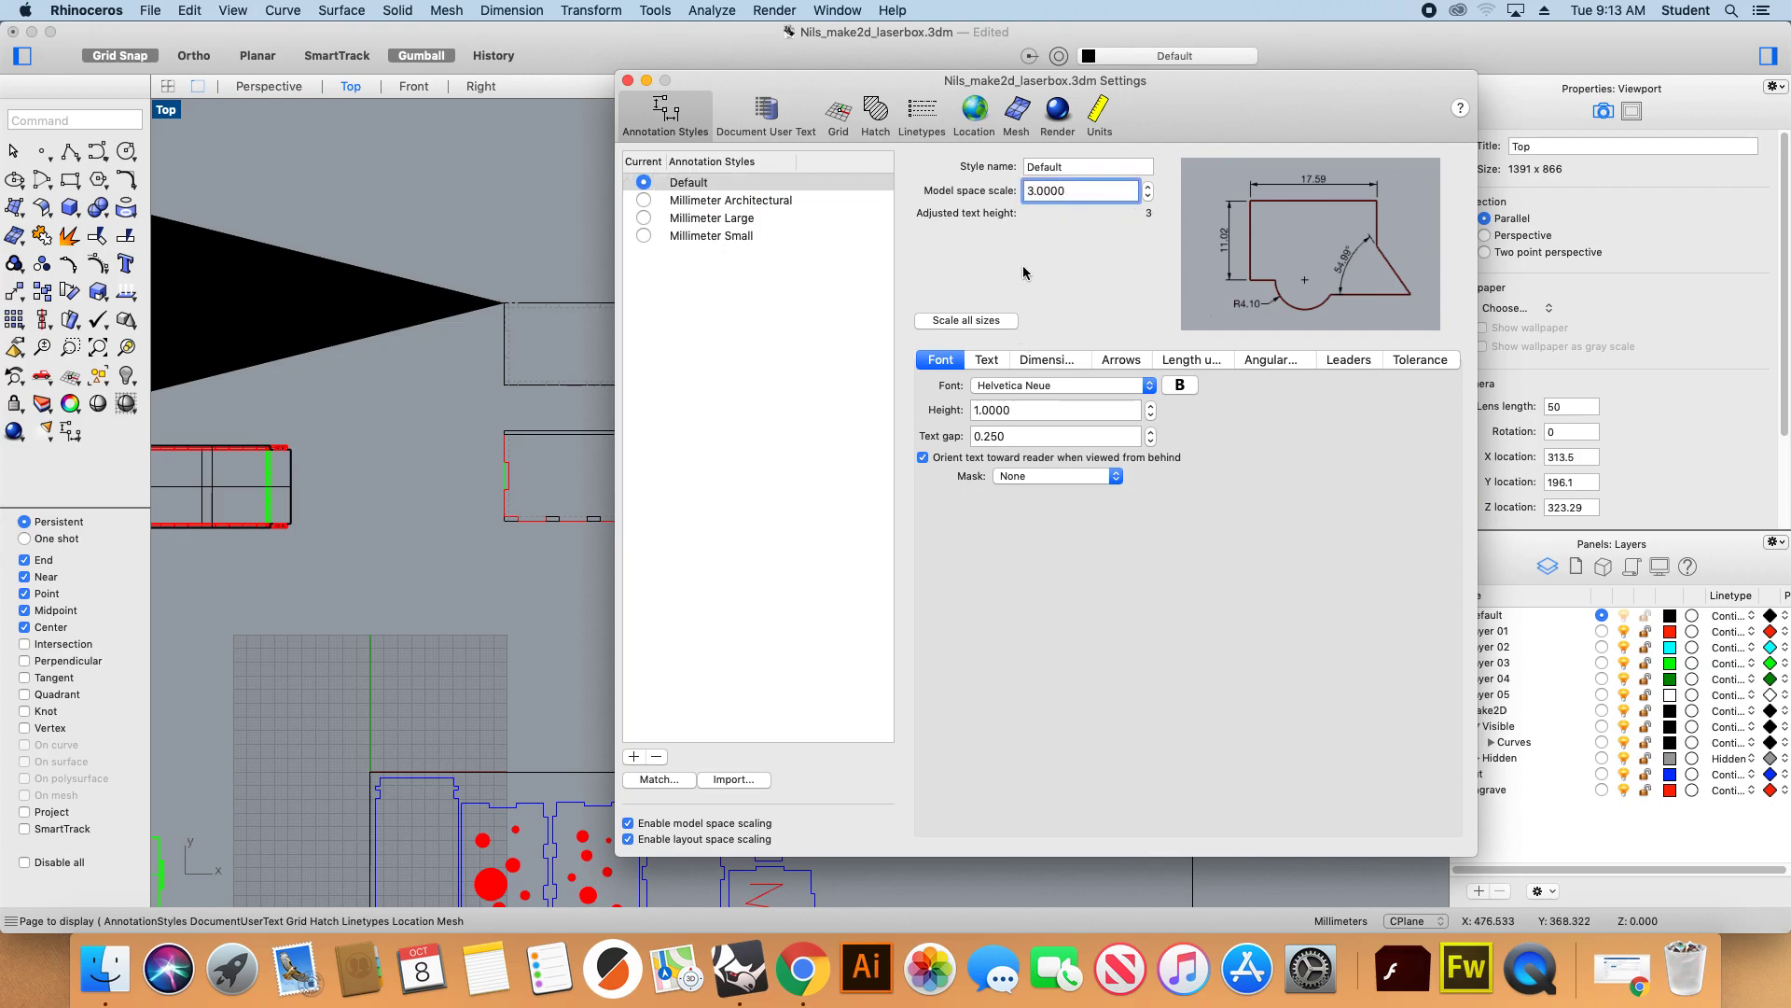
click(628, 81)
scroll(560, 294, up, 3)
scroll(558, 295, up, 3)
Delete the 100.00 dimension on the plan view's upper edge.
click(629, 335)
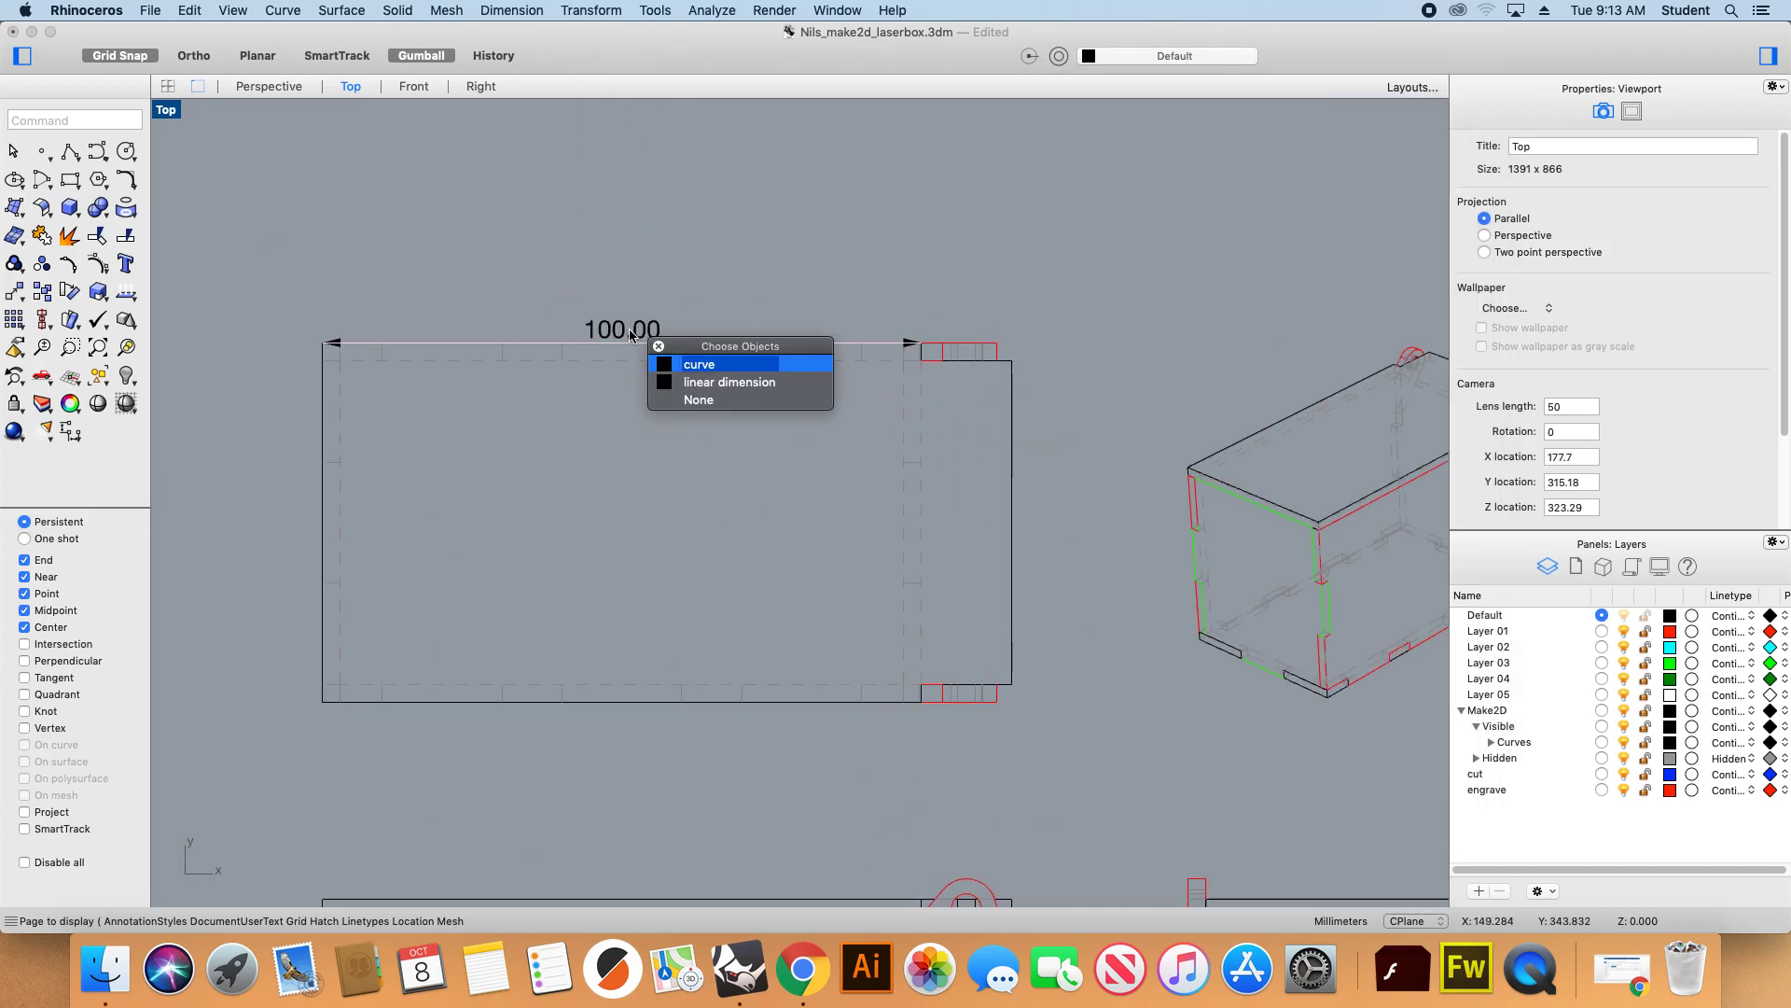
click(682, 364)
key(Delete)
Add a horizontal linear dimension above the plan view, from its upper-left corner to the start of the hinge tab.
click(511, 11)
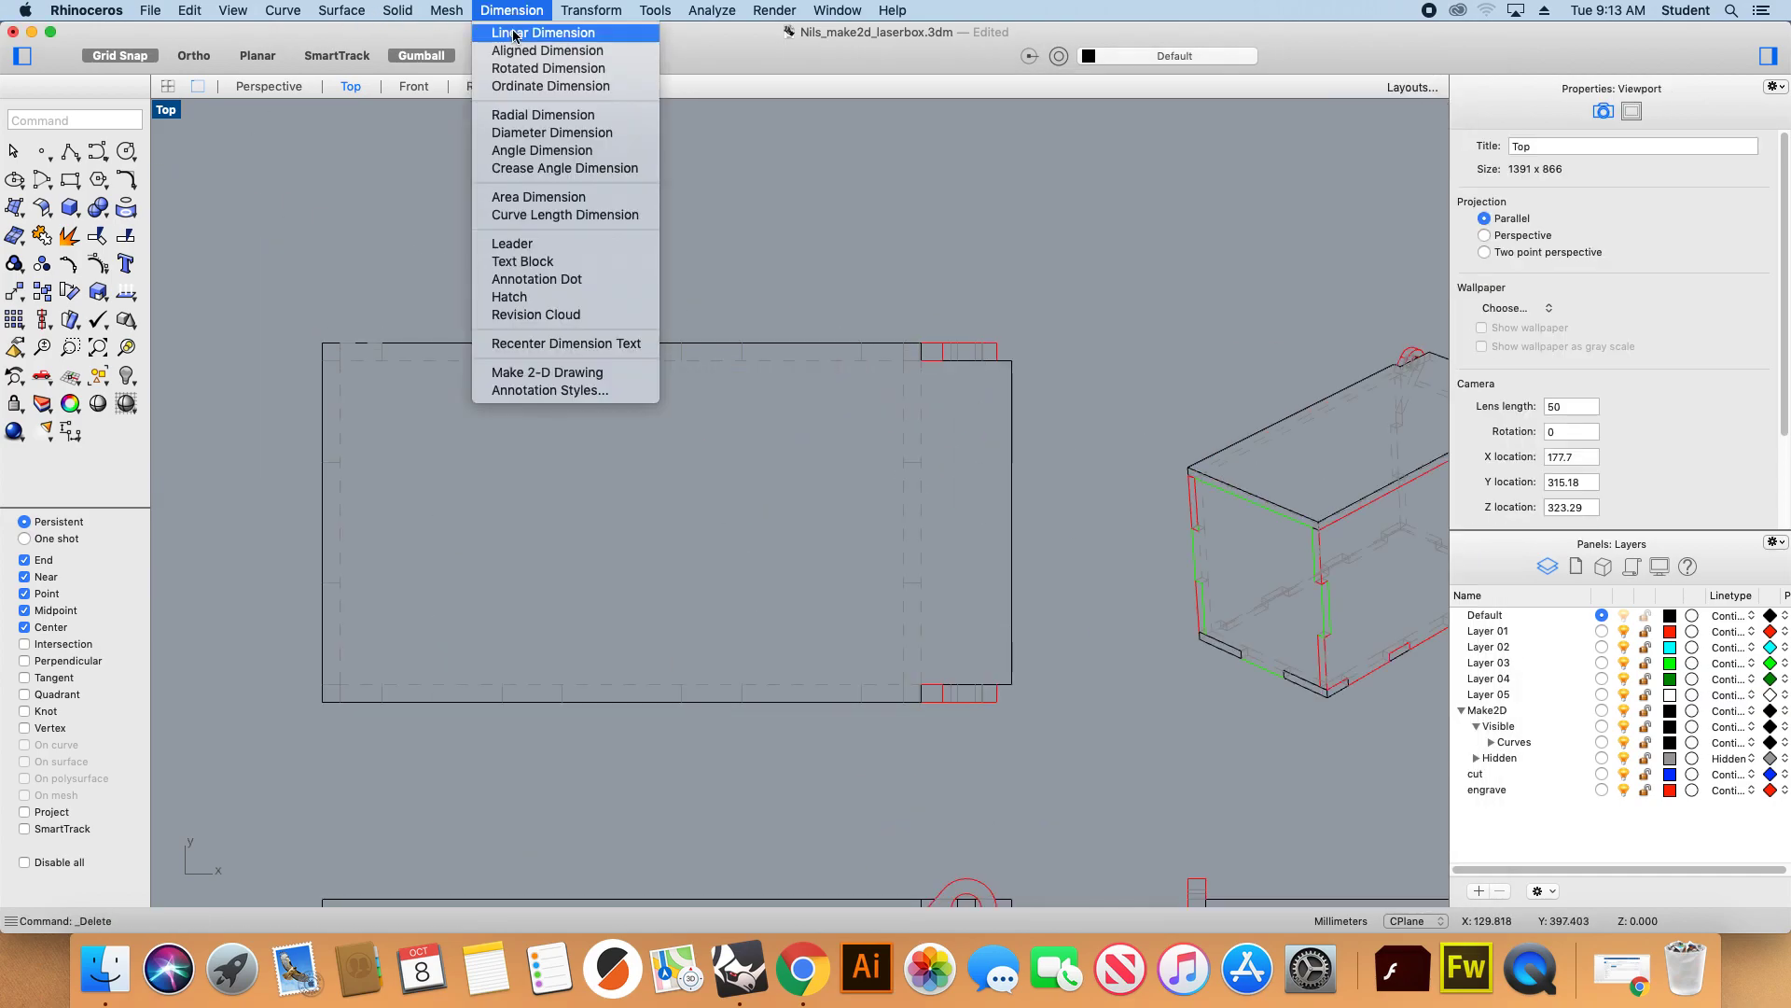
click(541, 32)
click(315, 345)
click(924, 353)
click(914, 291)
scroll(449, 345, down, 3)
Add a vertical linear dimension to the left of the plan view, spanning its two left corners.
key(Return)
click(401, 331)
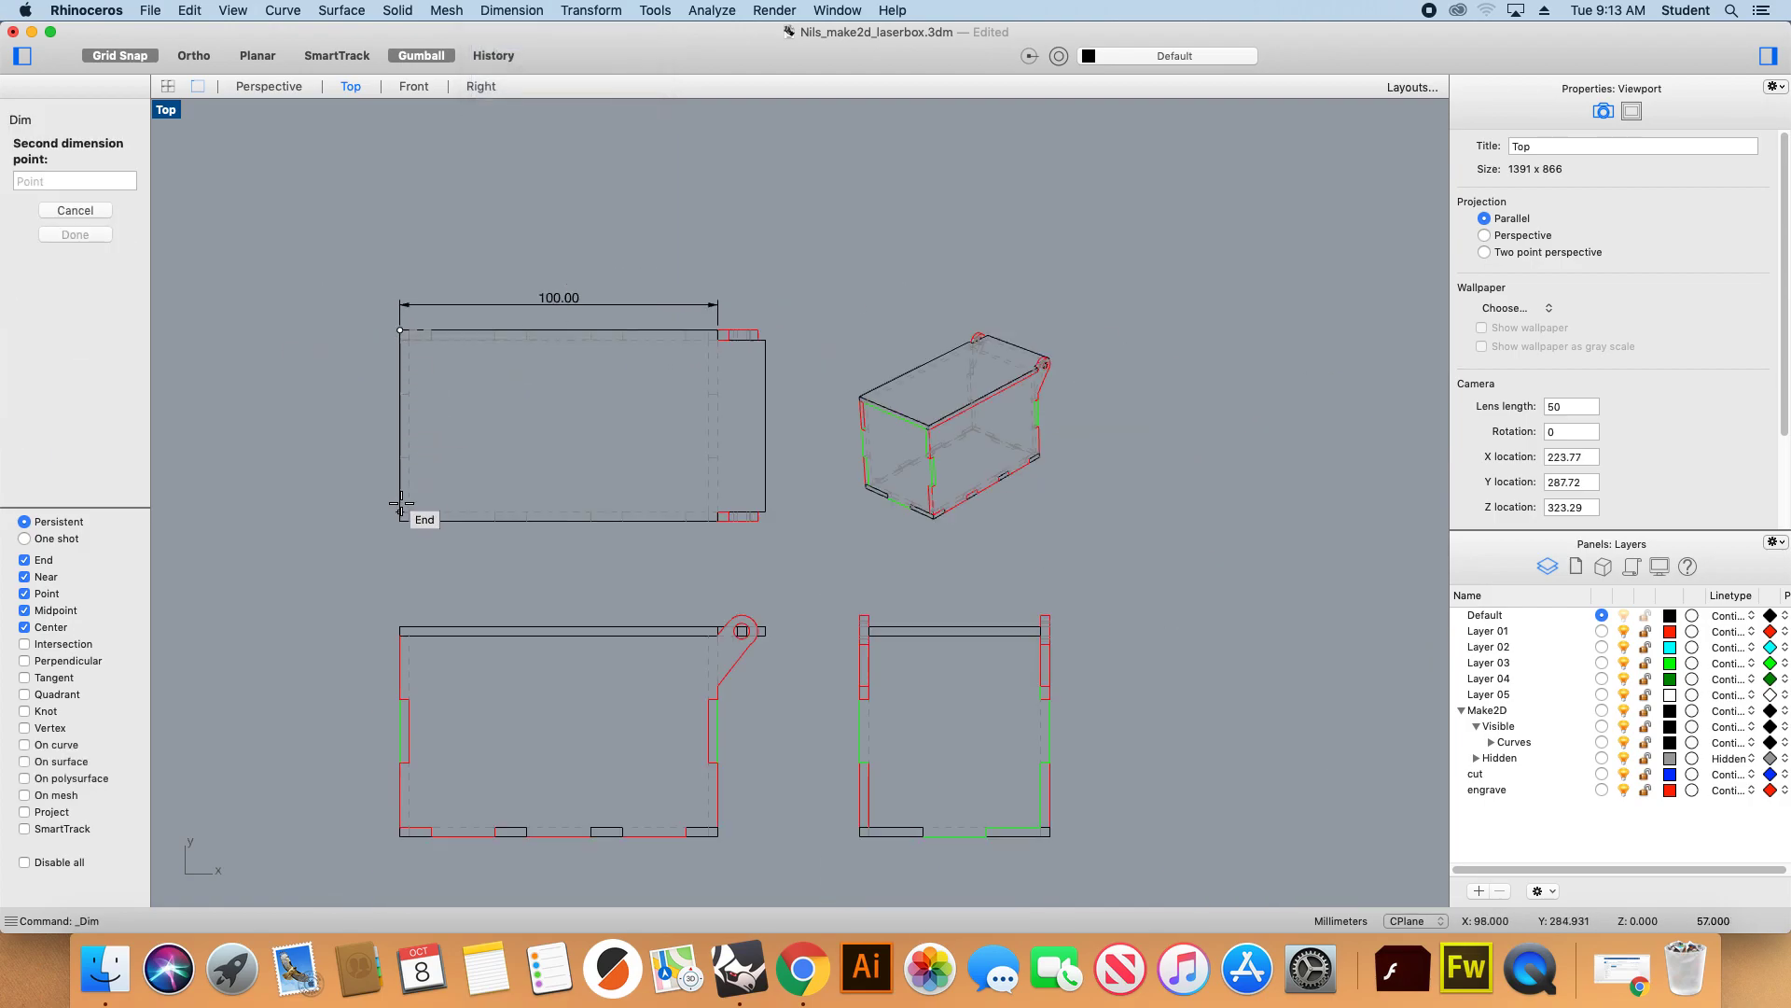
click(400, 521)
click(381, 526)
Add a horizontal linear dimension above the front elevation, spanning the full length of the lid.
key(Return)
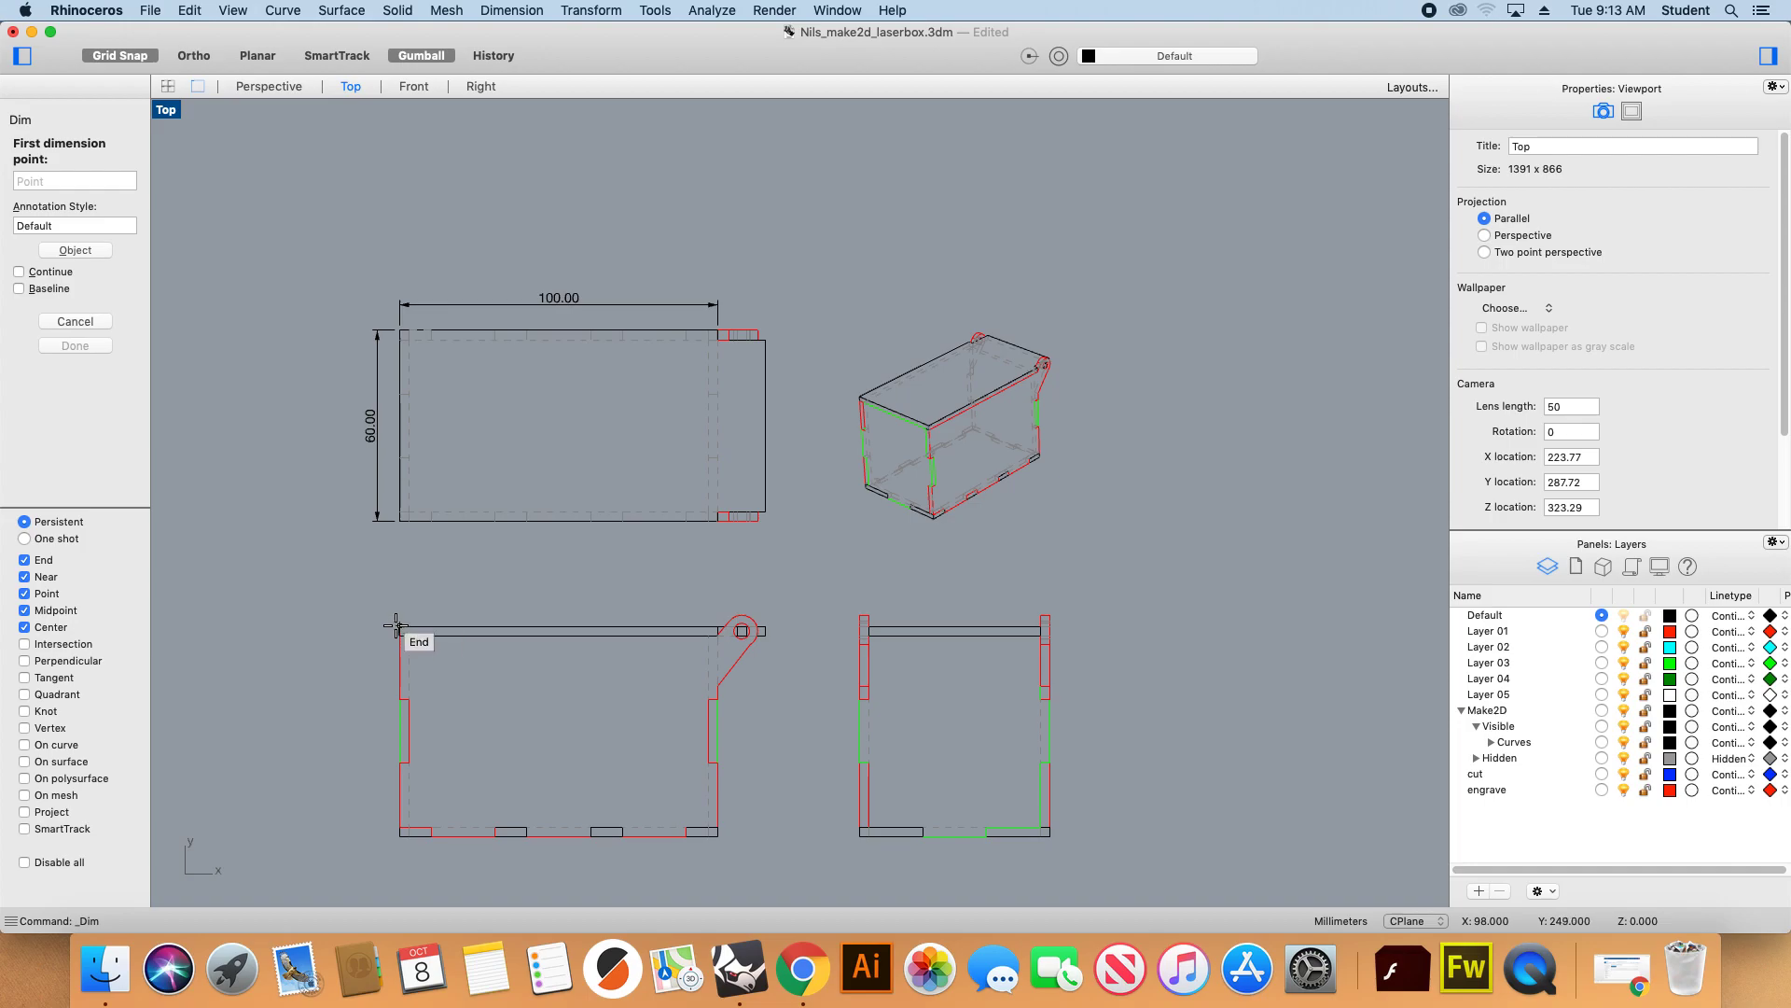
click(401, 626)
click(768, 631)
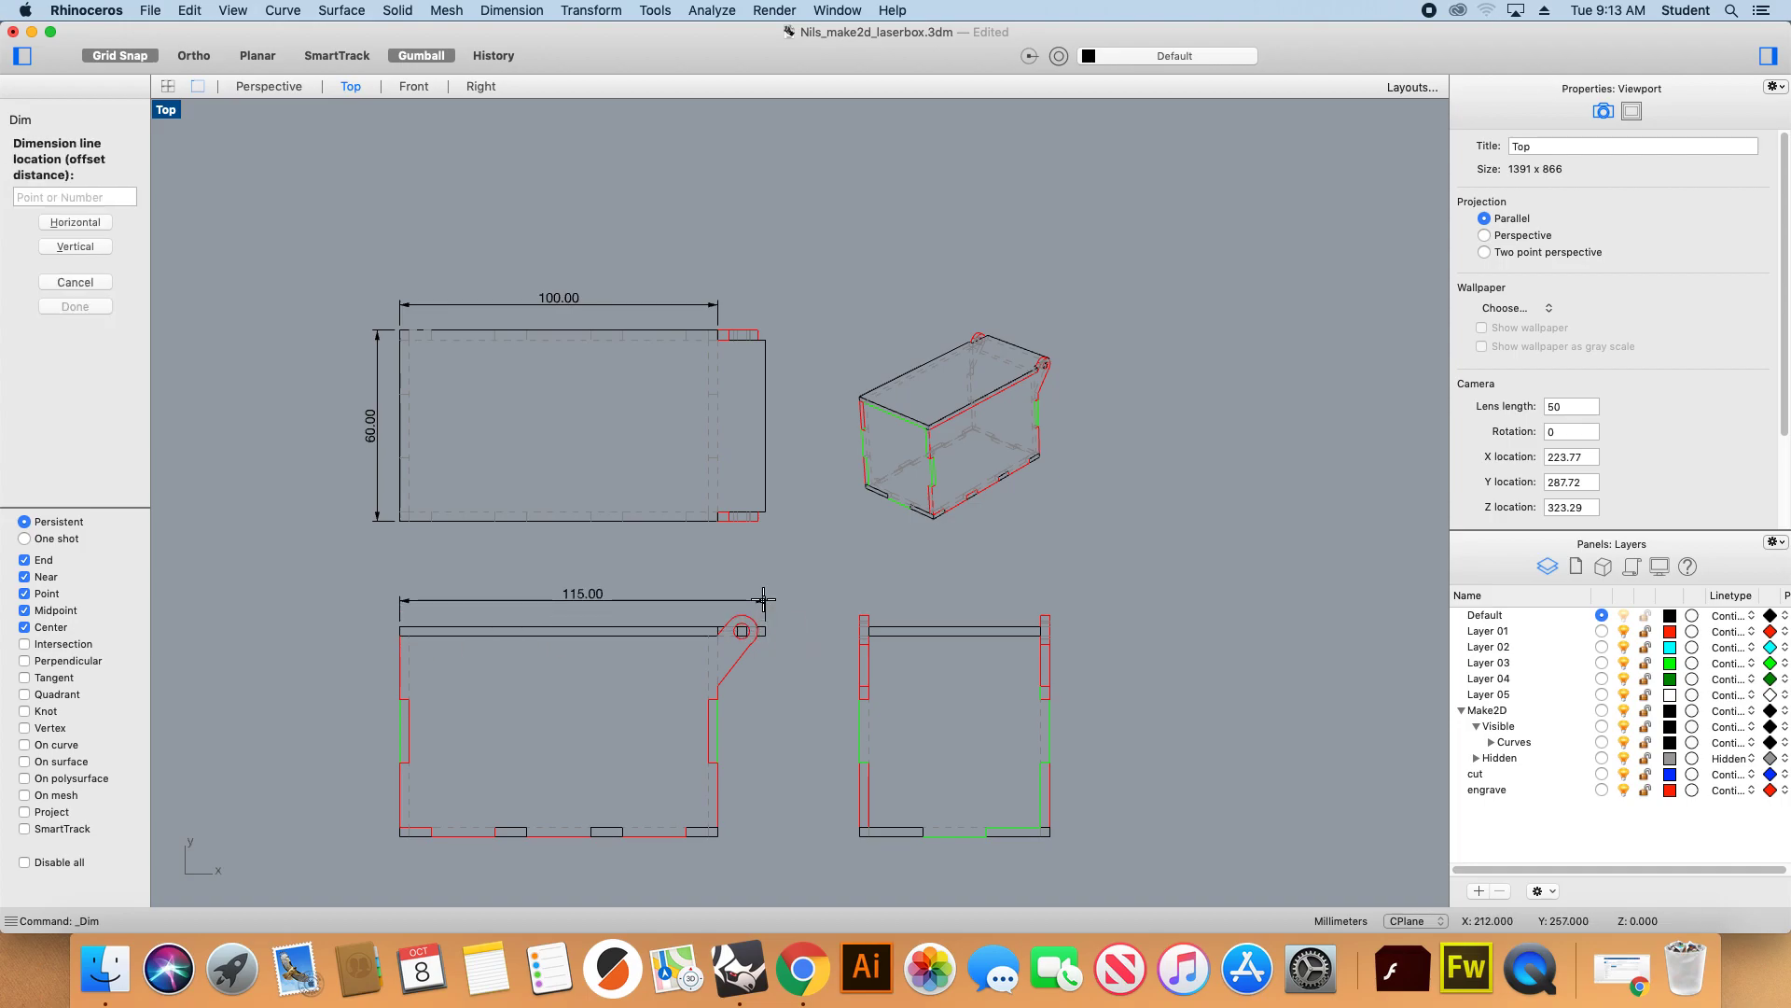
click(770, 600)
Add a vertical linear dimension to the right of the perspective drawing, between the two ends of its lower right edge.
scroll(948, 467, up, 5)
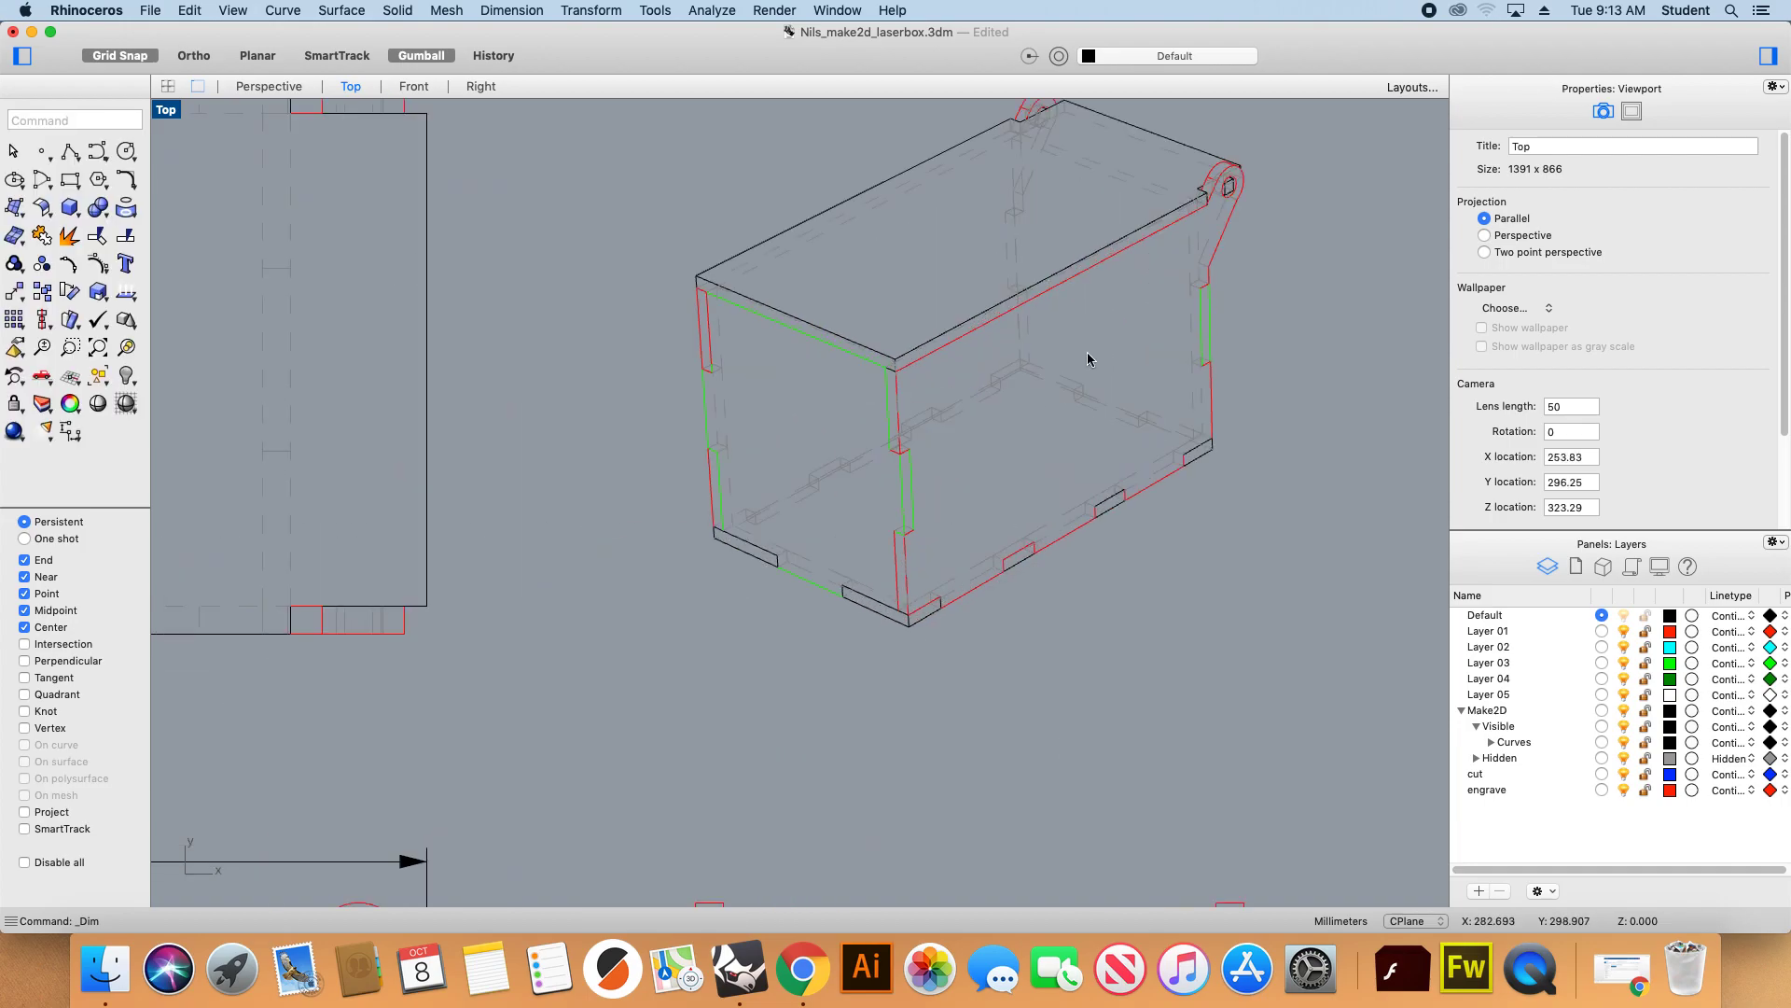
scroll(866, 456, down, 4)
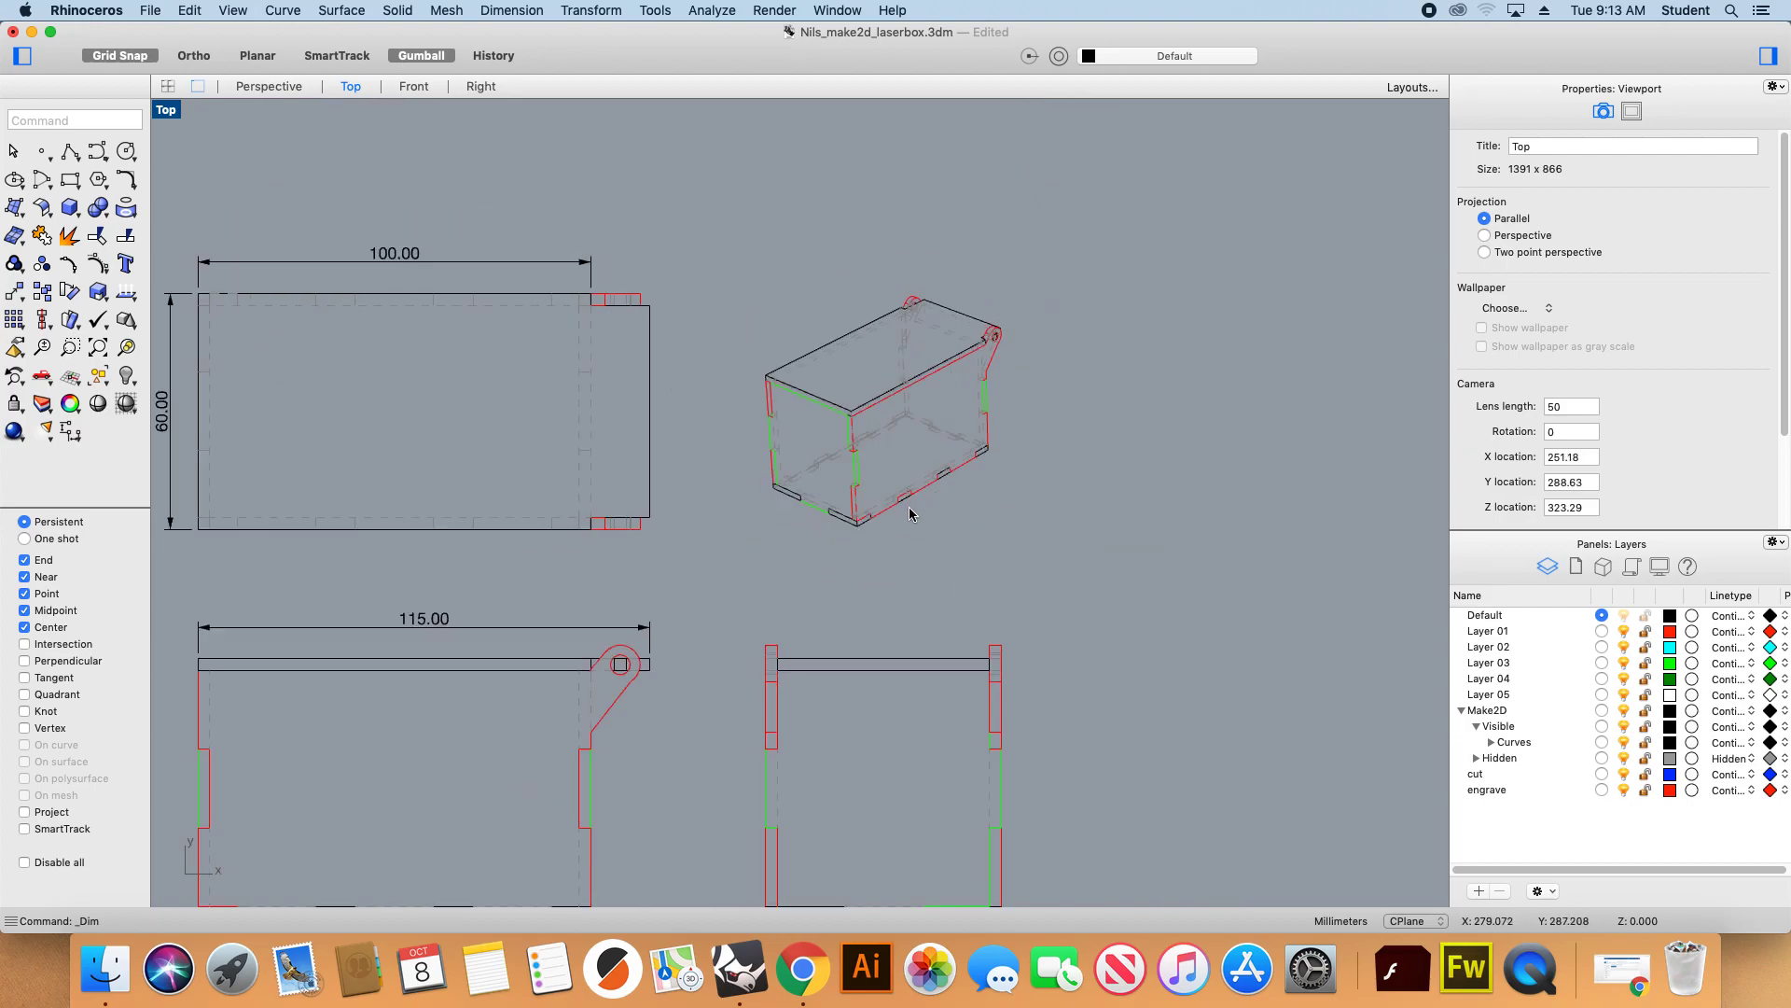
scroll(910, 513, up, 2)
key(Return)
click(830, 535)
click(1030, 419)
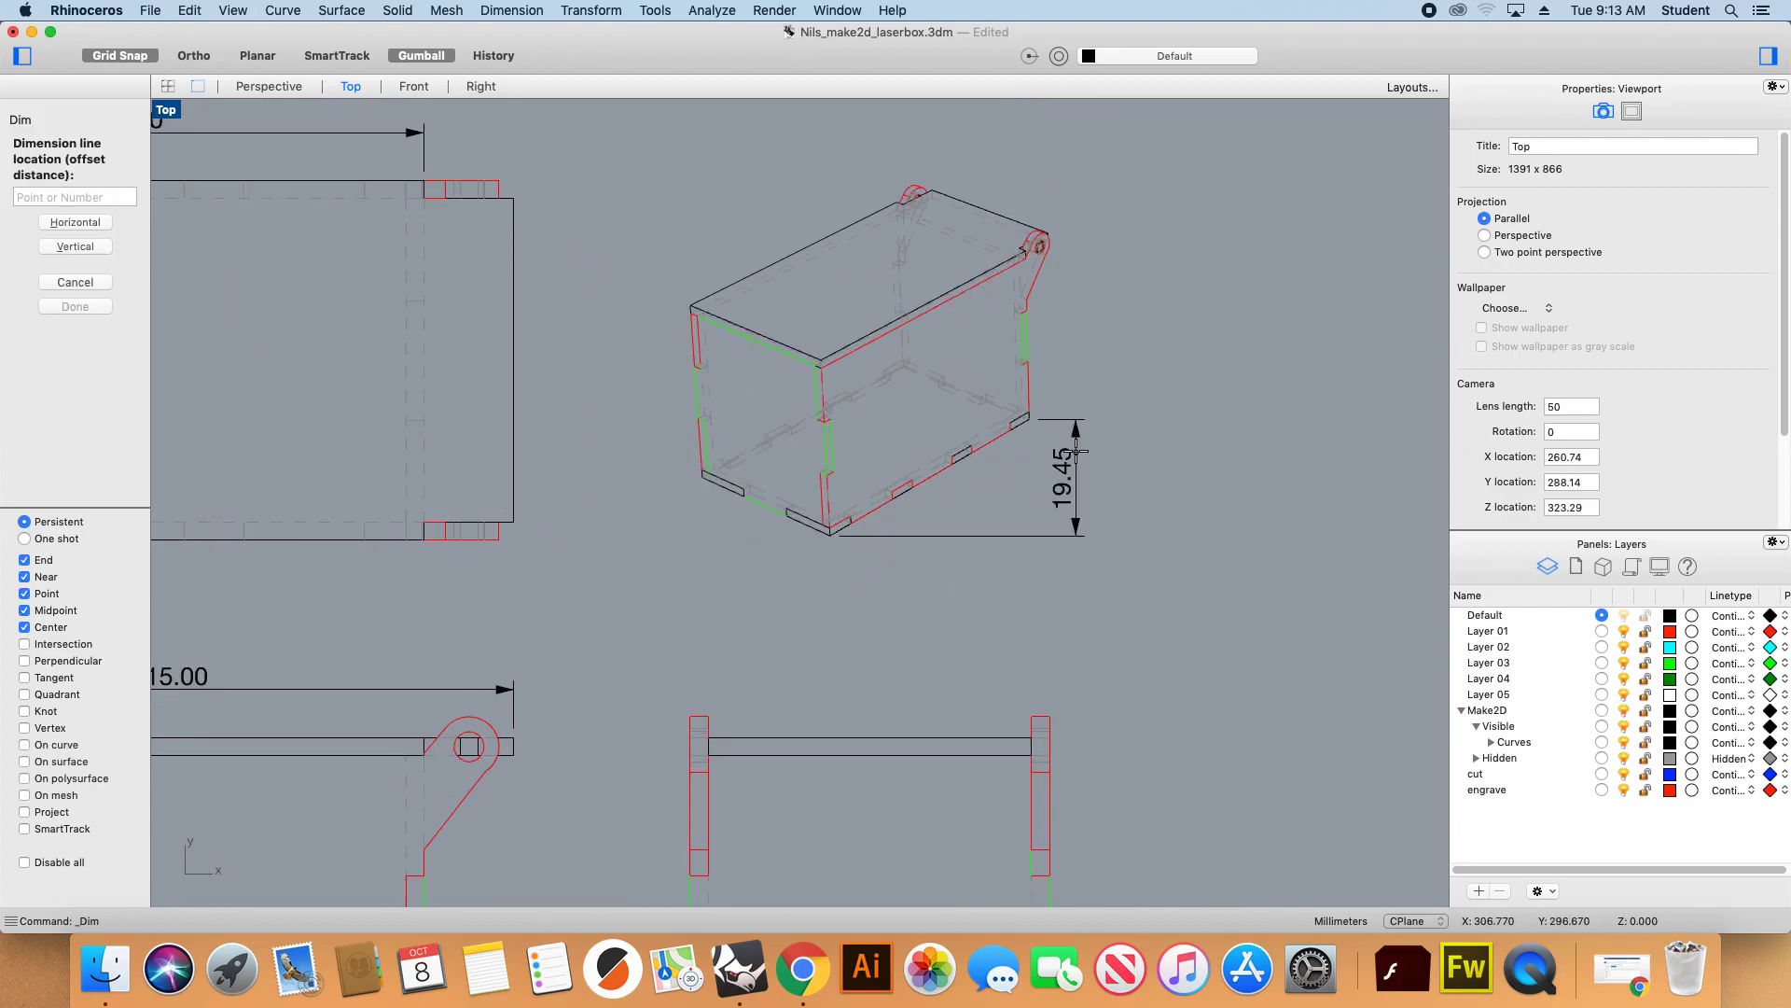
click(1113, 462)
Delete the vertical dimension beside the perspective drawing.
click(1073, 534)
click(1130, 589)
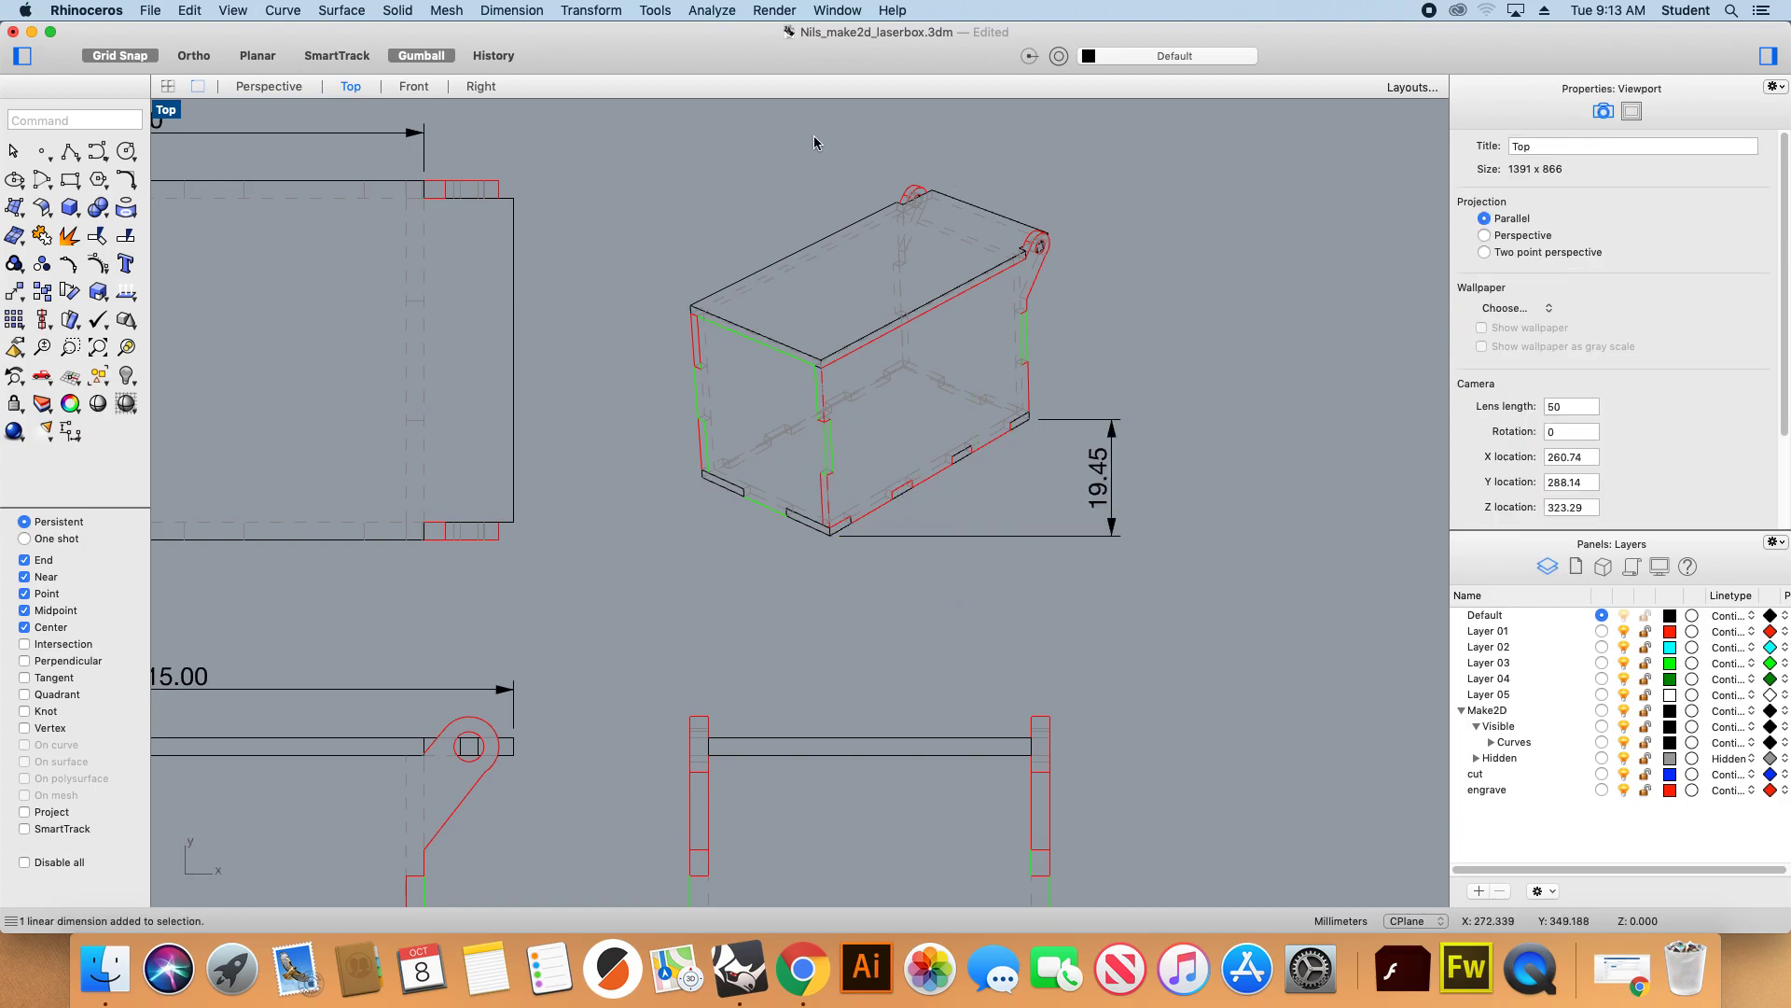
drag(632, 135, 1064, 585)
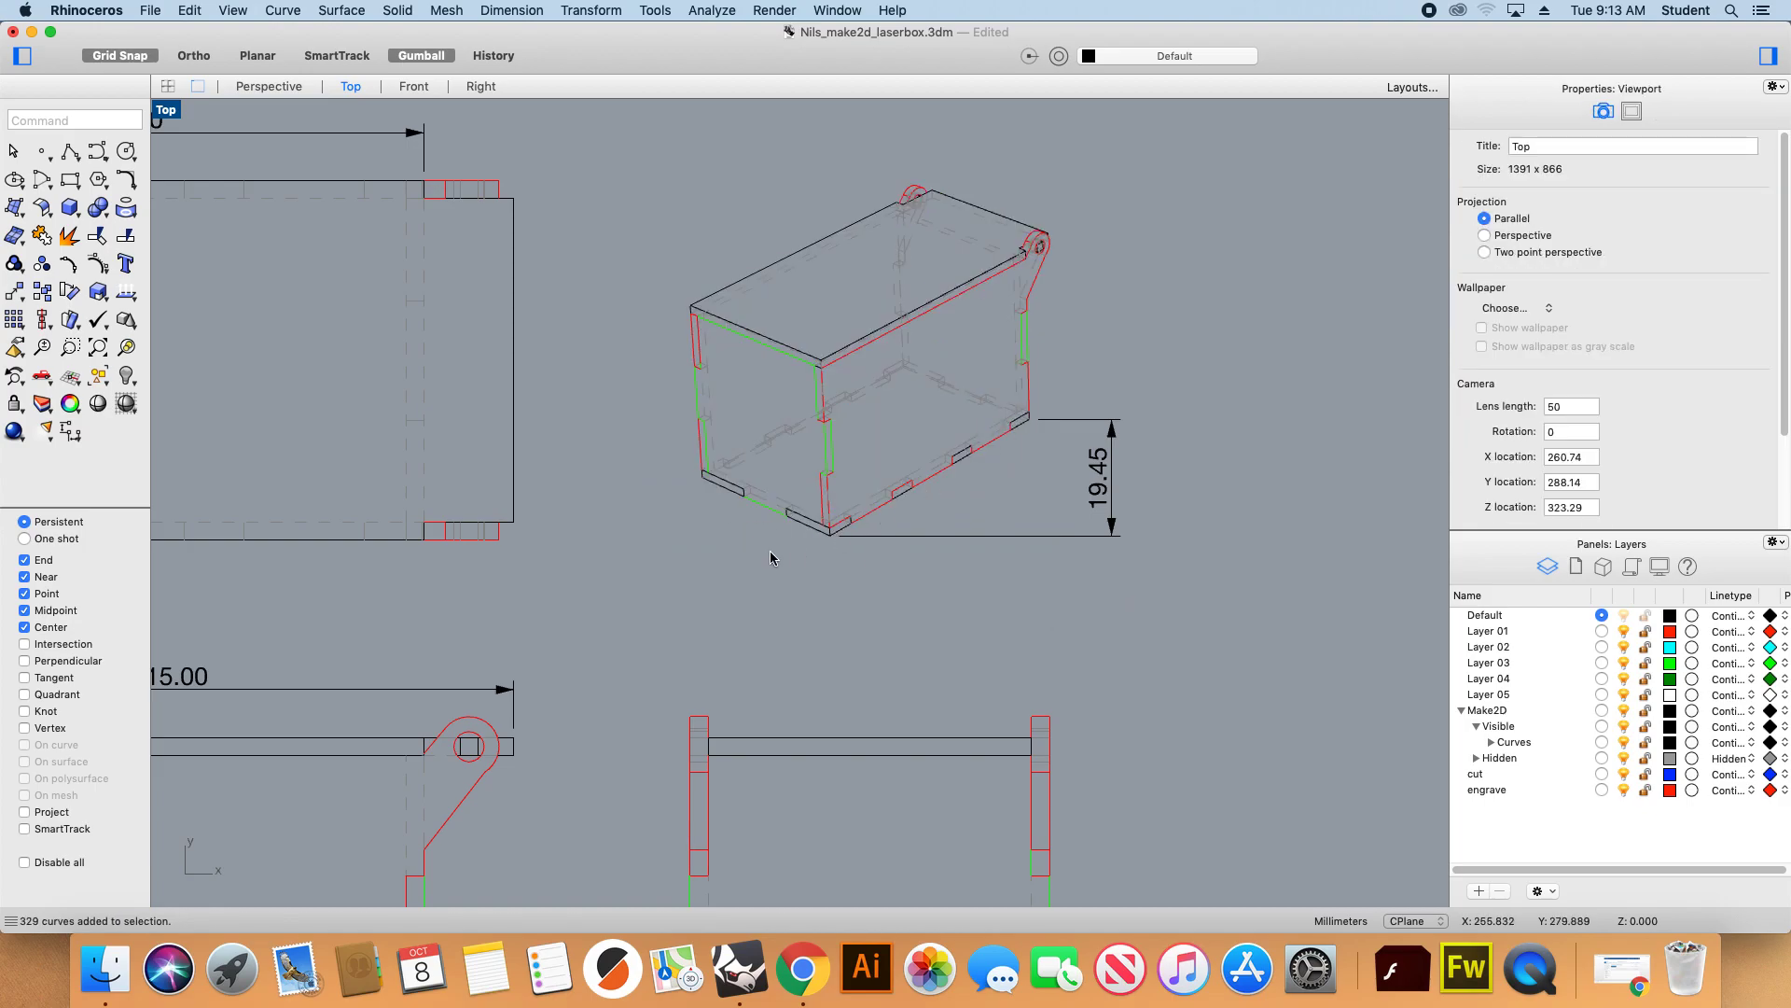
click(1087, 469)
key(Delete)
scroll(979, 445, down, 3)
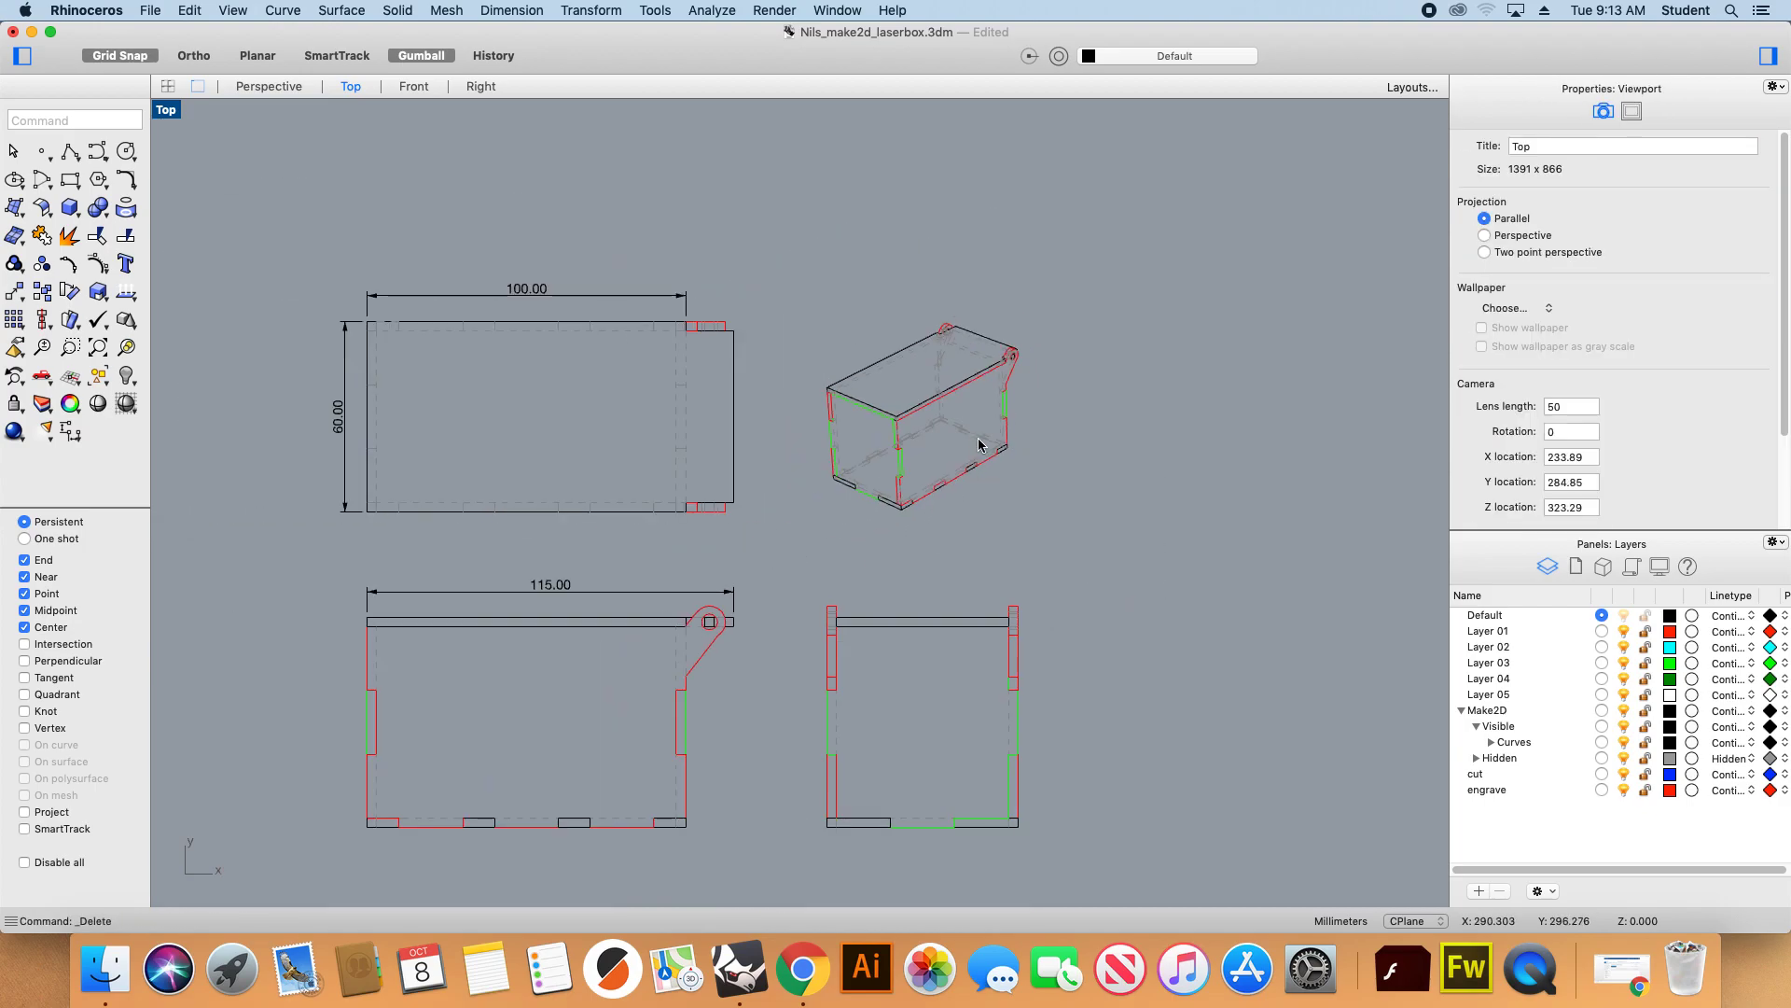
Delete the 115.00 dimension above the front elevation and the 100.00 dimension above the plan view.
scroll(1062, 406, up, 2)
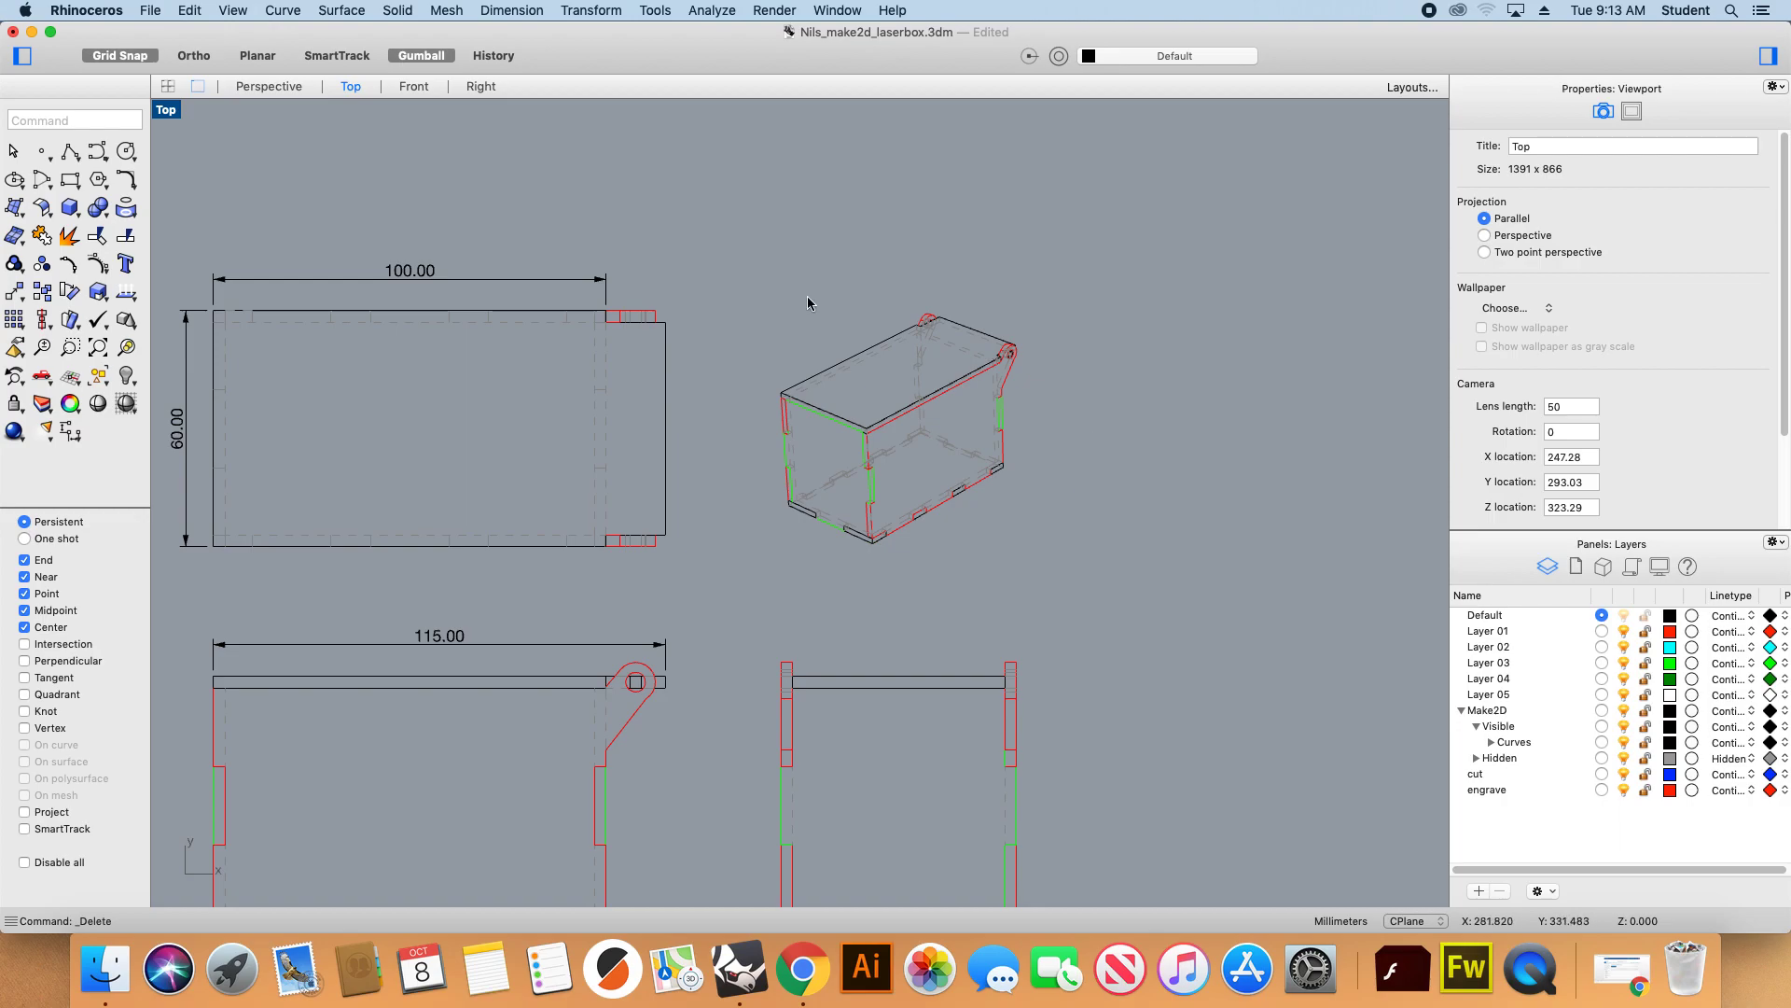
scroll(808, 303, down, 3)
scroll(755, 481, up, 1)
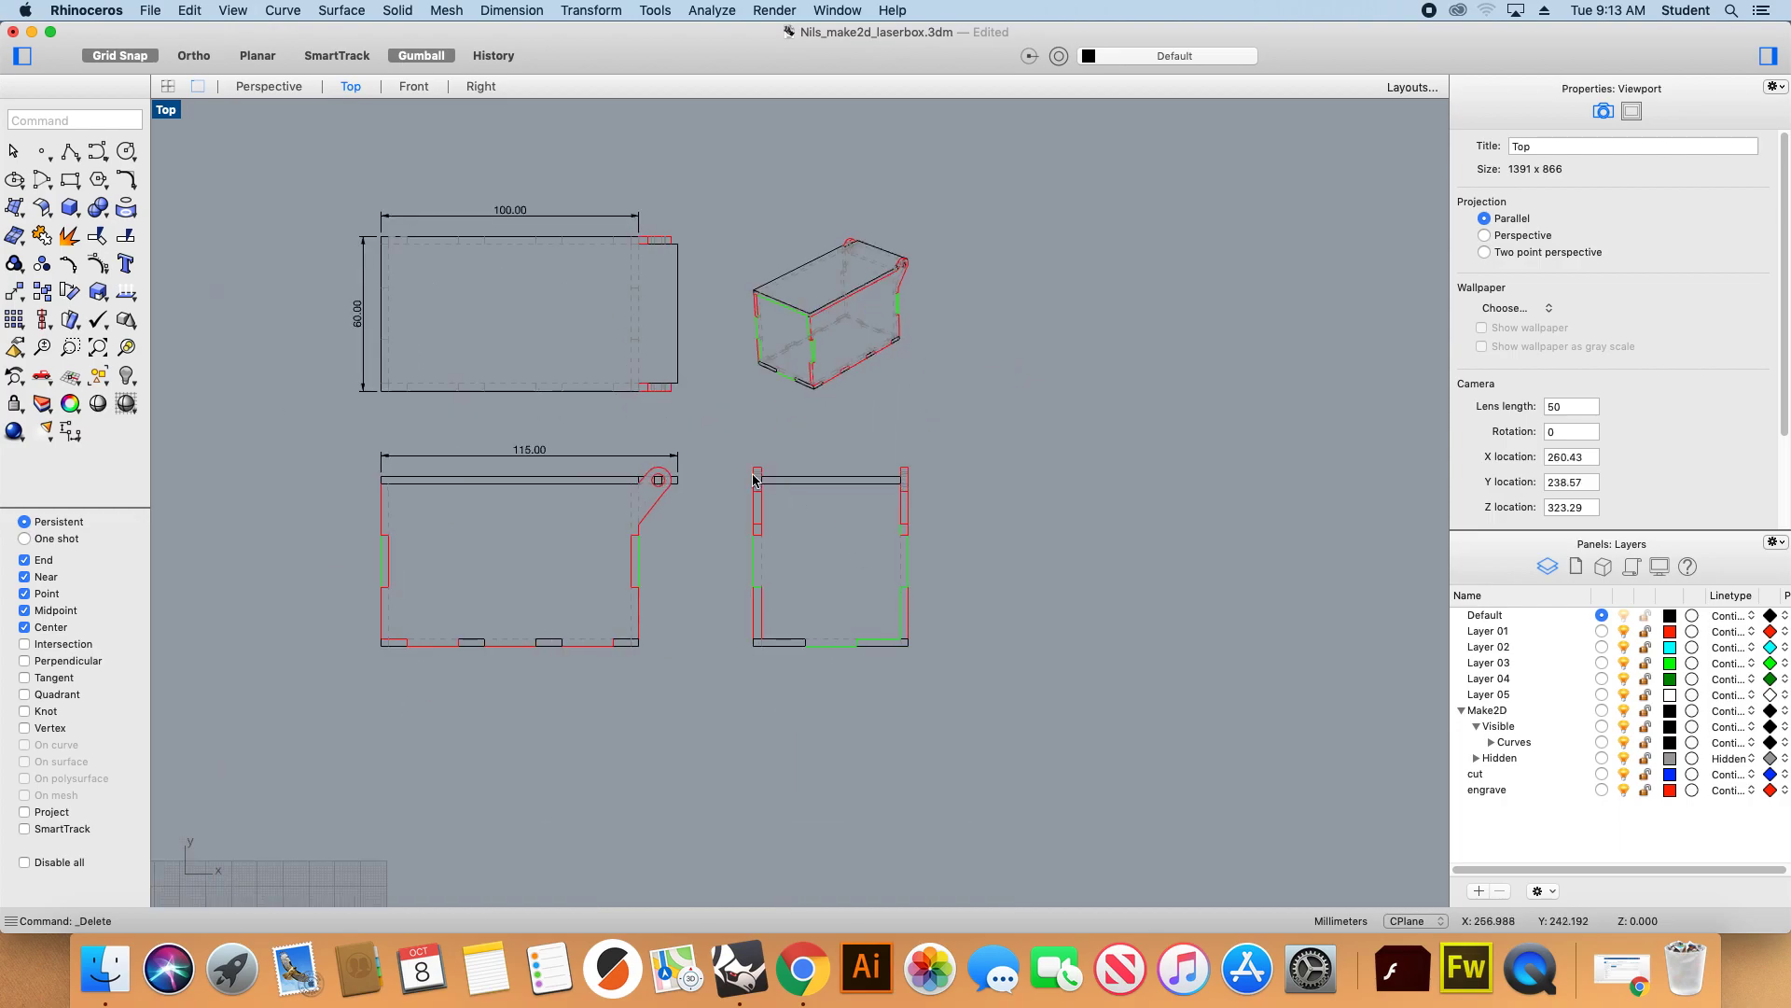
click(530, 457)
click(526, 210)
scroll(724, 376, down, 2)
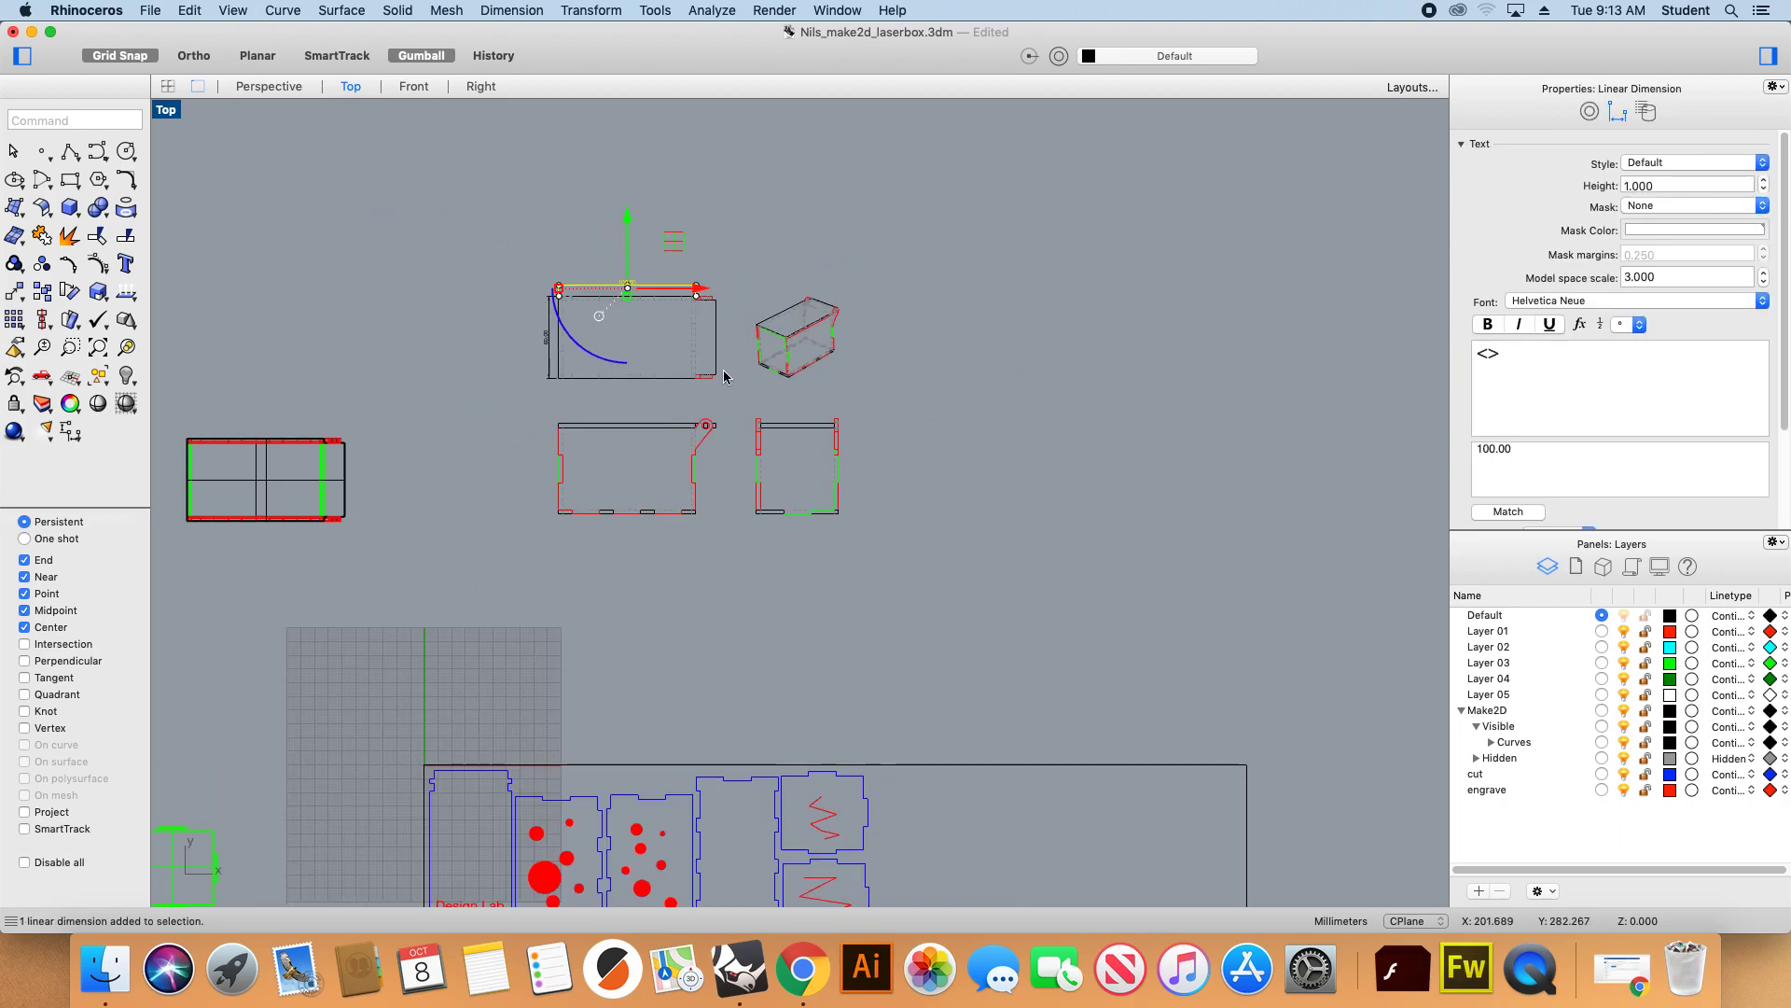
key(Delete)
Review the nested sheet, examining its boundary rectangle, the blue cut outlines and the red engraving on the panels.
scroll(690, 392, down, 3)
scroll(651, 408, up, 2)
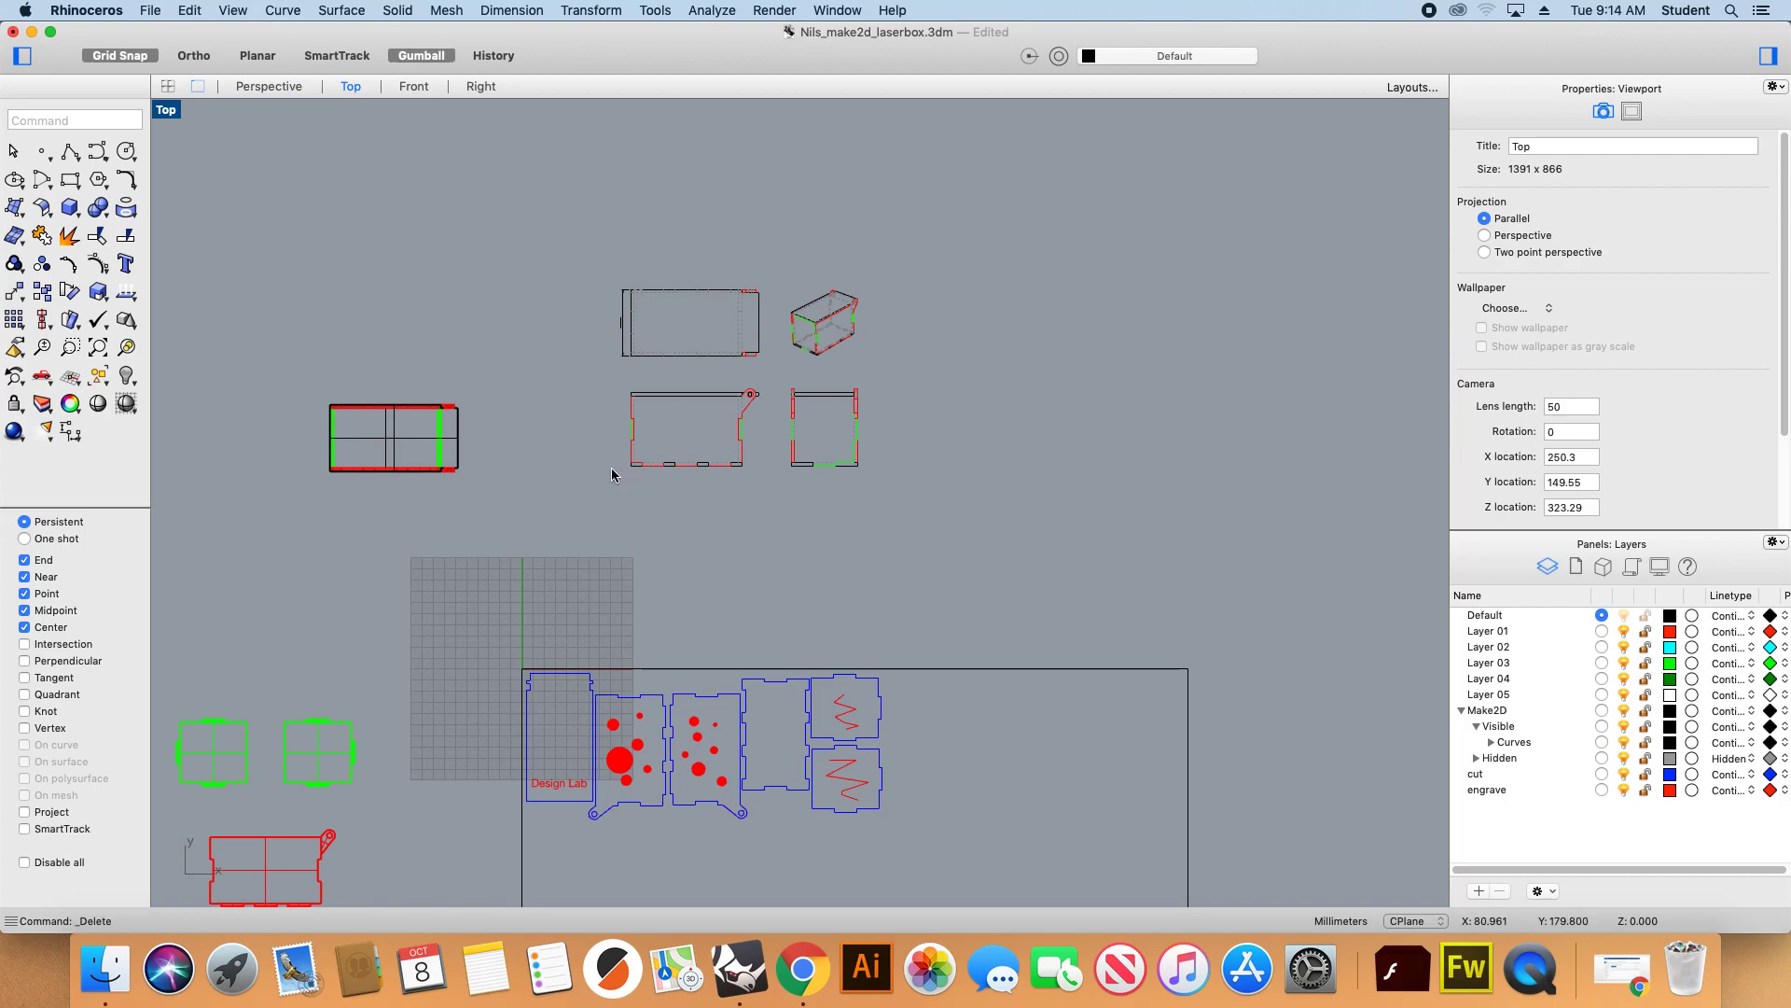
scroll(613, 504, down, 5)
scroll(614, 569, up, 4)
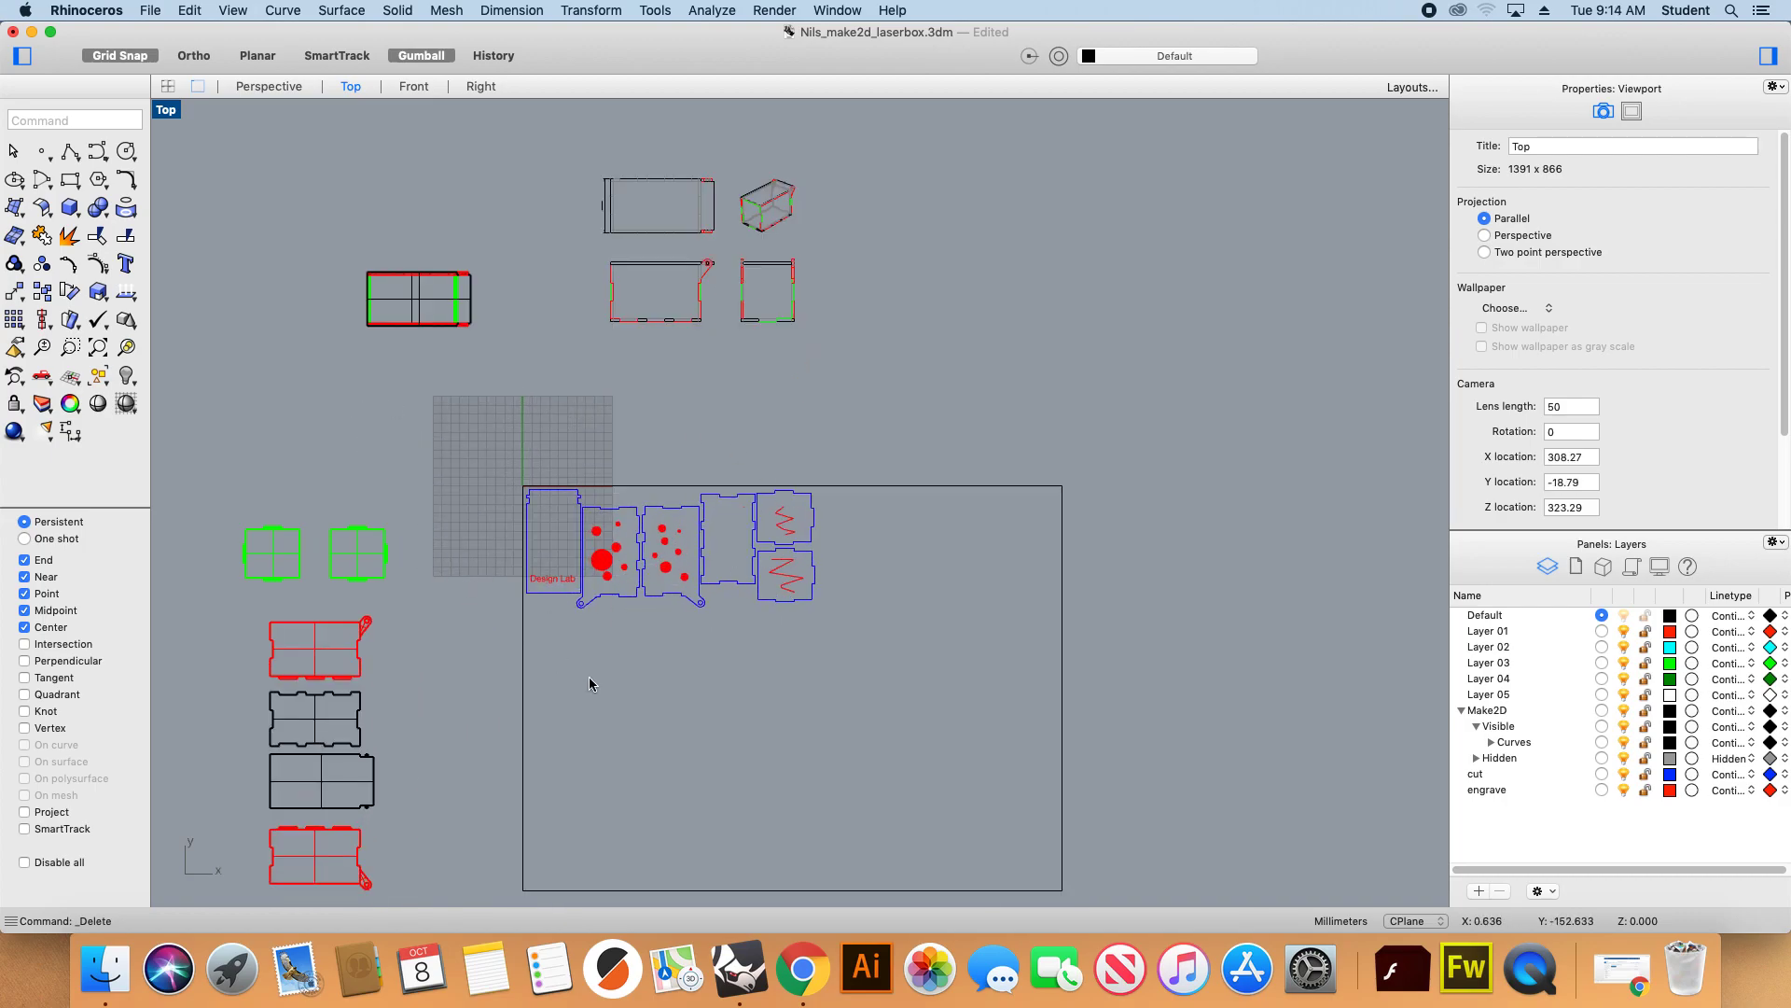
scroll(711, 623, up, 3)
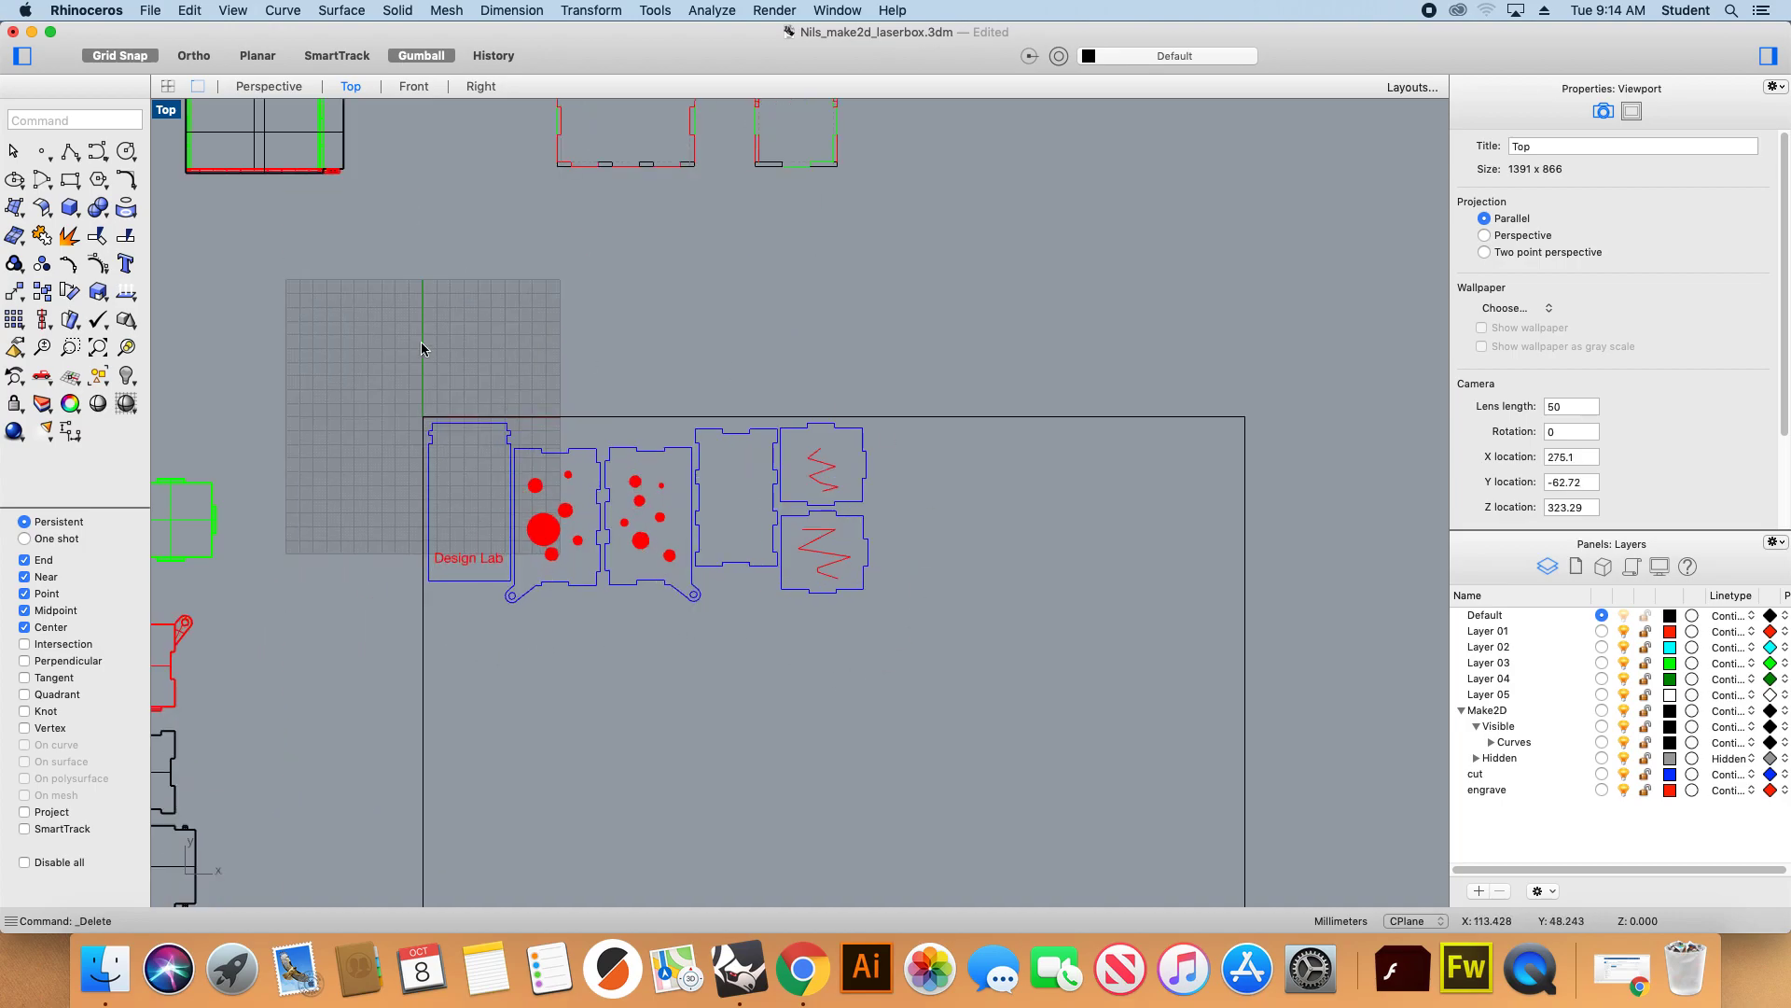
click(423, 418)
scroll(423, 418, down, 2)
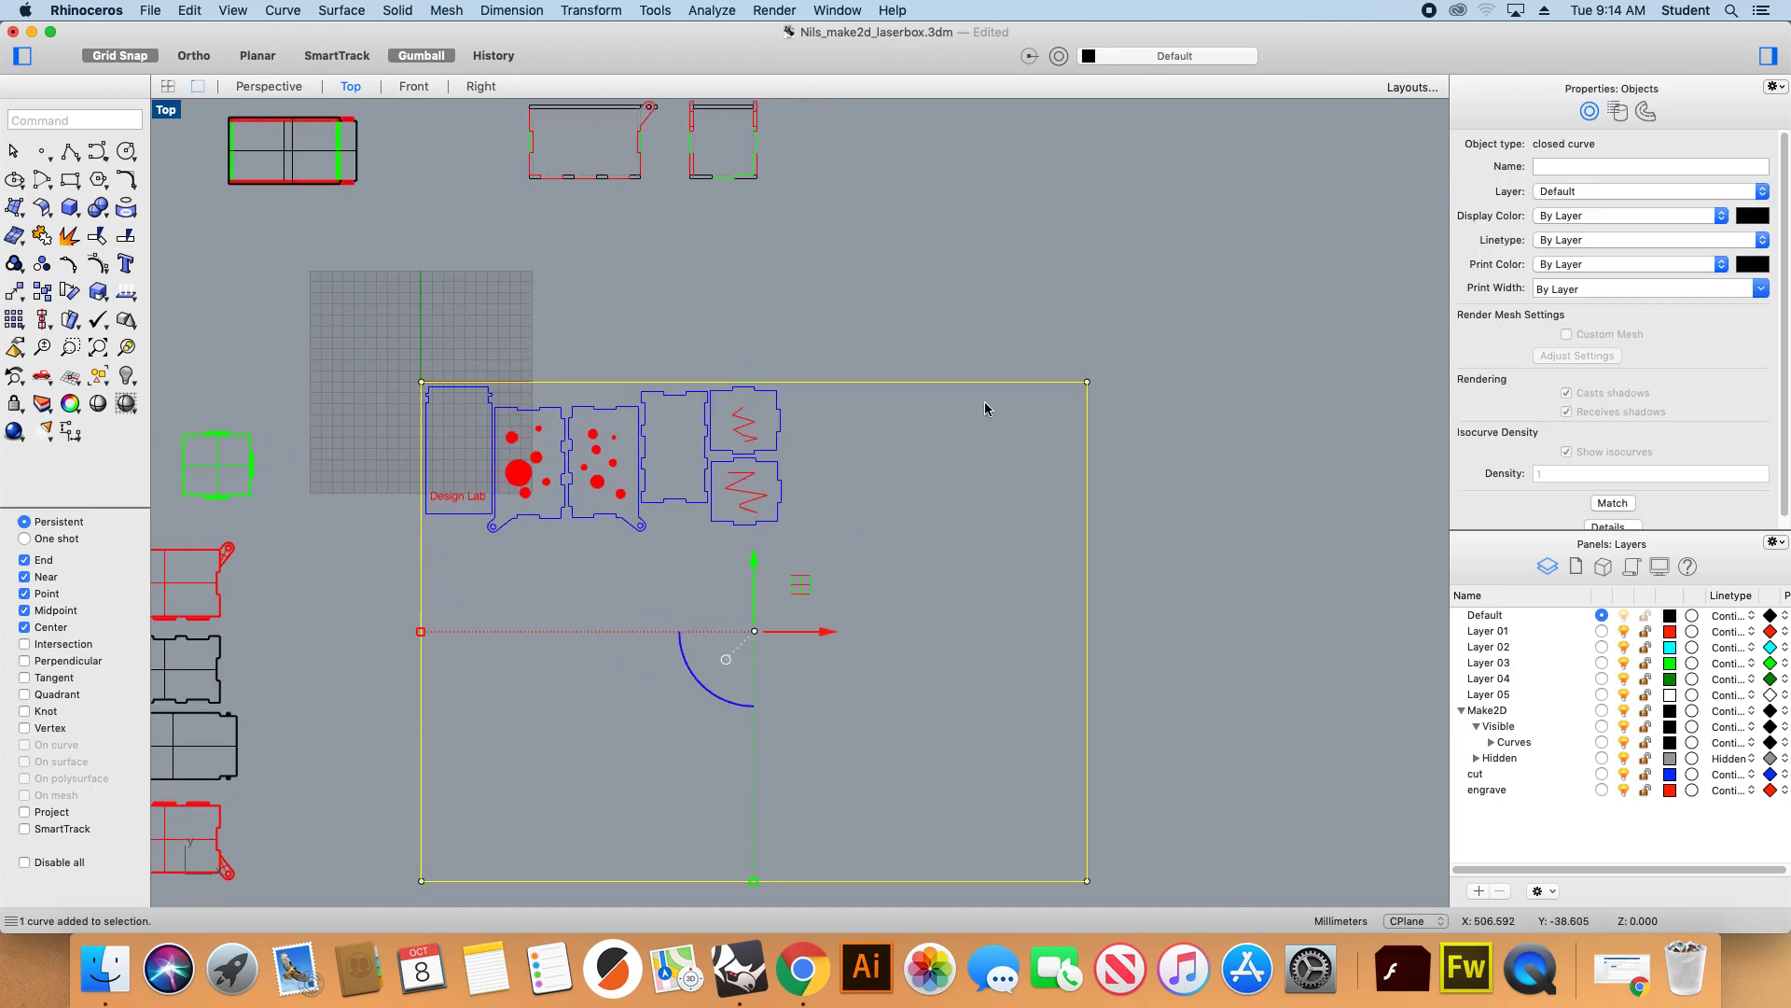
drag(893, 564, 474, 411)
click(362, 406)
scroll(513, 406, up, 6)
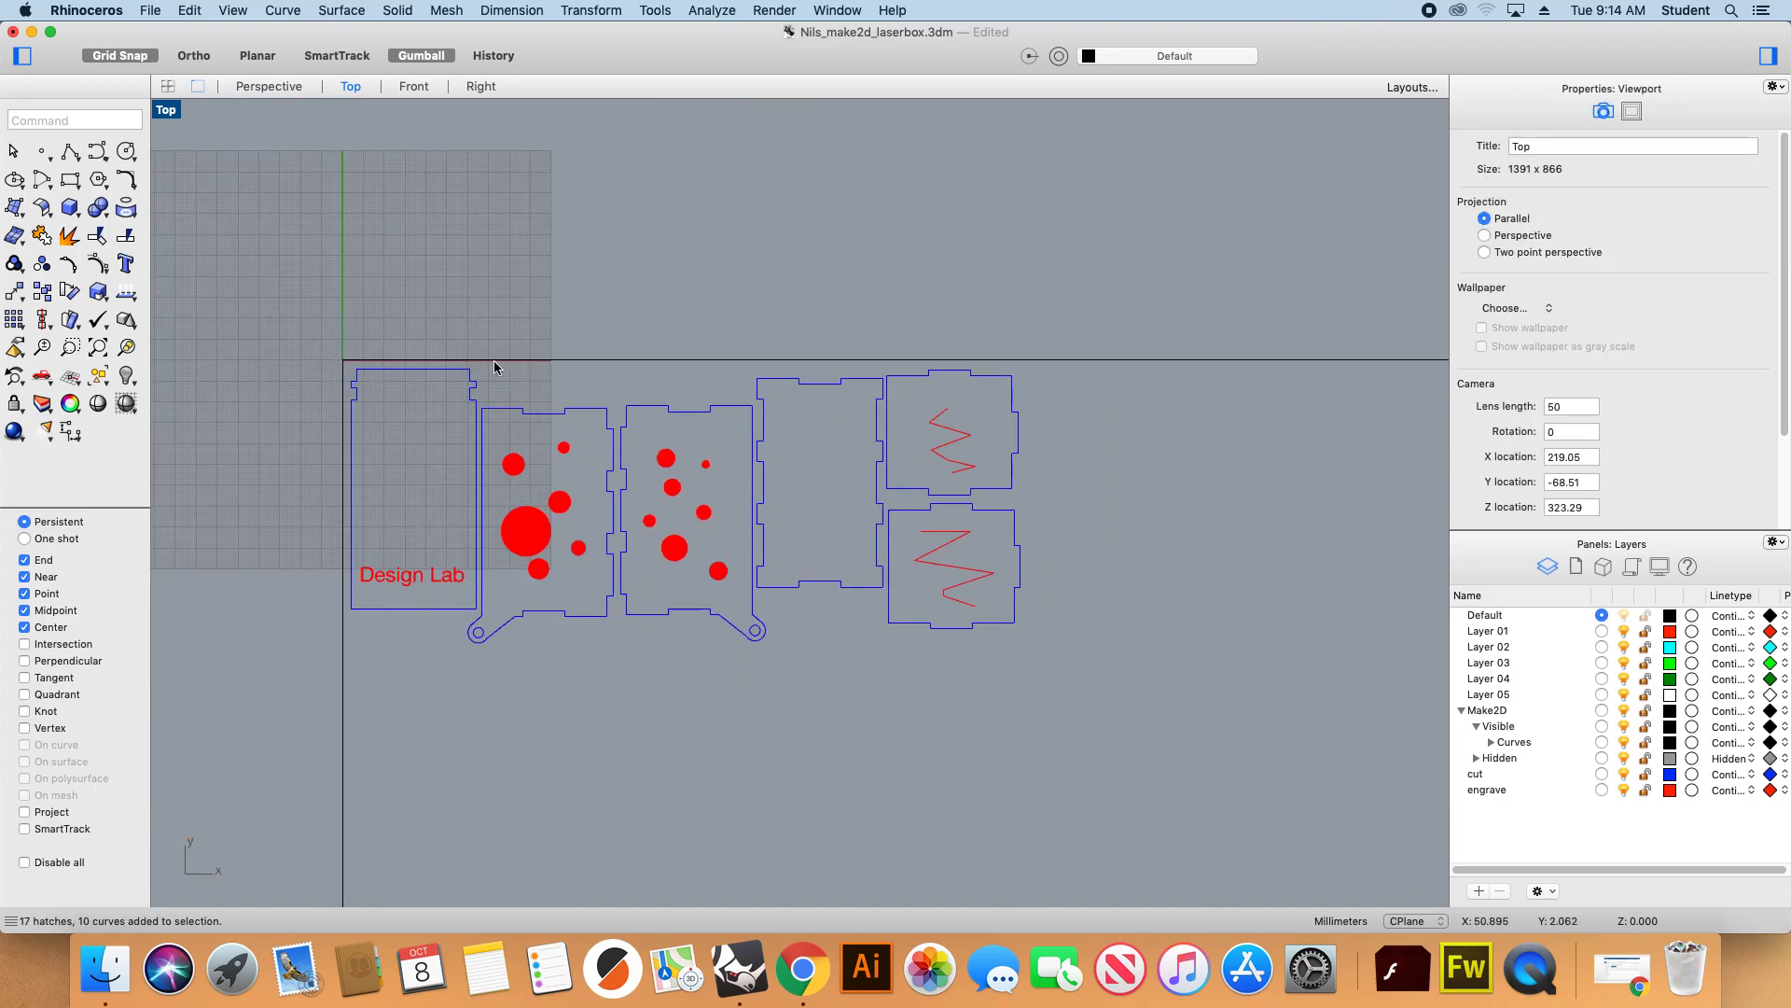
scroll(497, 545, up, 2)
drag(569, 740, 495, 374)
click(482, 722)
scroll(586, 556, down, 2)
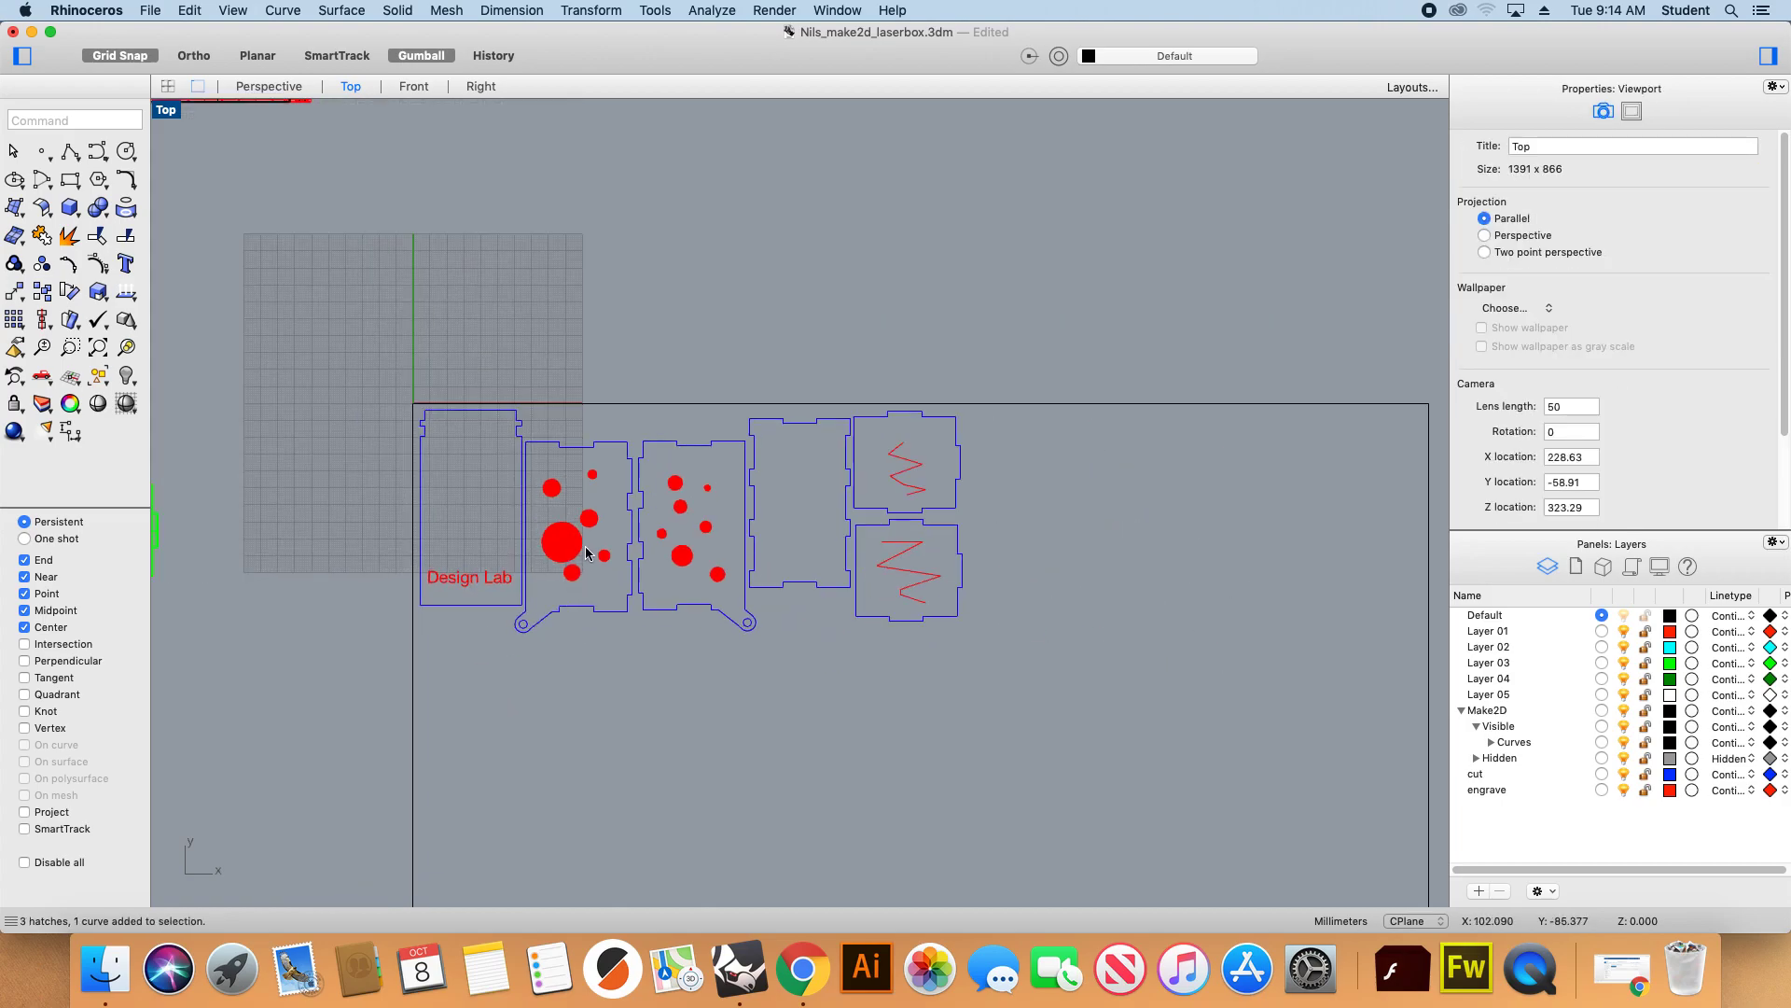